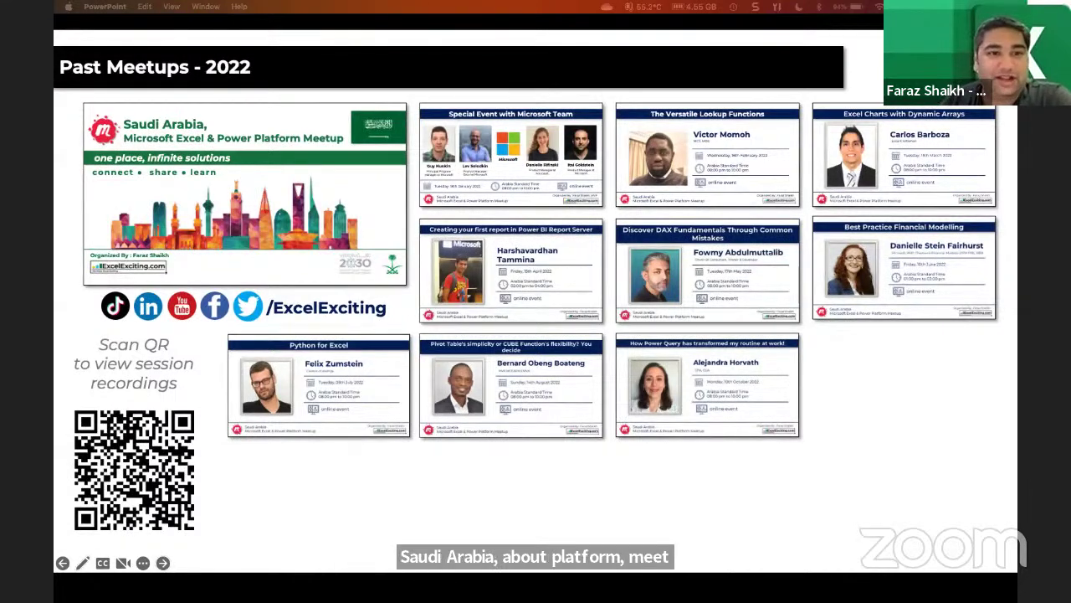
Advance the meetup slideshow from Past Meetups - 2022 to the 'share your knowledge' slide.
key(Right)
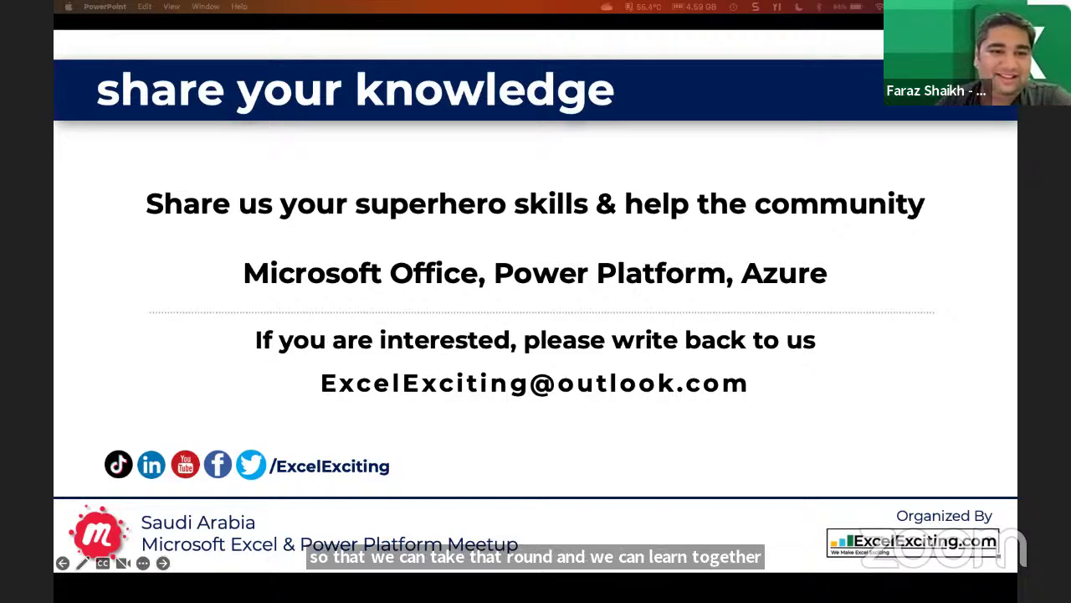
Advance to the 'CUBE Functions in Excel' title slide of the main talk.
key(Right)
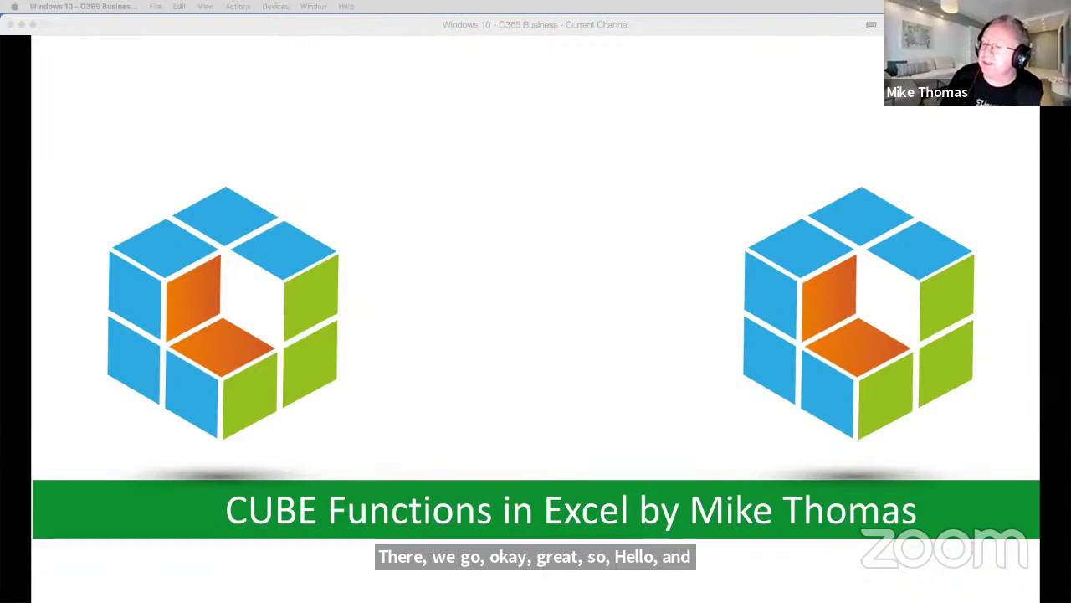
Move between the presenter bio and 'To Understand CUBE Functions' slides, ending on the prerequisites slide.
click(402, 334)
key(Right)
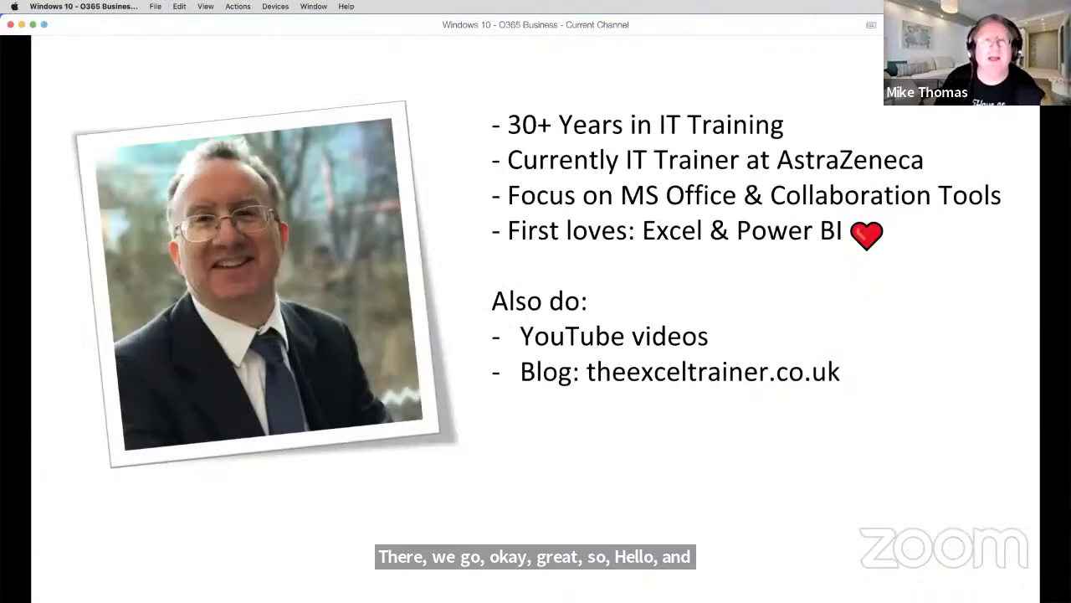
key(Right)
key(Left)
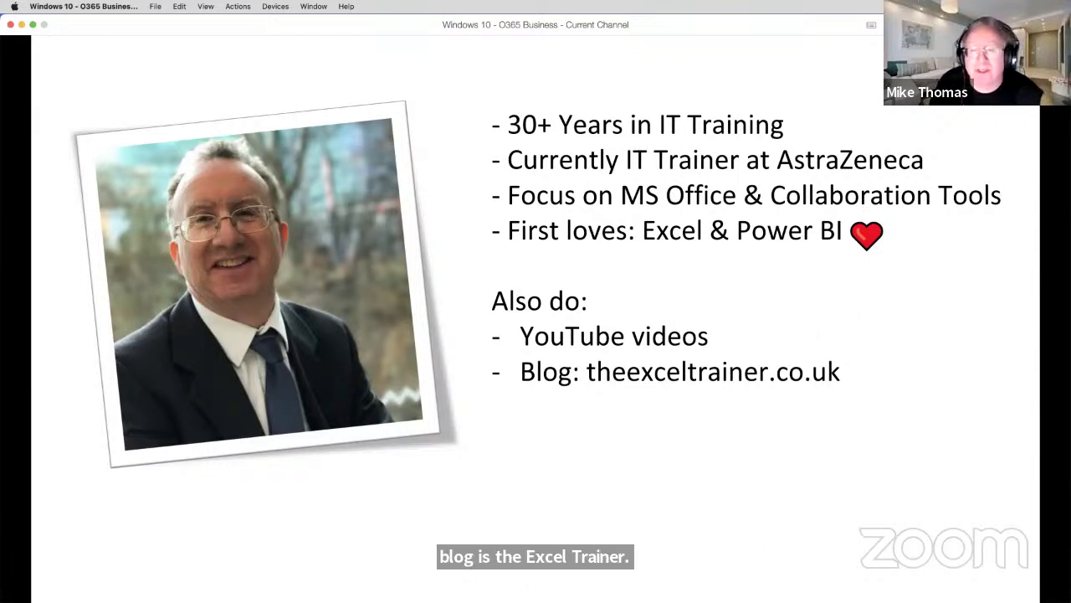
key(Right)
key(Left)
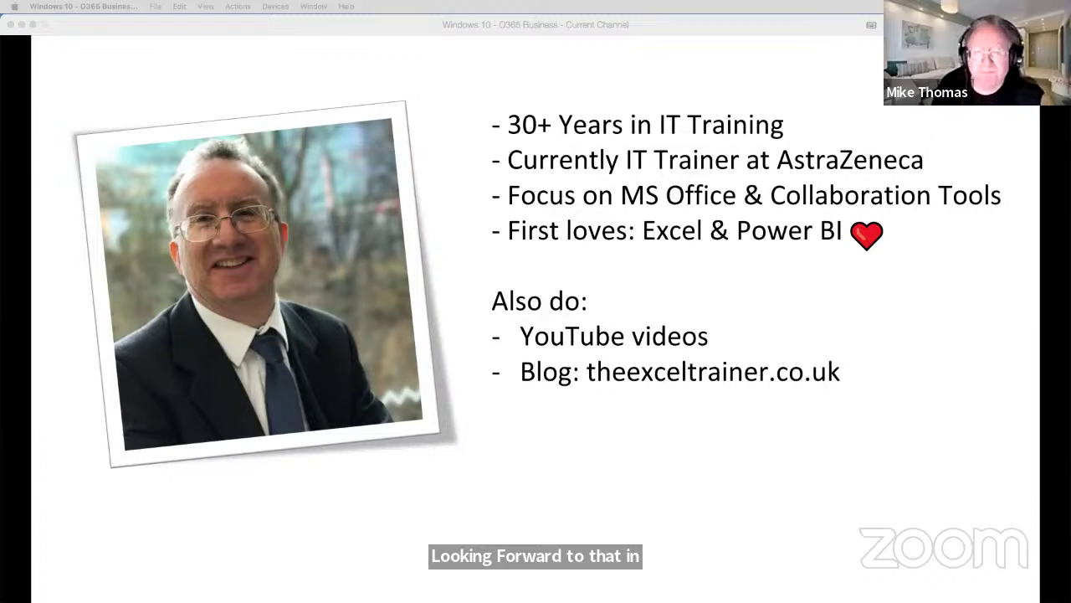
click(523, 177)
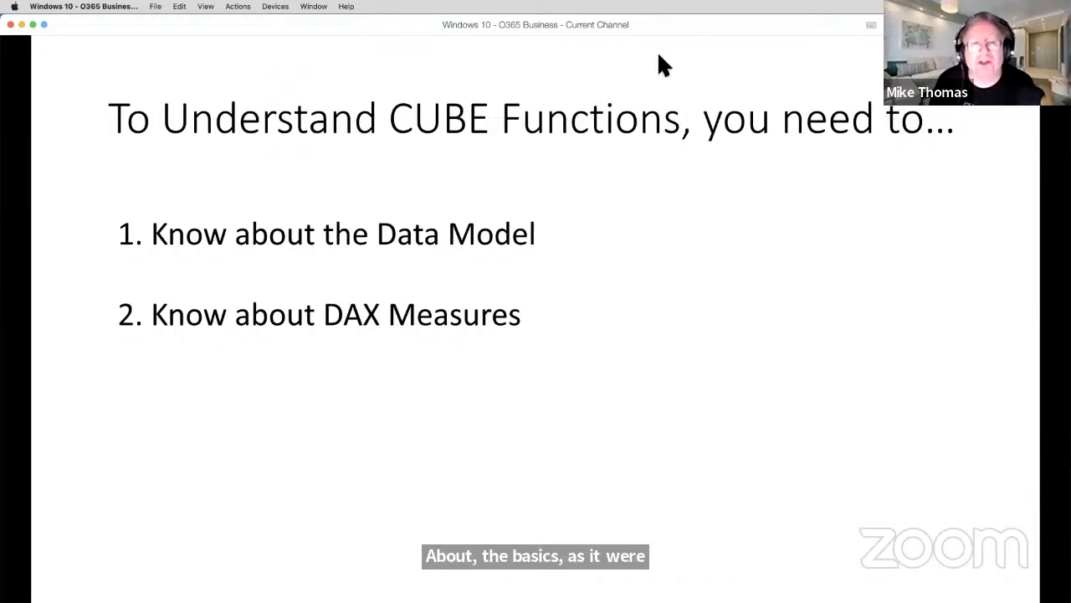
Exit the slideshow, reveal the desktop and select the Cube Functions 1.xlsx workbook.
click(732, 97)
click(732, 97)
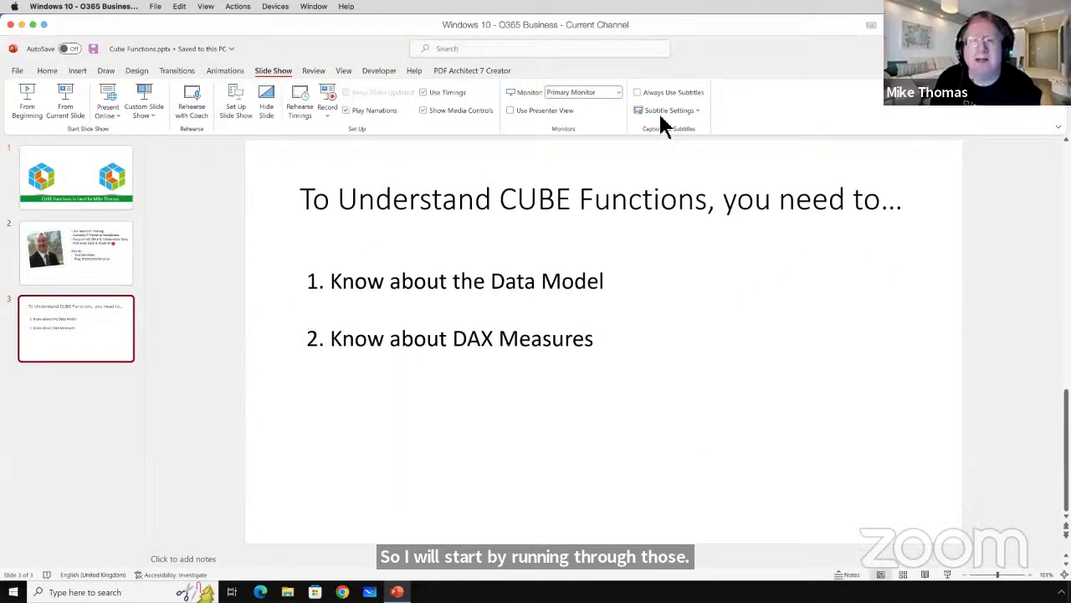
key(super+d)
click(102, 124)
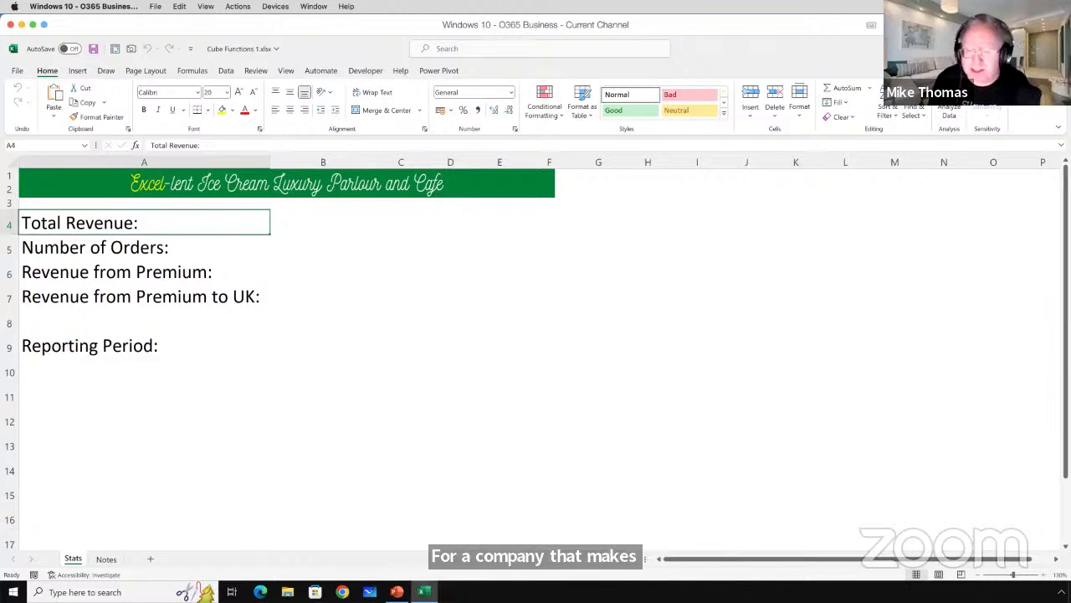
scroll(1036, 568, right, 10)
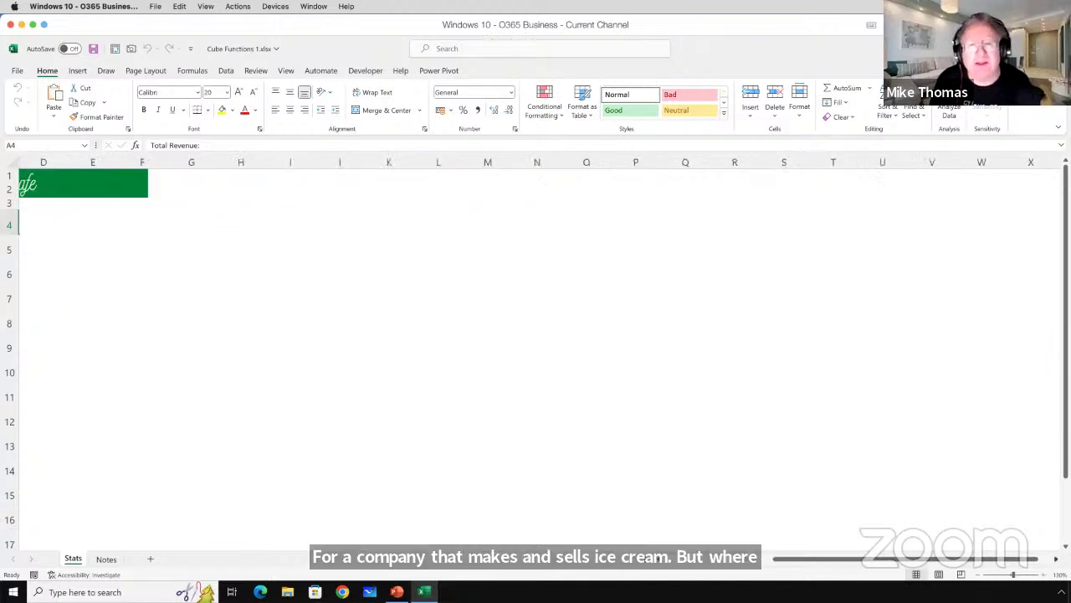
scroll(775, 569, left, 10)
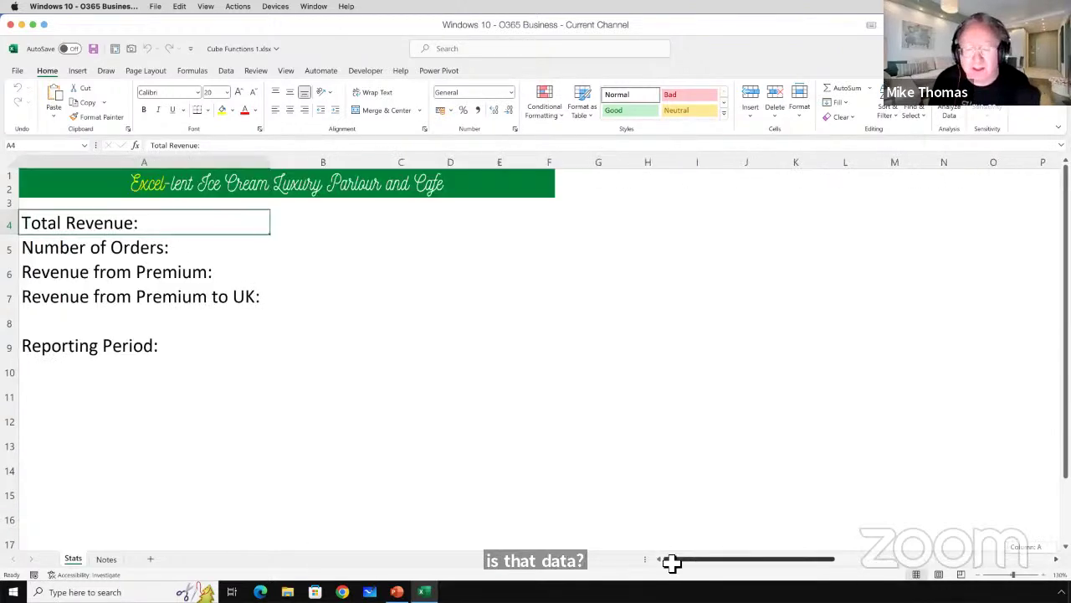
click(104, 560)
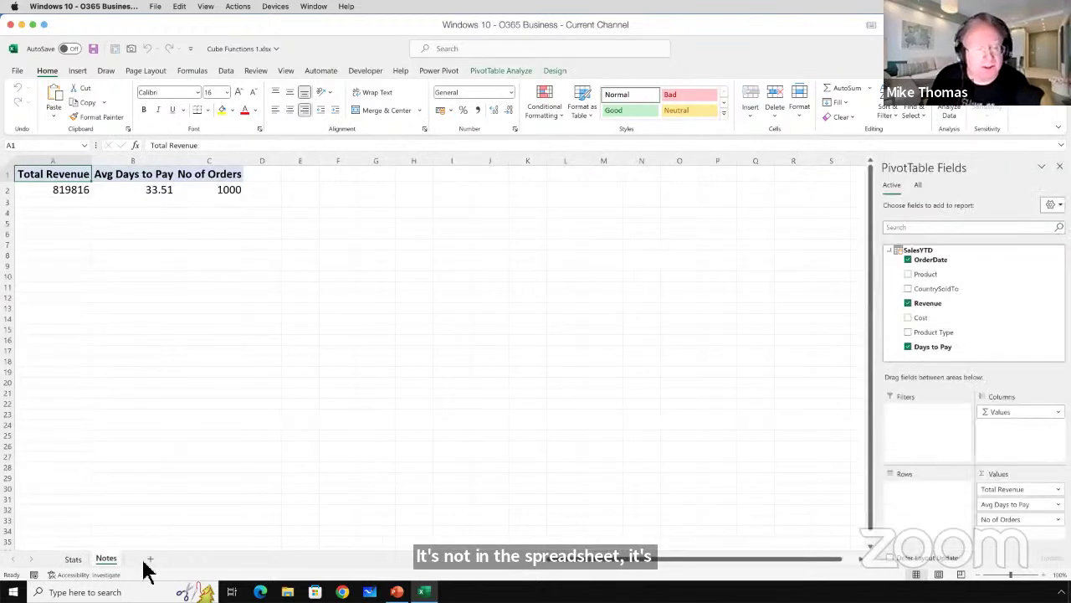
right_click(108, 563)
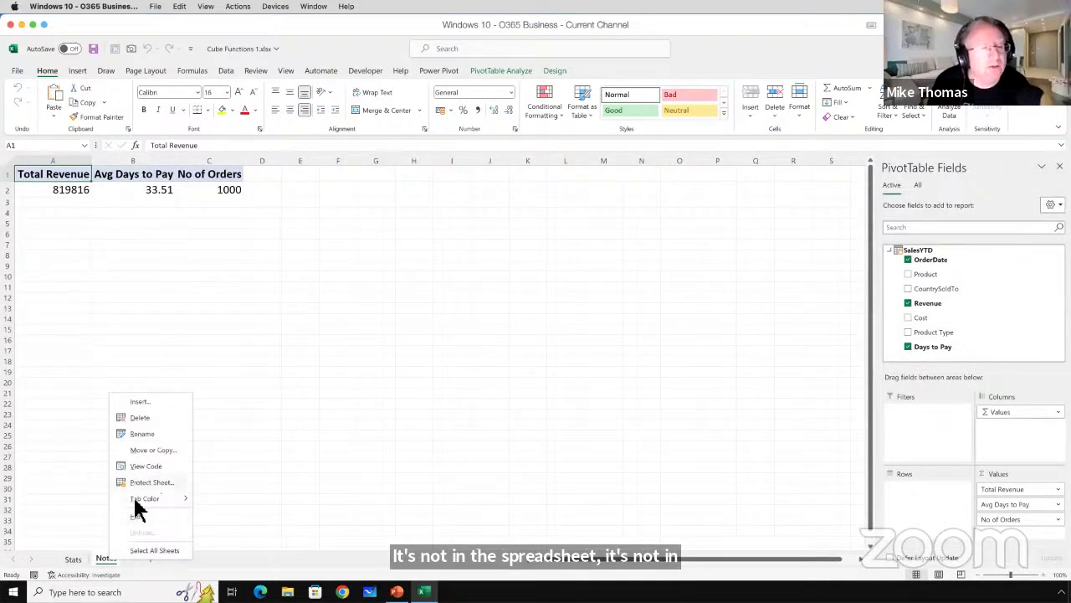
click(284, 569)
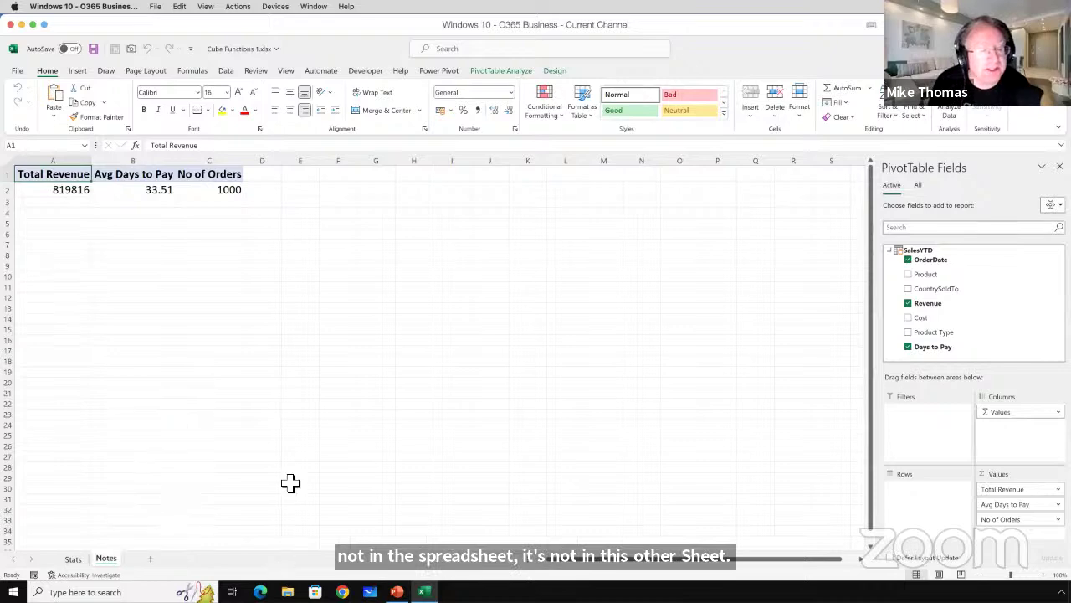
click(290, 482)
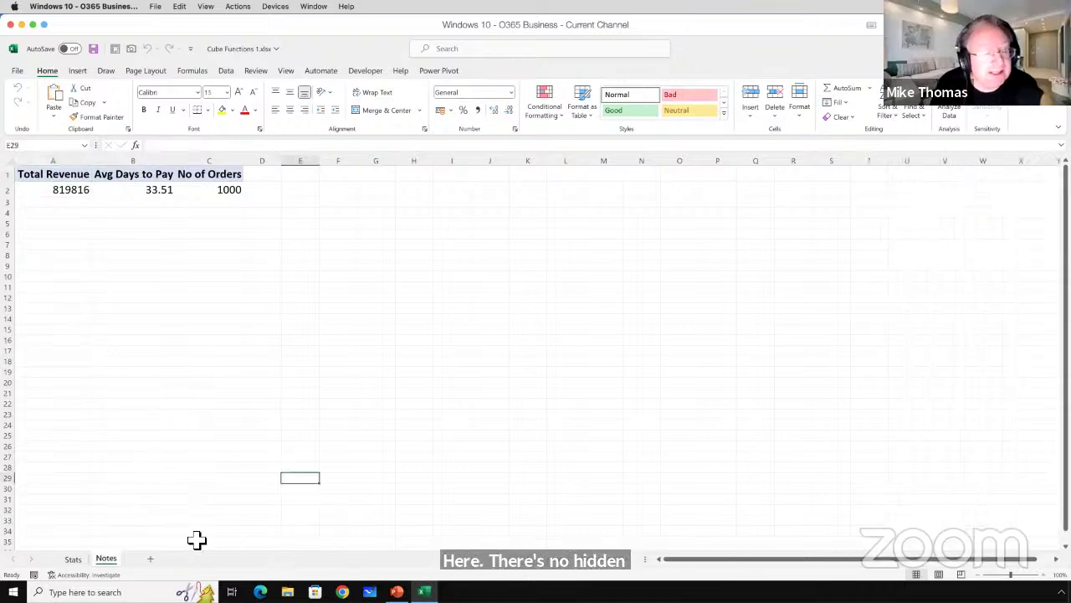
click(75, 560)
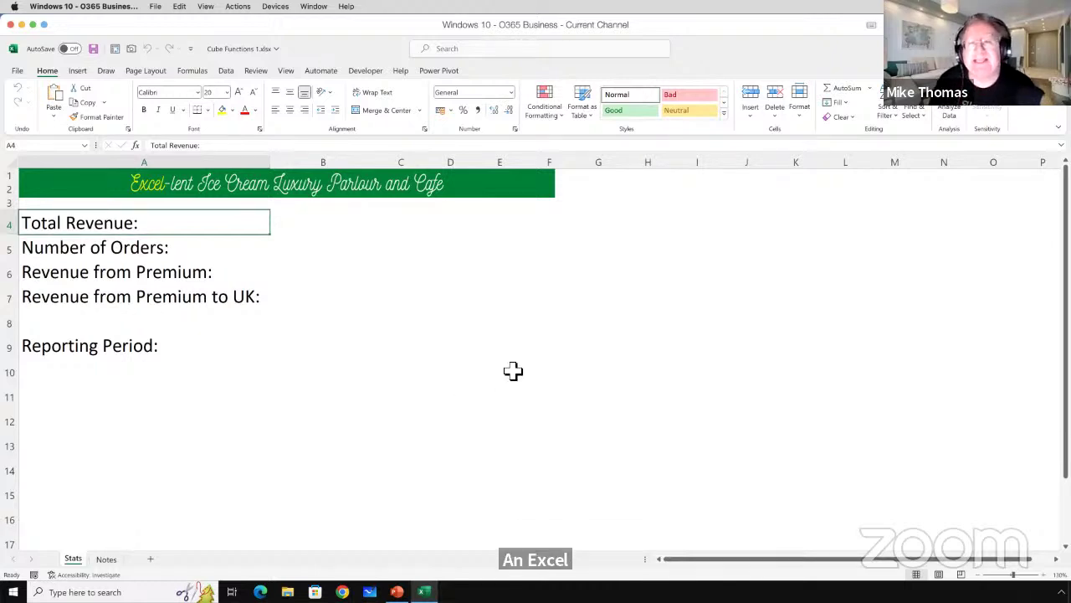
drag(658, 177, 893, 484)
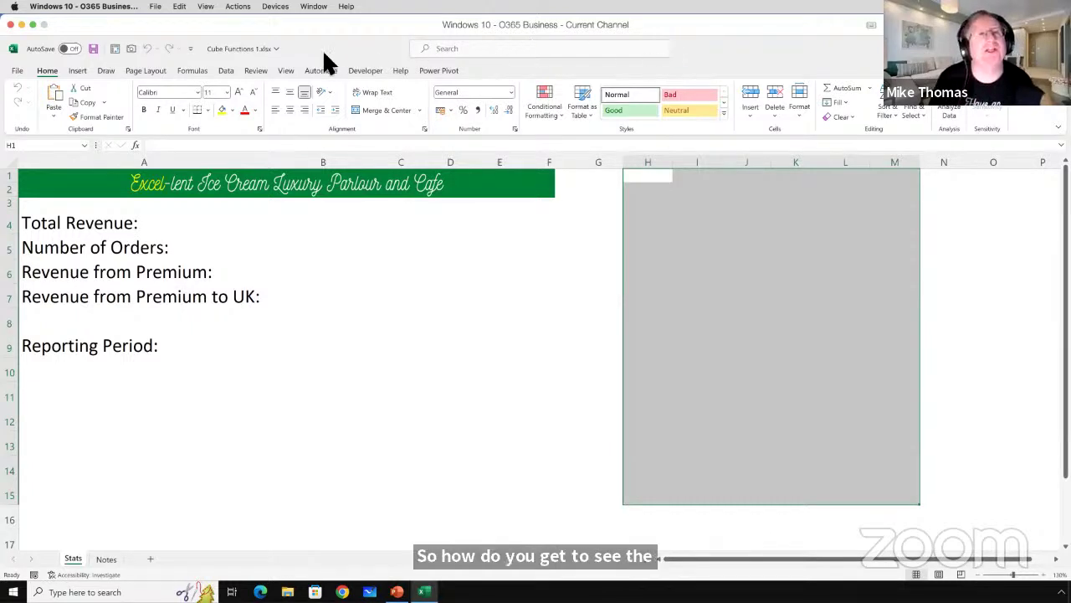
Browse the Data tab's Get Data sources, then switch to the Power Pivot ribbon.
click(226, 69)
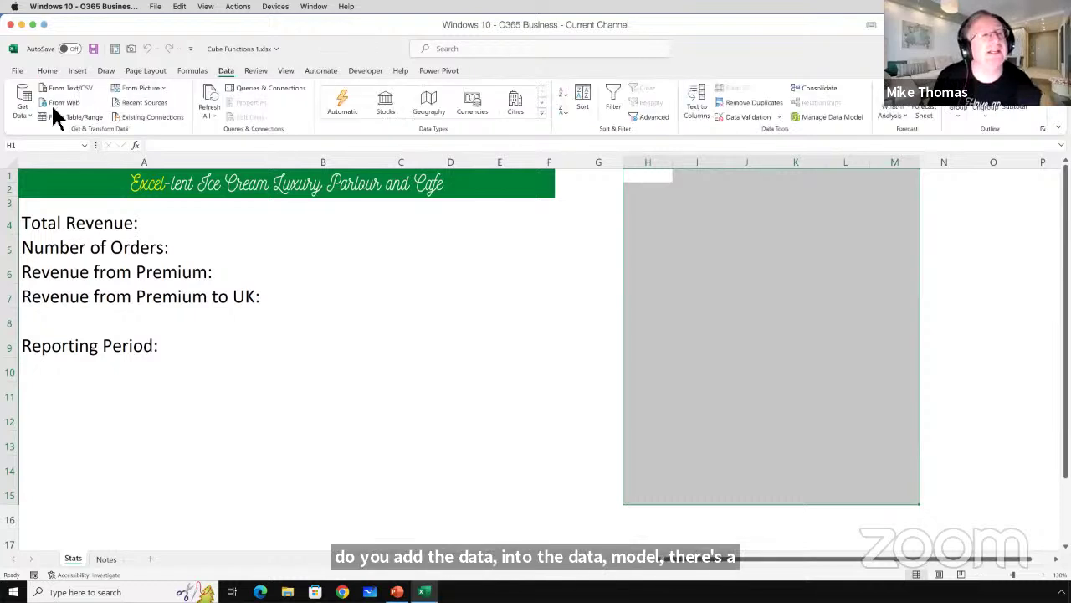
click(23, 117)
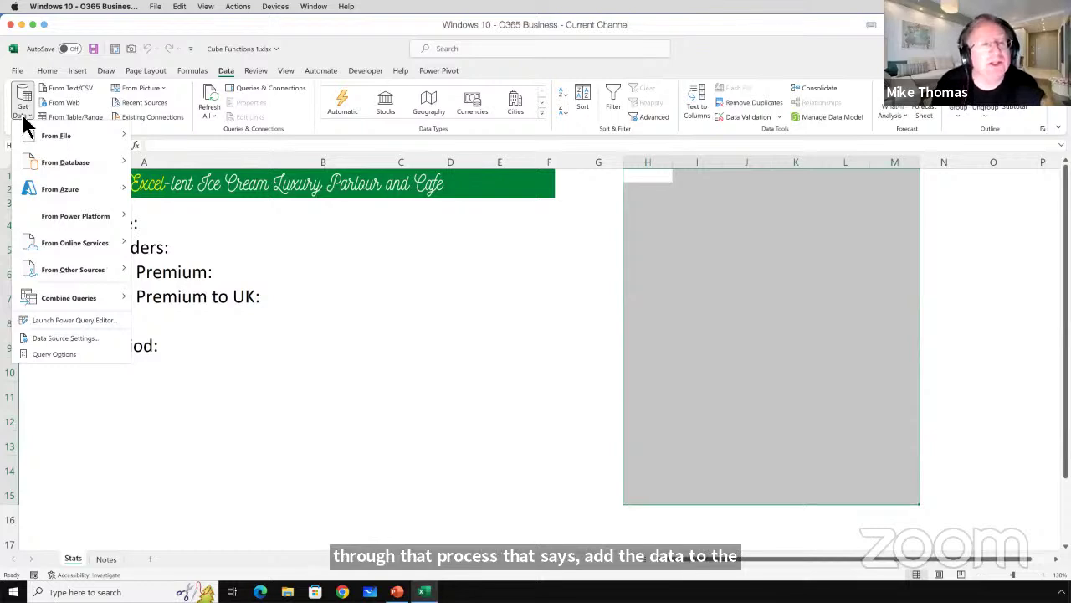
click(23, 117)
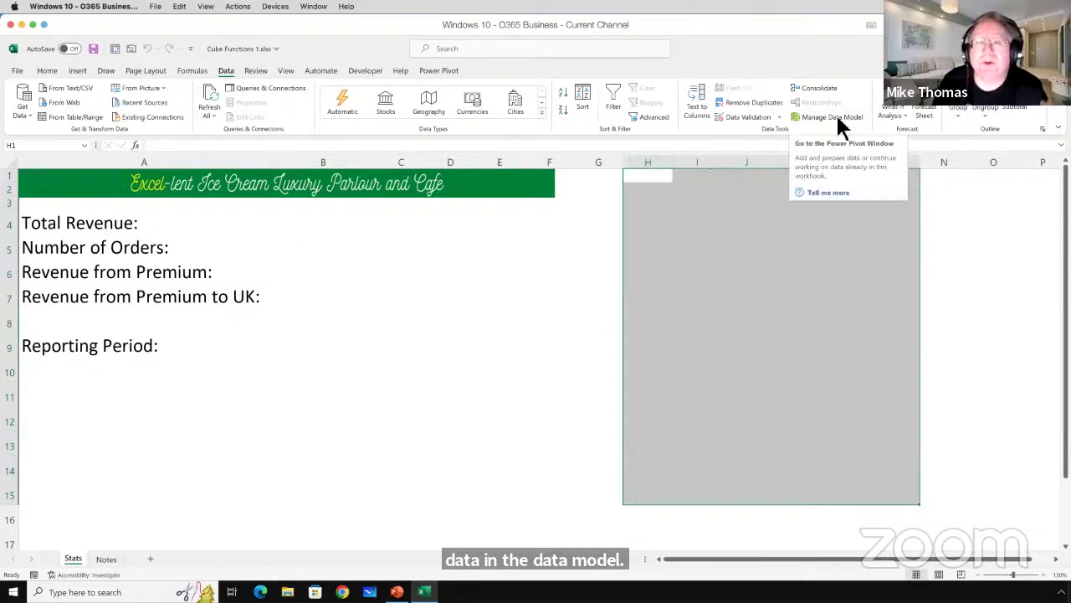
click(455, 74)
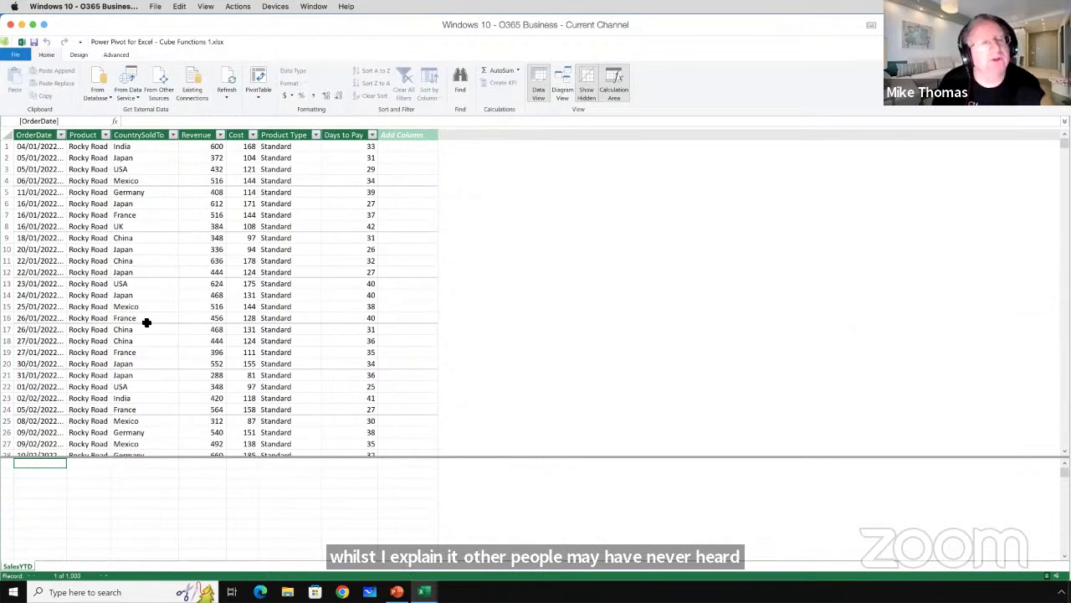
scroll(146, 323, down, 8)
scroll(147, 322, down, 16)
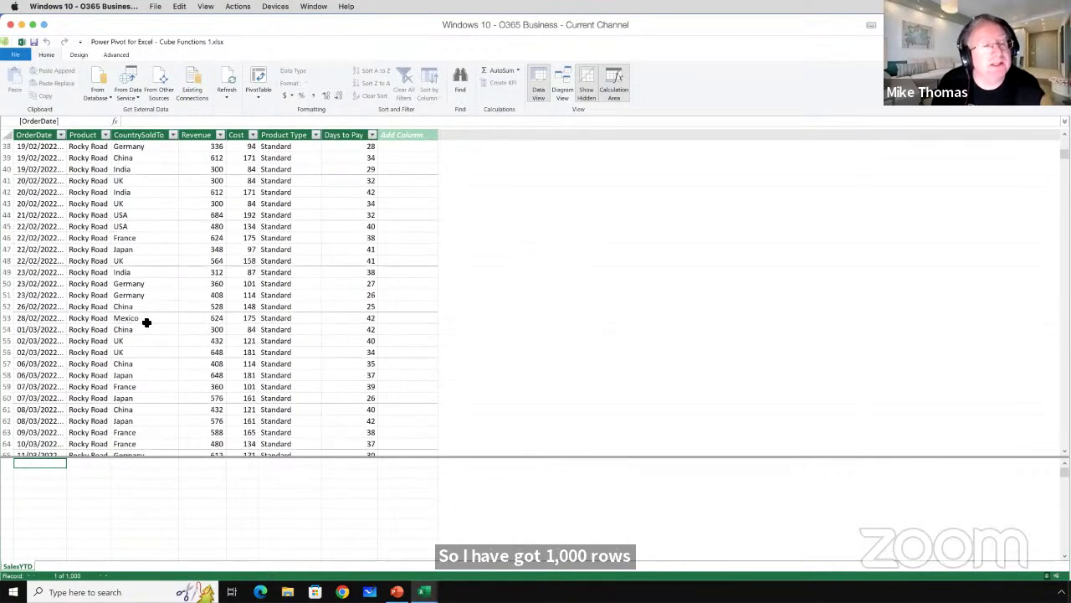
scroll(146, 323, up, 20)
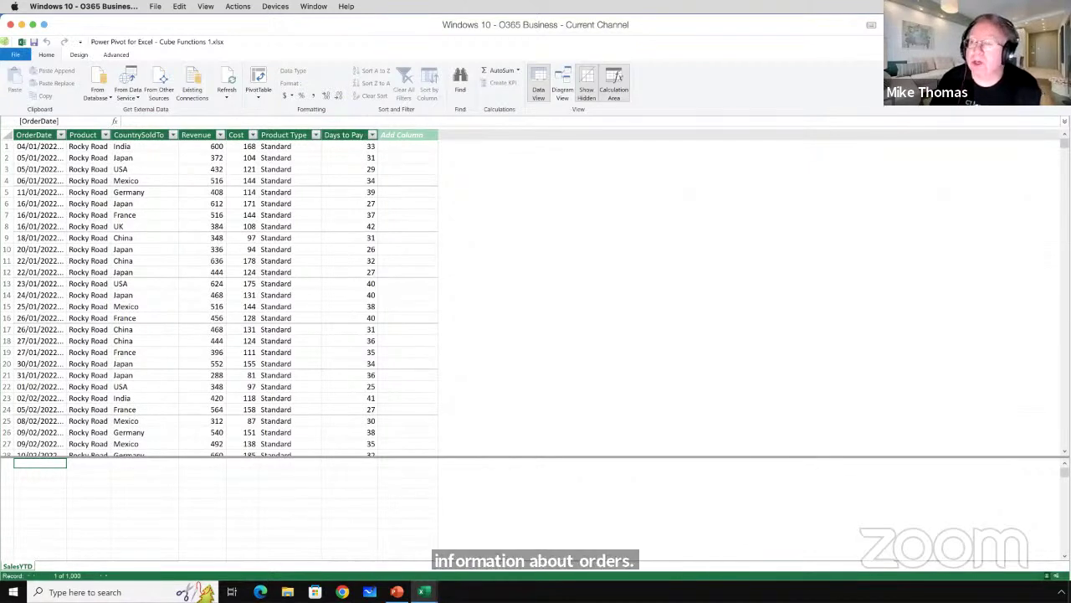
key(alt+Tab)
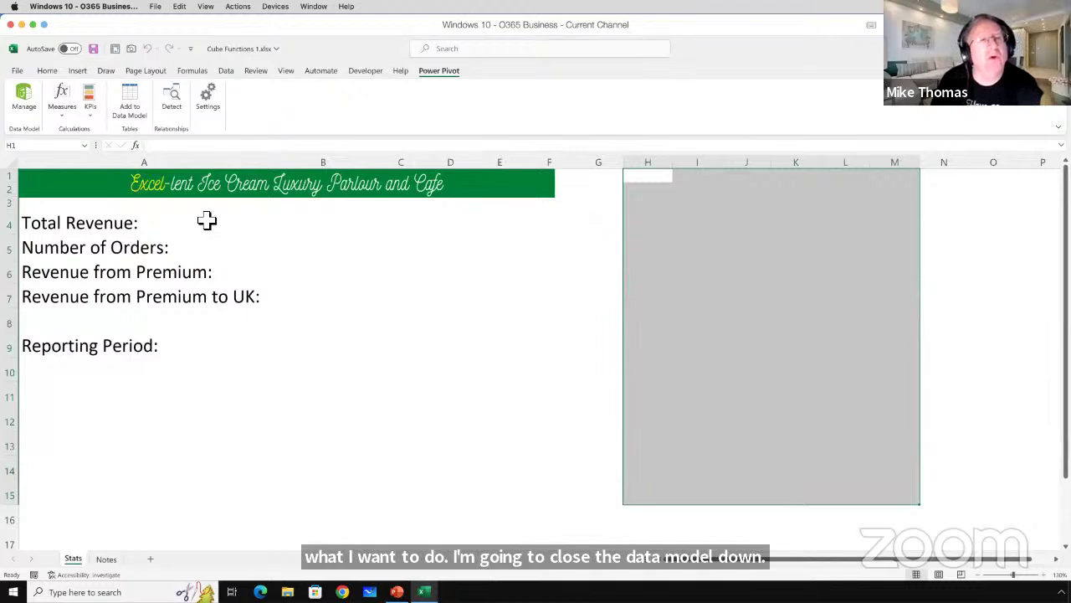
Review Stats cells B4, B5 and B6, then open the Power Pivot data model via Manage.
click(305, 222)
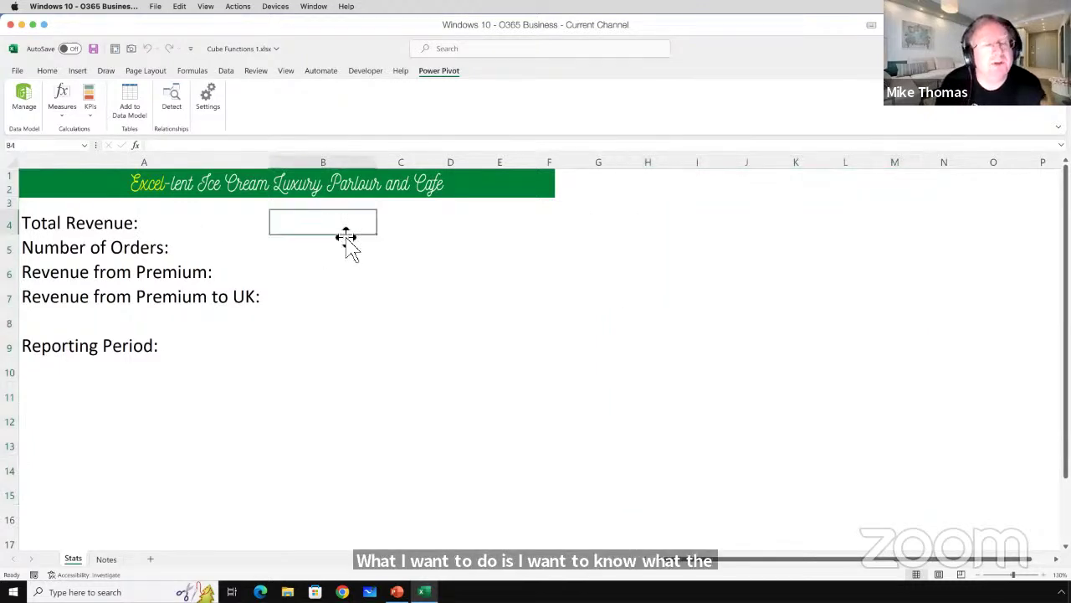
click(337, 246)
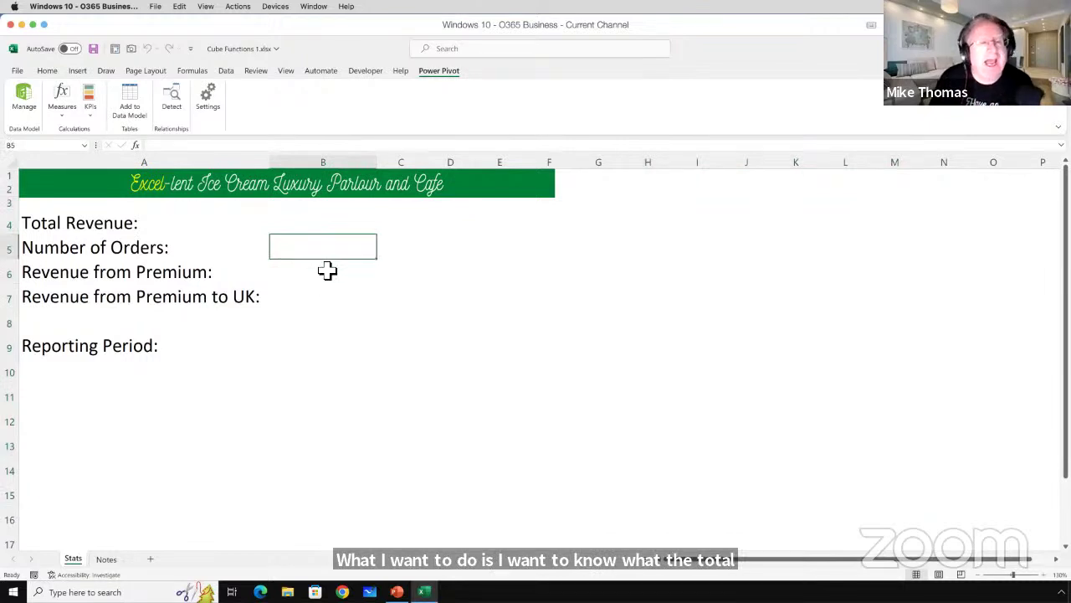
click(329, 270)
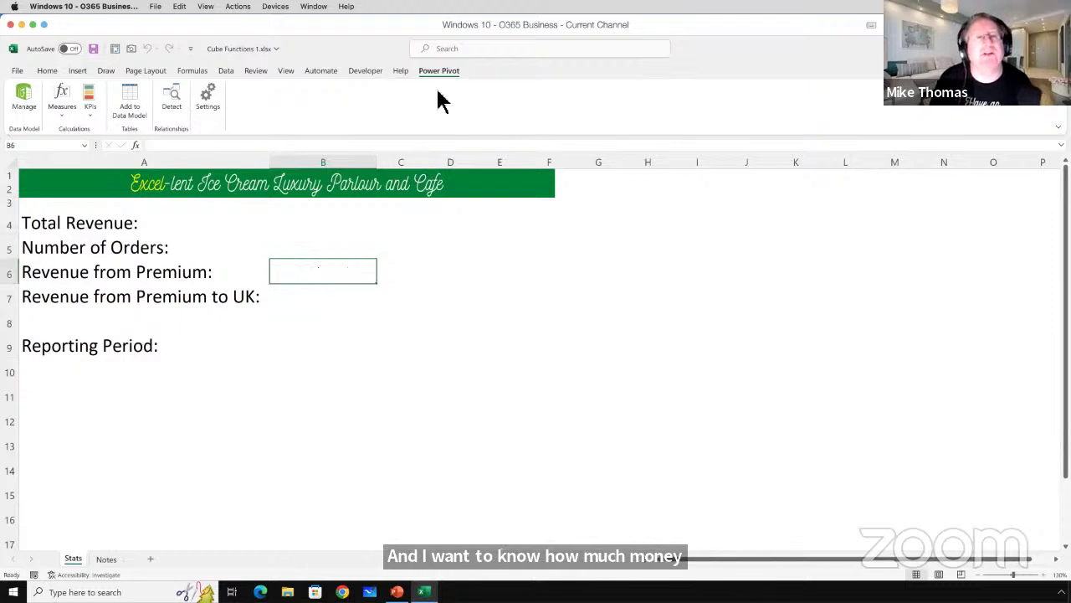
click(28, 106)
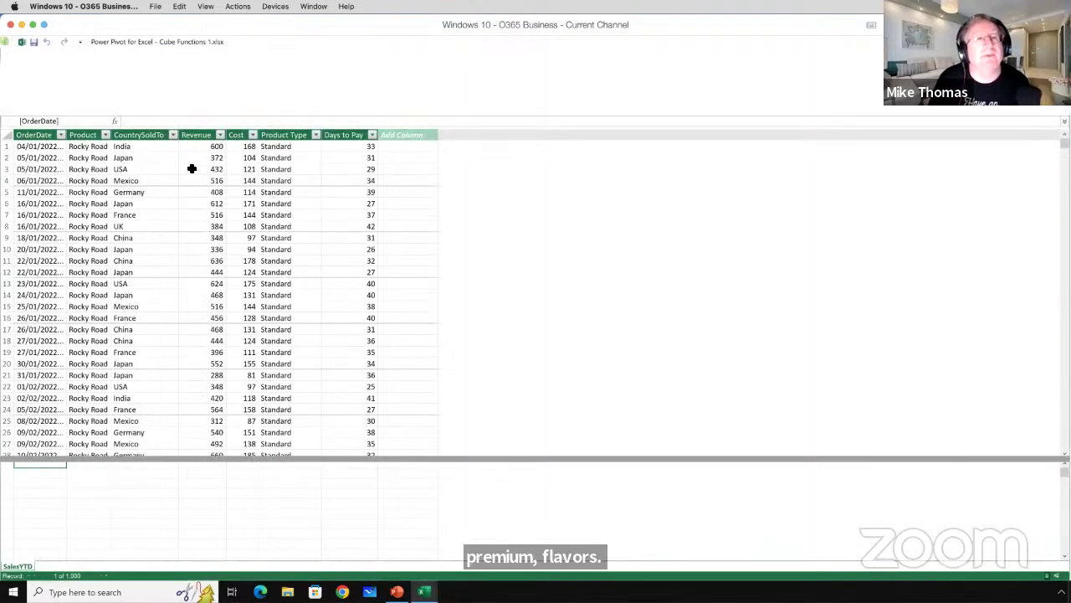
Scroll the SalesYTD rows down to the last Premium records, then switch back to the Stats sheet.
scroll(214, 216, down, 2)
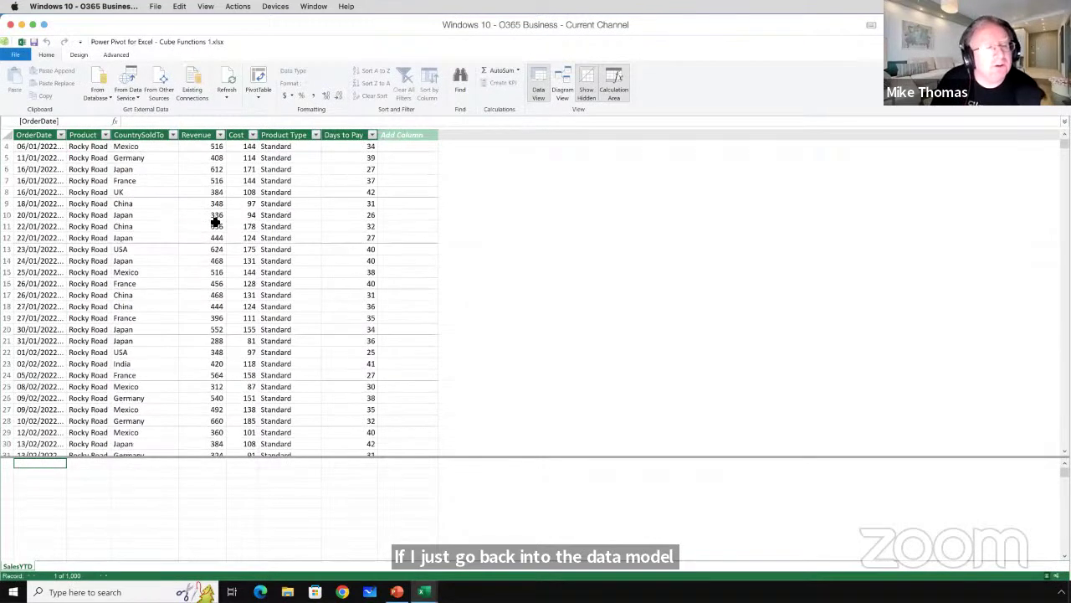
scroll(216, 221, up, 2)
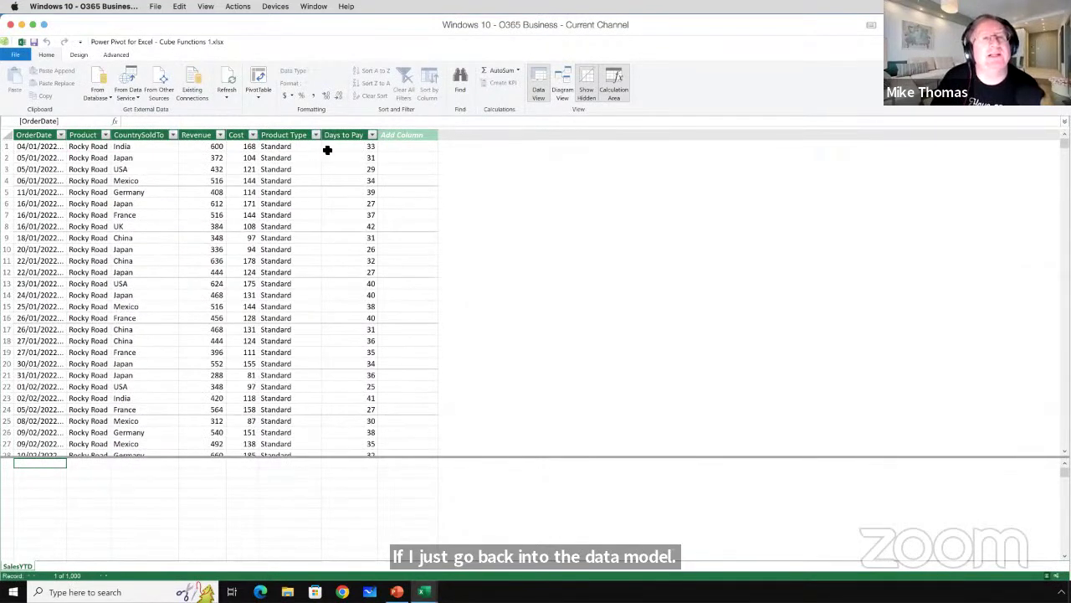
scroll(307, 169, down, 19)
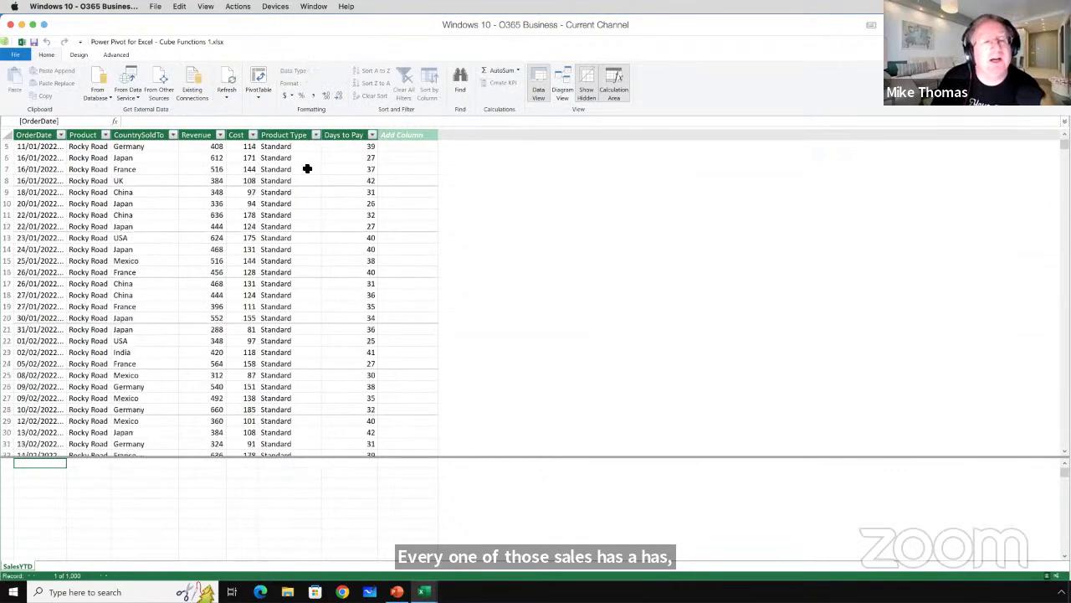
scroll(308, 168, down, 20)
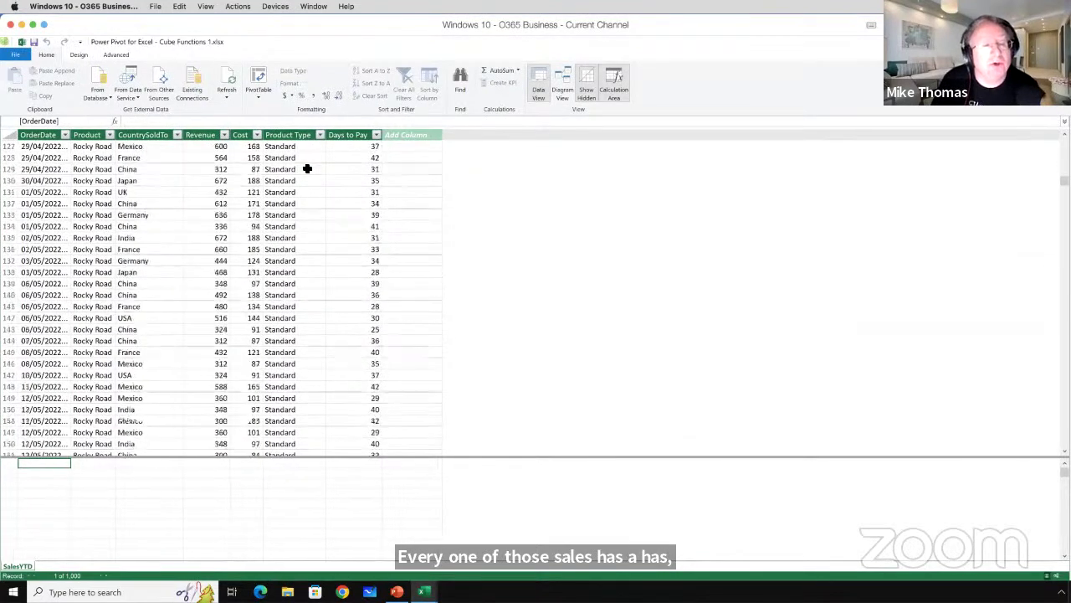
scroll(308, 168, down, 20)
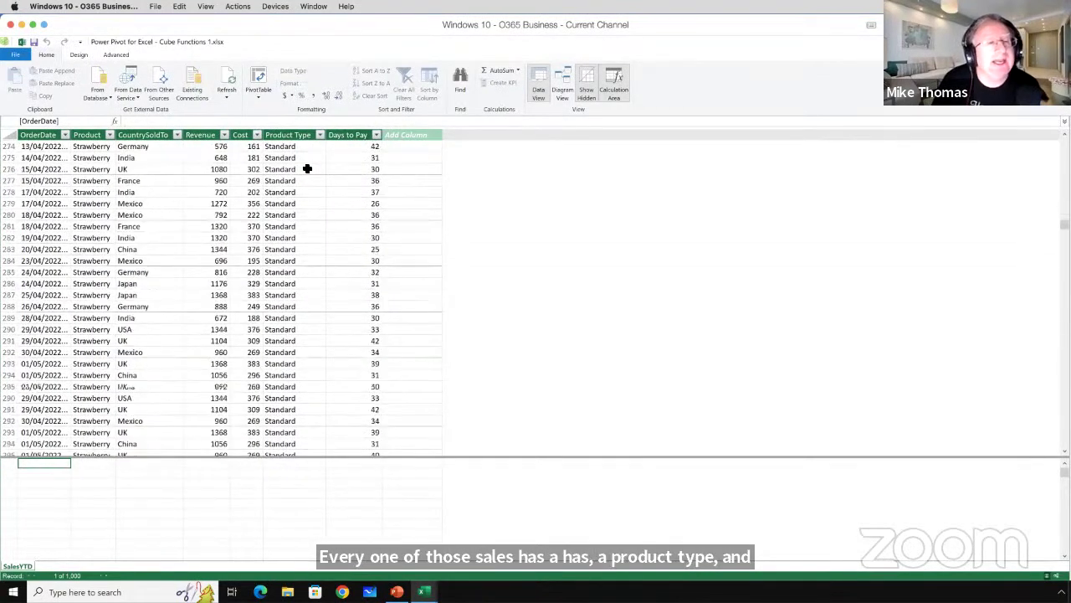
scroll(307, 168, down, 20)
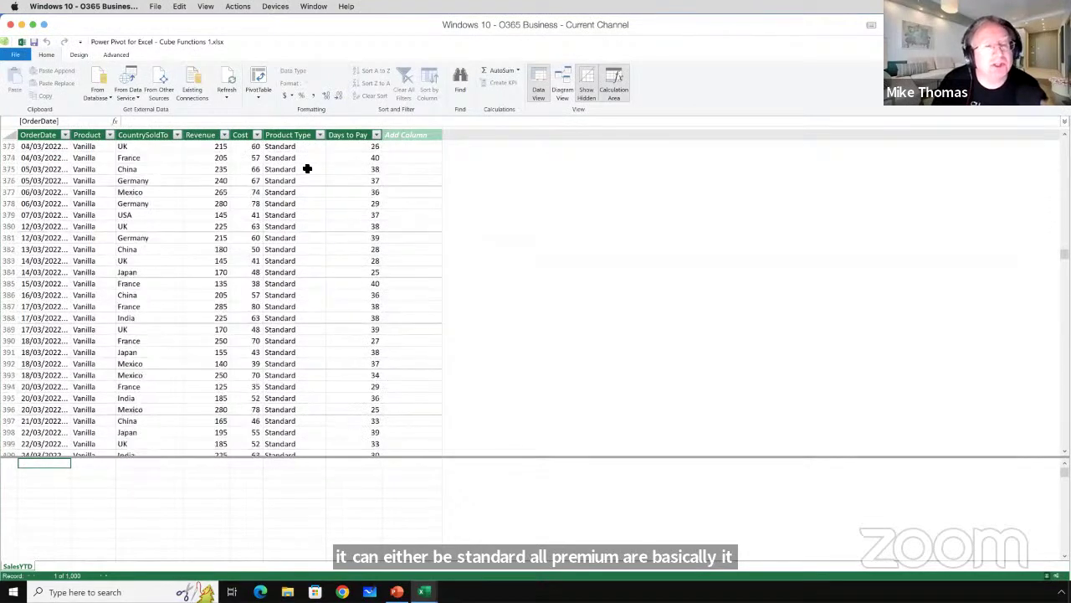
scroll(307, 168, down, 12)
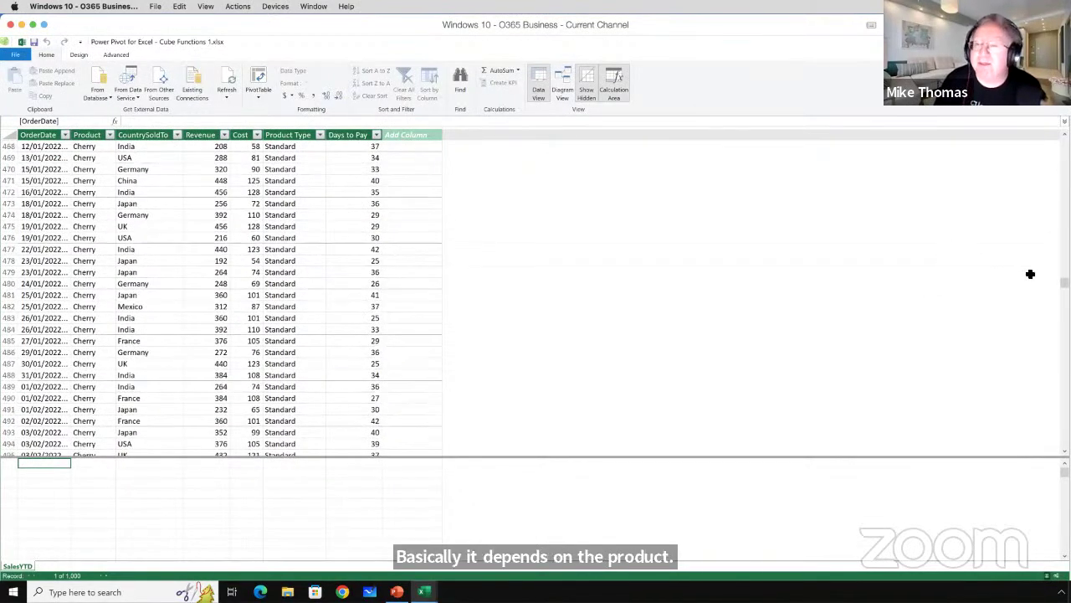
drag(1064, 282, 1064, 408)
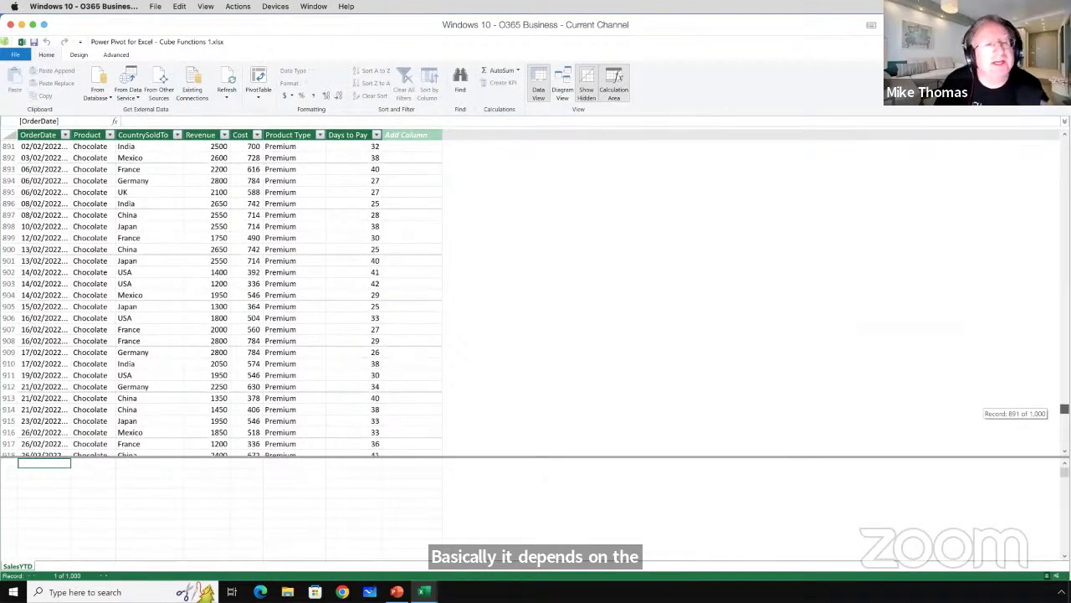
drag(1064, 409, 1064, 392)
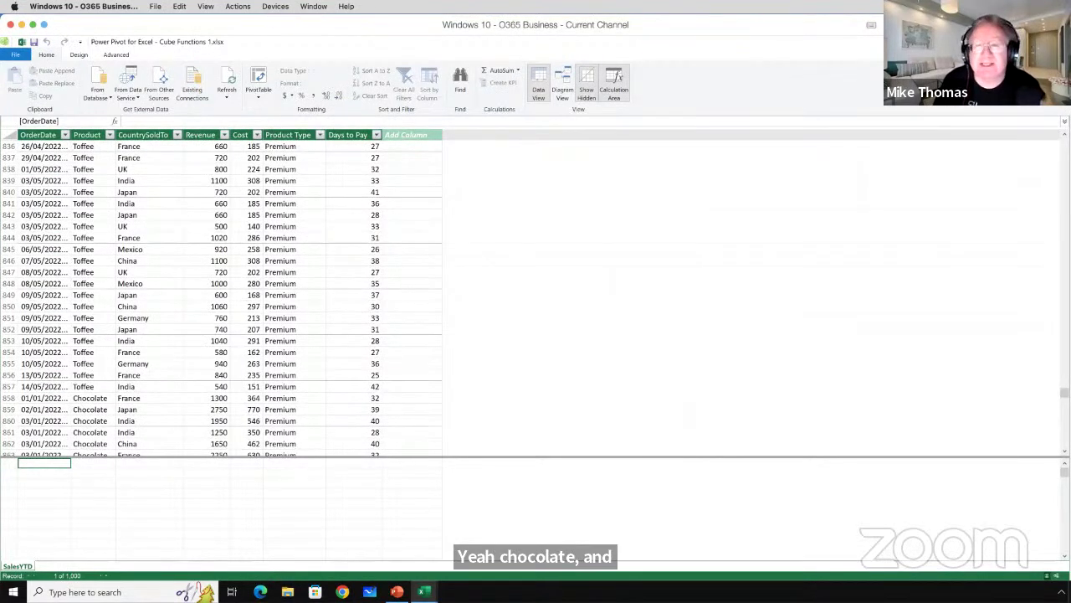
key(alt+Tab)
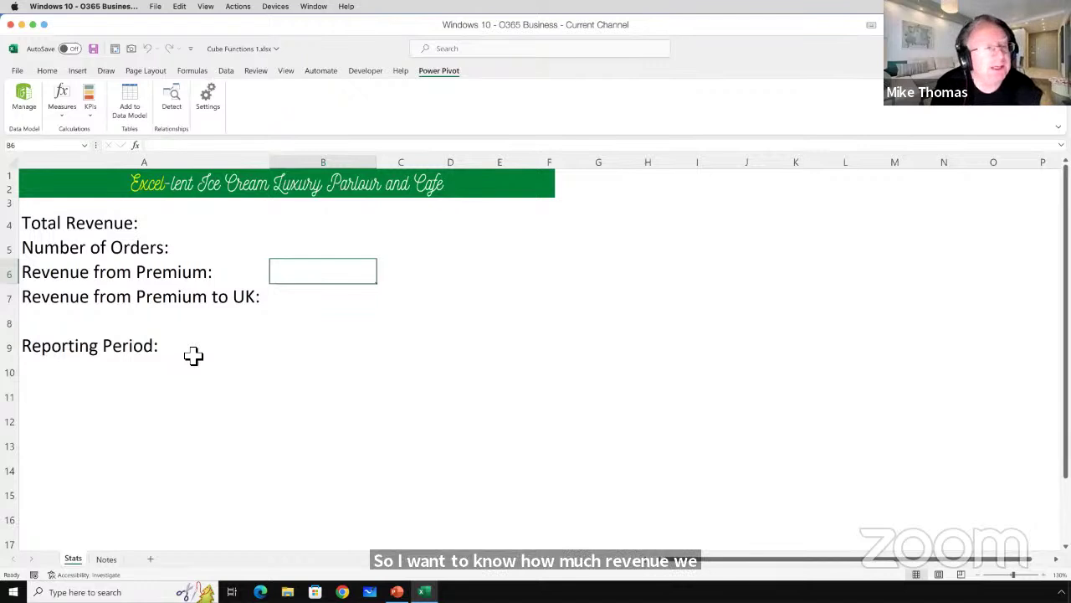
click(296, 298)
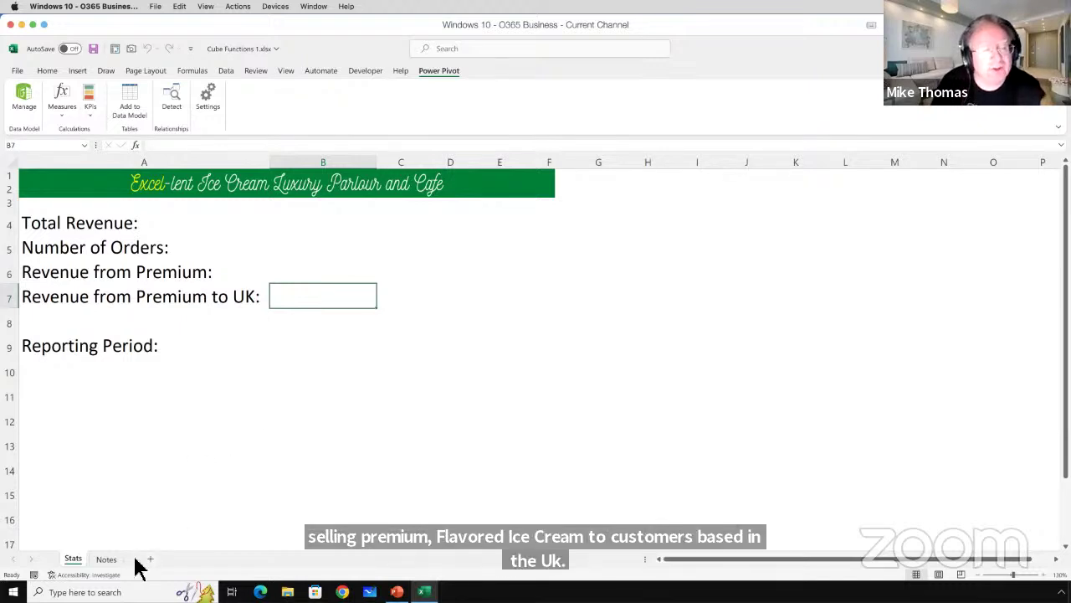
click(109, 560)
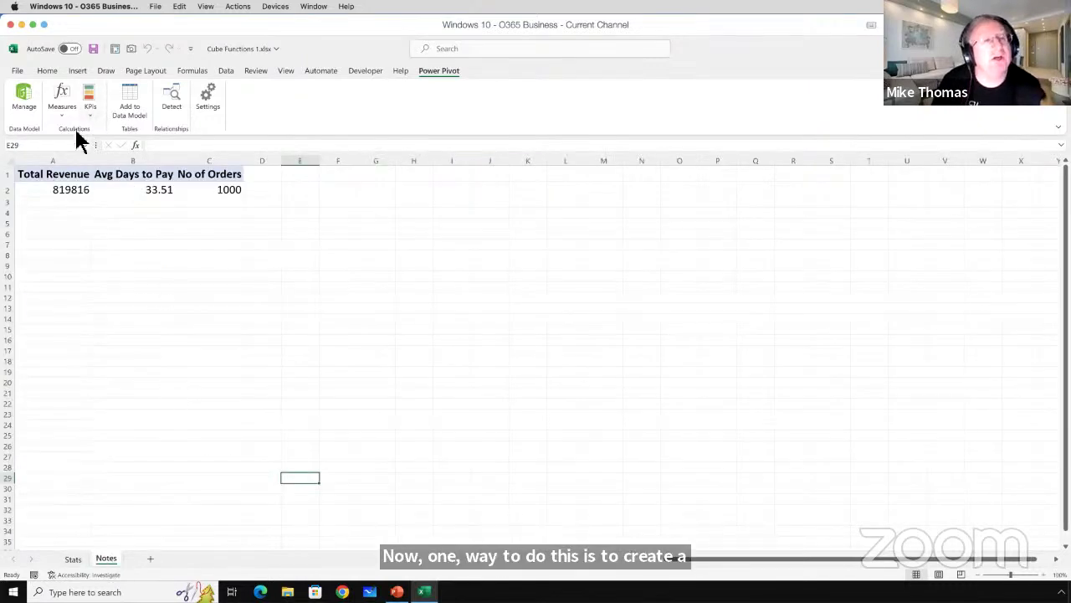
drag(58, 176, 212, 189)
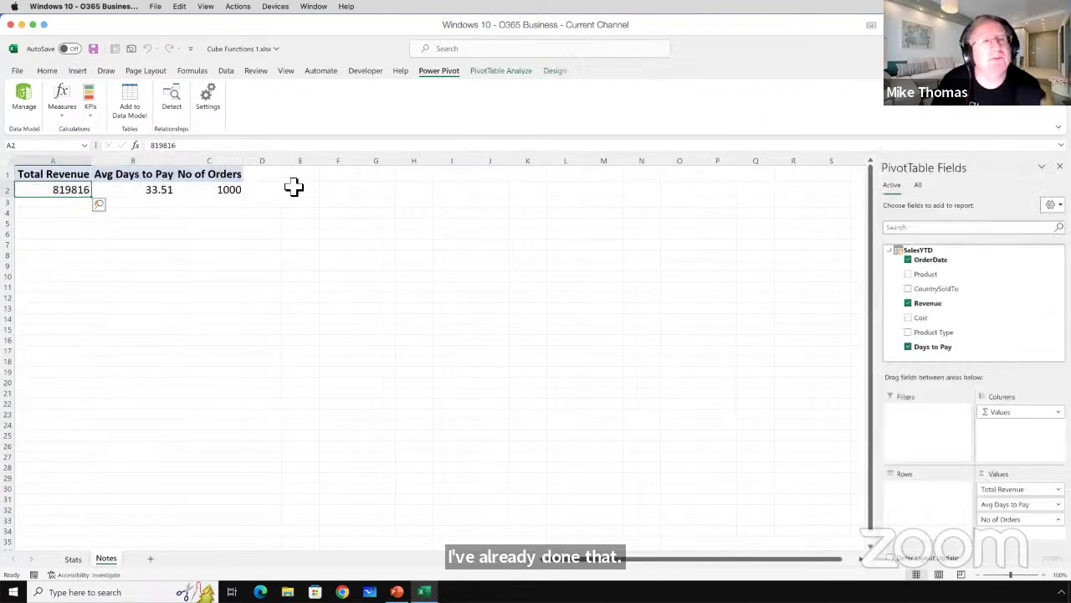
click(348, 174)
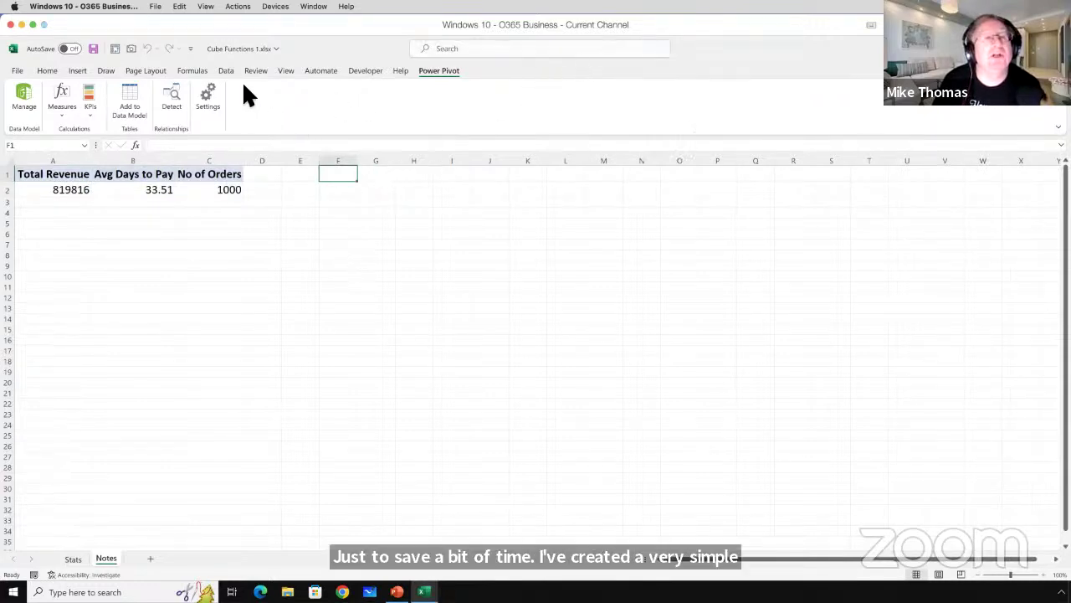
click(79, 74)
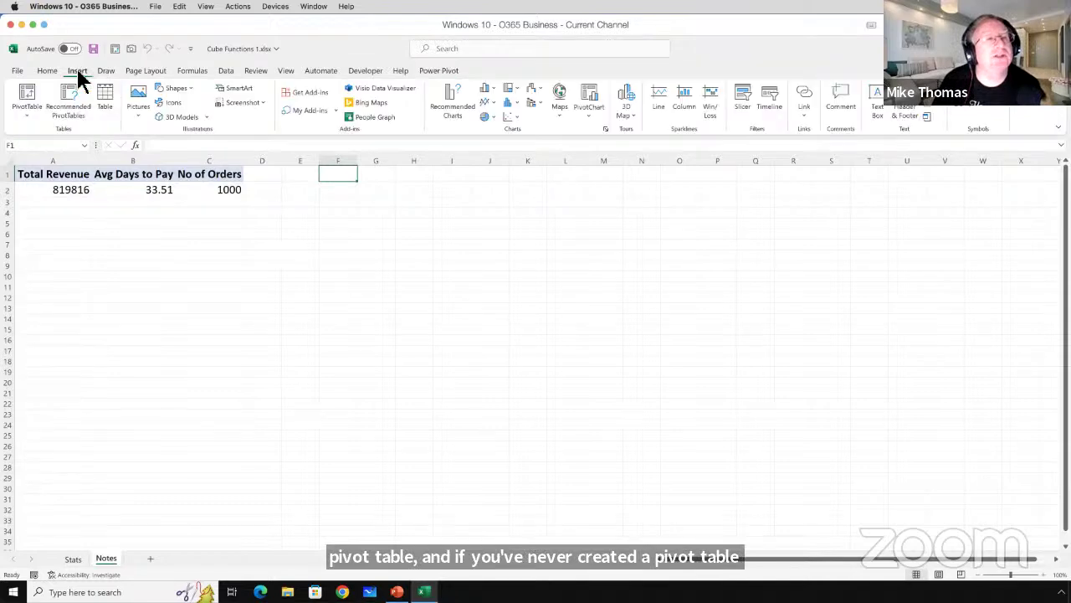
click(29, 114)
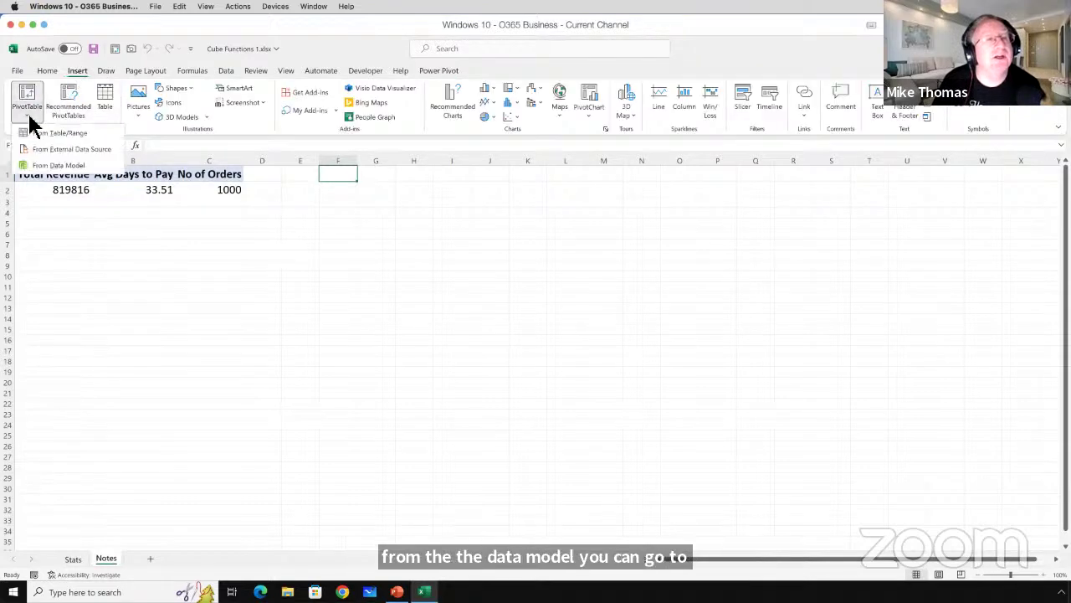
click(40, 168)
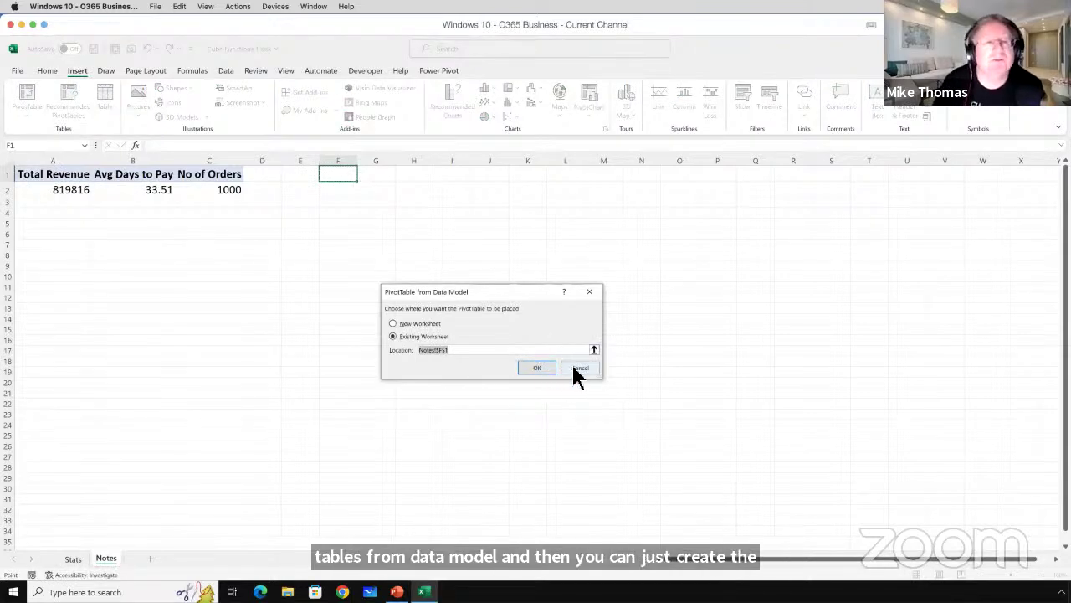
click(576, 369)
click(25, 100)
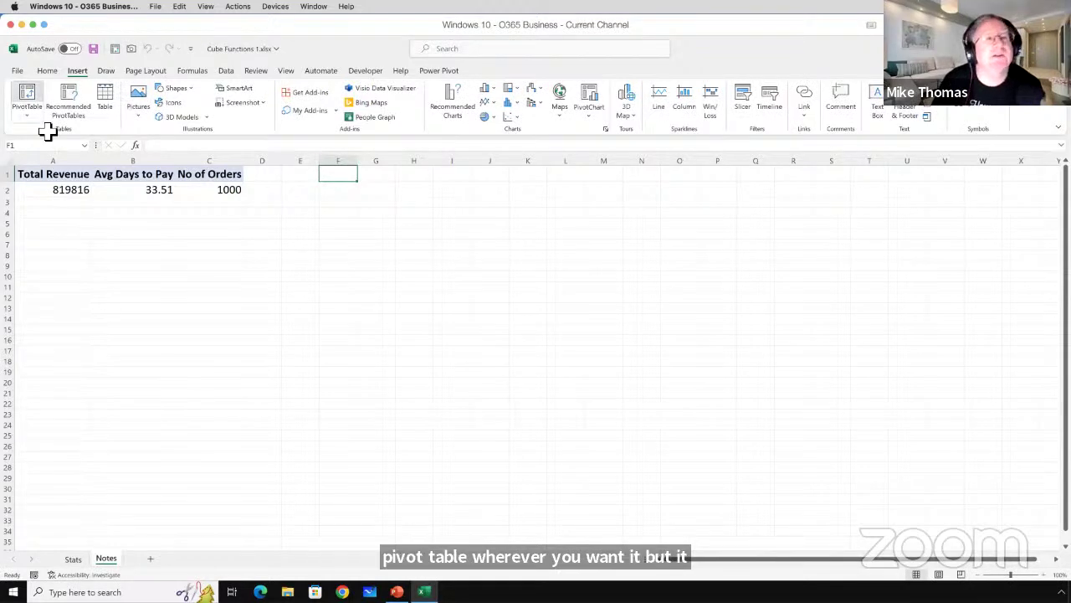
click(581, 396)
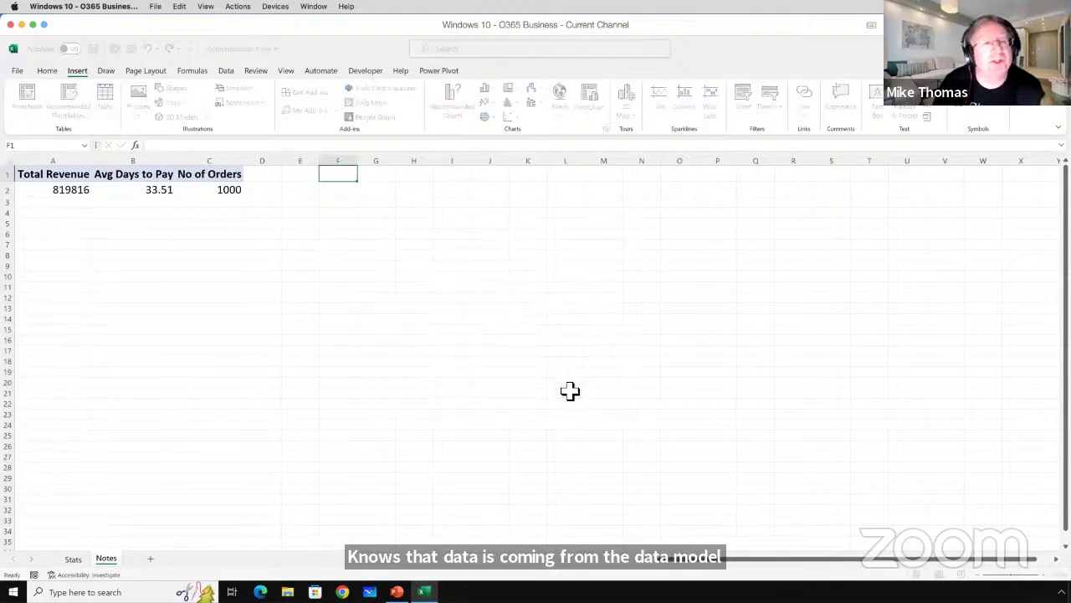
click(216, 173)
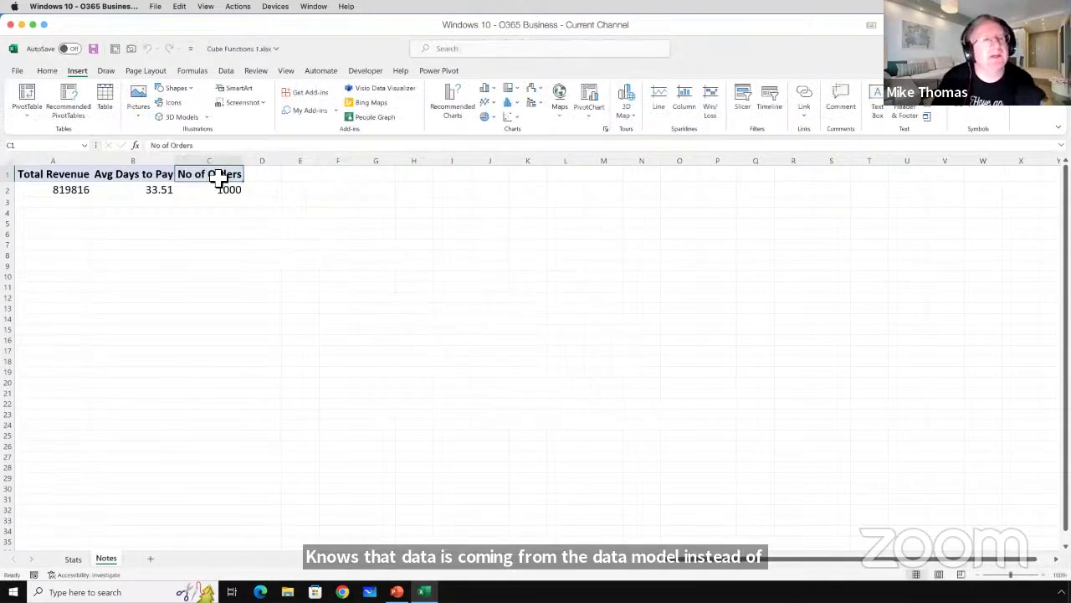
click(72, 188)
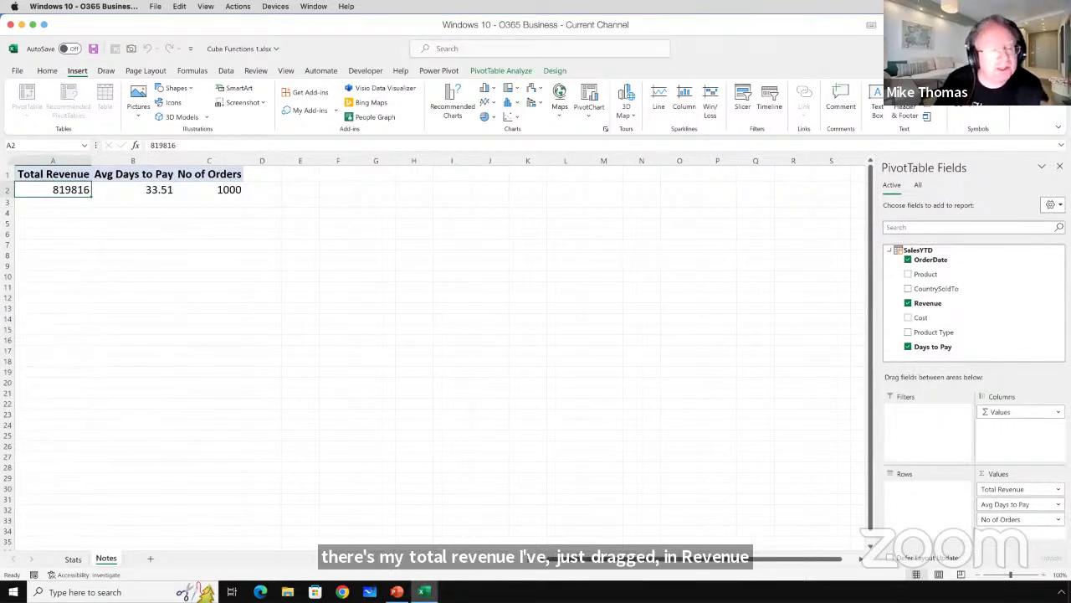
click(75, 560)
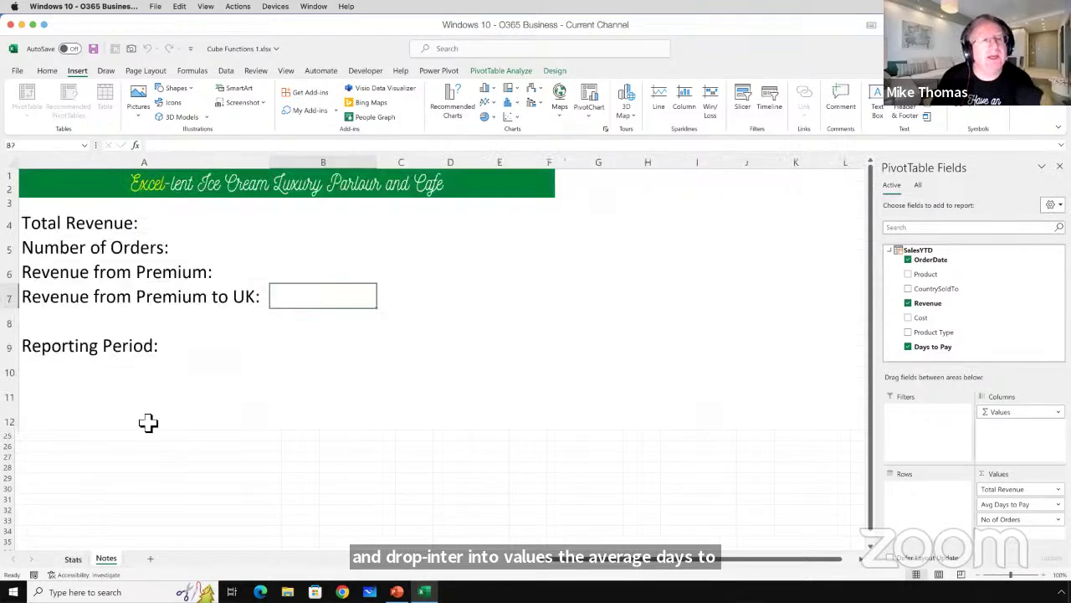
click(299, 223)
text(=)
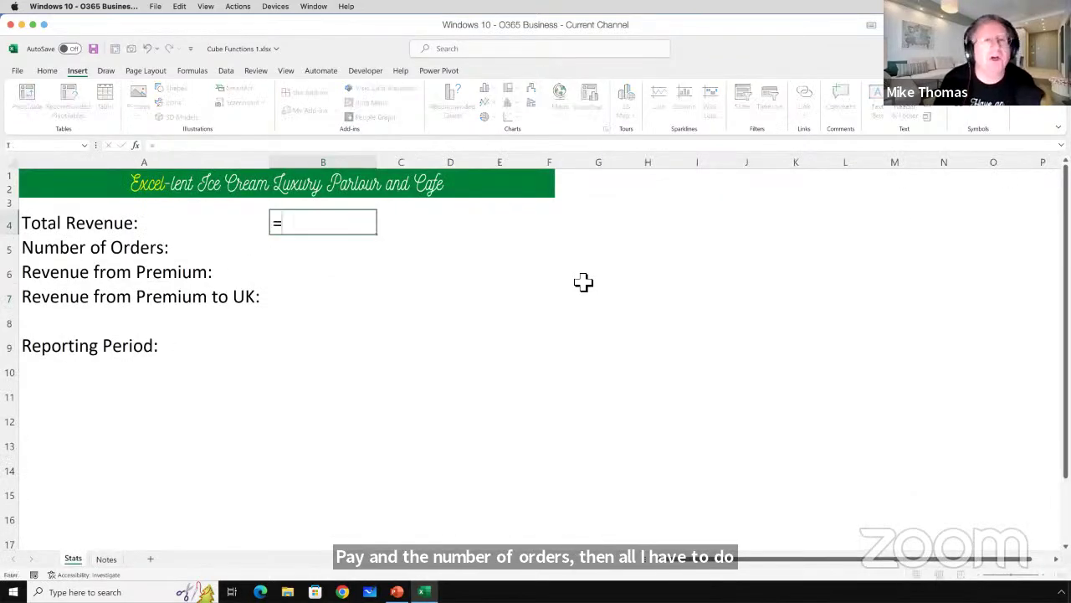
click(106, 558)
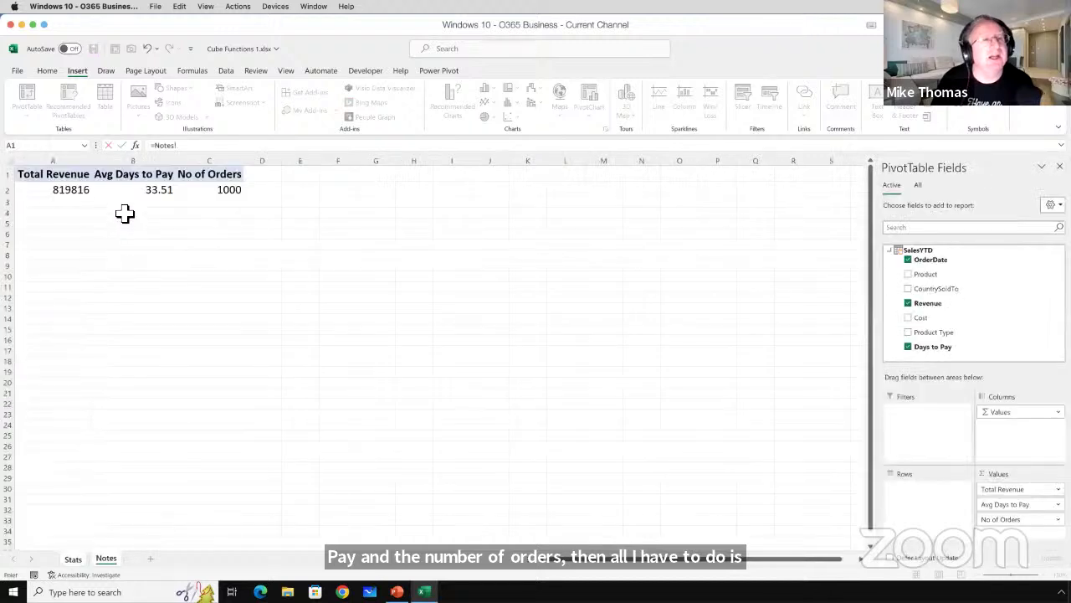
click(82, 191)
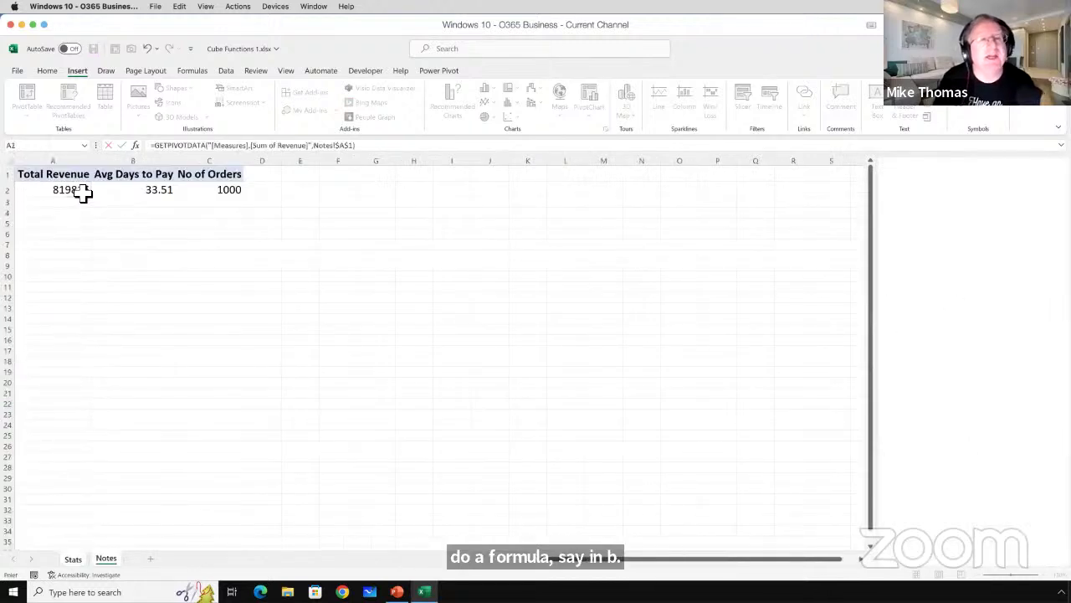
key(Return)
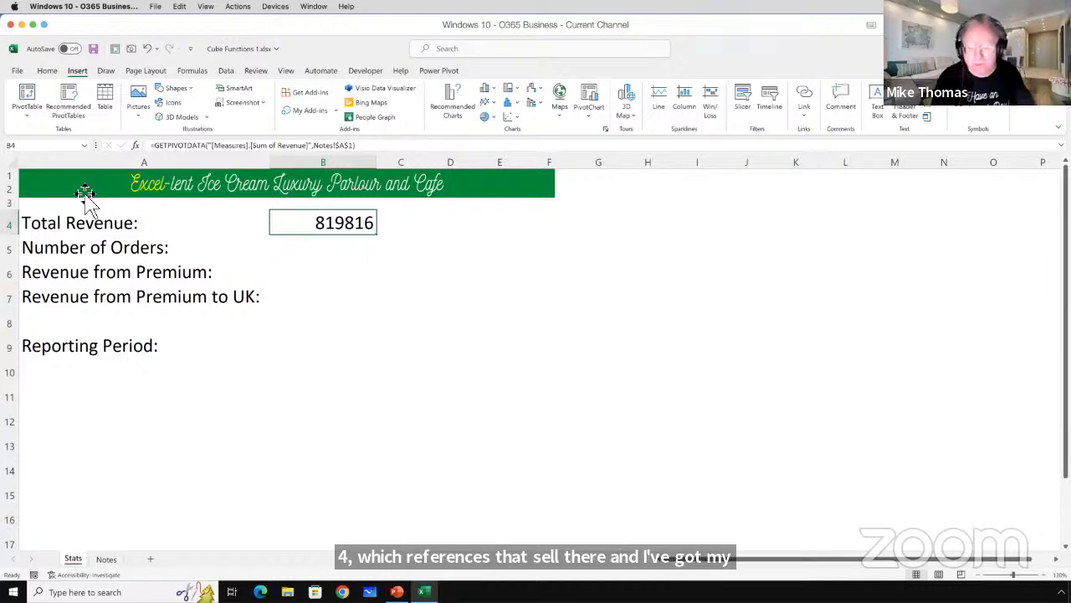
key(Delete)
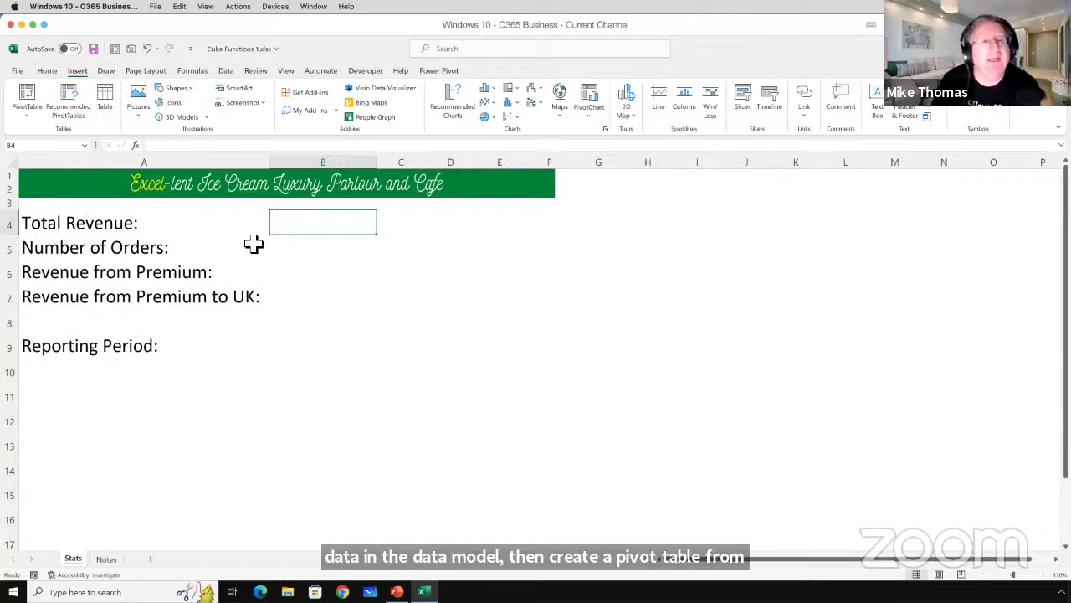
drag(315, 239, 311, 299)
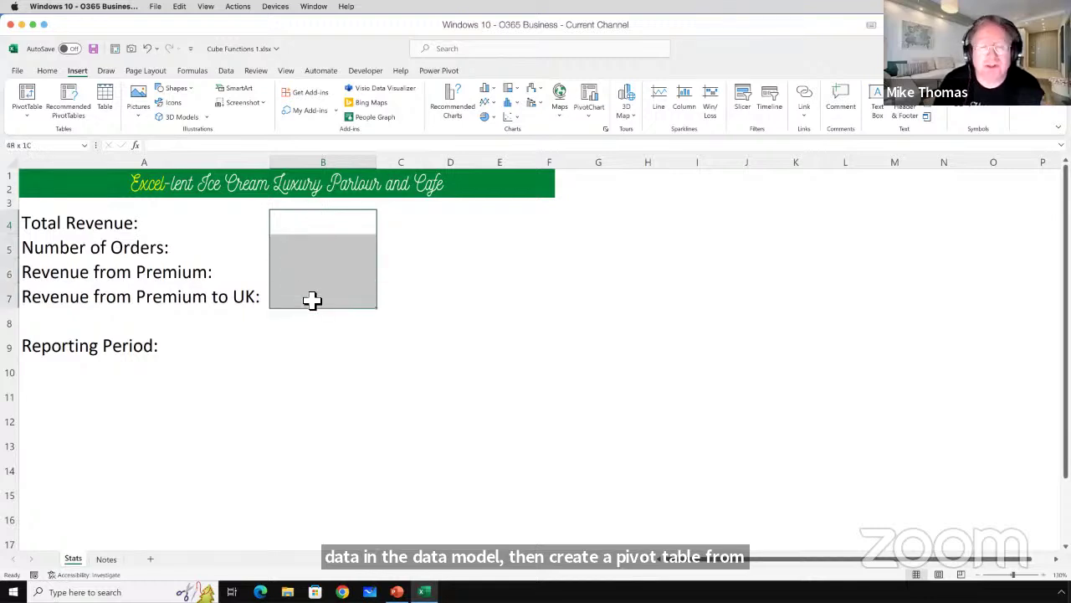
Glance at the Notes sheet, return to Stats and type =cub in cell B4.
click(111, 559)
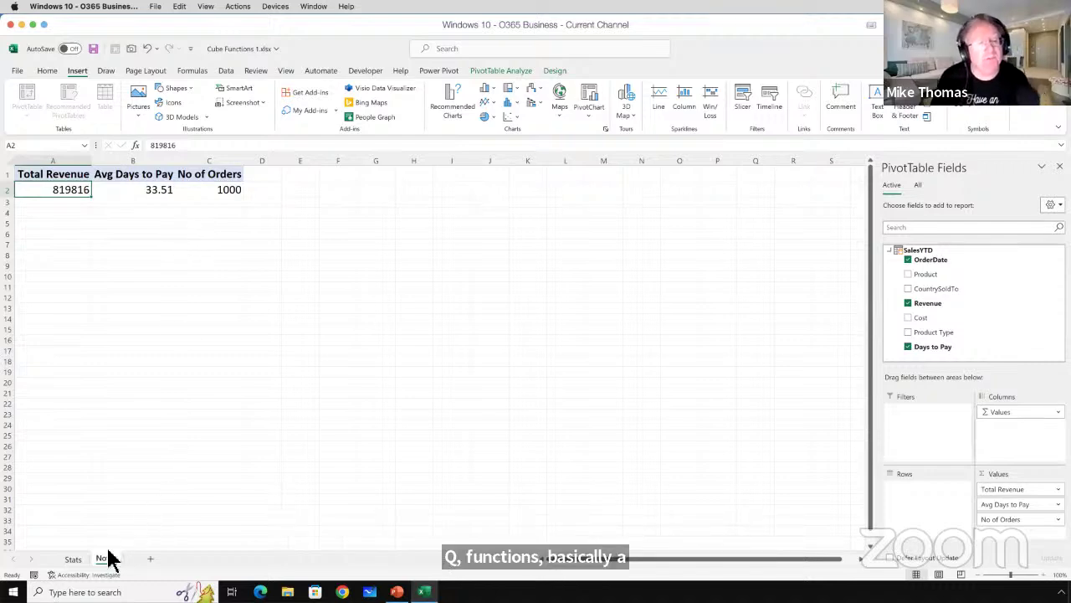
click(74, 559)
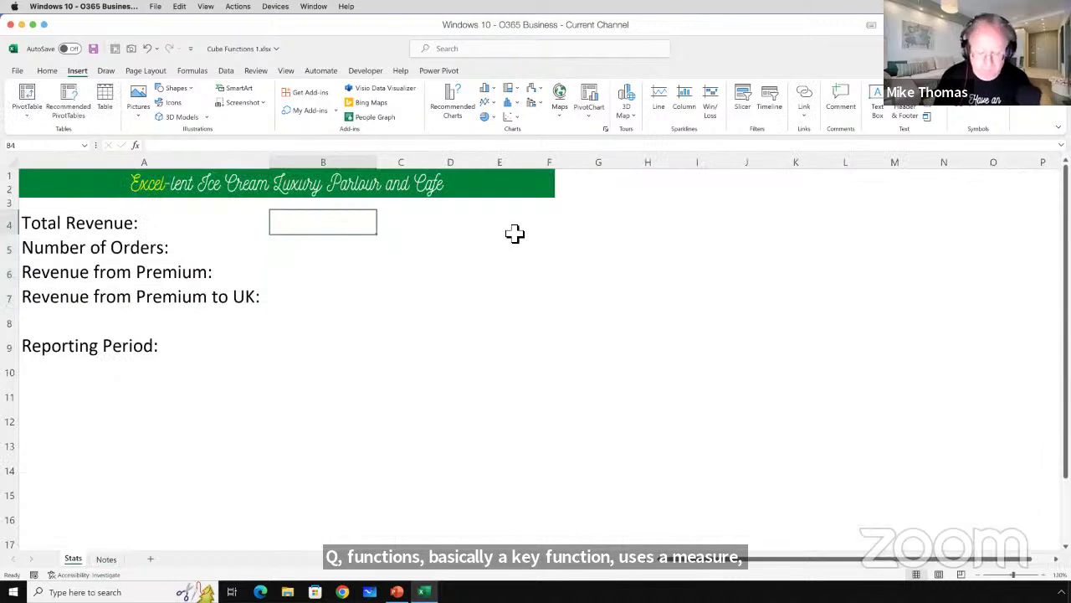
text(=cub)
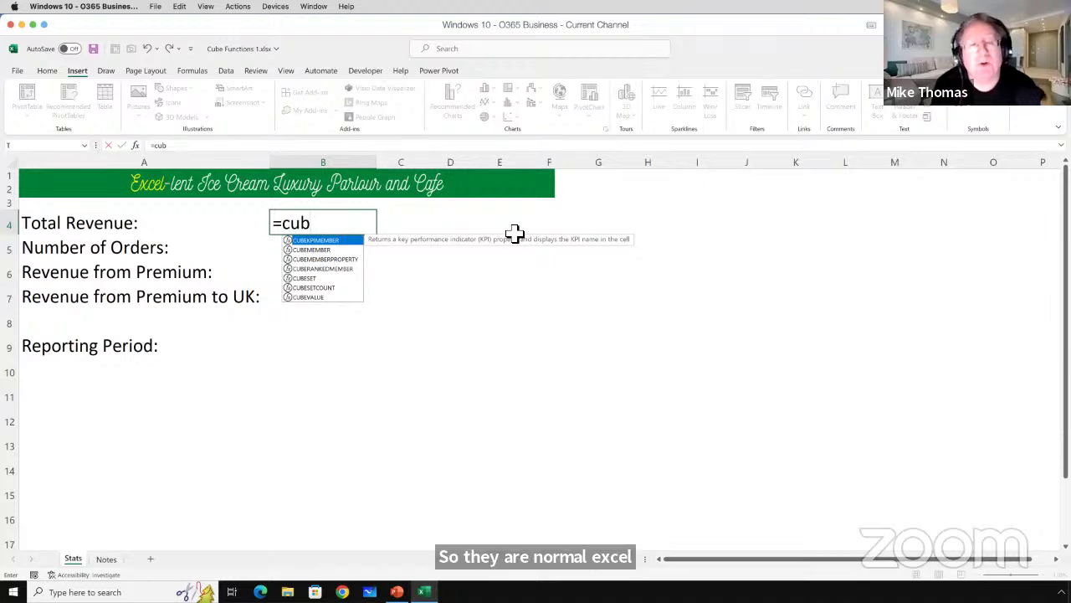
Cancel the unfinished '=cub' entry in cell B4 with Esc.
key(Escape)
key(Escape)
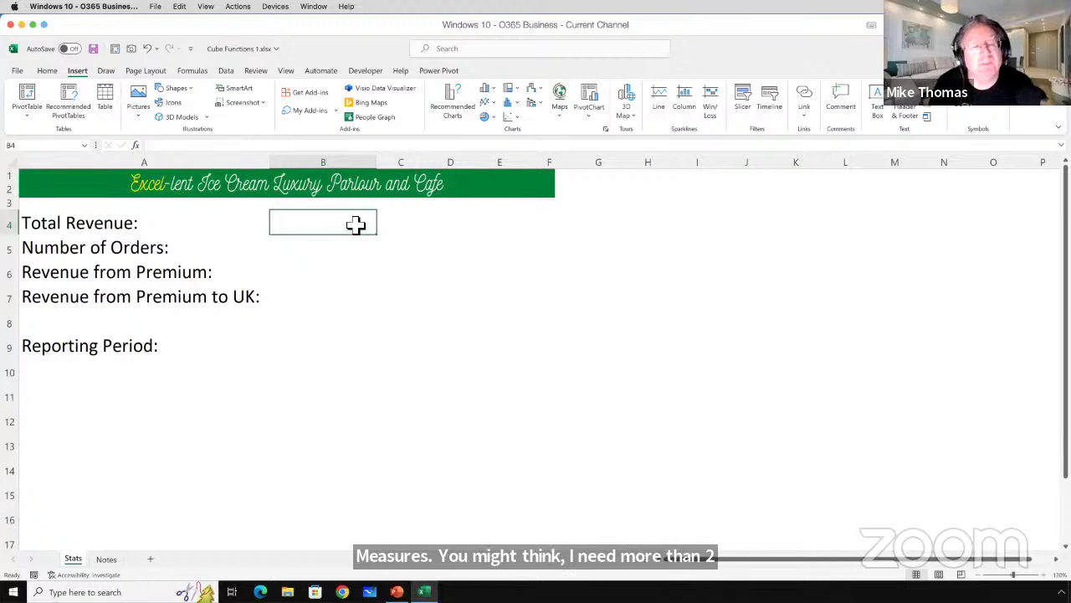
drag(354, 244, 349, 309)
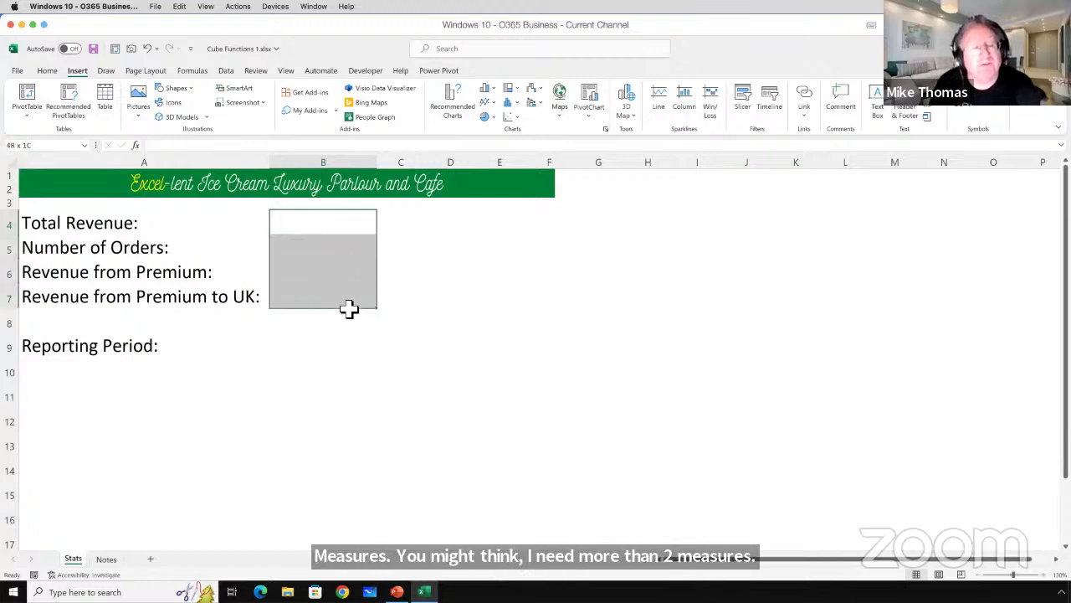
click(328, 224)
click(326, 246)
click(326, 270)
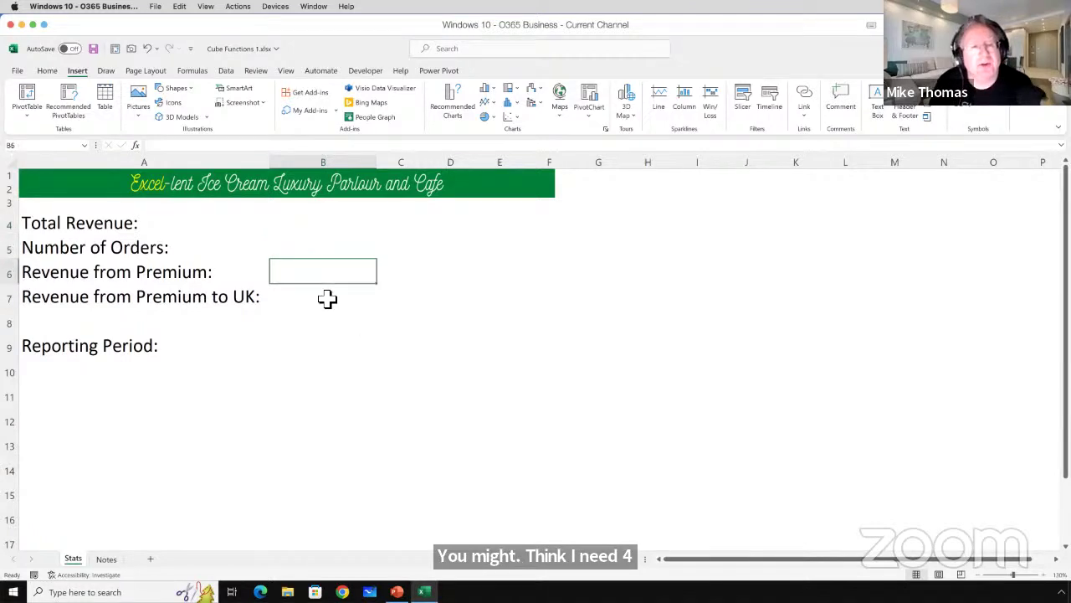
click(327, 299)
click(335, 226)
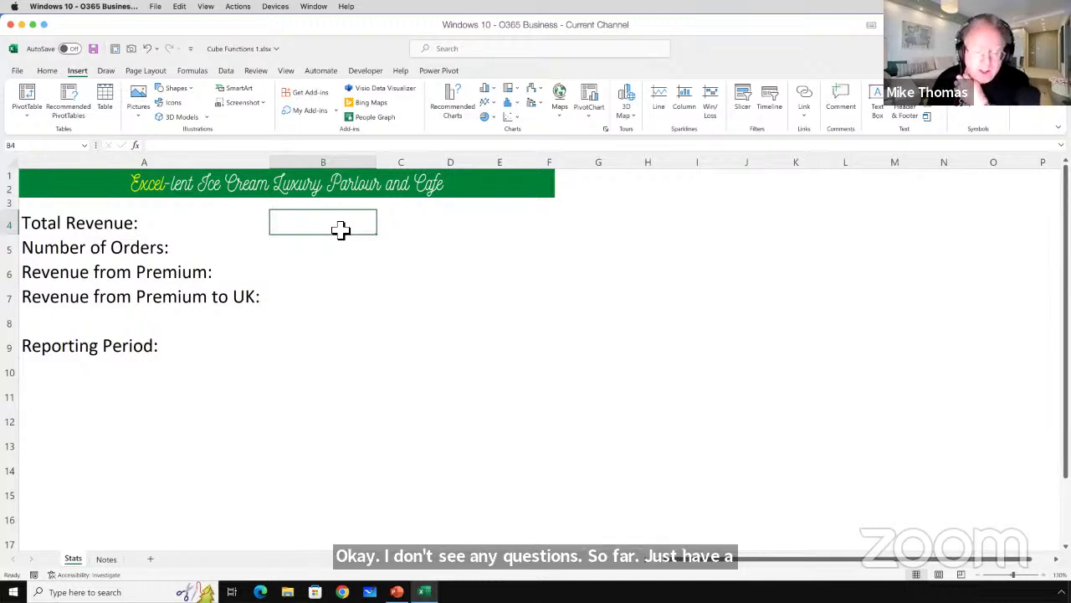
Open Power Pivot's New Measure dialog, check its table list keeps SalesYTD, then dismiss it.
click(440, 72)
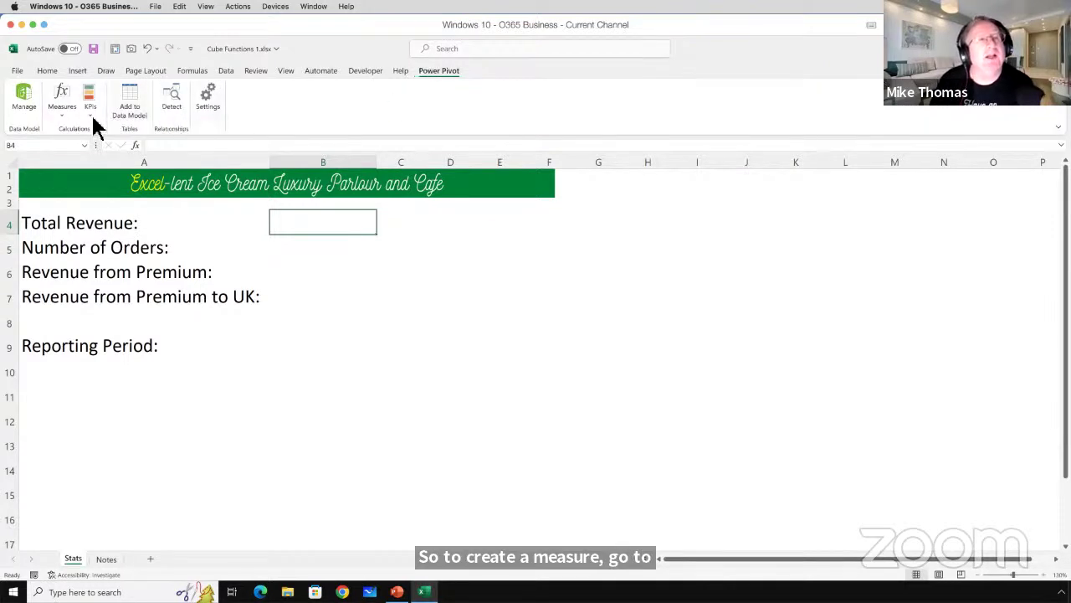
click(60, 119)
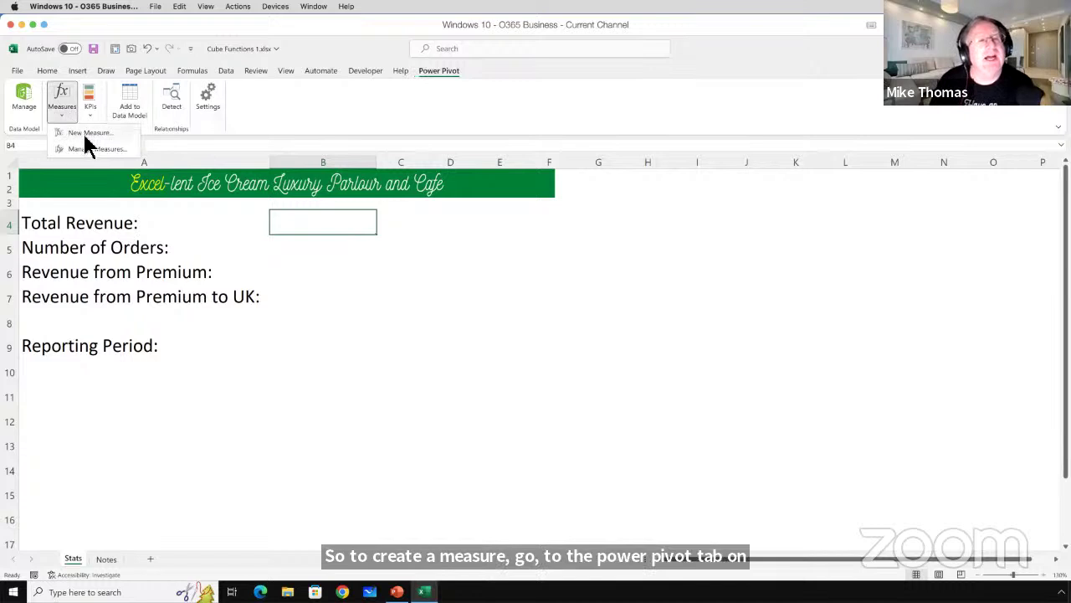
click(85, 135)
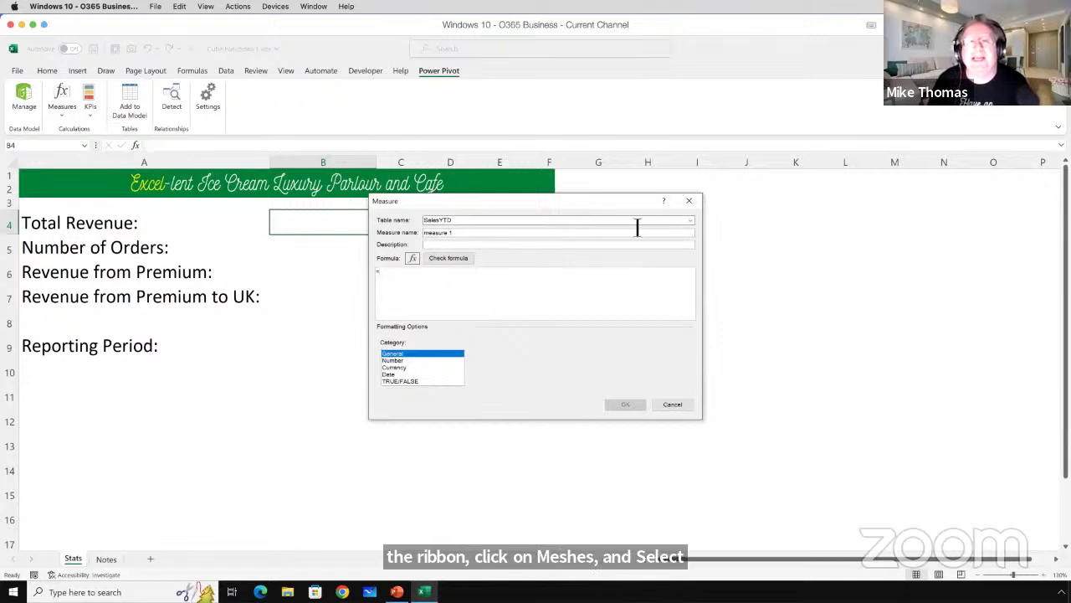
click(690, 221)
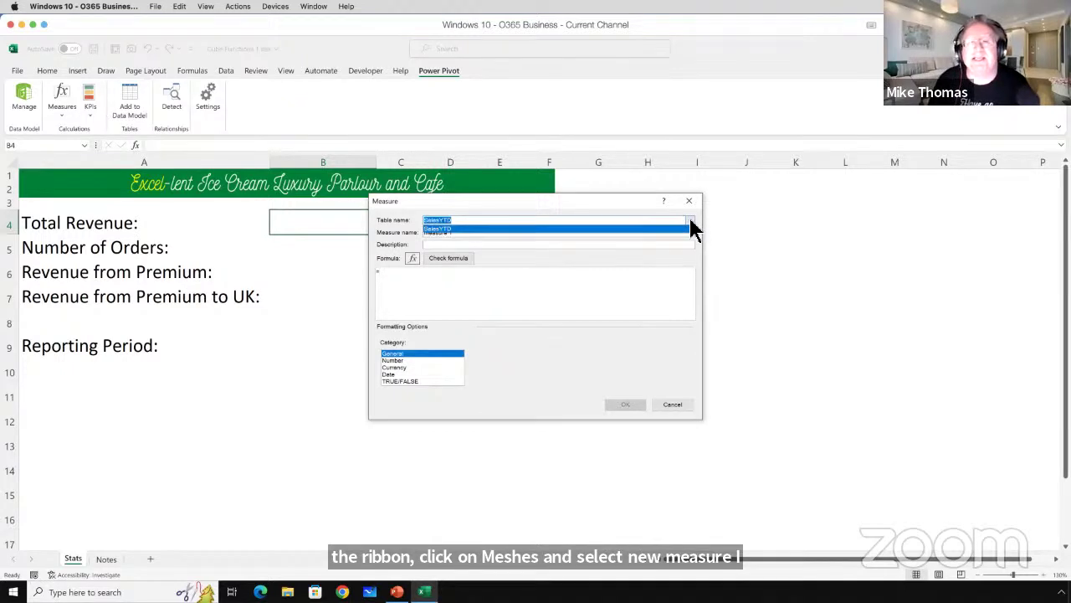
click(691, 222)
click(630, 318)
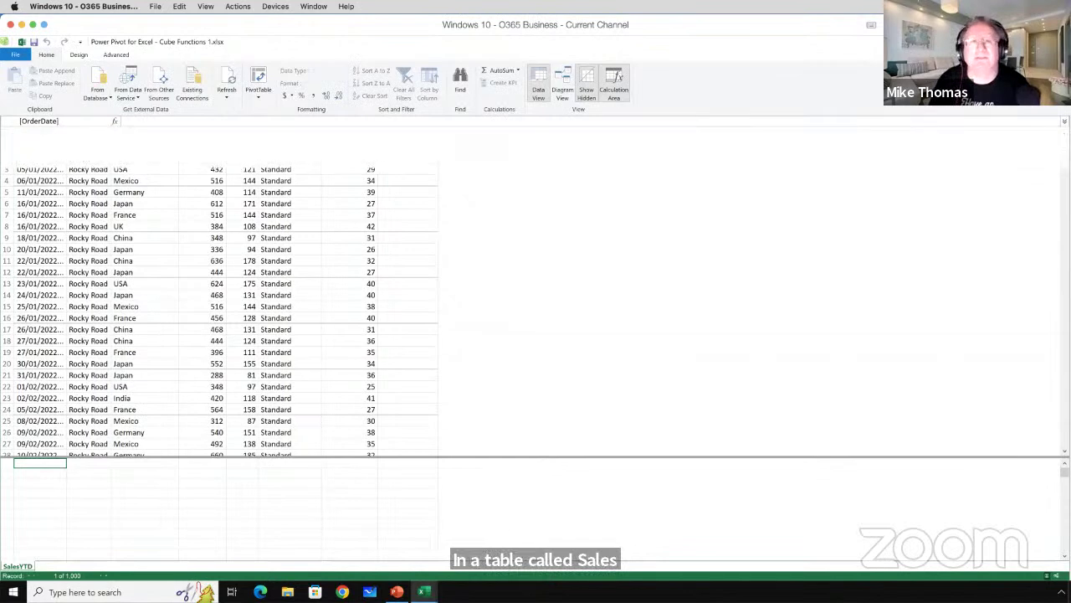
Back in Excel, create a new measure and rename it Total Revenue.
key(alt+Tab)
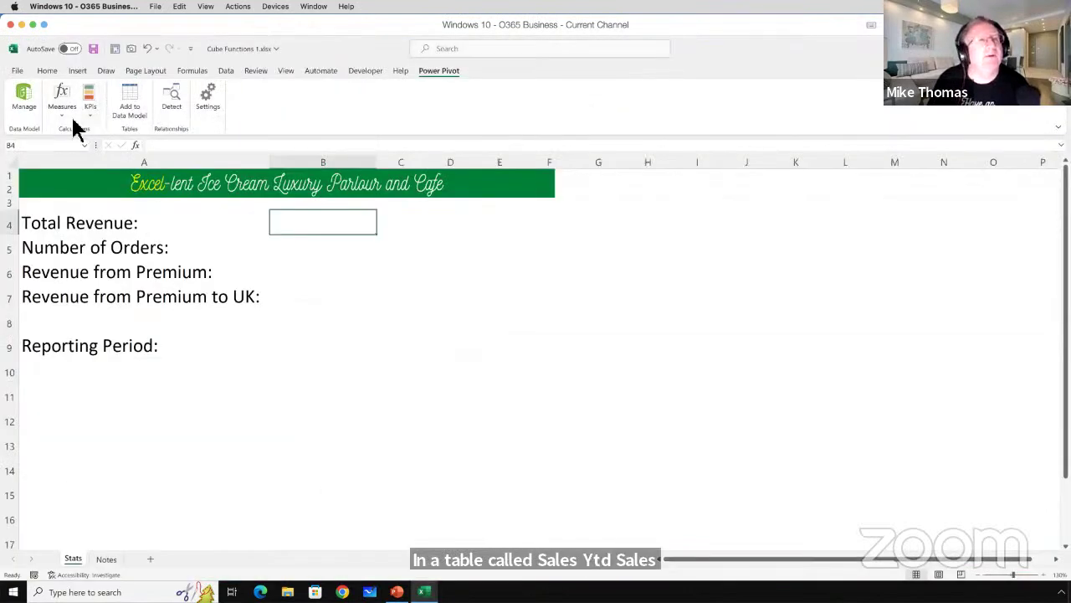
click(62, 116)
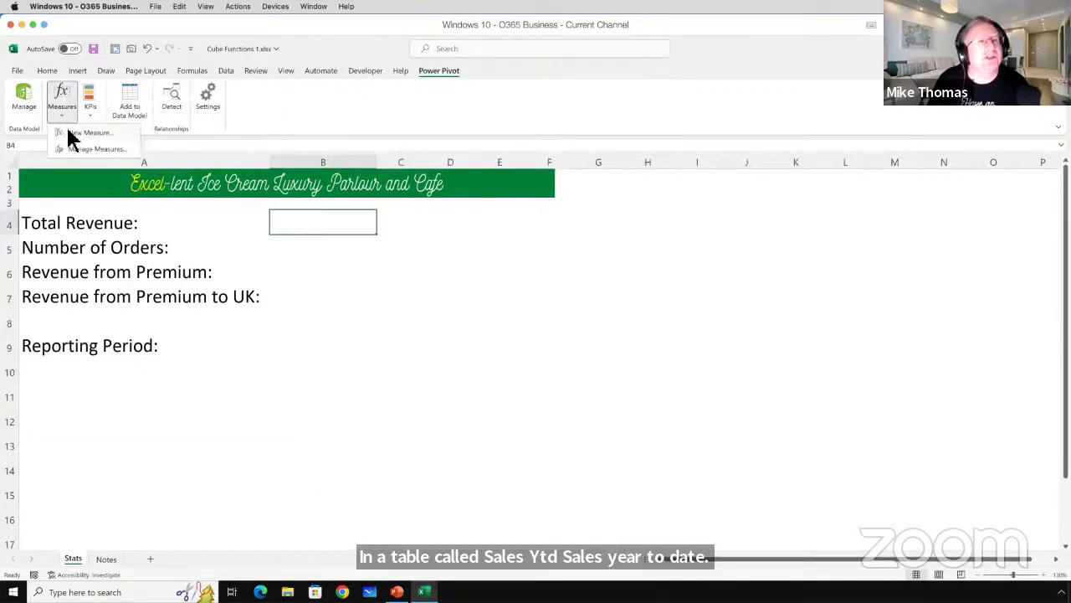
click(76, 132)
drag(463, 235, 410, 241)
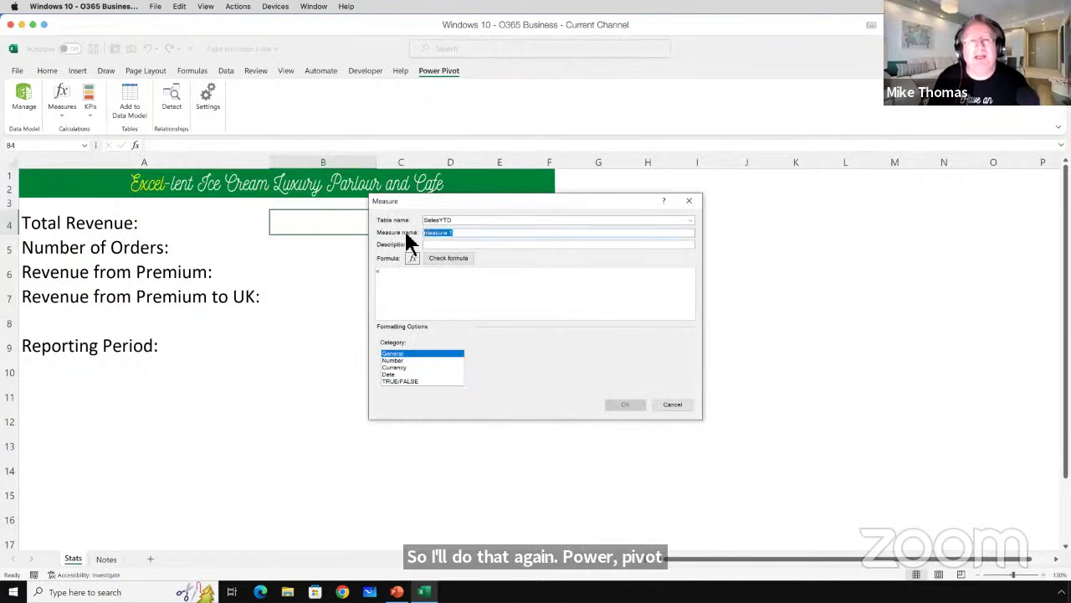
key(BackSpace)
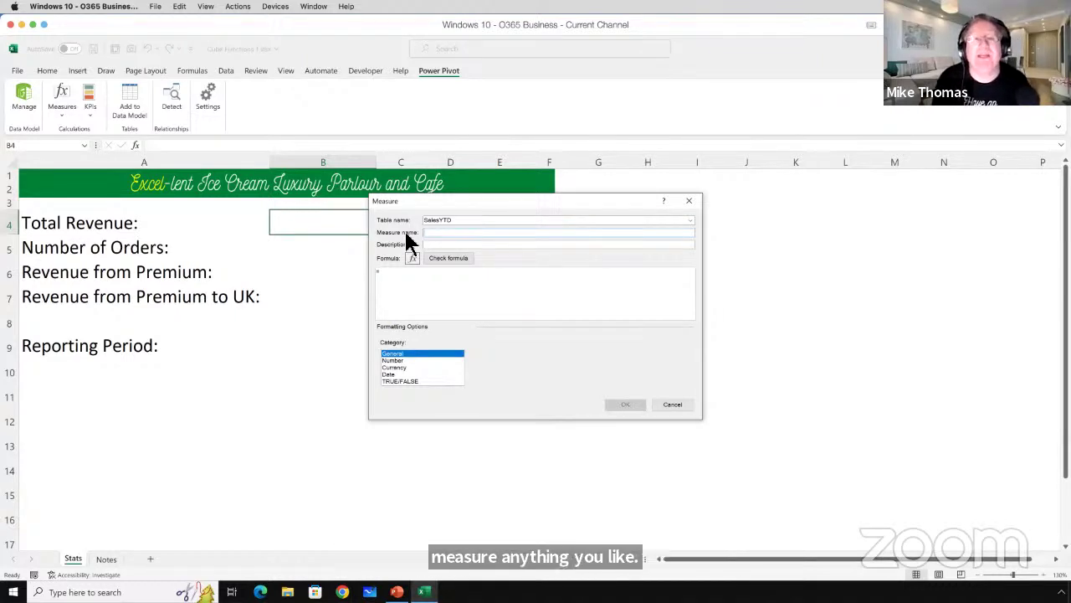
text(Tot)
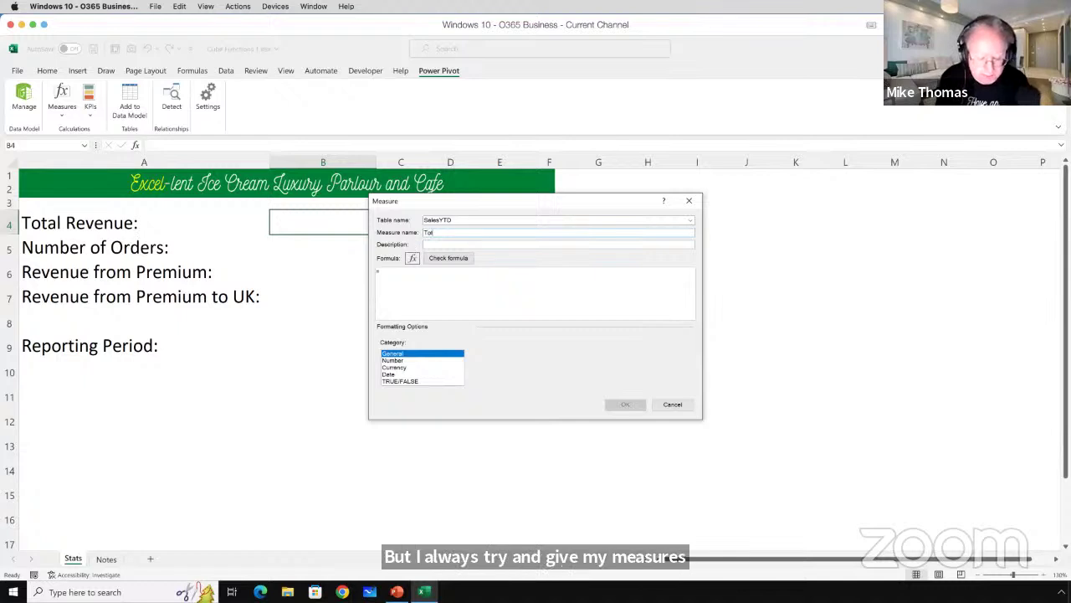
text(al Revenue)
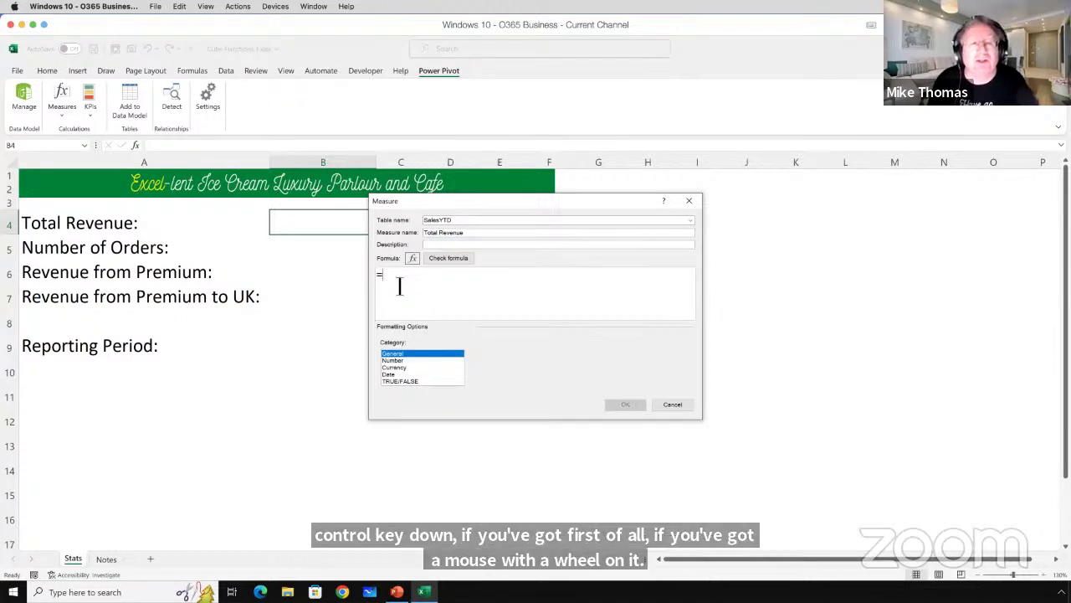
Zoom the formula box and begin the measure formula with SUM.
ctrl+scroll(399, 287, up, 1)
ctrl+scroll(399, 287, up, 1)
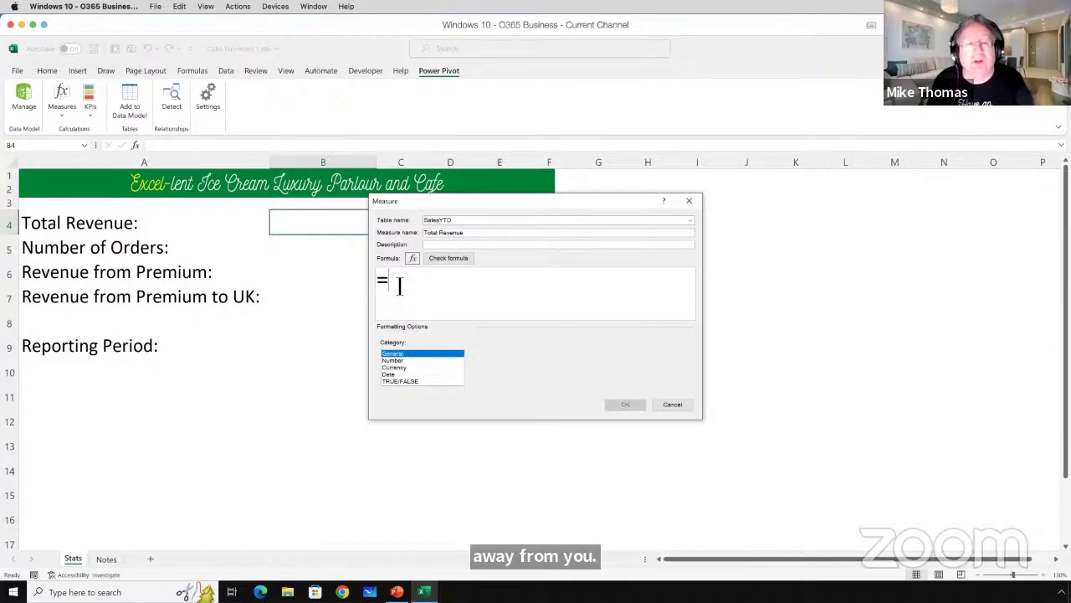
ctrl+scroll(400, 287, down, 1)
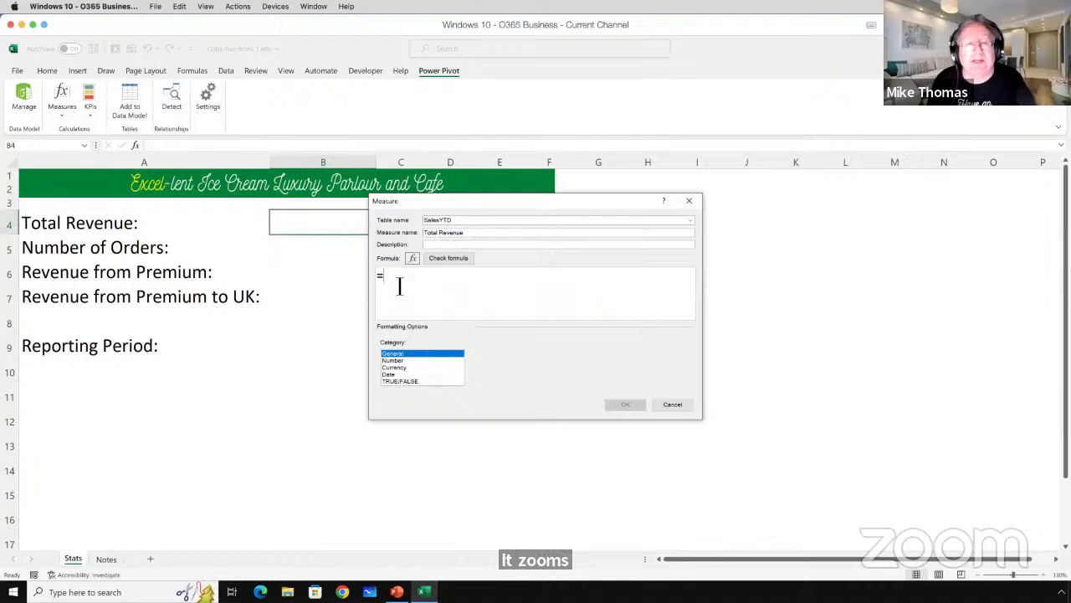
scroll(399, 287, up, 1)
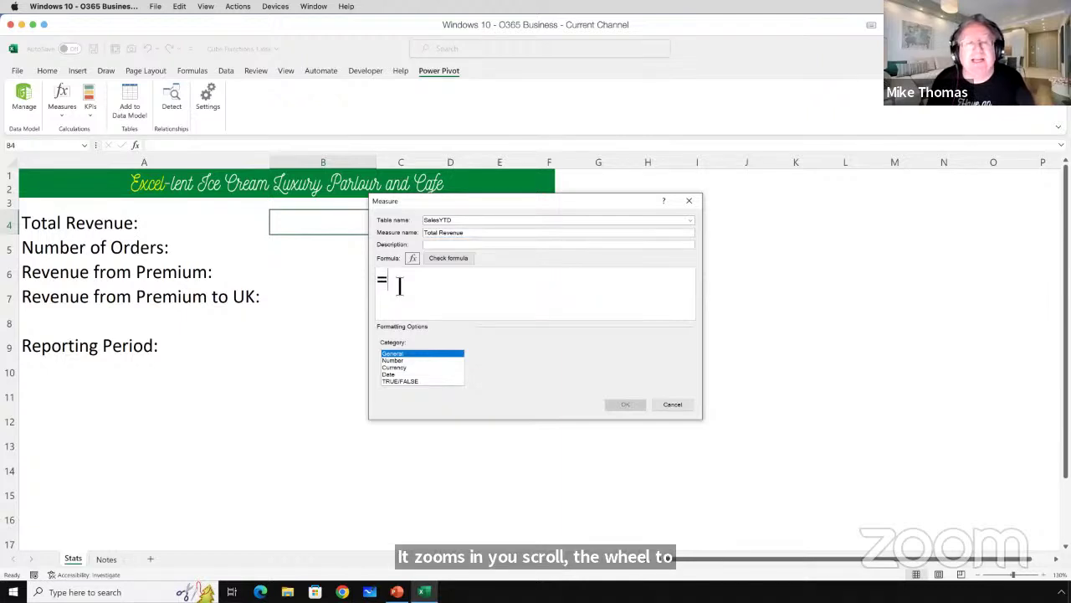
scroll(399, 287, up, 2)
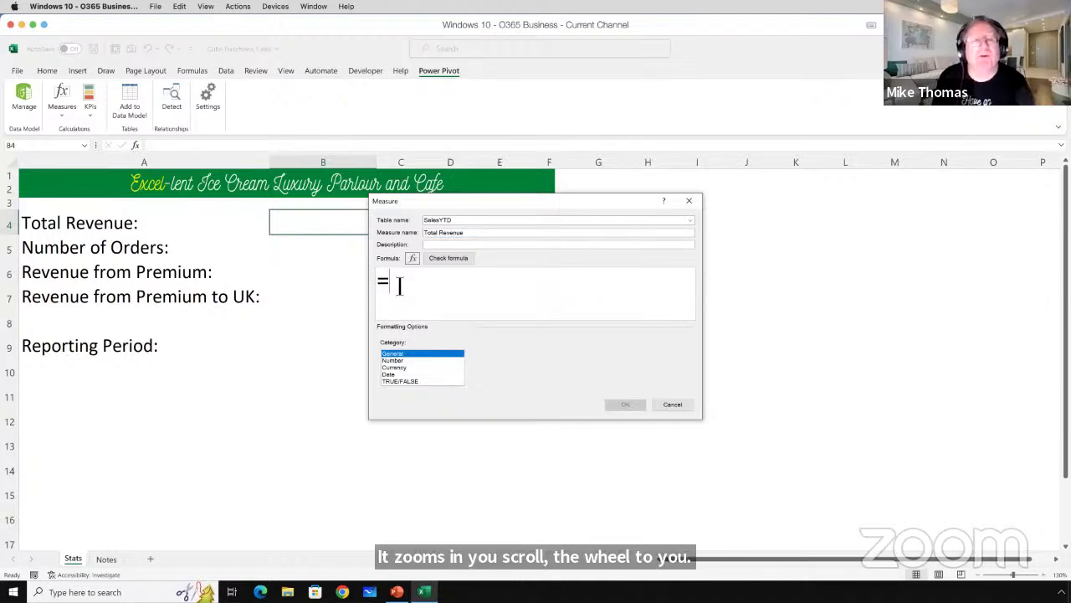
scroll(399, 287, down, 1)
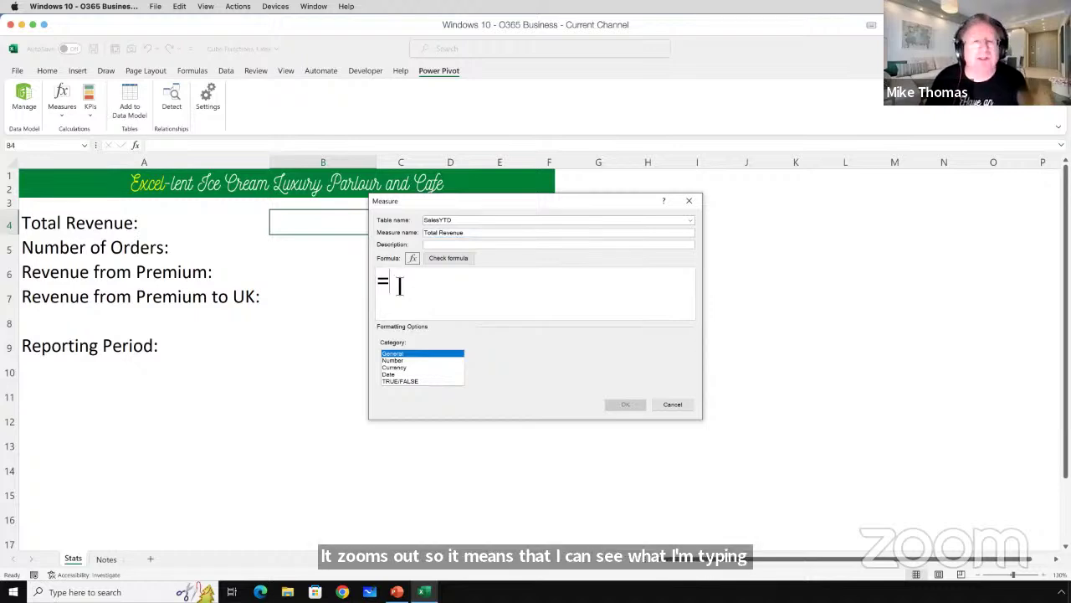
scroll(400, 287, up, 2)
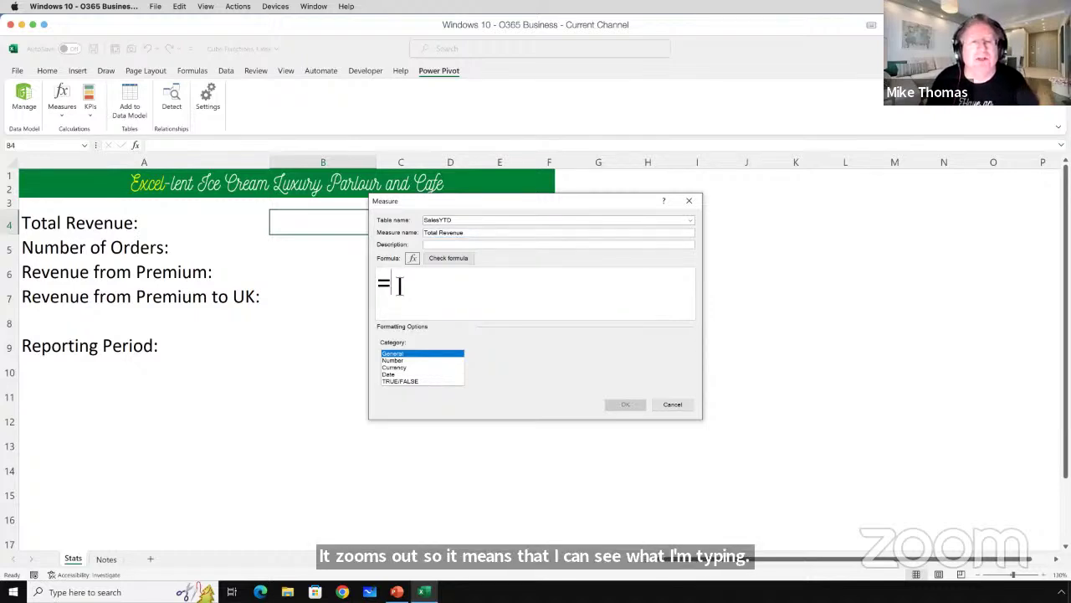
scroll(400, 287, up, 1)
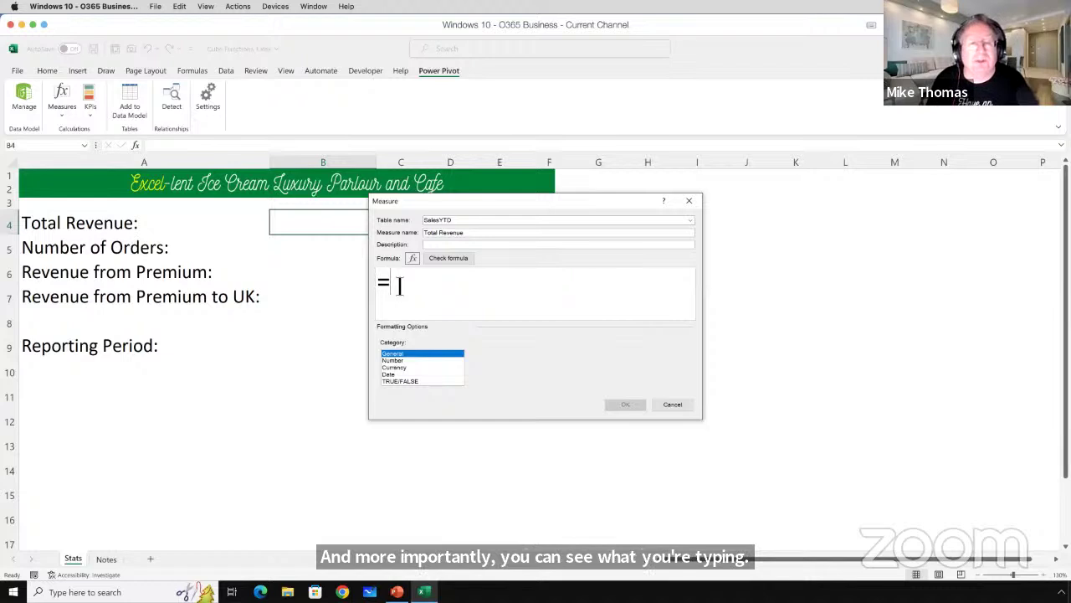
scroll(399, 287, down, 1)
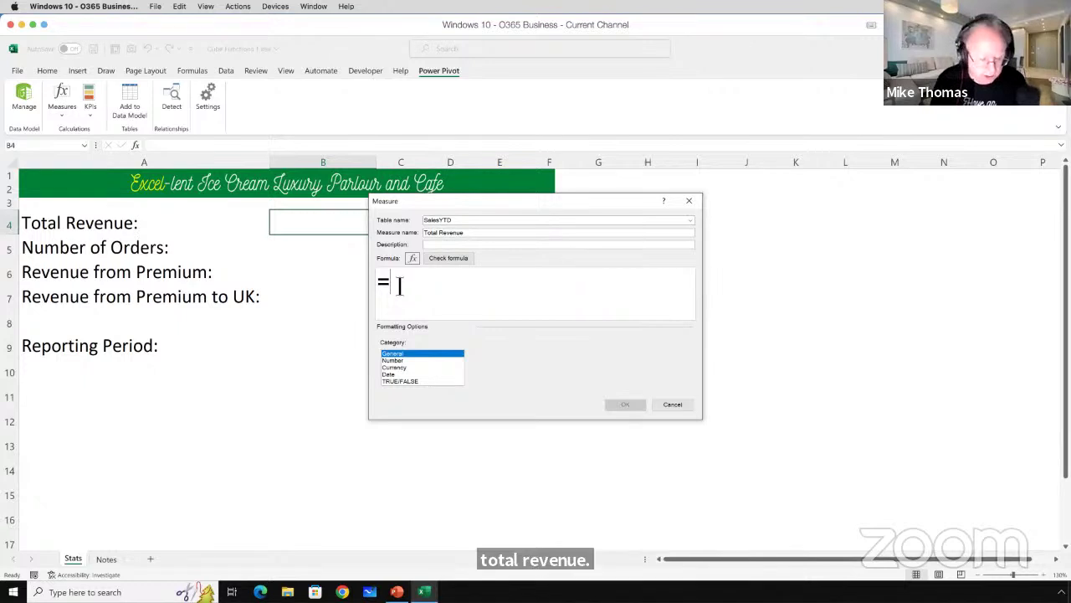
text(SUM)
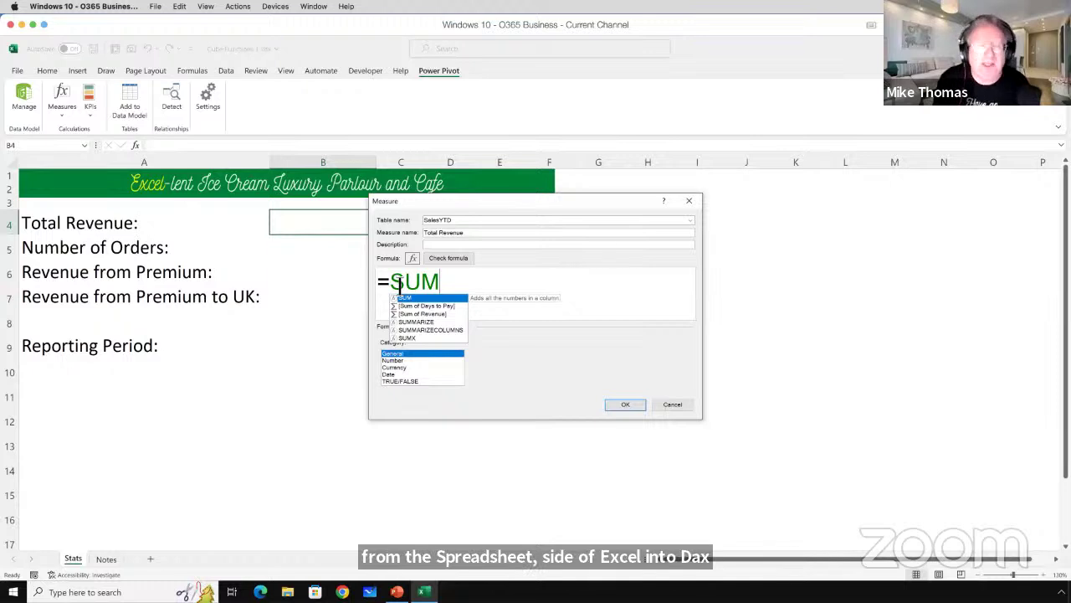
Complete the formula as =SUM(SalesYTD[Revenue]) using the SalesYTD[Revenue] autocomplete suggestion.
text(()
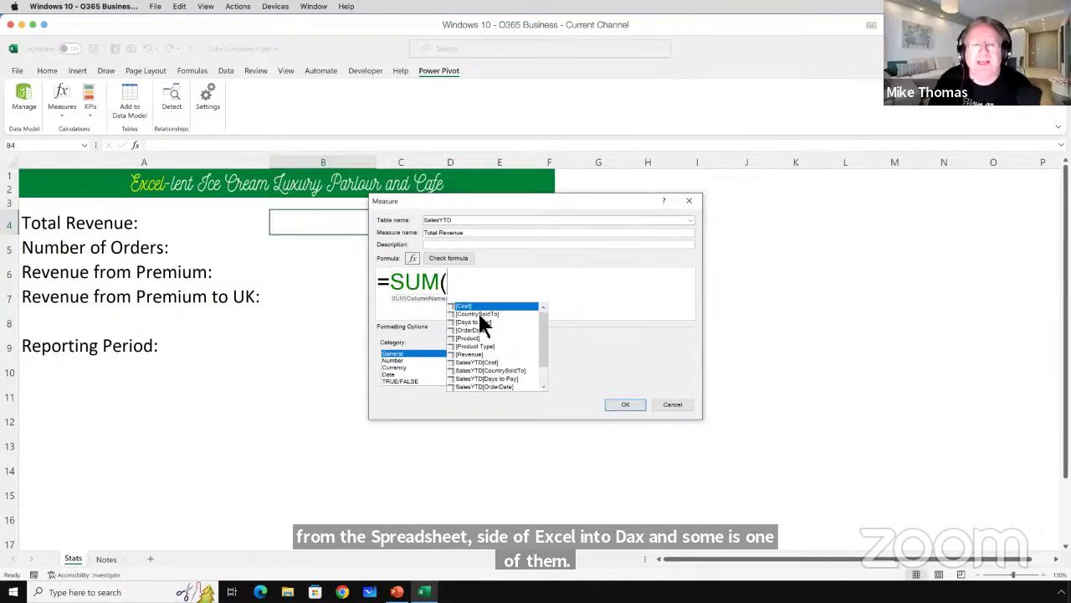
scroll(545, 333, down, 1)
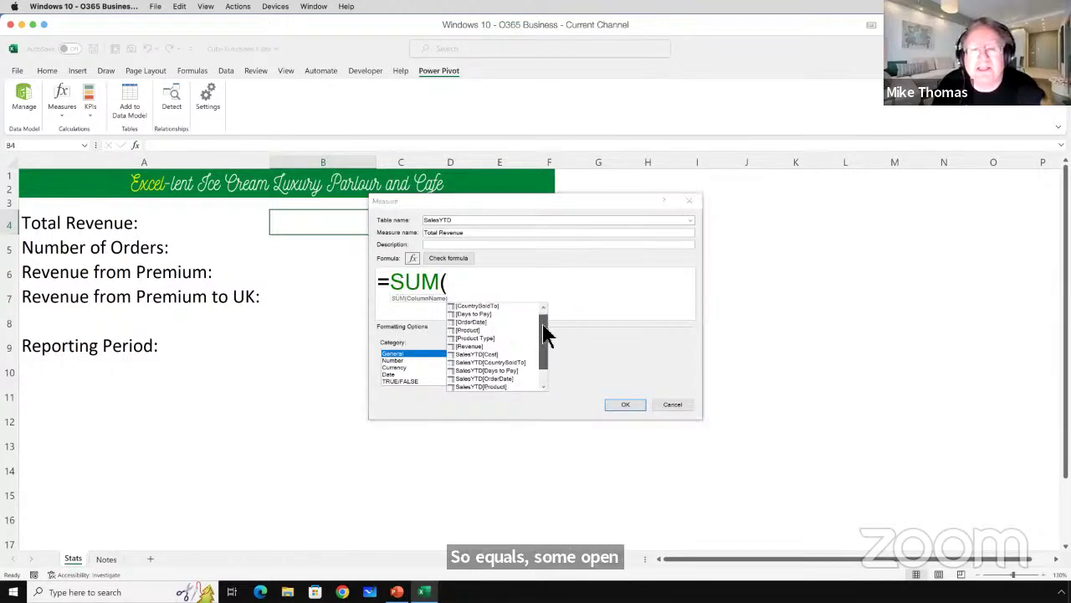
click(514, 346)
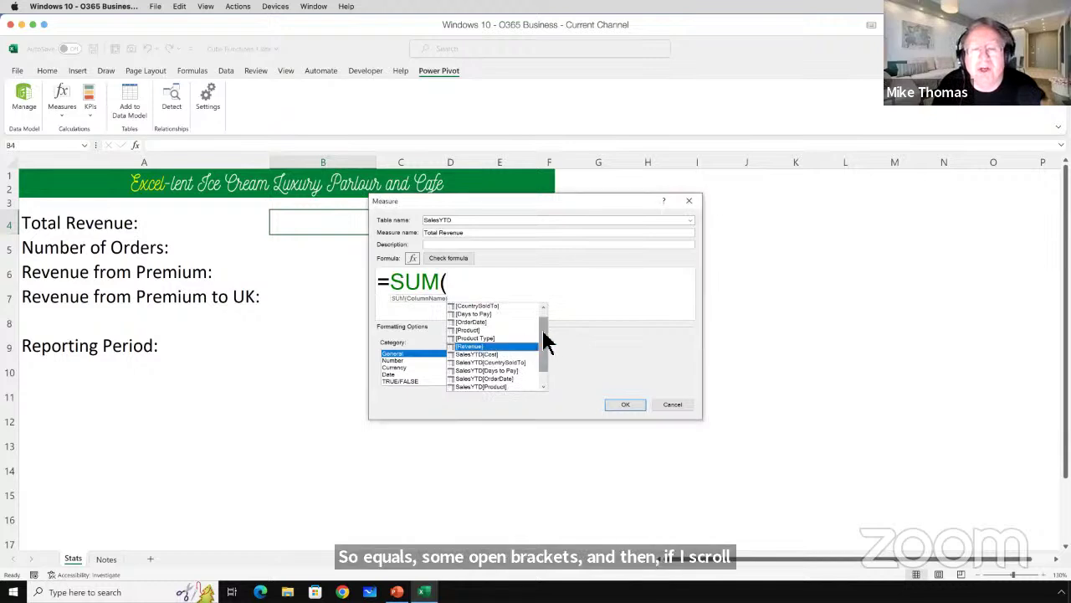
drag(543, 349, 540, 363)
click(496, 387)
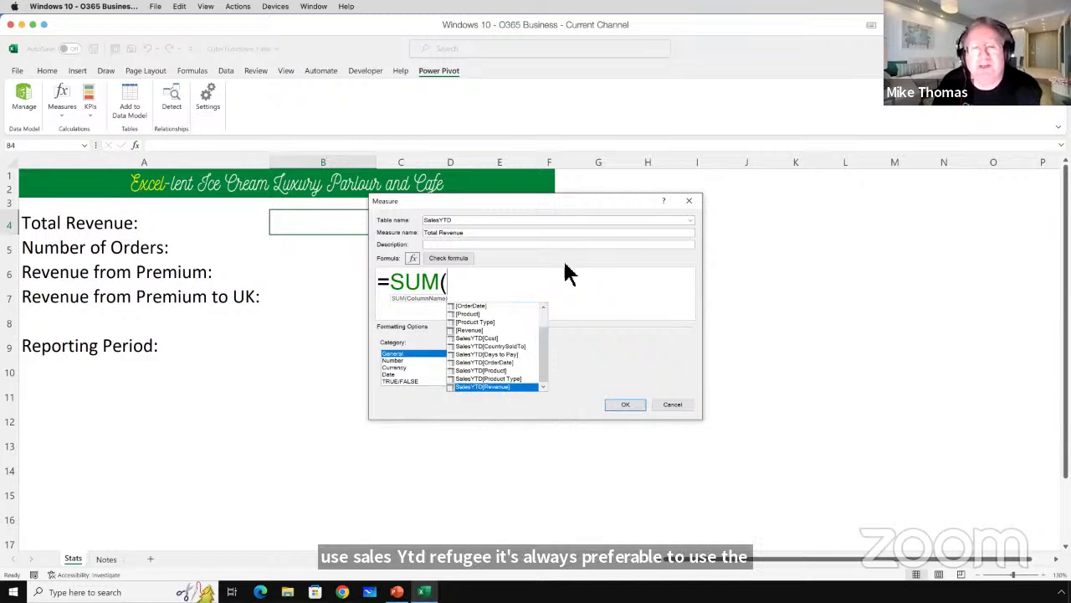
click(473, 328)
click(498, 386)
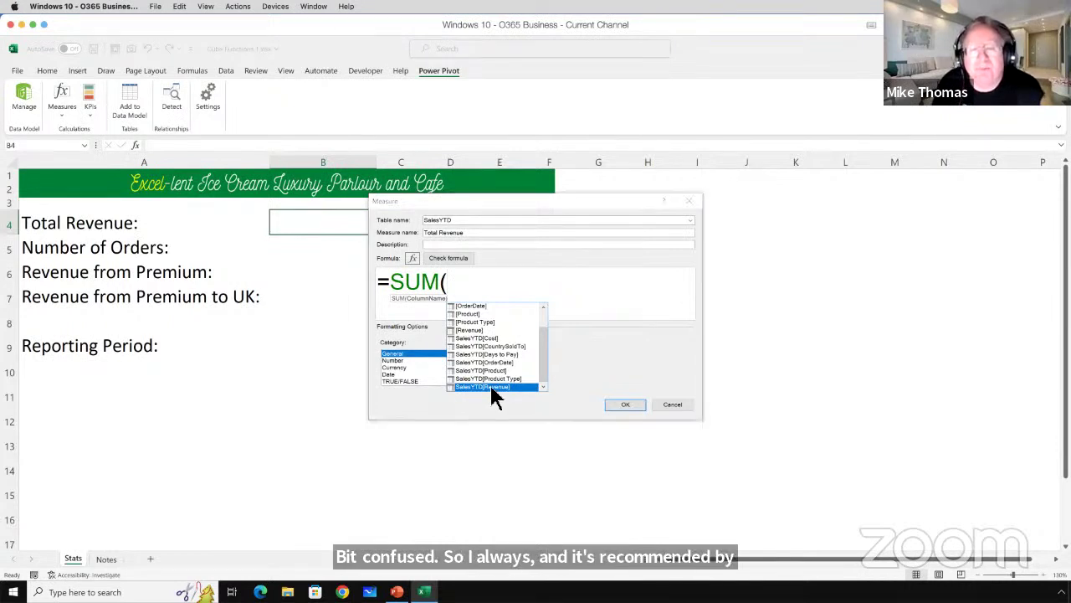
double_click(491, 387)
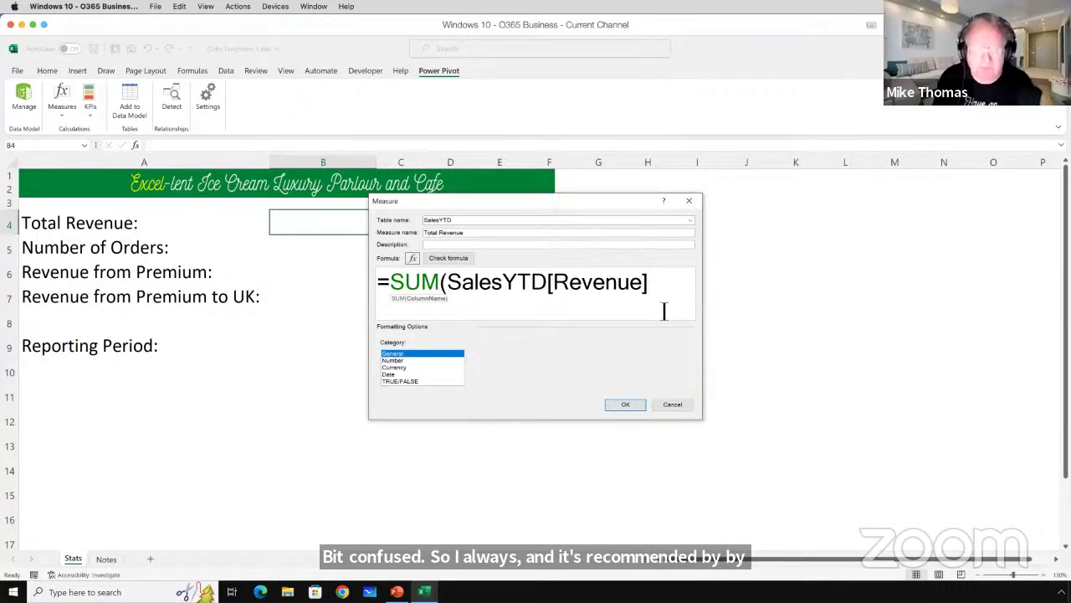
text())
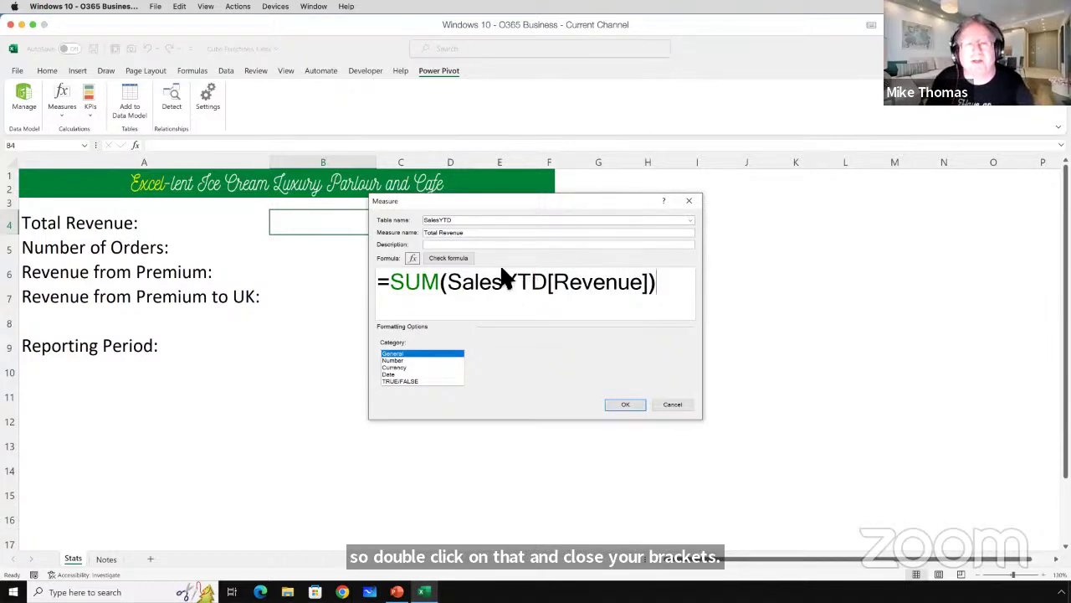
Save Total Revenue, confirm it shows 819816 in Power Pivot's calculation area, and return to Excel.
click(626, 405)
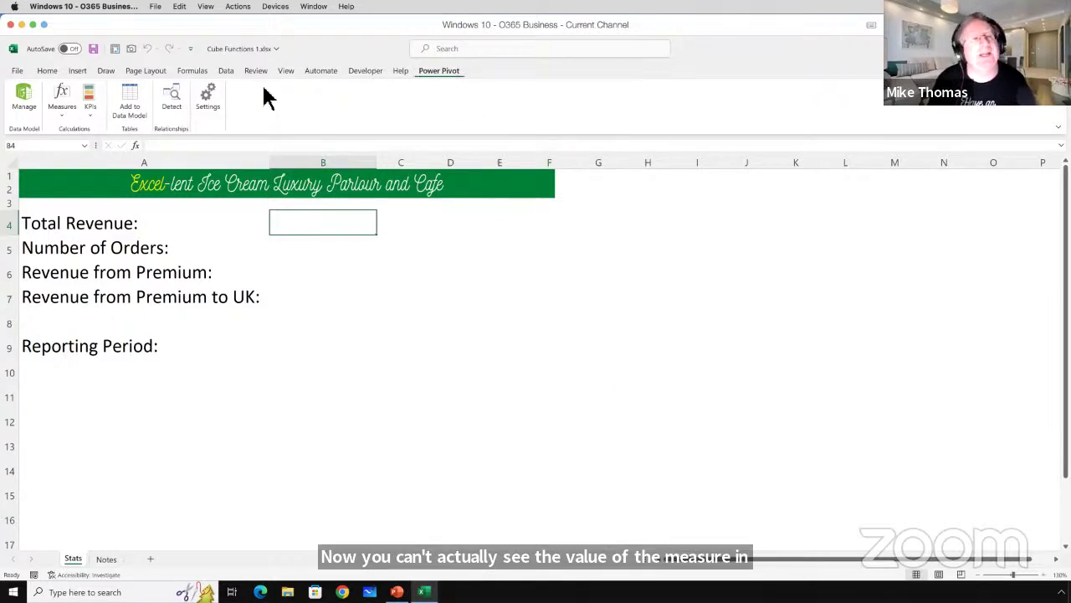
click(23, 96)
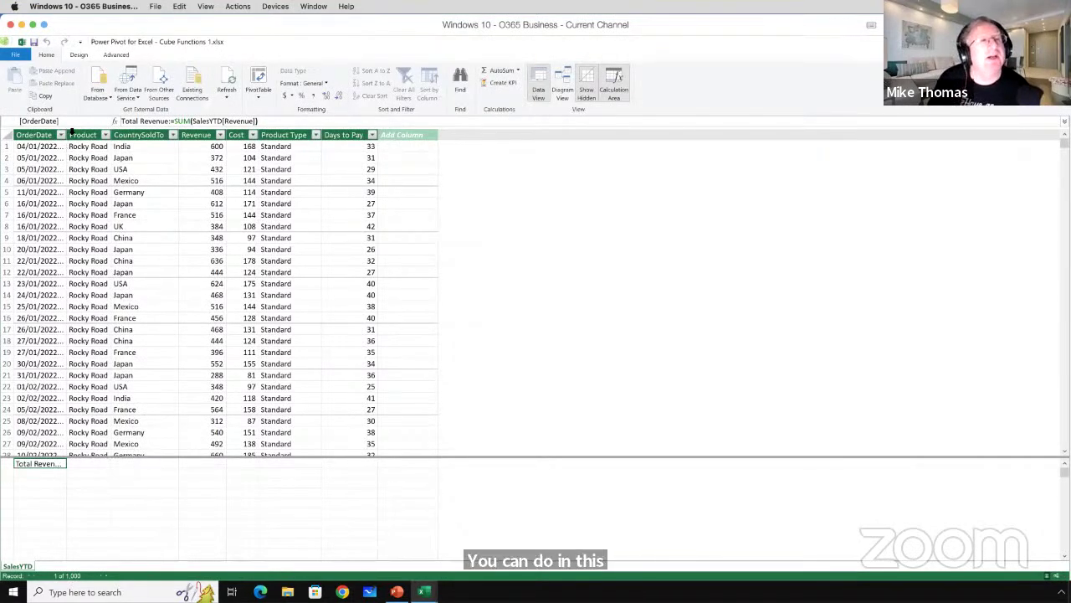
drag(71, 134, 108, 143)
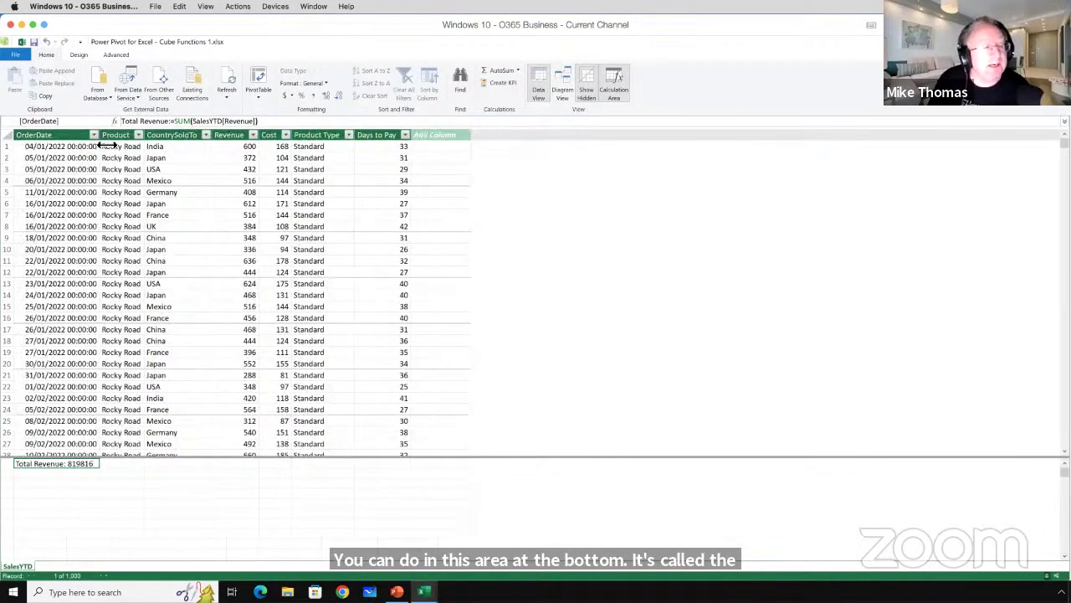
click(617, 88)
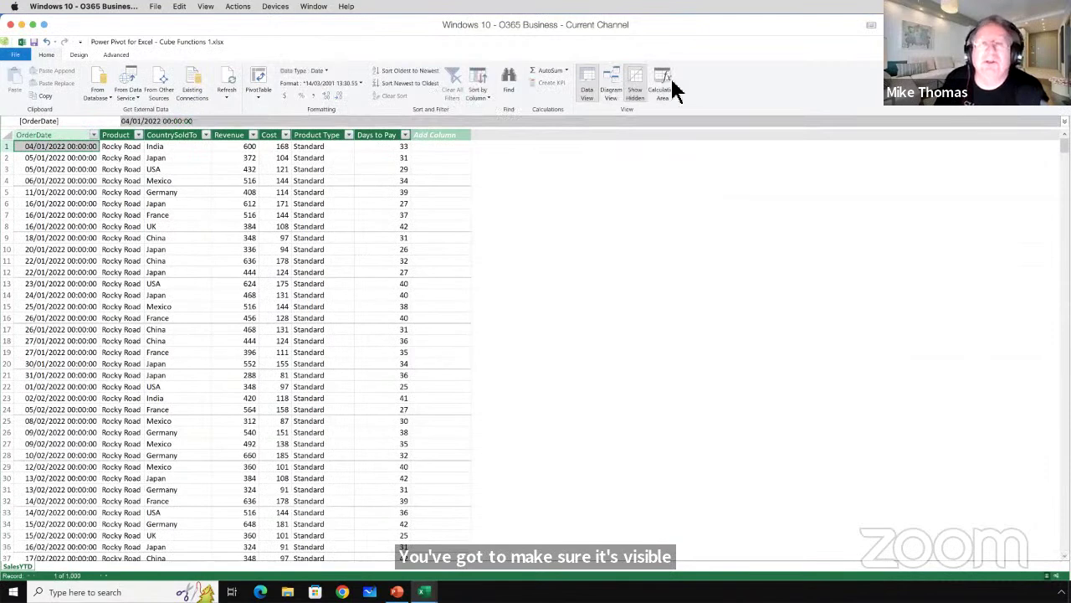
click(662, 84)
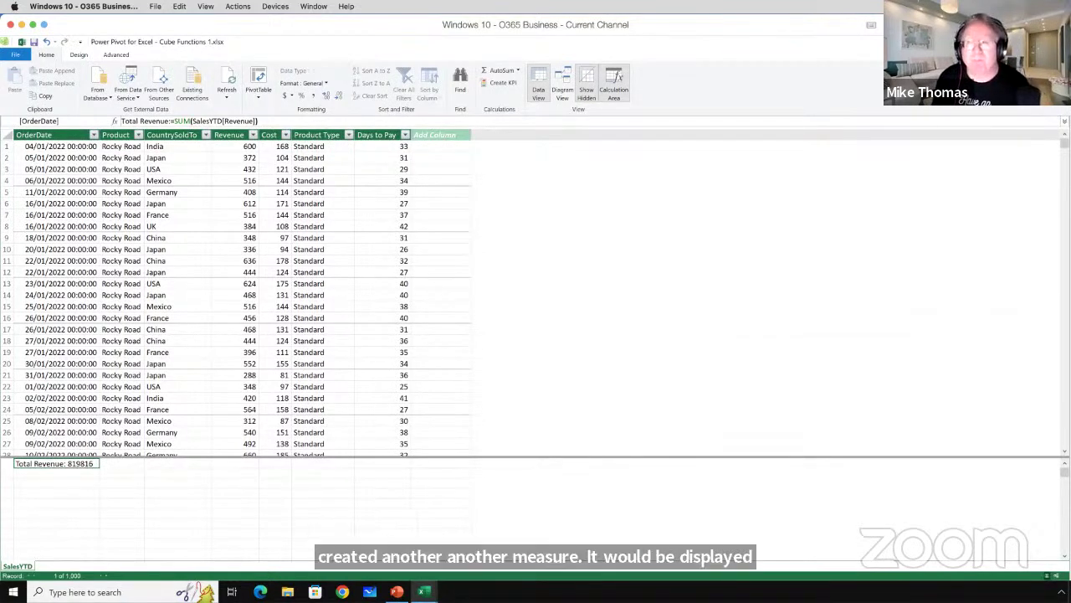
click(1060, 41)
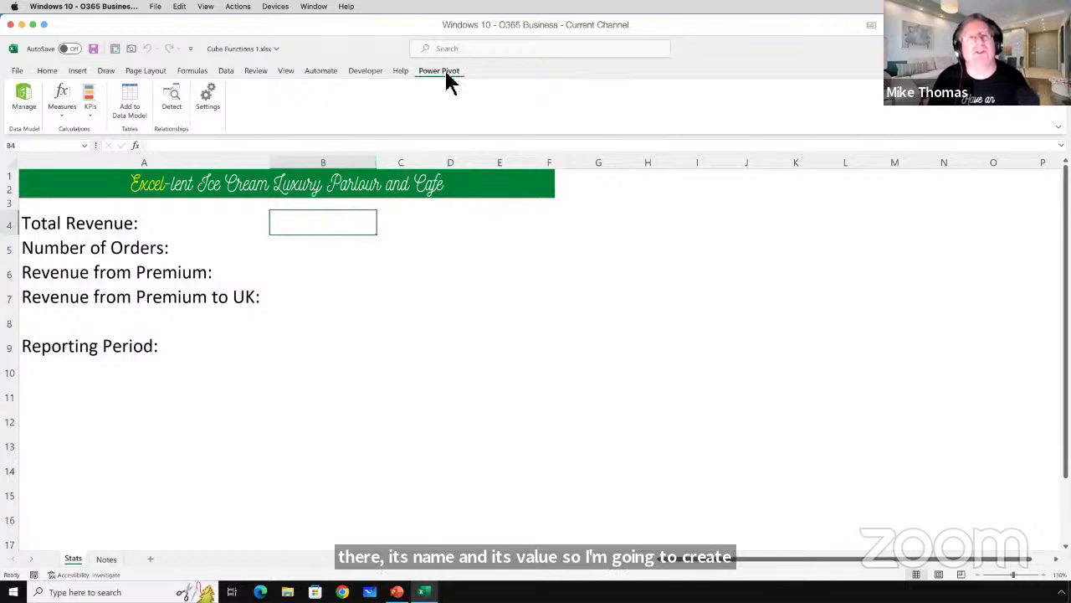
click(67, 119)
click(91, 134)
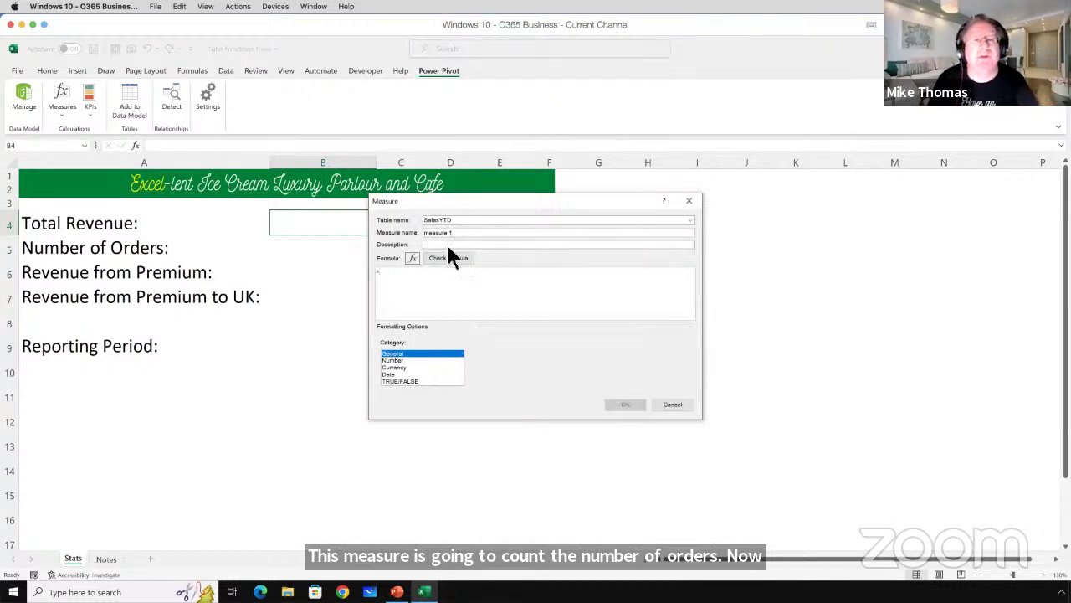
drag(461, 231, 400, 240)
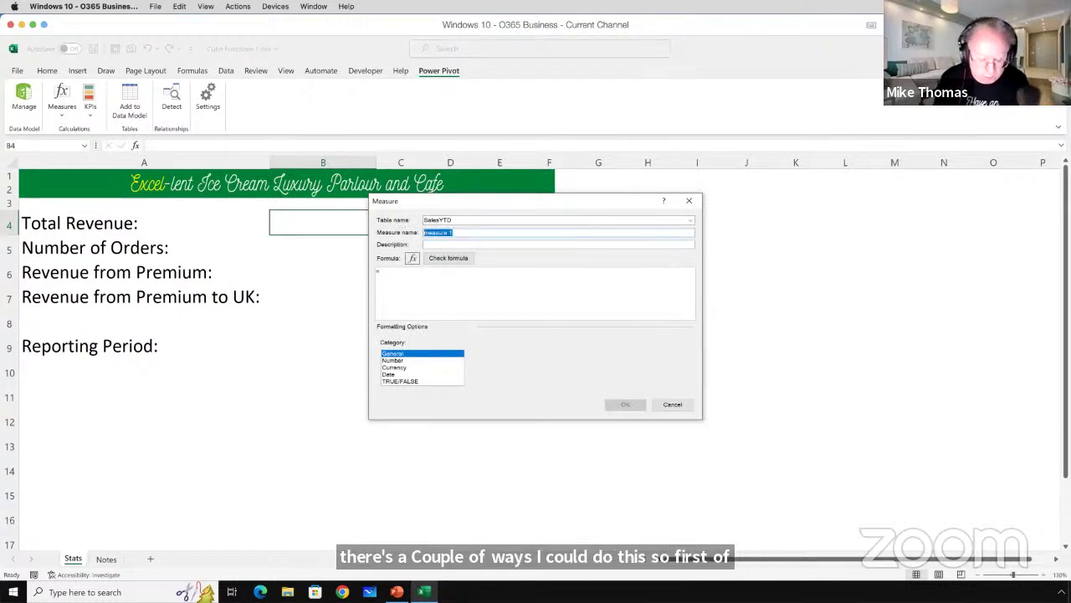
text(No Of Orders)
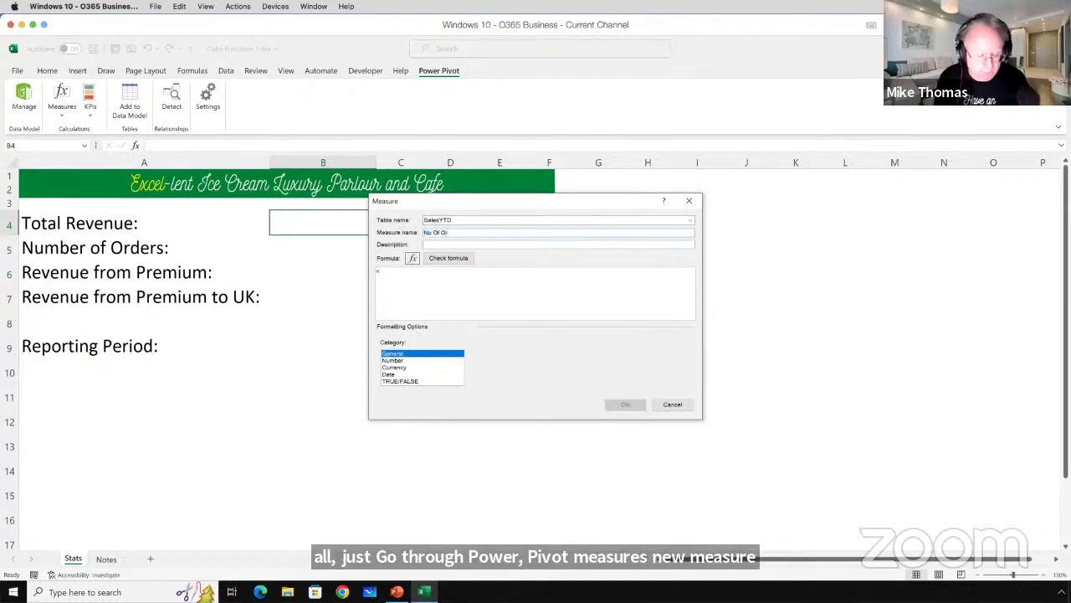
click(442, 289)
text(count)
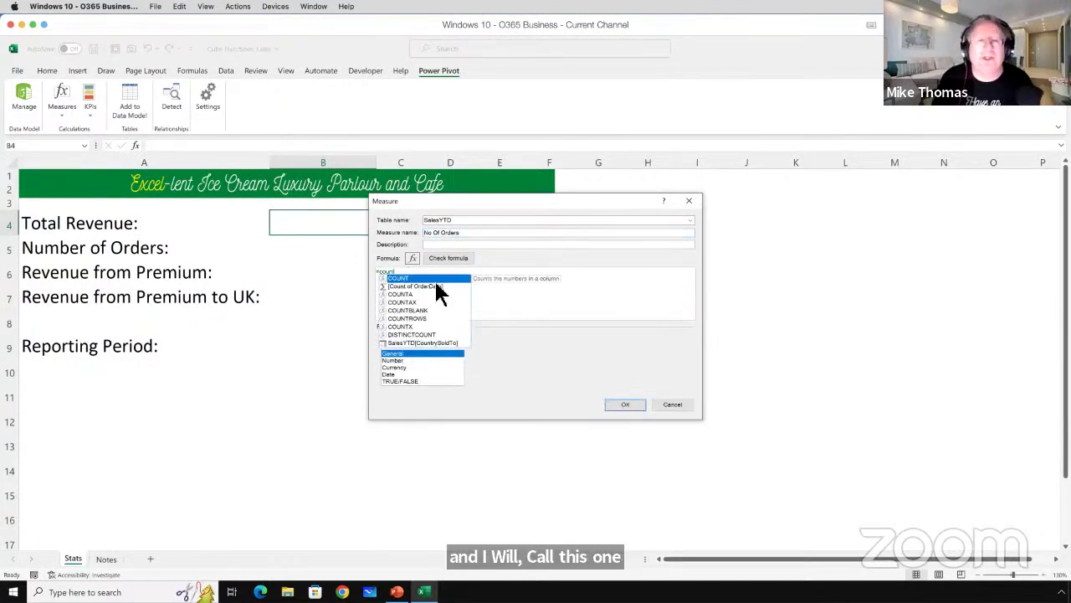
double_click(421, 295)
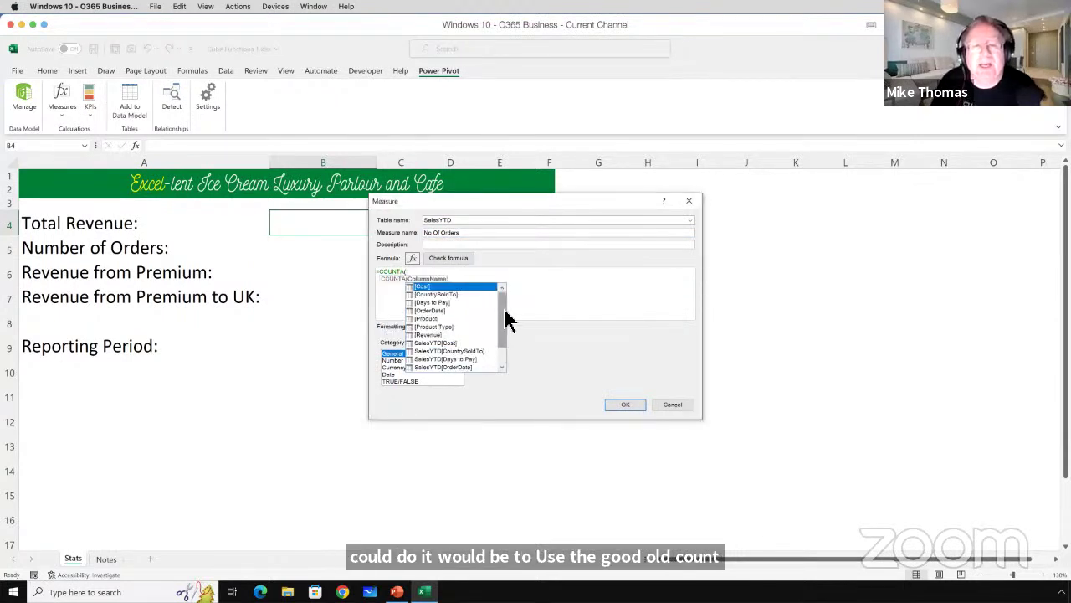
drag(509, 319, 504, 350)
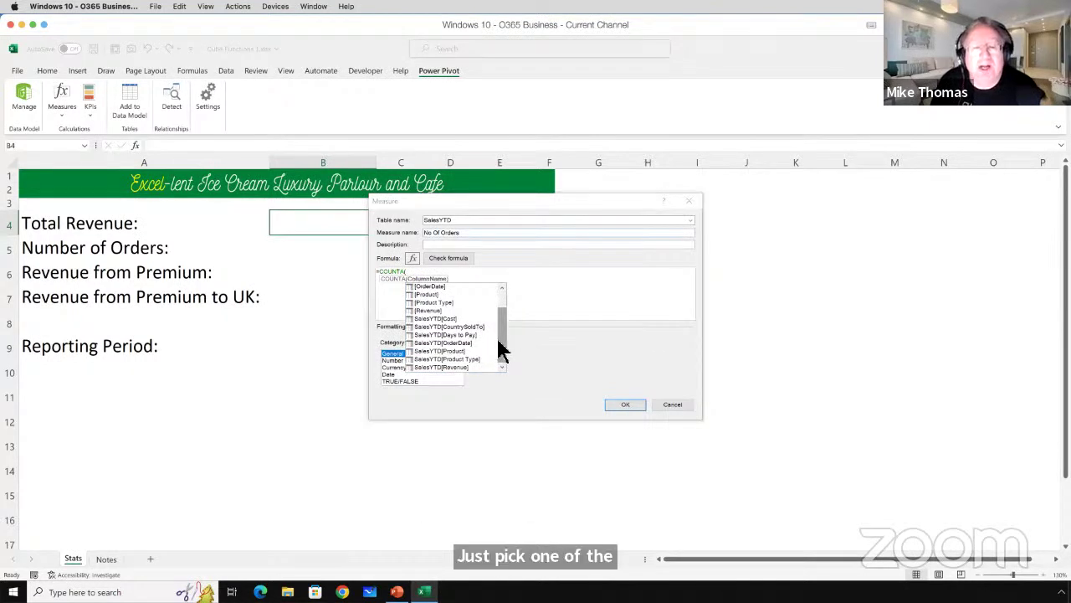
double_click(457, 368)
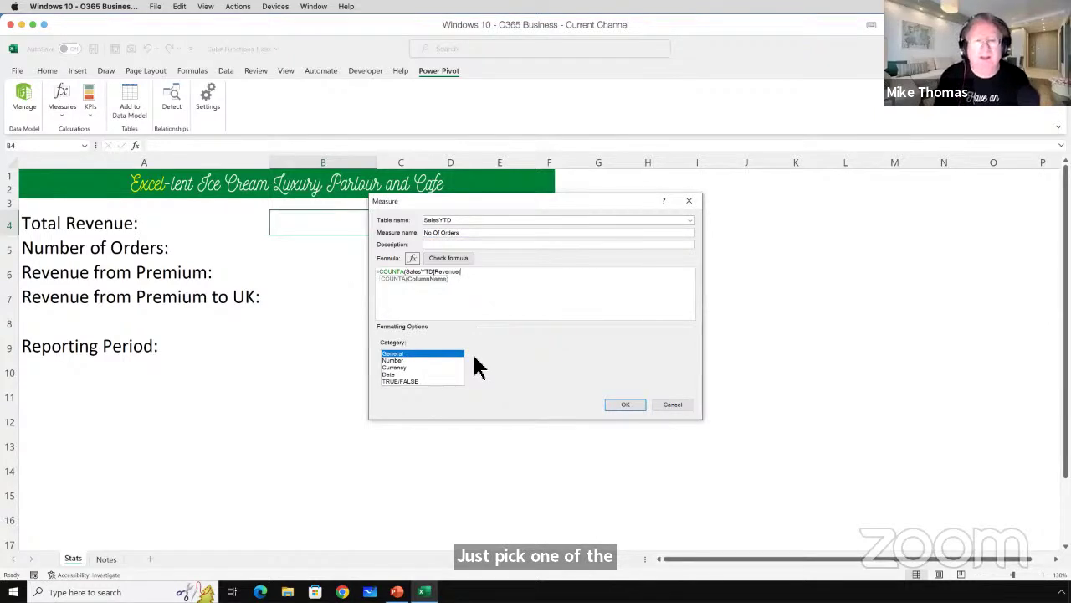
text())
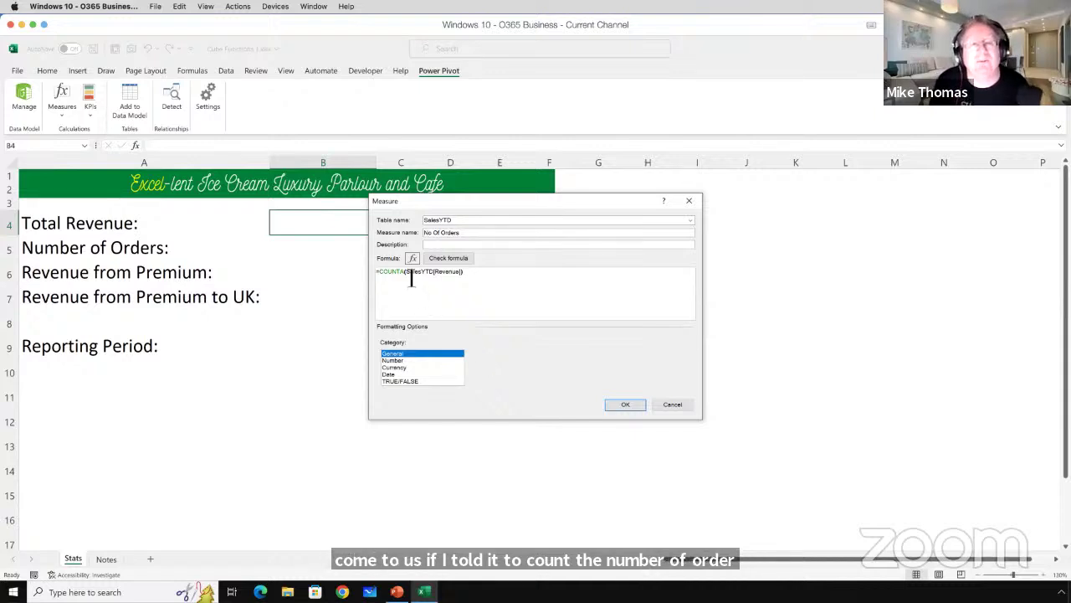
drag(410, 279, 469, 277)
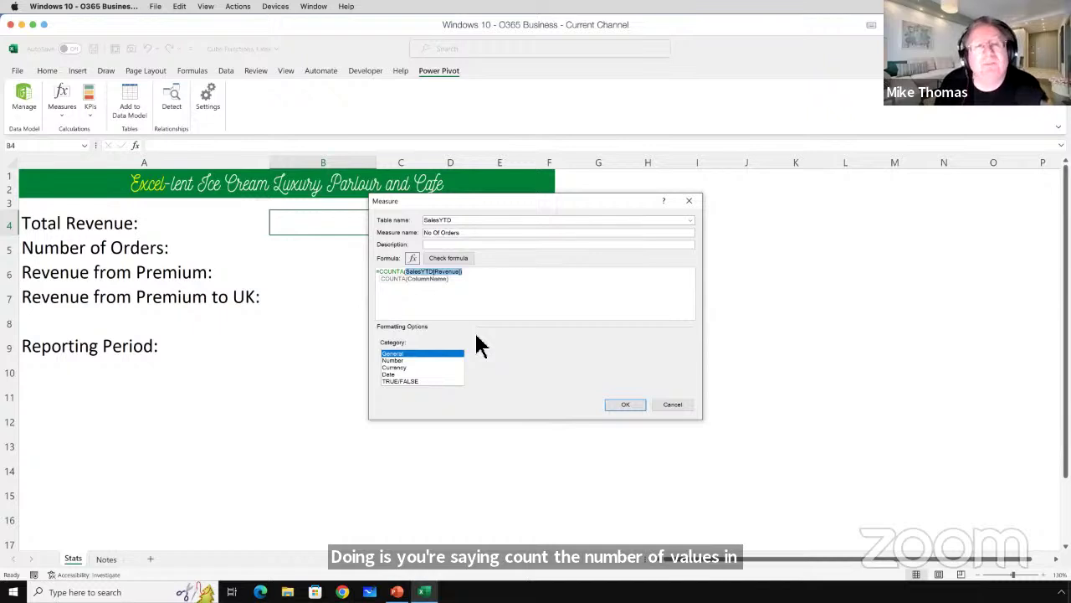
click(478, 278)
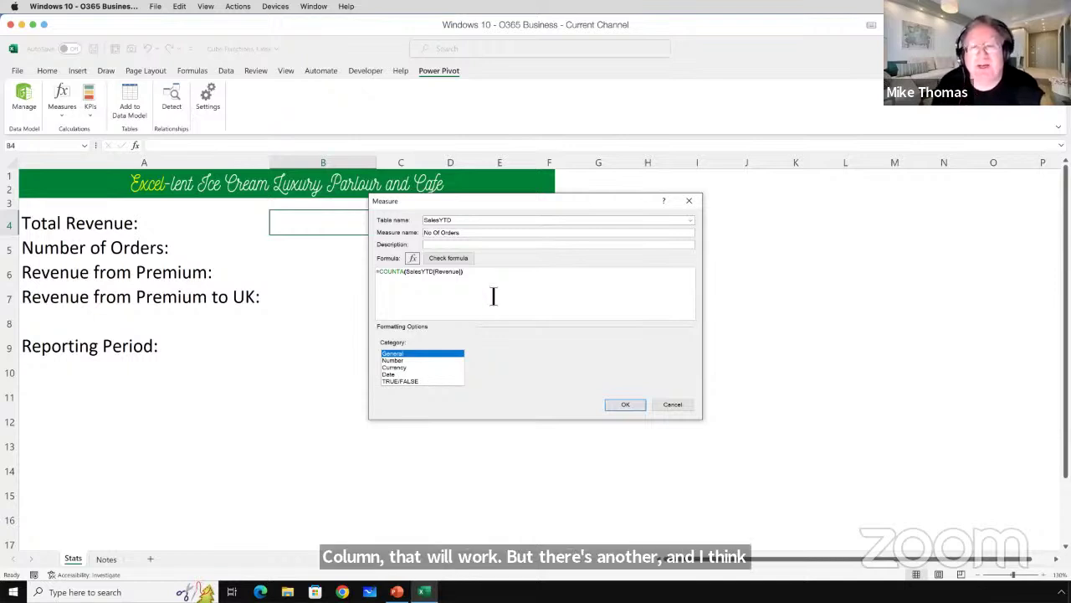
click(674, 404)
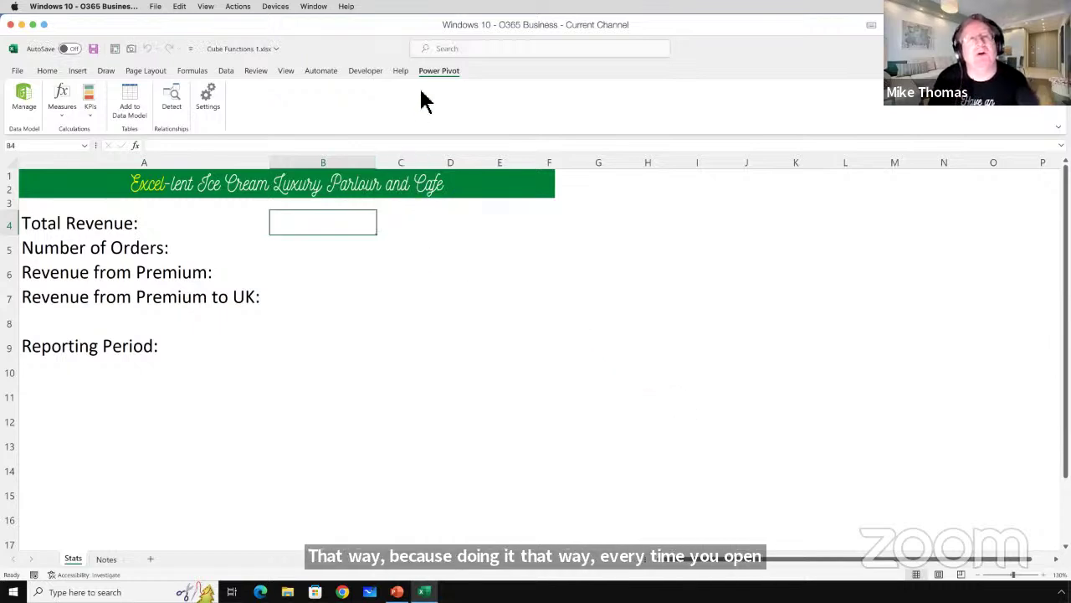
Look over the SalesYTD data in the Power Pivot window, then switch back to the workbook.
click(24, 99)
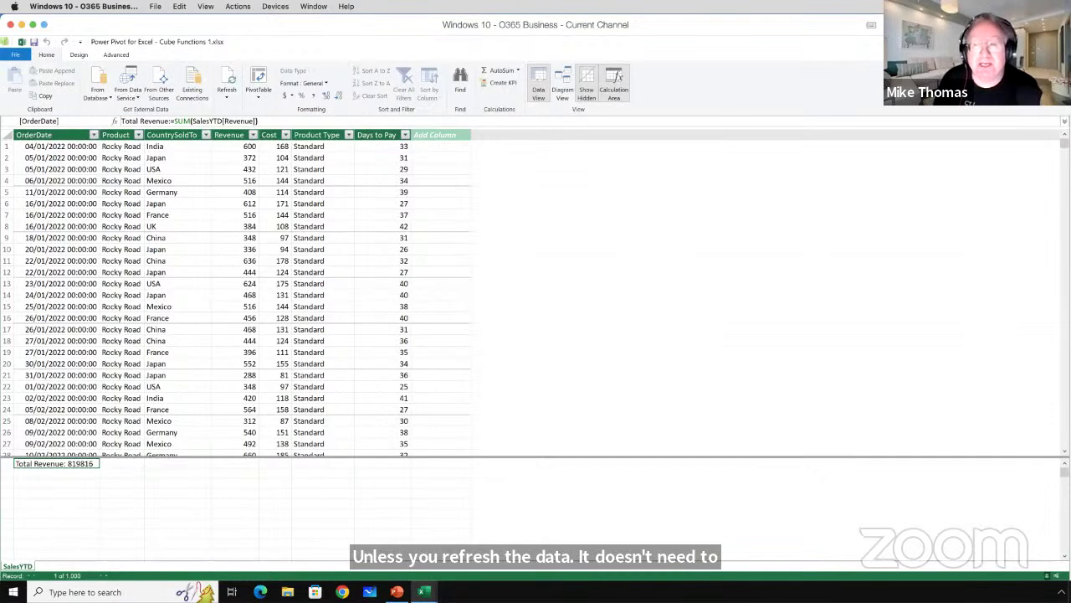
key(alt+Tab)
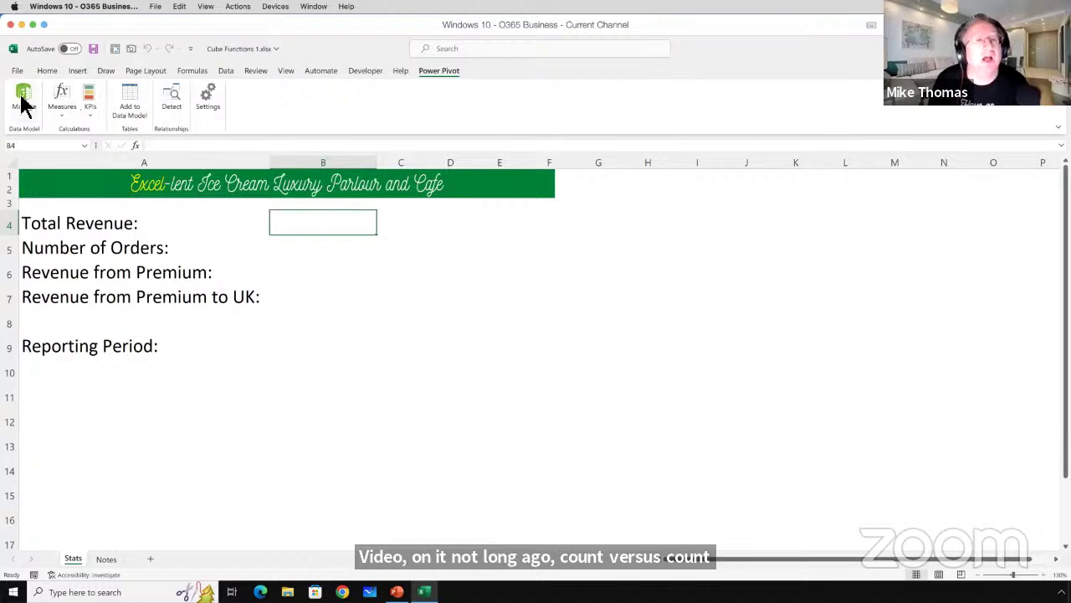
Add a No of Orders measure defined as =COUNTROWS(SalesYTD) and save it.
click(65, 117)
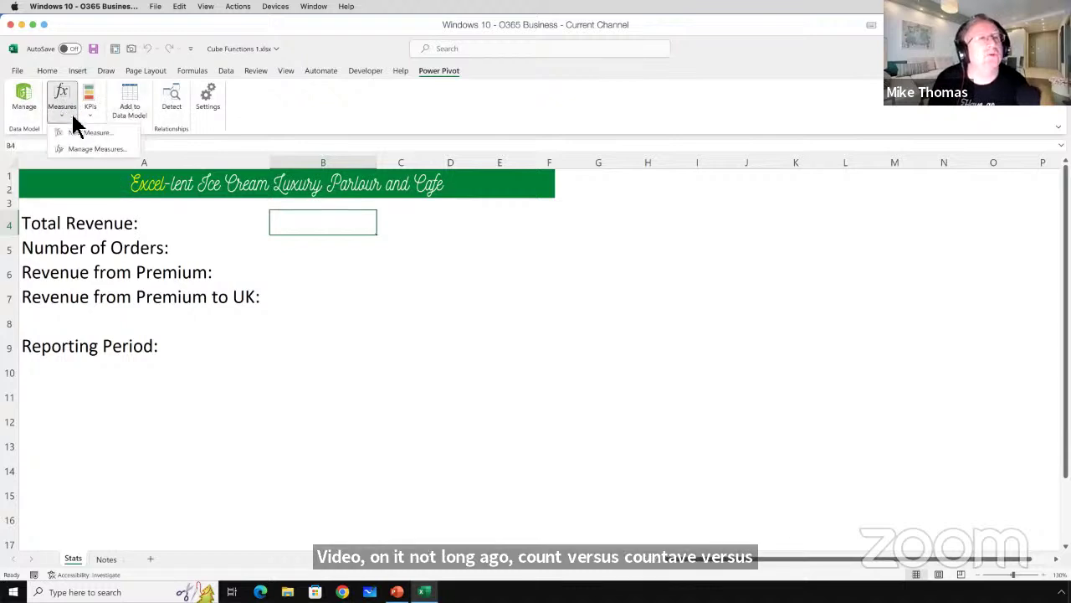
click(93, 133)
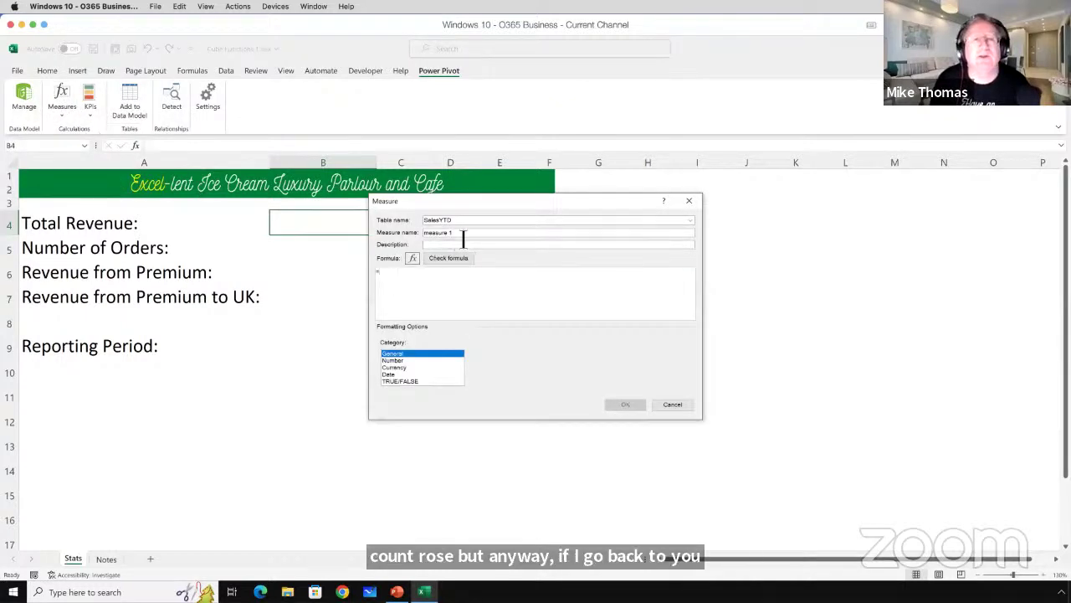
drag(463, 240, 399, 232)
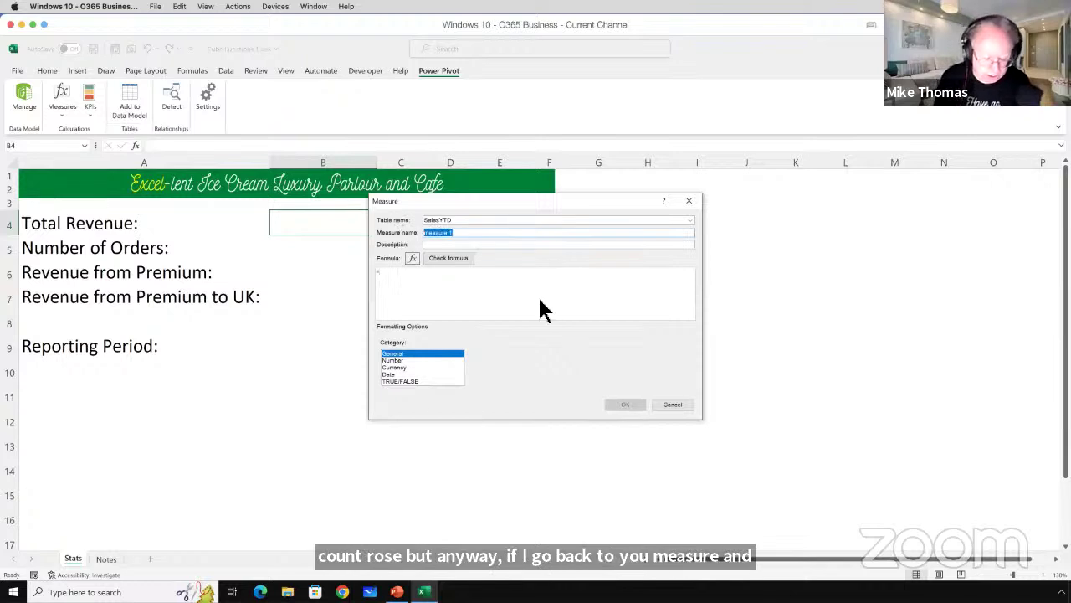
text(No of O)
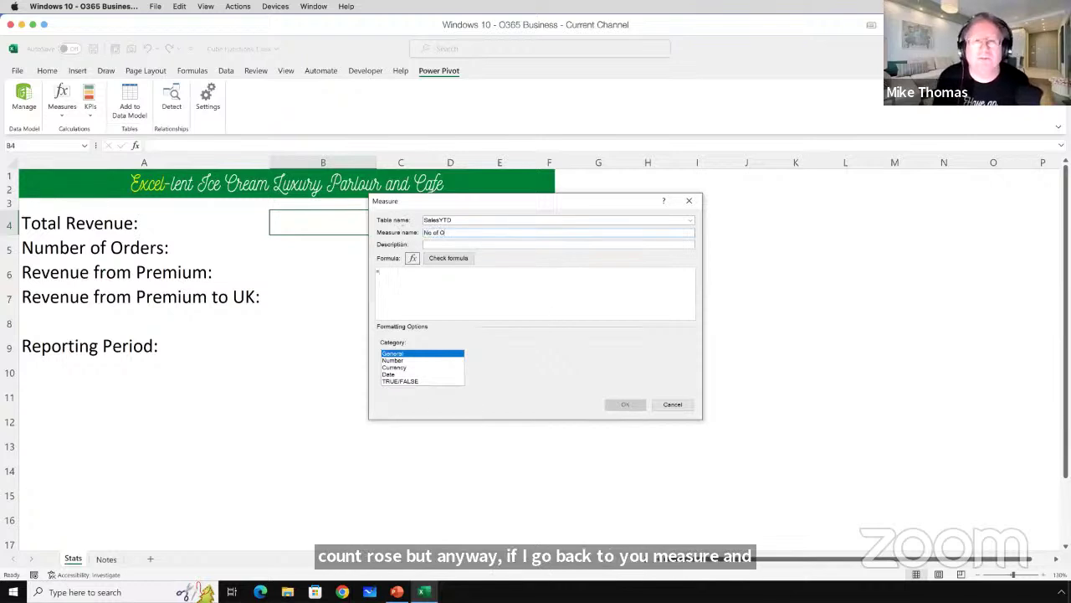
text(rders)
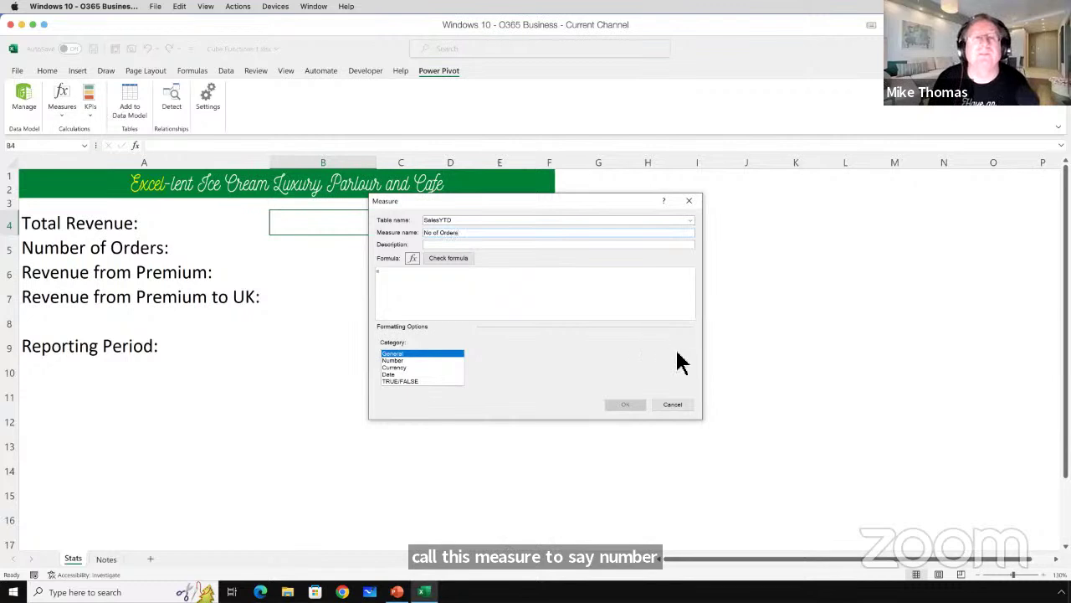
click(402, 278)
text(c)
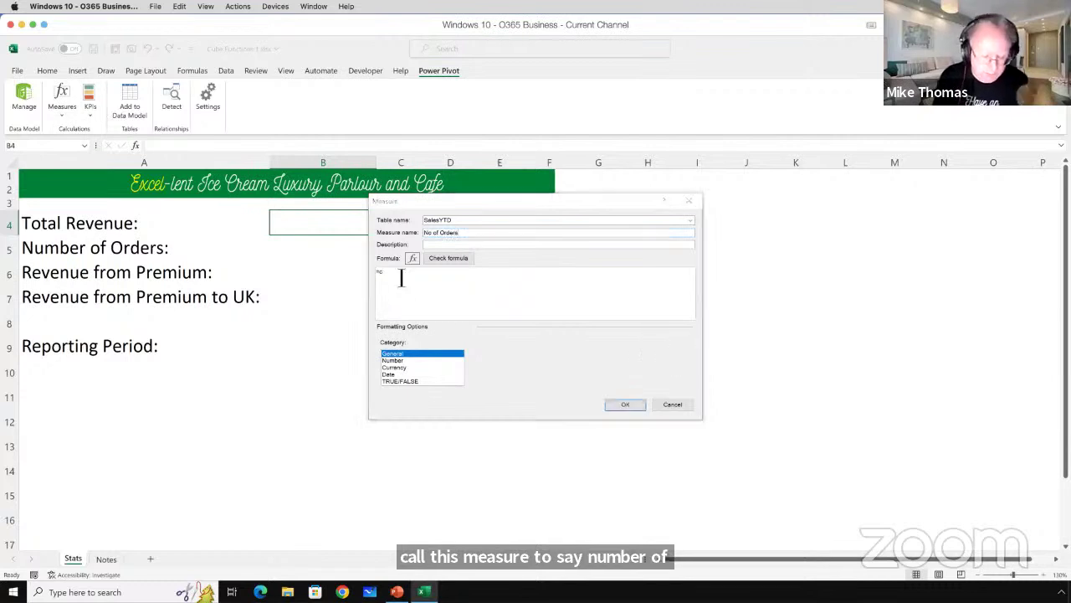
text(ountro)
key(Tab)
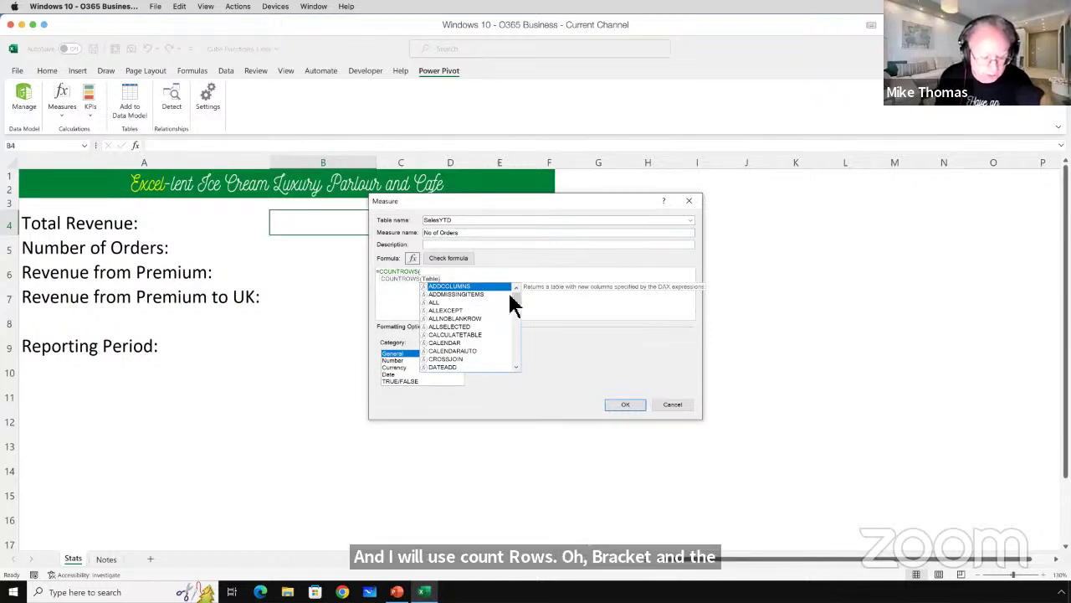
text(sa)
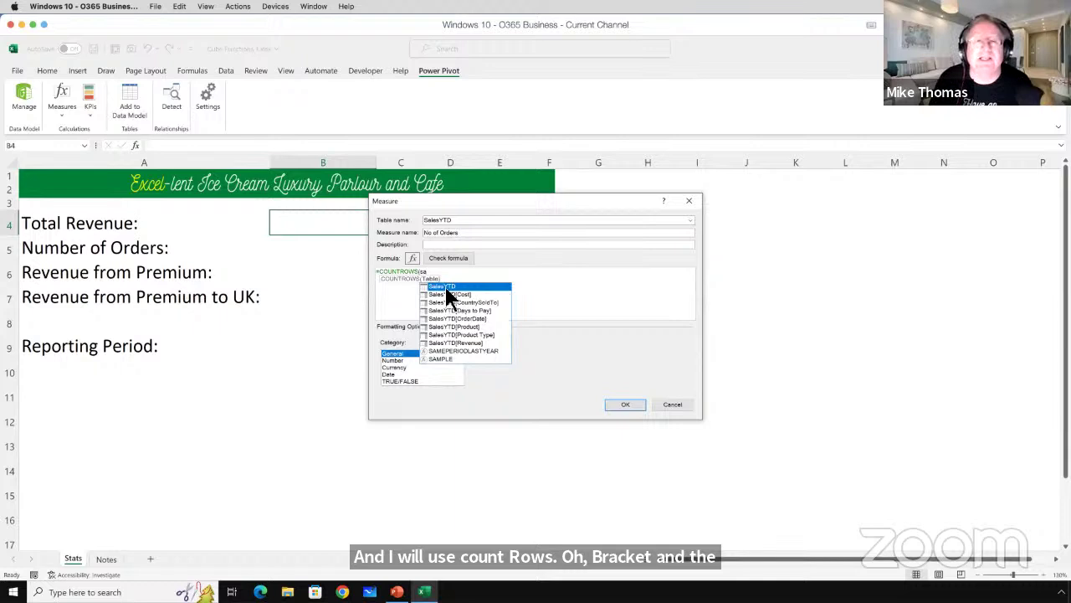
key(Tab)
text())
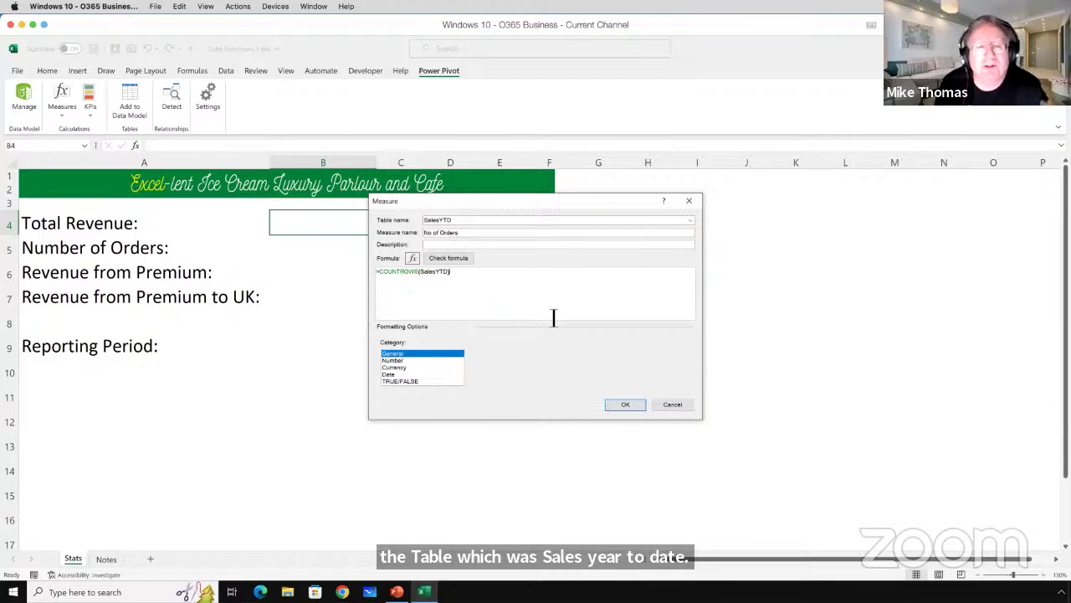
click(626, 405)
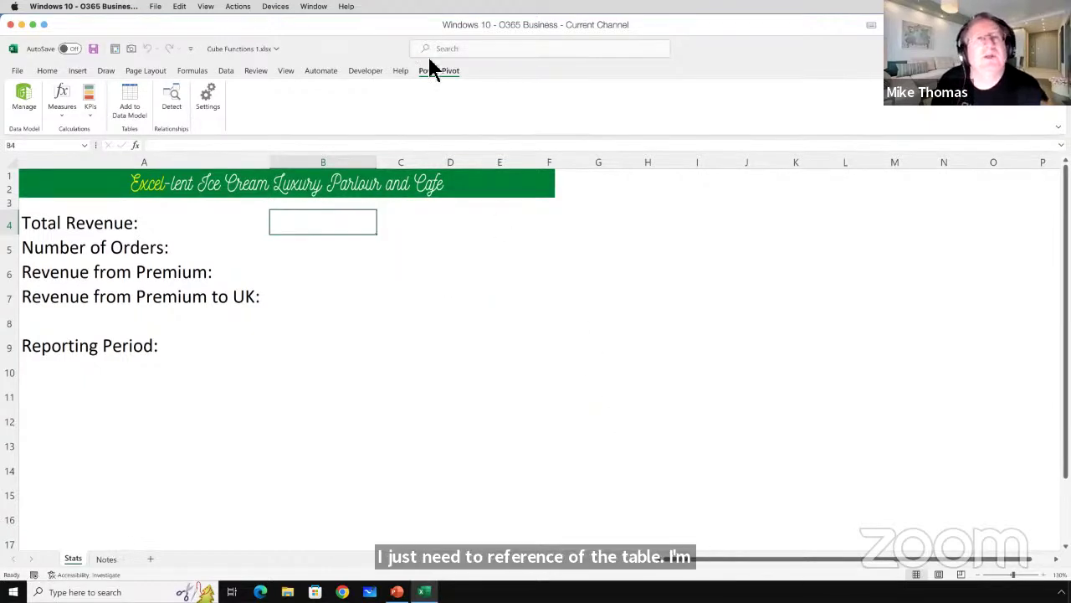
click(24, 98)
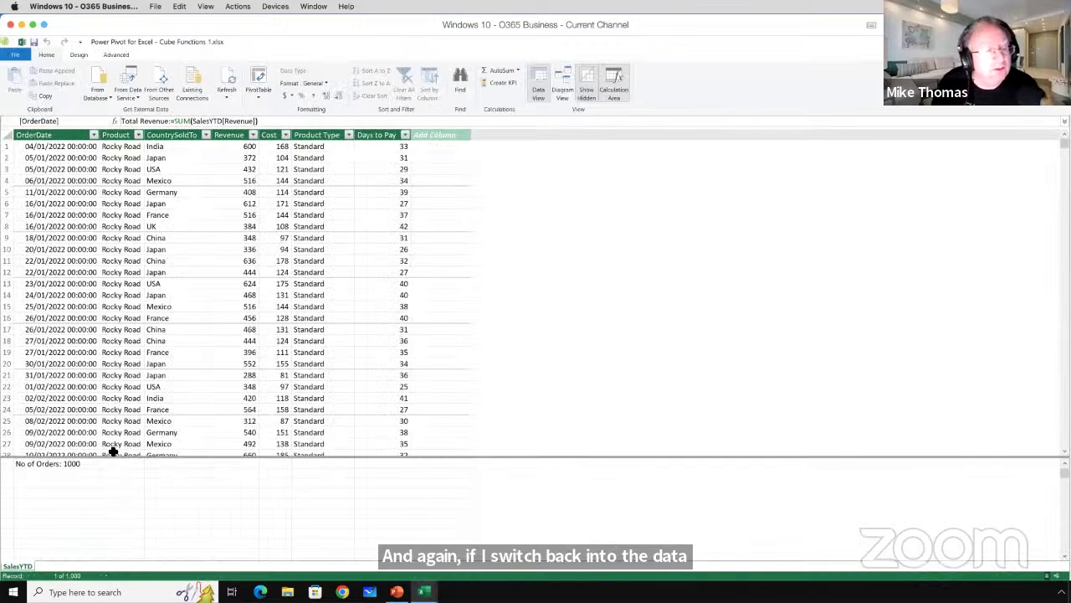
drag(113, 458, 116, 429)
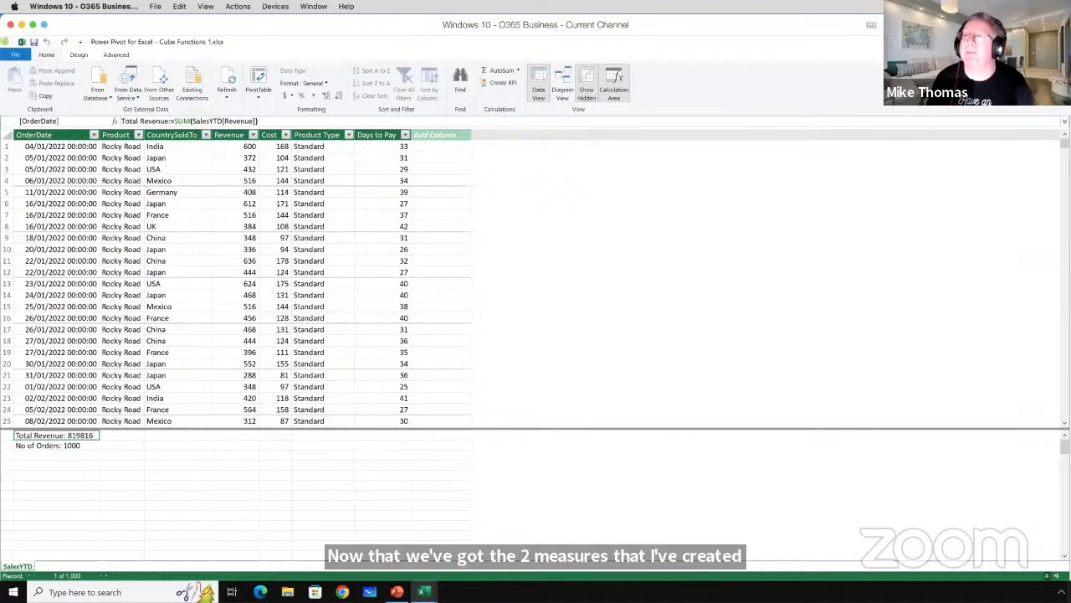
key(alt+Tab)
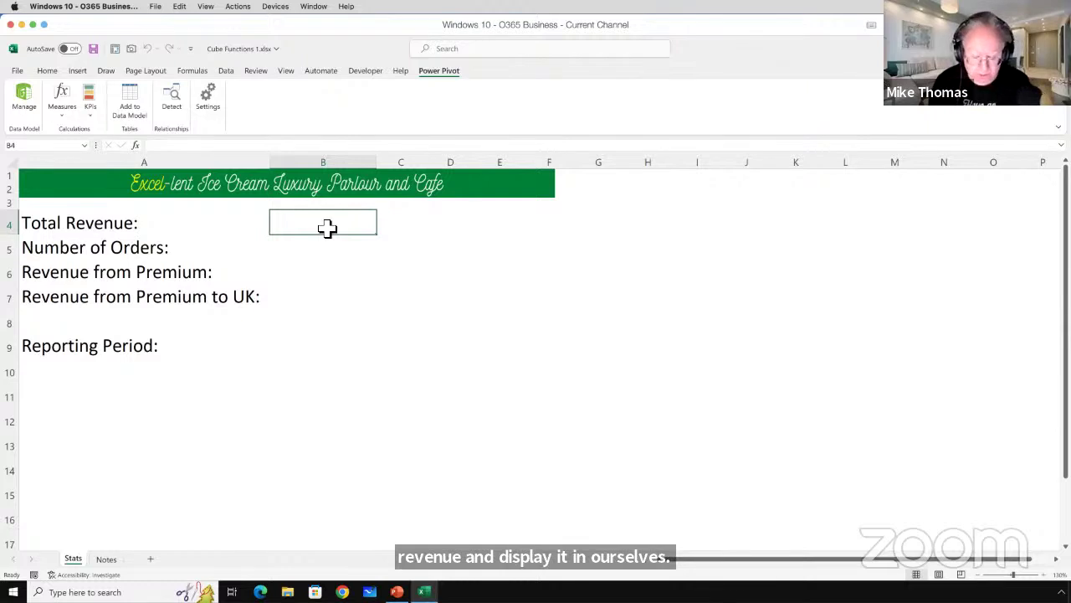
Start =CUBEVALUE( in cell B4 using the function suggestions for 'cube'.
double_click(327, 228)
text(=cube)
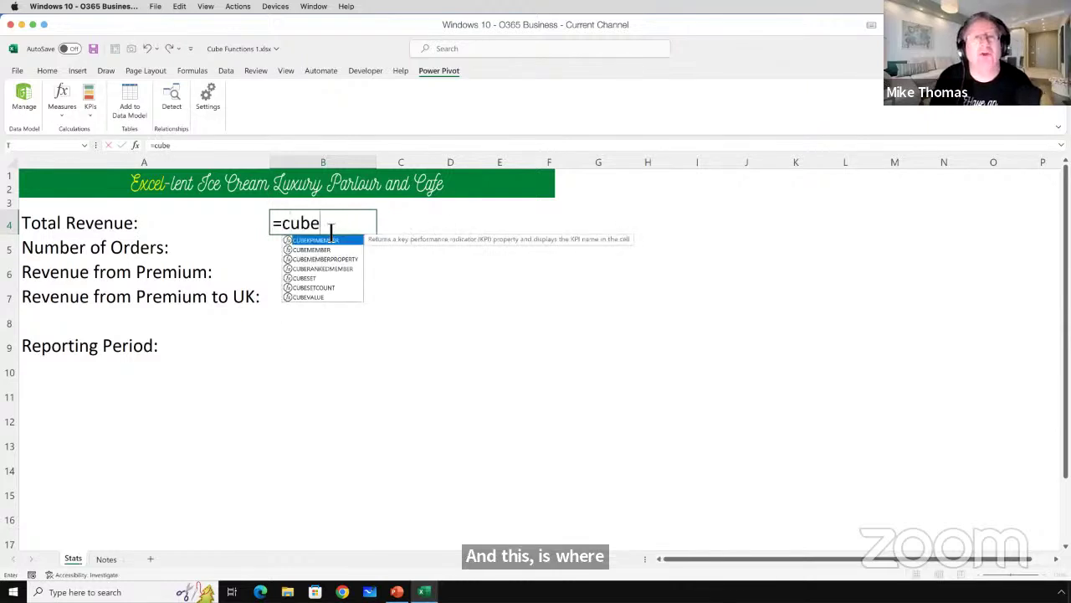
key(Down)
key(Down)
key(Down)
key(Down)
key(Down)
key(Down)
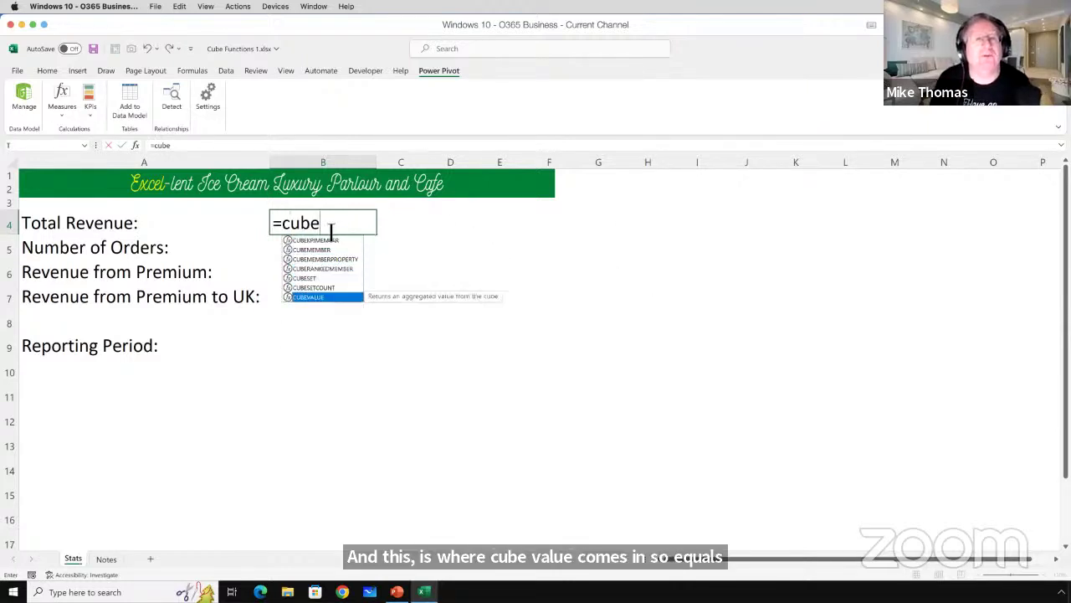
key(Tab)
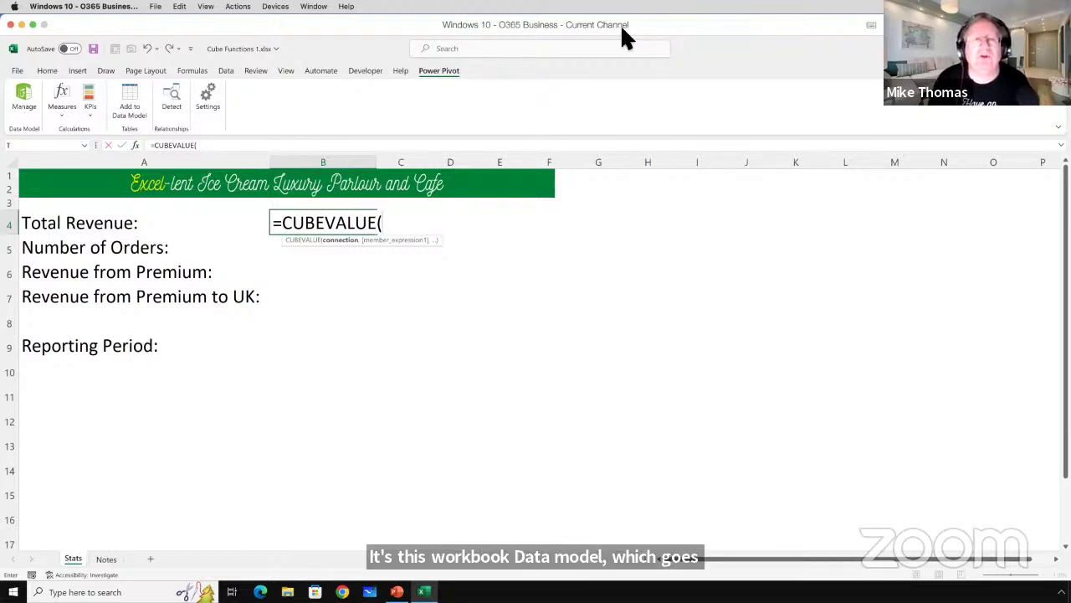
Set the connection to "ThisWorkbookDataModel" and open a quoted member argument.
text(")
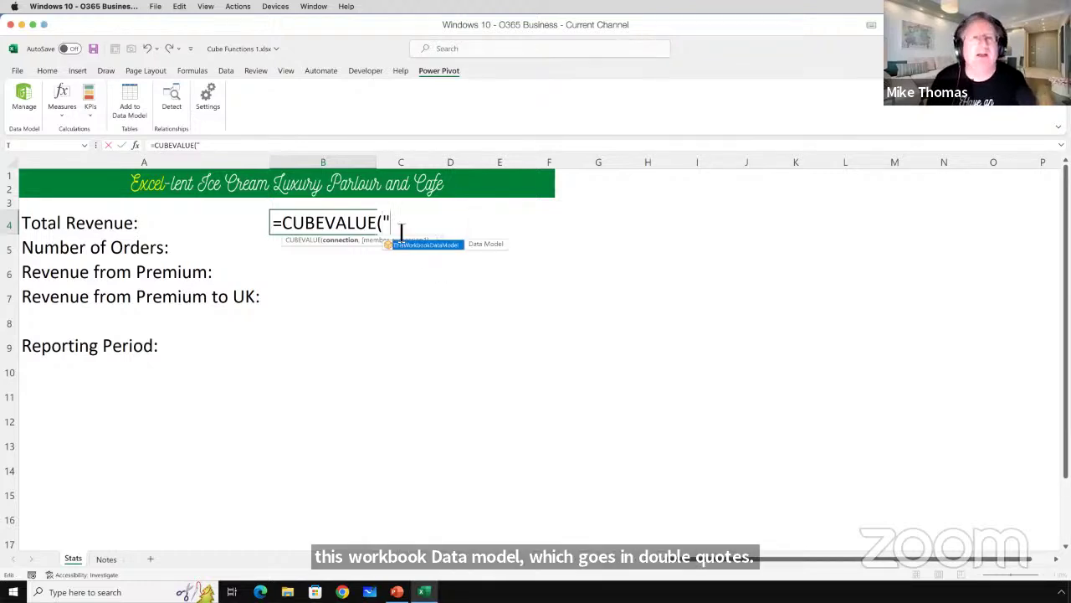
double_click(456, 250)
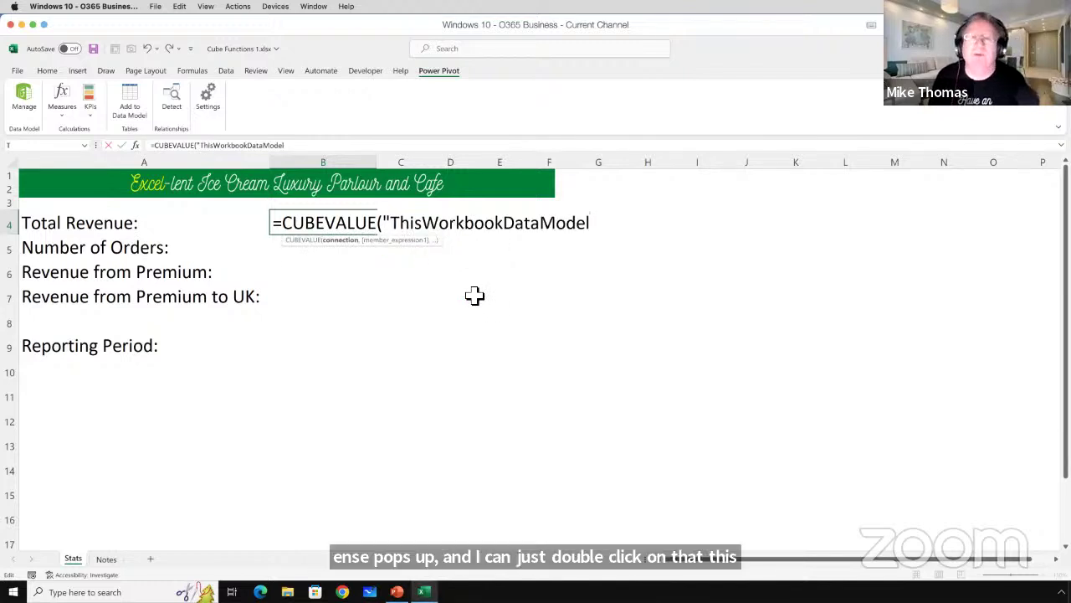
text(")
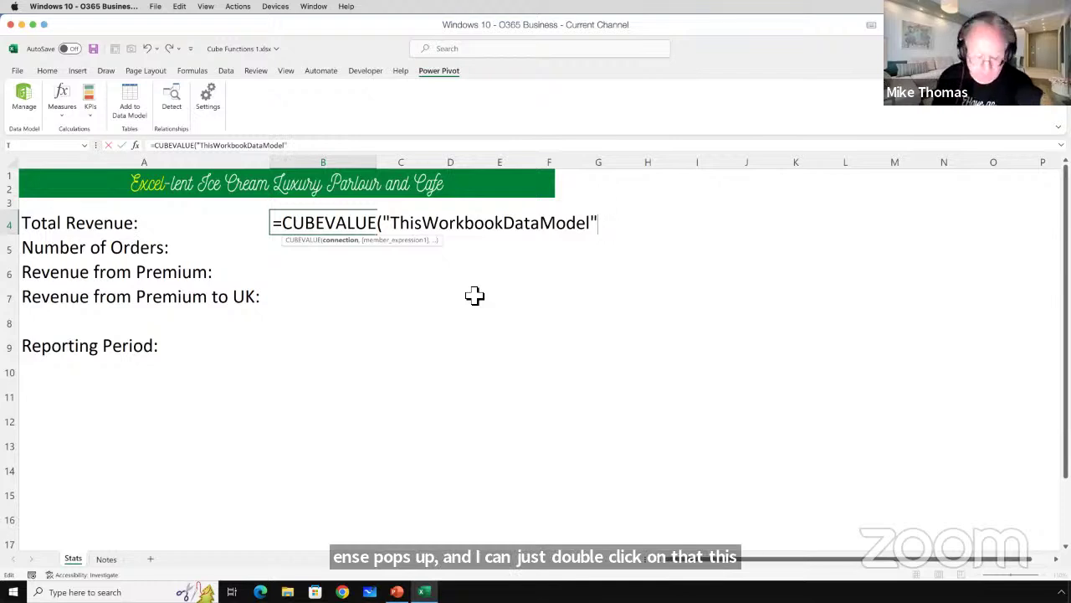
text(,)
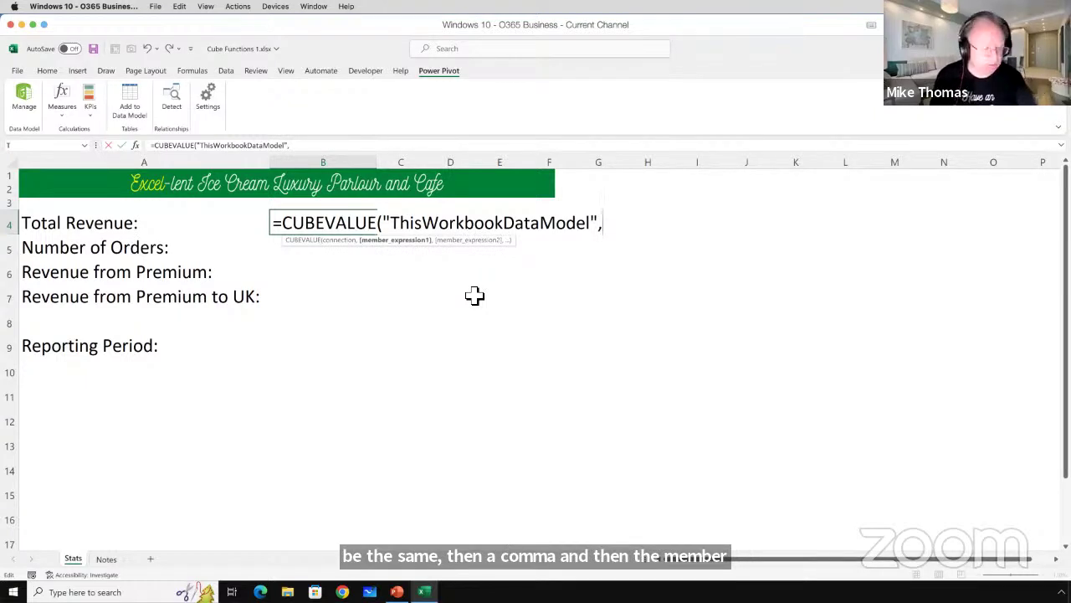
text(")
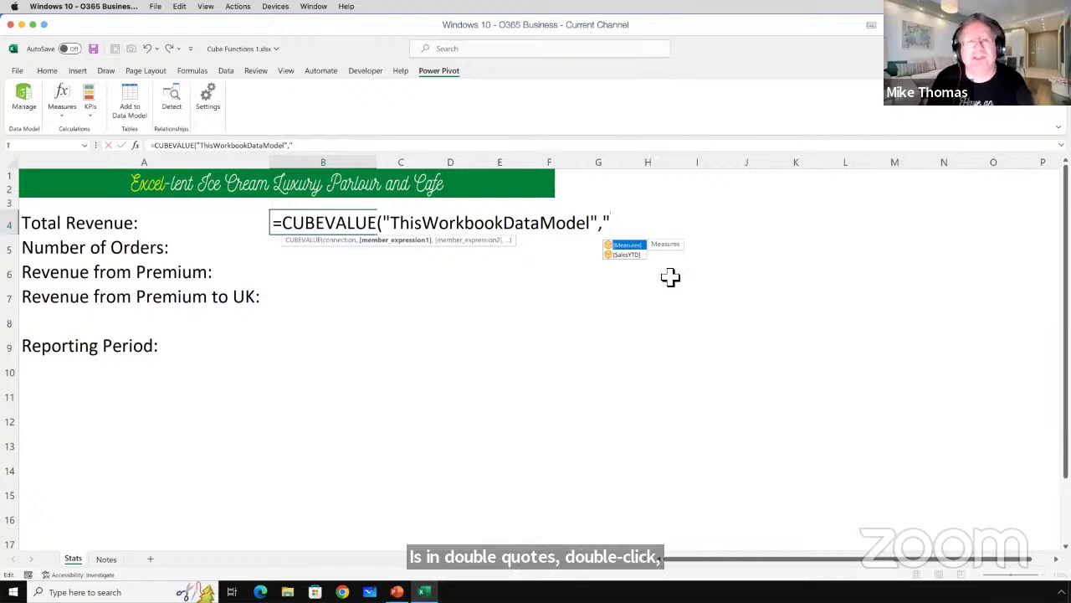
Insert [Measures]. and review the available measures in the suggestion list.
key(Tab)
text(.)
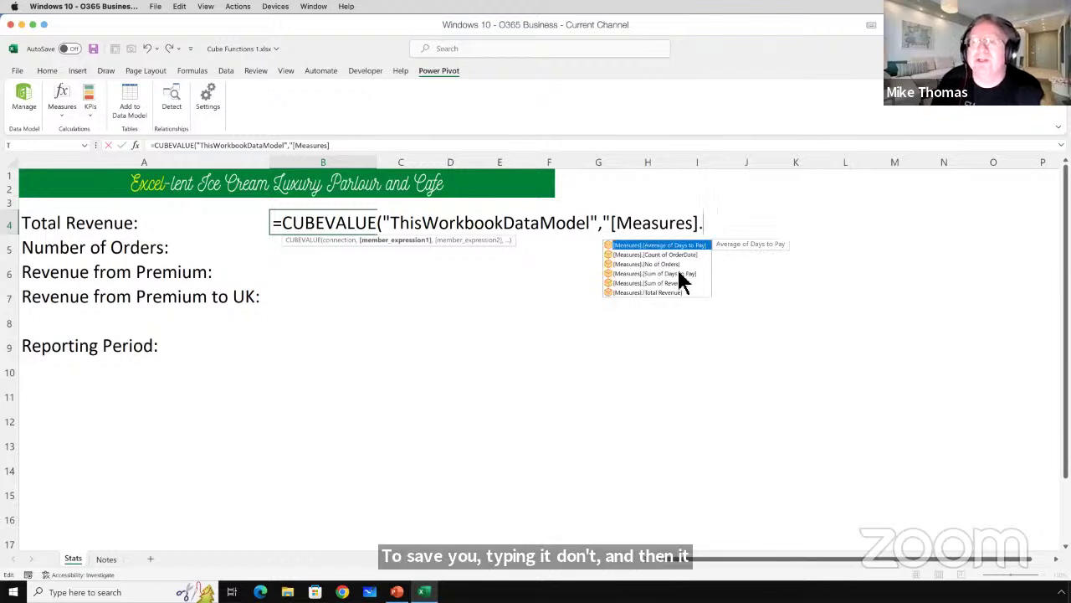
click(663, 293)
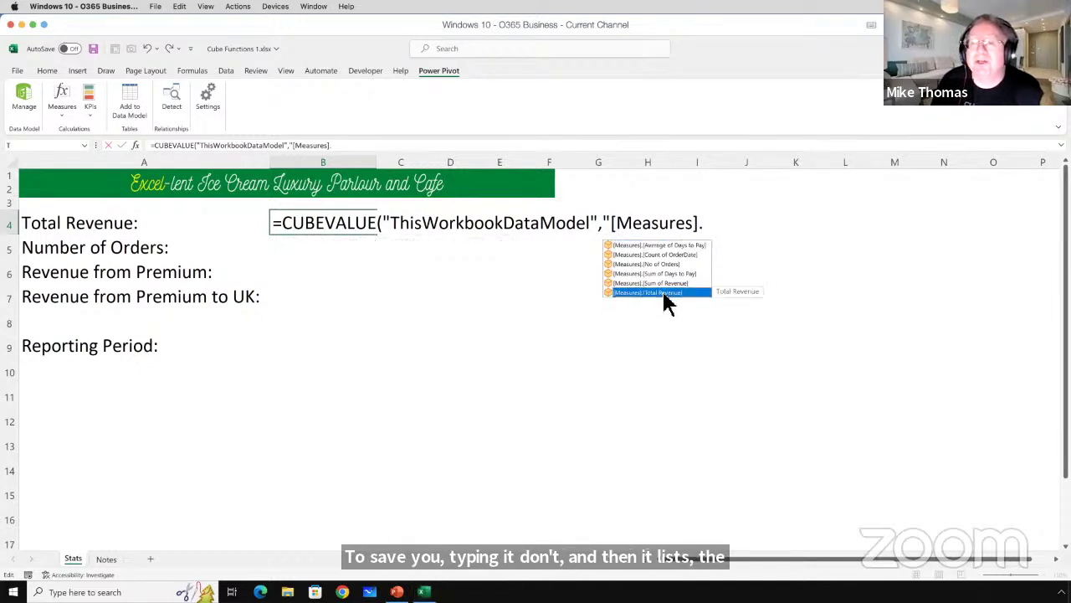
click(664, 264)
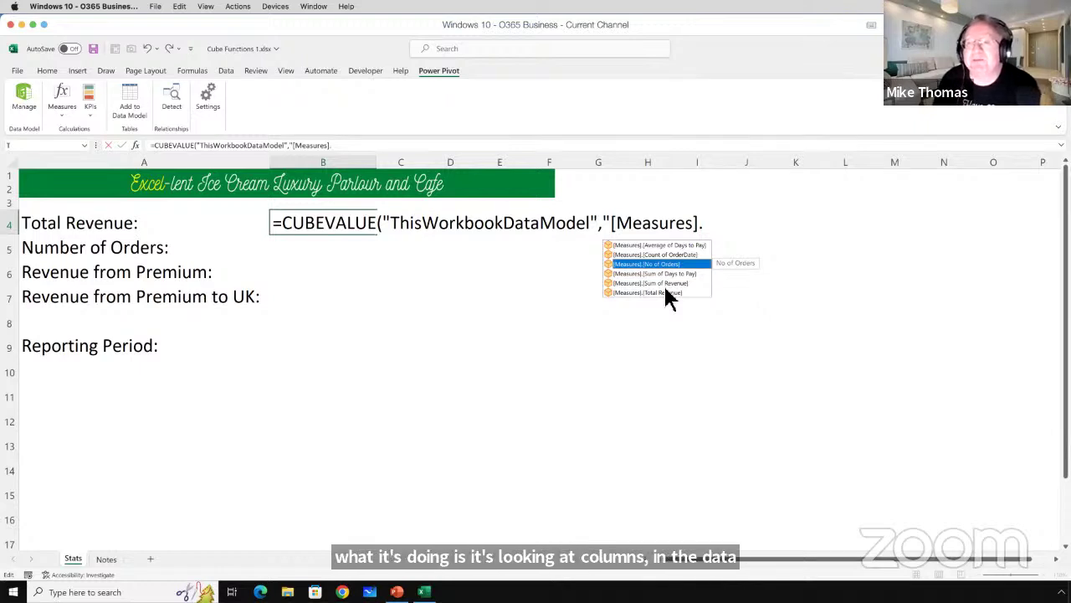
click(664, 283)
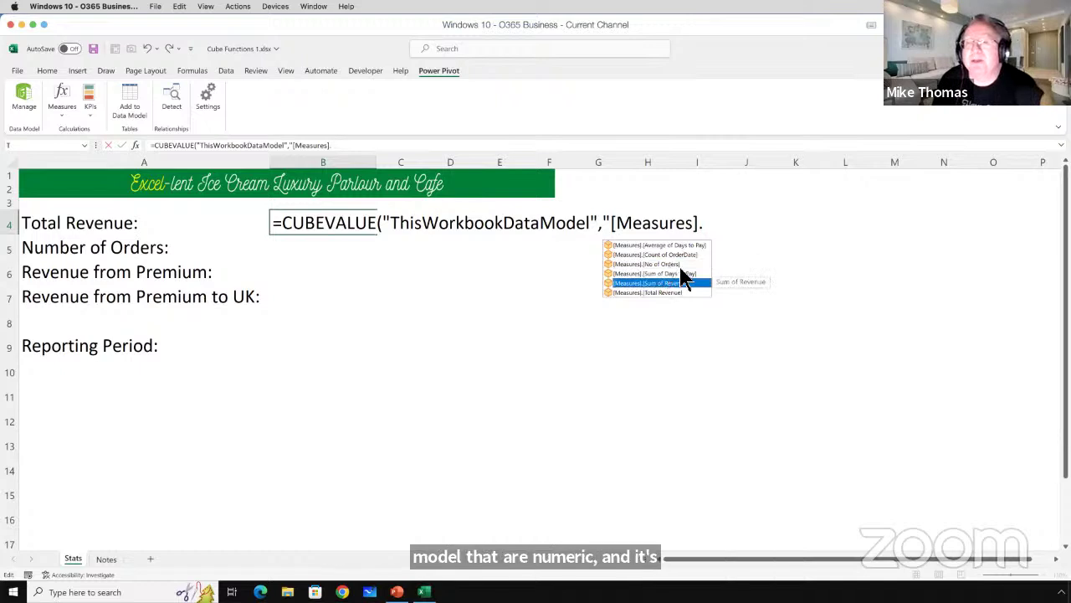
click(682, 274)
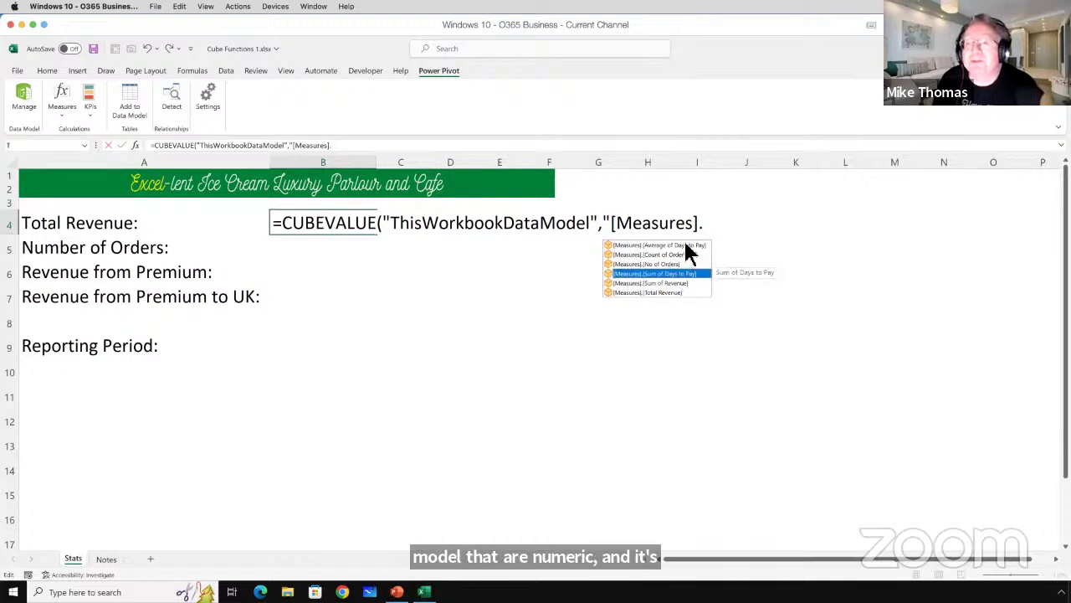
click(686, 244)
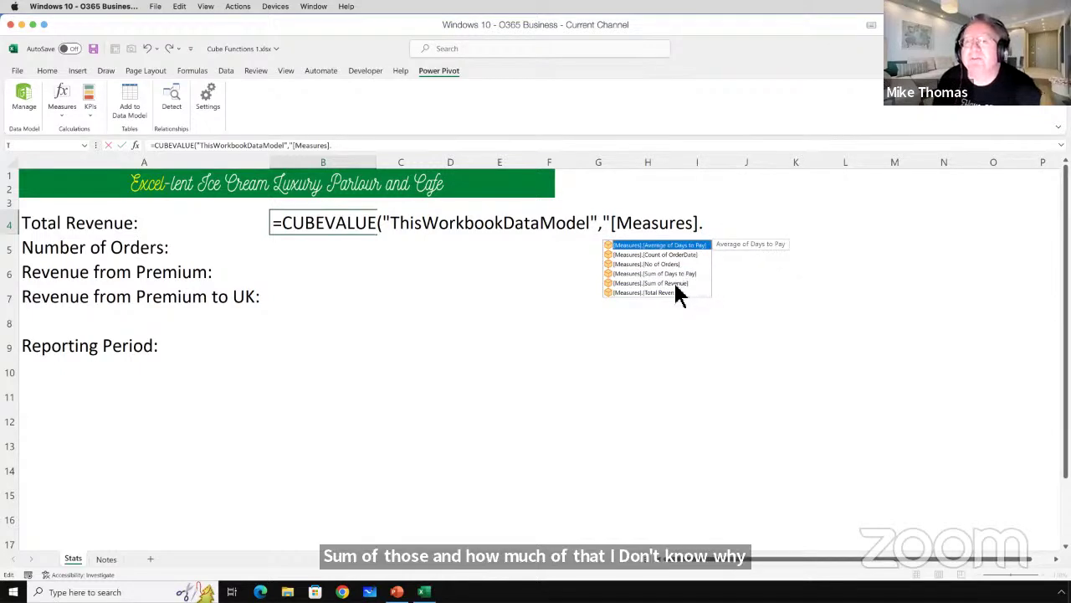
click(679, 284)
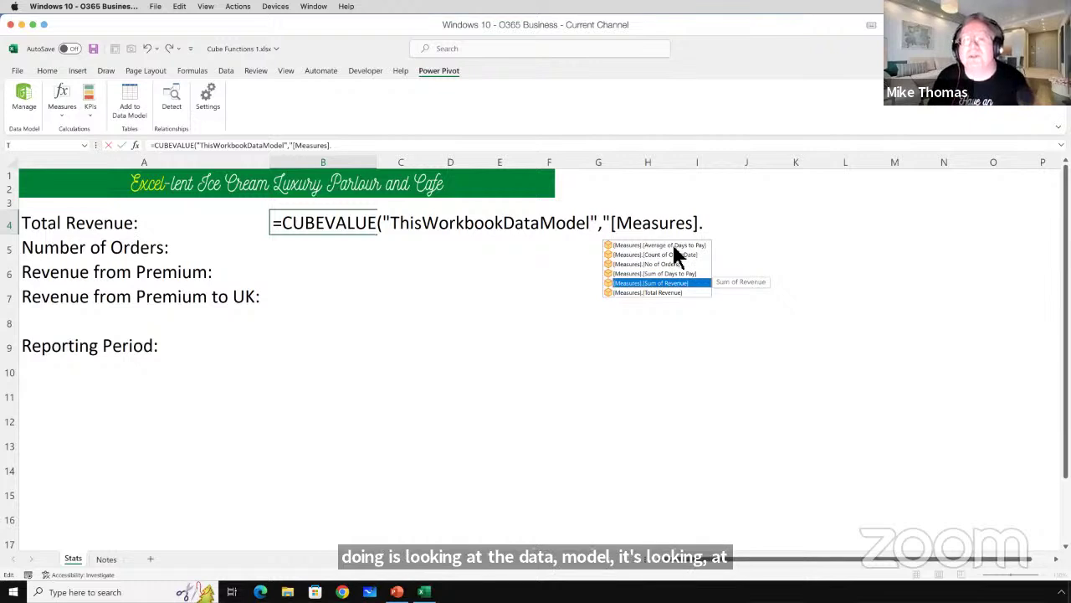
click(674, 244)
click(676, 254)
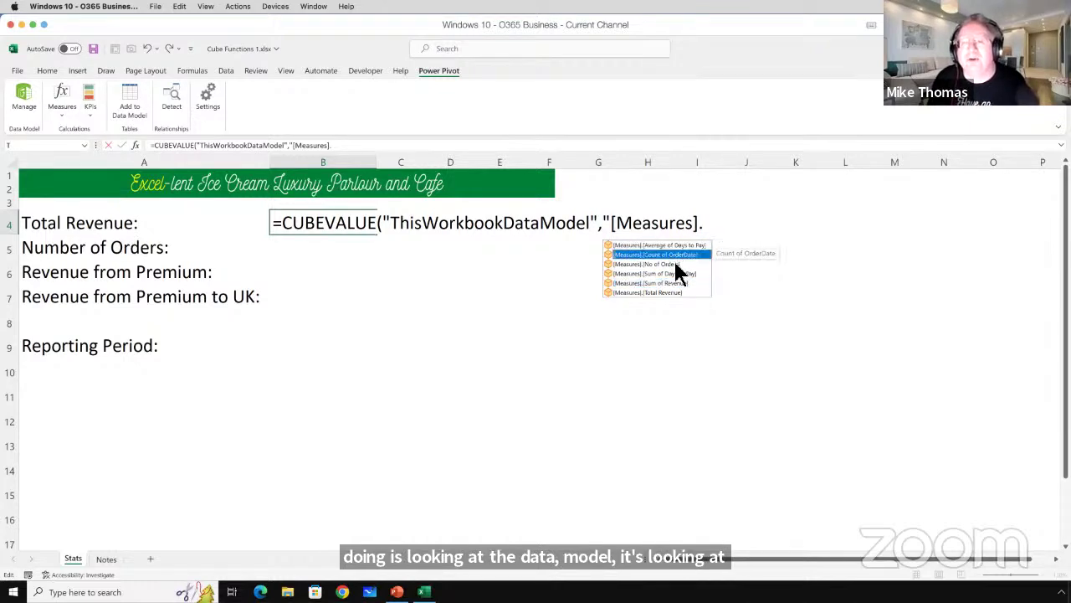
click(676, 264)
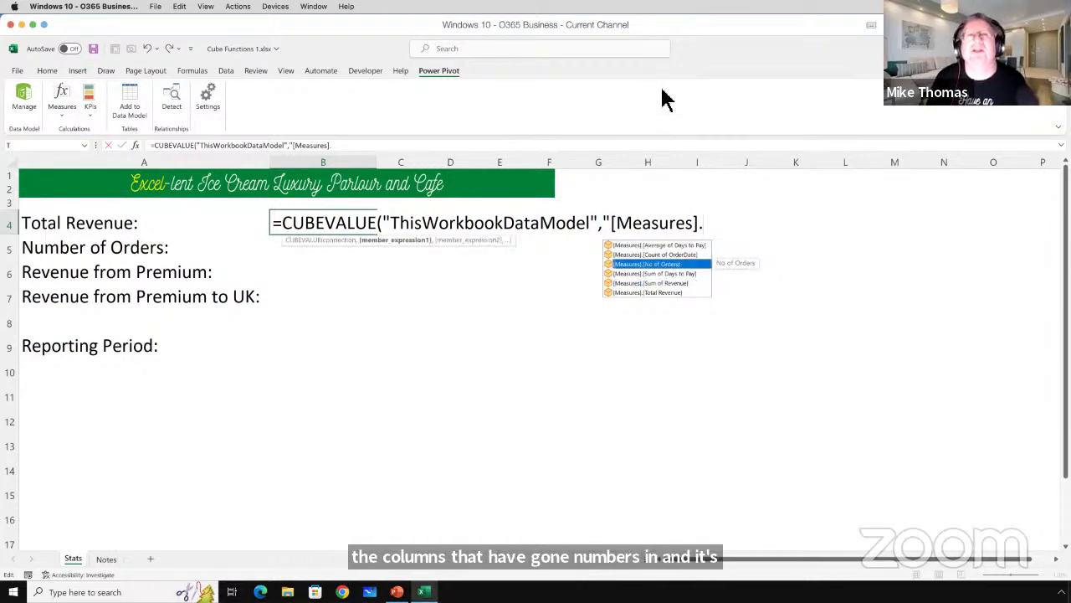
click(704, 222)
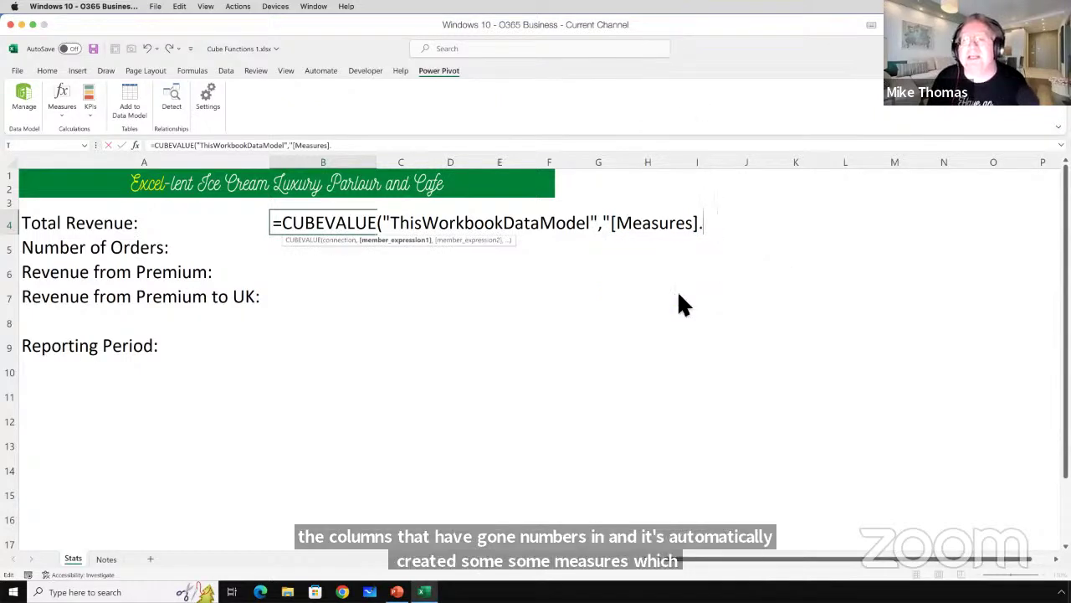
Insert [Total Revenue] so the member reads "[Measures].[Total Revenue]".
key(BackSpace)
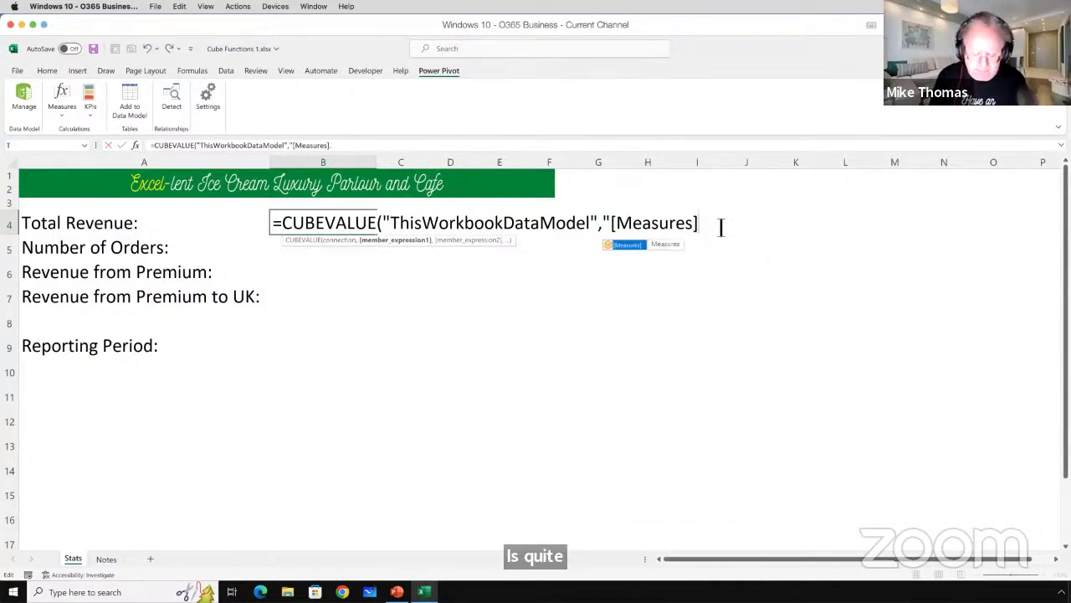
text(.)
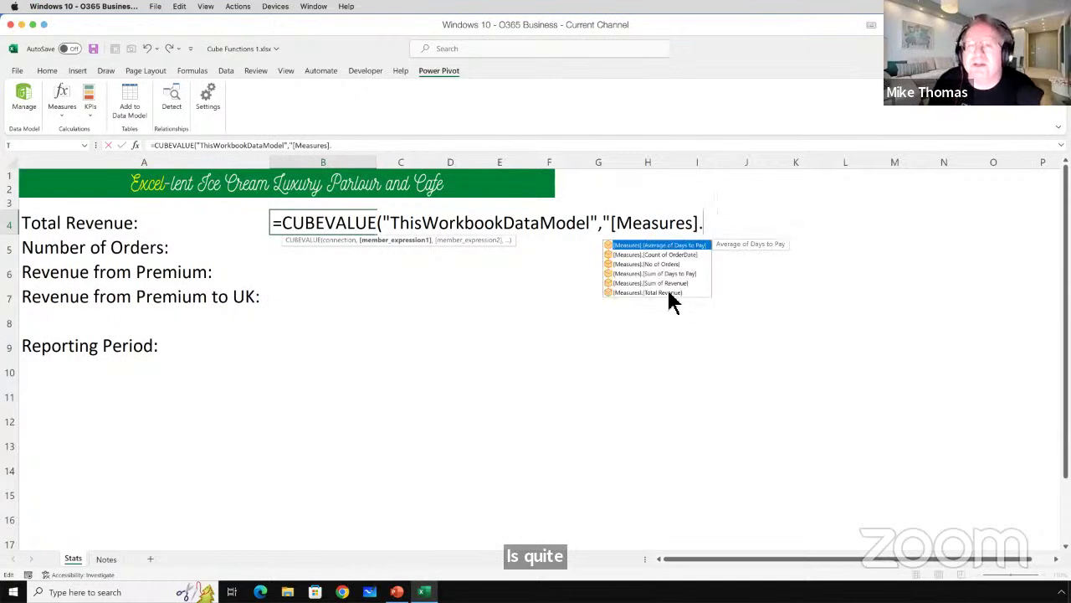
click(669, 292)
double_click(669, 292)
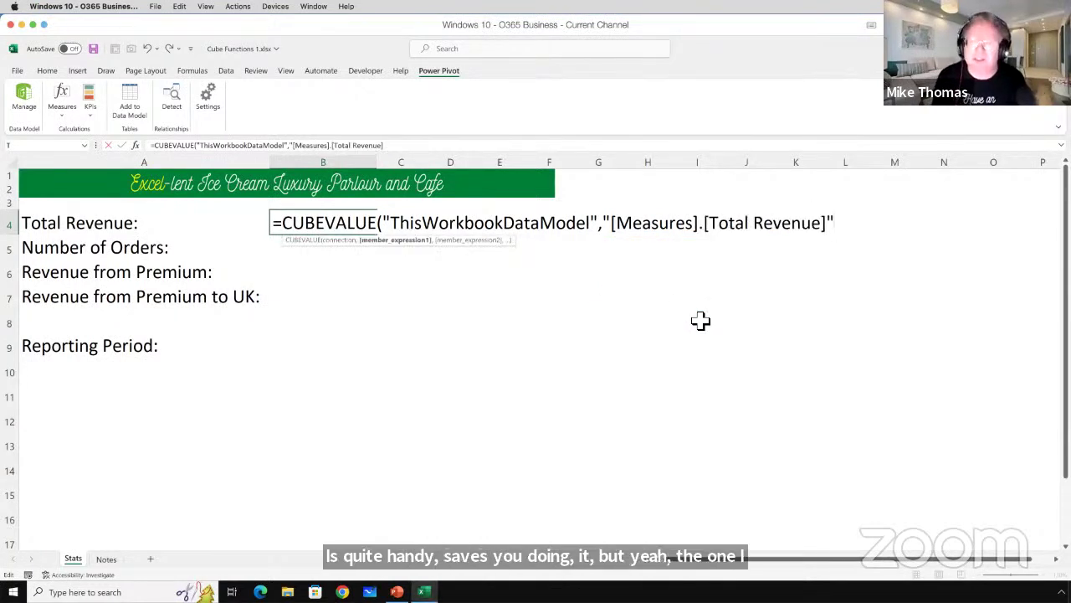
Close the B4 formula's parenthesis and commit it, showing 819816.
text())
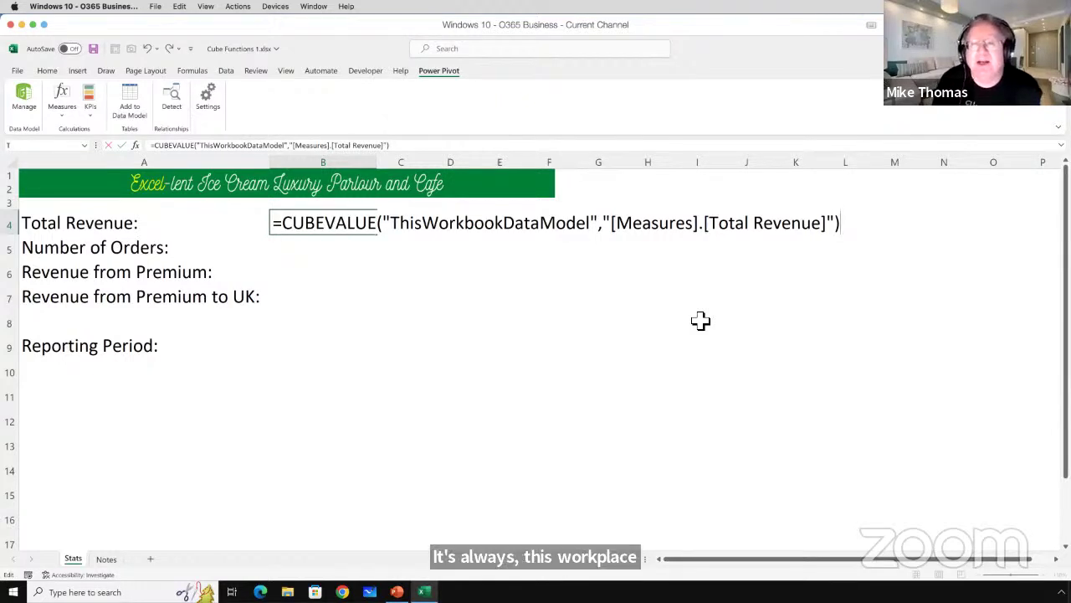
key(ctrl+Return)
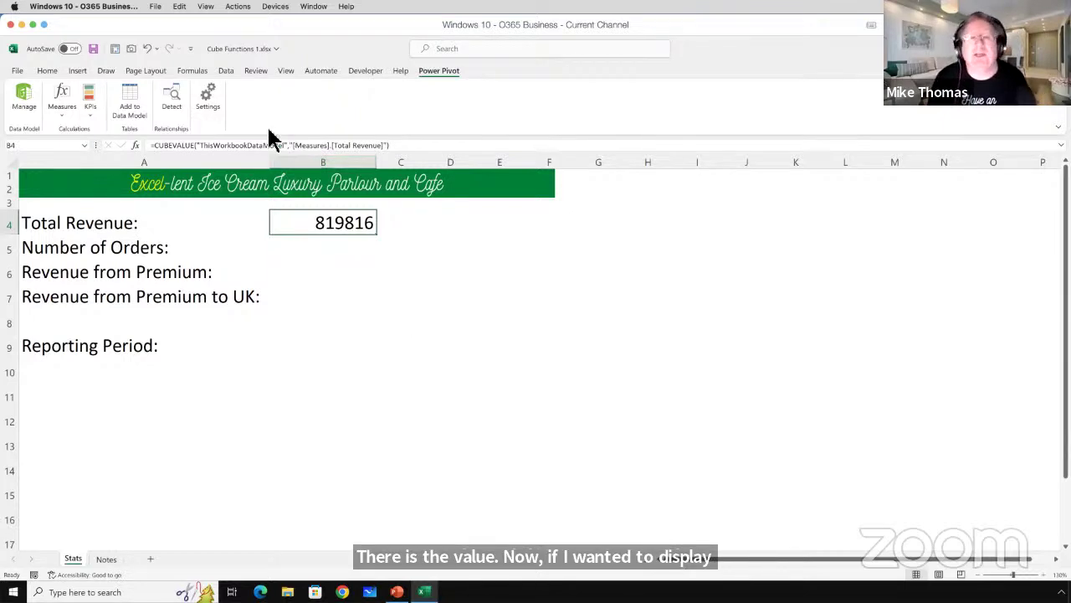
click(47, 71)
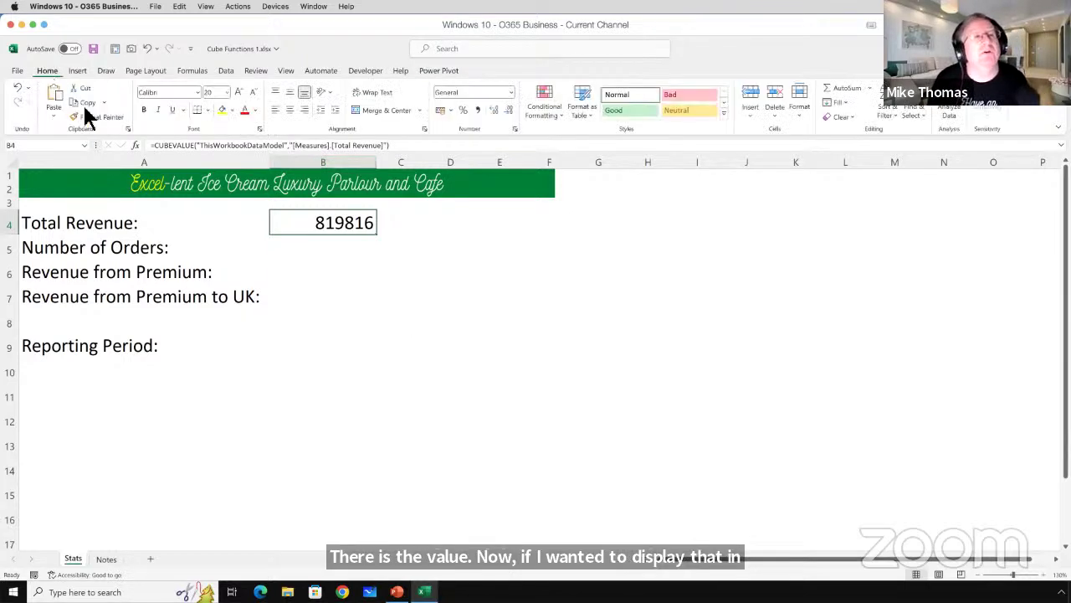
click(511, 92)
click(513, 95)
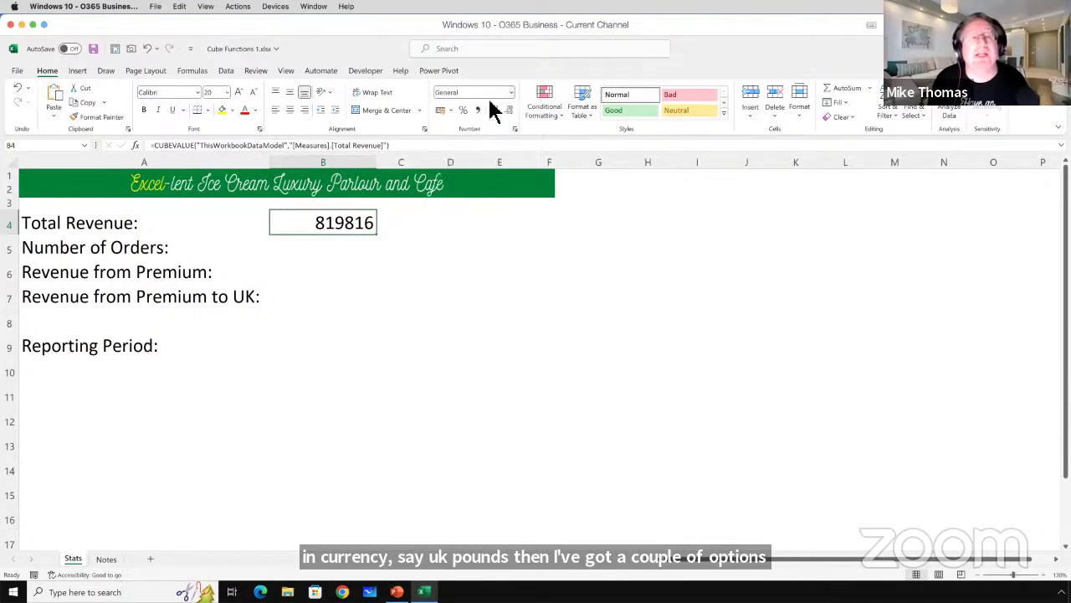
click(433, 72)
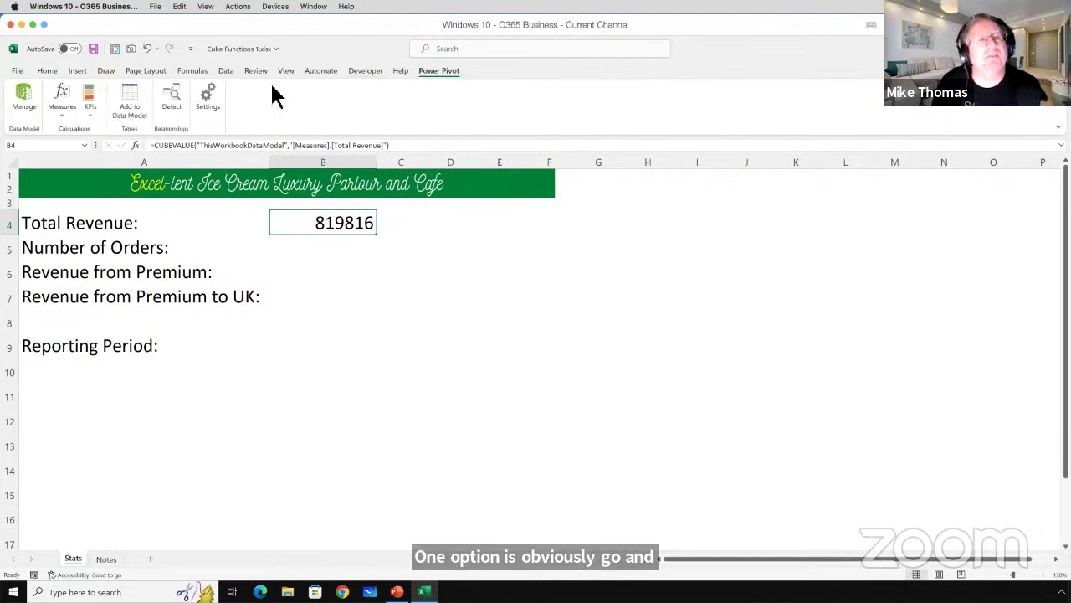
click(59, 107)
Open the Total Revenue measure for editing from Manage Measures.
click(92, 149)
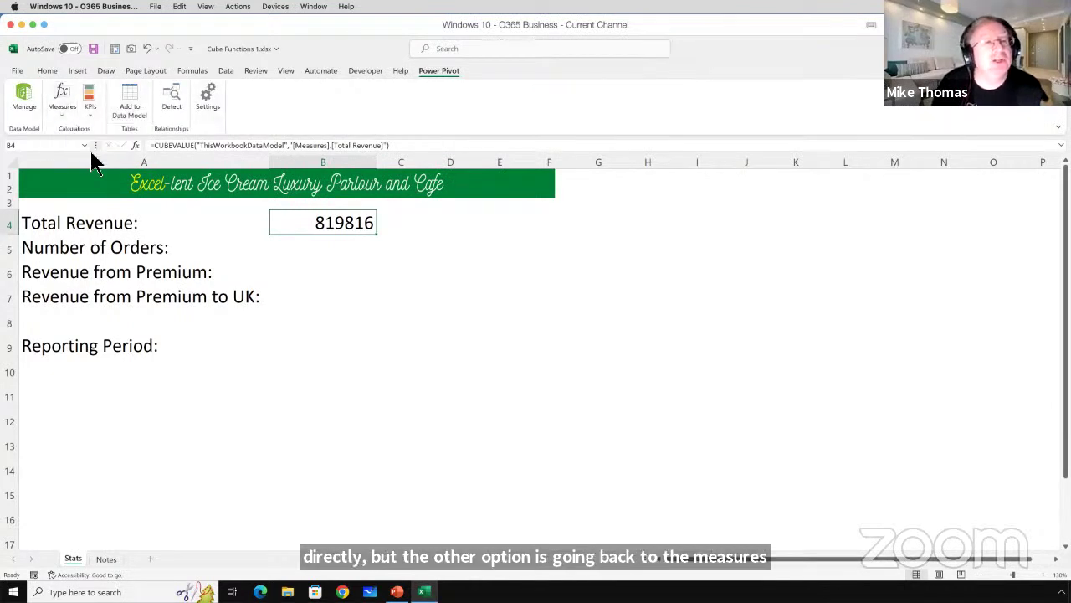
click(453, 235)
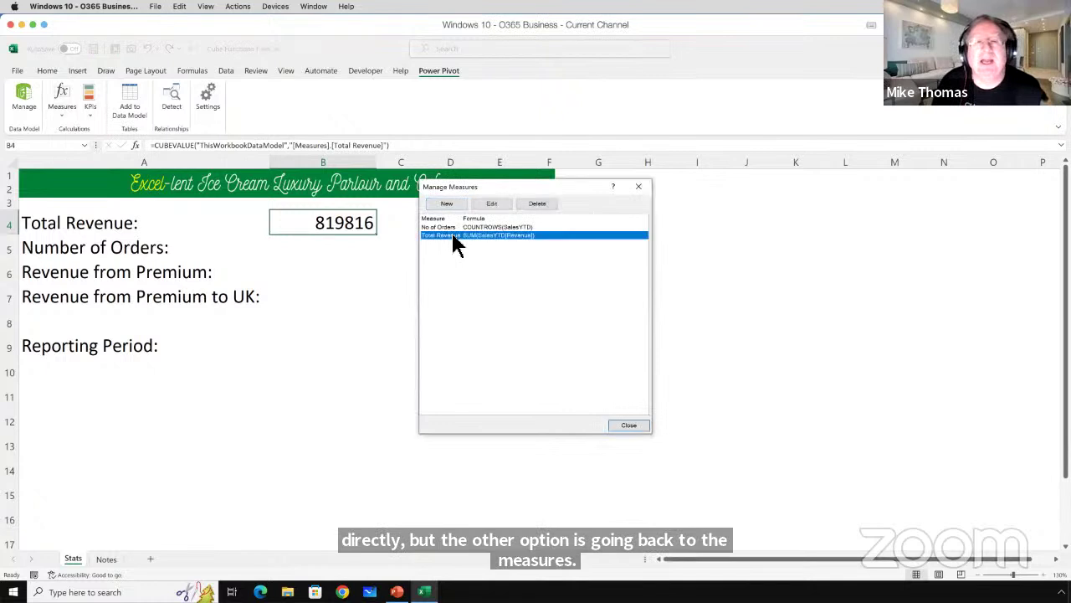
click(493, 205)
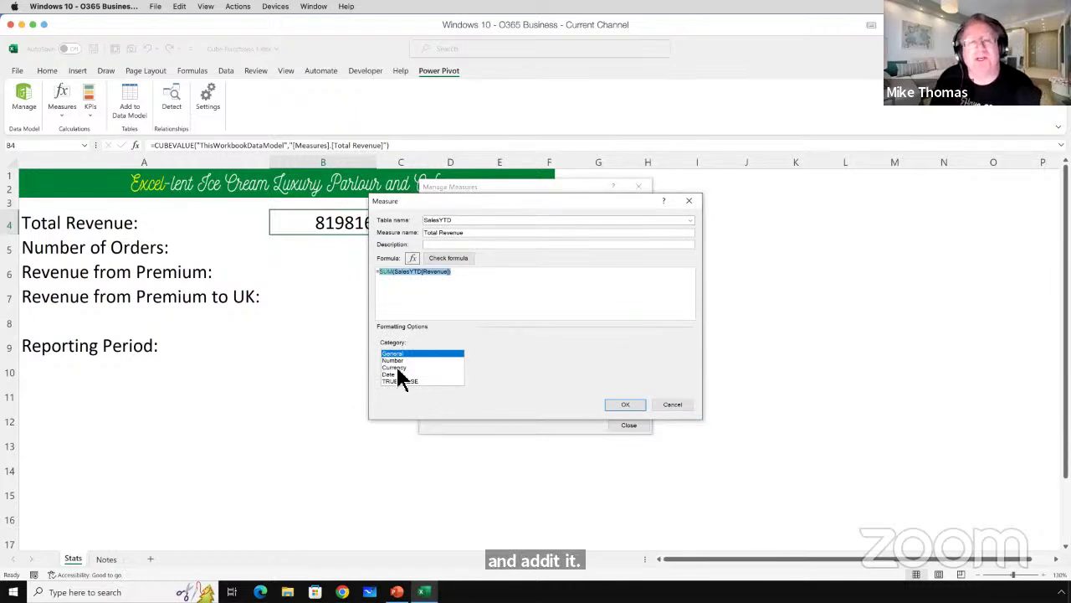
Format it as Currency with the £ symbol and 0 decimal places.
click(398, 369)
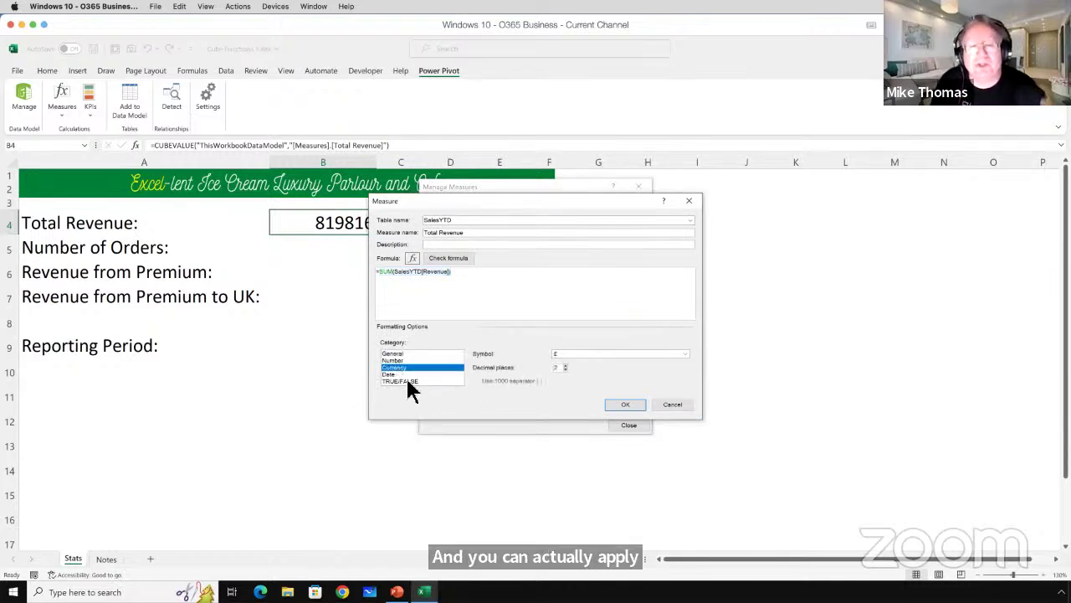
click(597, 354)
click(685, 410)
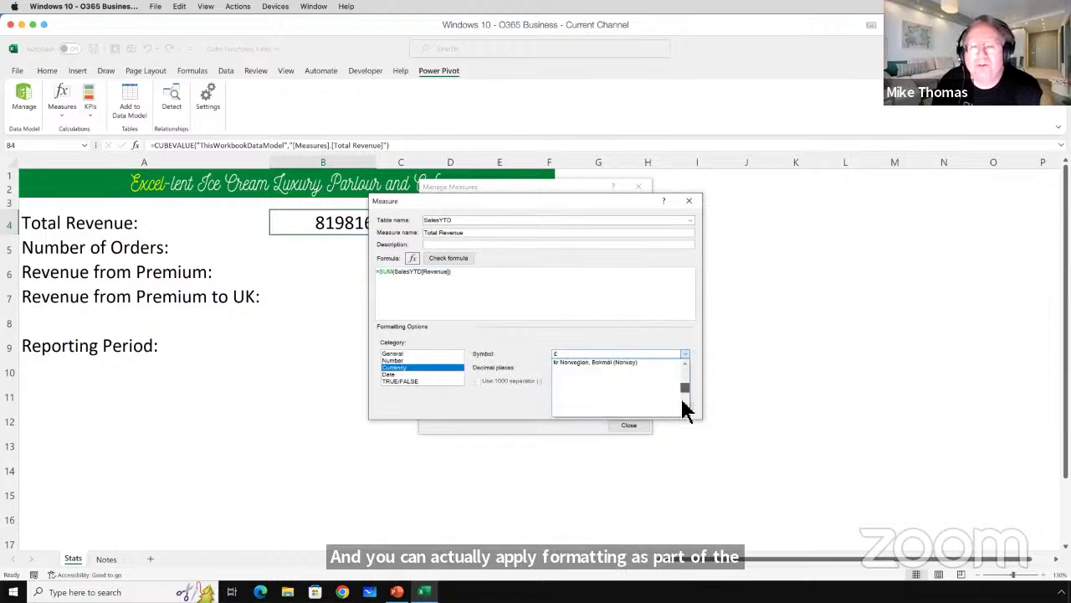
click(687, 364)
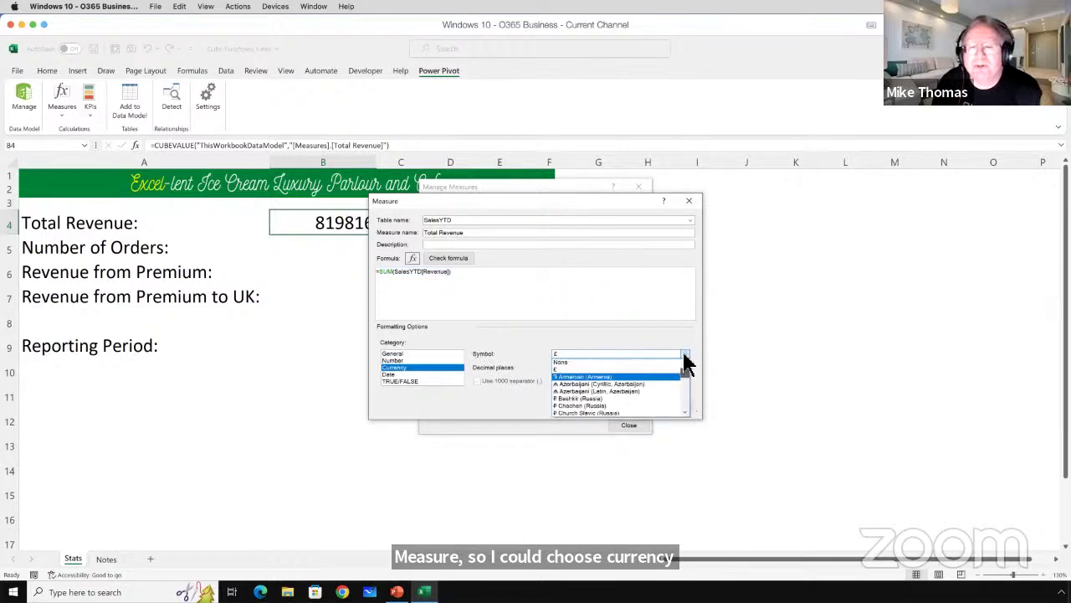
click(574, 369)
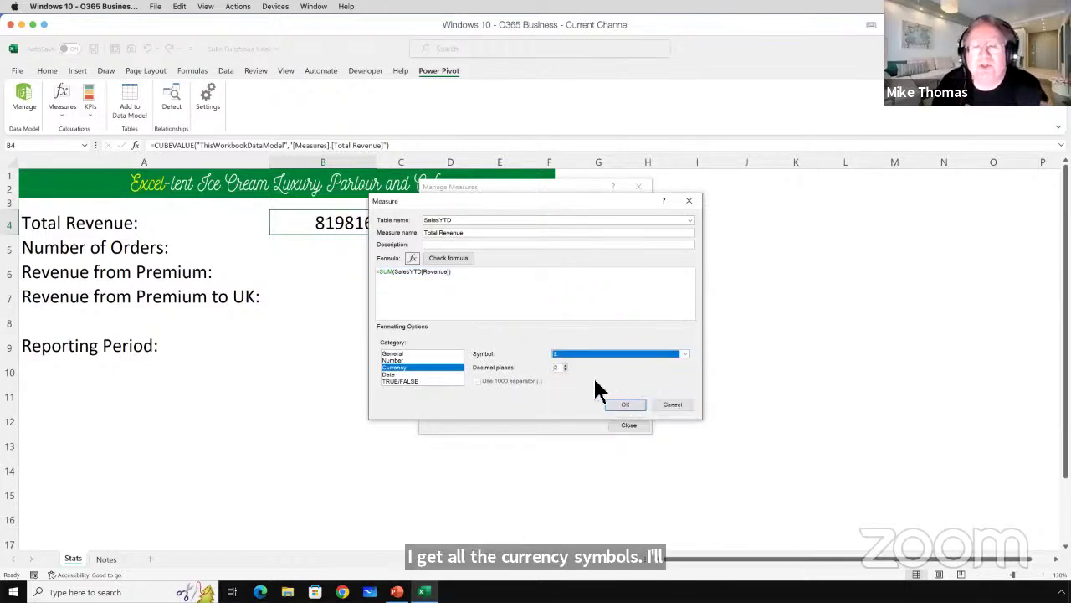
click(566, 369)
click(566, 369)
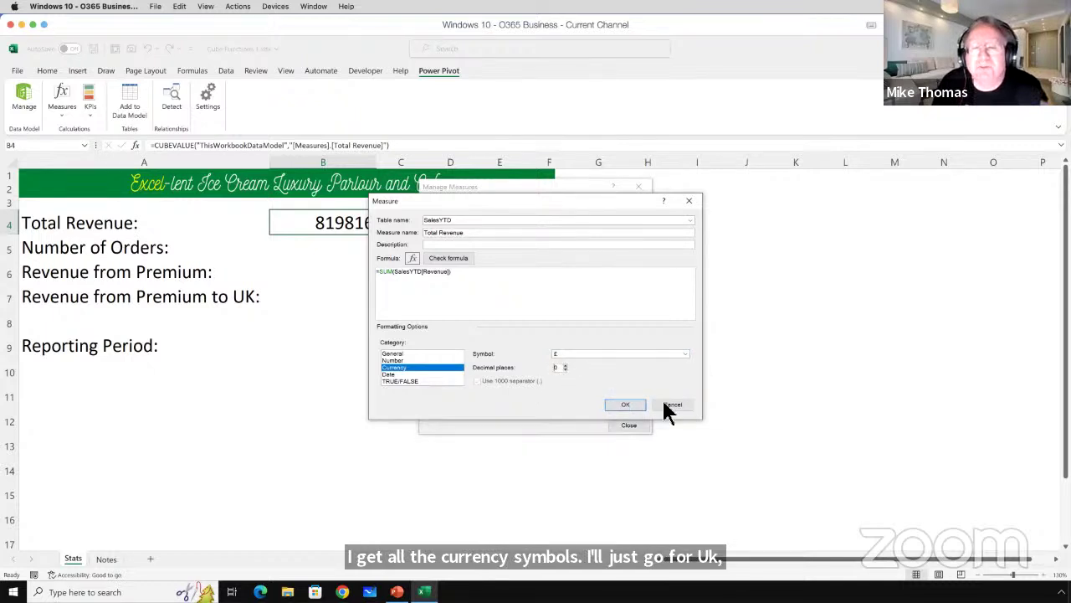
click(619, 406)
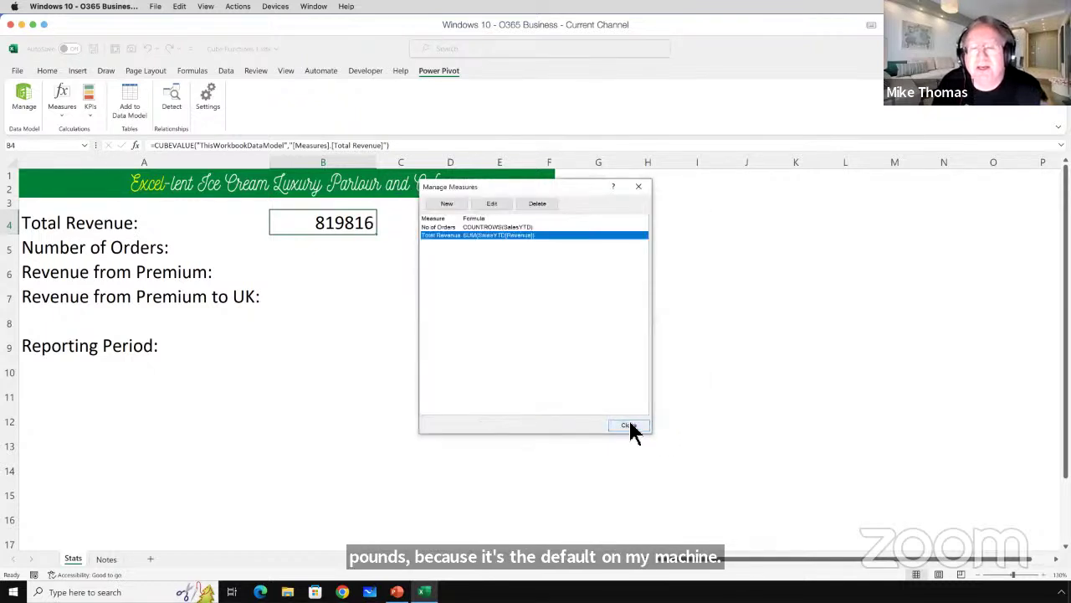
click(632, 426)
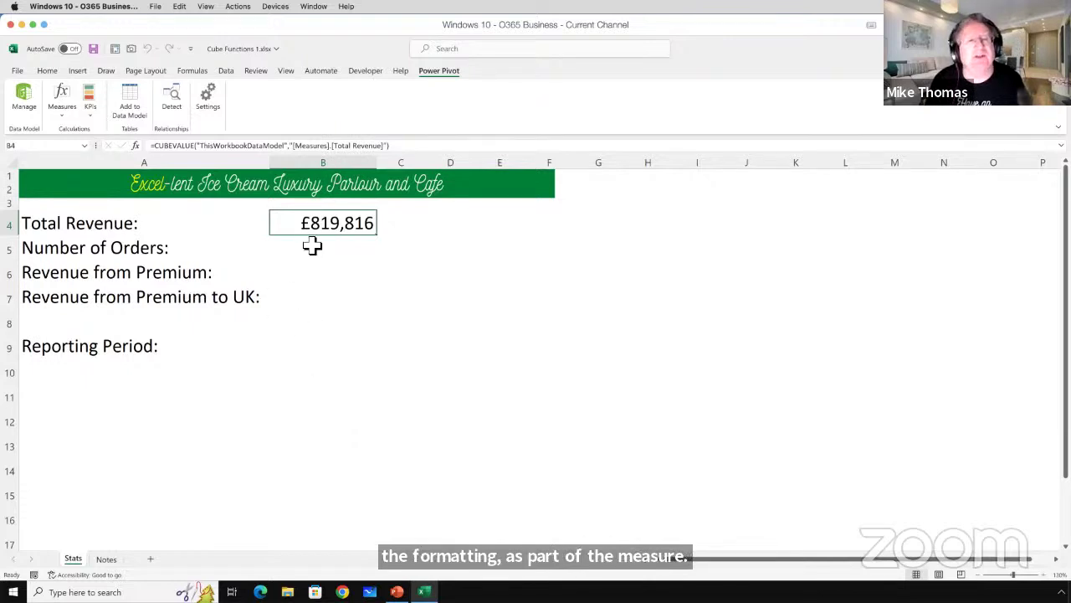
click(373, 256)
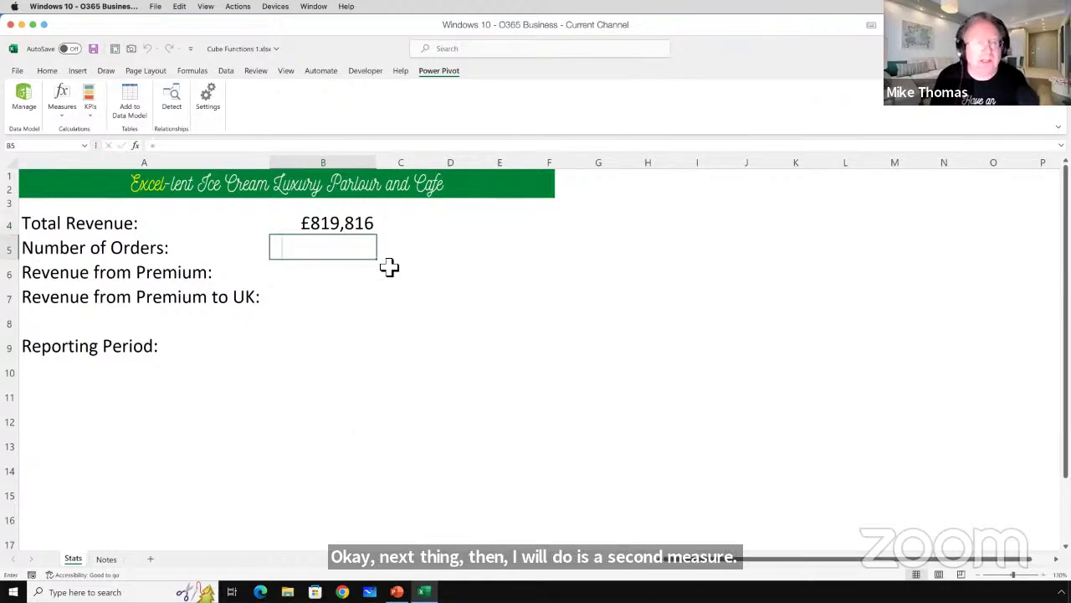
Enter =CUBEVALUE("ThisWorkbookDataModel","[Measures].[No of Orders]") in B5 so it shows 1000.
text(=cubevaly)
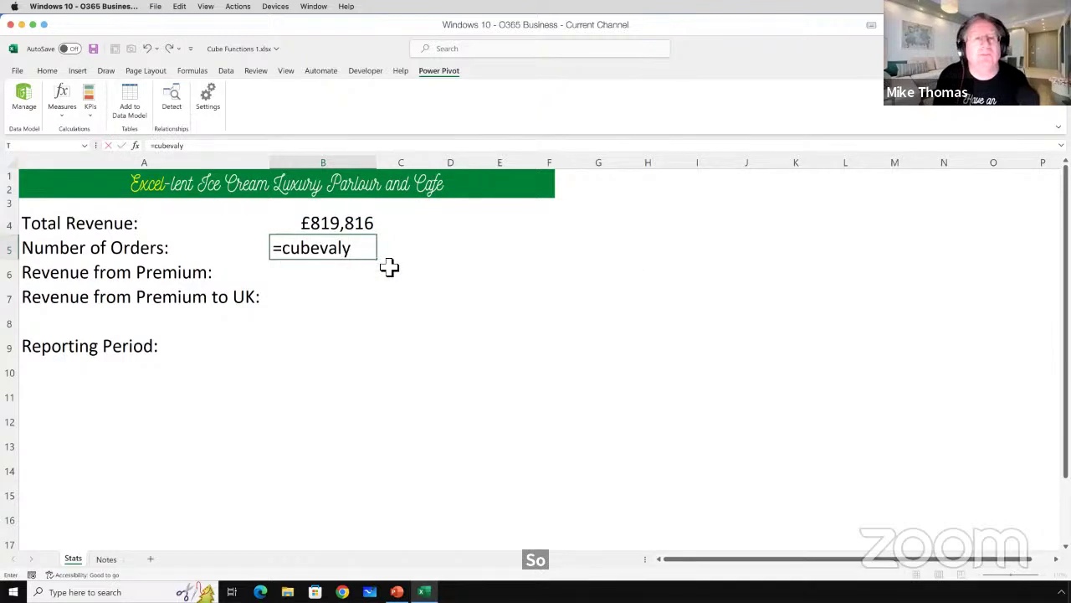
key(BackSpace)
key(Tab)
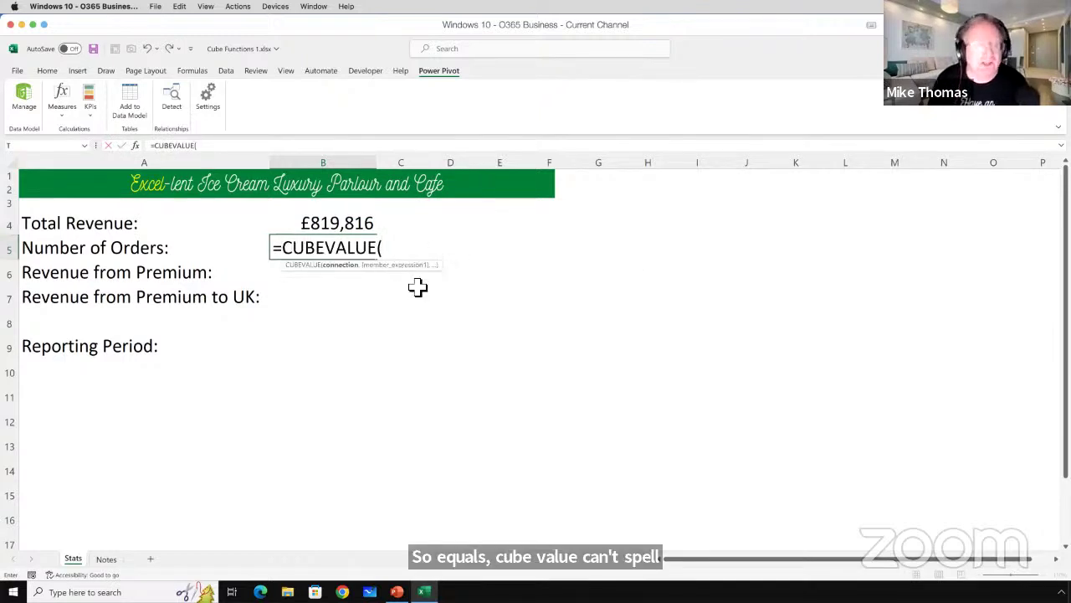
text(")
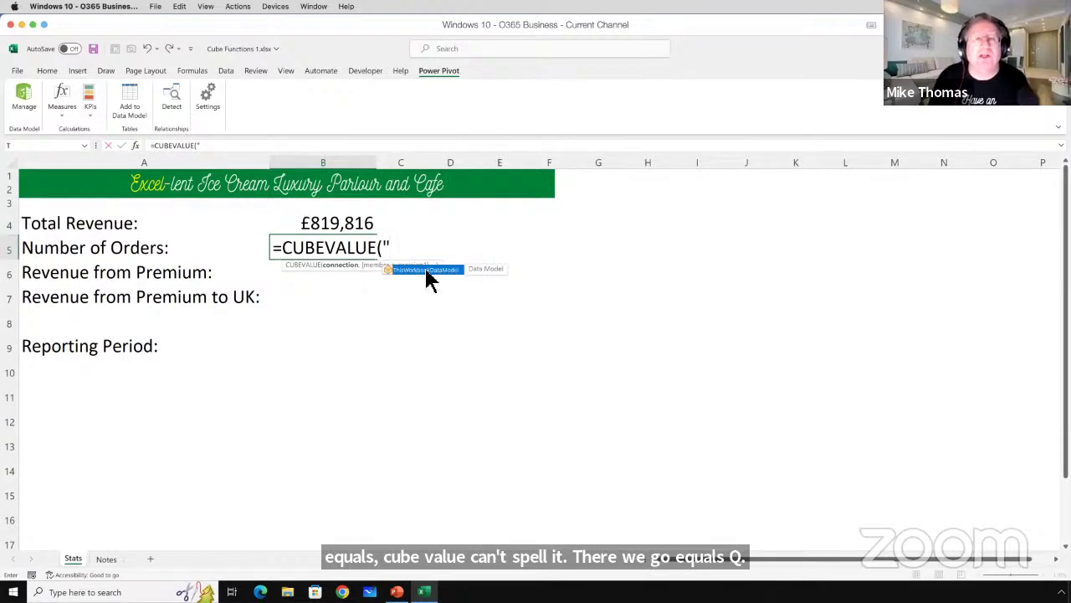
double_click(425, 269)
text(")
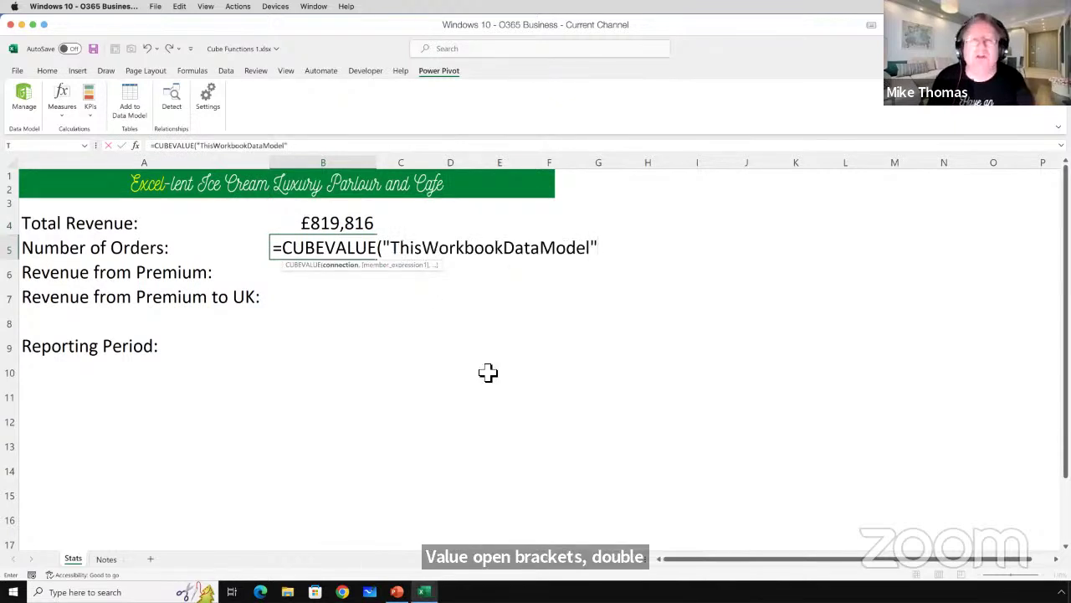
text(,)
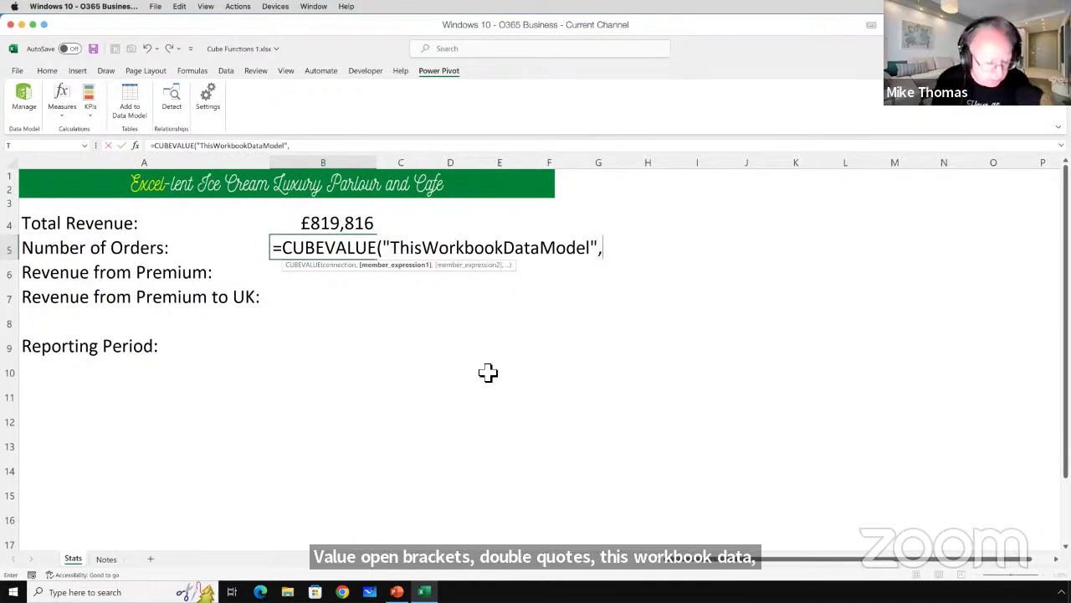
text(")
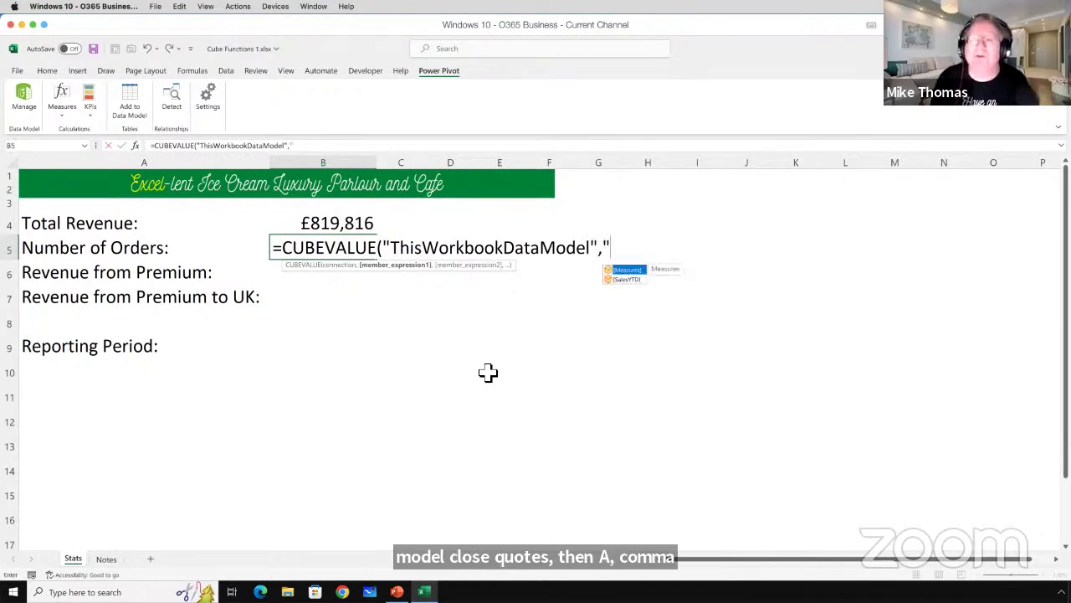
key(Tab)
text(.)
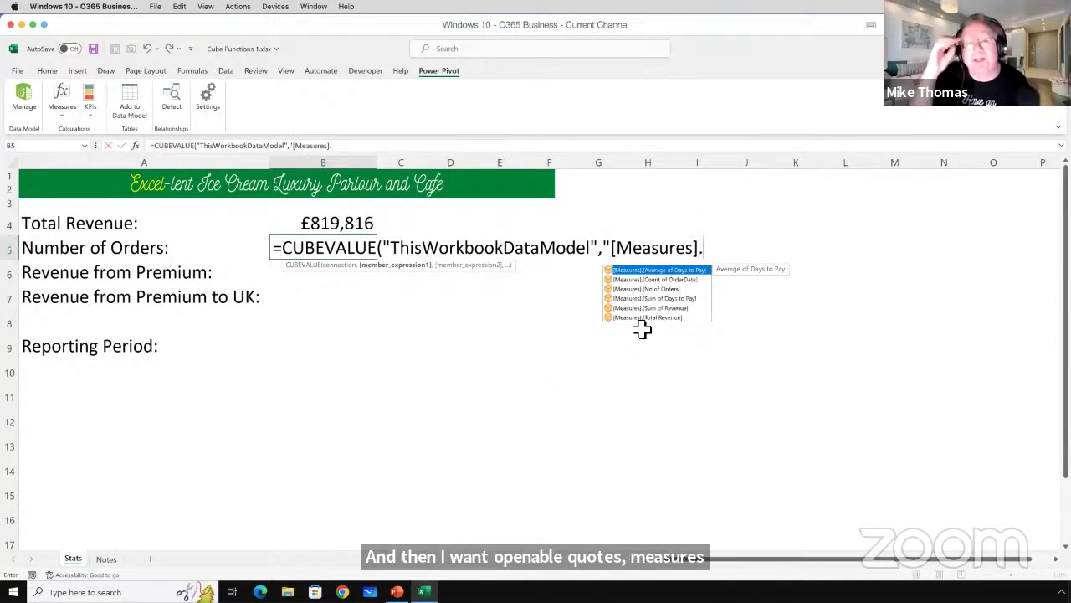
double_click(649, 289)
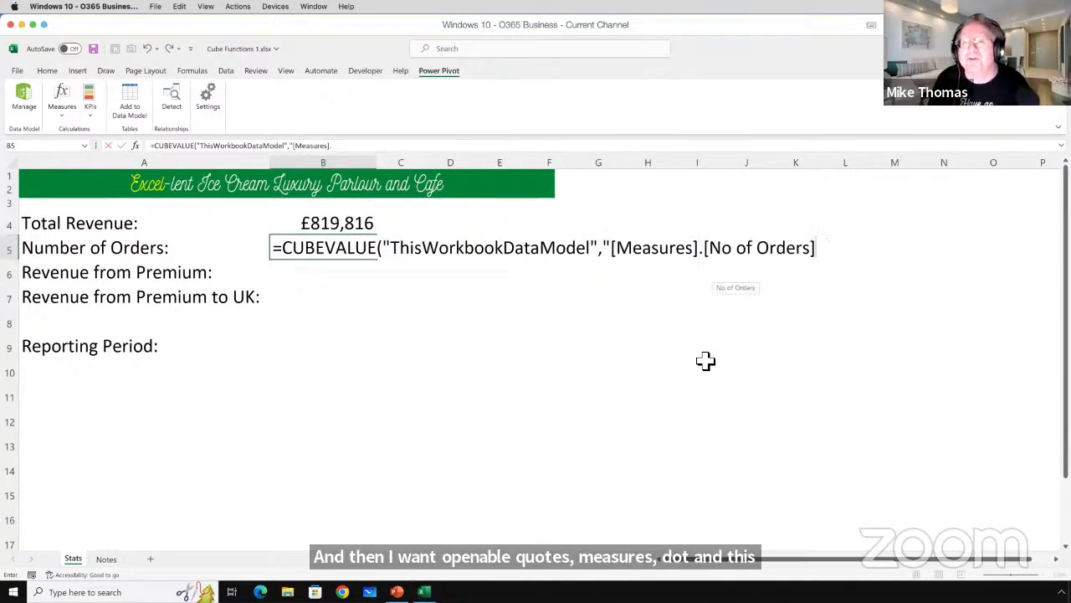
text("))
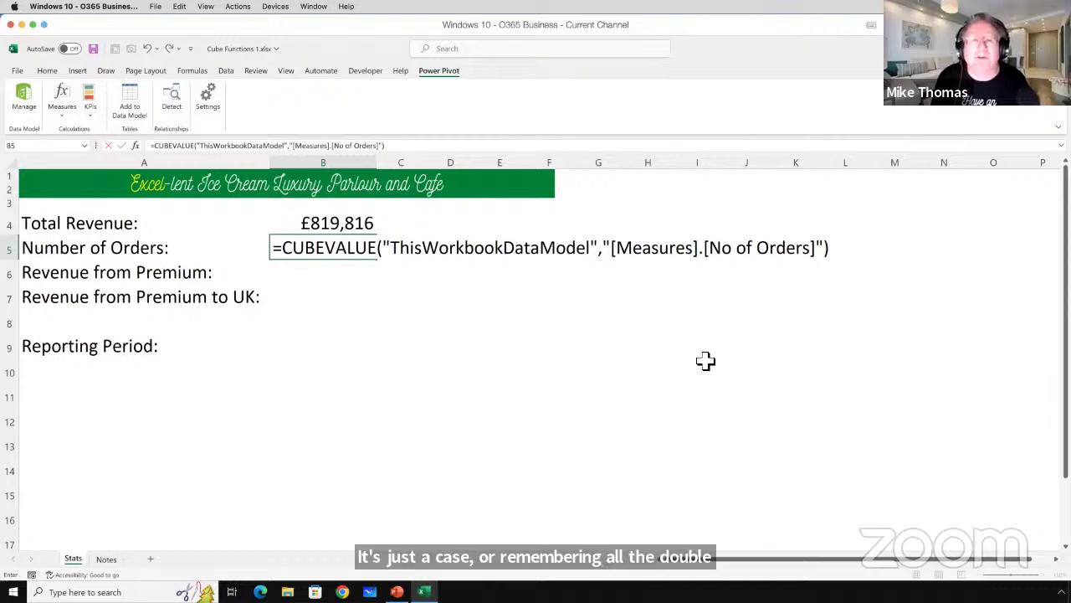
key(ctrl+Return)
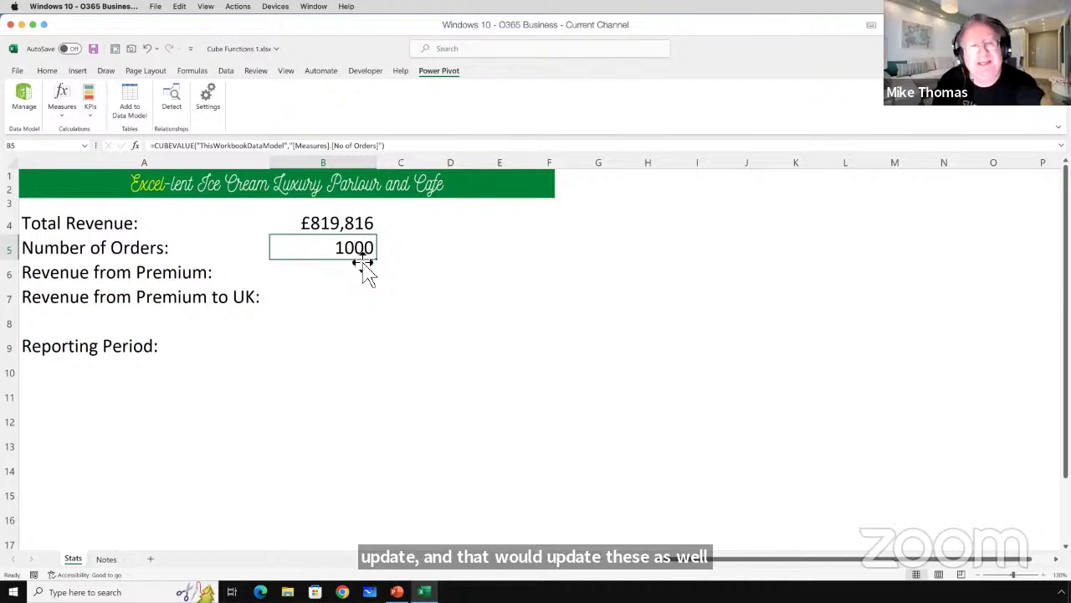
click(304, 270)
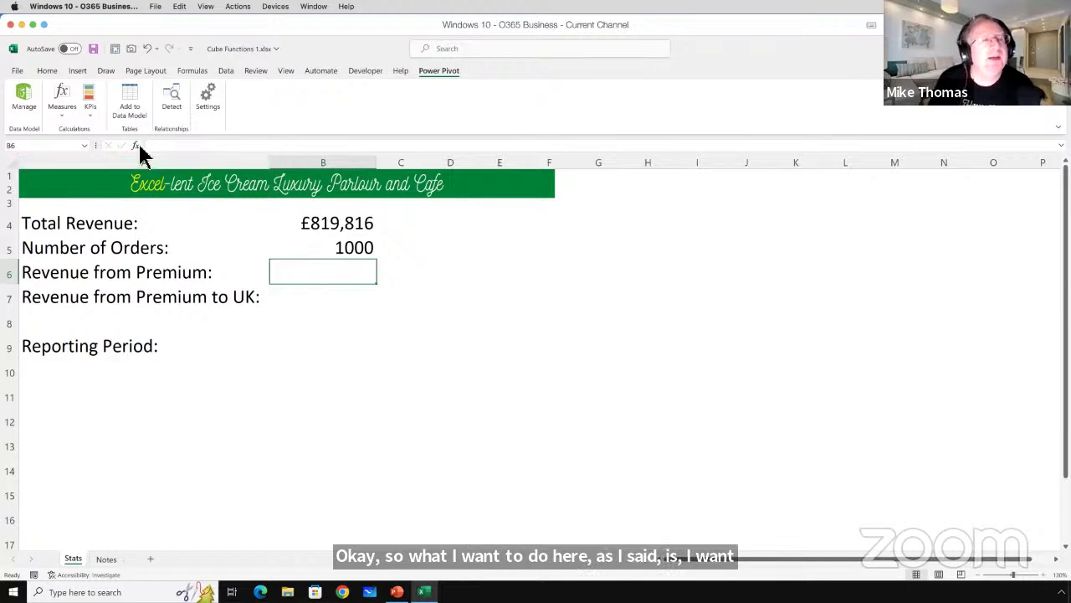
click(24, 95)
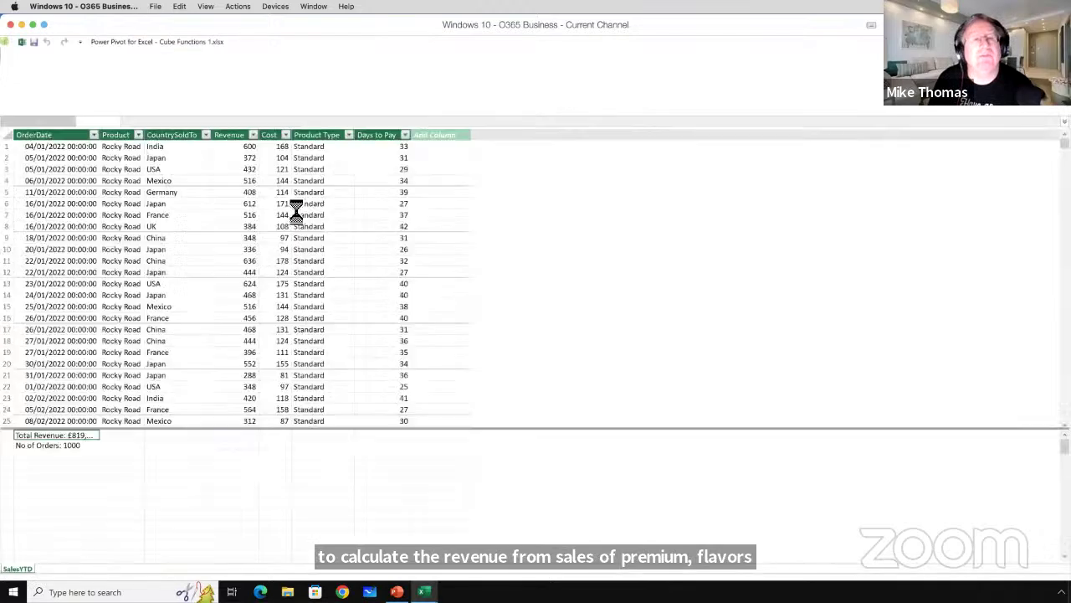
click(327, 134)
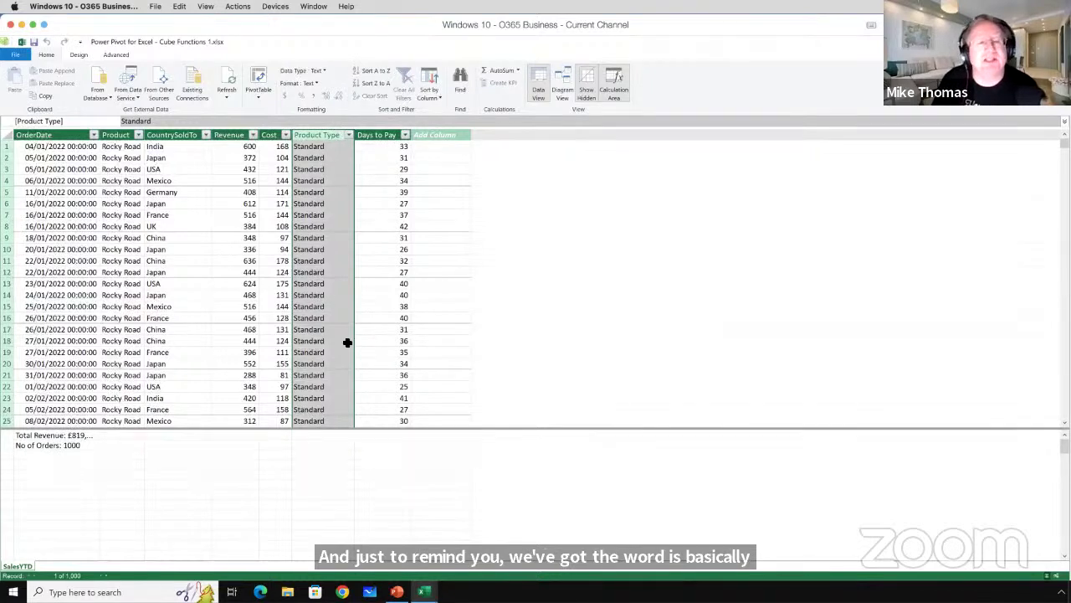
key(alt+F4)
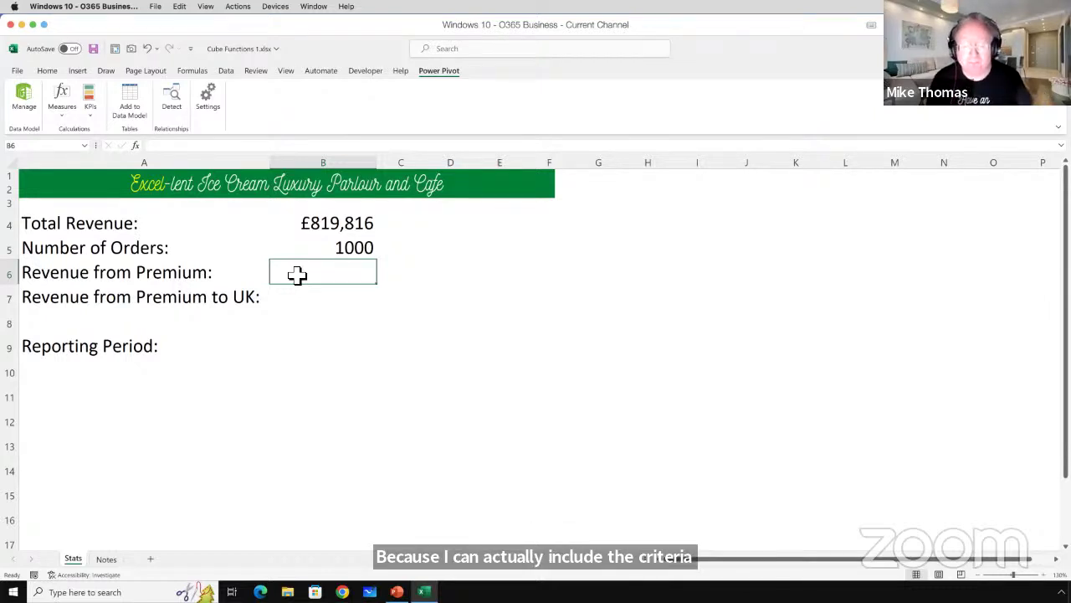
Start a CUBEVALUE formula in B6 using ThisWorkbookDataModel and the [Measures].[Total Revenue] measure.
double_click(297, 274)
text(=cub)
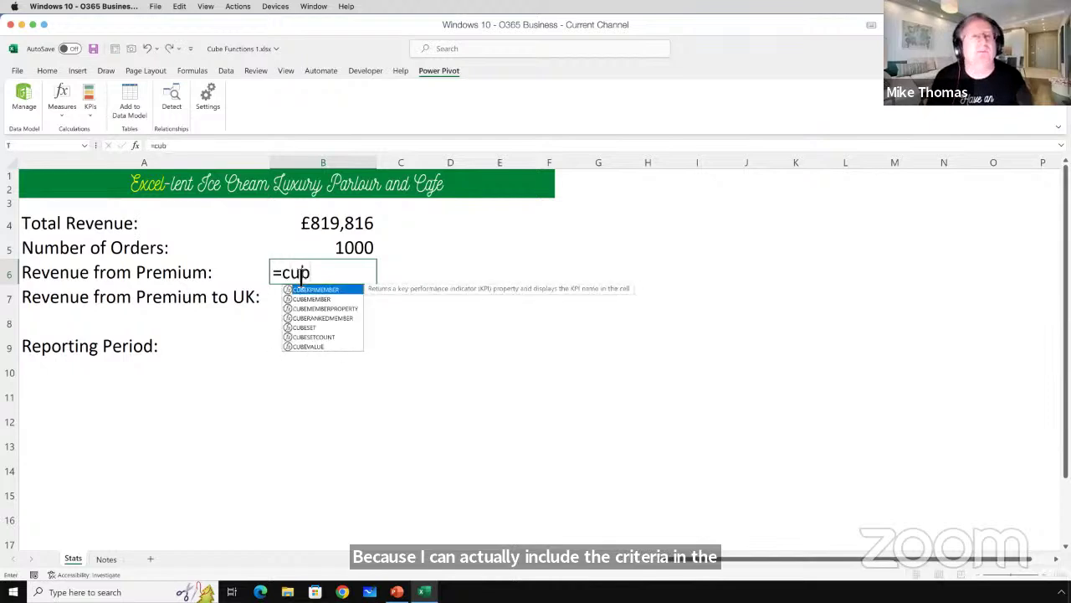
key(Down)
key(Down)
key(Down)
key(Down)
key(Down)
key(Down)
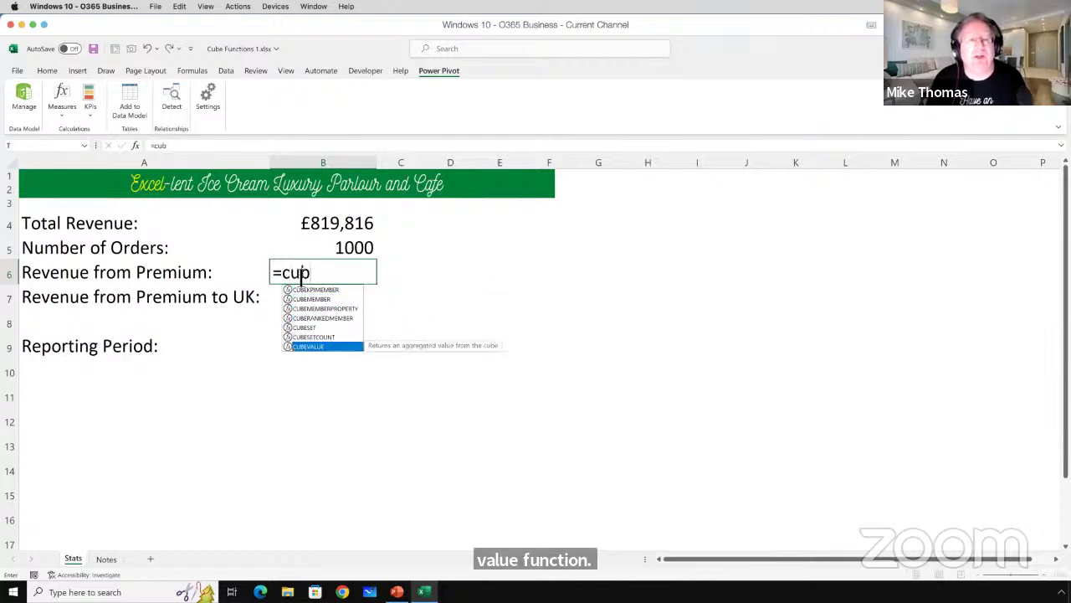
key(Tab)
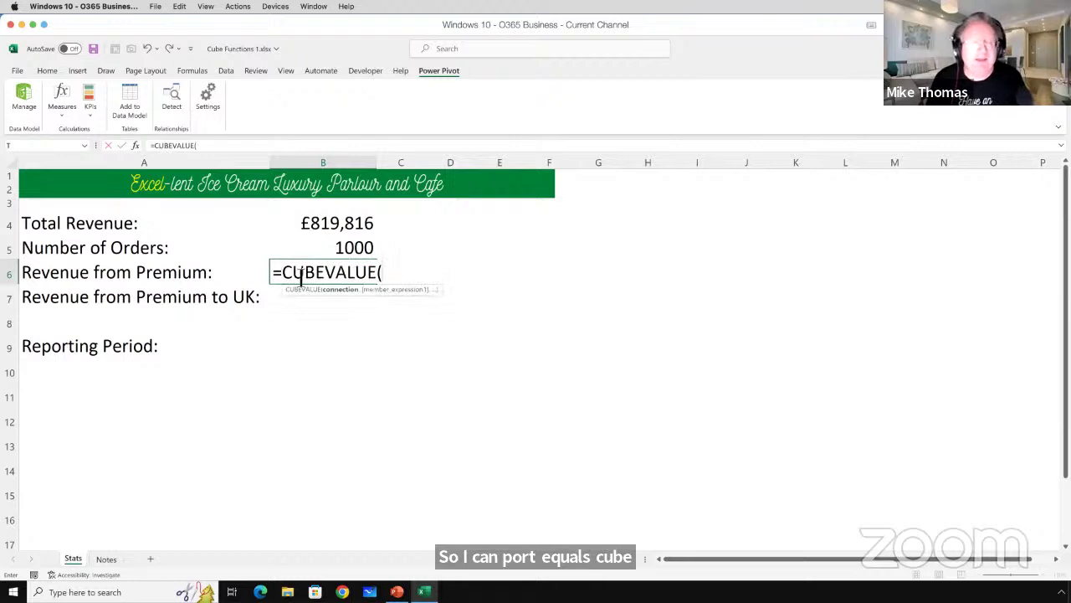
text(")
key(Tab)
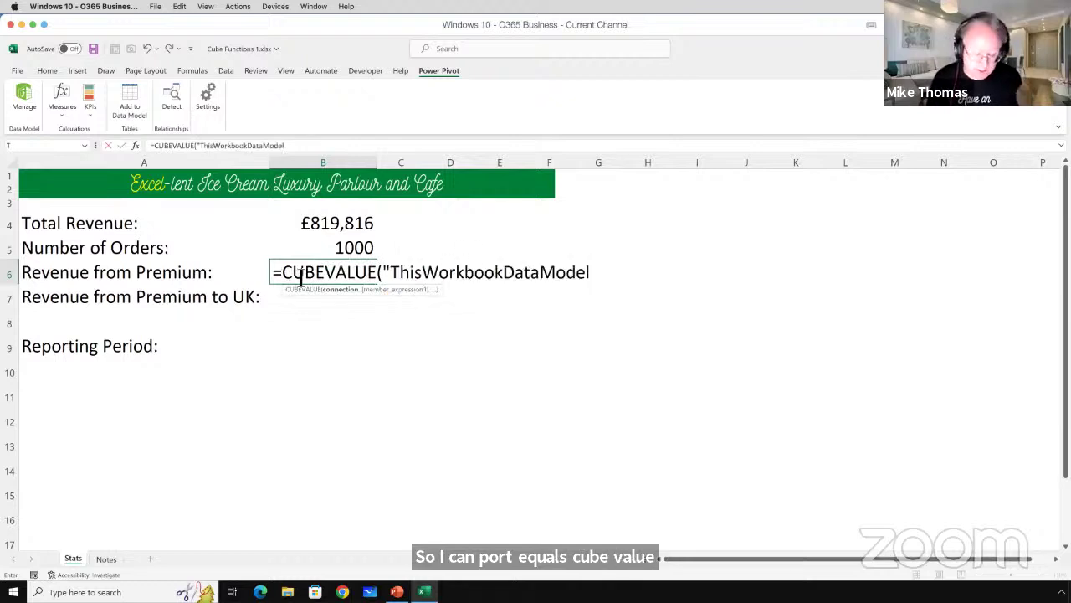
text(",)
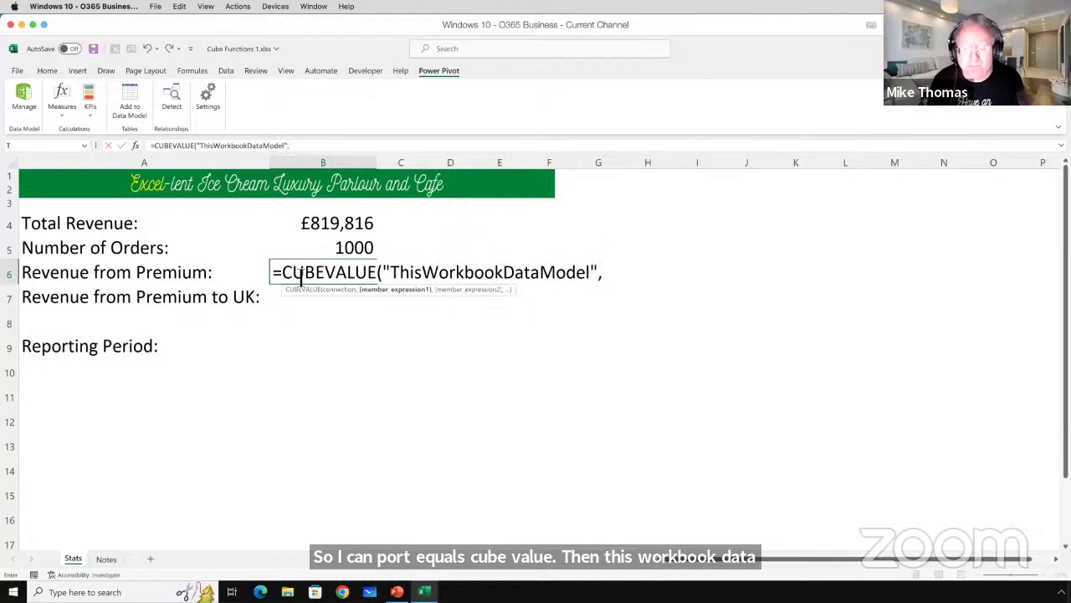
text(")
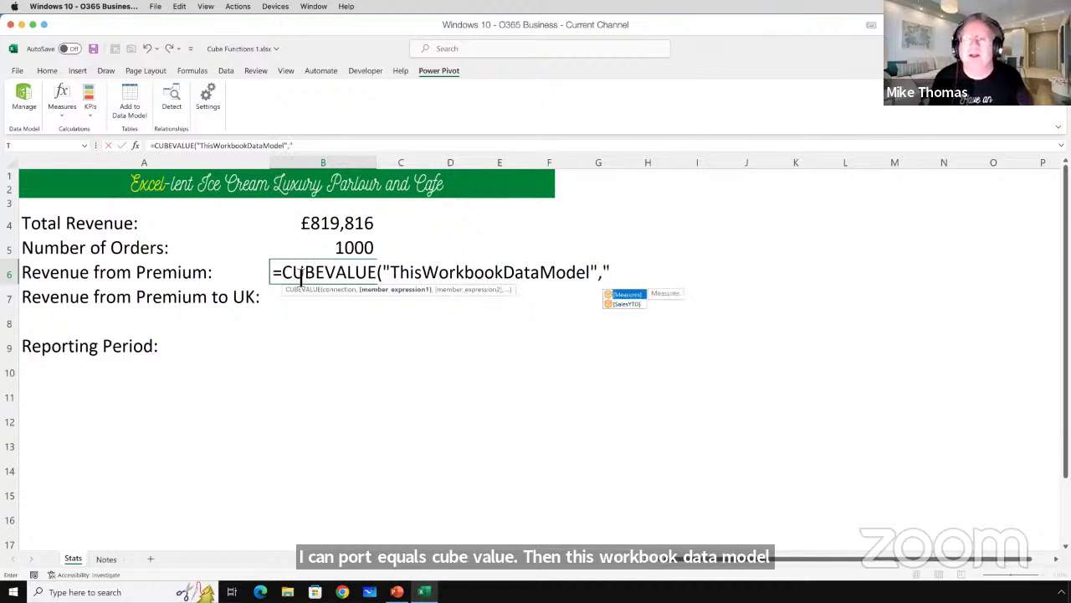
key(Tab)
text(.)
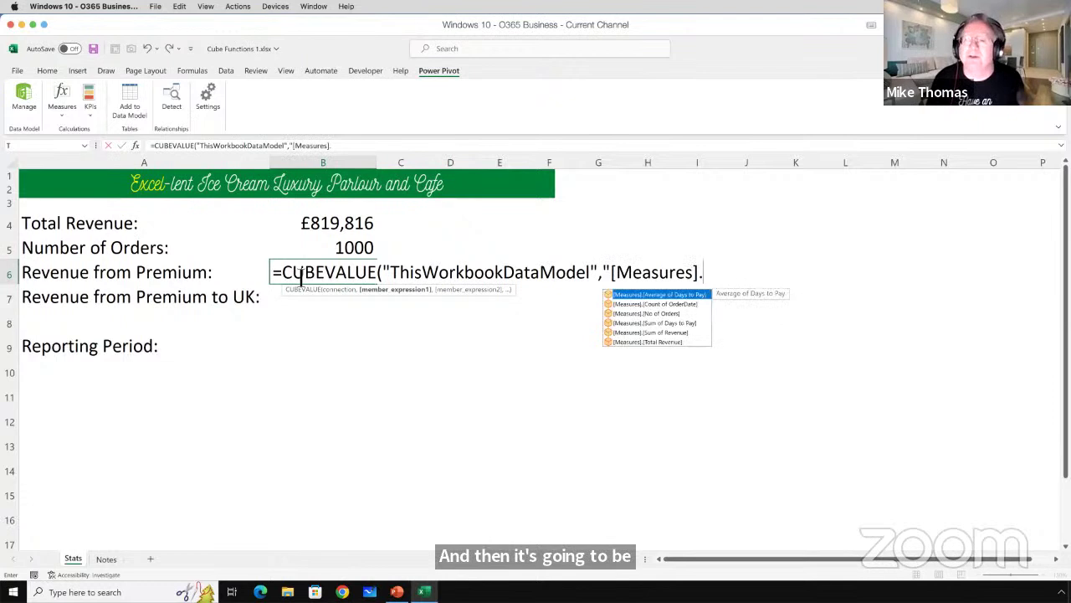
key(Down)
key(Down)
key(Down)
key(Down)
key(Down)
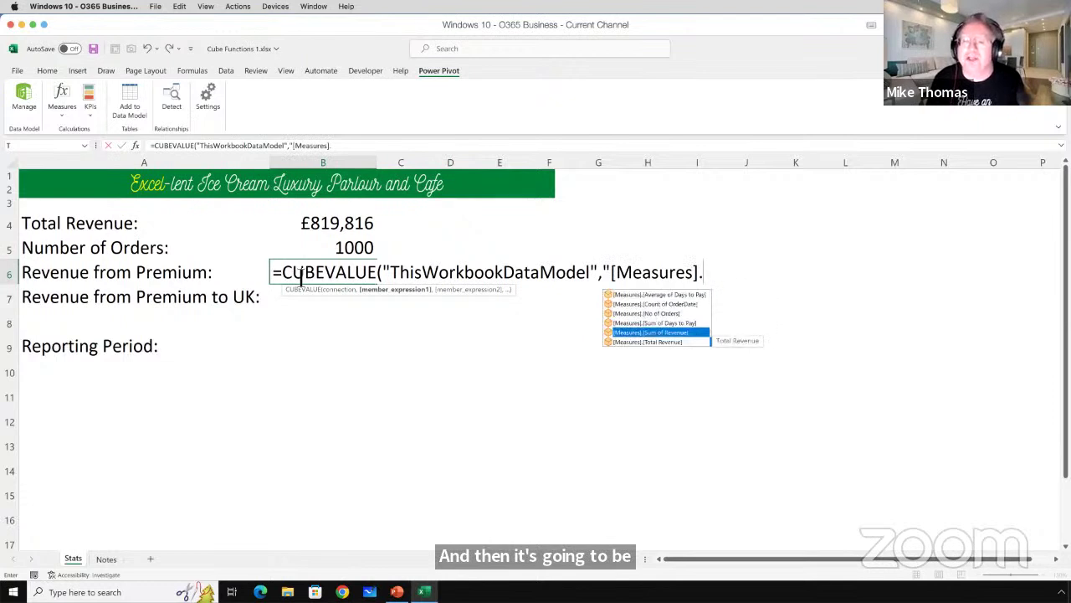
key(Tab)
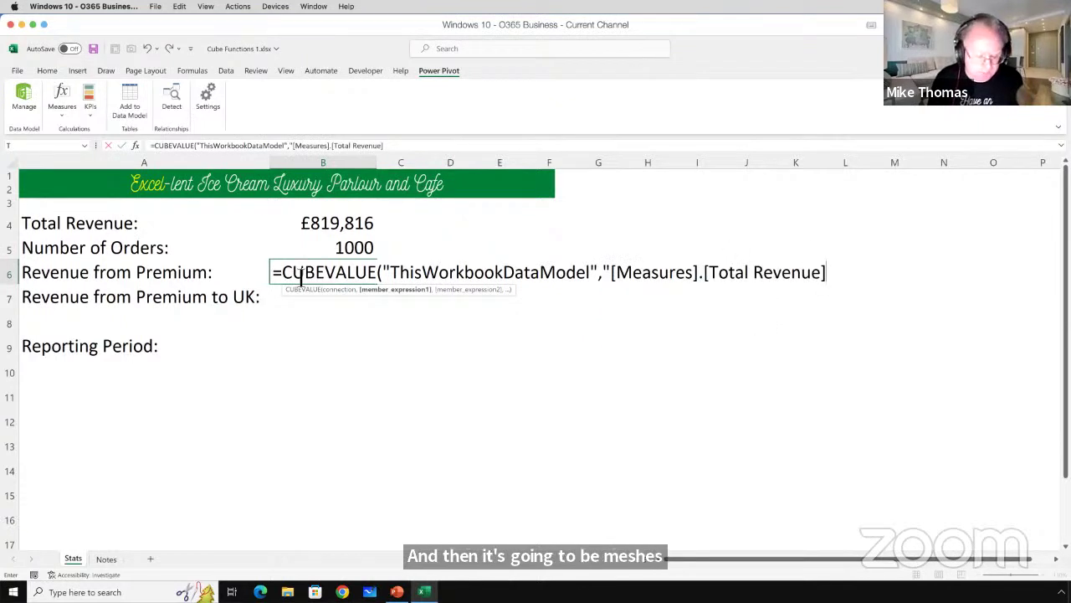
Add the [SalesYTD].[Product Type] "Premium" member filter and commit the formula, showing £393,830.
text(")
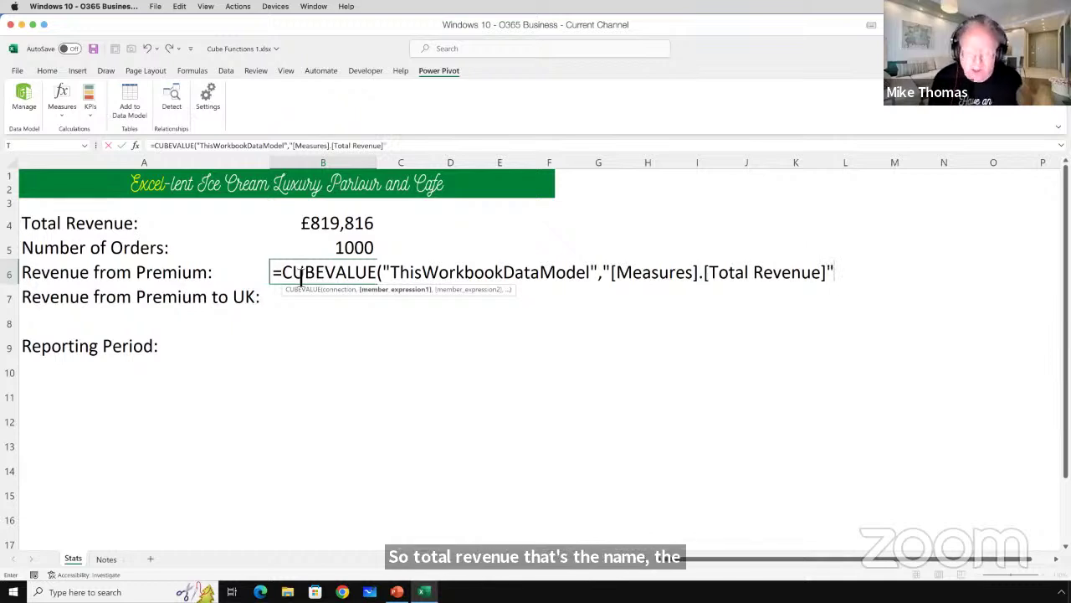
text(,)
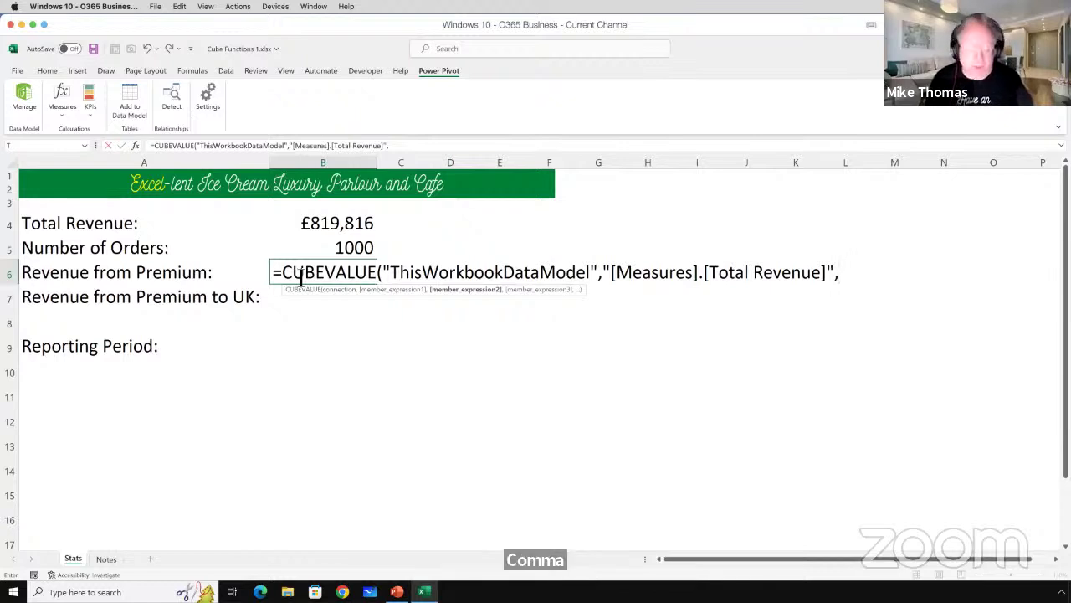
text(")
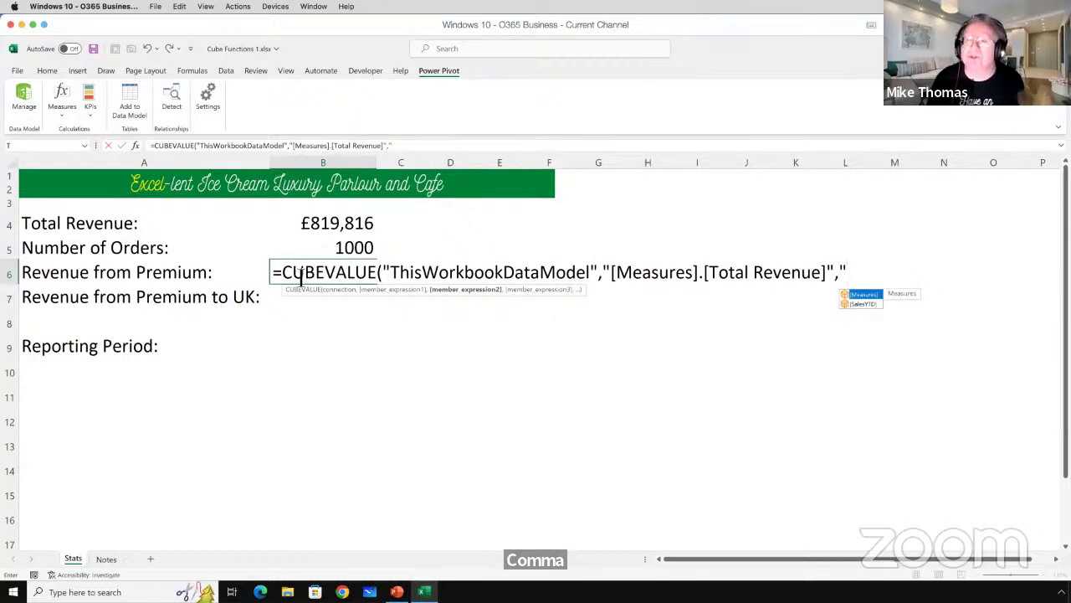
double_click(859, 304)
text(.)
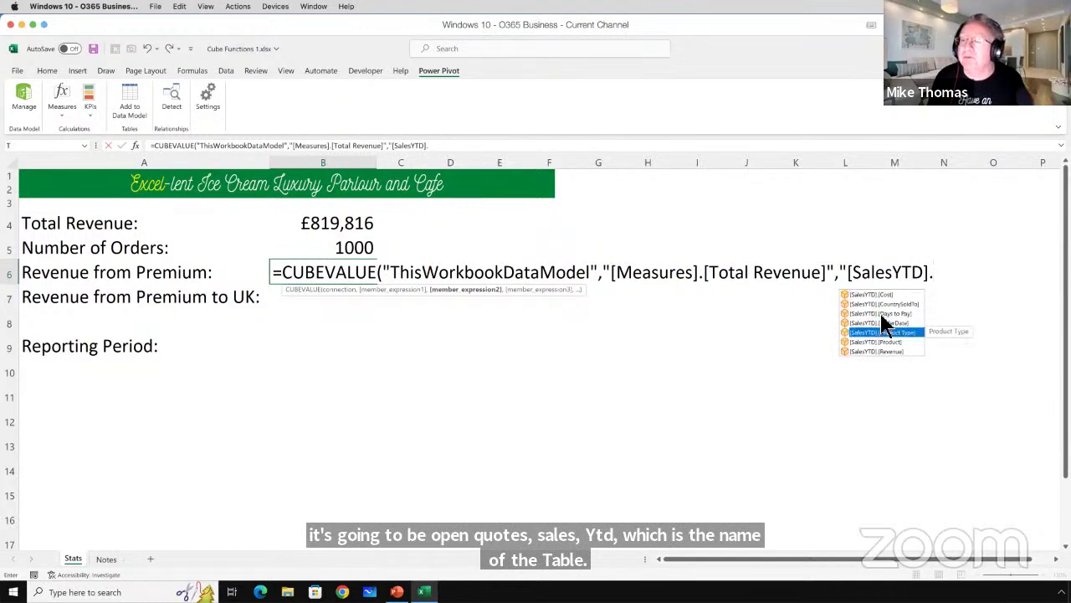
double_click(884, 332)
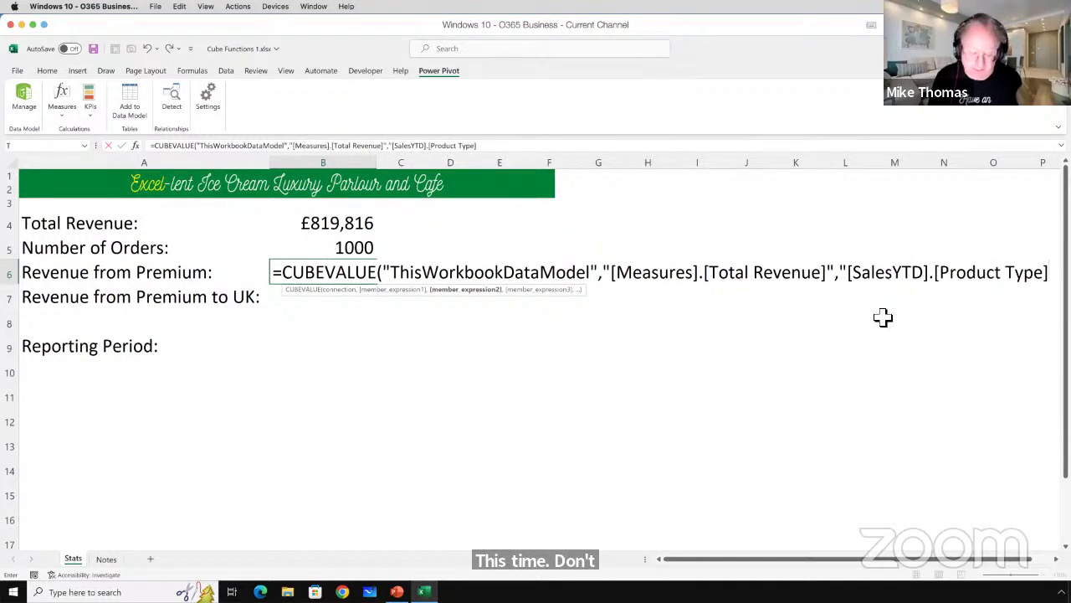
text(=)
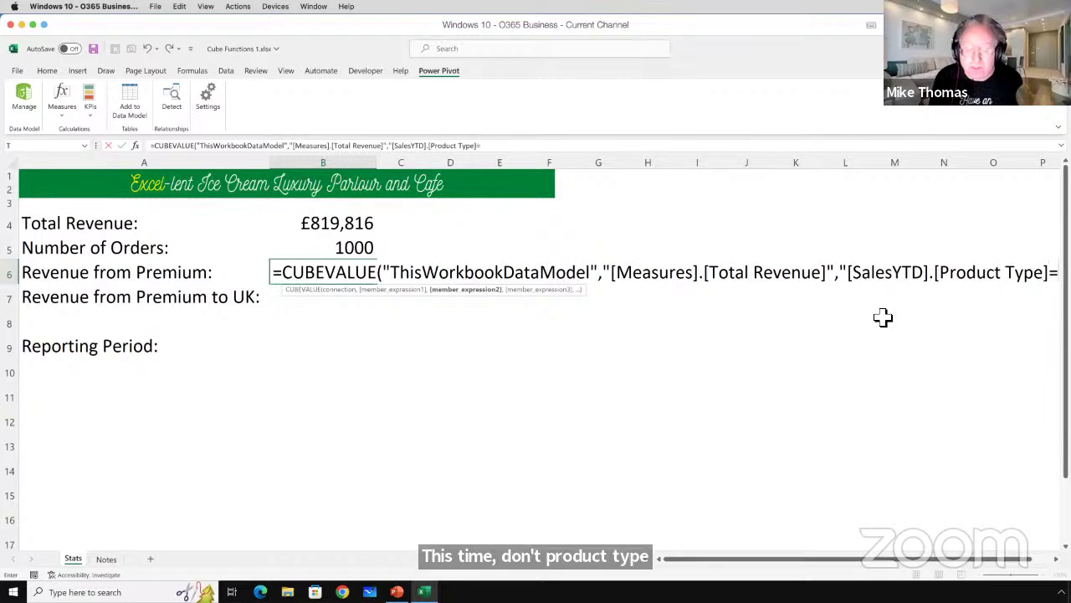
key(BackSpace)
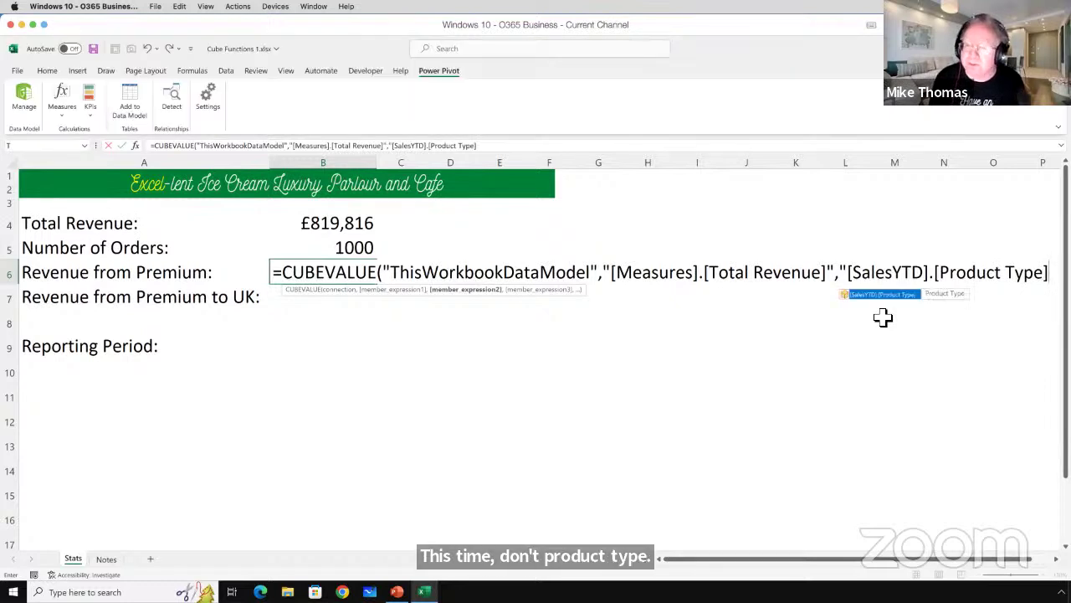
text(.)
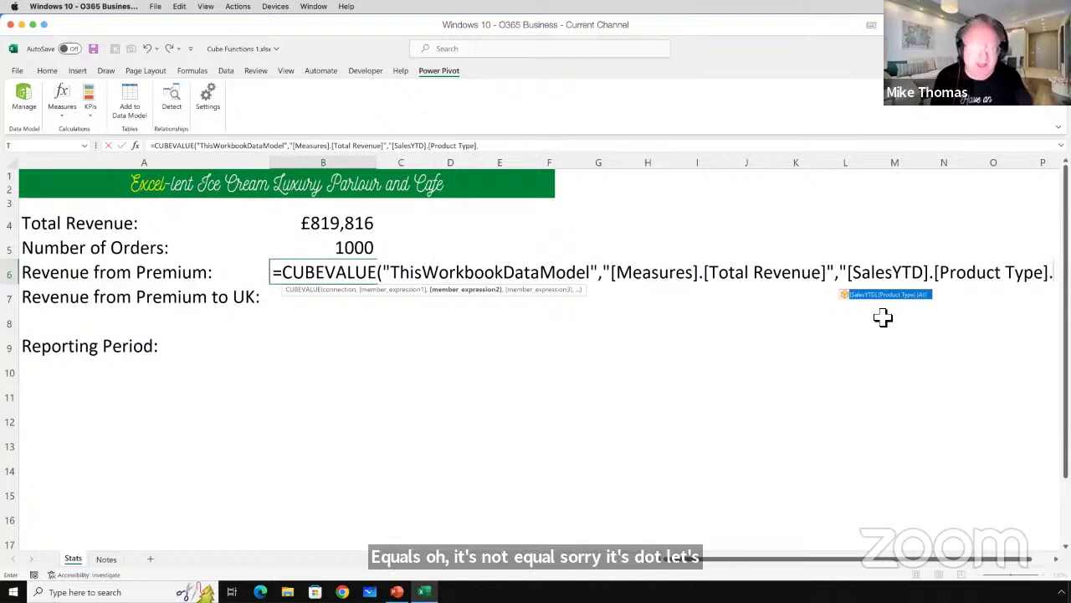
text(")
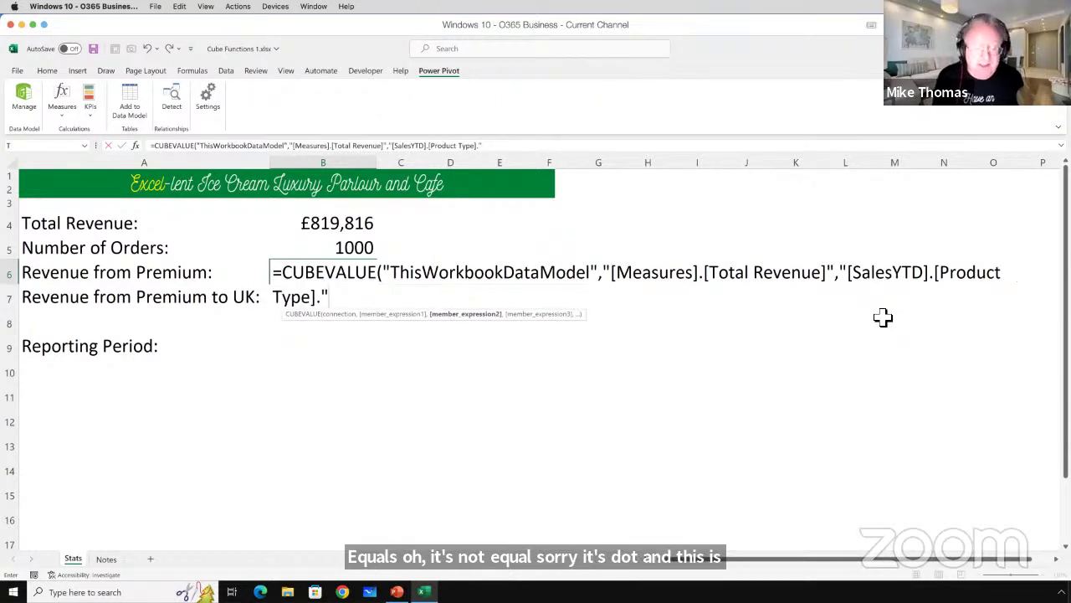
text(&)
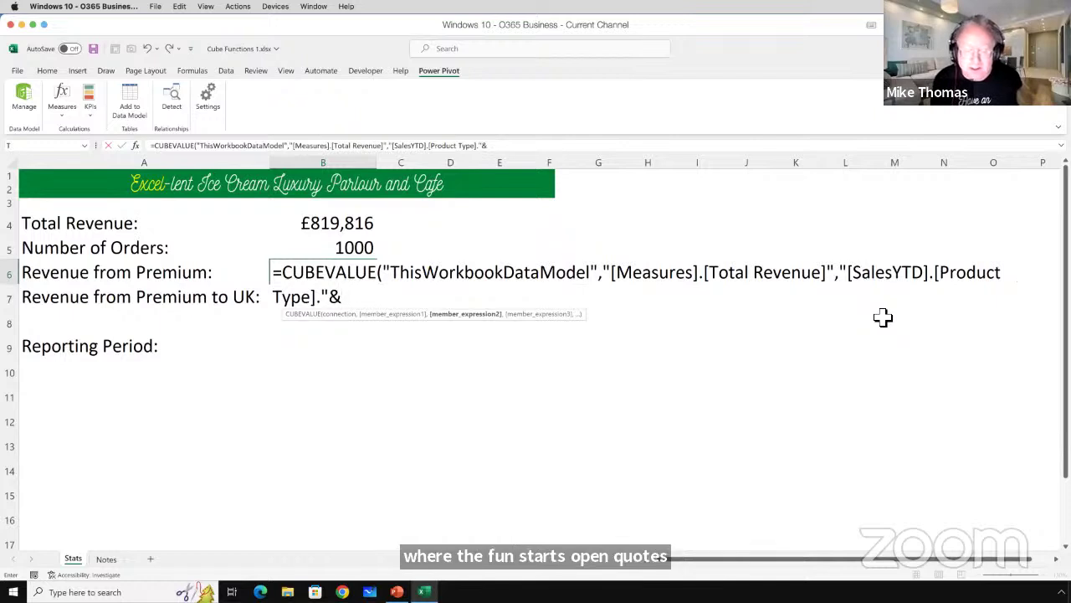
text(")
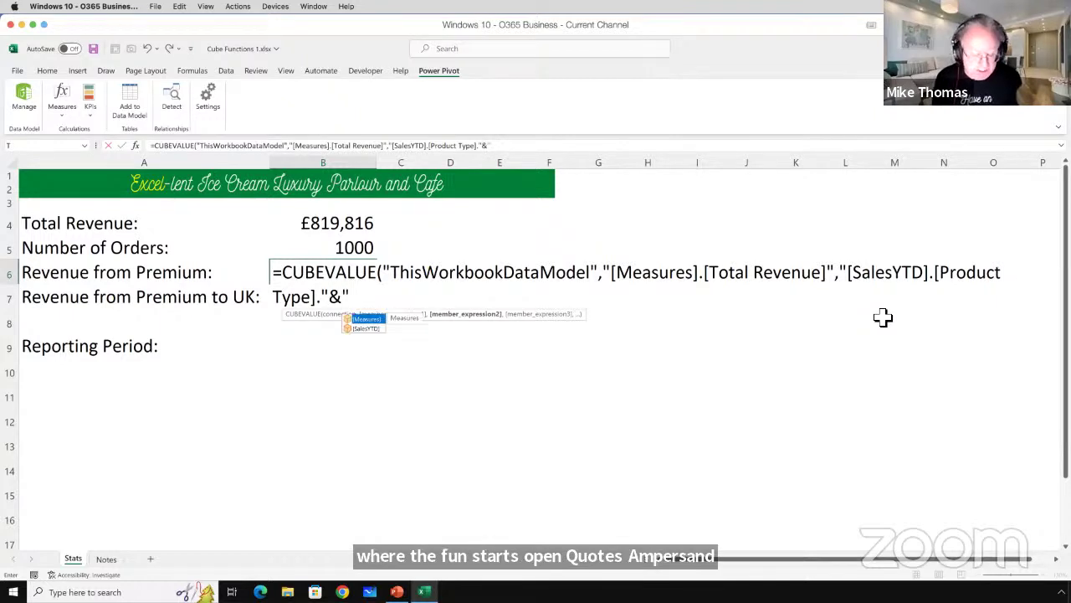
text(Prem)
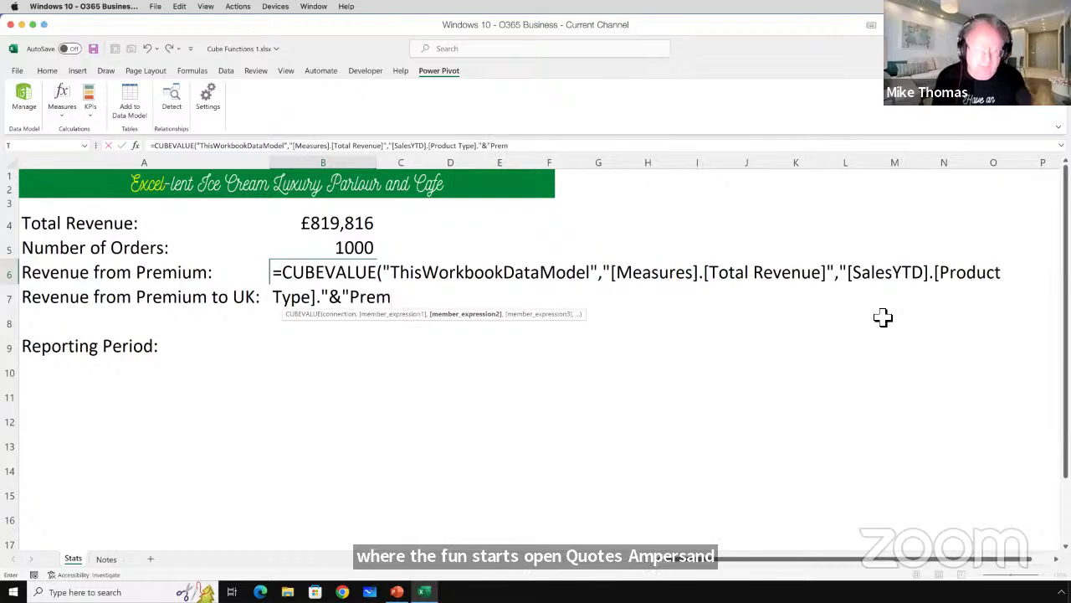
text(ium)
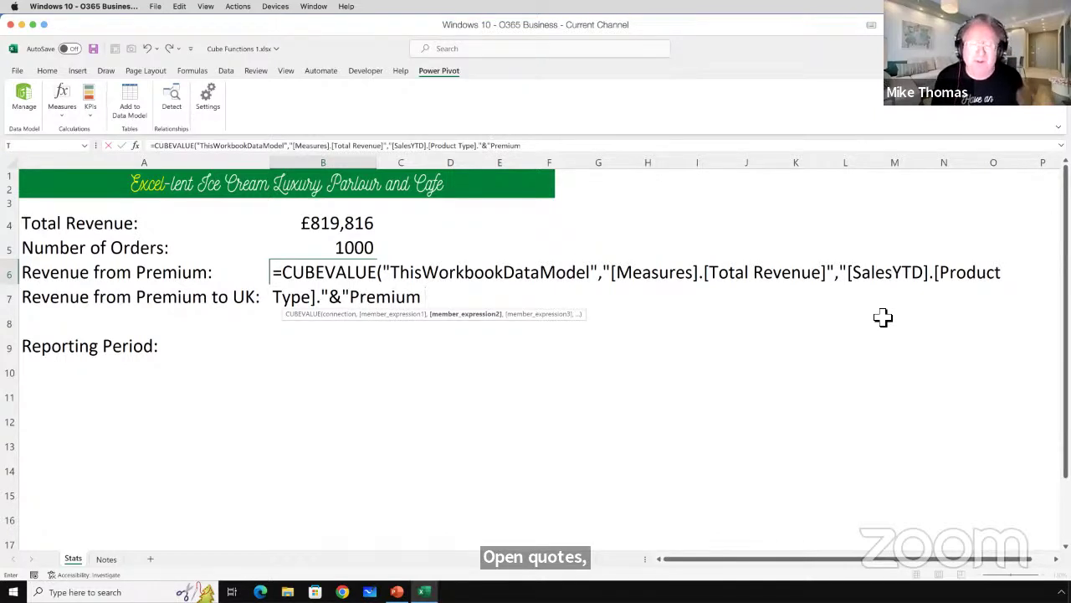
text( ")
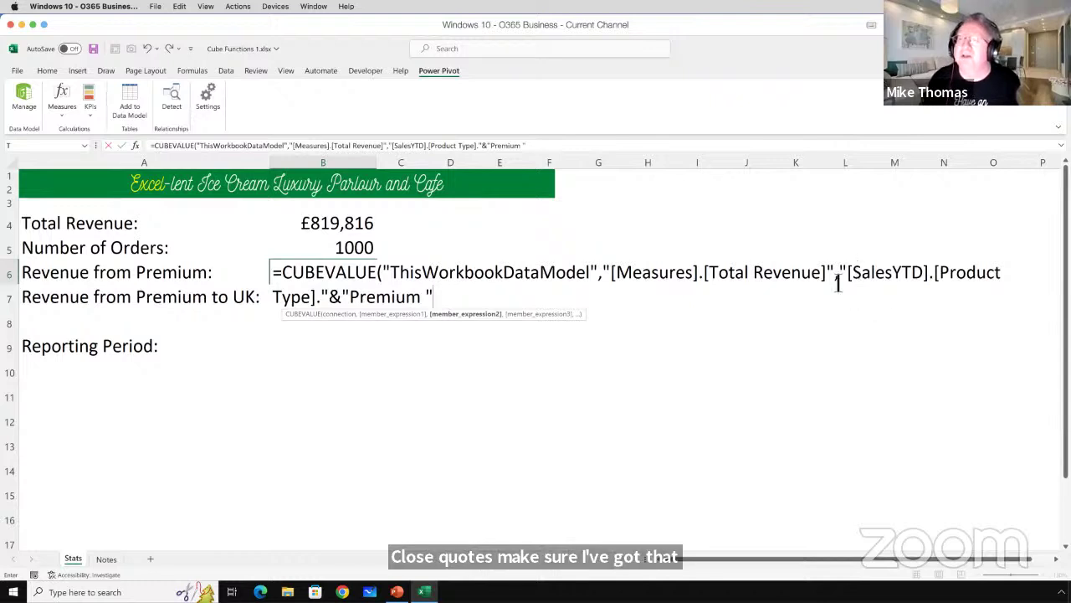
text())
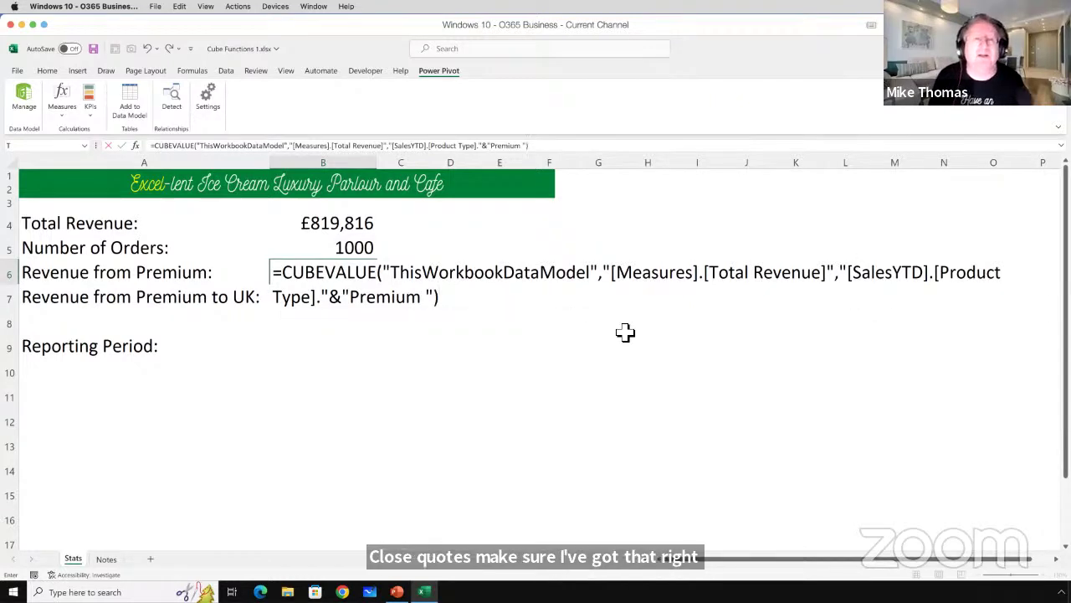
key(ctrl+Return)
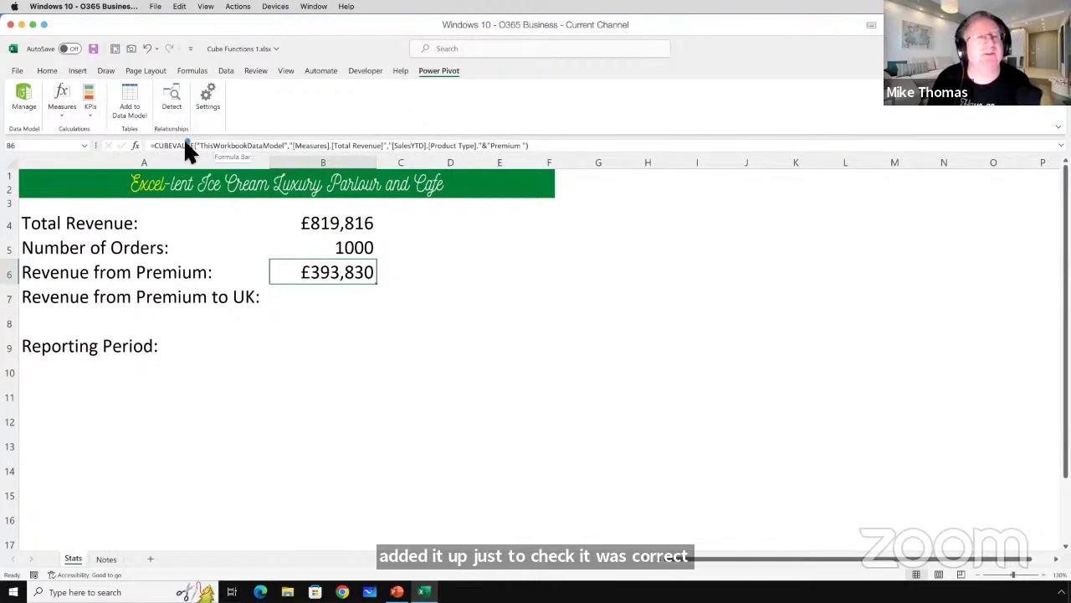
mouse_move(147, 142)
mouse_down()
mouse_move(248, 165)
mouse_move(548, 168)
mouse_move(545, 139)
mouse_move(418, 127)
mouse_move(155, 134)
mouse_up()
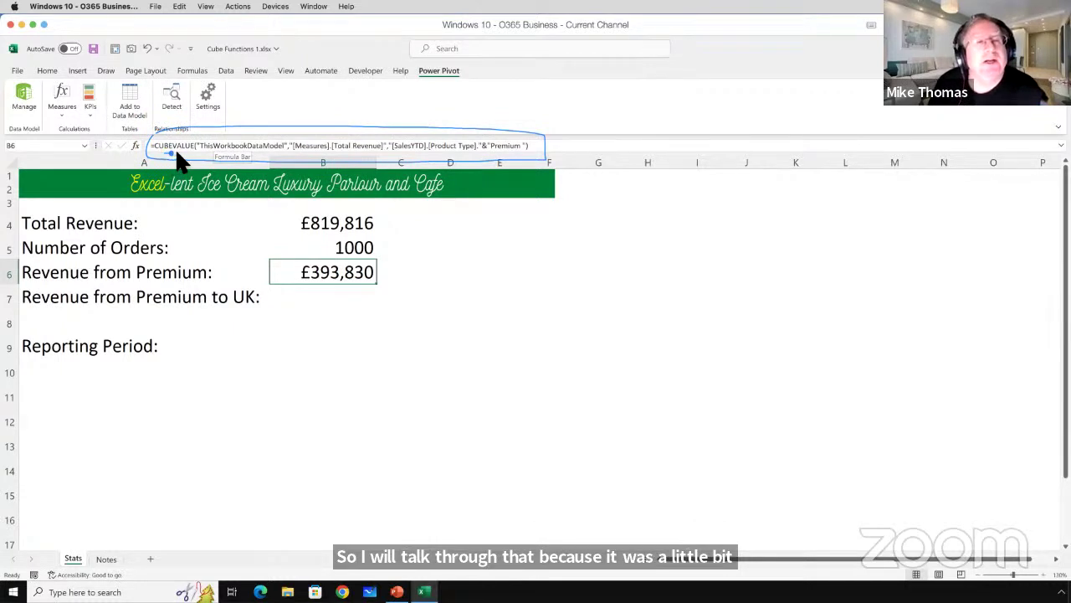
drag(177, 154, 199, 155)
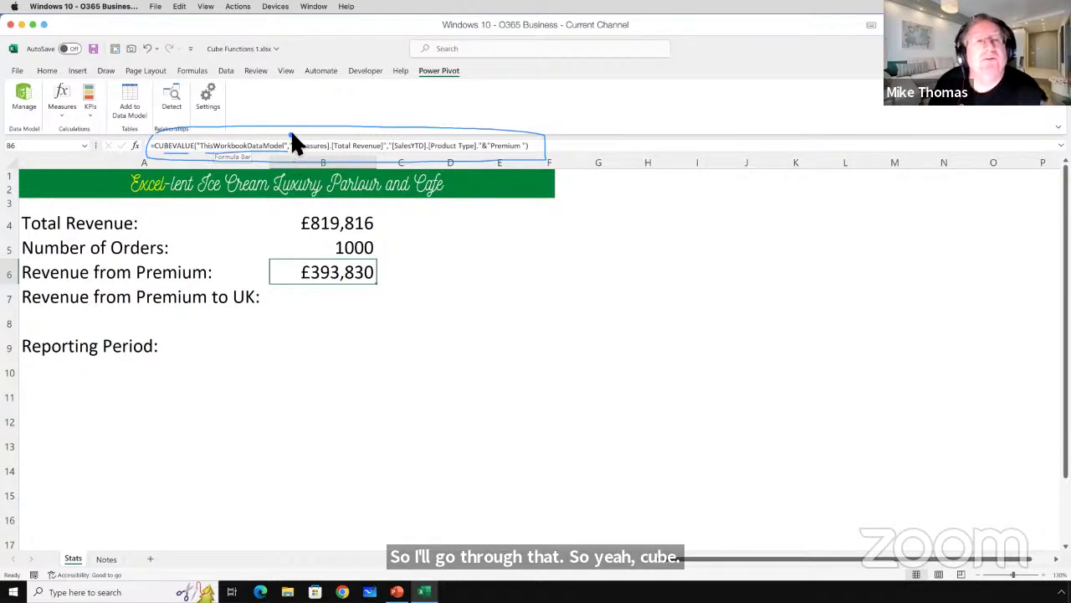
mouse_move(290, 141)
mouse_down()
mouse_move(293, 156)
mouse_move(387, 151)
mouse_up()
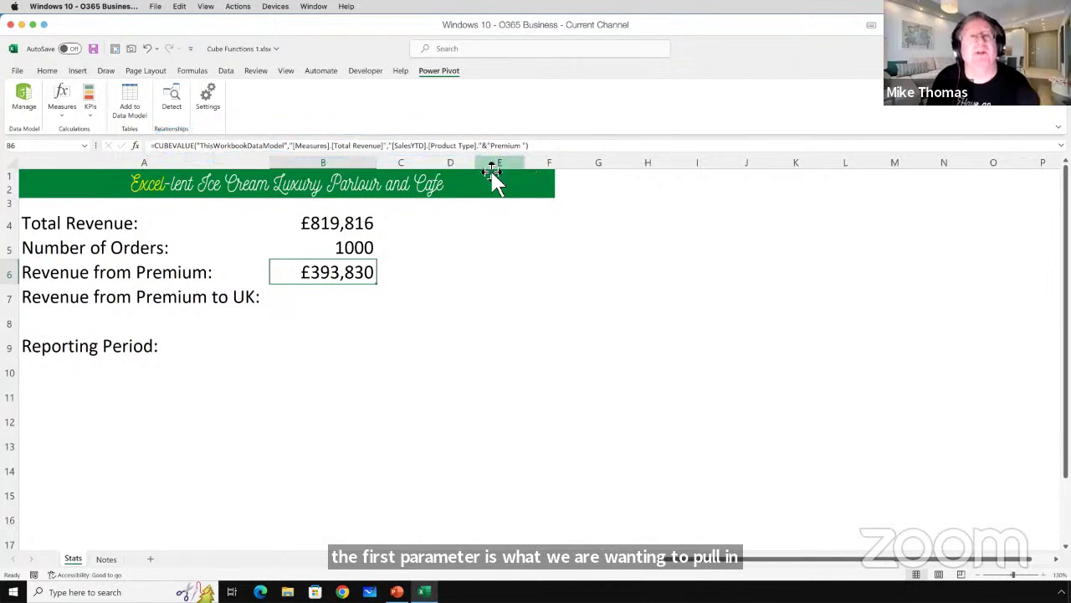
Delete the trailing space after "Premium" in the B6 formula and confirm it.
click(388, 148)
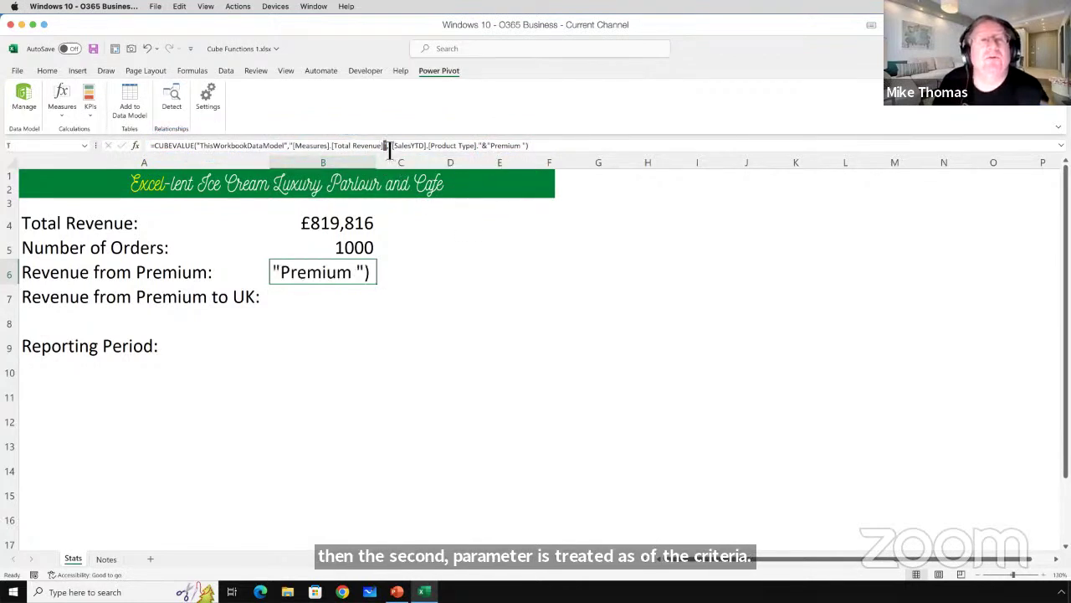
click(388, 148)
click(294, 149)
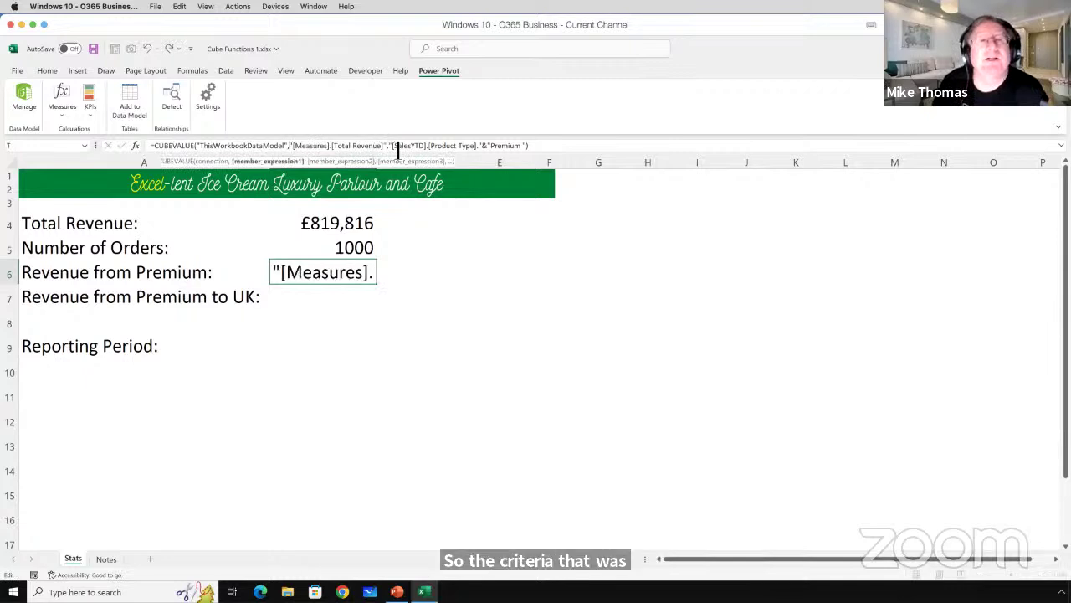
click(392, 148)
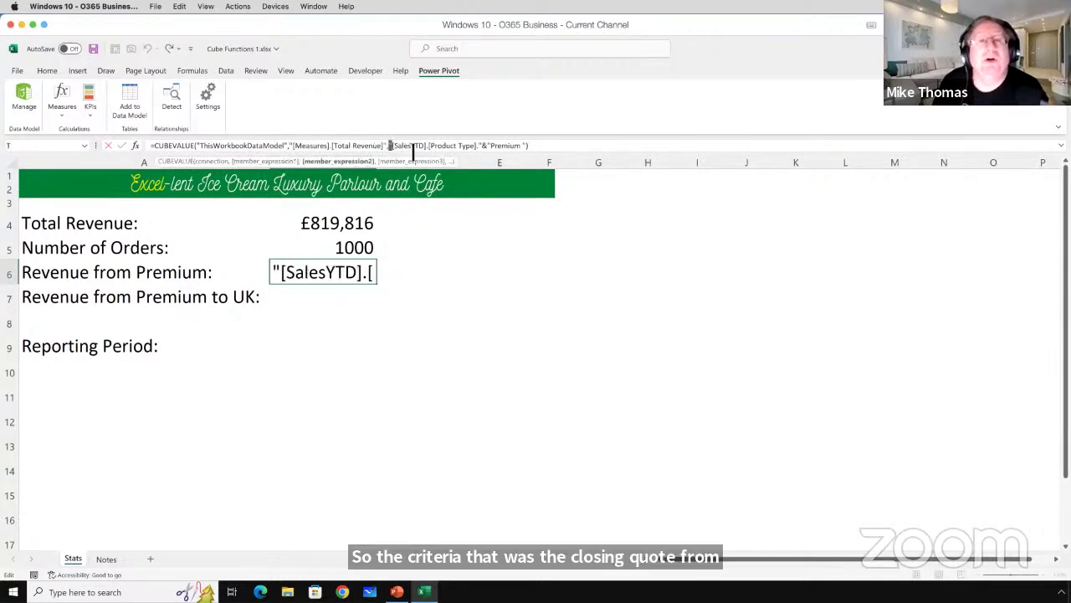
click(483, 148)
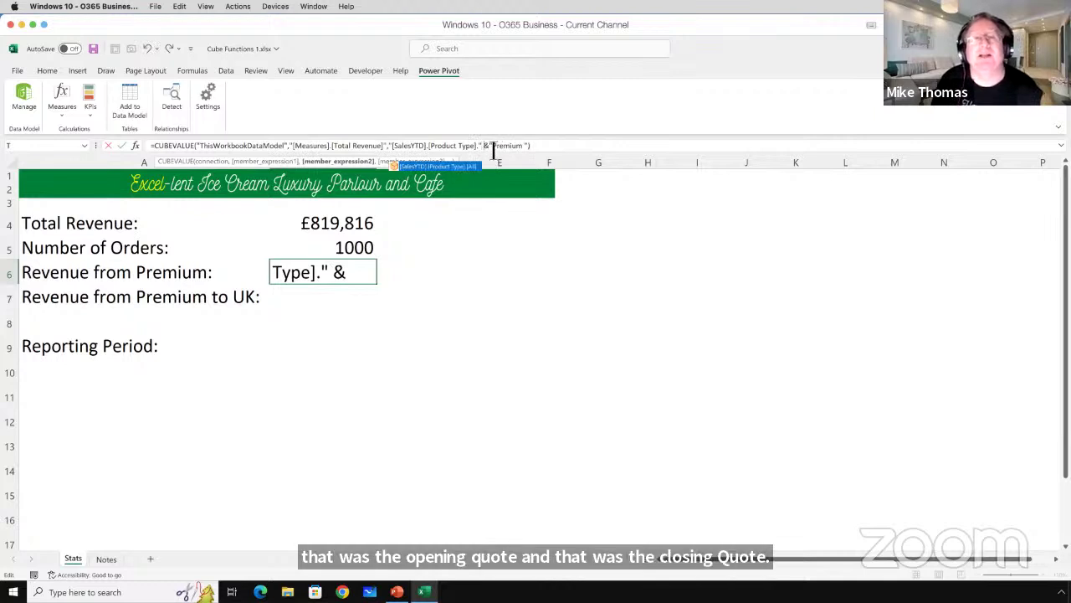
click(525, 148)
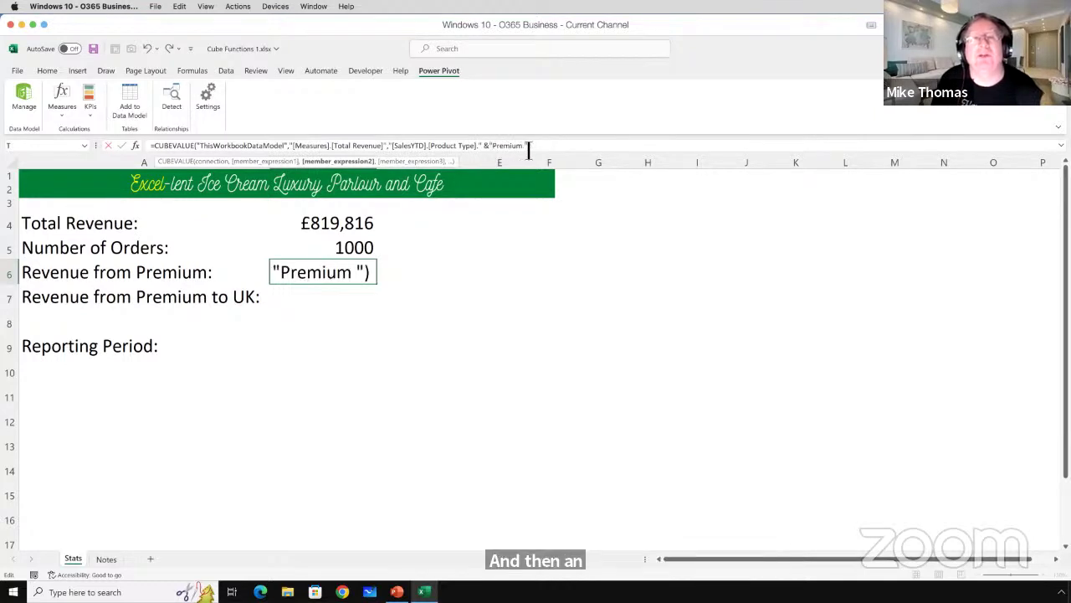
key(BackSpace)
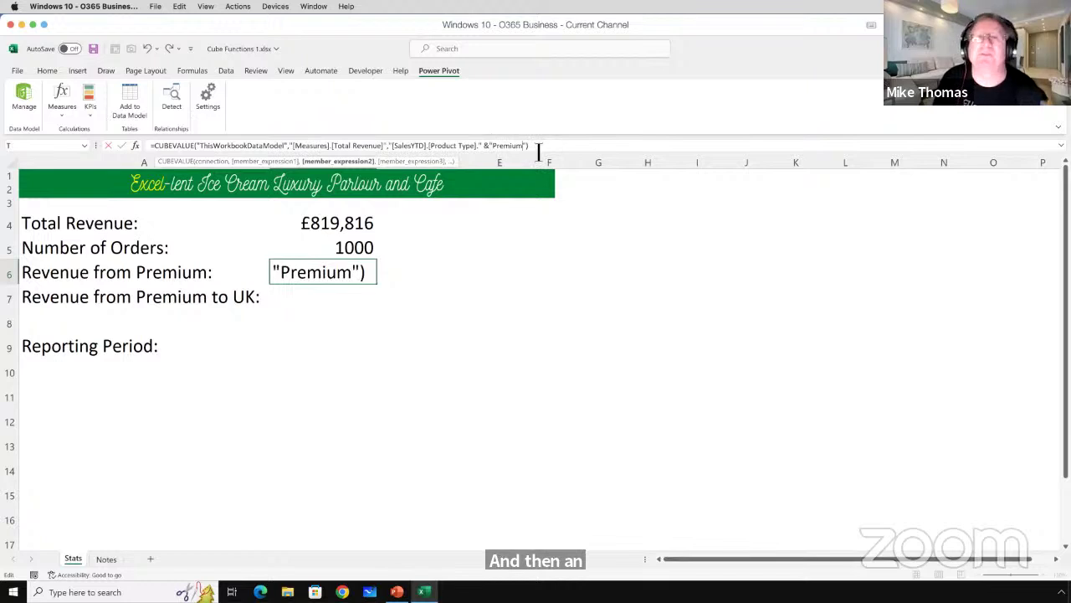
key(Return)
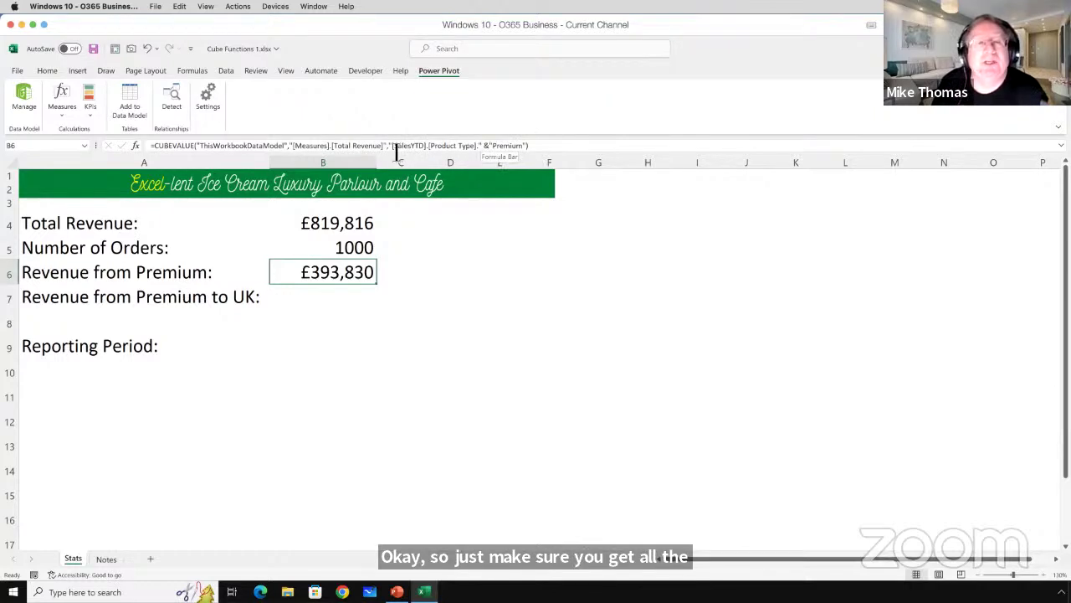
Check the [SalesYTD].[Product Type]. reference and reconfirm the unchanged formula, still showing £393,830.
drag(394, 154, 488, 149)
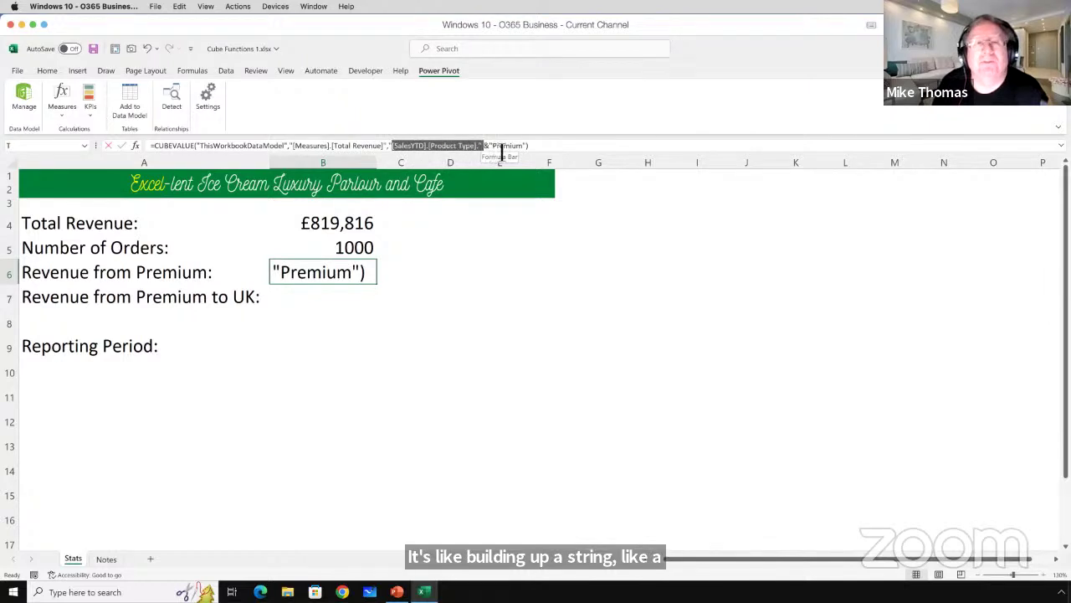
click(545, 149)
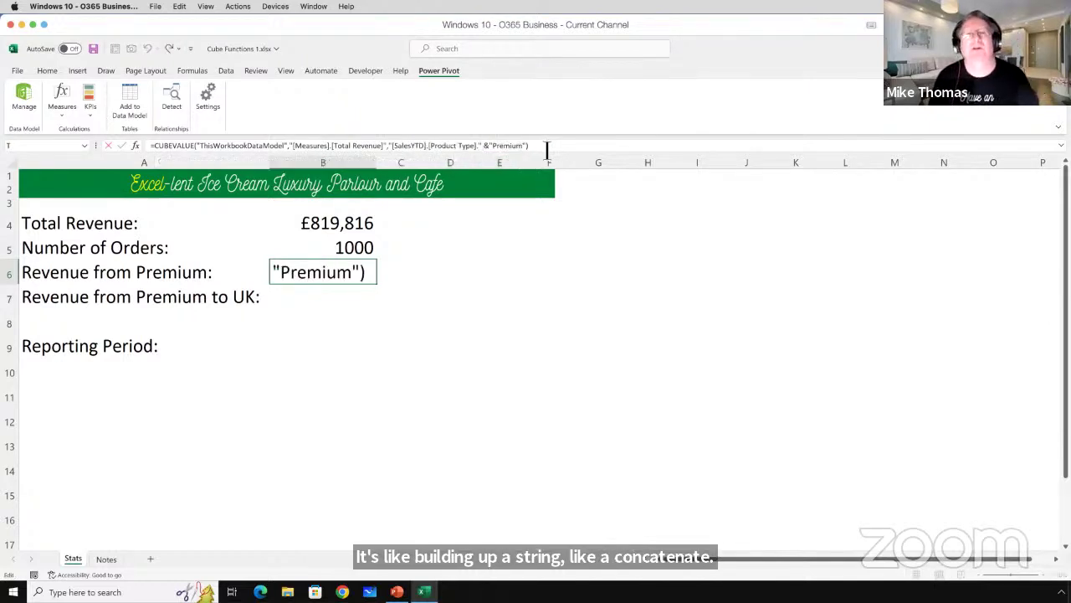
key(ctrl+Return)
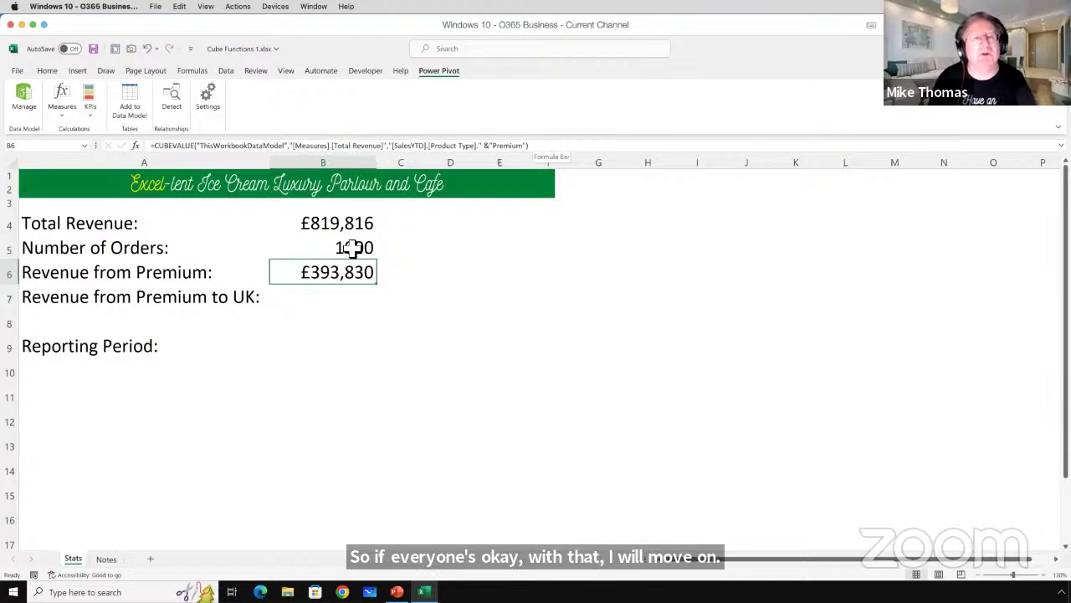
click(329, 294)
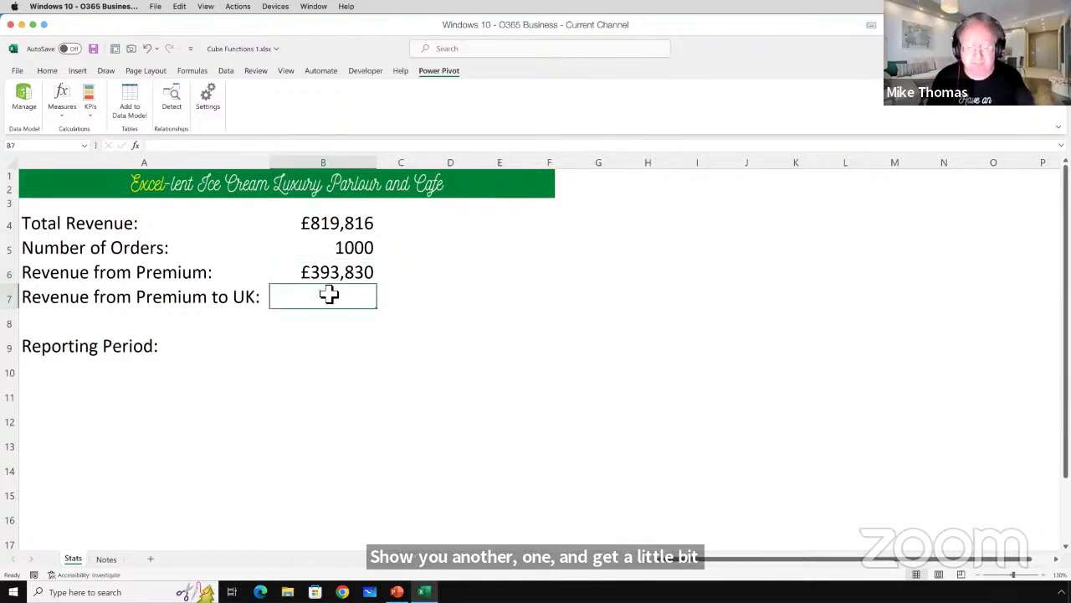
text(=cu)
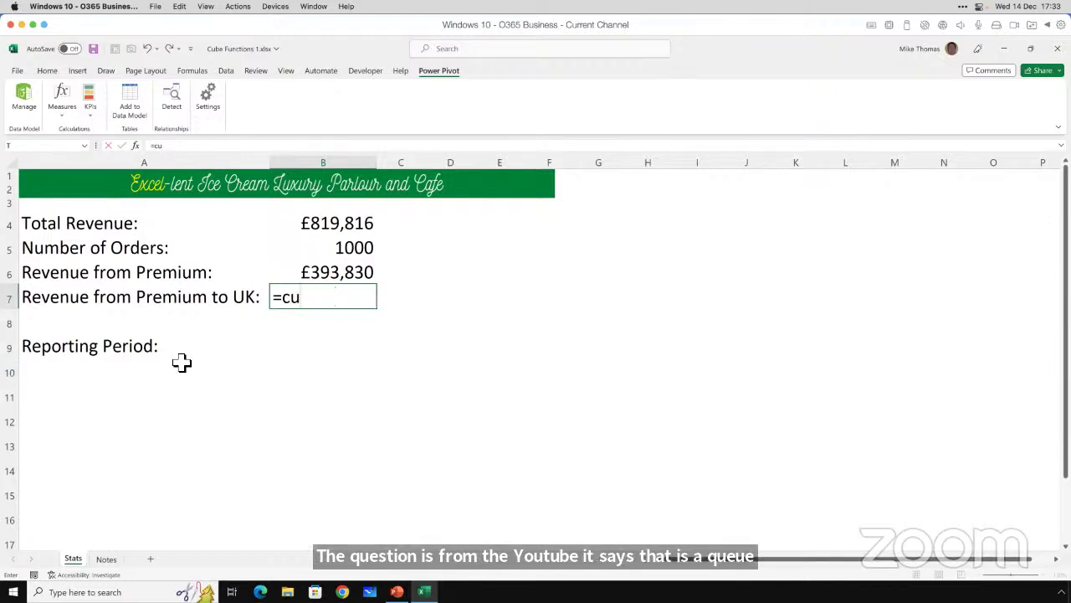
key(Escape)
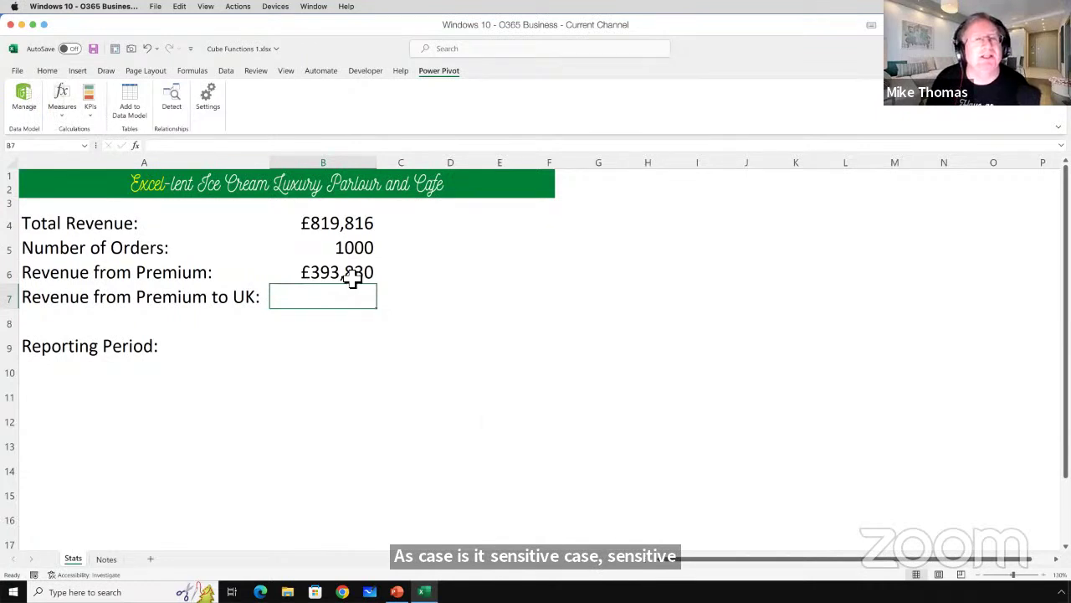
click(350, 275)
click(308, 146)
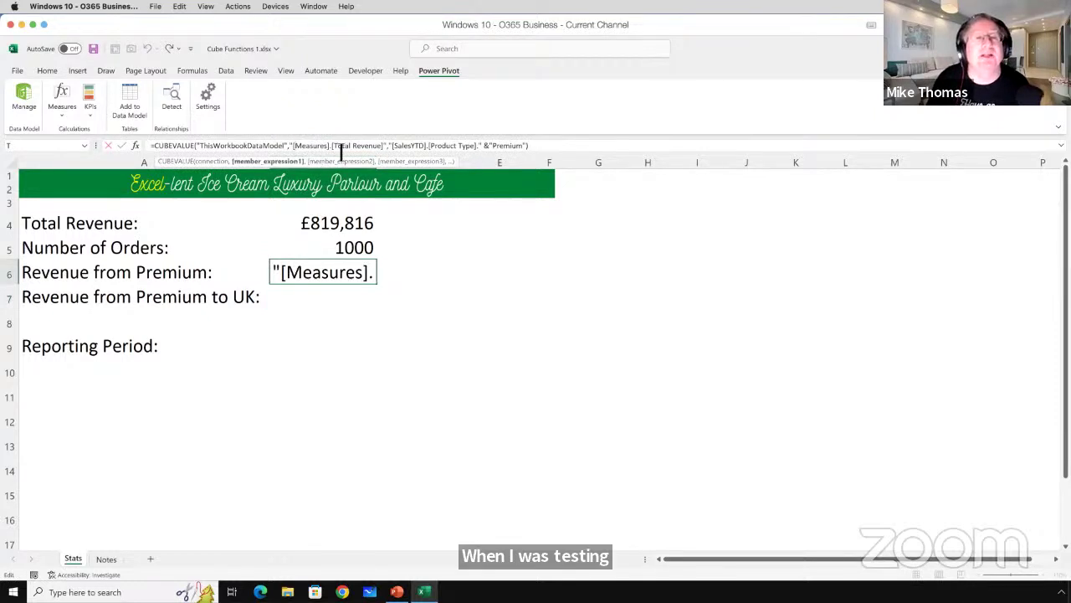
click(342, 156)
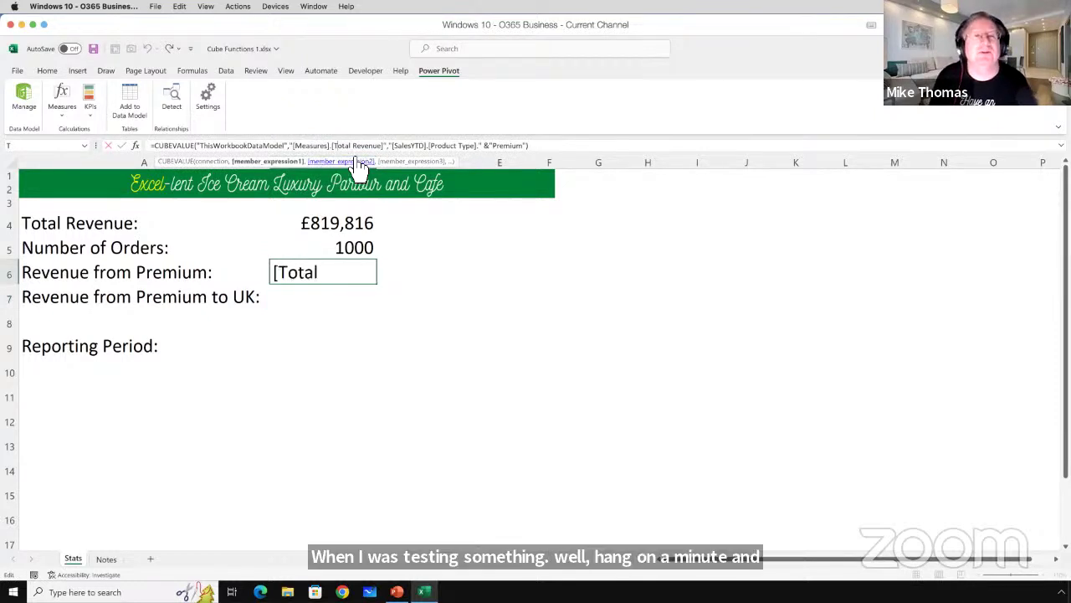
key(BackSpace)
text(t)
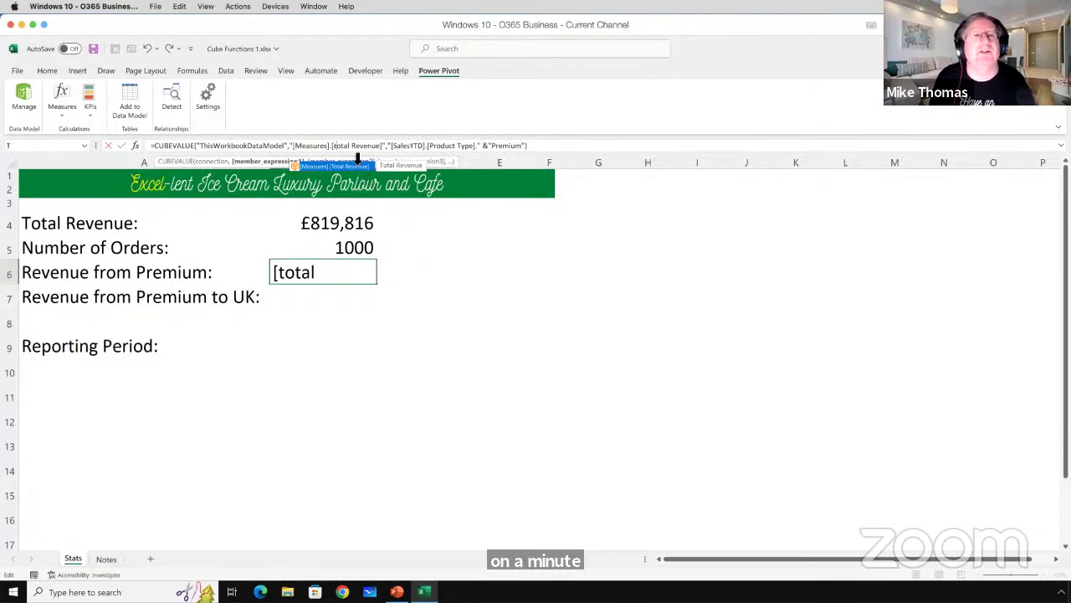
key(ctrl+Return)
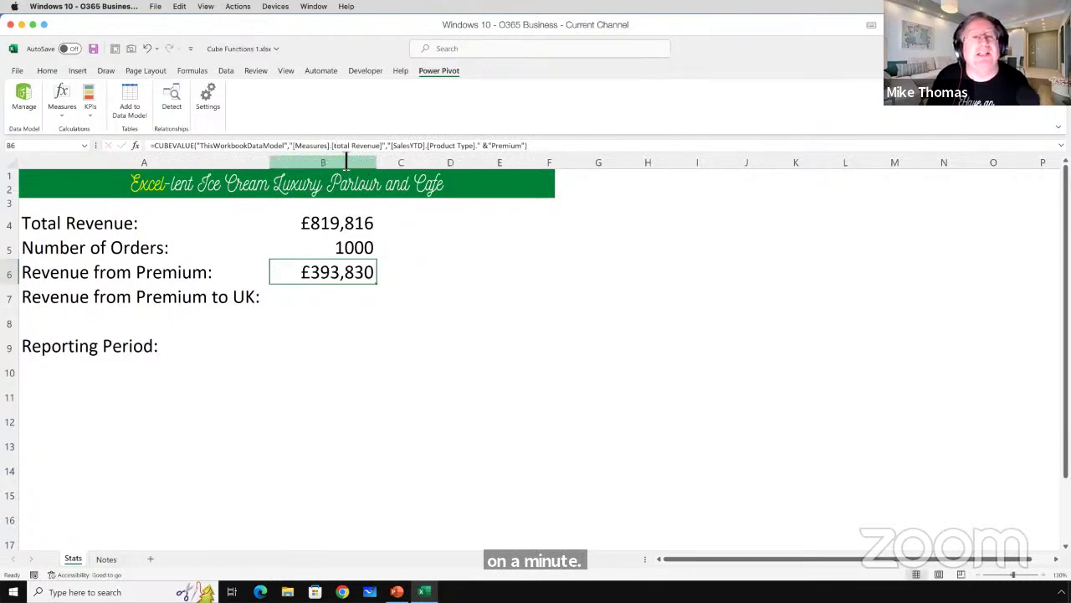
click(354, 145)
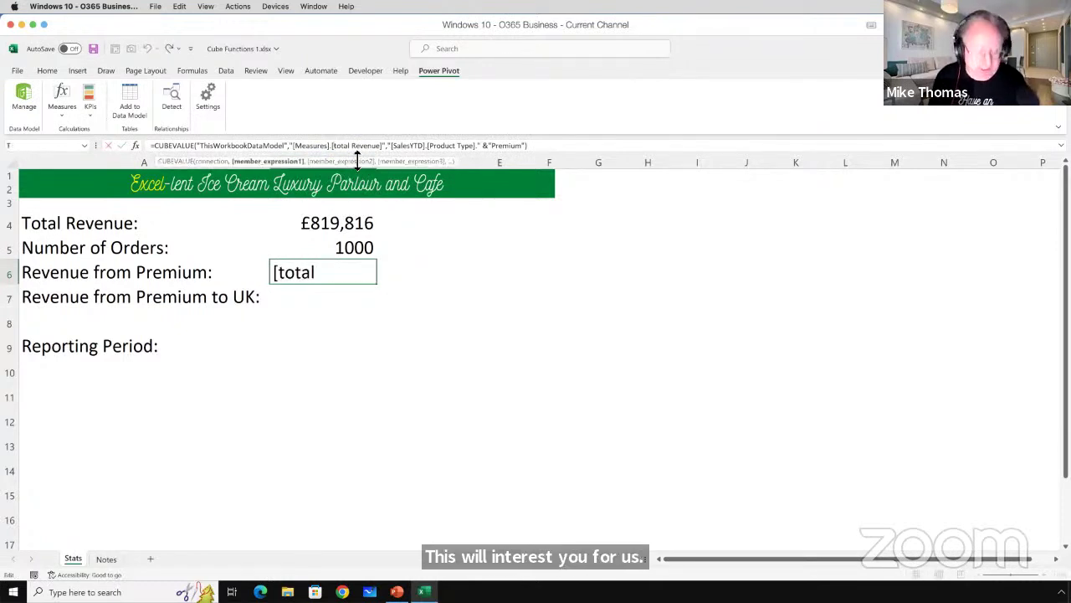
text(T)
key(Delete)
key(ctrl+Return)
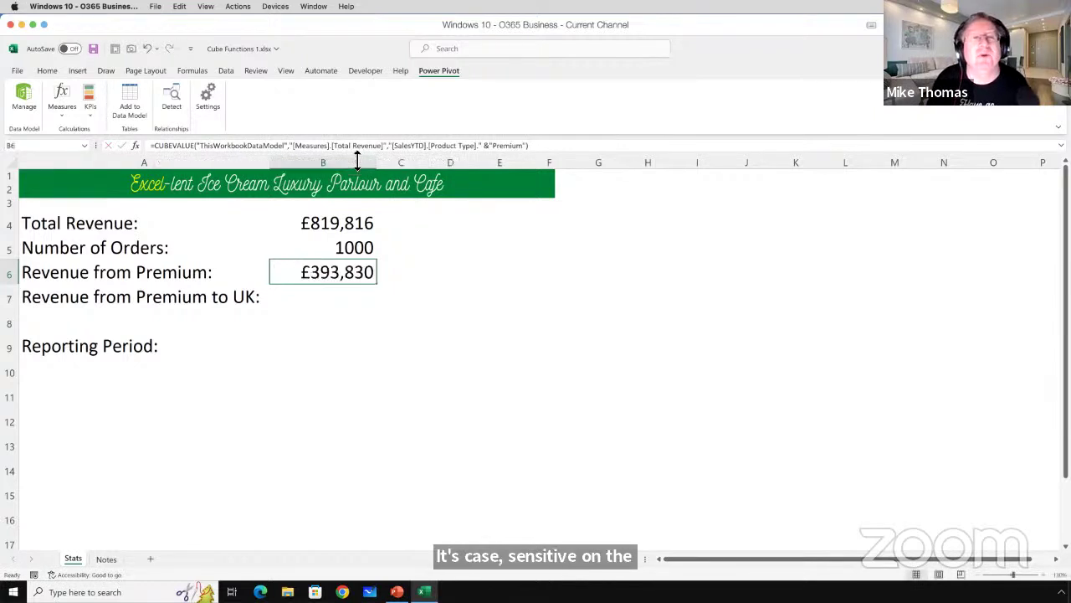
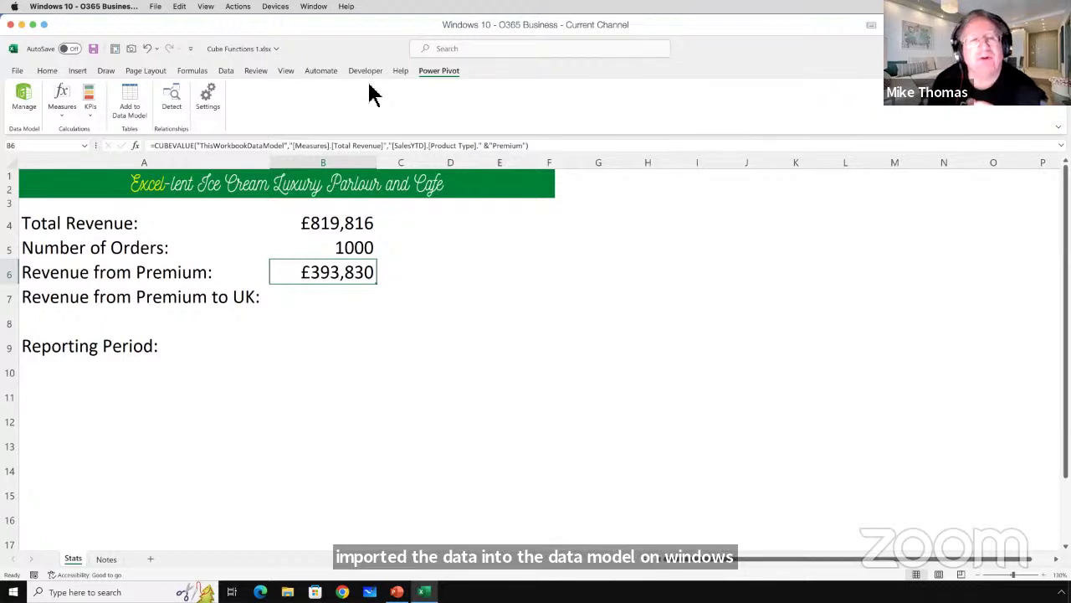
Review the Total Revenue measure and the rest of B6's CUBEVALUE formula without changing it.
drag(559, 148, 128, 150)
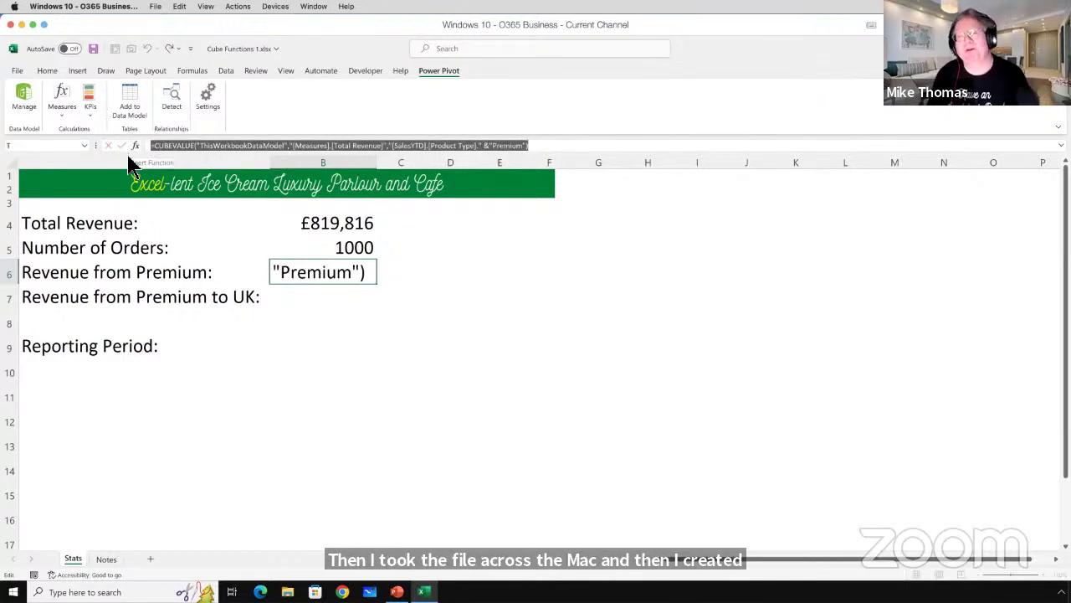
key(Escape)
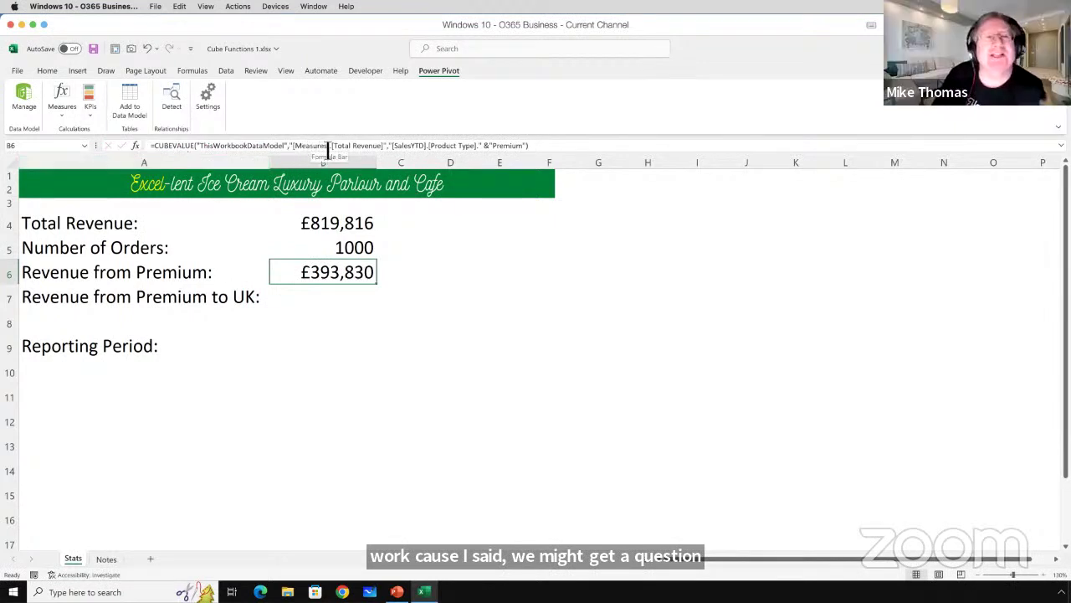
drag(334, 146, 384, 152)
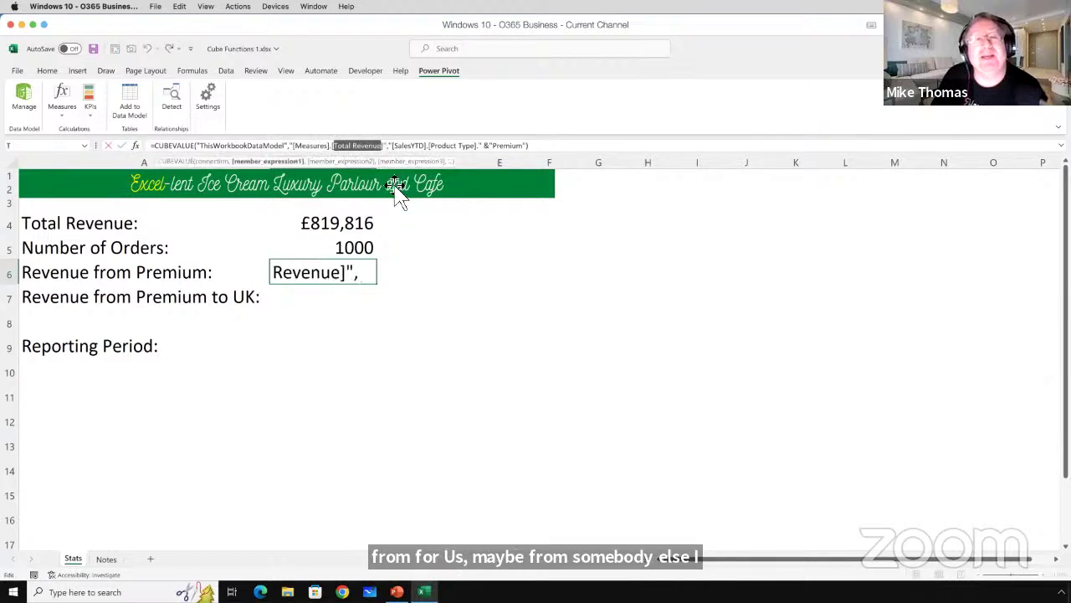
click(371, 148)
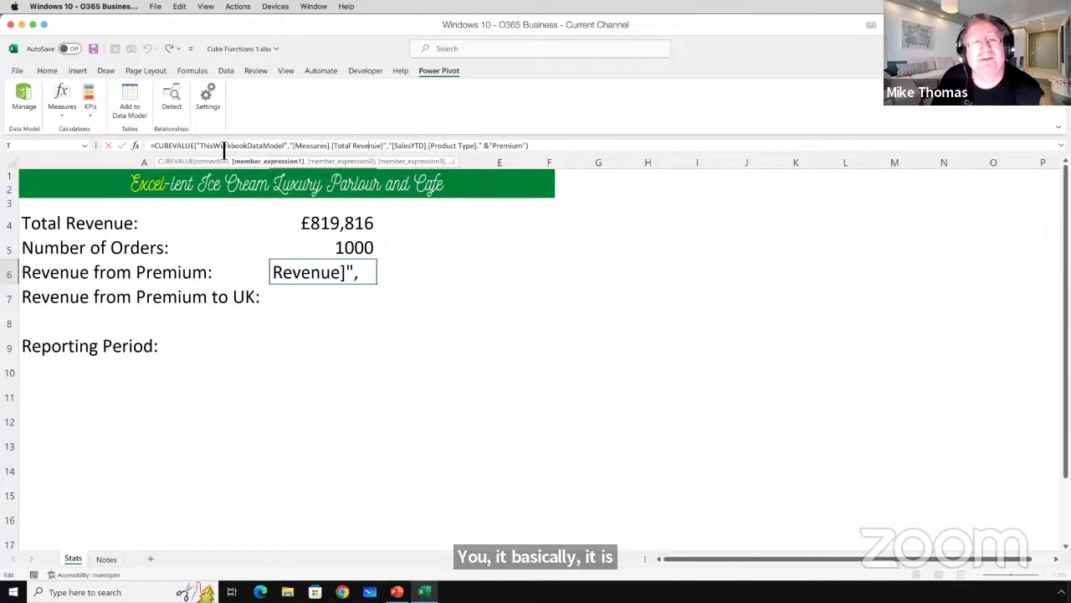
drag(156, 147, 544, 153)
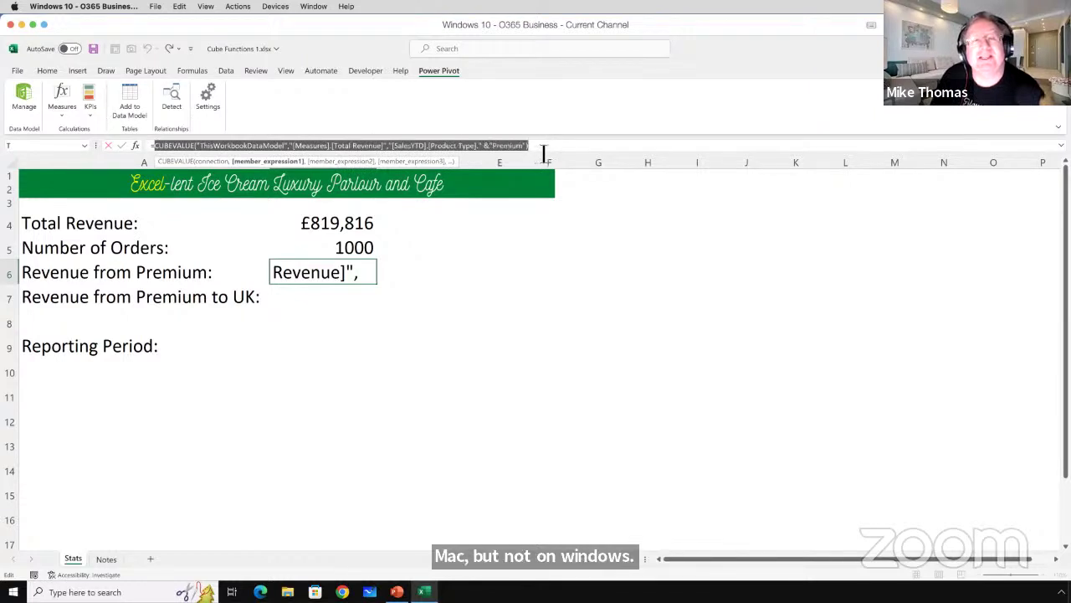
click(358, 147)
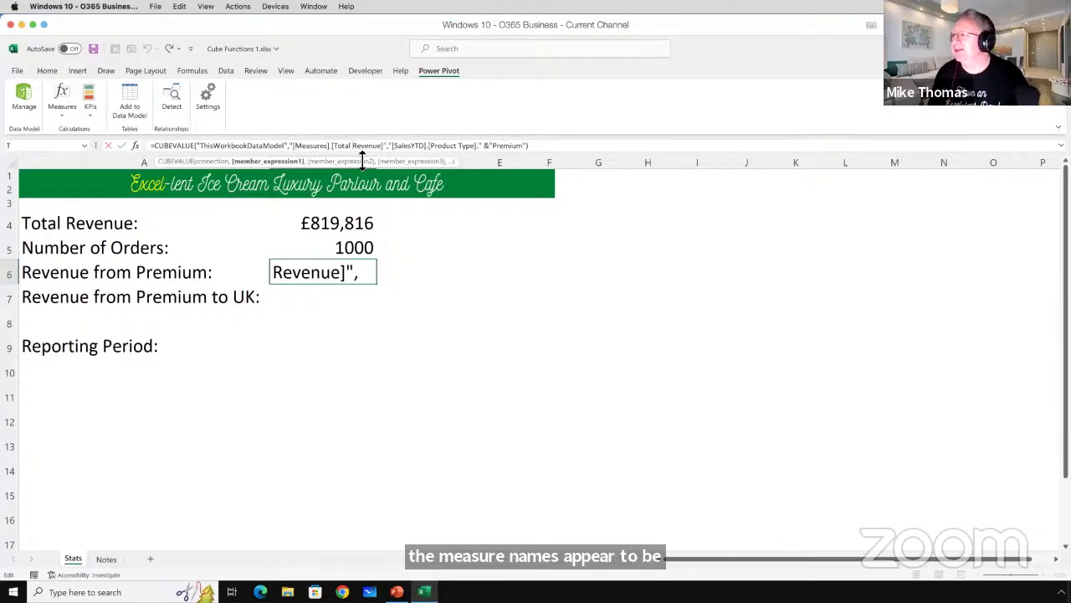
key(Return)
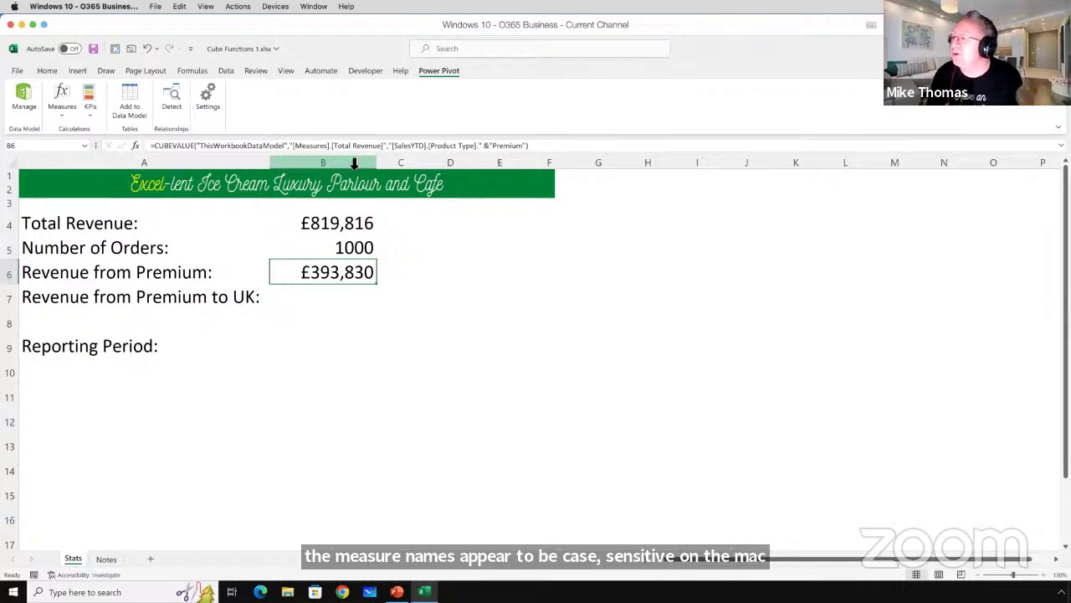
Examine B6's arguments: ThisWorkbookDataModel, [Measures].[Total Revenue] and the [SalesYTD].[Product Type] Premium criterion.
click(440, 149)
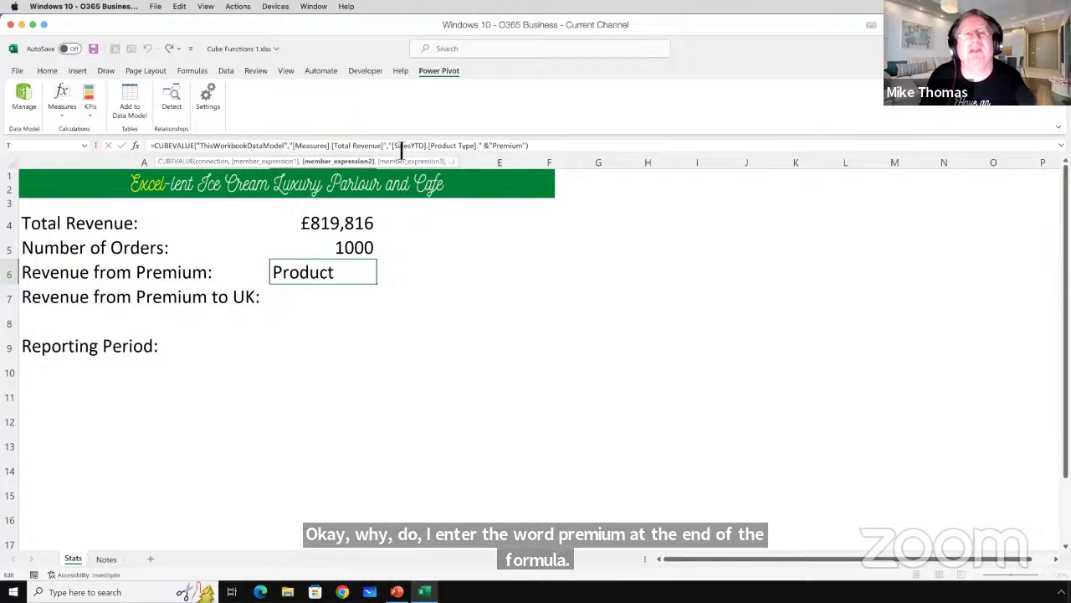
drag(391, 149, 530, 150)
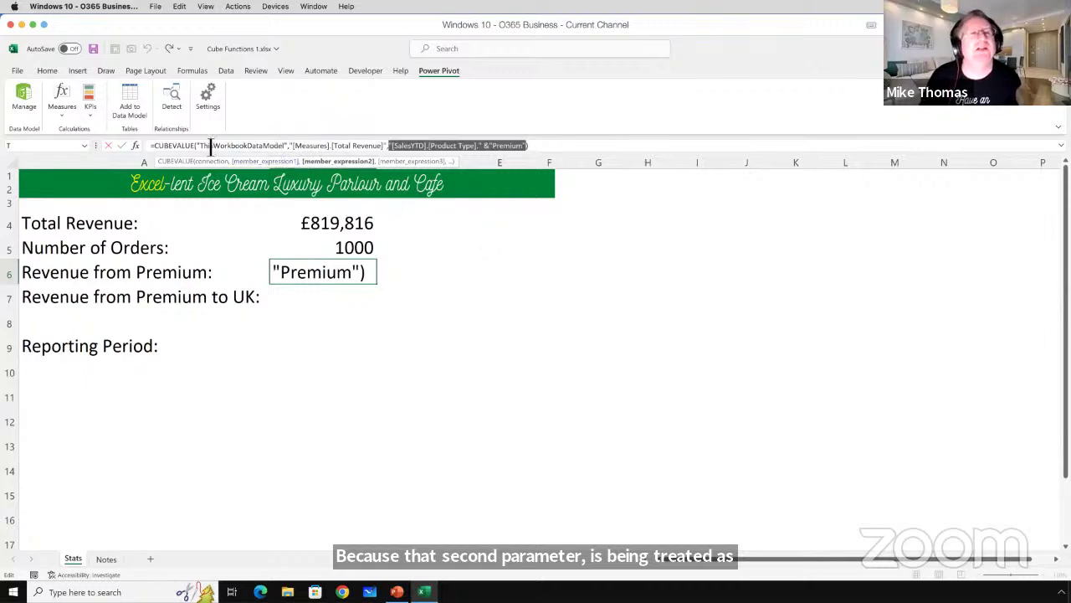
drag(197, 150, 294, 159)
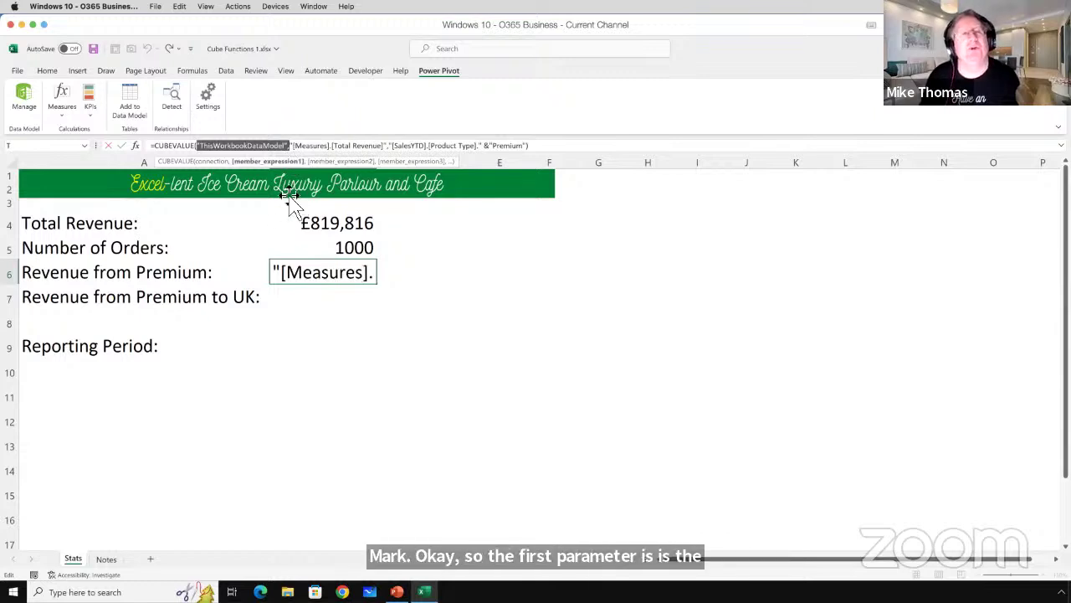
click(298, 148)
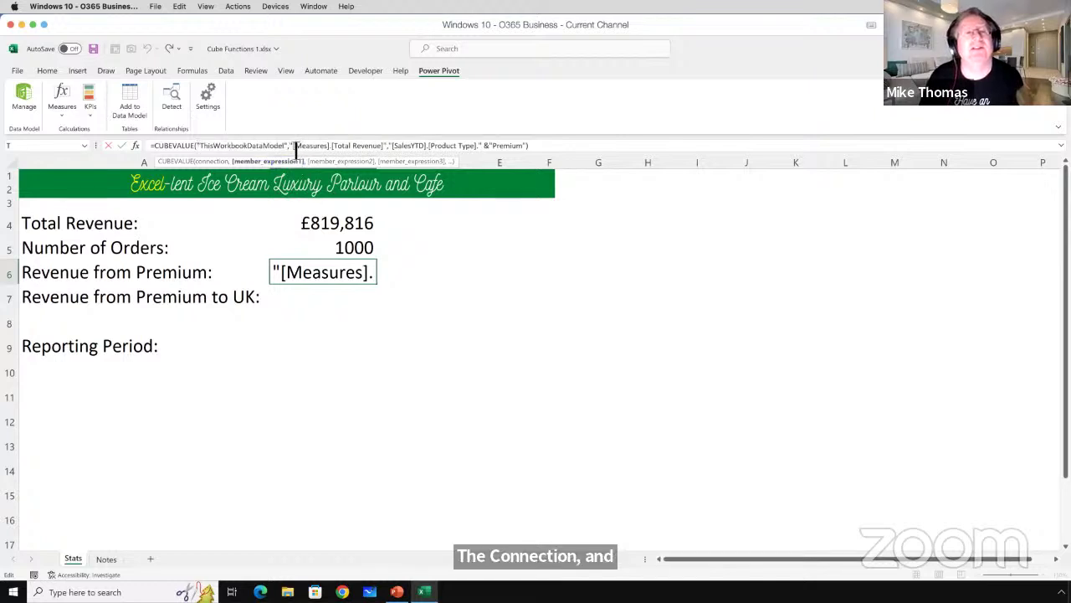
drag(299, 147, 393, 150)
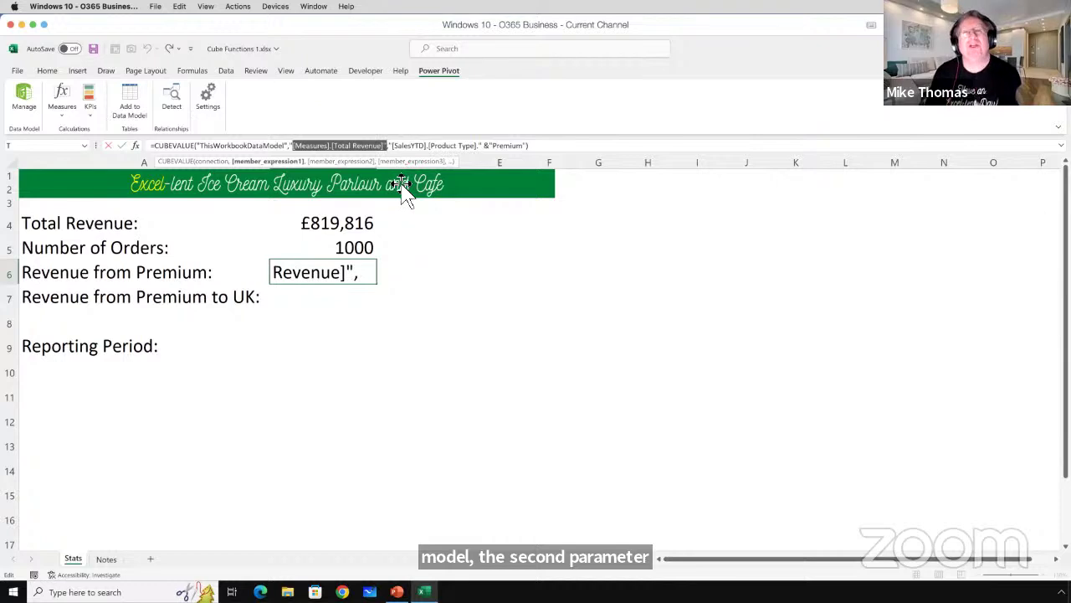
click(369, 148)
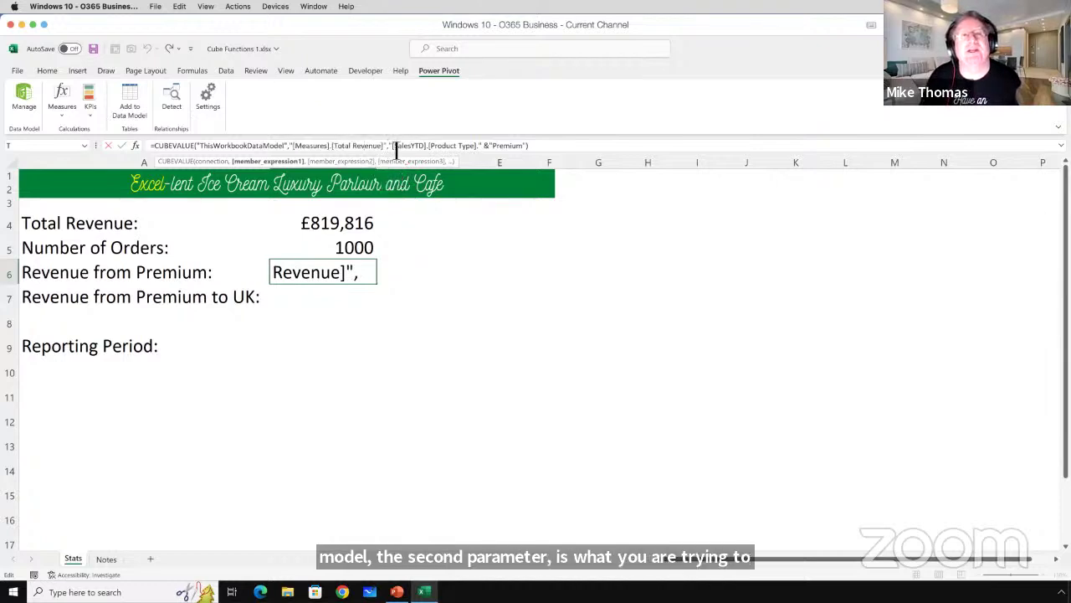
drag(397, 151, 530, 154)
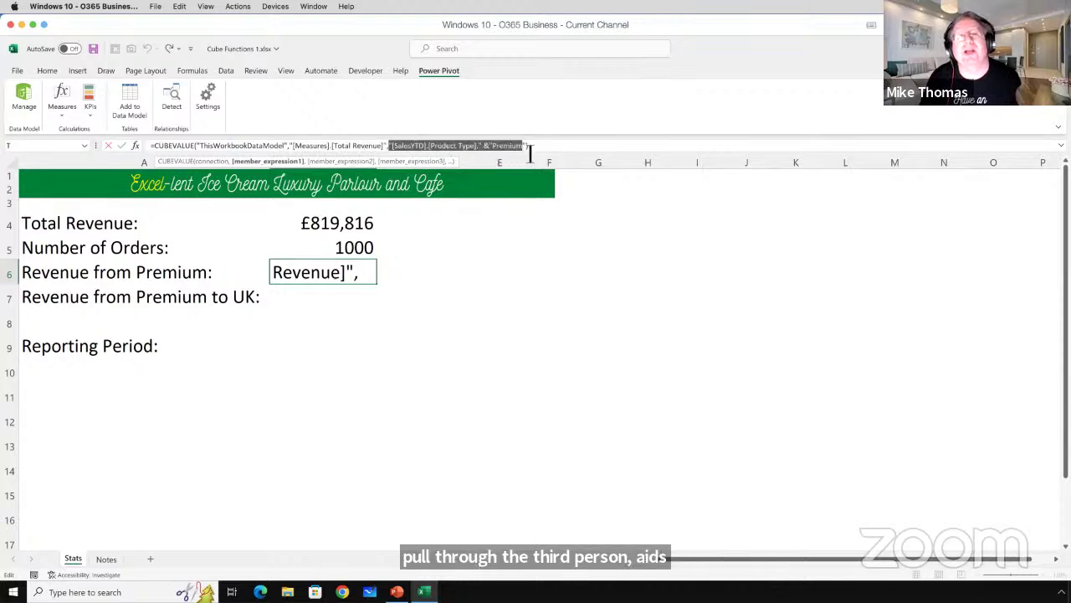
click(423, 149)
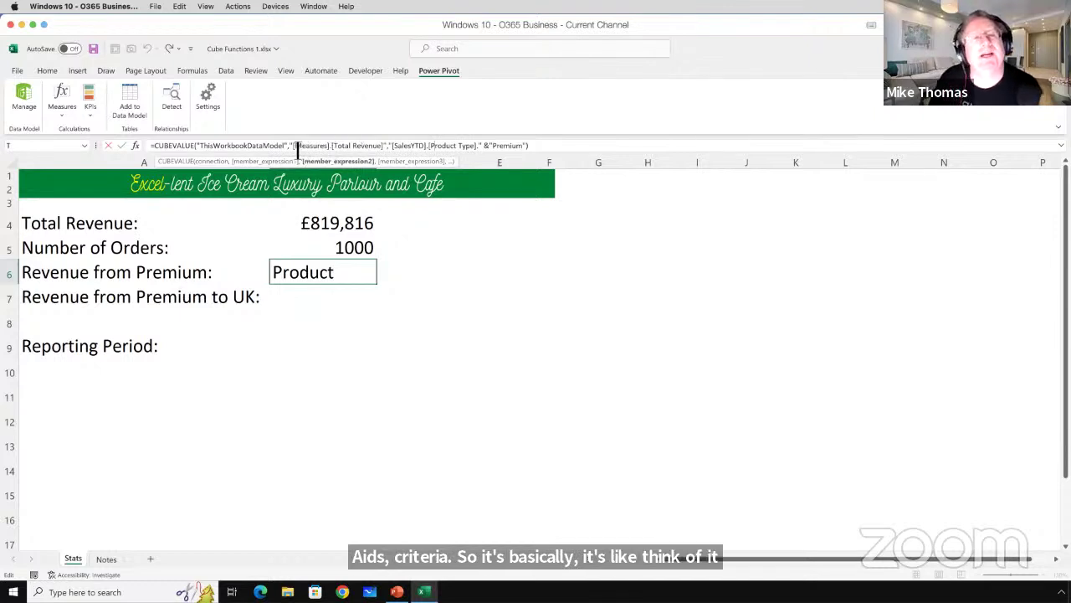
drag(291, 146, 322, 147)
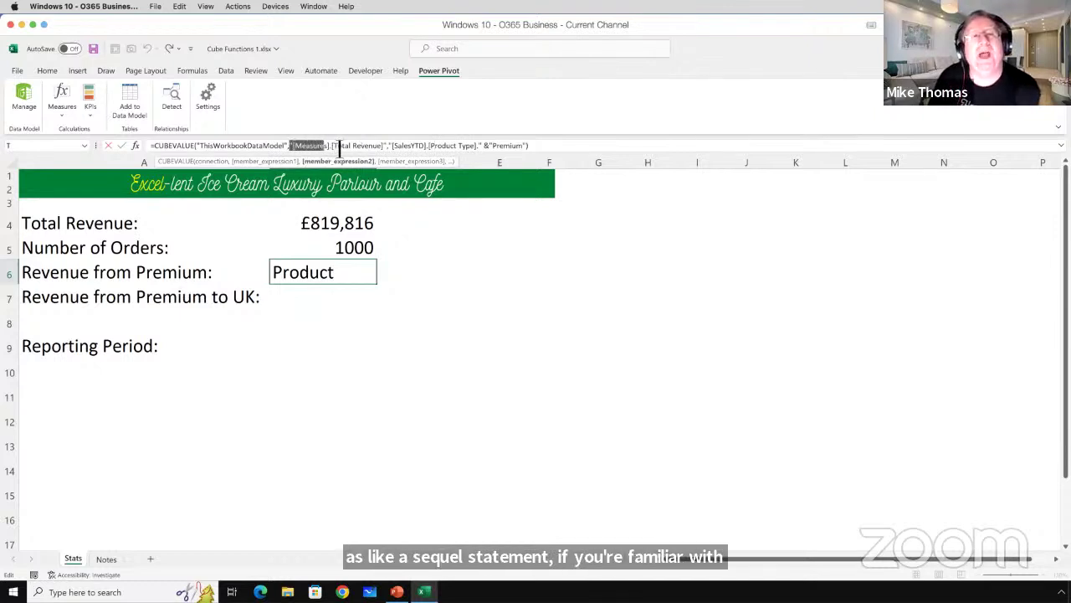
click(396, 147)
drag(394, 147, 480, 147)
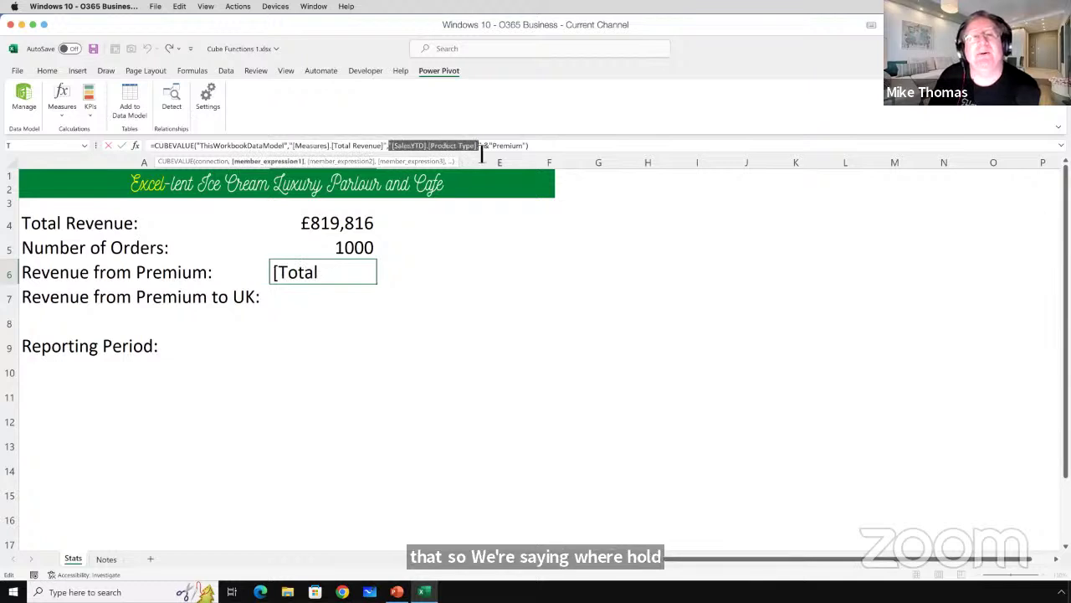
click(431, 147)
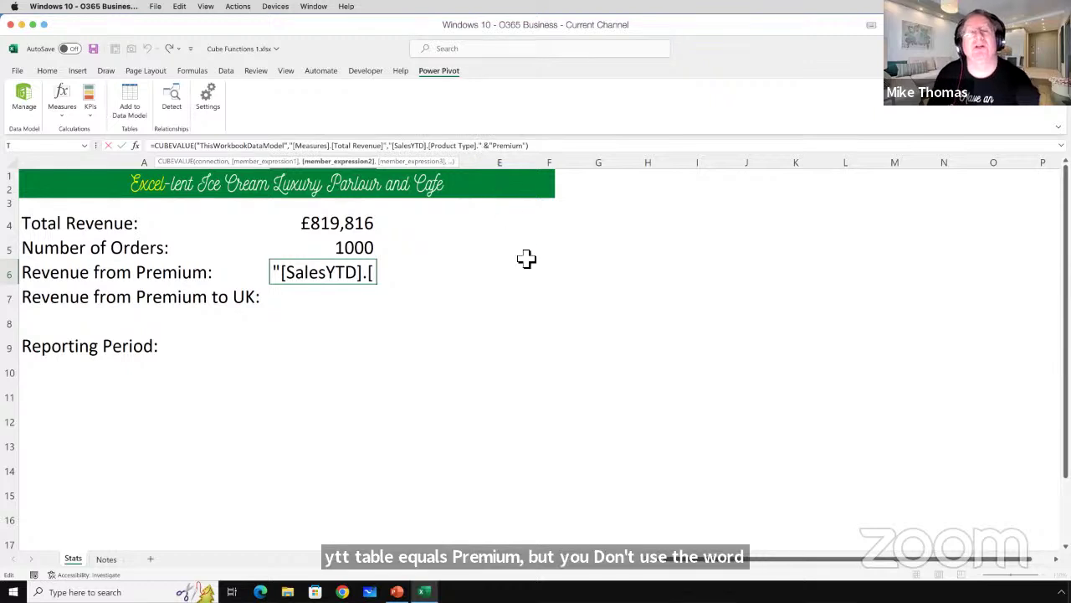
key(Escape)
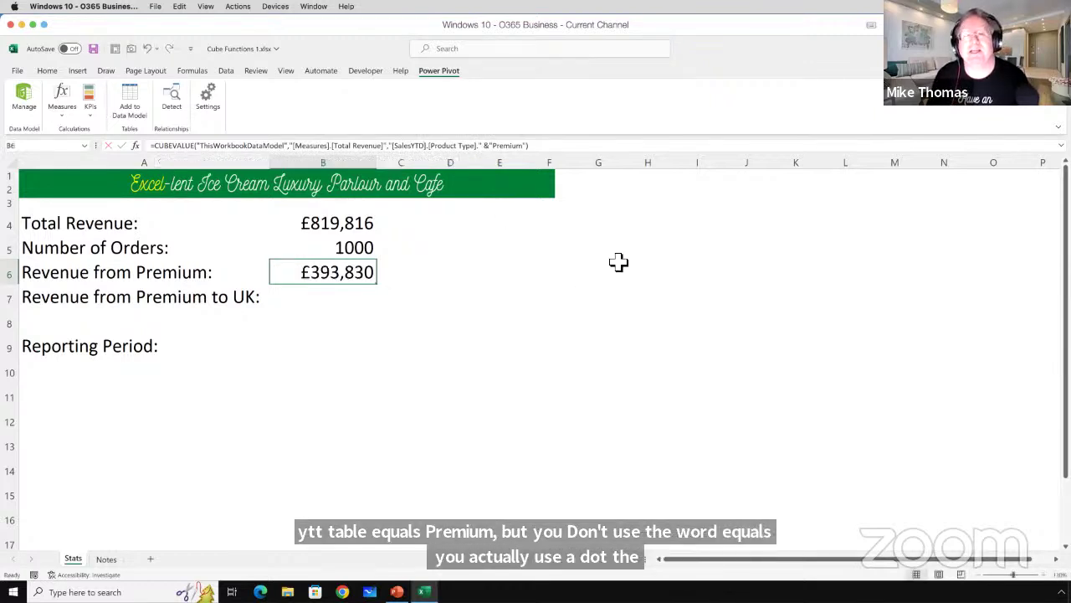
Reselect B6 and look over the [SalesYTD] table name and Premium value, leaving the formula unchanged.
click(617, 251)
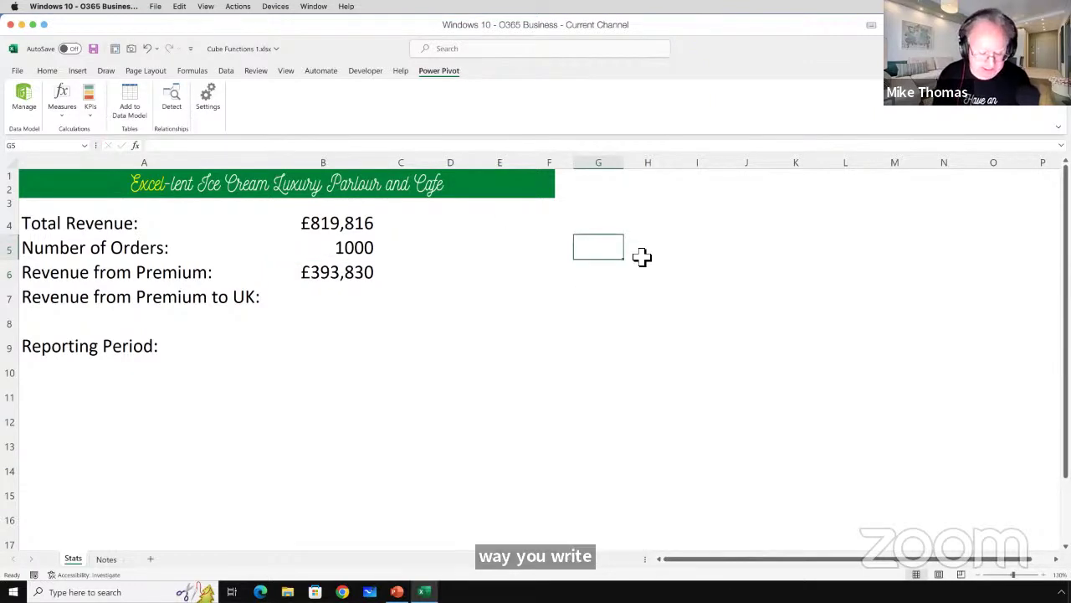
click(312, 268)
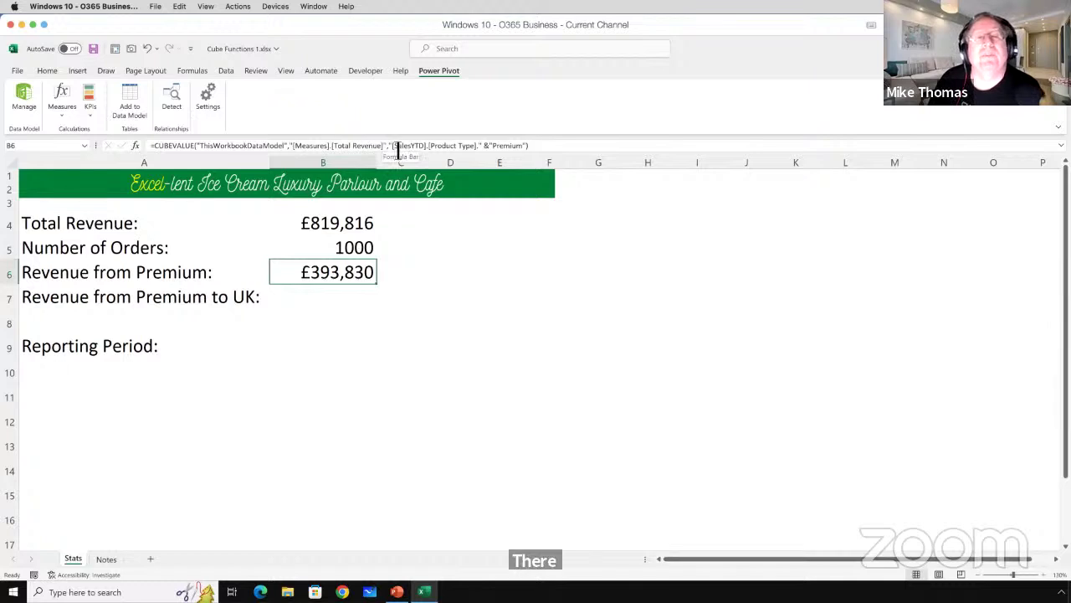
drag(397, 147, 434, 151)
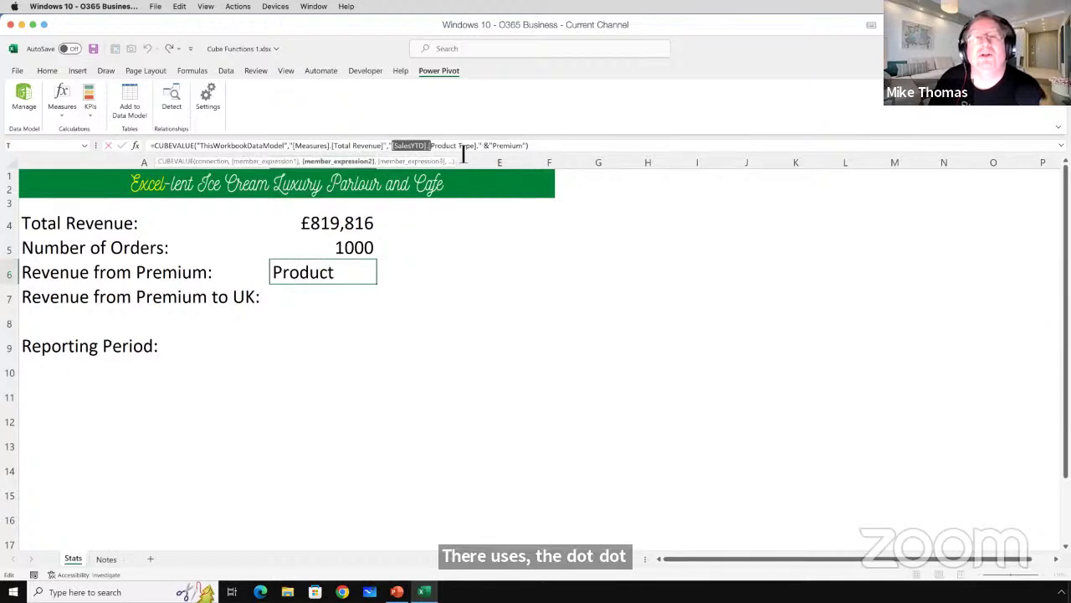
click(413, 148)
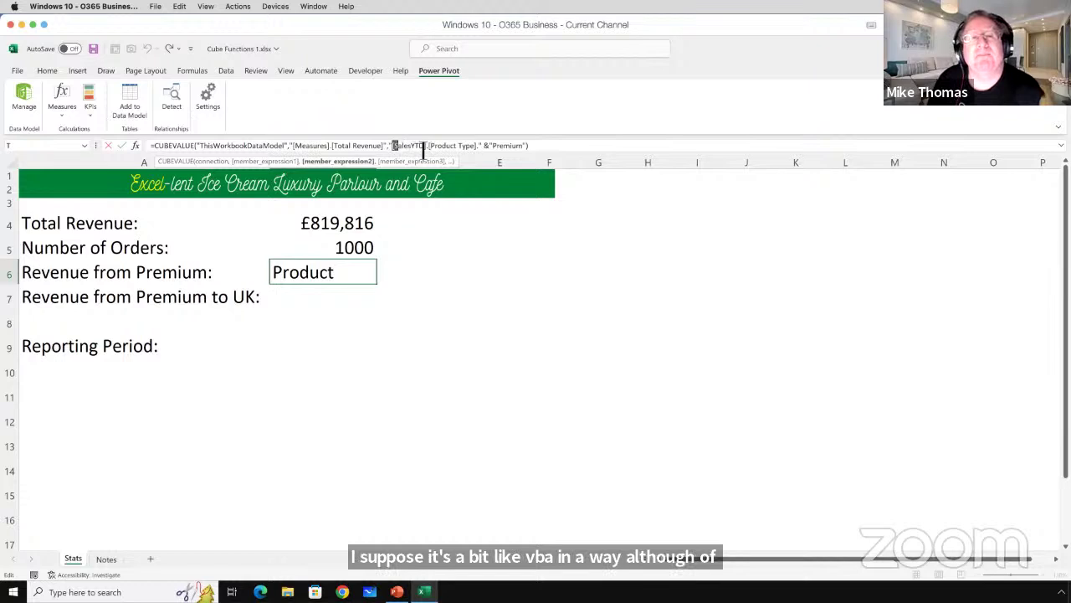
drag(393, 148, 430, 149)
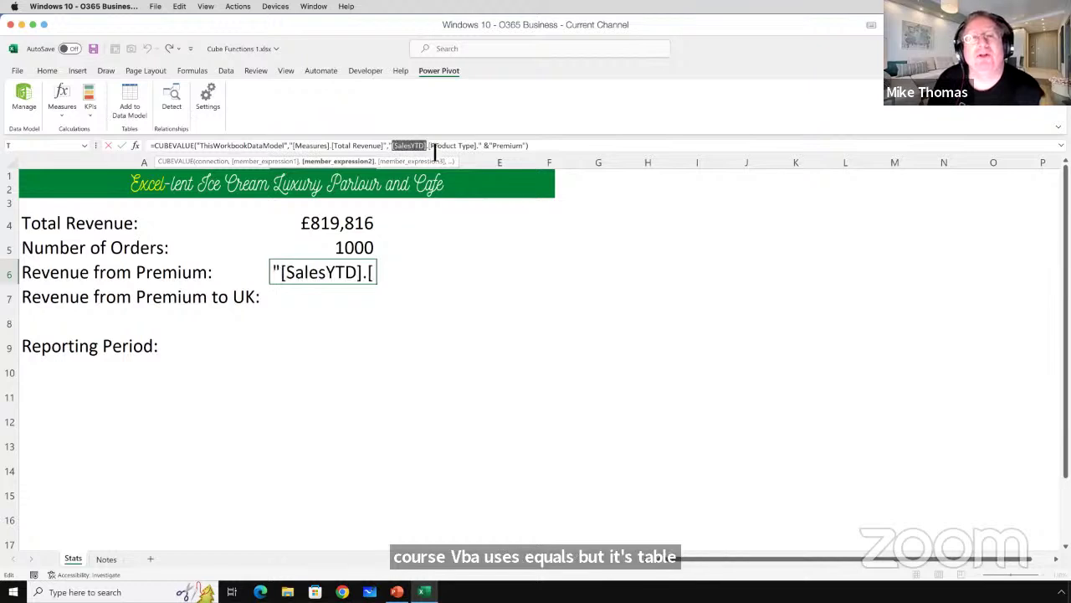
click(435, 148)
click(469, 148)
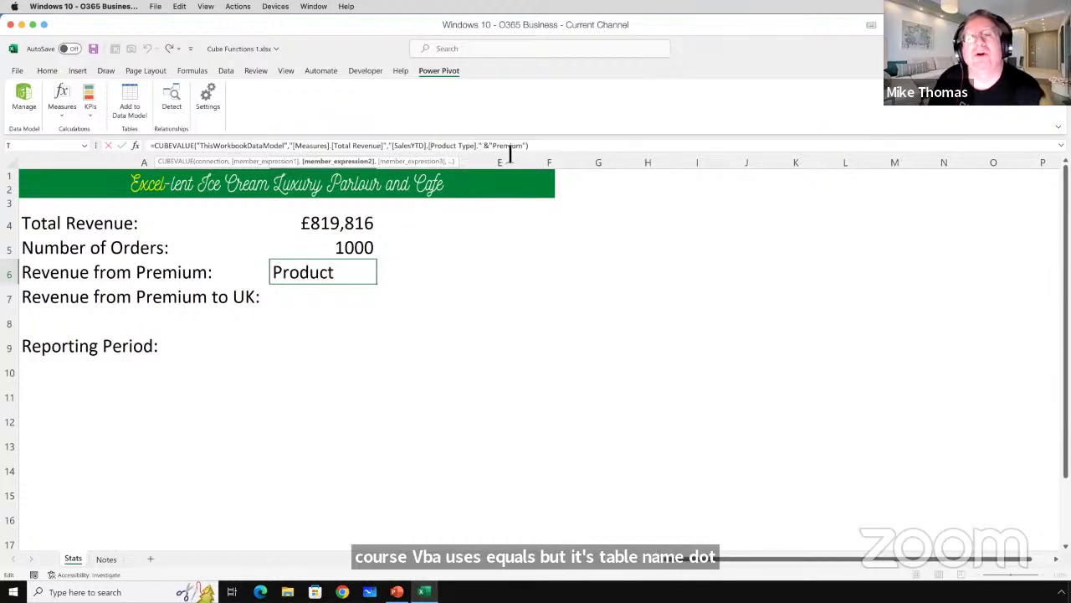
click(511, 152)
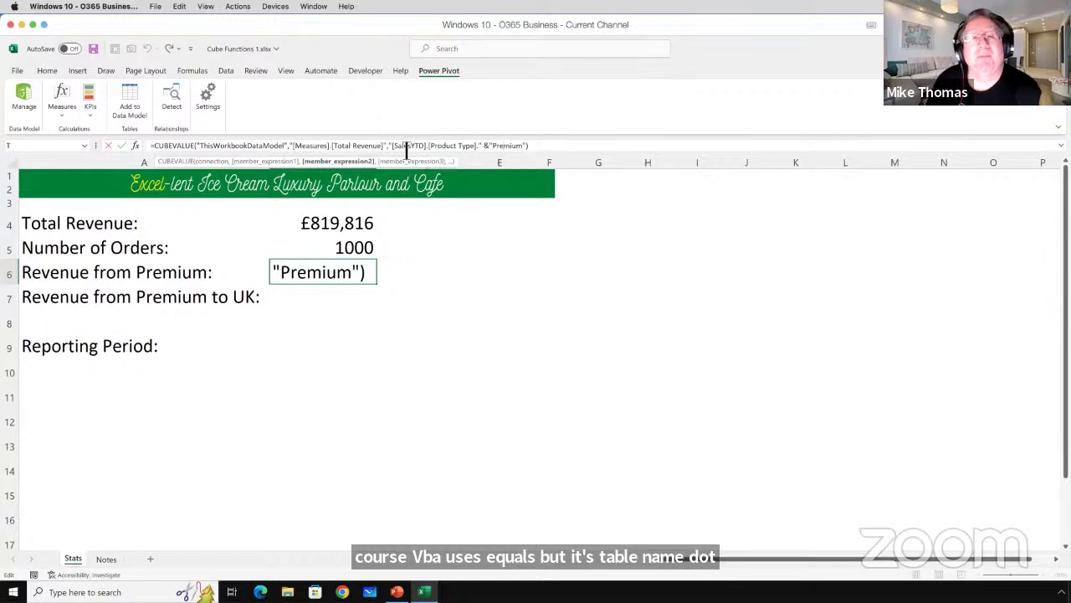
click(492, 151)
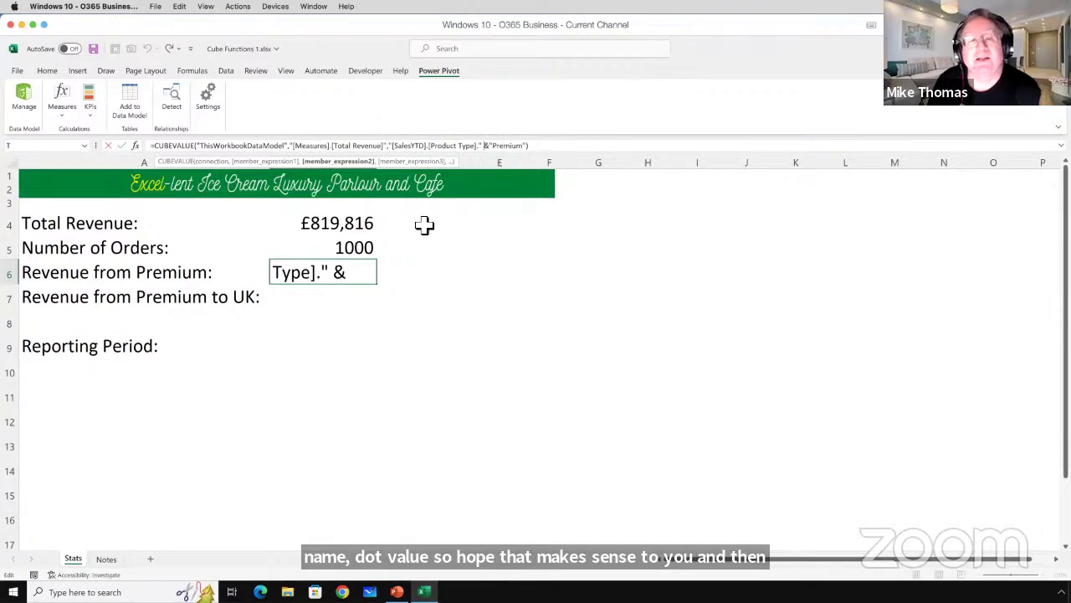
key(ctrl+Return)
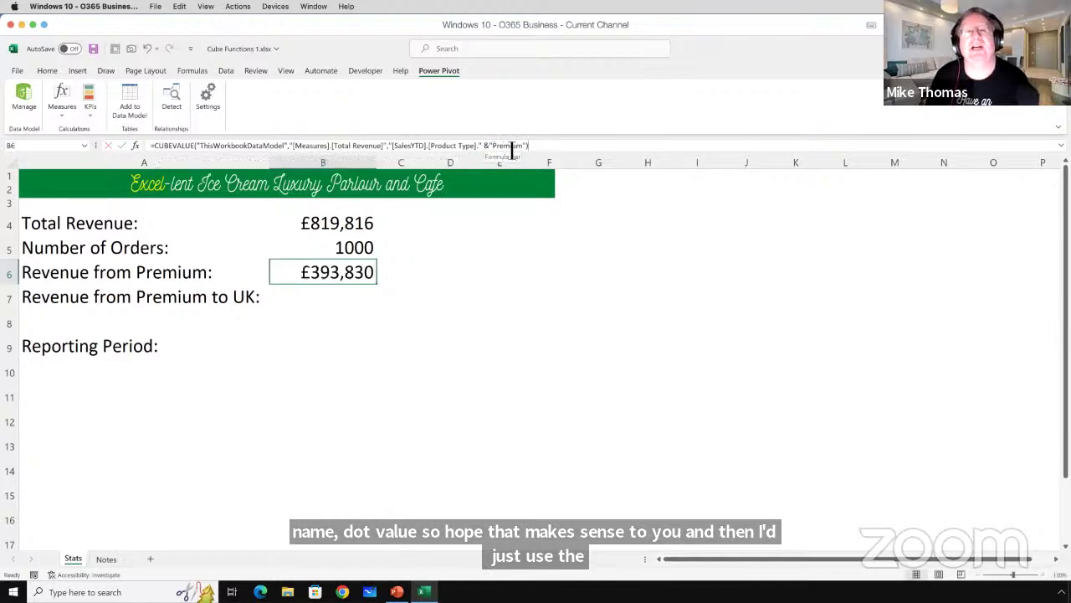
Change B6's criterion from Premium to Standard, returning £425,986.
drag(493, 148, 524, 149)
text(Standard)
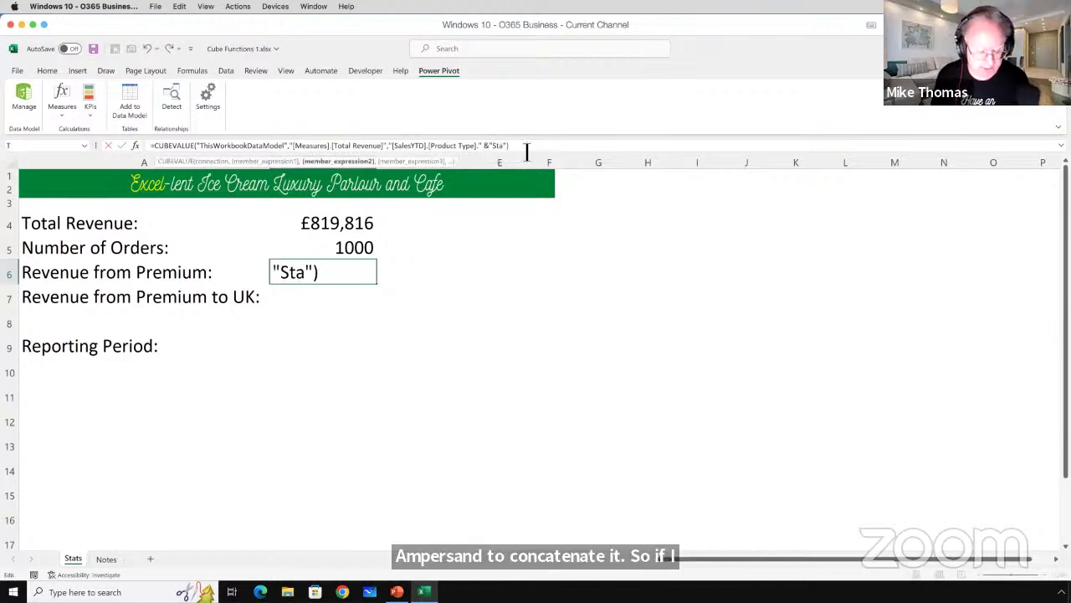
key(ctrl+Return)
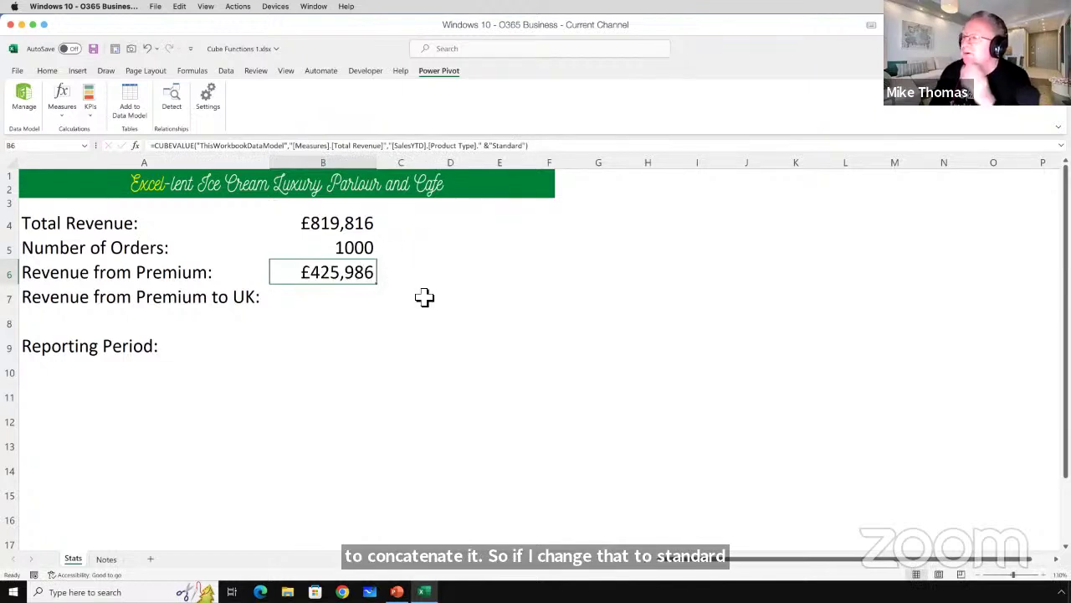
Reselect B6 and copy its entire CUBEVALUE formula.
click(320, 294)
click(343, 277)
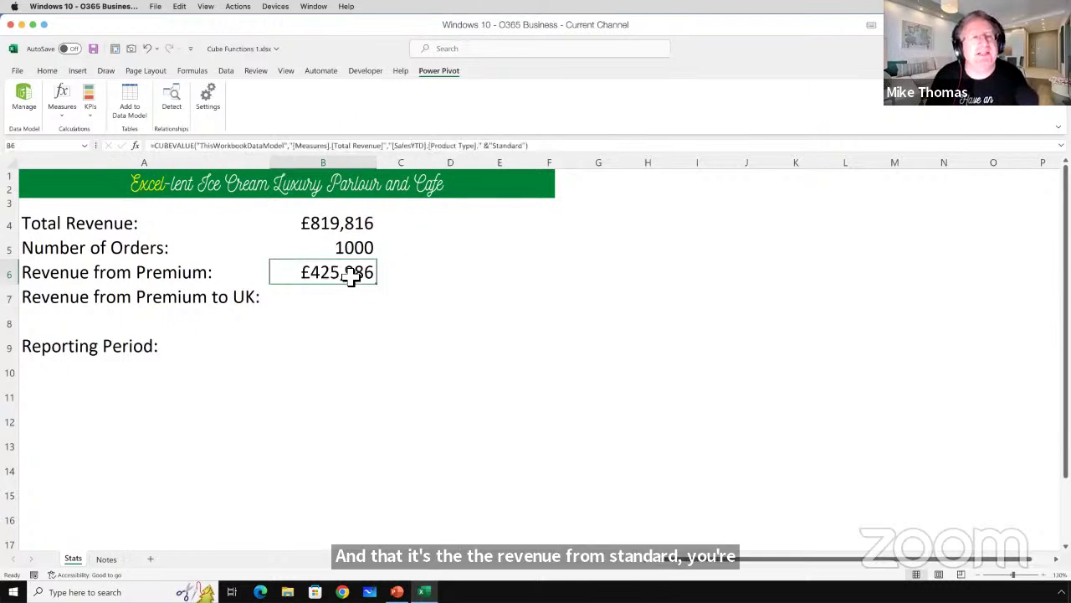
click(182, 147)
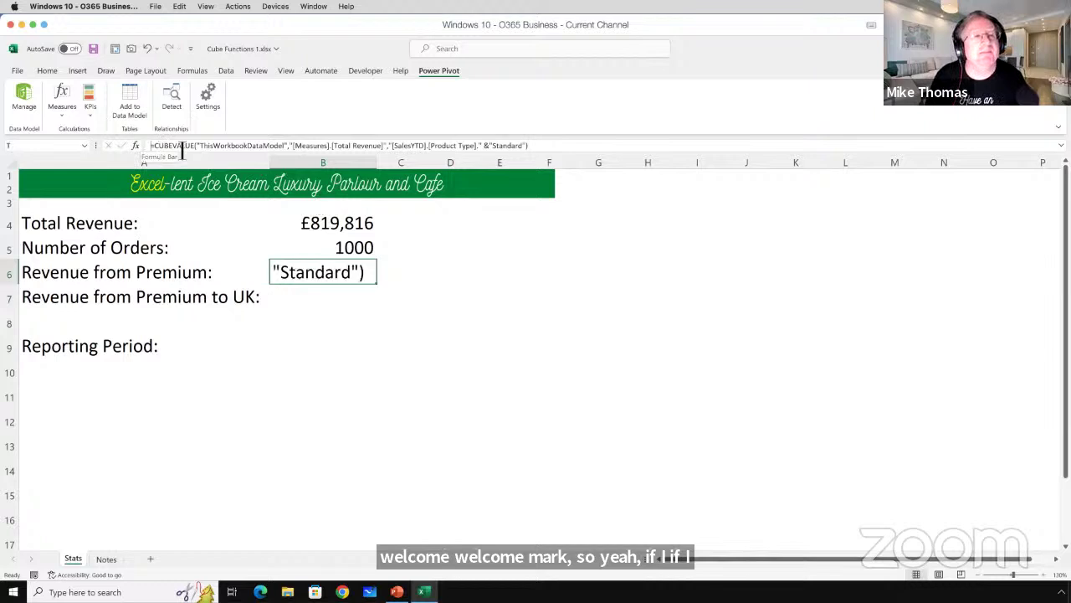
drag(151, 146, 553, 153)
key(ctrl+c)
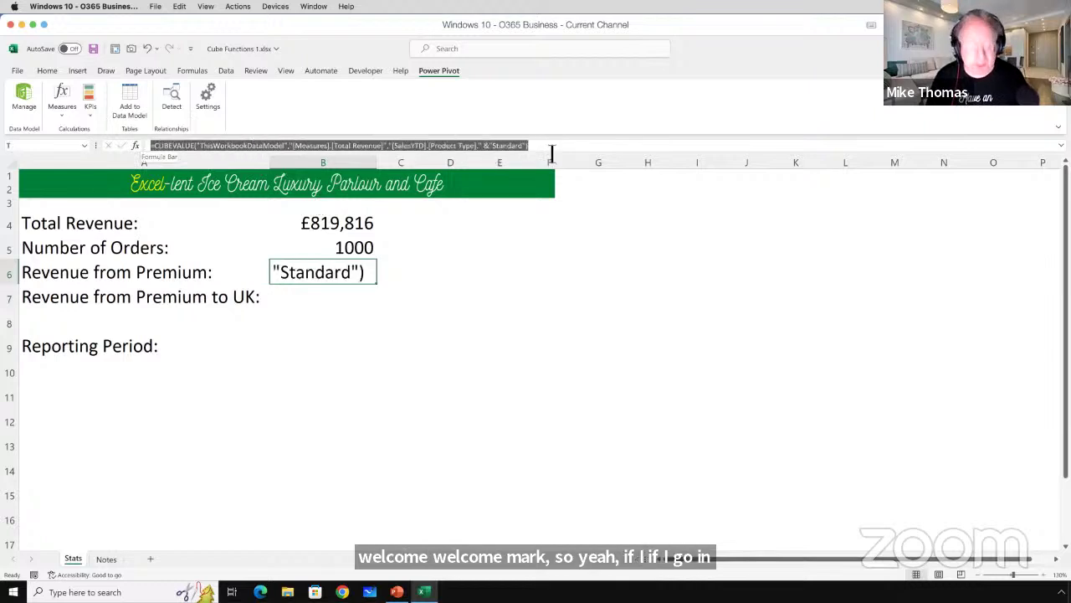
key(Escape)
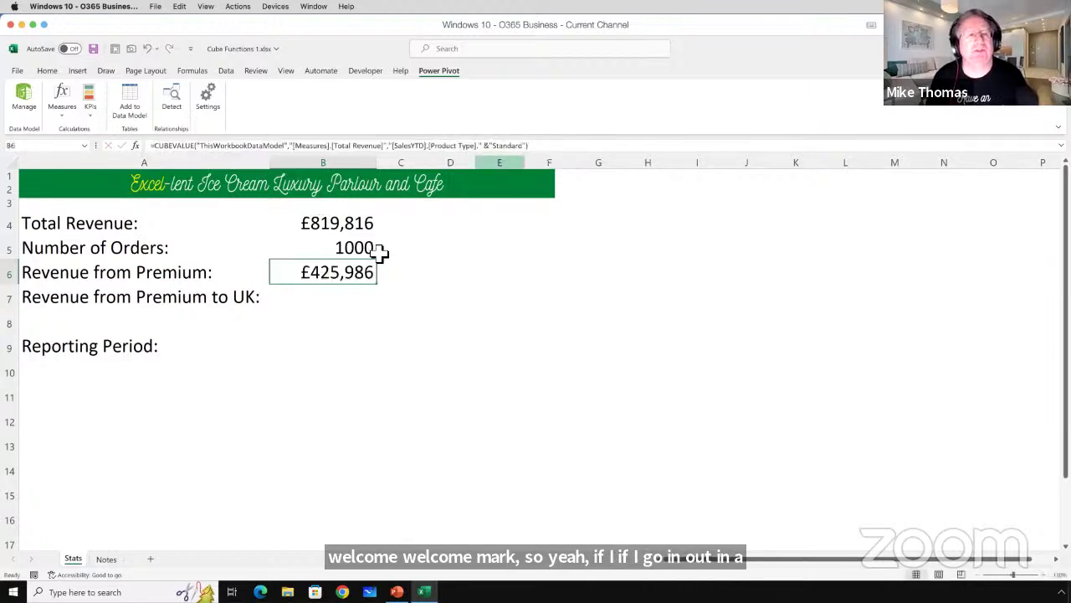
Paste the copied CUBEVALUE formula into B7 and change Standard to Premium.
click(297, 299)
double_click(325, 303)
key(ctrl+v)
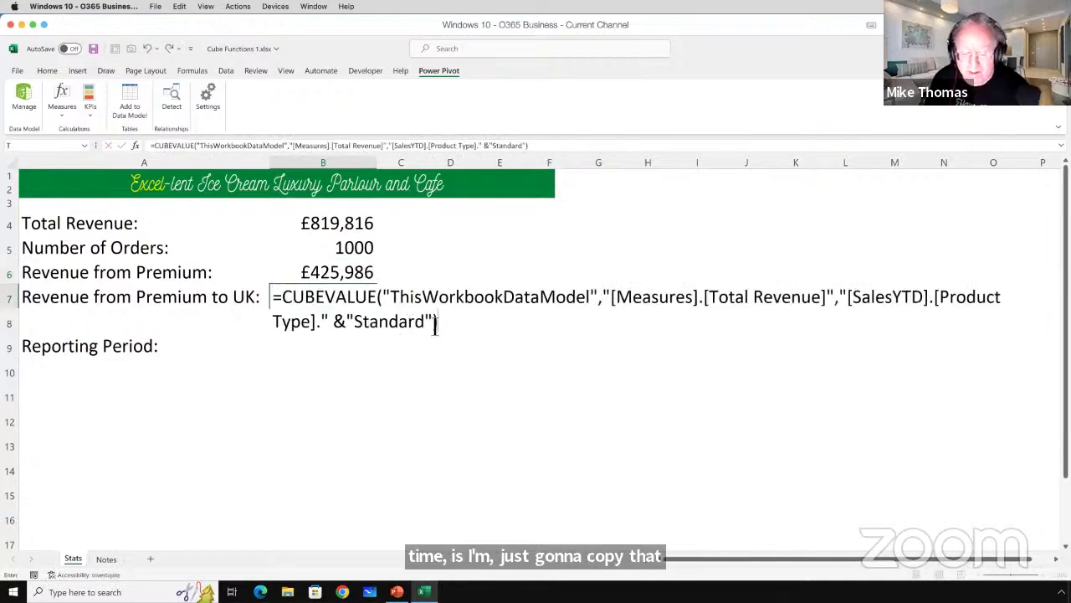
key(BackSpace)
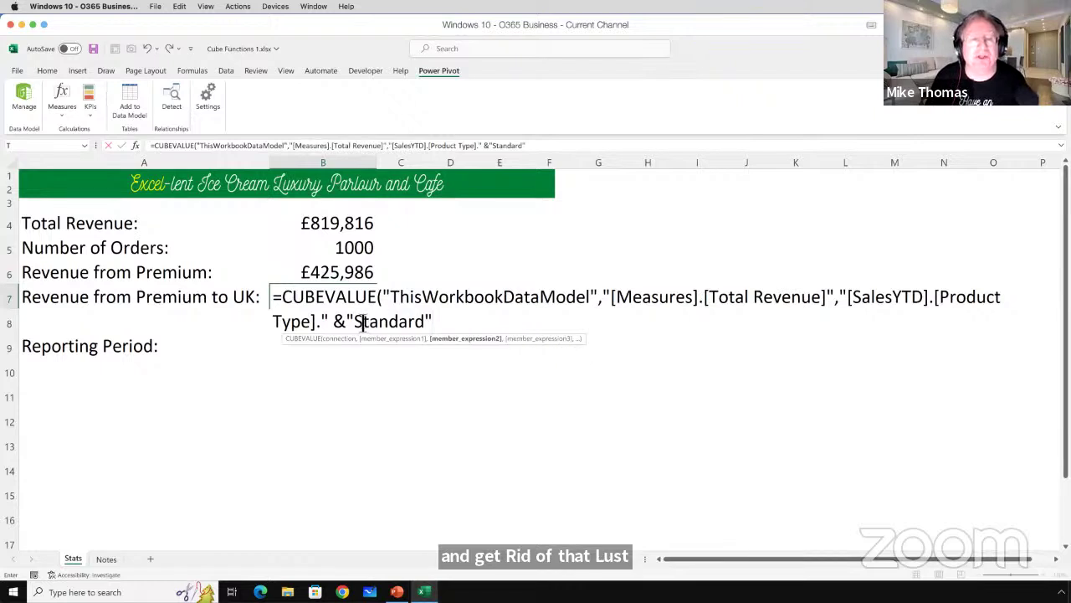
drag(354, 324, 433, 322)
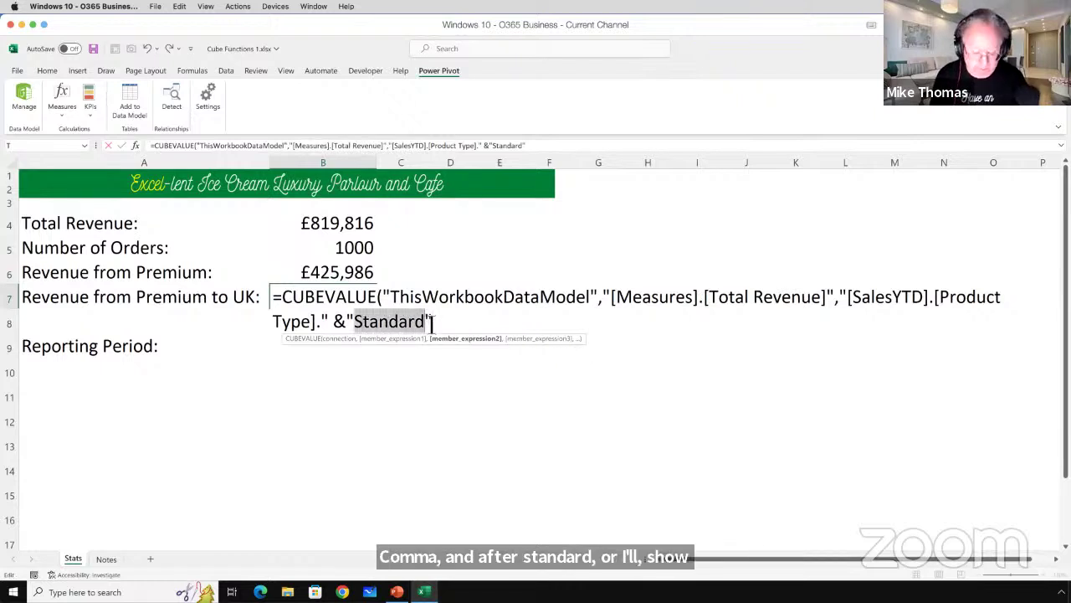
text(Premium)
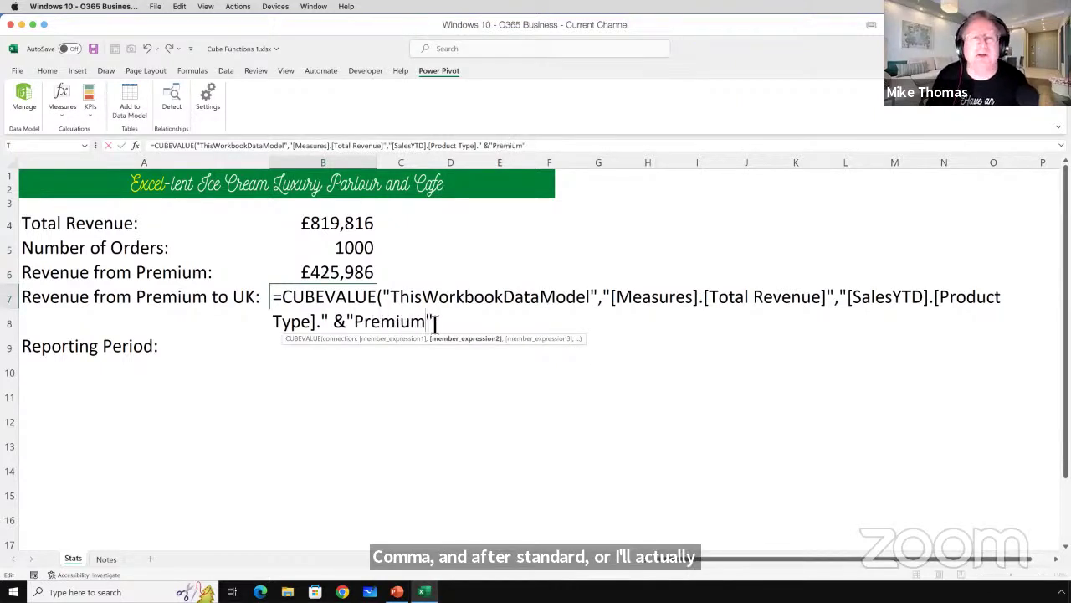
Add "[SalesYTD].[CountrySoldTo]."&"UK" as another member and commit B7, showing £35,800.
click(440, 323)
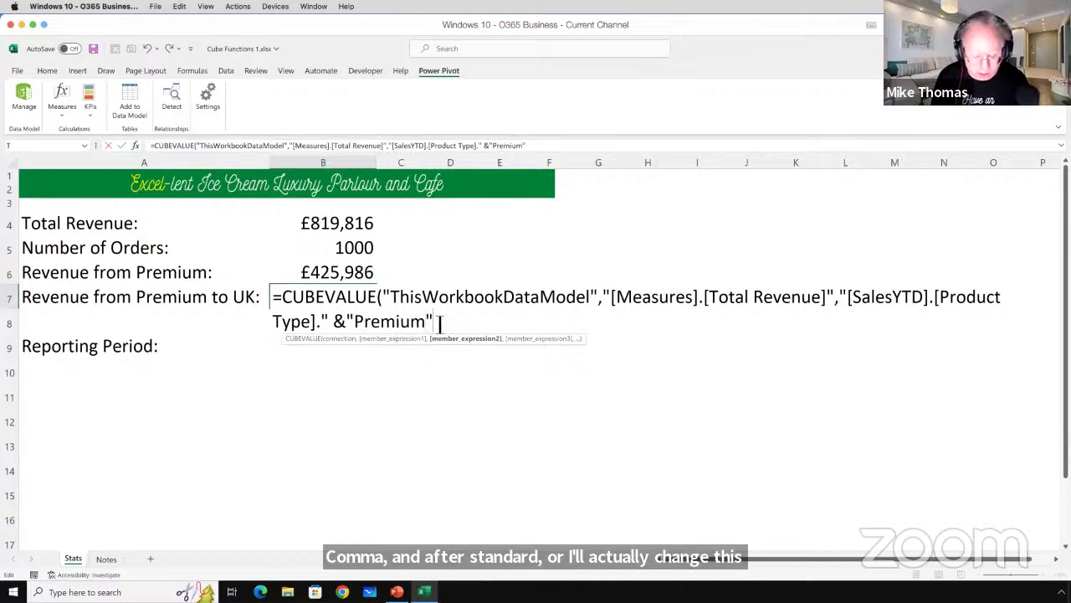
text(,)
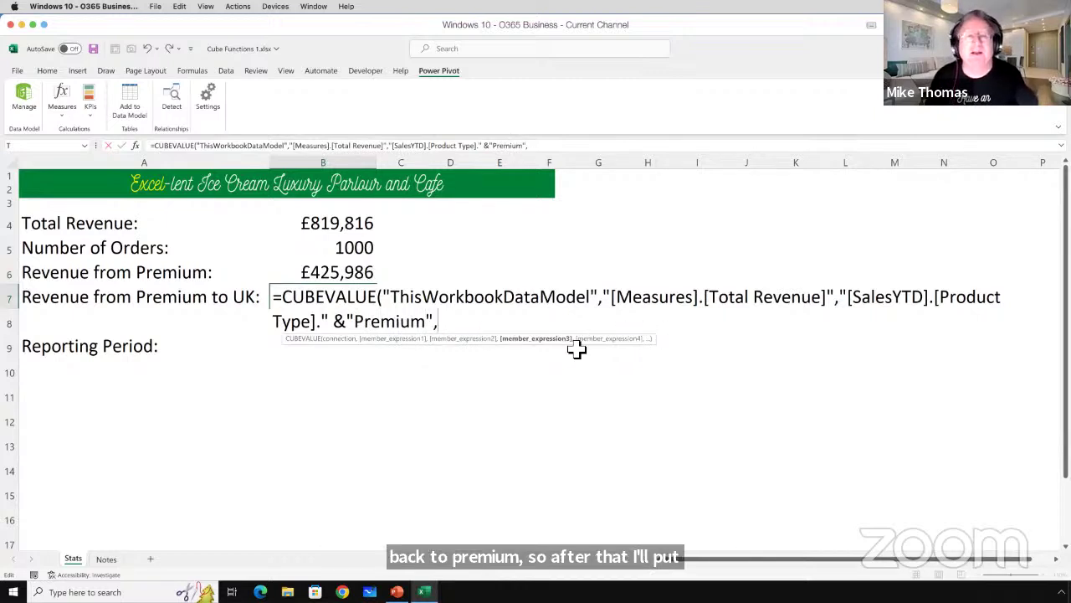
text(")
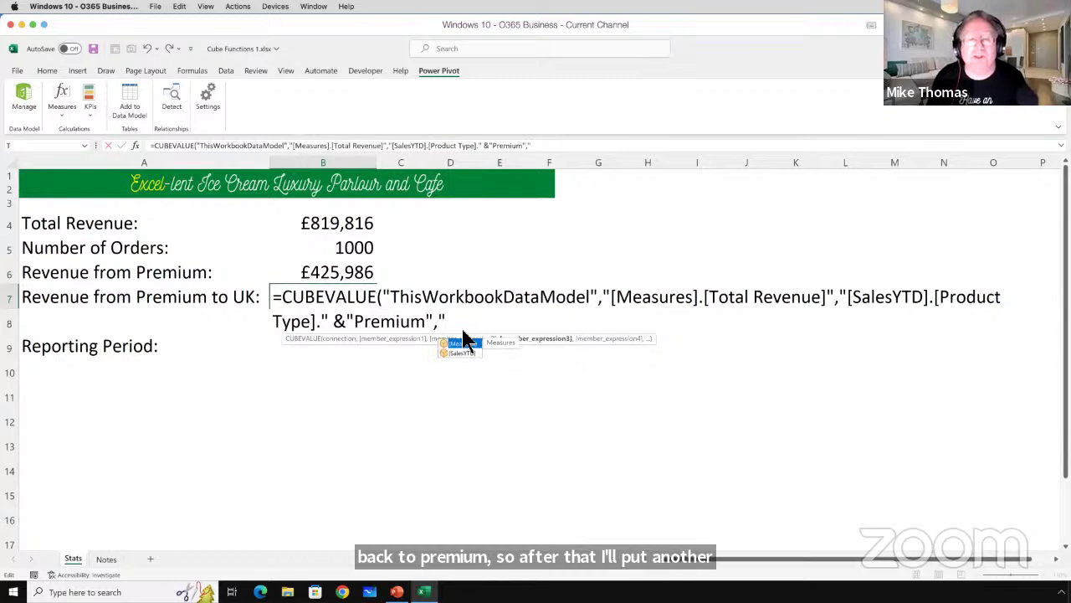
double_click(461, 353)
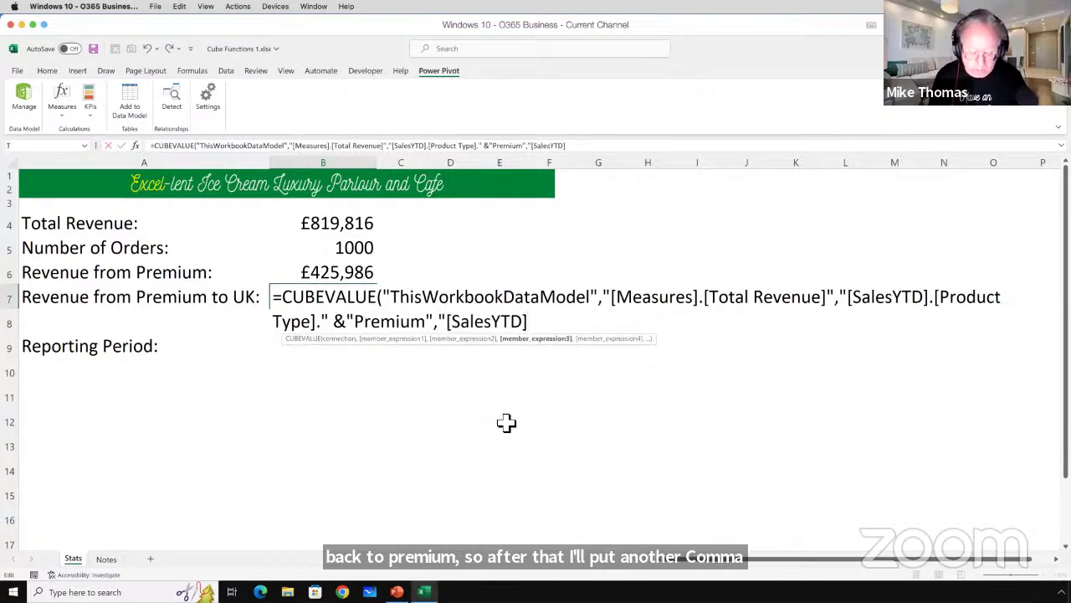
text(.)
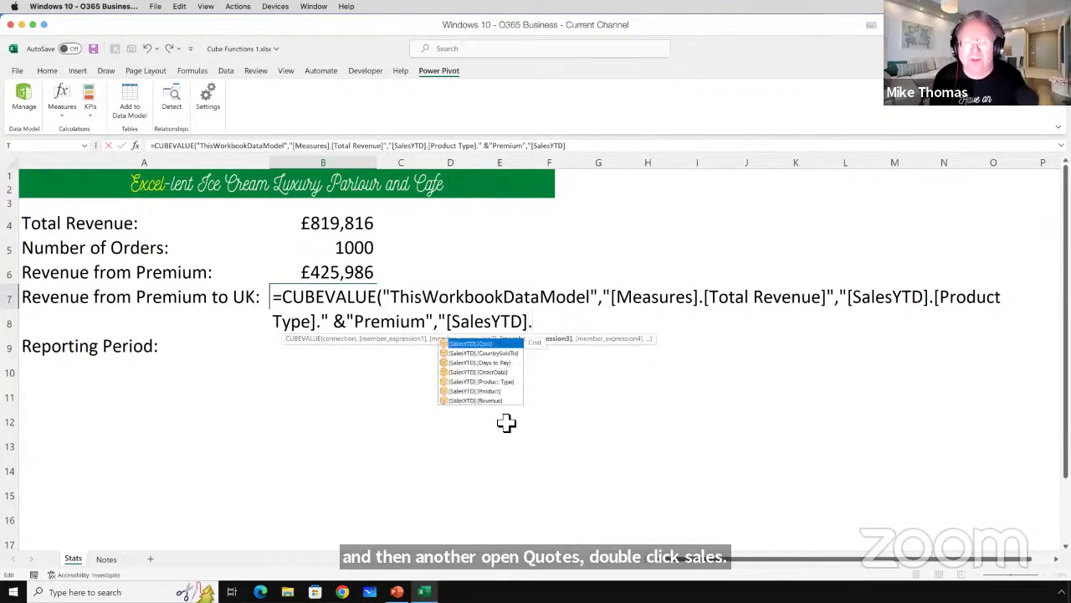
double_click(510, 352)
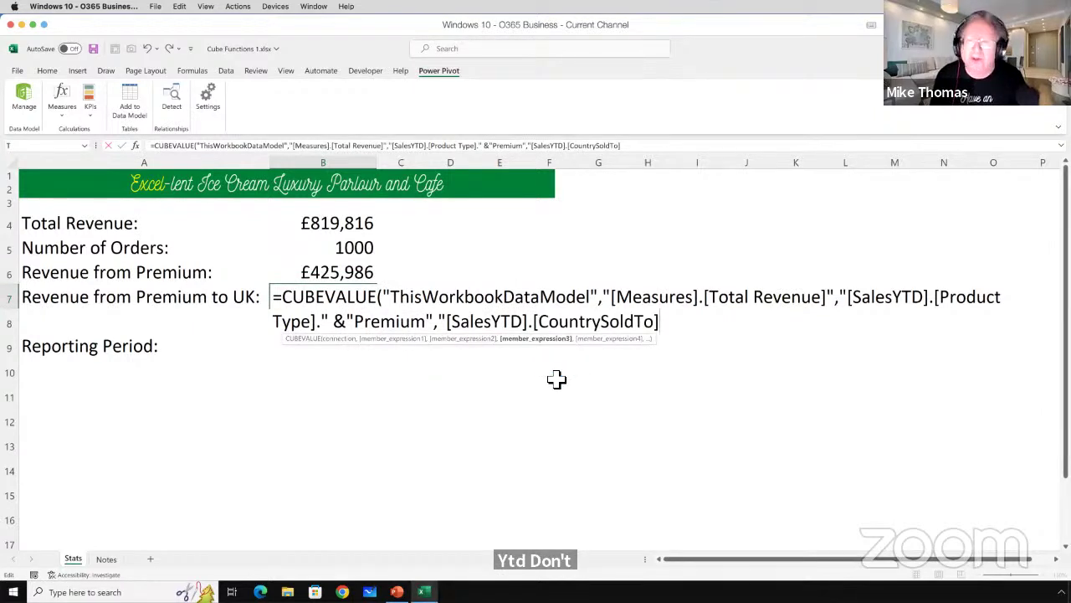
text(.")
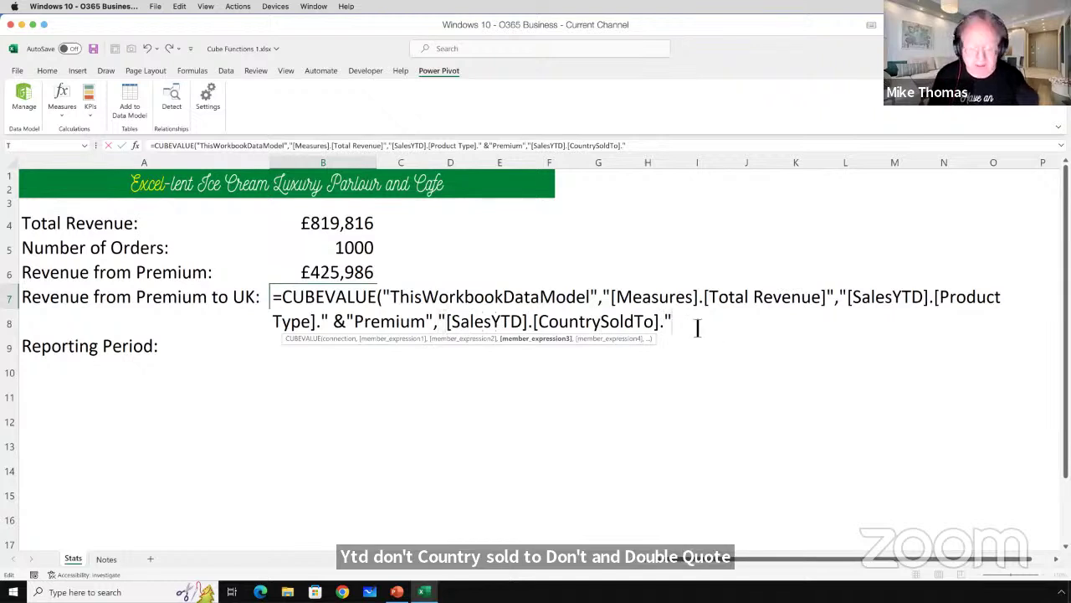
text(&)
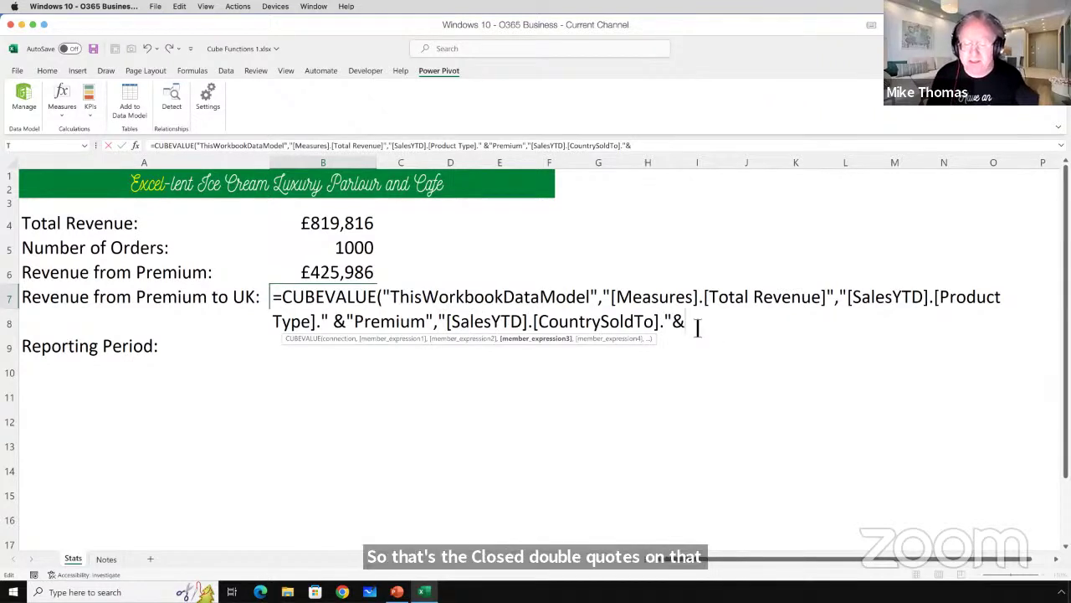
text(")
text(U)
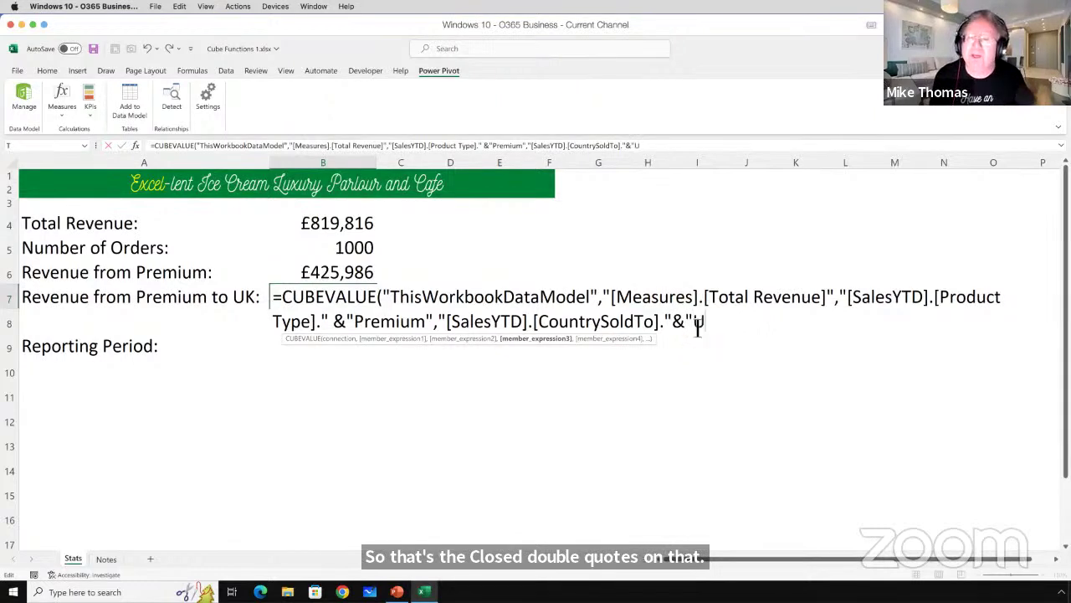
text(K"))
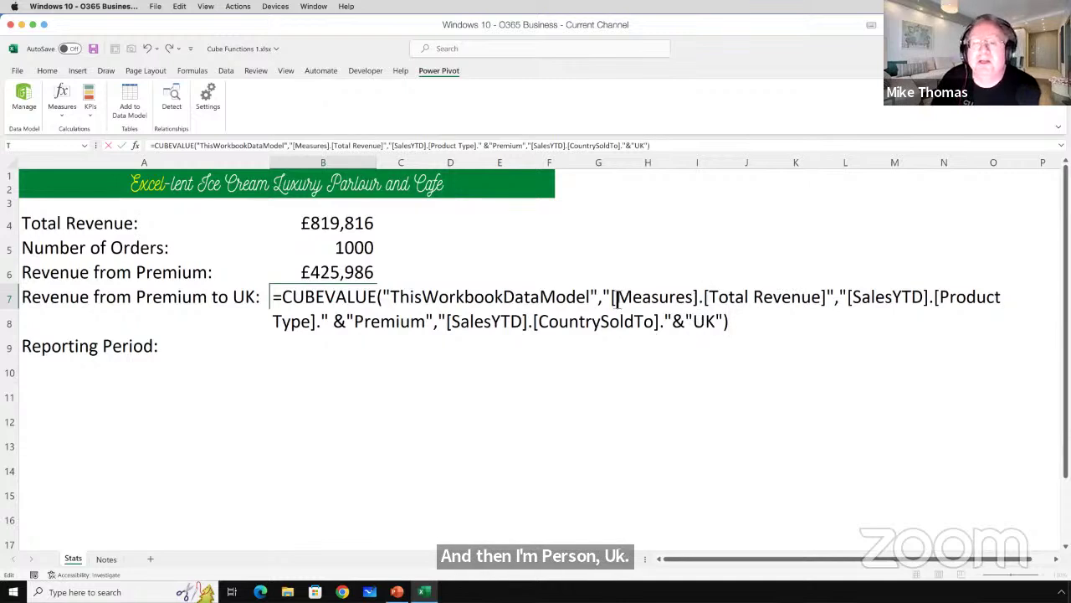
drag(611, 298, 523, 323)
drag(605, 326, 727, 323)
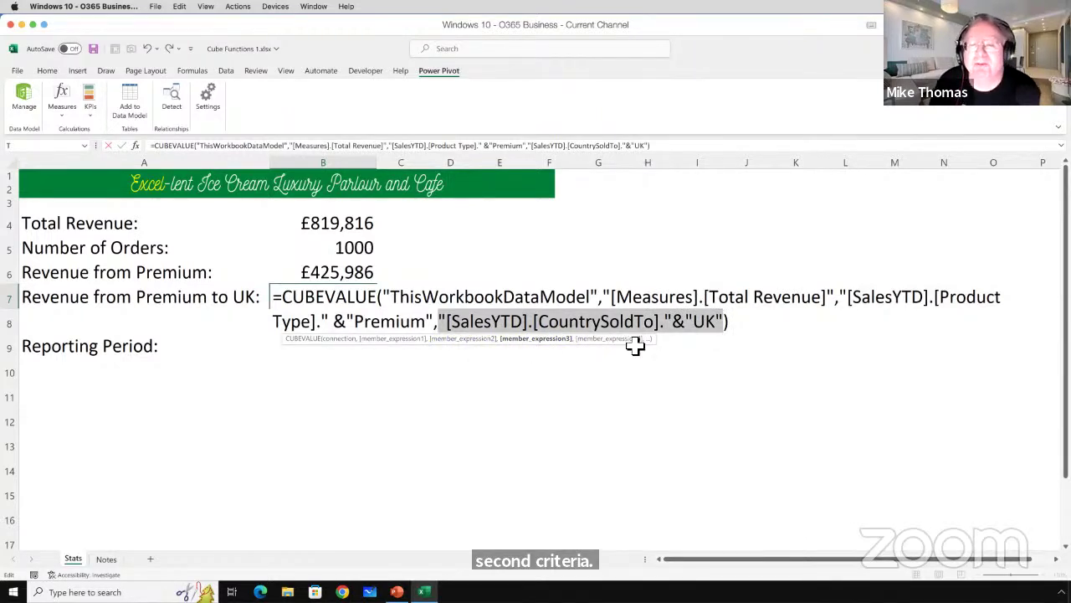
click(736, 325)
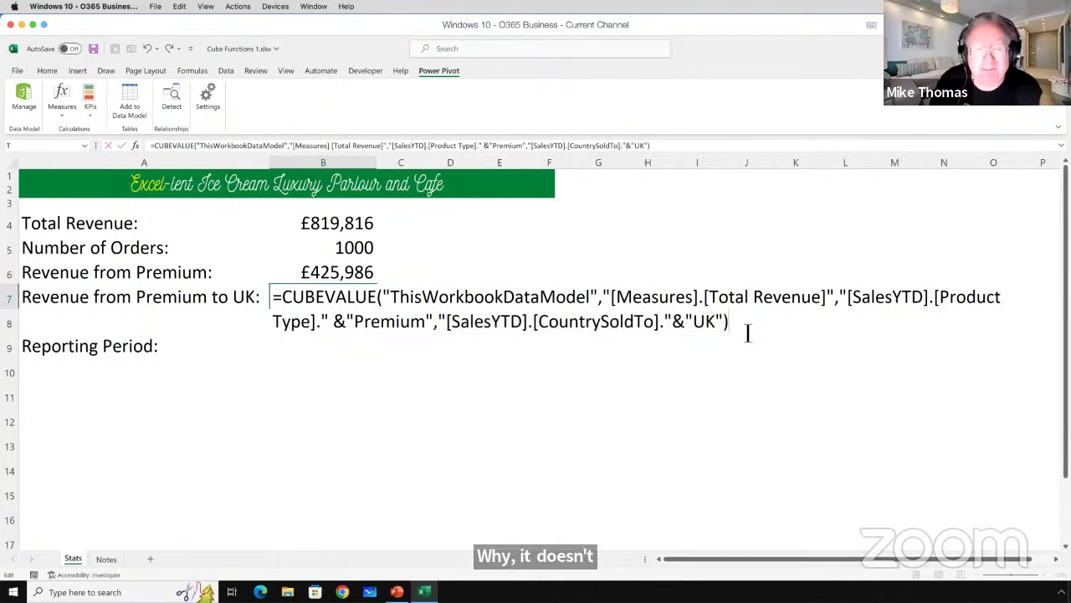
key(ctrl+Return)
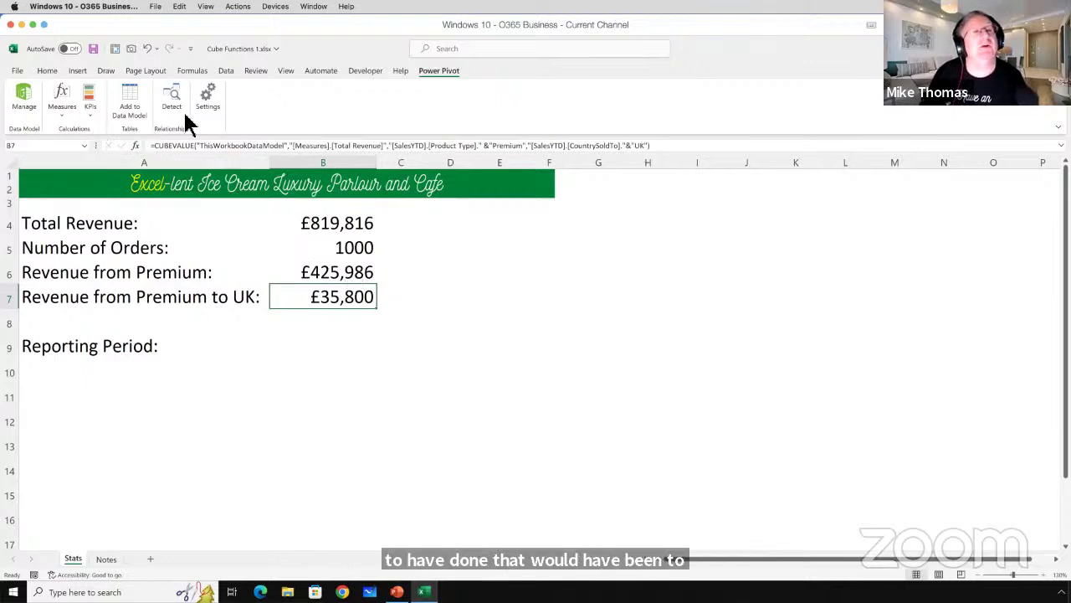
Start a new measure named Revenue for Premium.
click(64, 116)
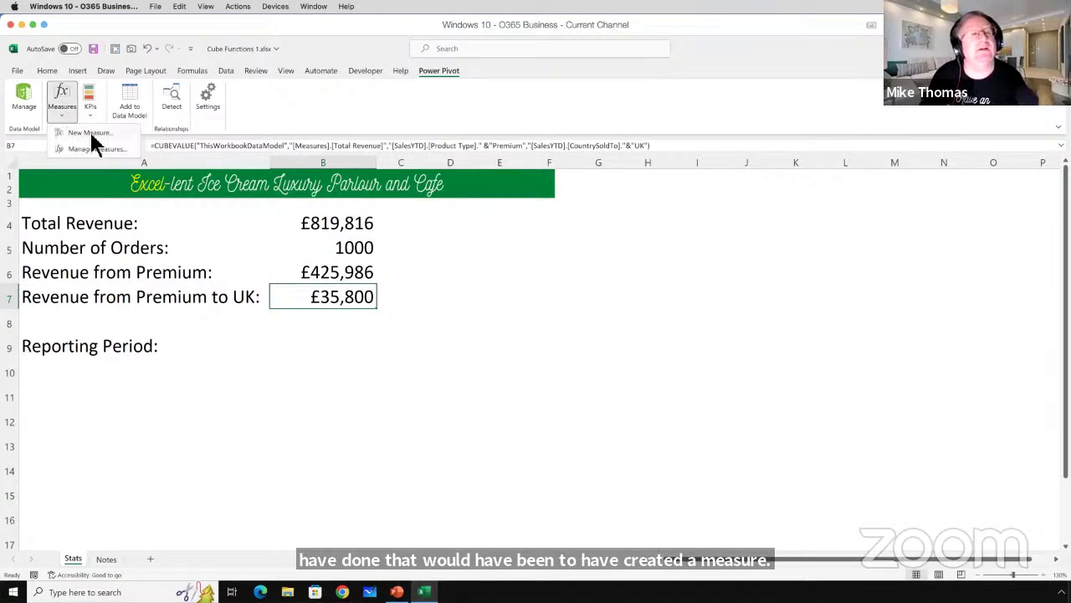
click(90, 133)
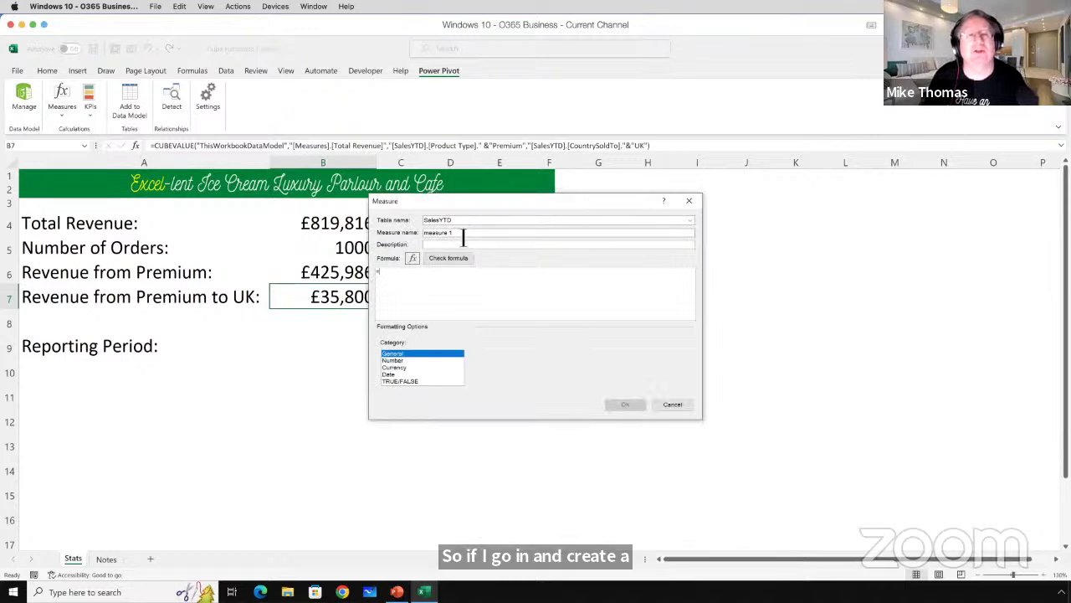
text(Revenu)
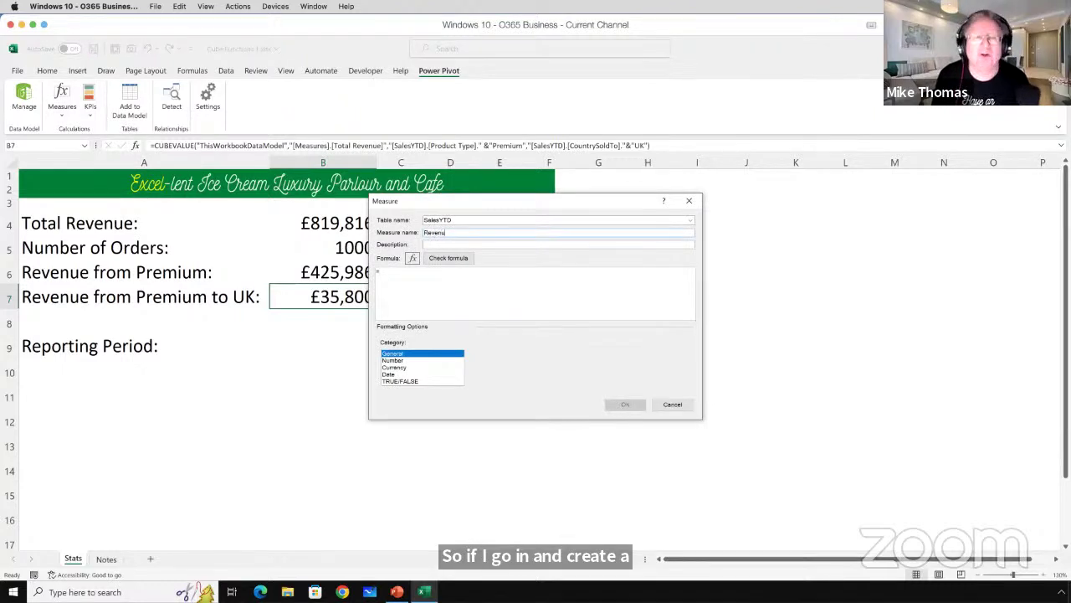
text(e for Premium)
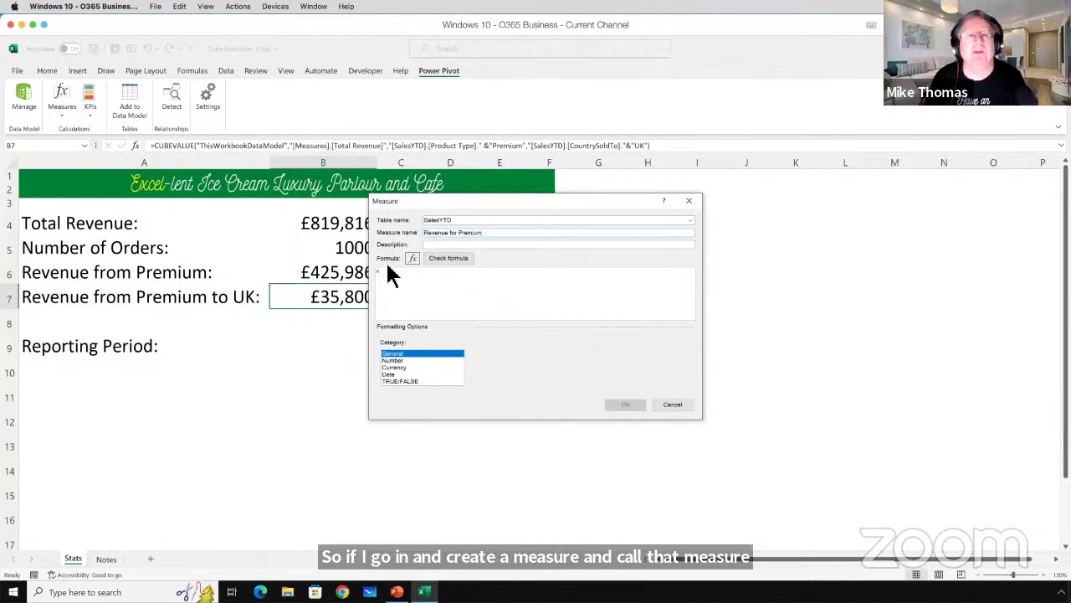
Define it as =CALCULATE(SUM(SalesYTD[Revenue]),SalesYTD[Product Type]="Premium") and save the measure.
click(399, 276)
text(CALCULATE()
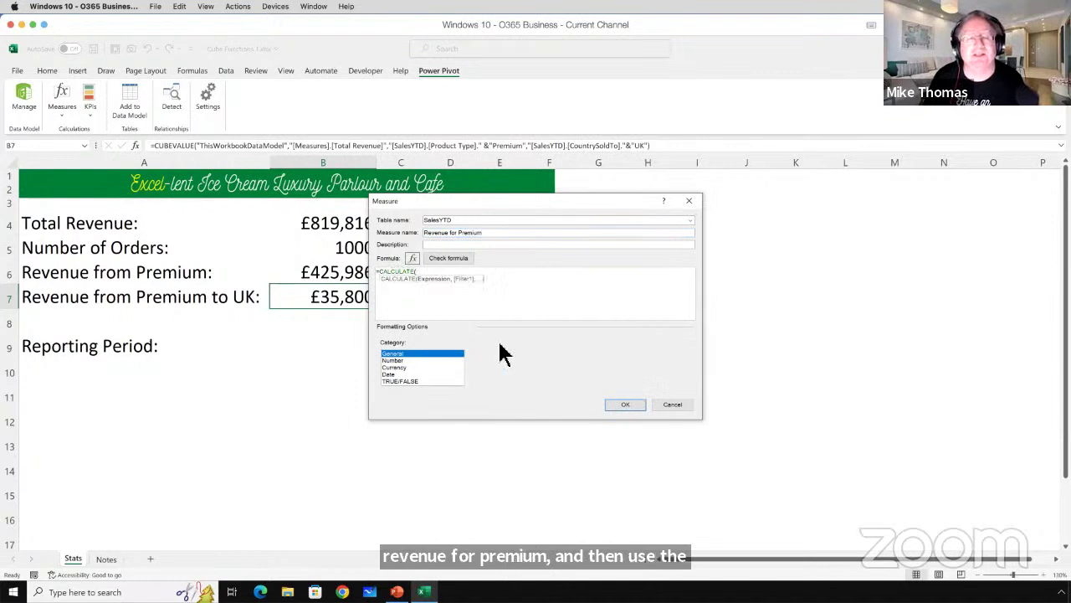
text(SUM)
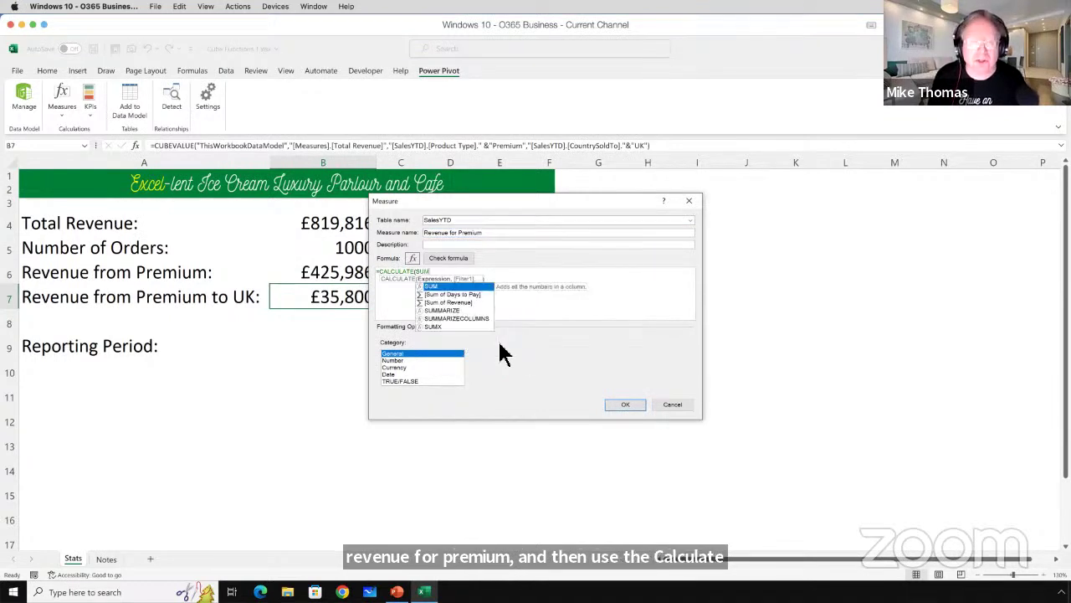
text(()
scroll(527, 339, down, 3)
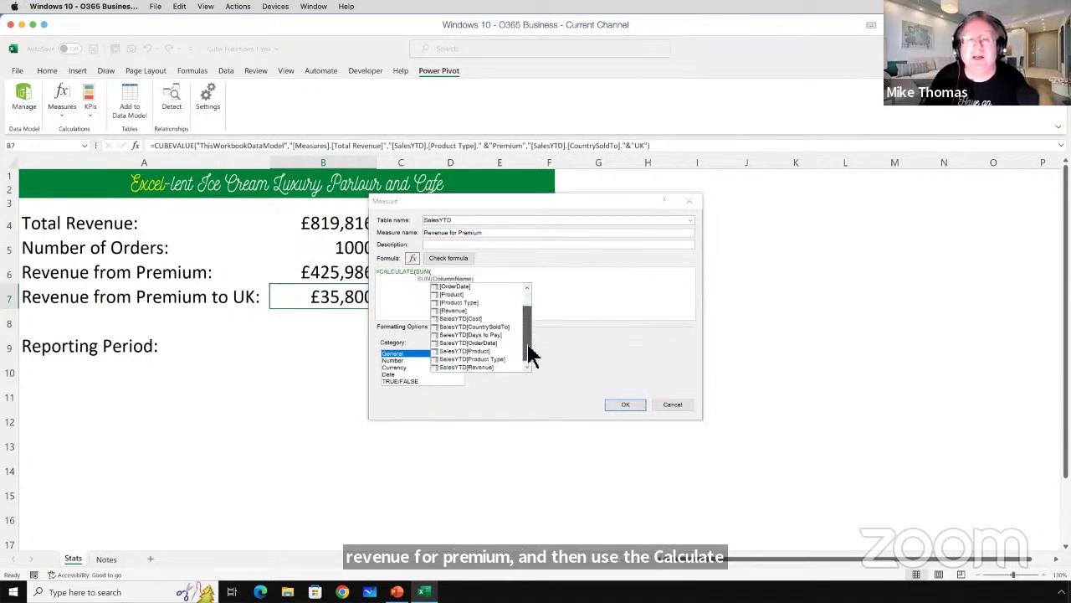
double_click(502, 366)
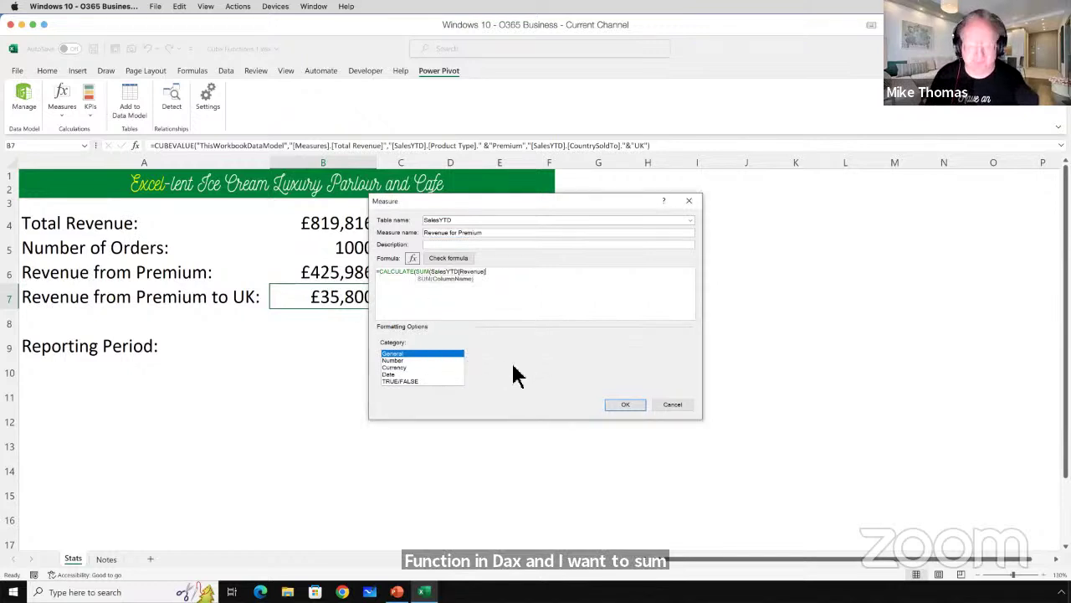
text(),)
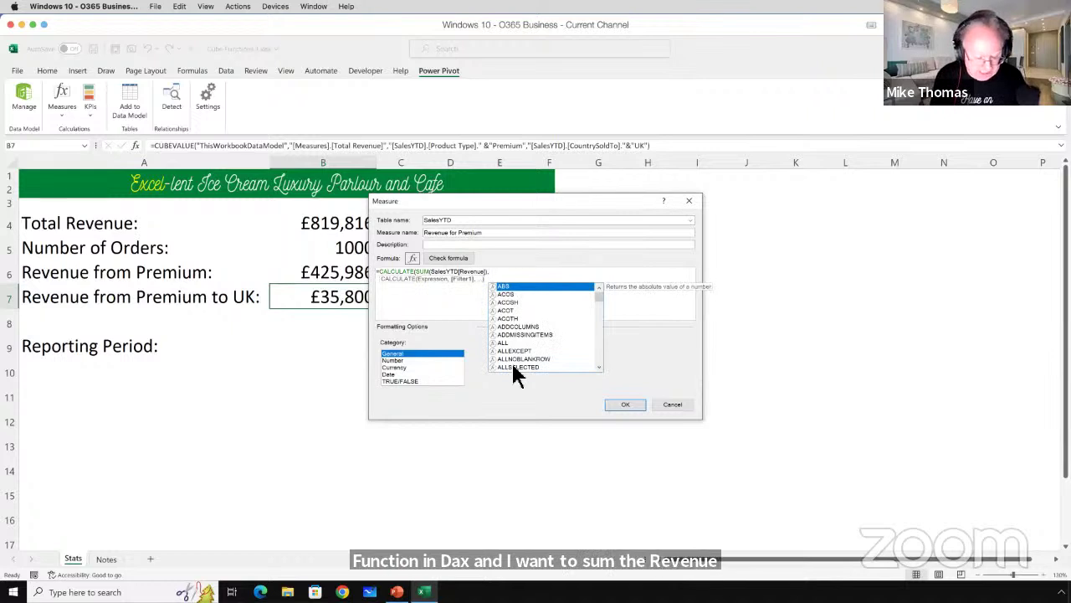
text(Pr)
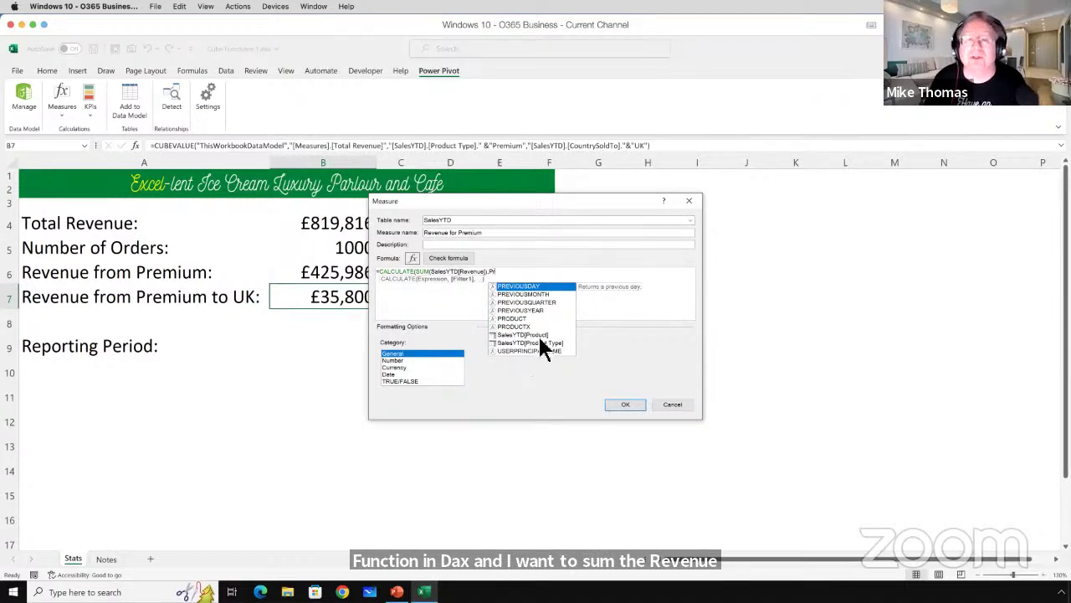
double_click(541, 342)
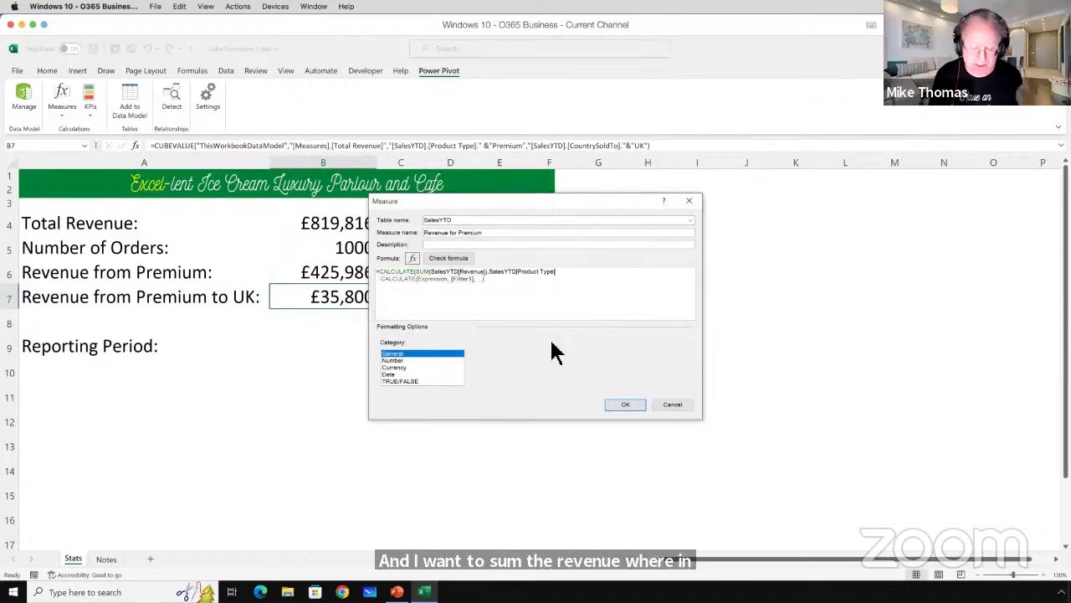
text(="Pr)
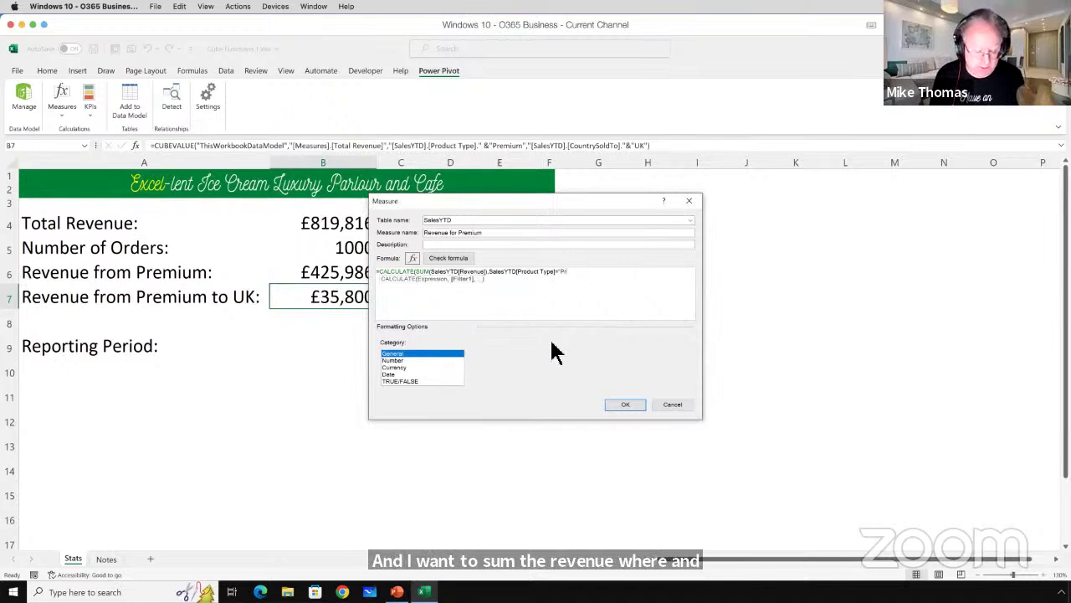
text(emium)
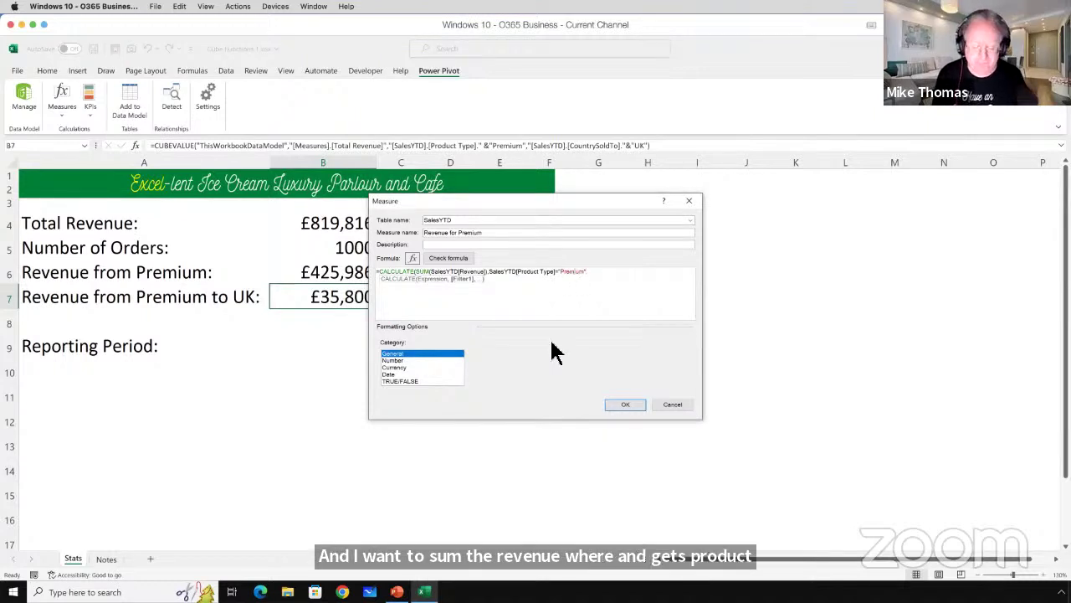
text("))
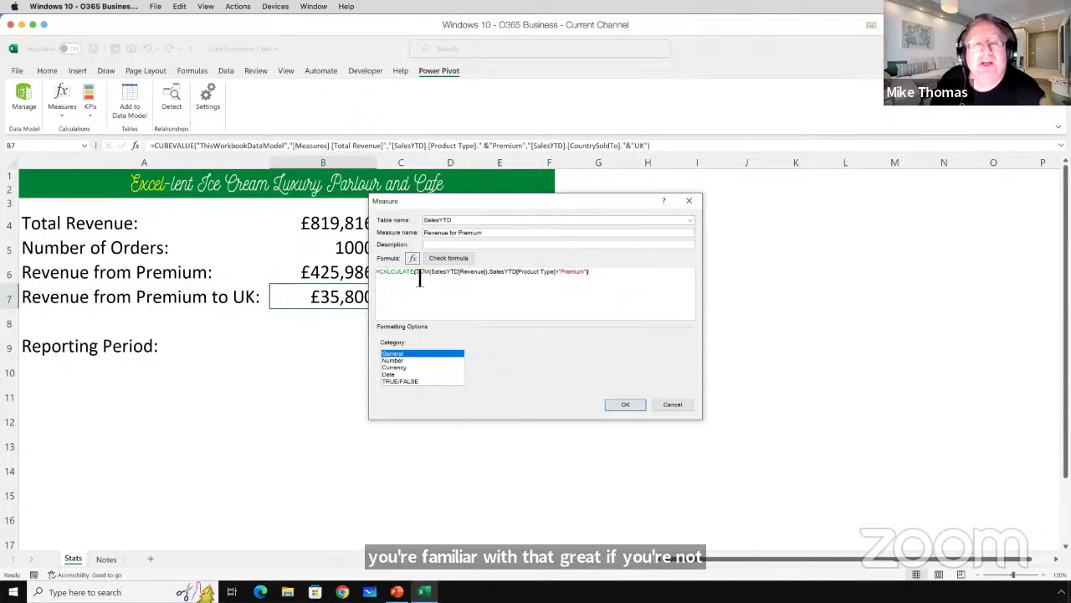
drag(421, 279, 588, 278)
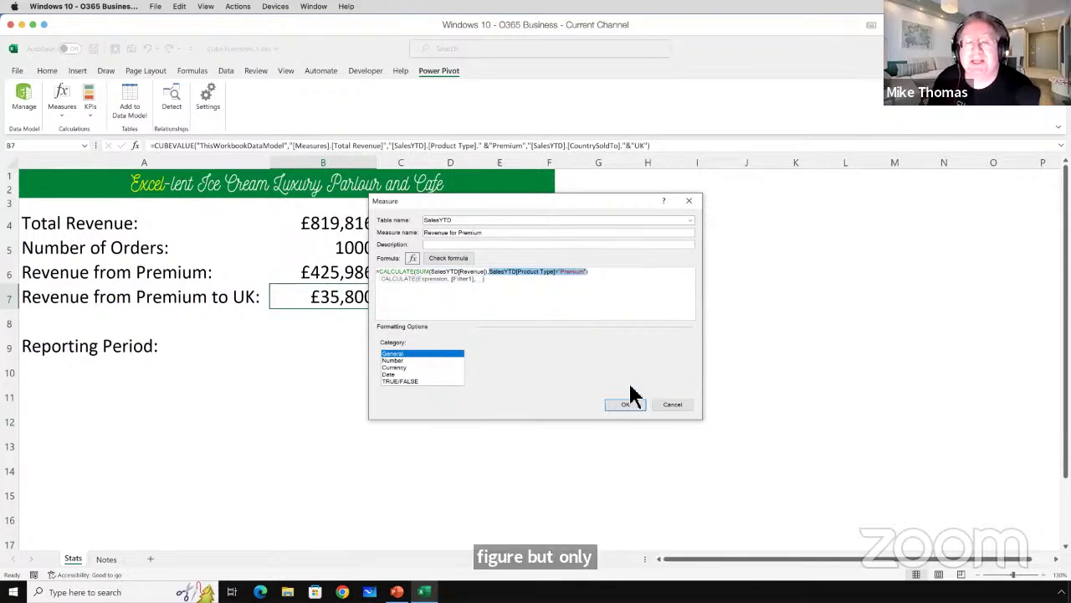
click(610, 279)
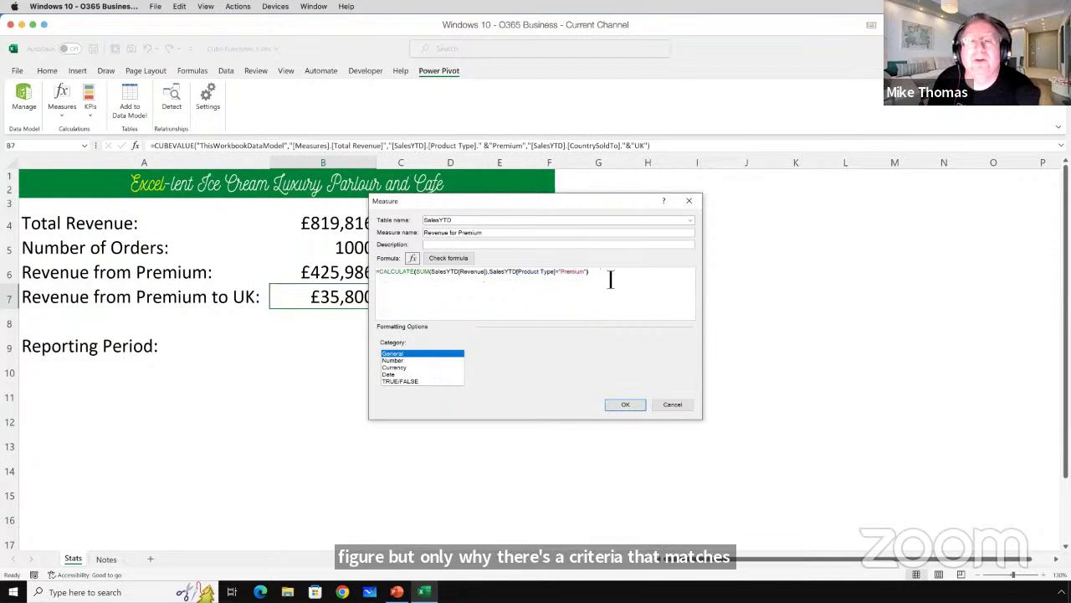
click(630, 406)
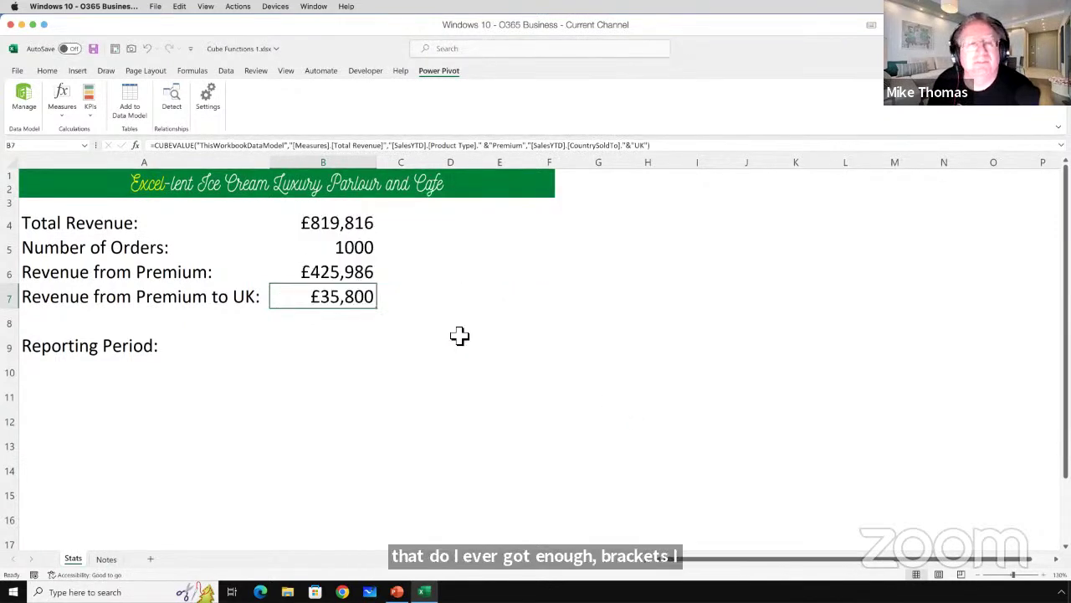
Enter =CUBEVALUE("ThisWorkbookDataModel","[Measures].[Revenue for Premium]") in B8, returning 393830.
click(368, 326)
text(=cube)
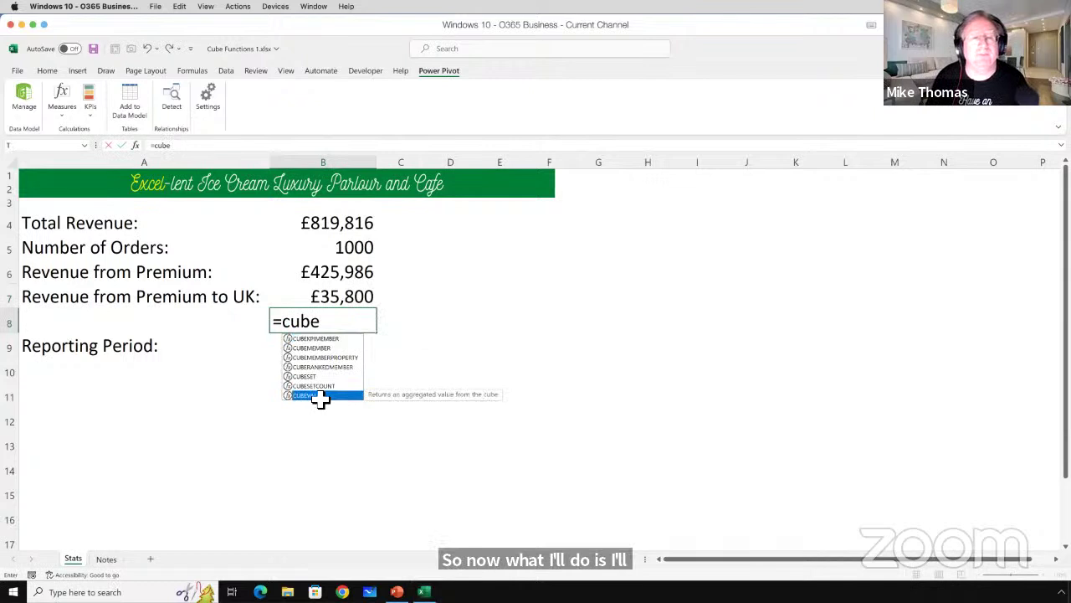
double_click(320, 395)
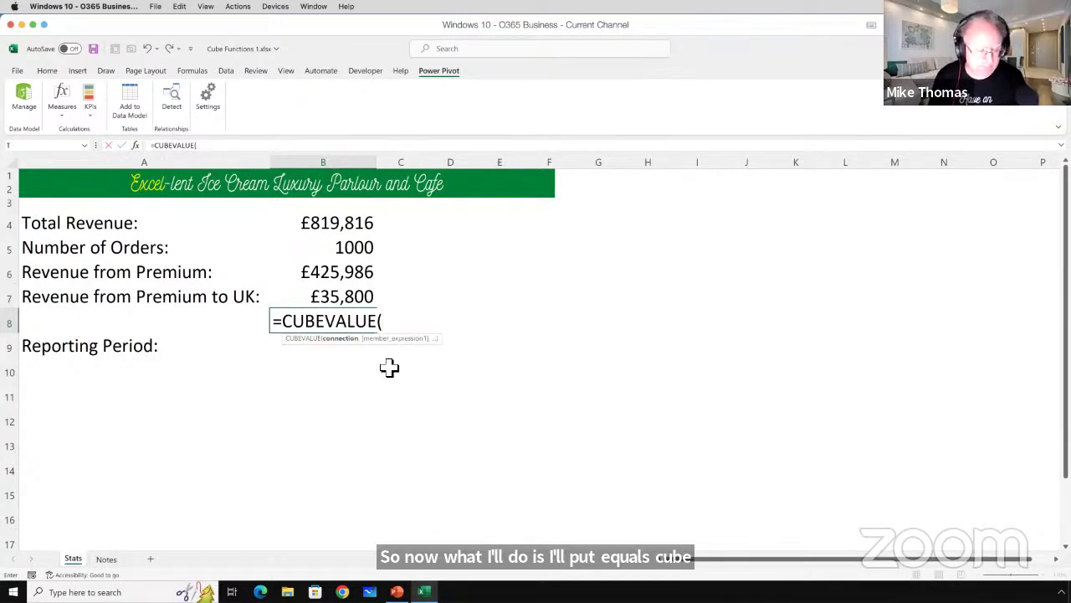
text("Th)
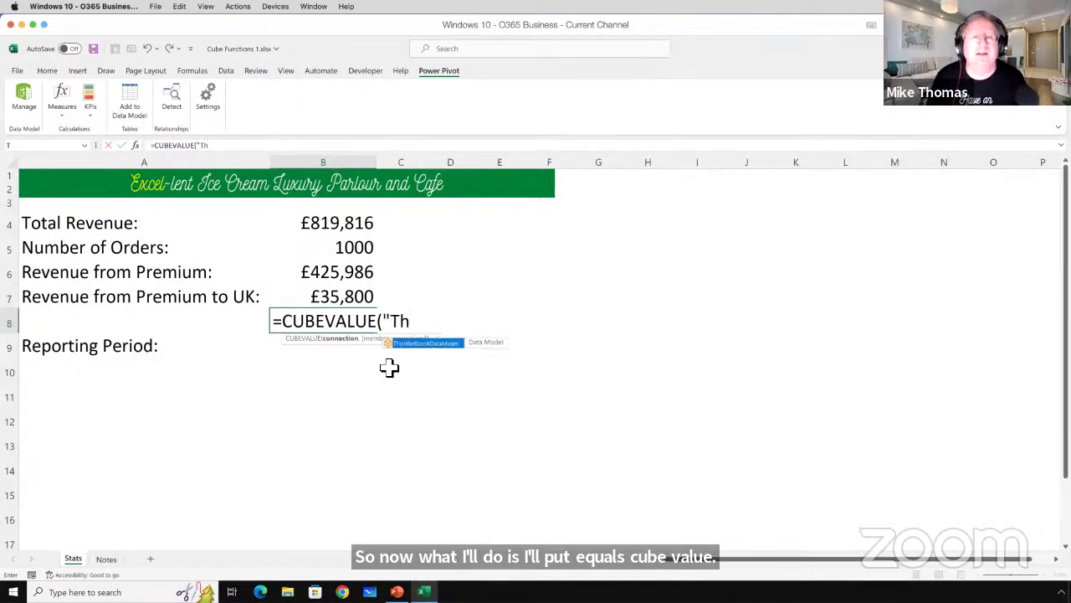
key(Tab)
text(,)
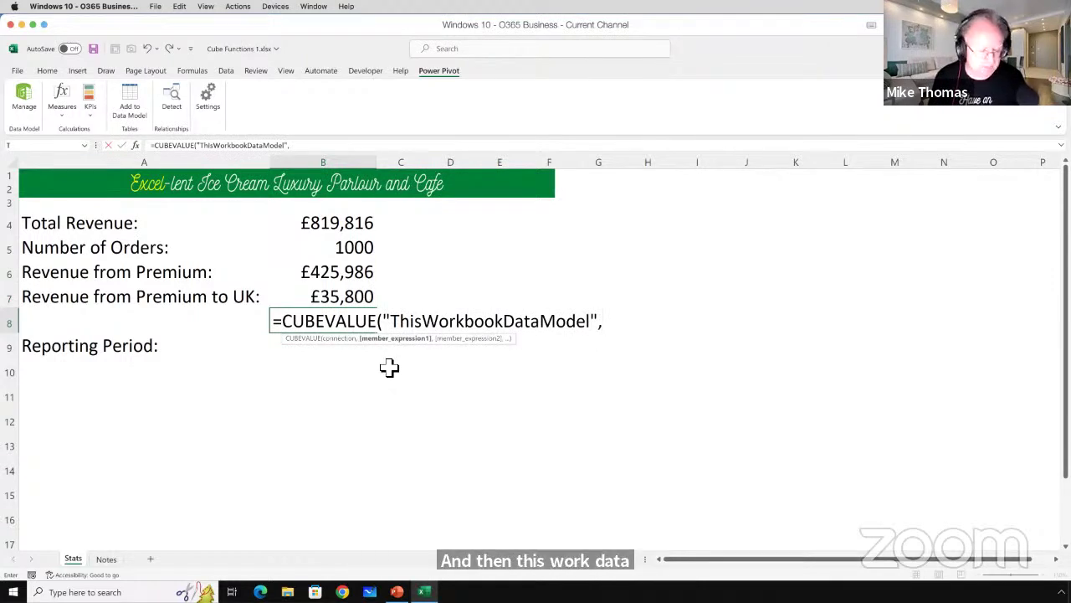
text("m)
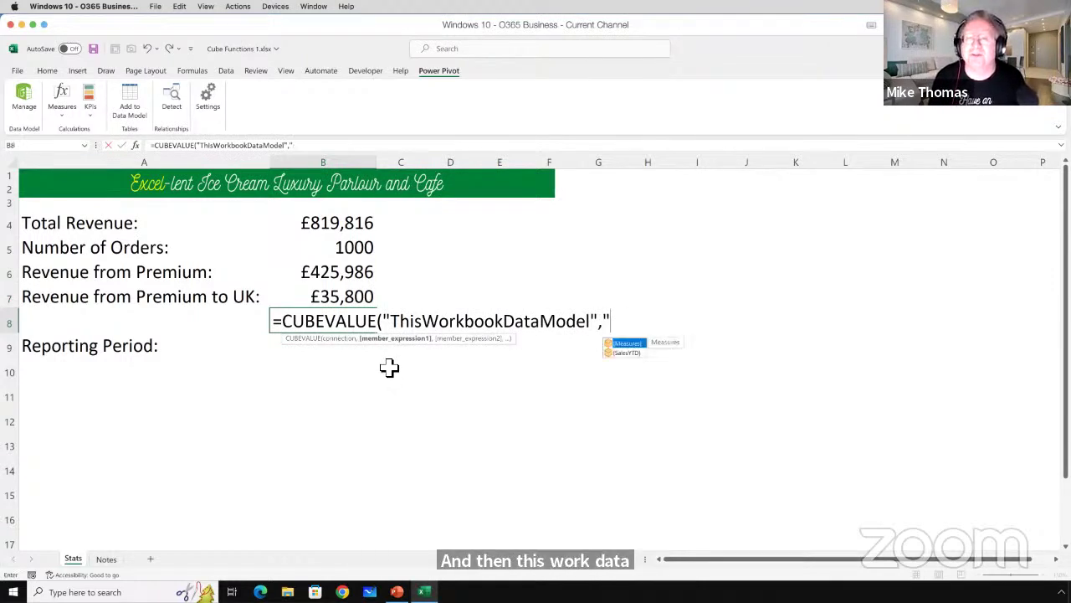
key(Tab)
text(.)
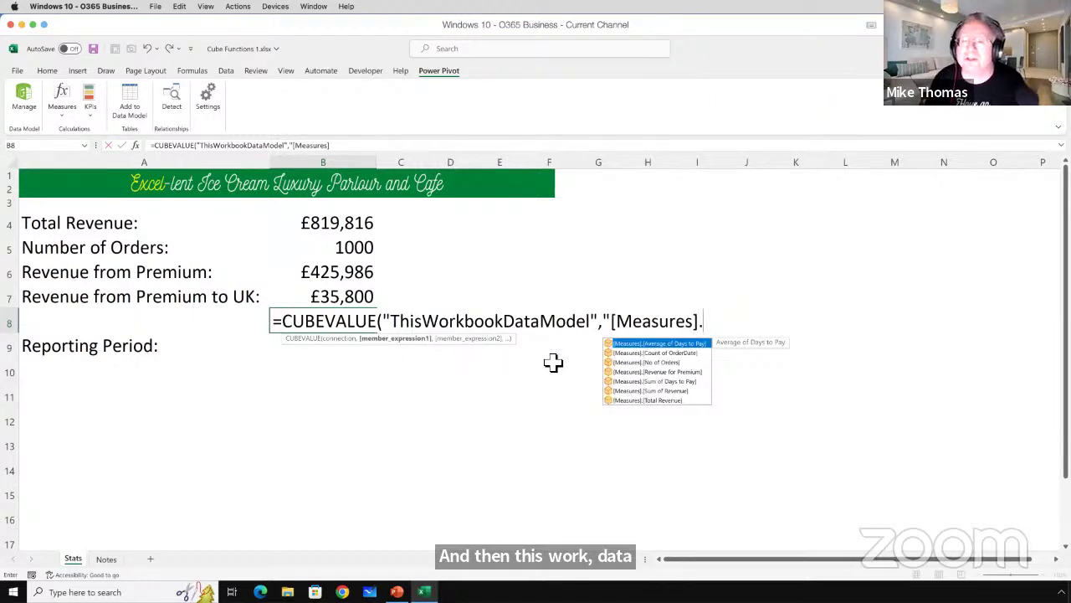
double_click(678, 372)
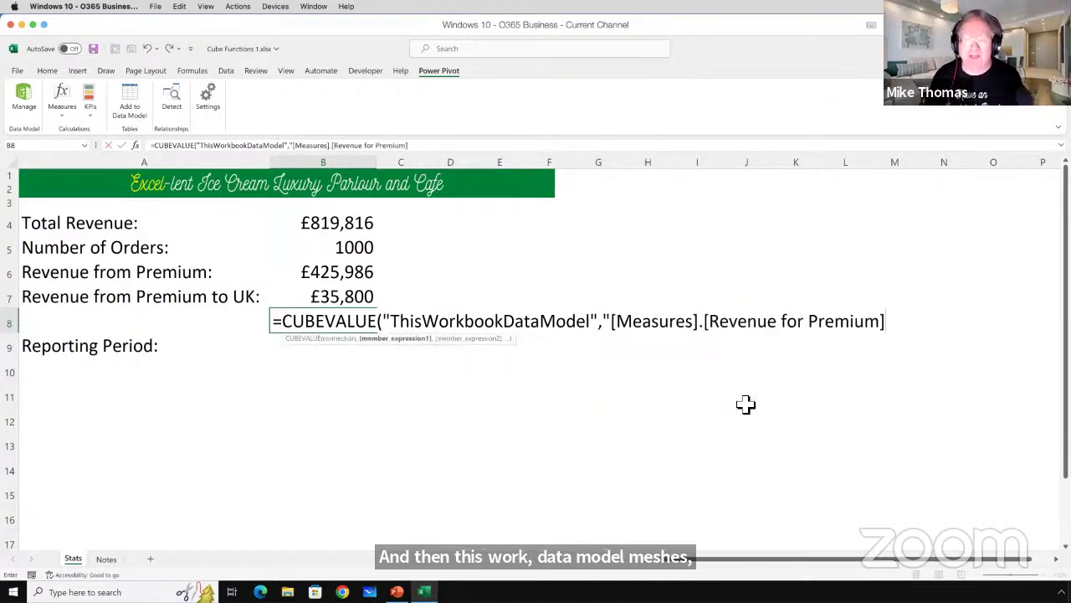
text("))
key(ctrl+Return)
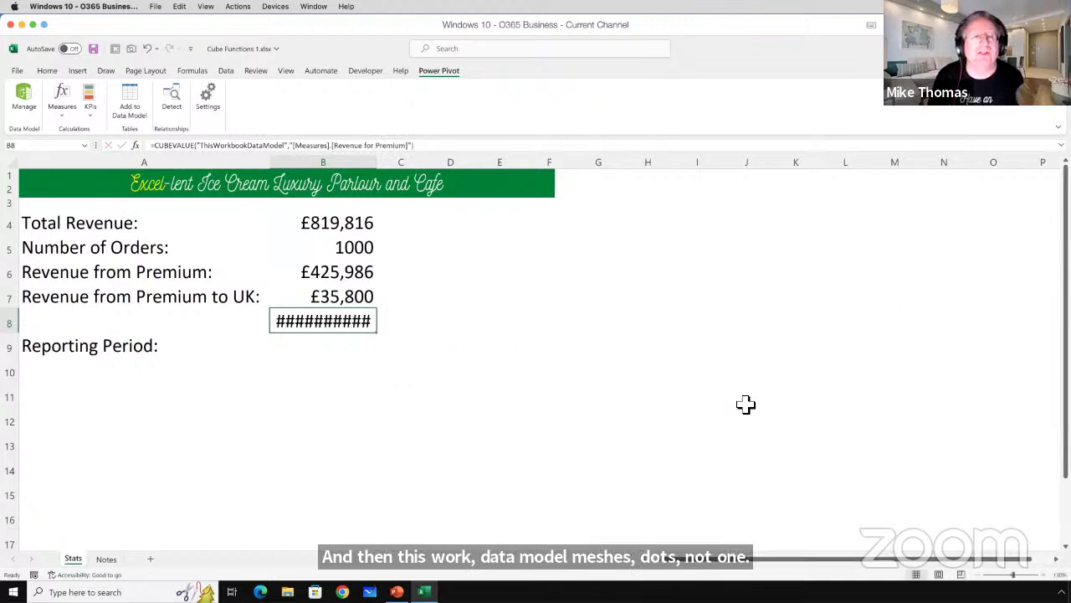
click(358, 293)
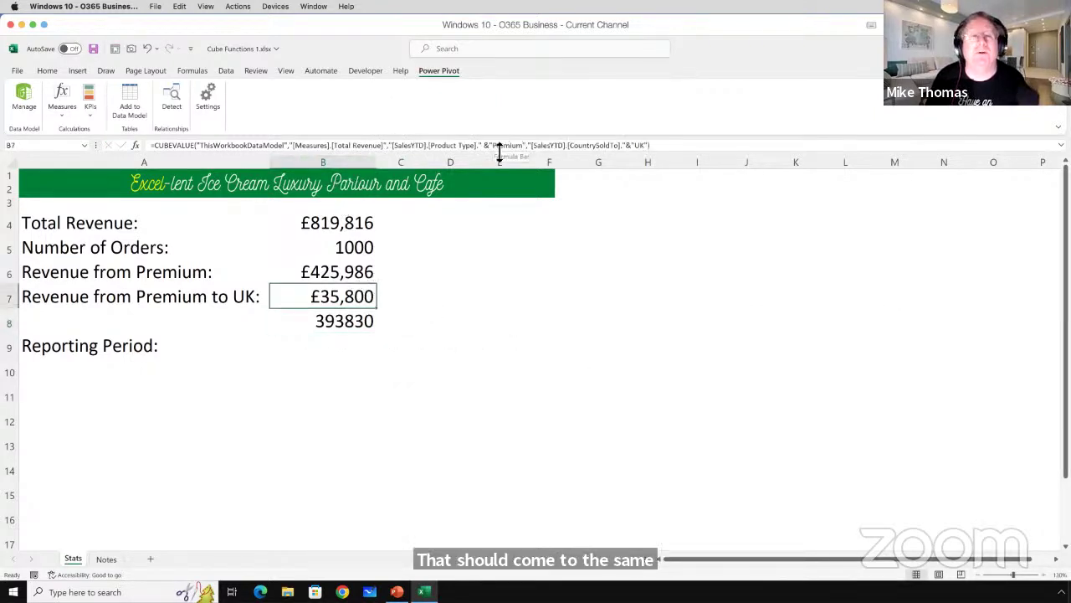
Replace Standard with Premium in B6's formula so it shows £393,830.
click(355, 266)
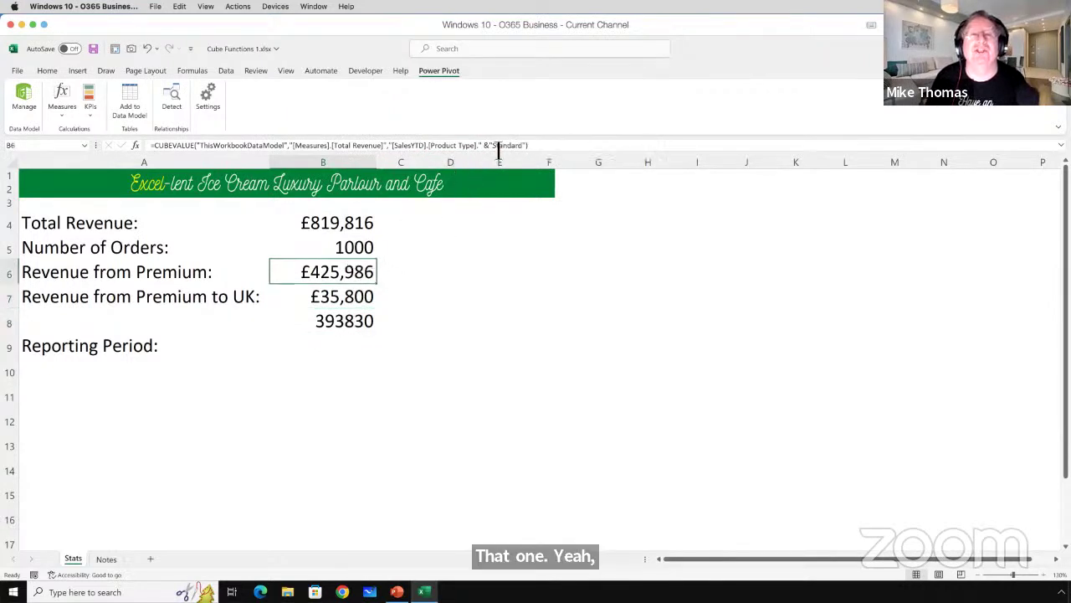
drag(494, 145, 524, 149)
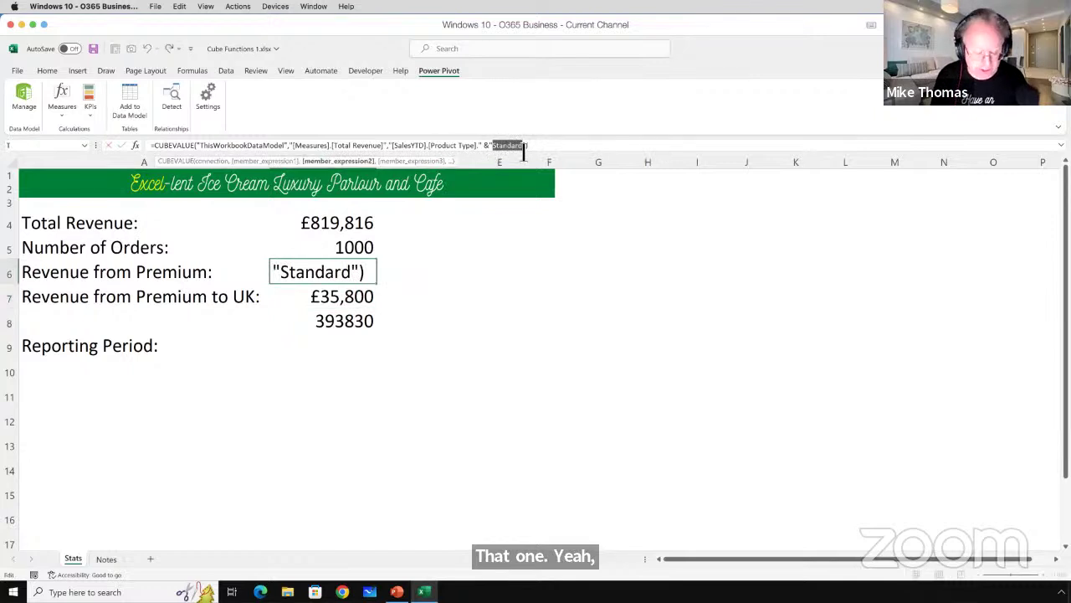
text(Premium)
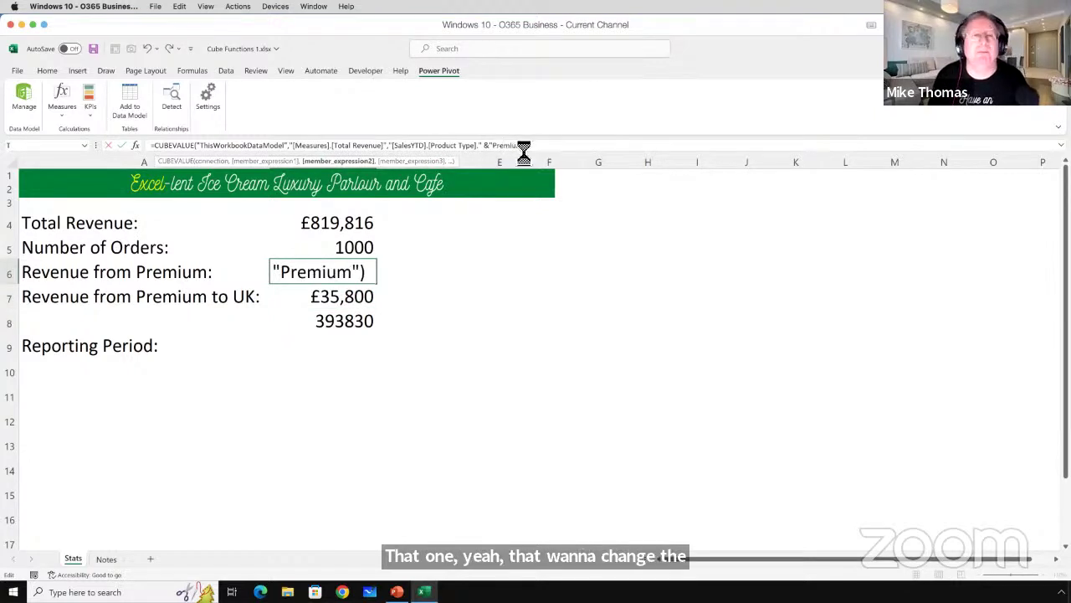
key(Return)
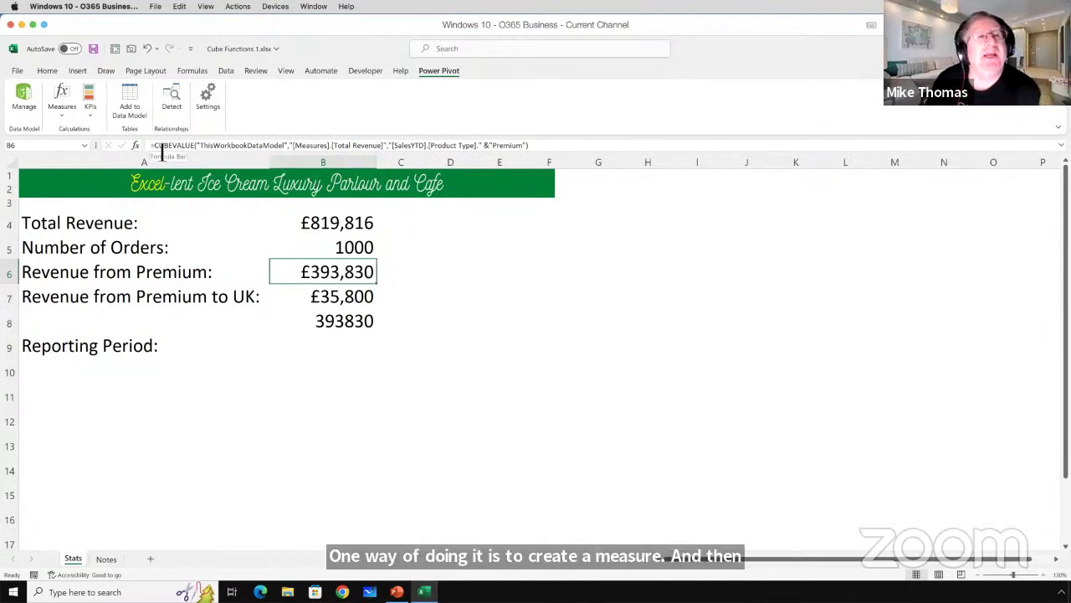
Compare the CUBEVALUE formulas in B6, B8 and B7 without changing them.
drag(160, 149, 545, 148)
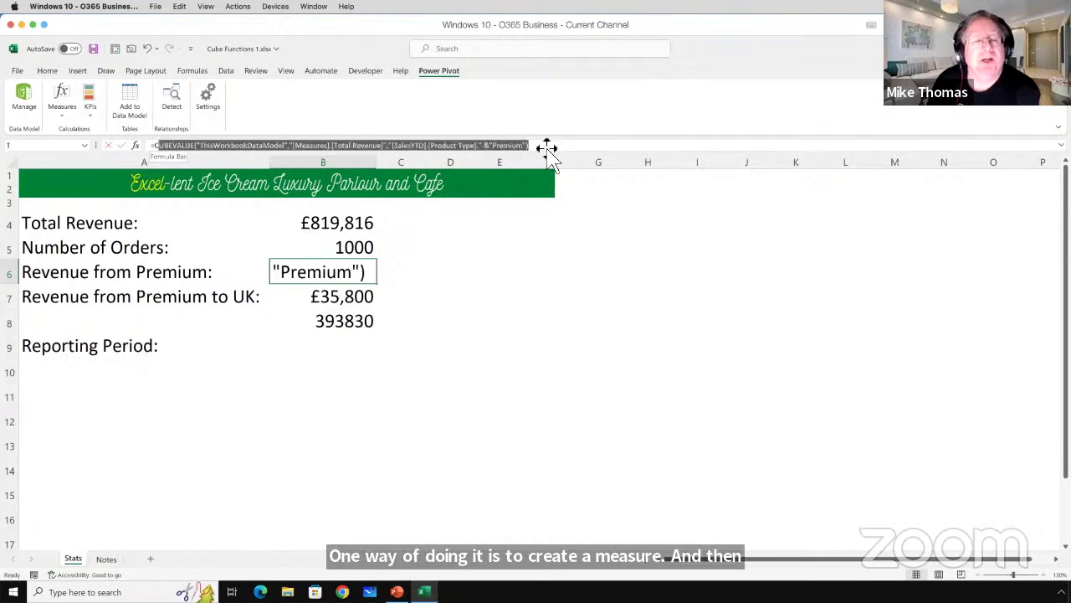
key(Escape)
click(346, 320)
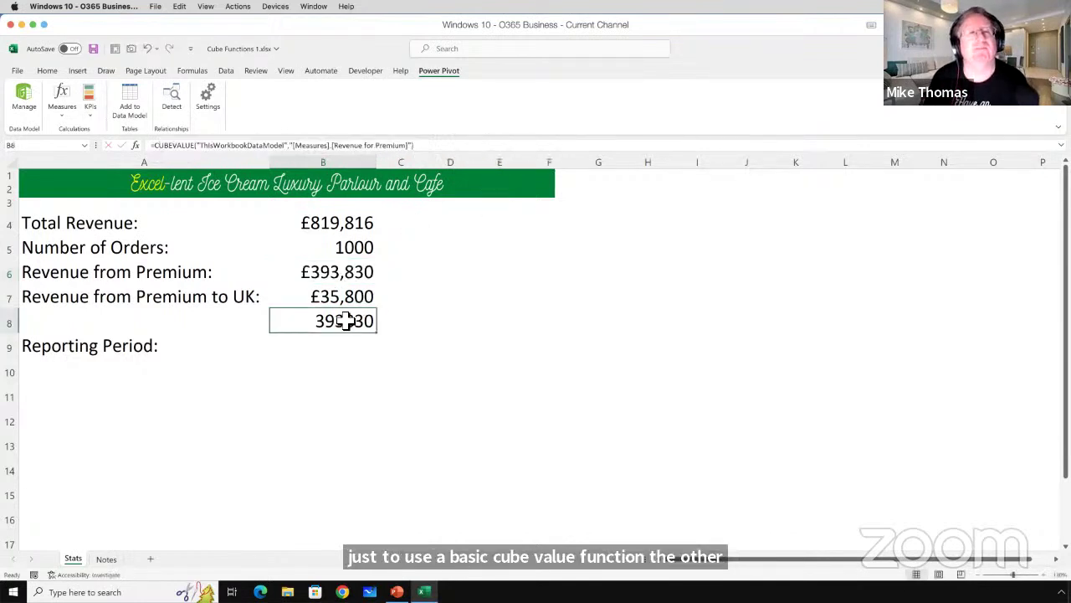
click(431, 148)
key(Escape)
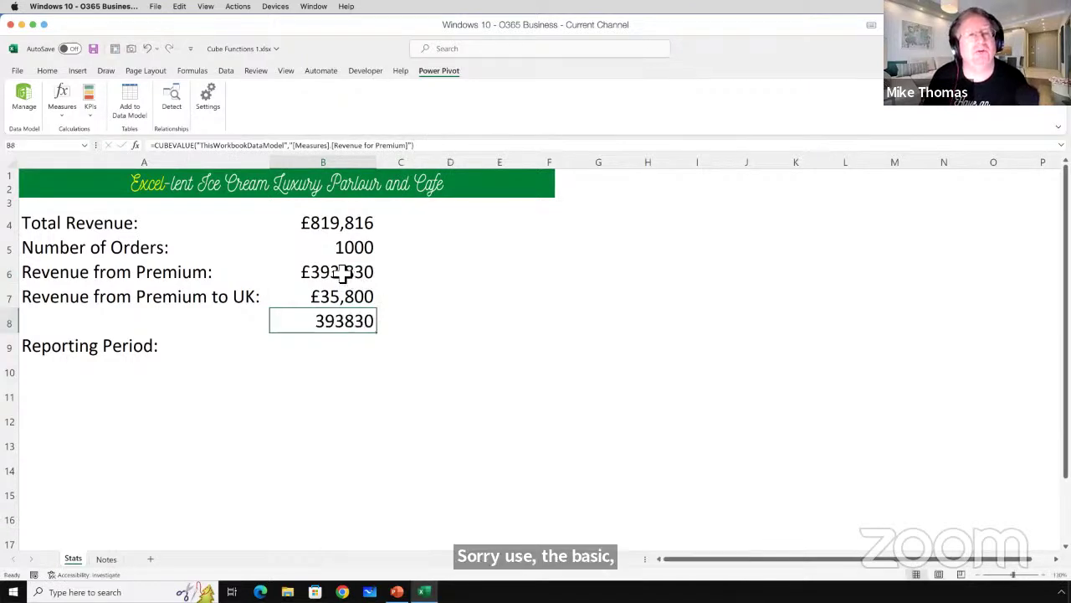
click(343, 274)
click(343, 297)
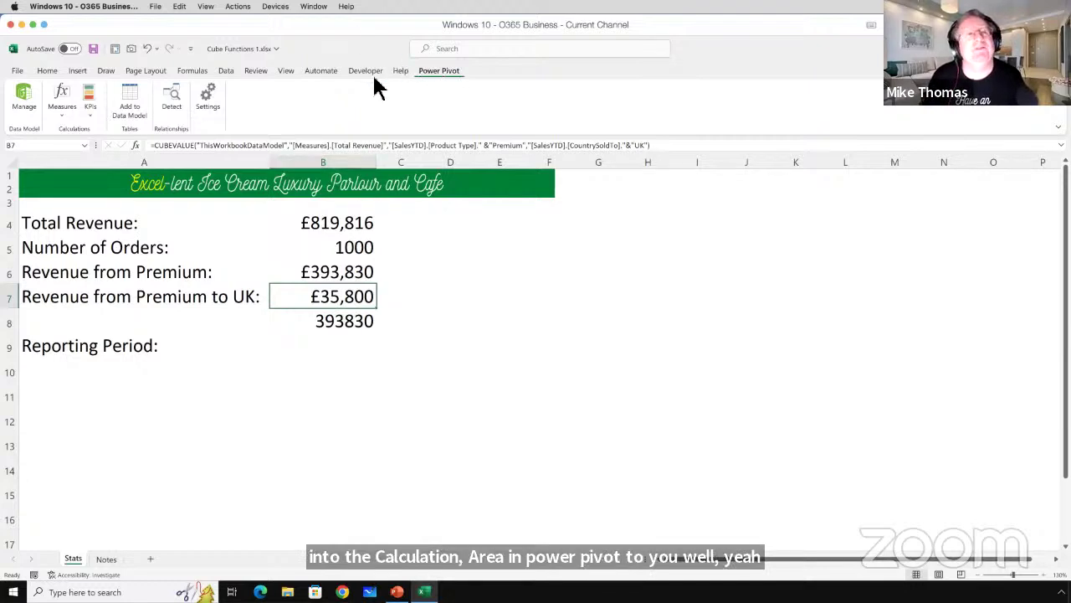
Open the Power Pivot data model and browse the SalesYTD order dates and calculation area.
click(23, 96)
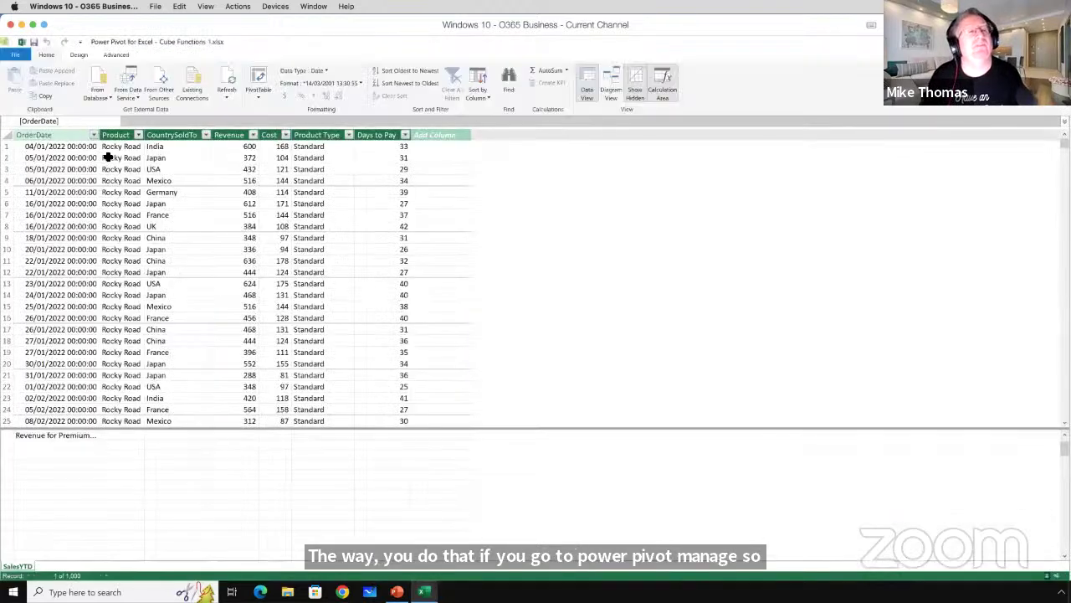
click(57, 457)
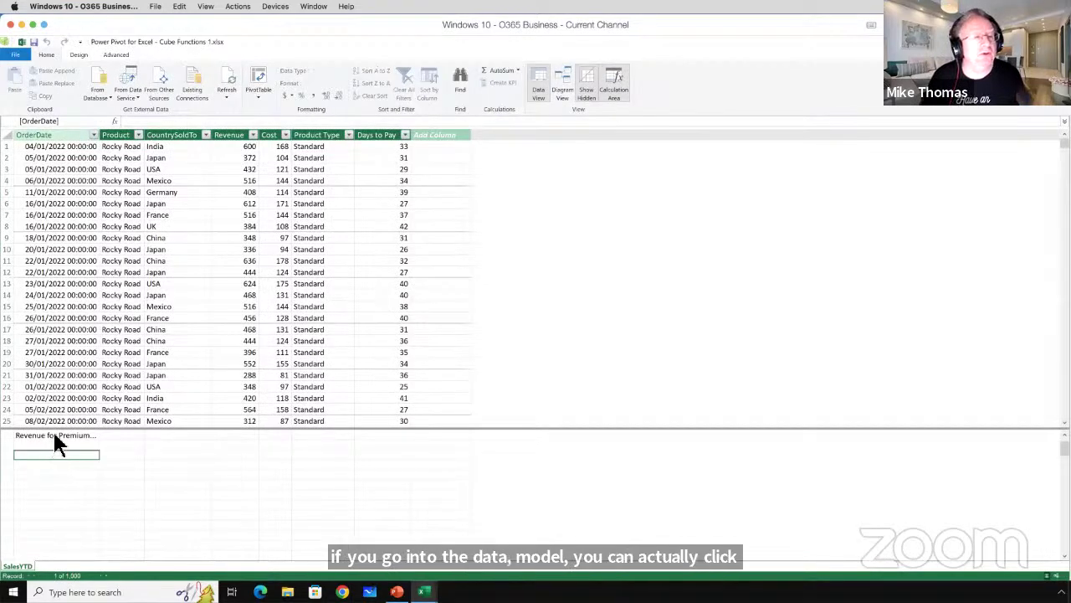
click(55, 436)
click(67, 410)
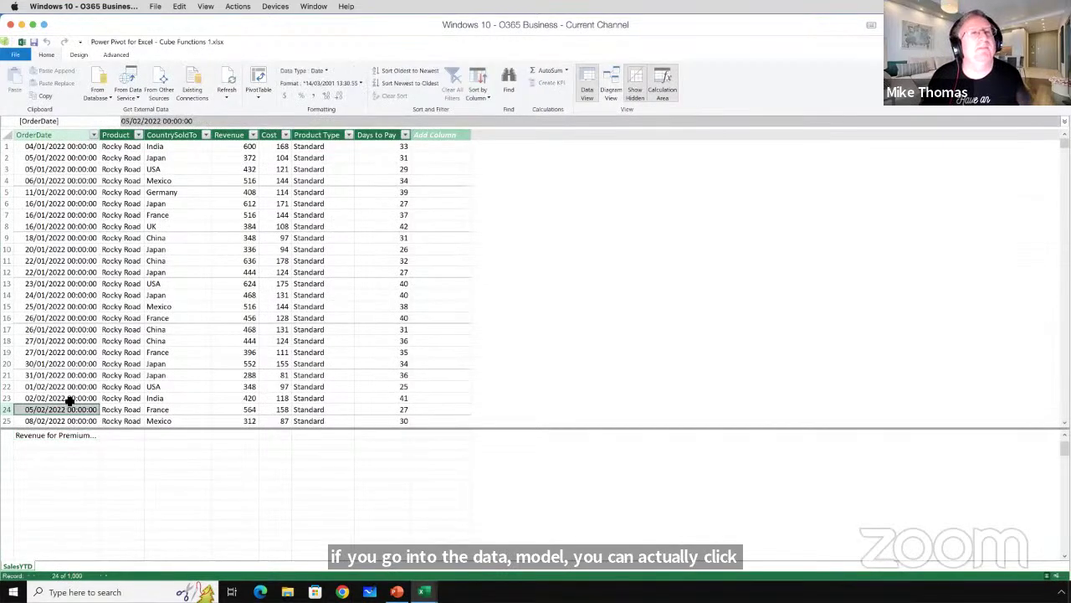
click(52, 455)
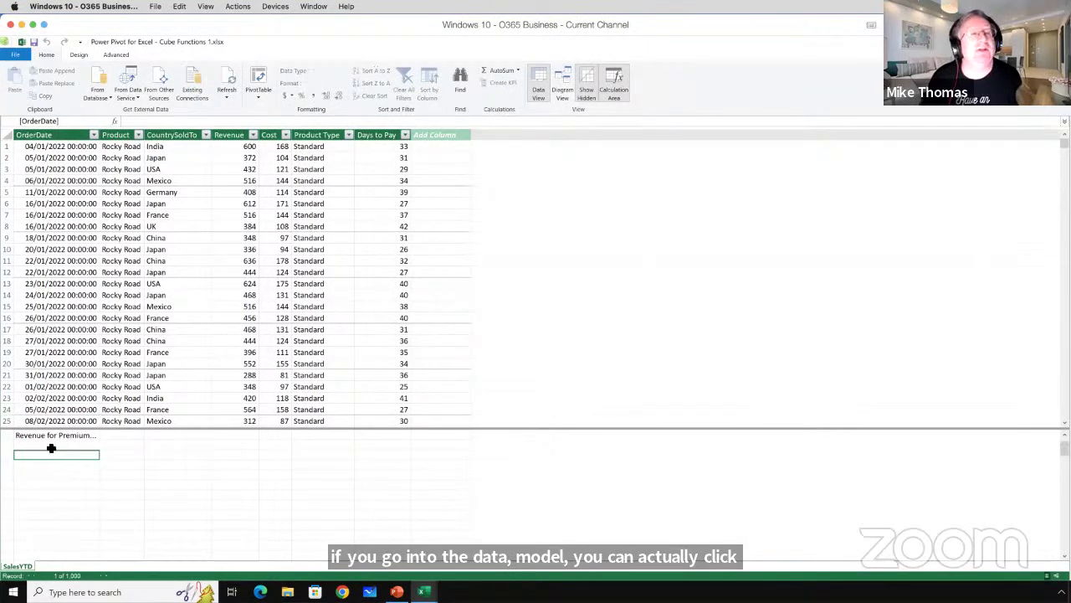
click(67, 306)
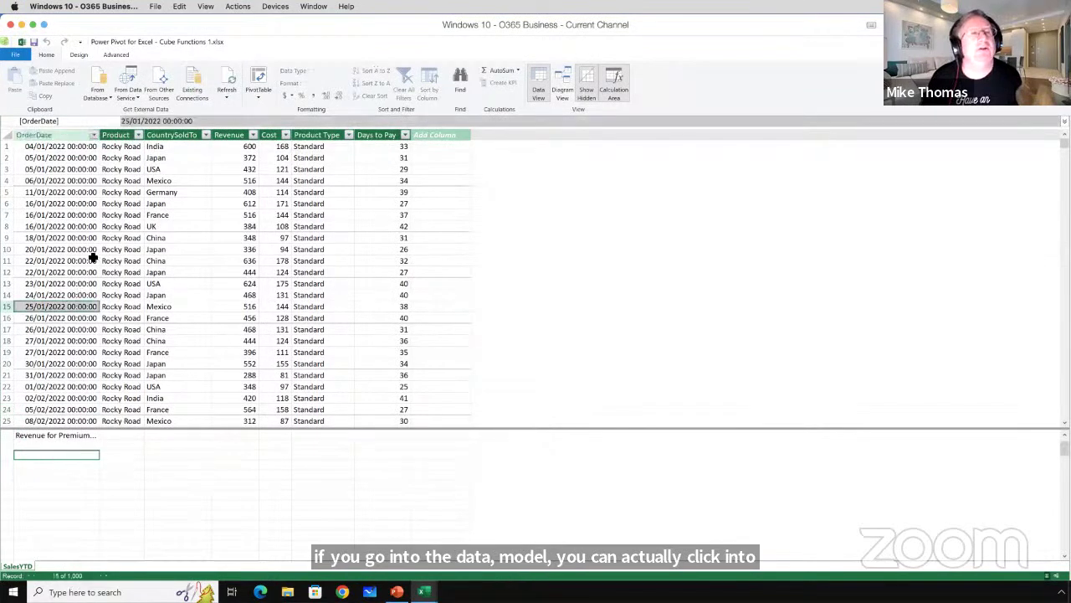
click(55, 475)
Create Mikes Measure :=SUM(SalesYTD[Revenue]), giving 819816, and widen the OrderDate column.
click(174, 122)
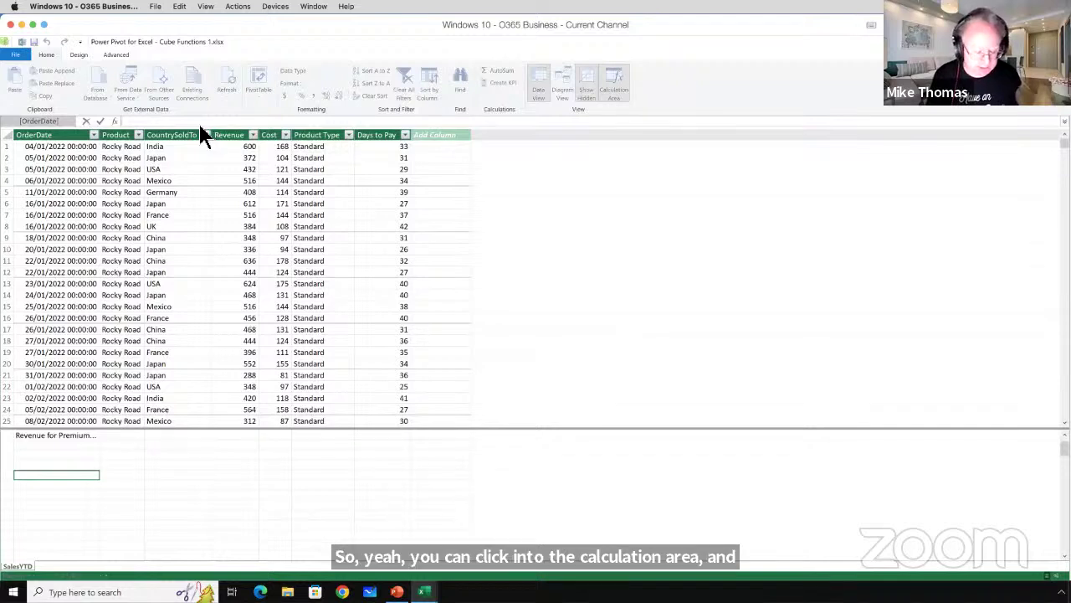
text(Mikes Measure)
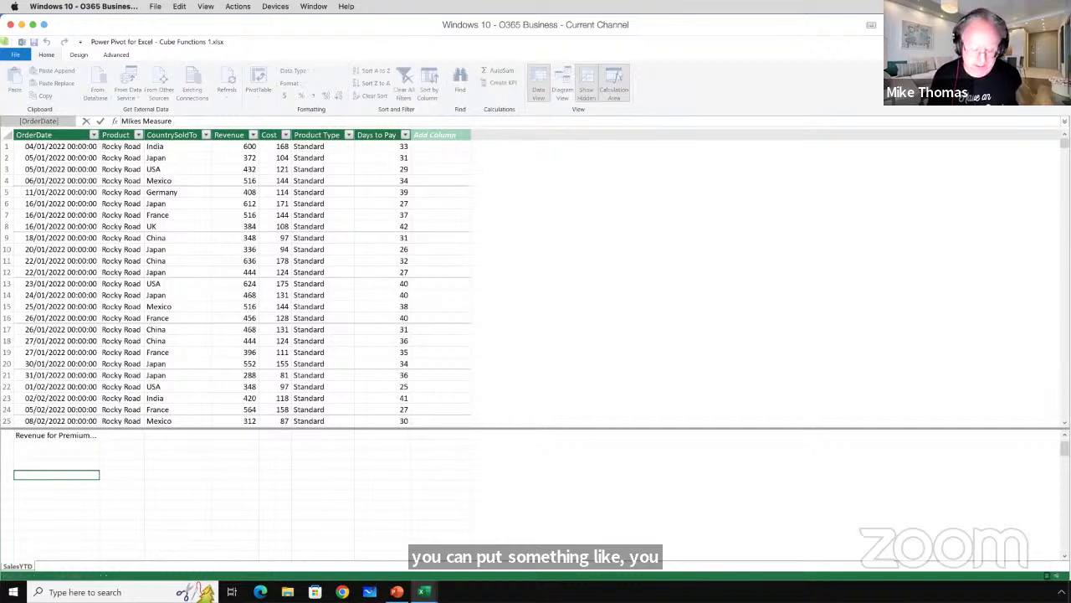
text( :=)
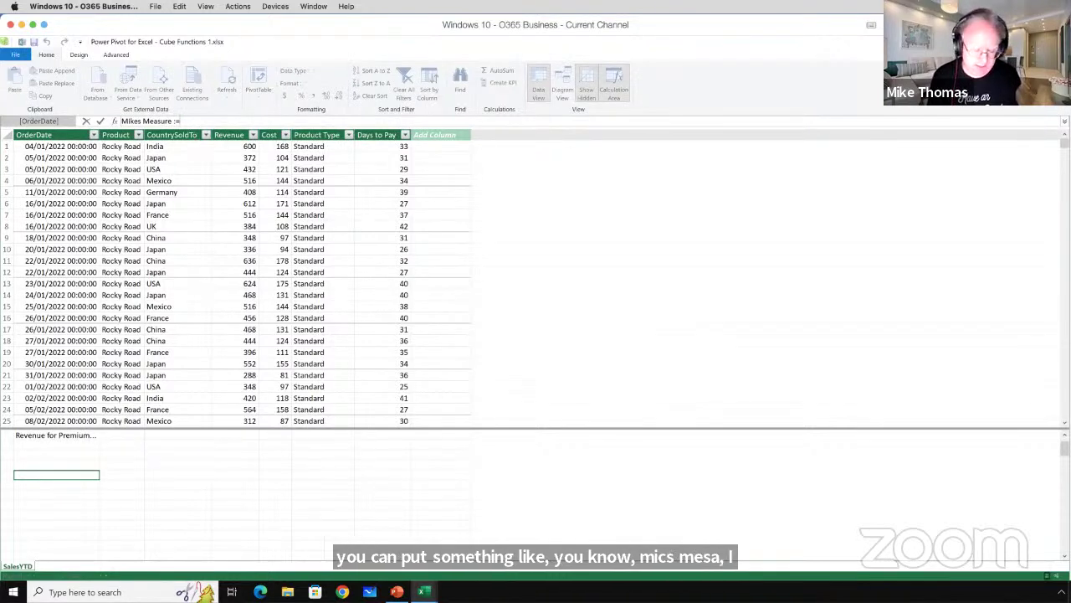
text(SUM)
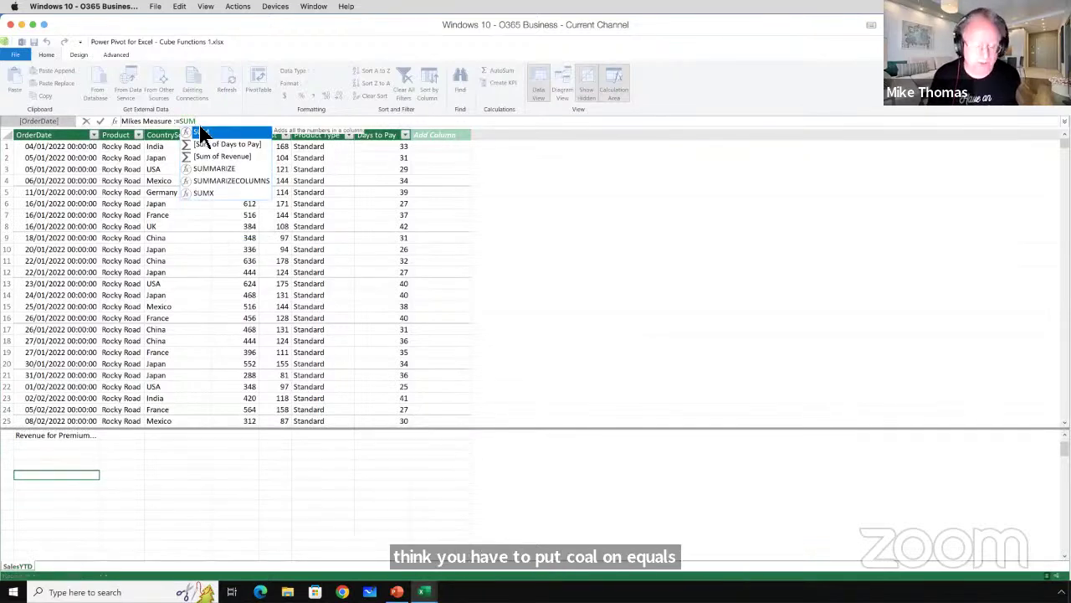
text(()
drag(305, 215, 308, 242)
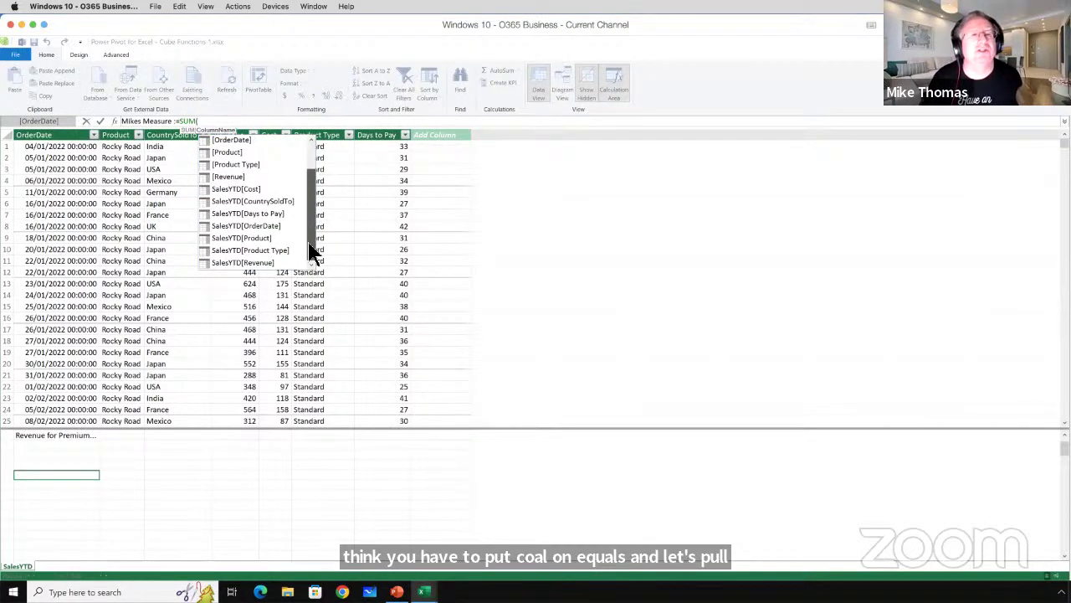
double_click(259, 264)
click(283, 120)
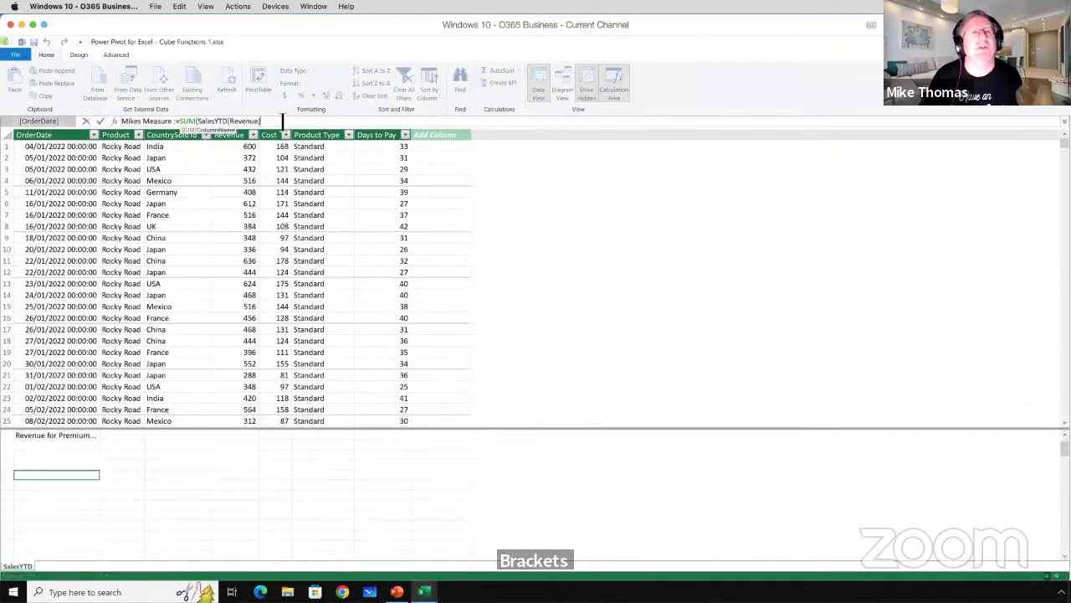
text())
key(Return)
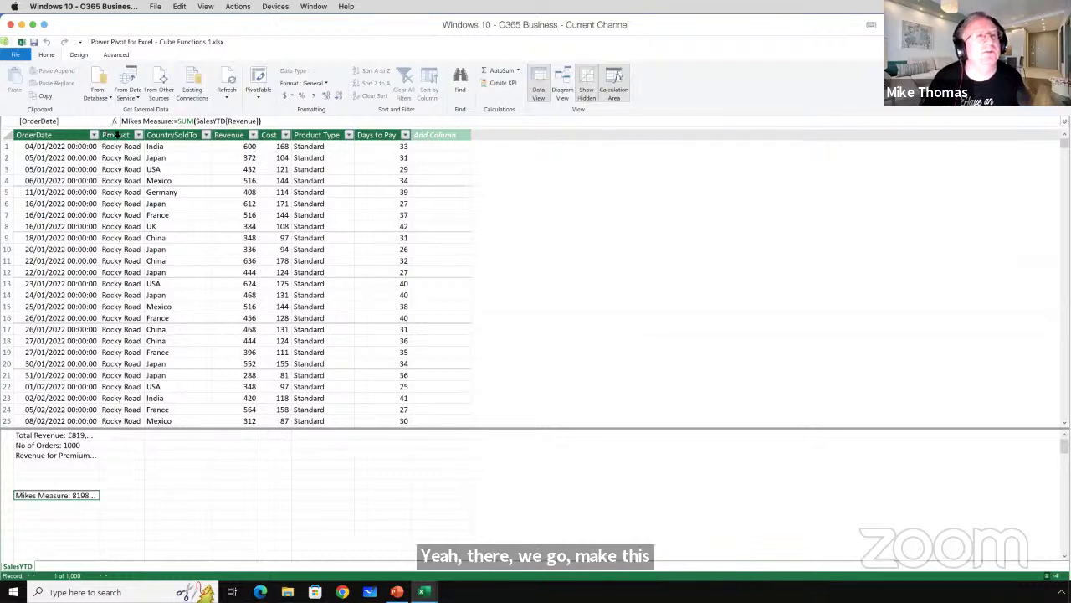
drag(101, 139, 152, 144)
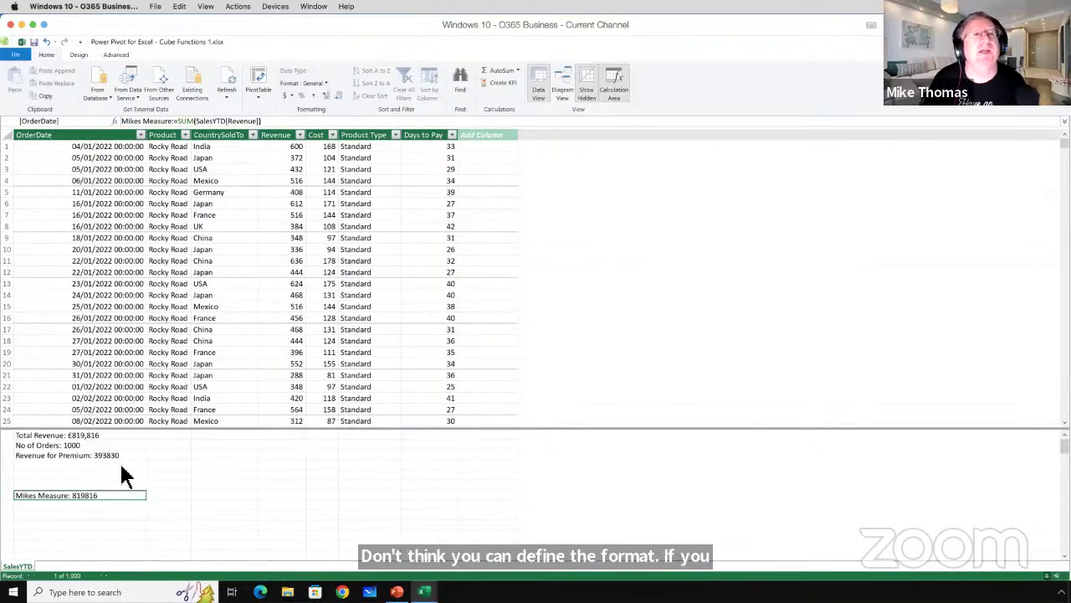
Format Mikes Measure as $ English (United States) currency, showing $819,816.00.
click(288, 97)
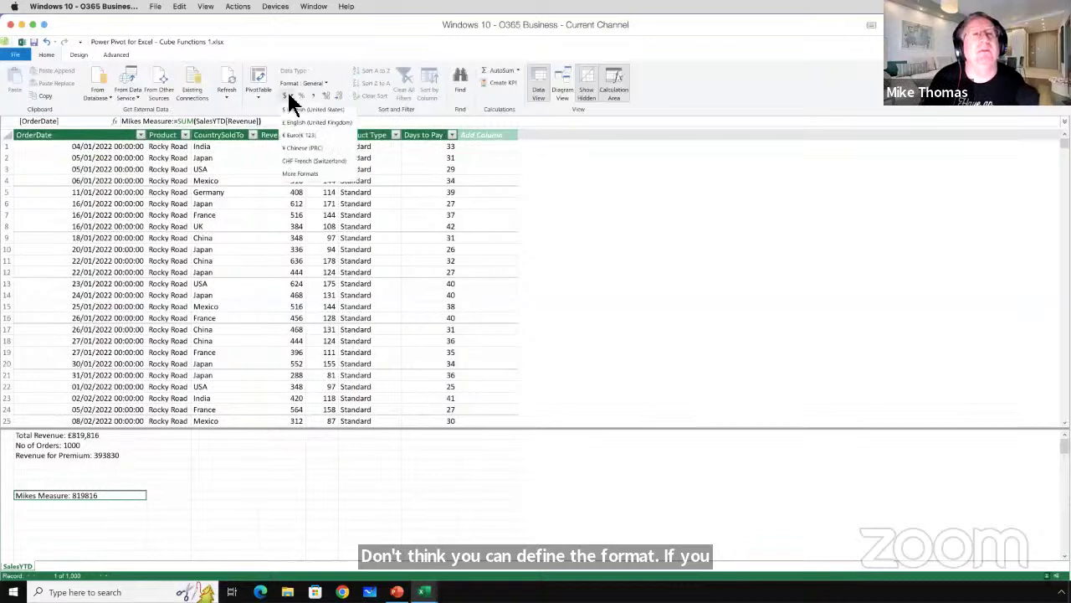
click(292, 109)
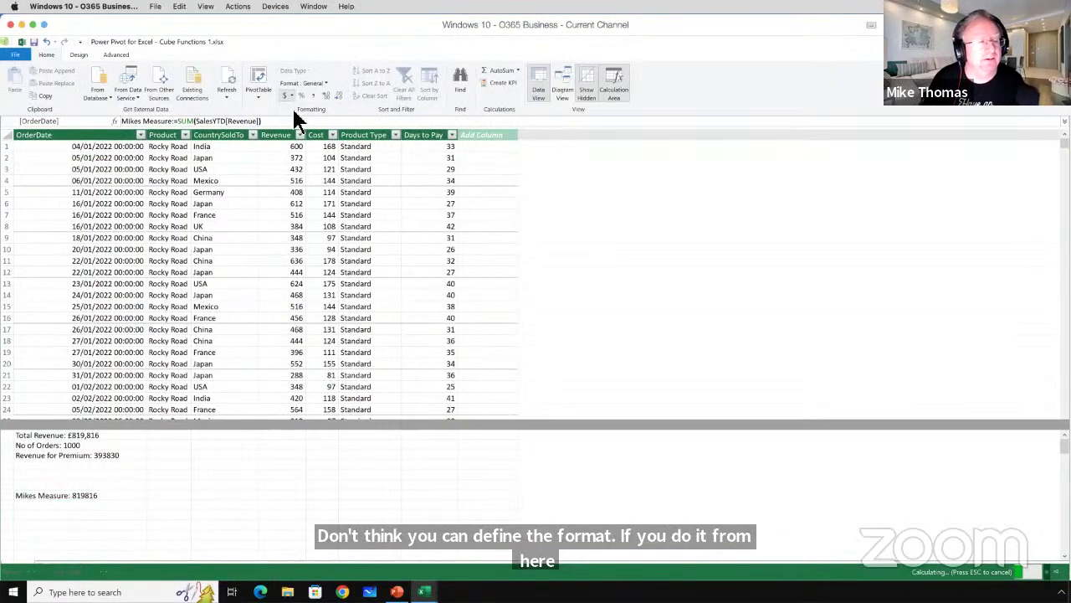
click(104, 502)
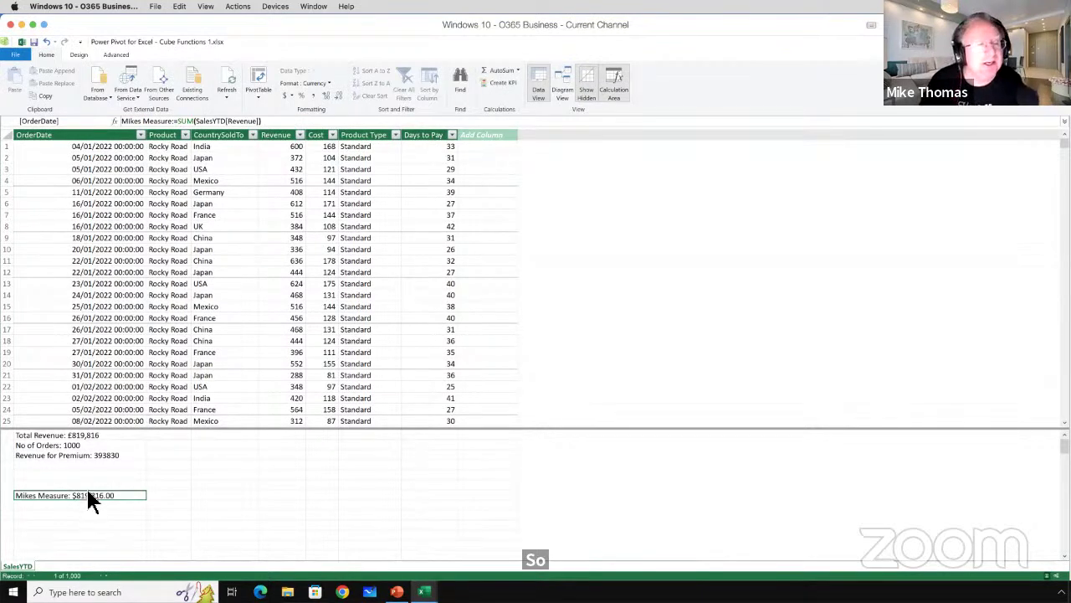
drag(127, 123, 276, 122)
click(181, 124)
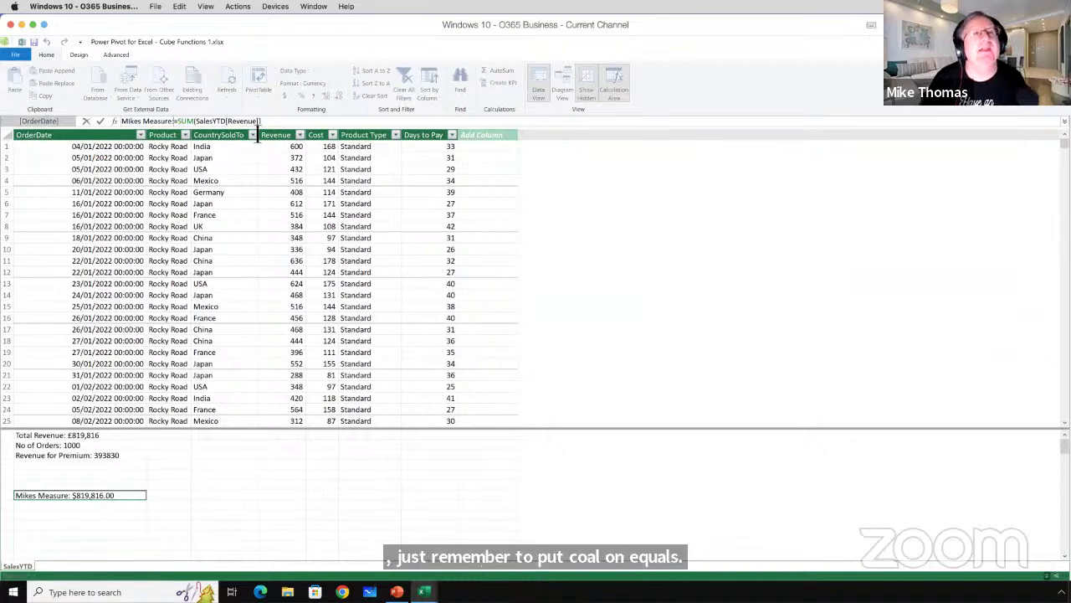
key(Return)
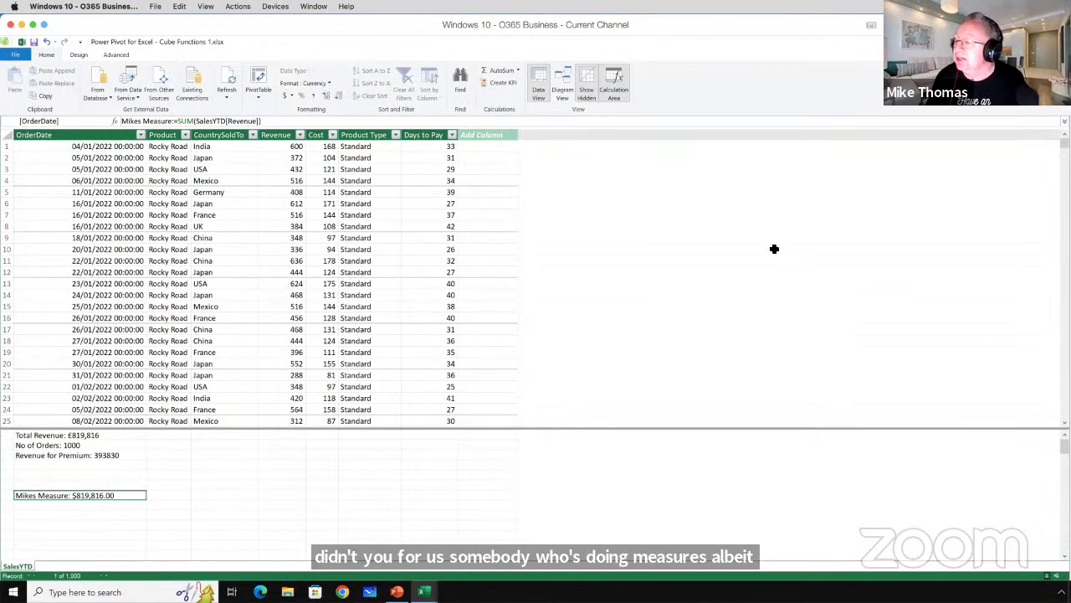
Check Mikes Measure's format settings, cancel, and return to Excel's Stats sheet.
right_click(64, 493)
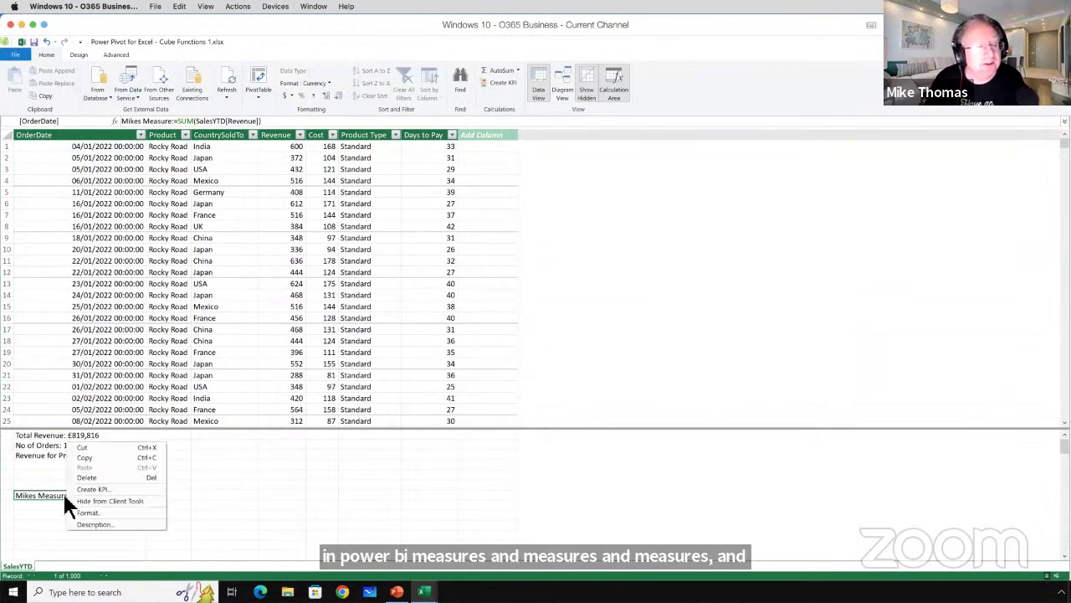
click(96, 513)
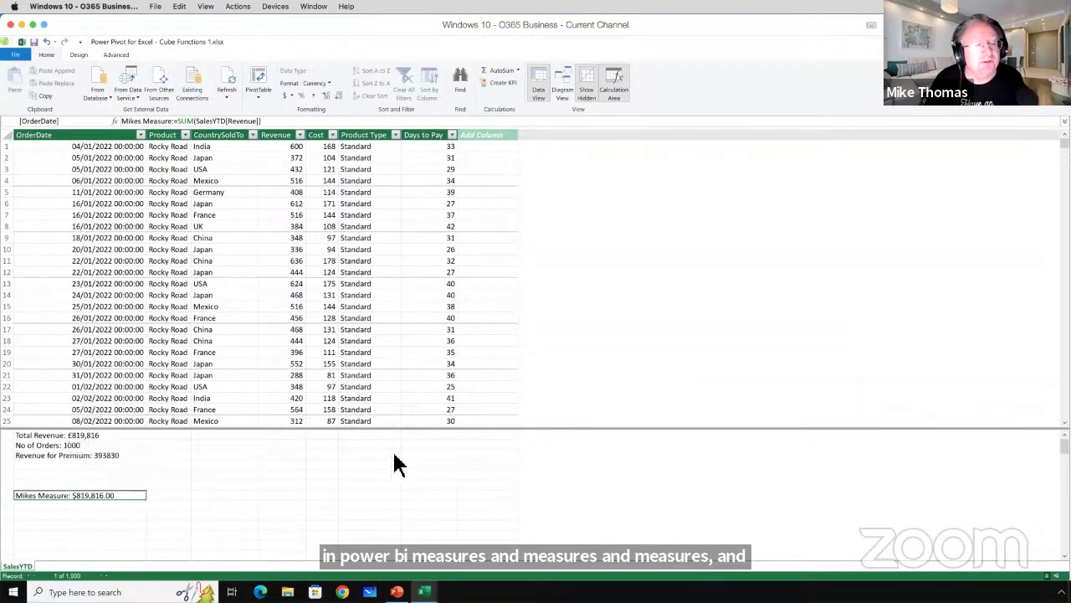
click(652, 345)
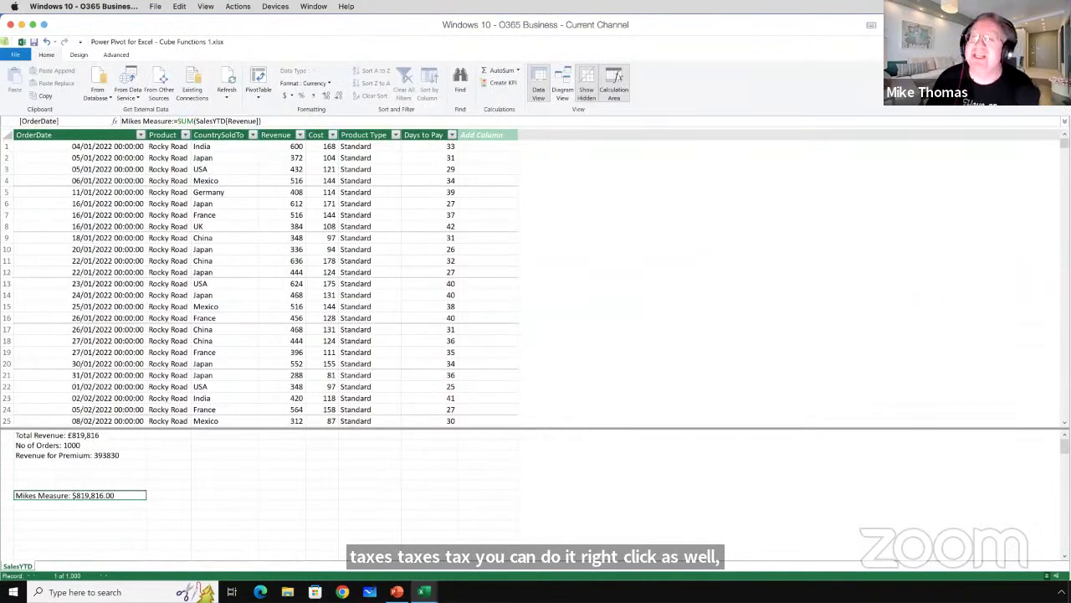
key(alt+Tab)
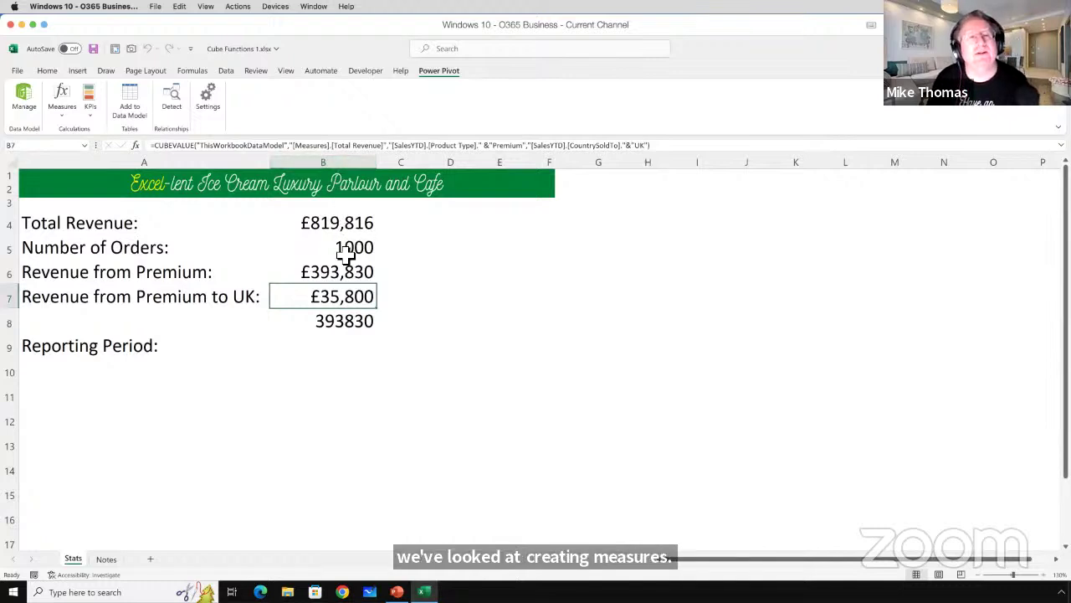
Review the CUBEVALUE formulas in B8, B6 and B7 without changing them.
click(341, 322)
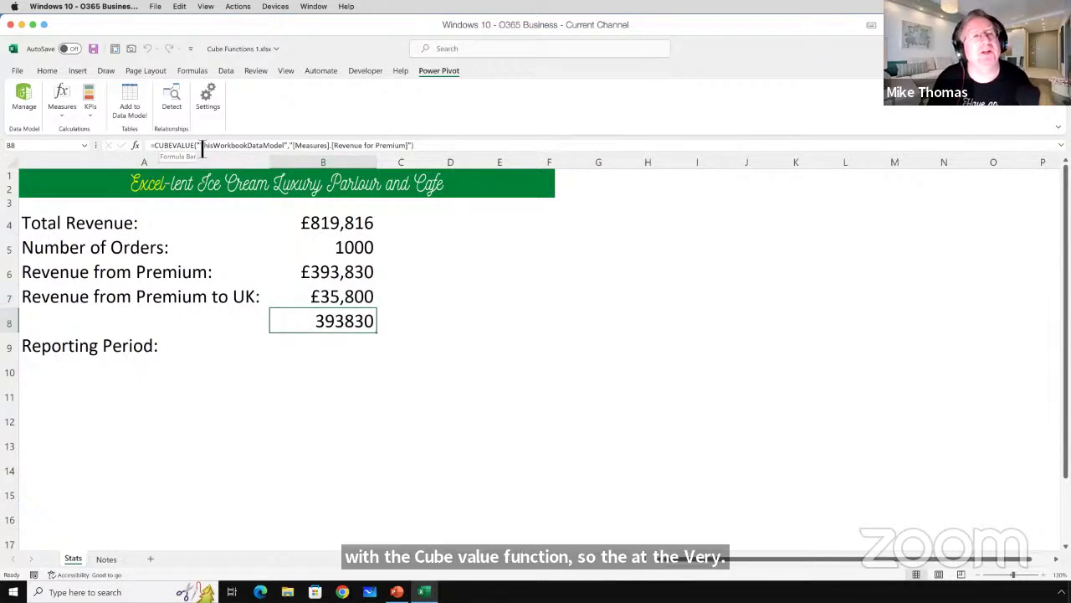
drag(198, 149, 293, 150)
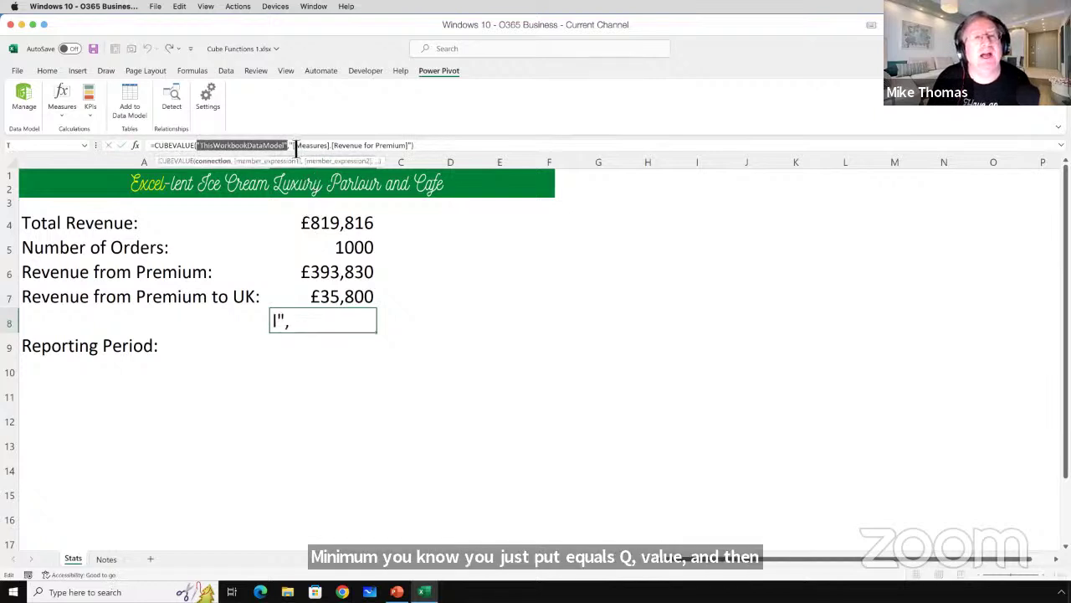
drag(291, 148, 420, 149)
key(Return)
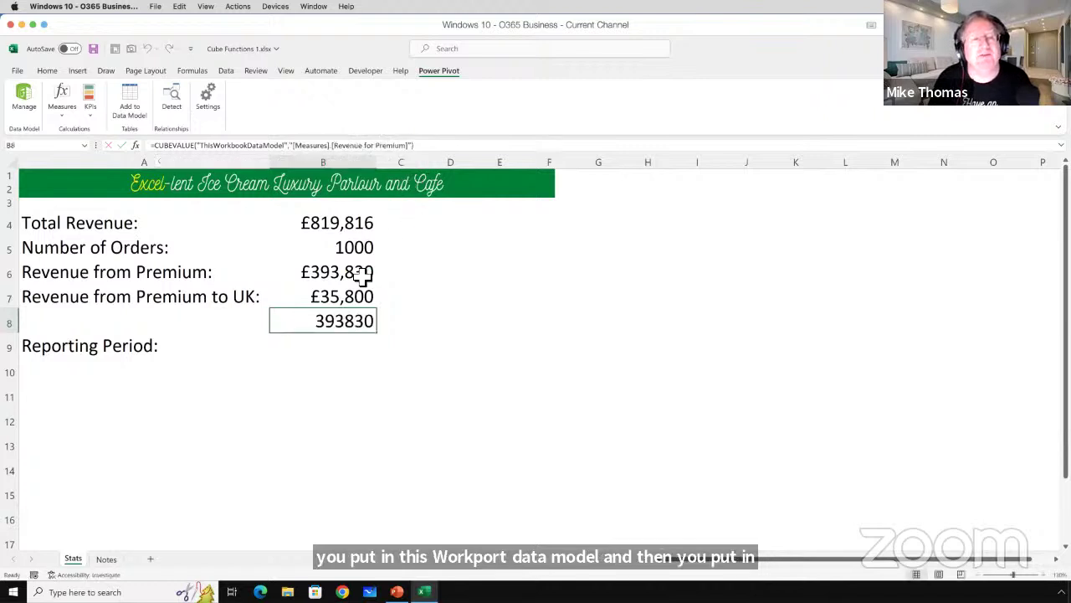
click(358, 272)
click(358, 298)
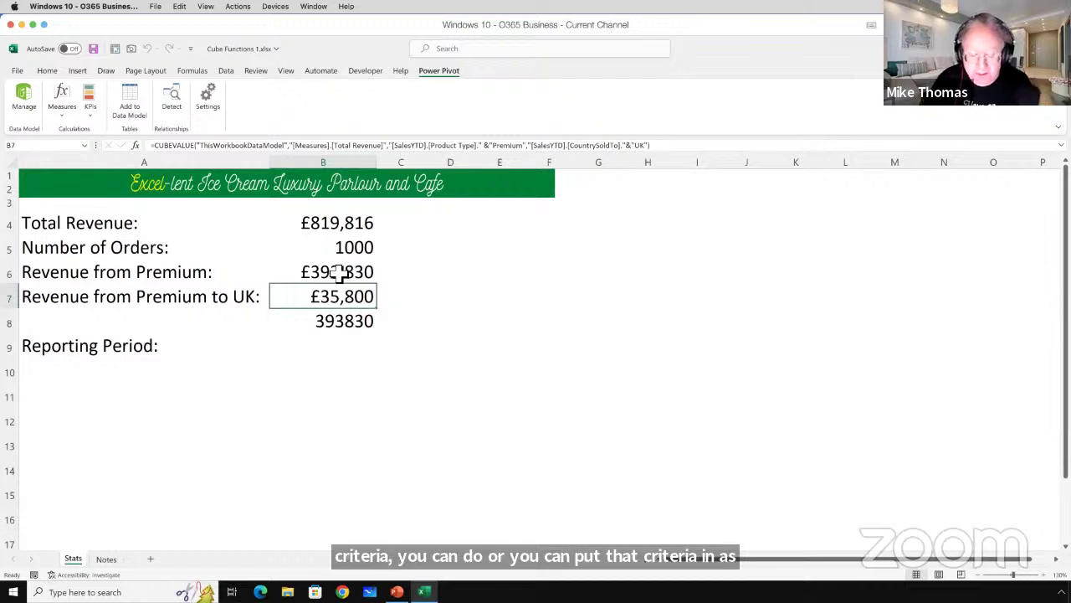
Clear the 393830 result from B8, select B9, and open the Power Pivot data model.
click(333, 355)
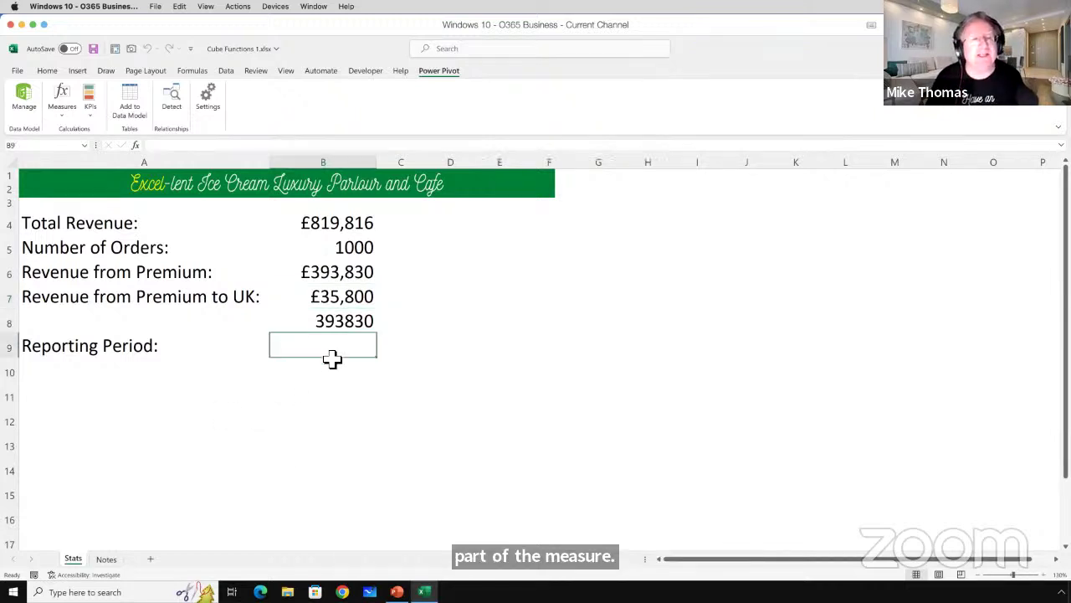
click(361, 316)
key(Delete)
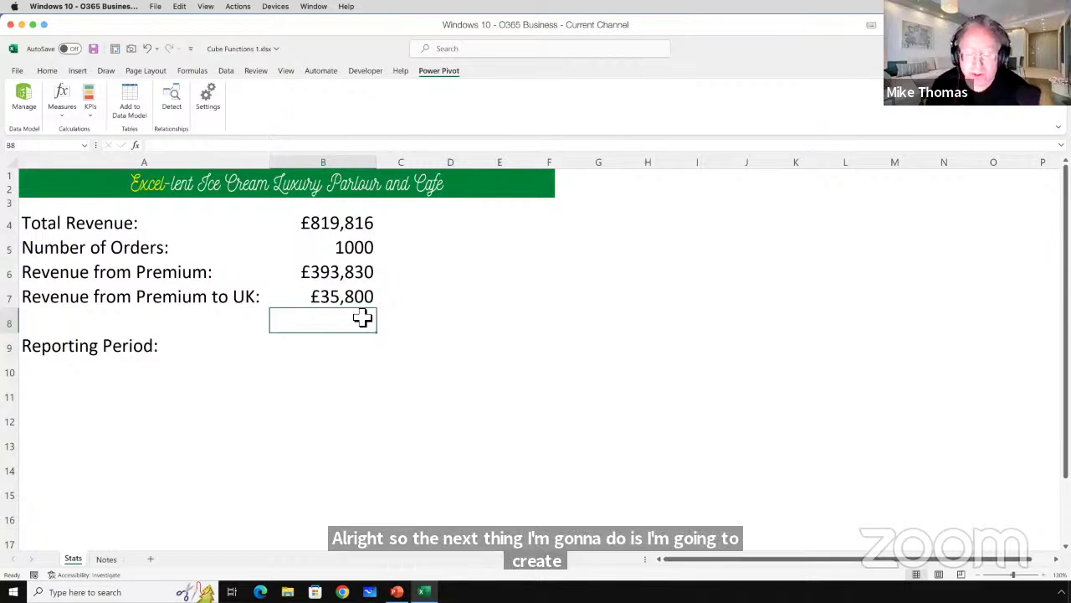
click(346, 349)
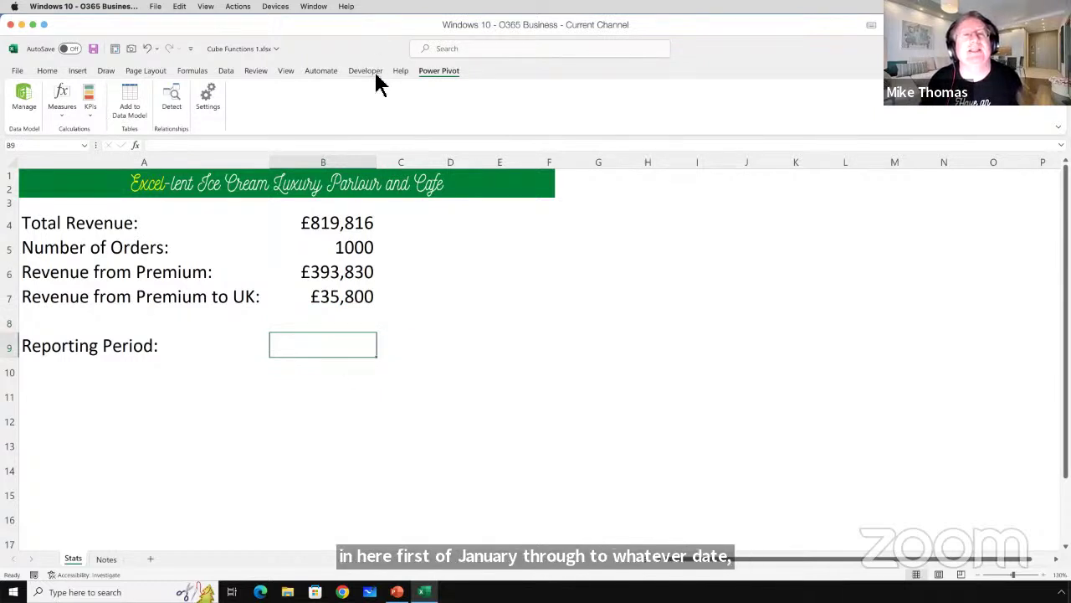
click(22, 95)
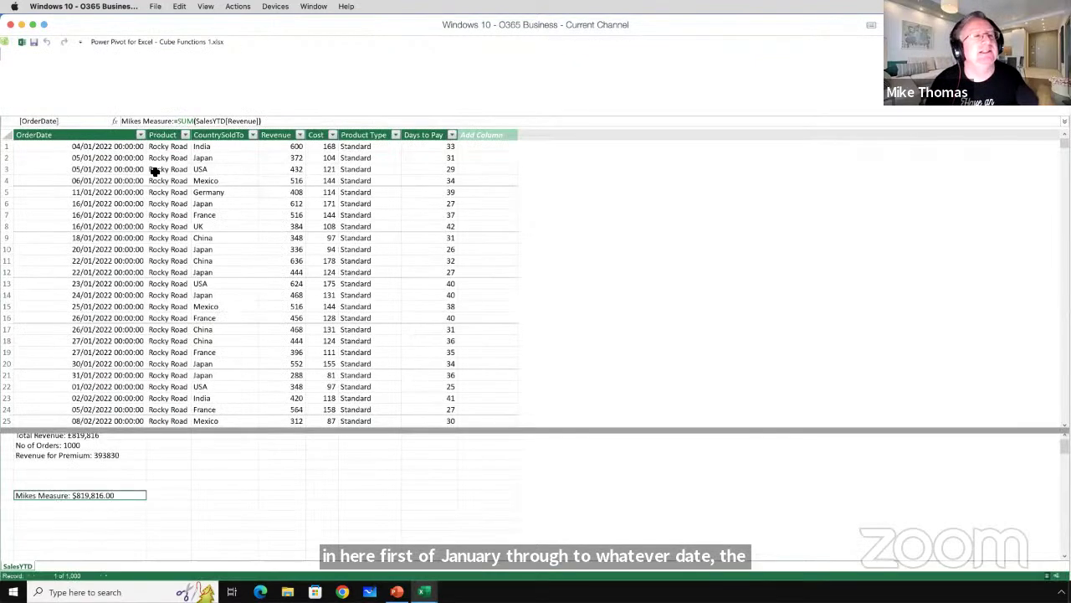
Sort SalesYTD by OrderDate oldest to newest and scroll to the last record, dated 16/05/2022.
click(141, 135)
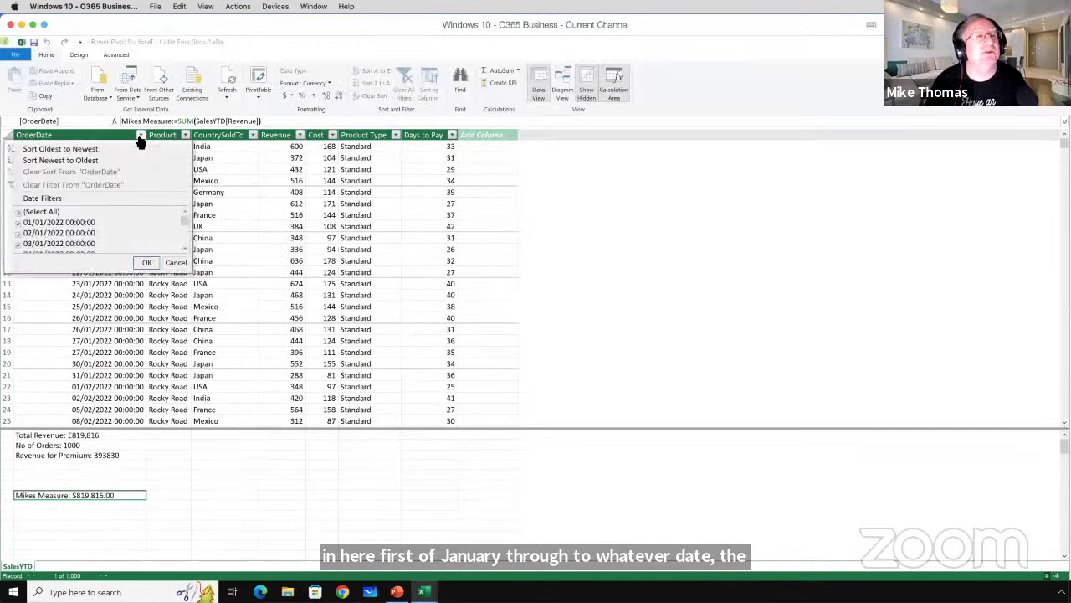
click(66, 146)
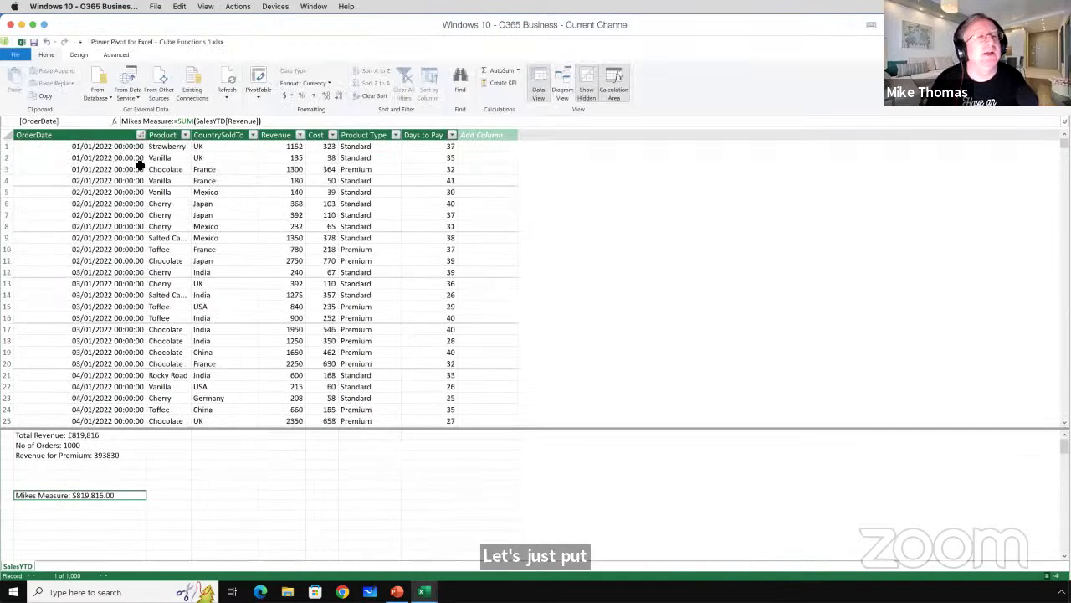
scroll(199, 216, down, 20)
scroll(606, 242, down, 16)
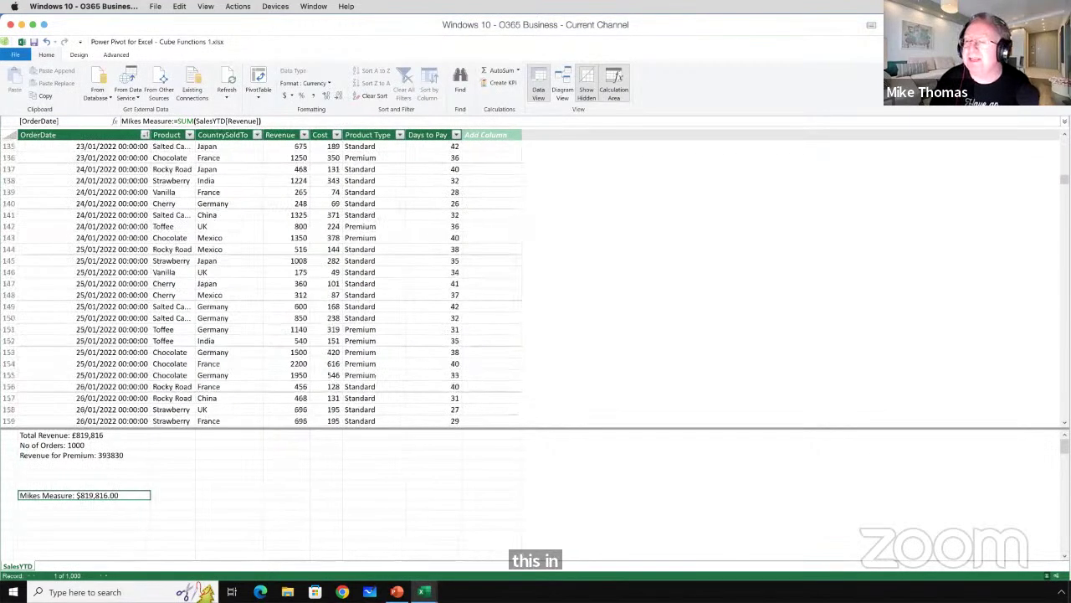
drag(1064, 179, 1064, 414)
scroll(751, 374, up, 5)
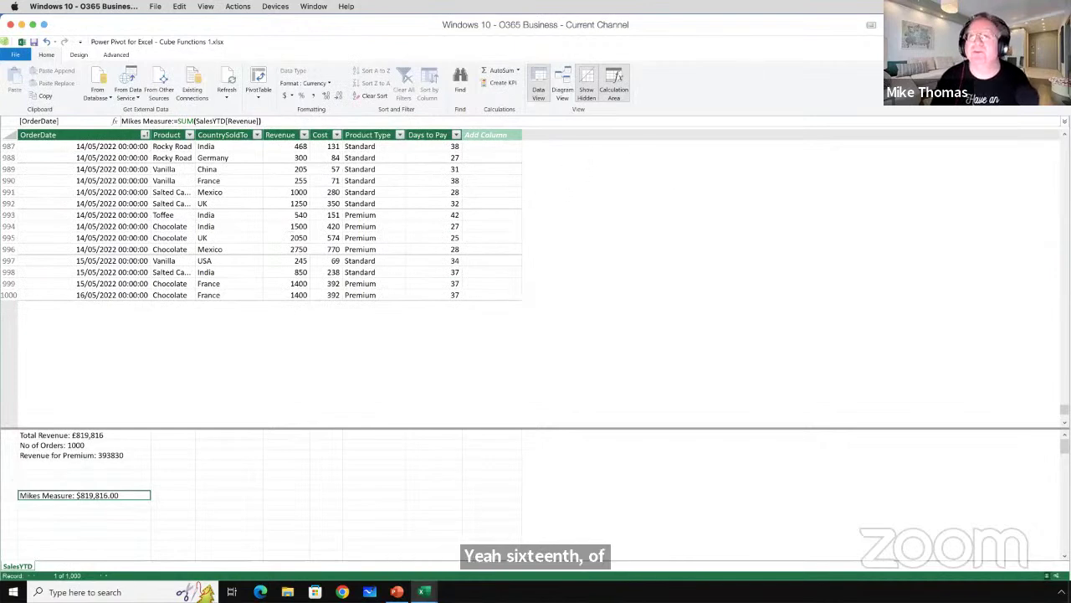
click(53, 517)
Enter the measure Period Start:=MIN(SalesYTD[OrderDate]), fixing the mistyped separator, to show 01/01/2022.
click(153, 122)
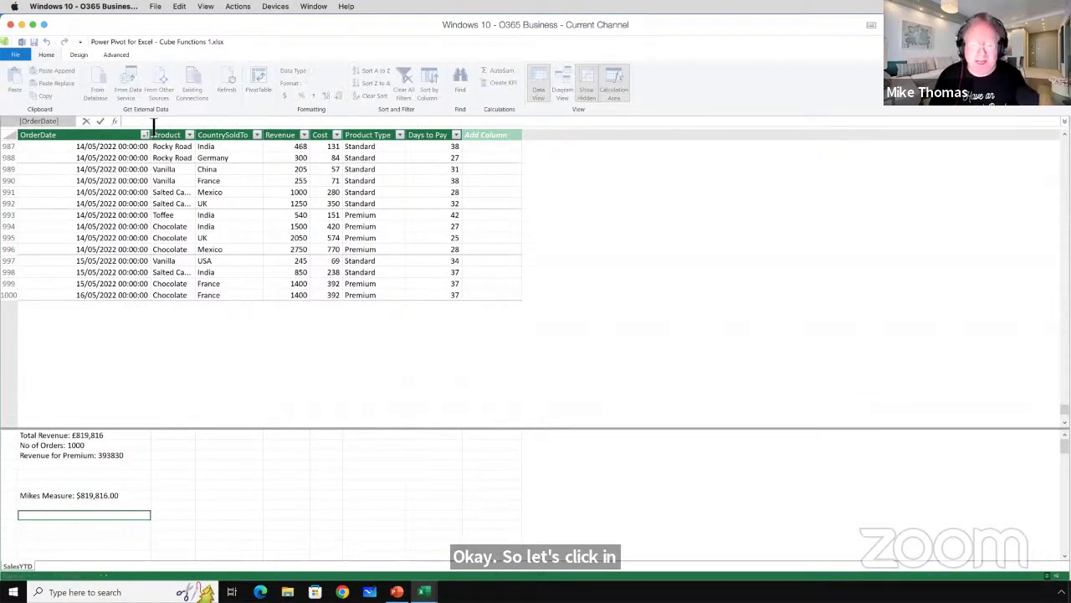
text(P)
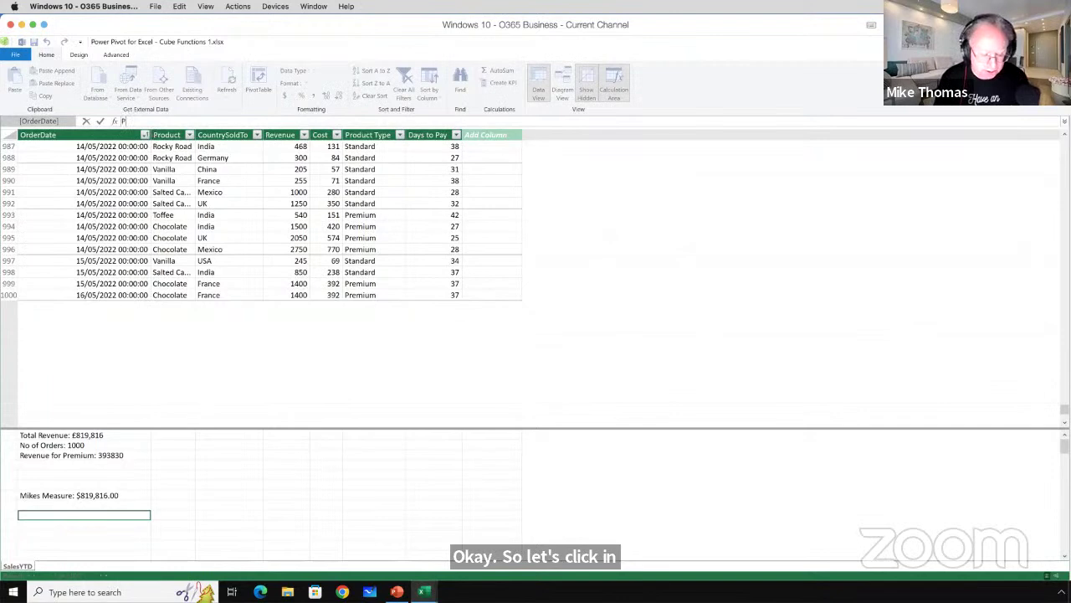
text(eriod S)
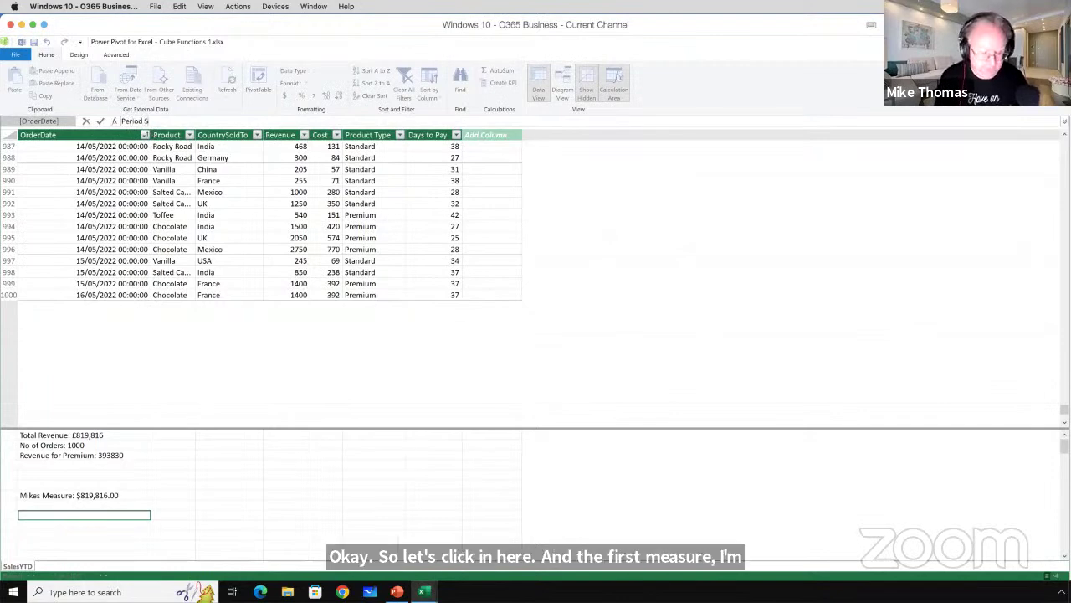
text(tart =)
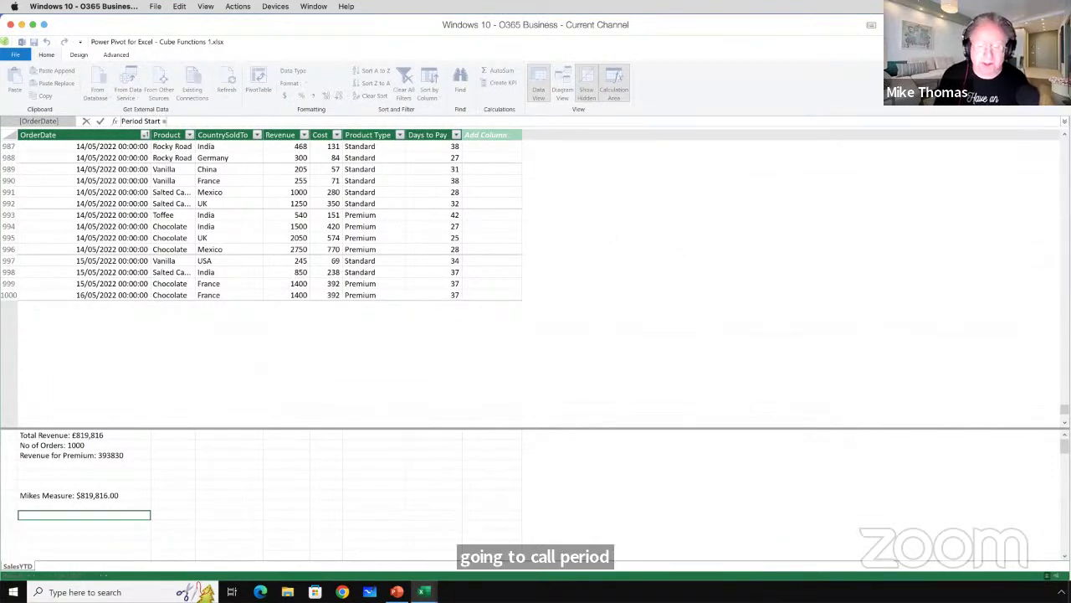
text( MIN)
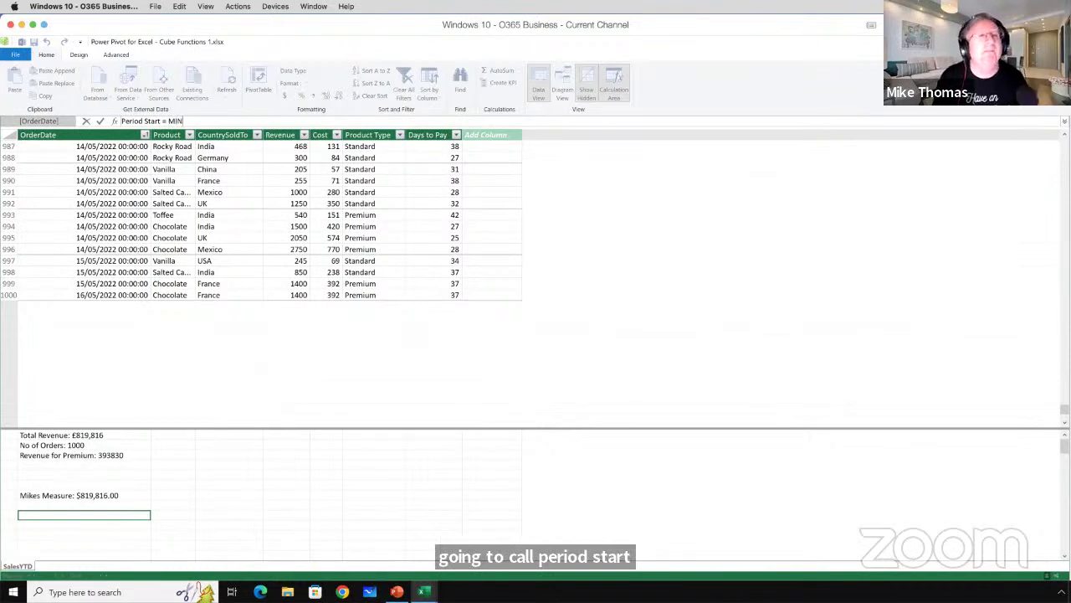
text(()
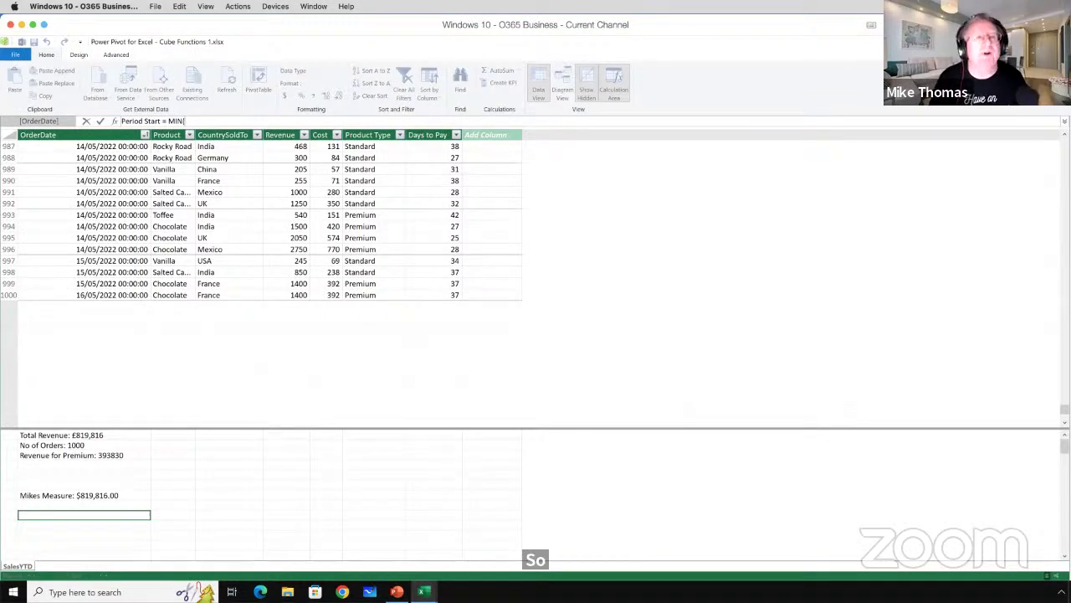
text(Sale)
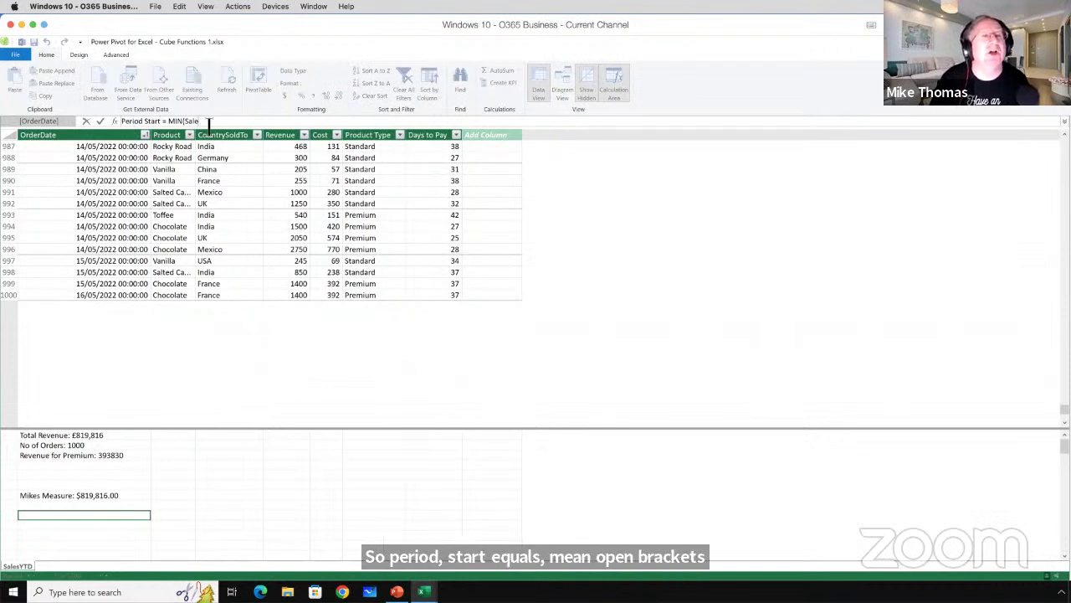
drag(209, 124, 163, 124)
key(BackSpace)
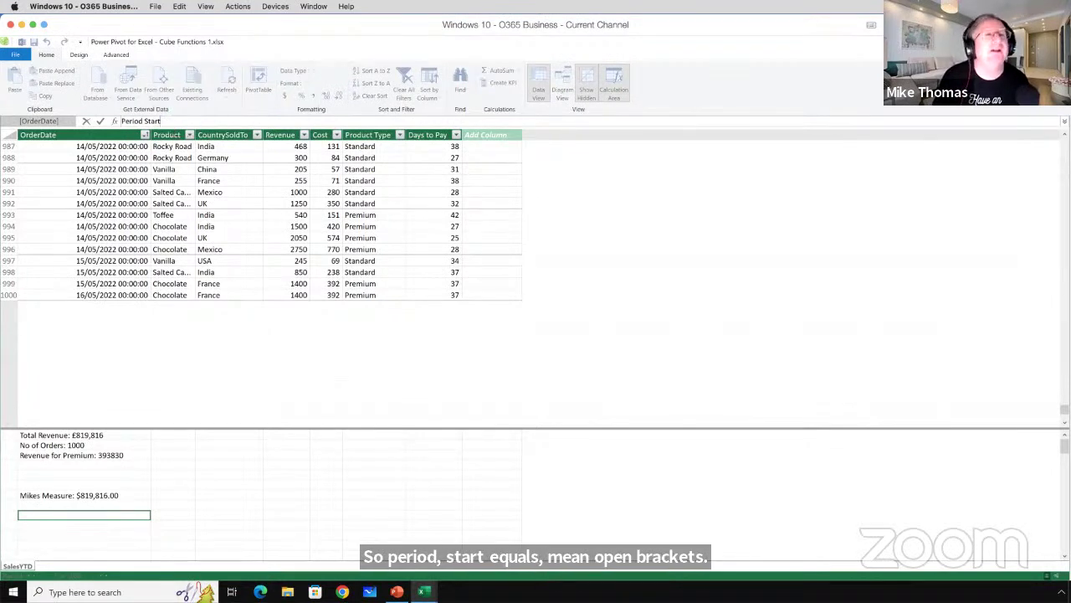
text(:= M)
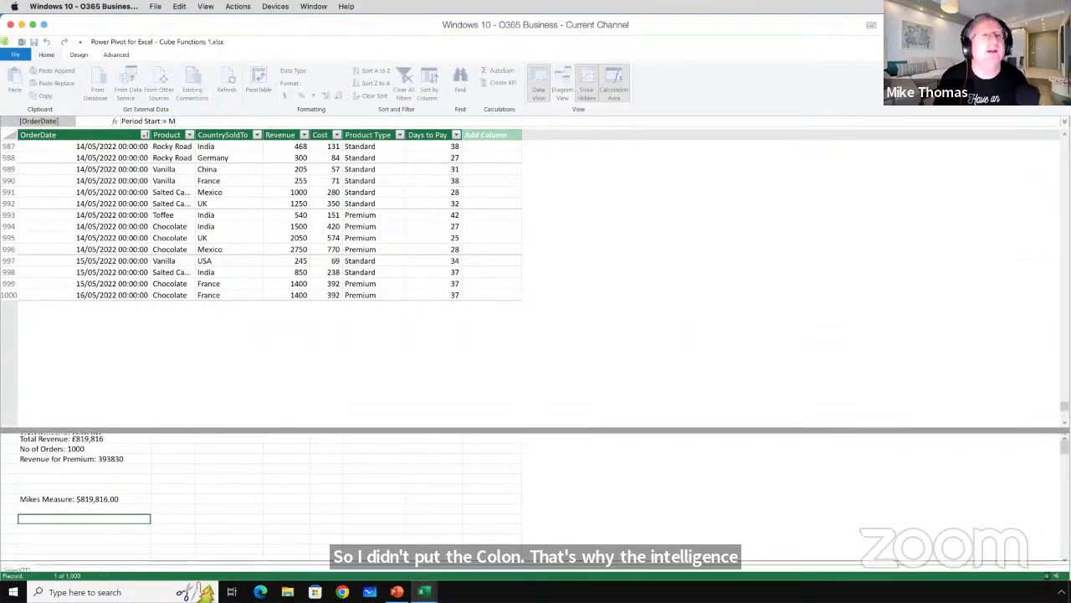
text(IN()
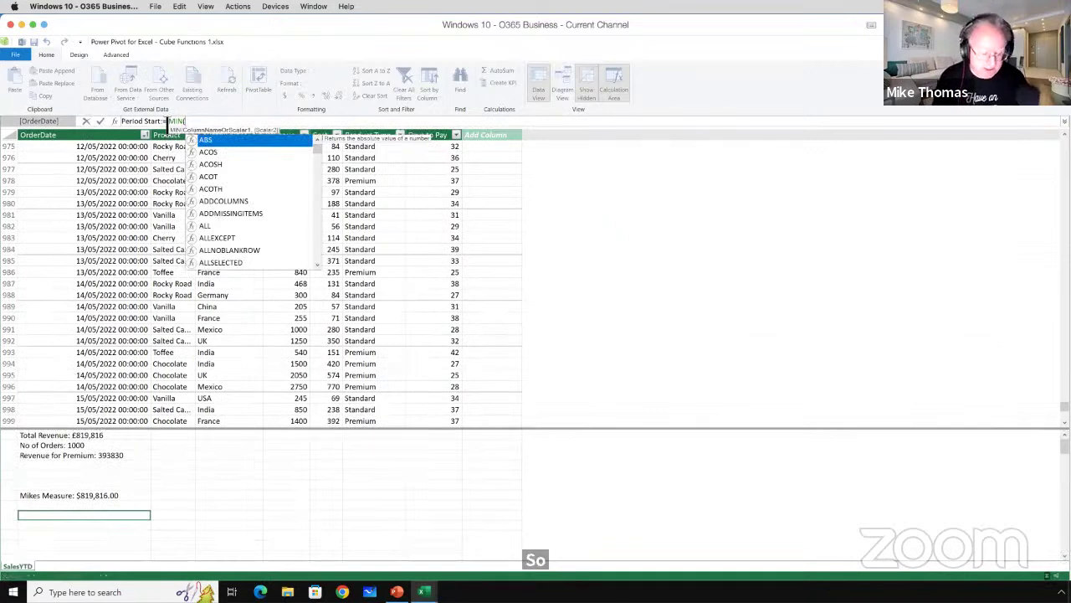
text(Sale)
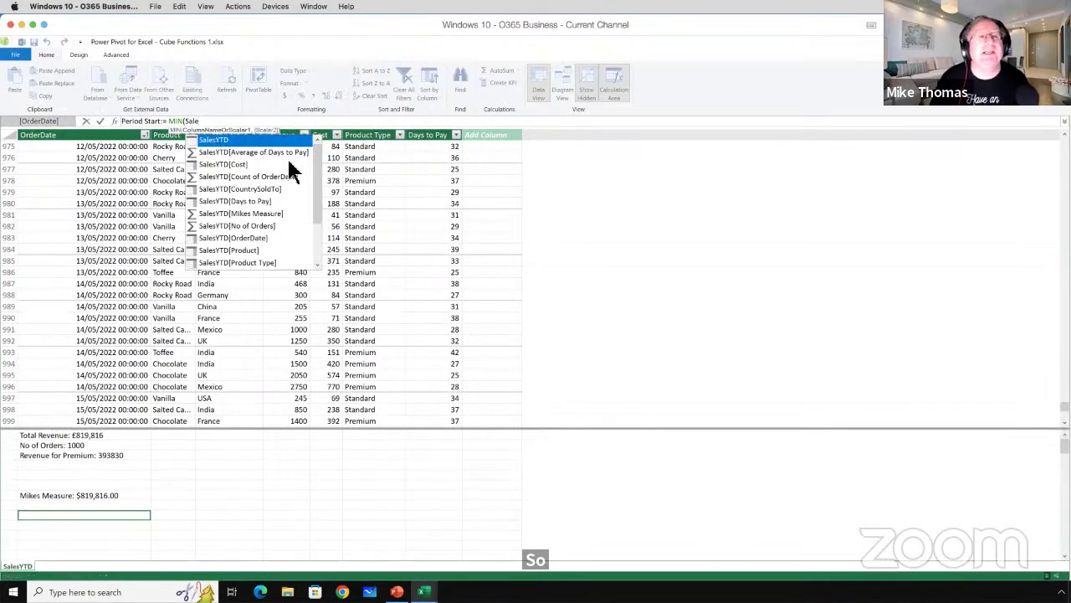
double_click(257, 238)
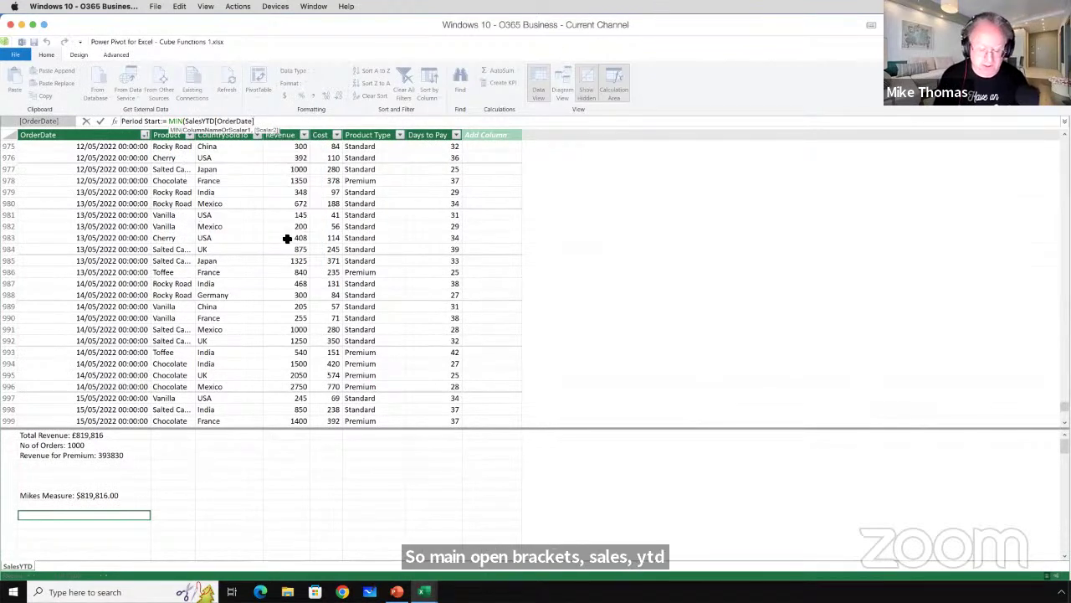
text())
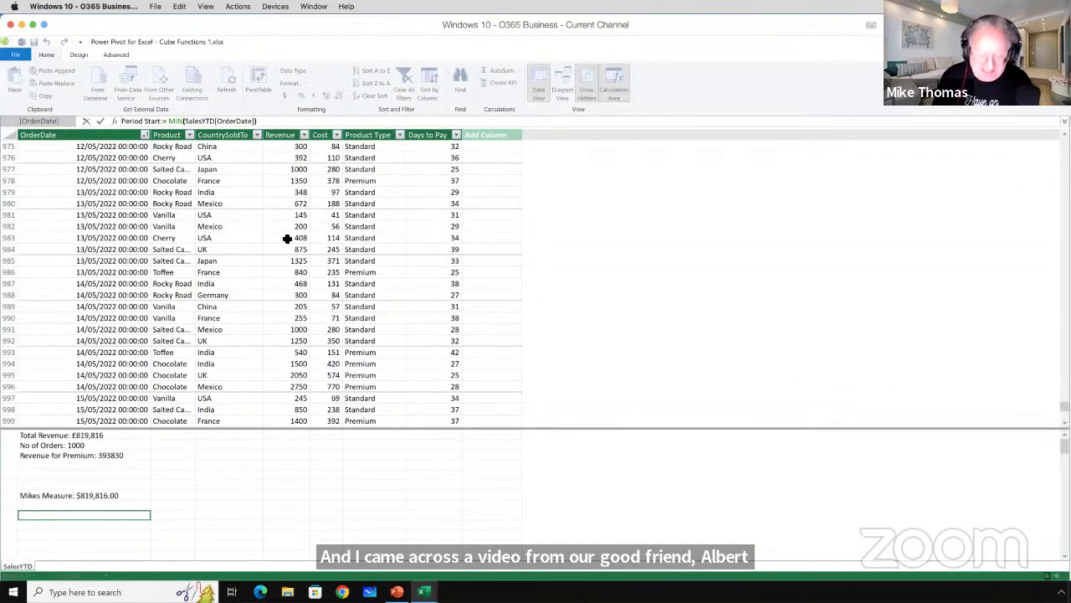
key(Return)
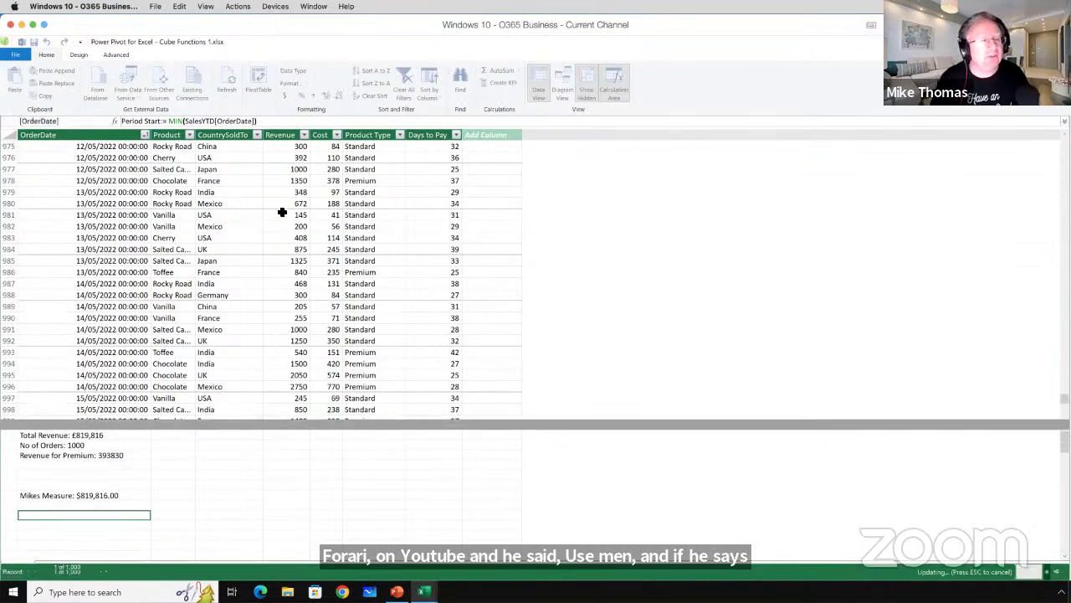
Format Period Start with the Date category's *14/03/2001 short date format.
right_click(109, 509)
click(184, 511)
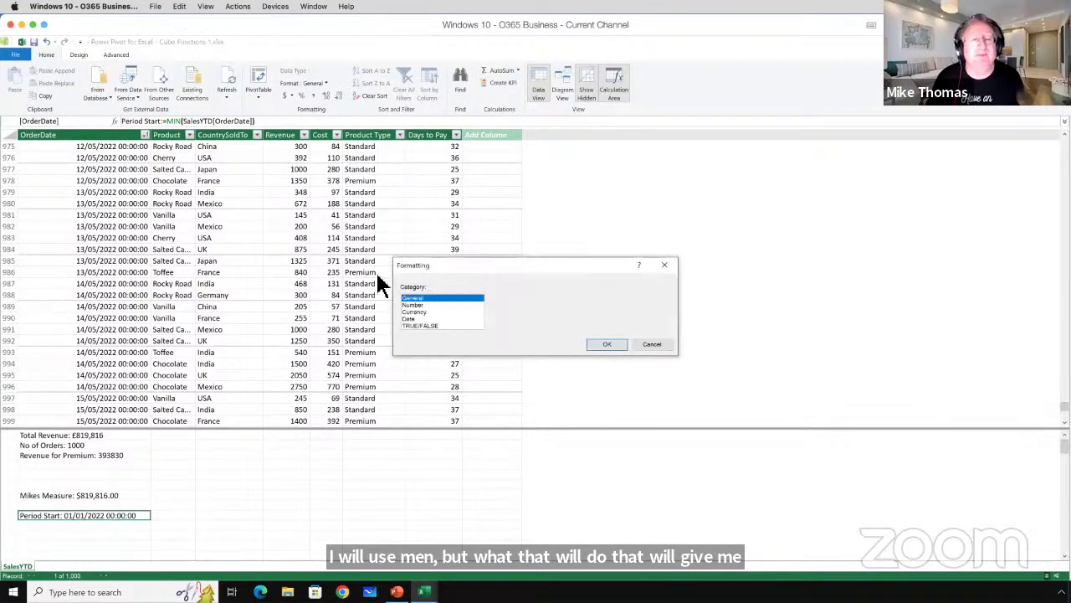
click(415, 318)
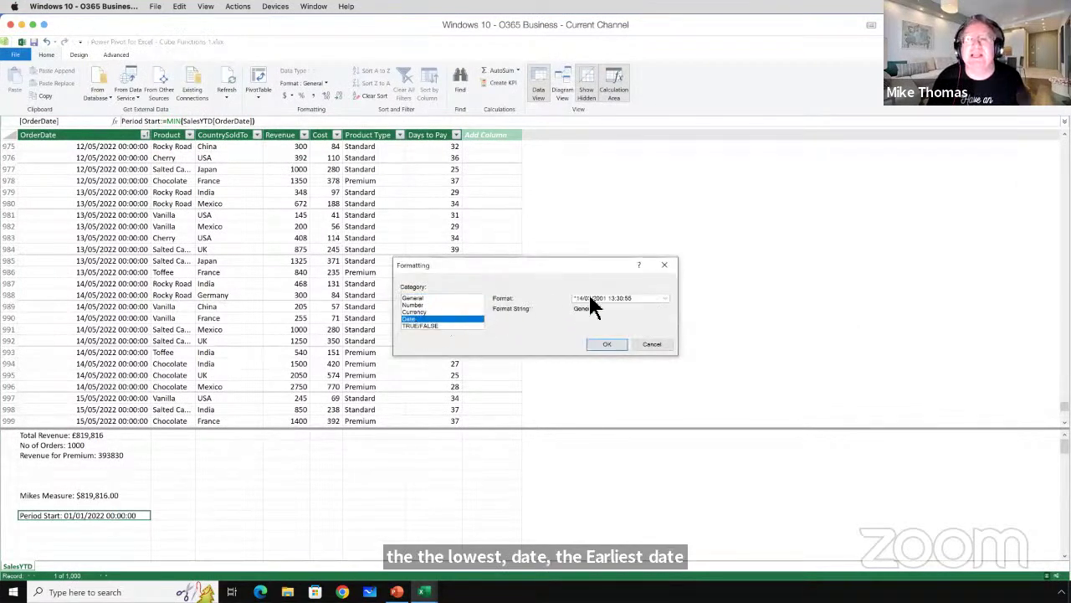
click(661, 301)
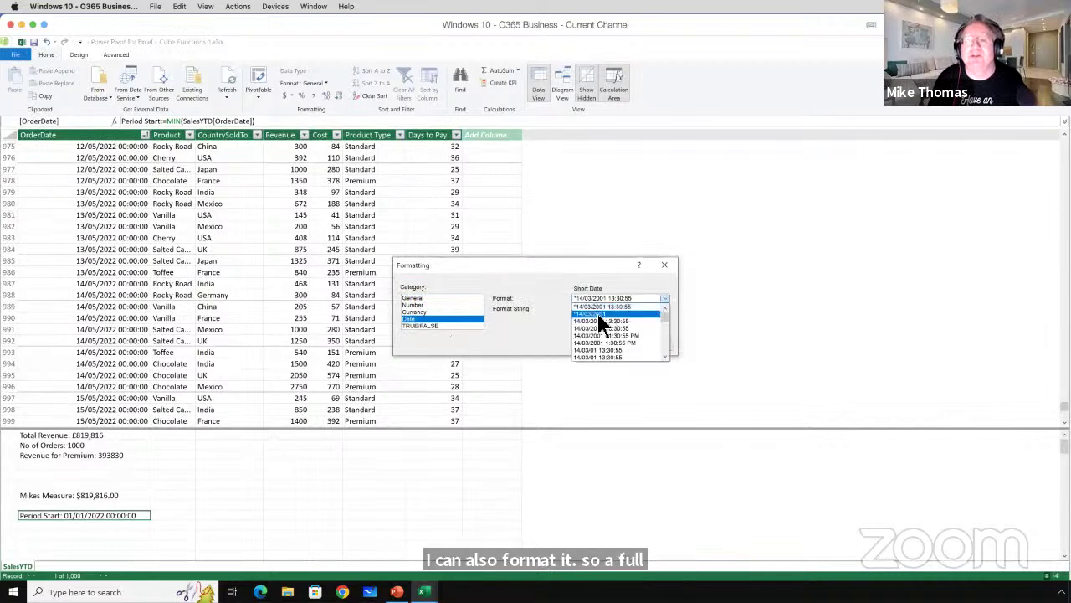
click(603, 321)
click(608, 343)
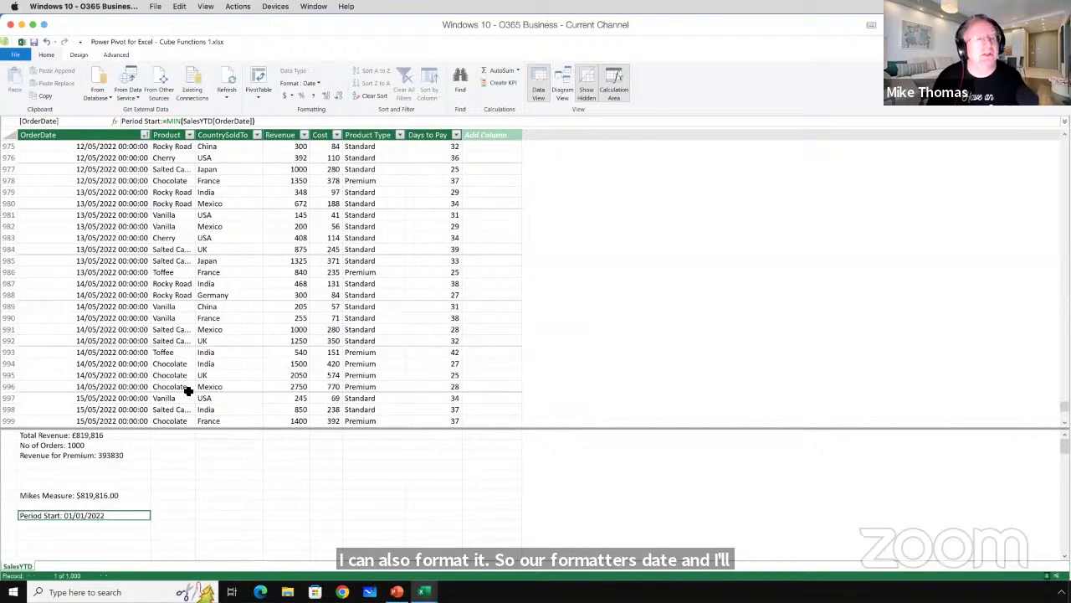
click(99, 525)
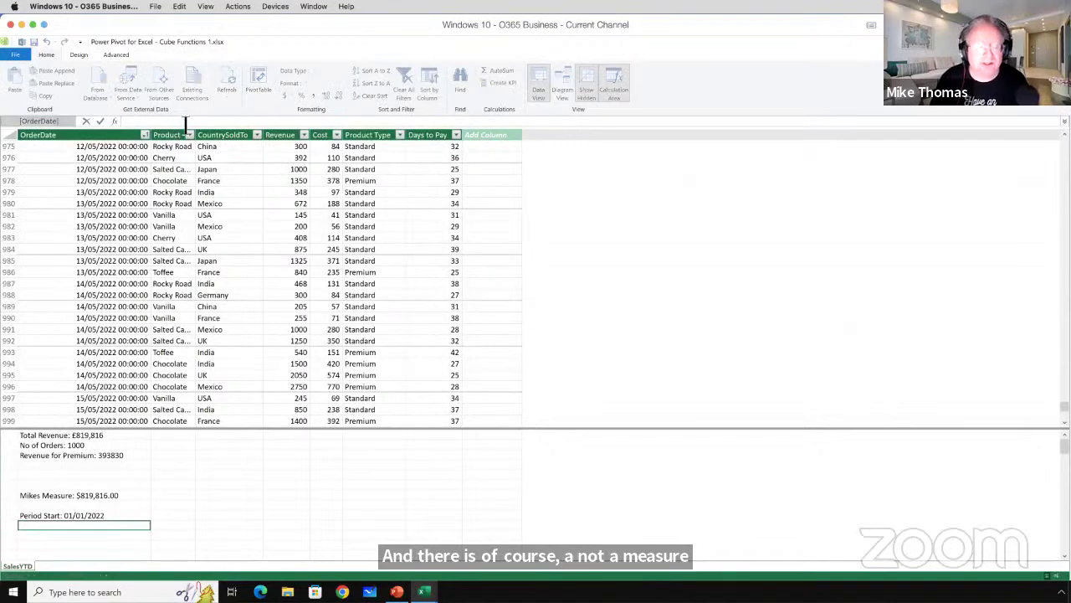
Add the measure Period End:=MAX(SalesYTD[OrderDate]) in the empty cell, returning 16/05/2022.
text(Peiro)
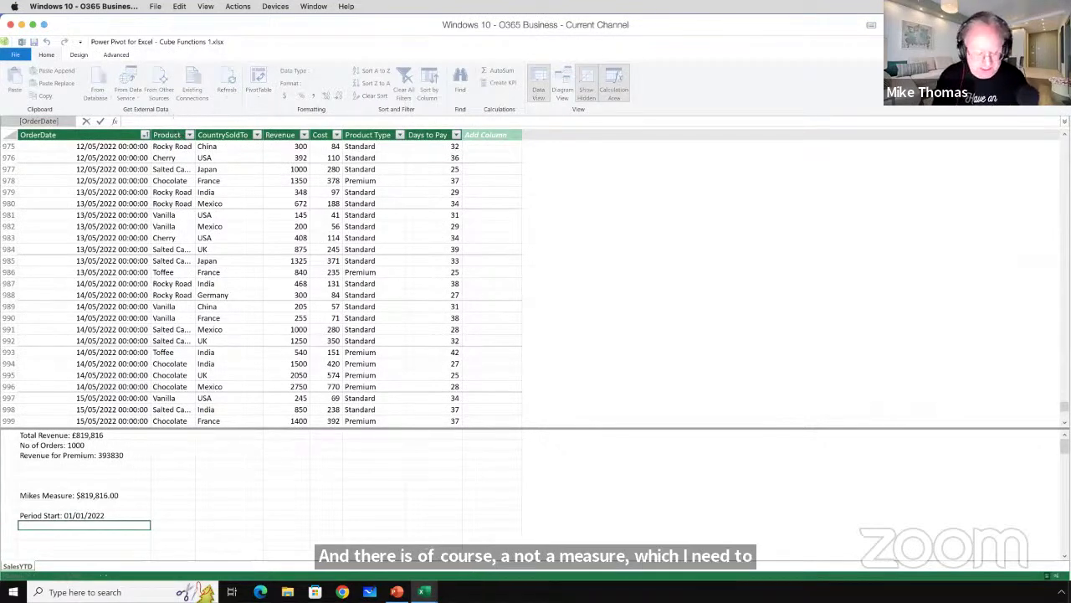
key(BackSpace)
key(BackSpace)
key(BackSpace)
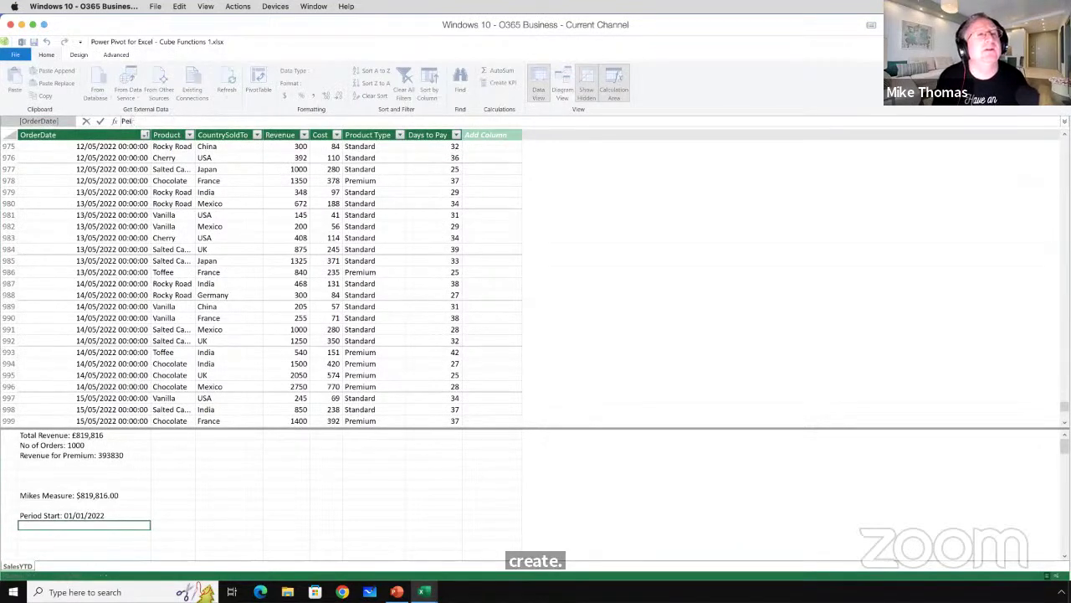
text(riod EW)
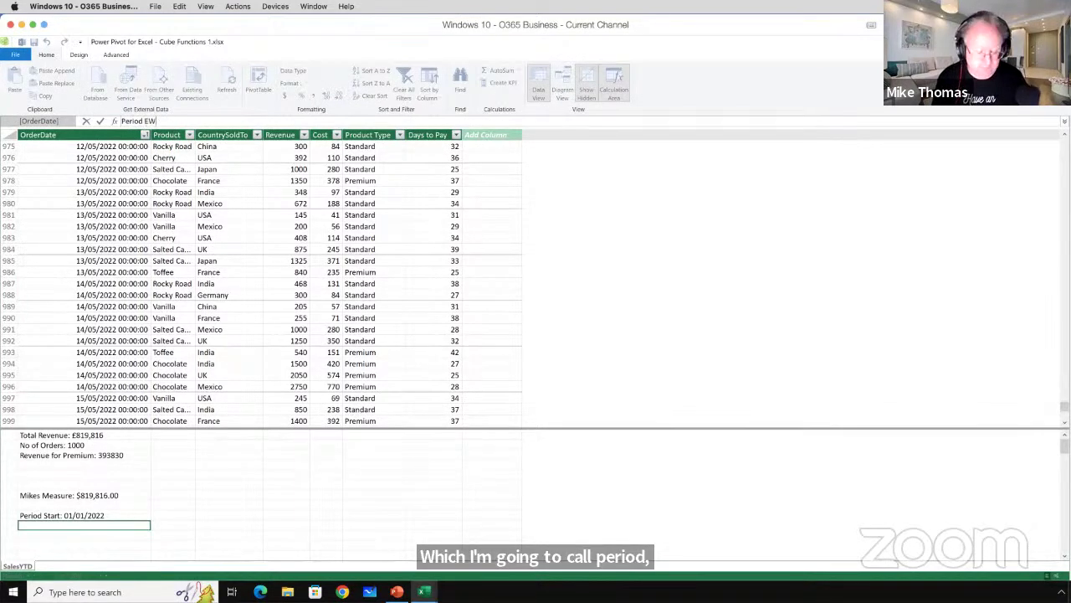
key(BackSpace)
key(BackSpace)
text(End)
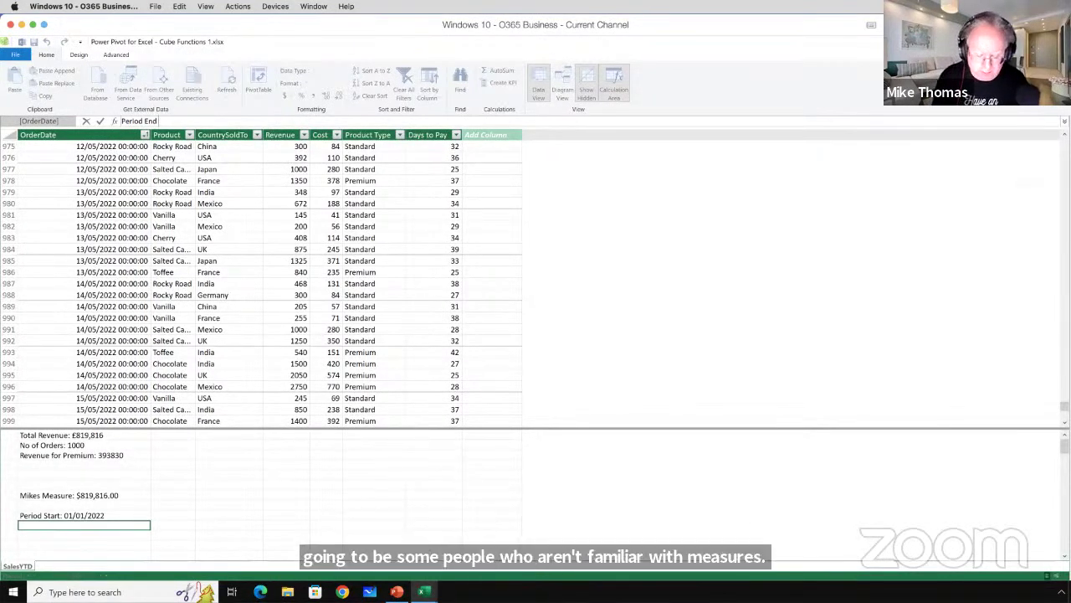
text(:=)
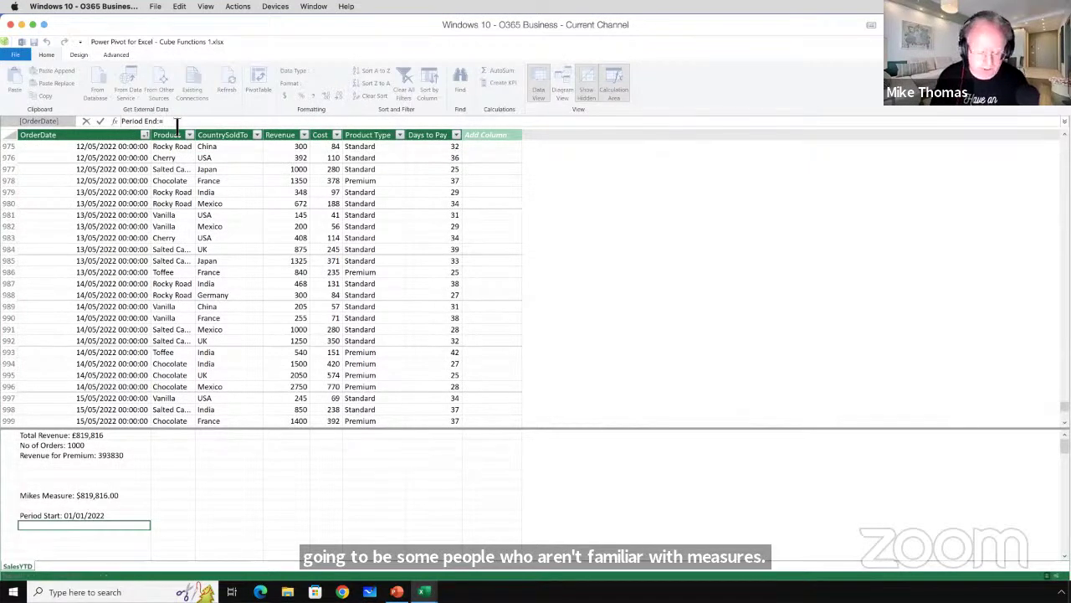
text(MAX)
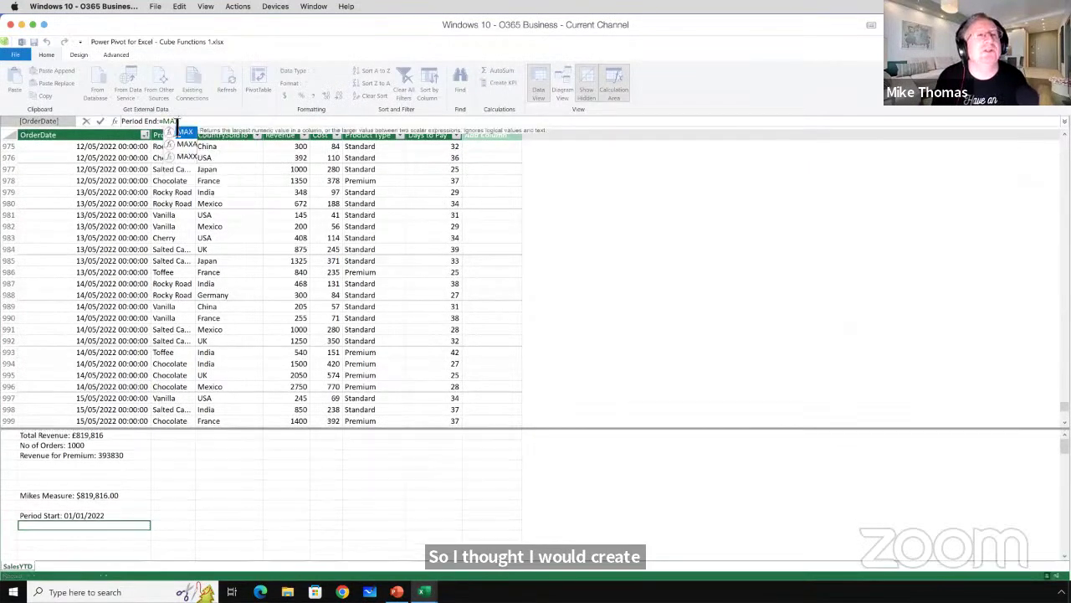
text(()
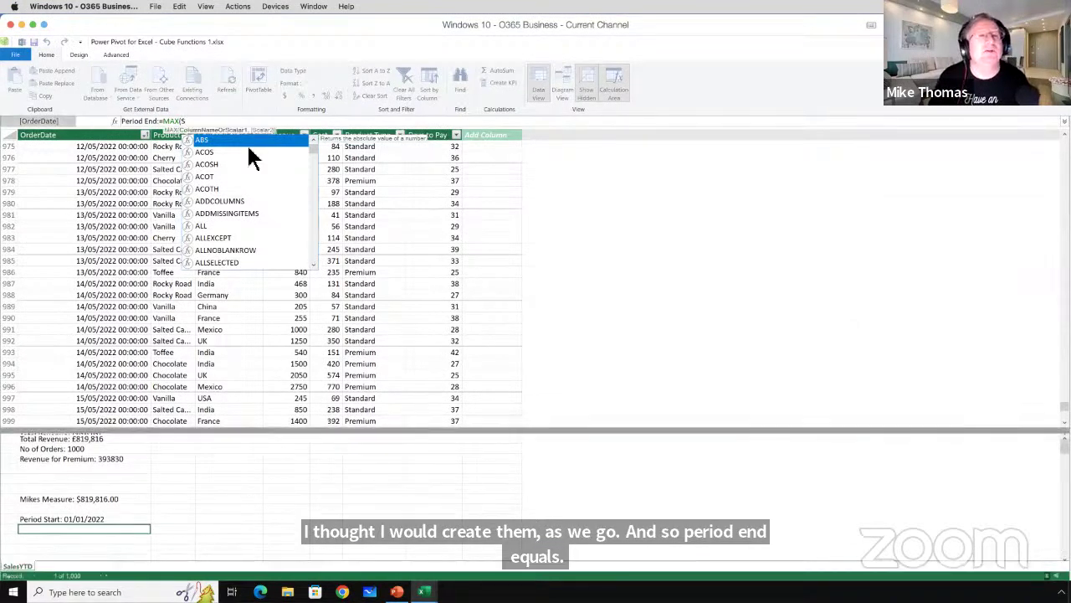
text(Sales)
double_click(251, 239)
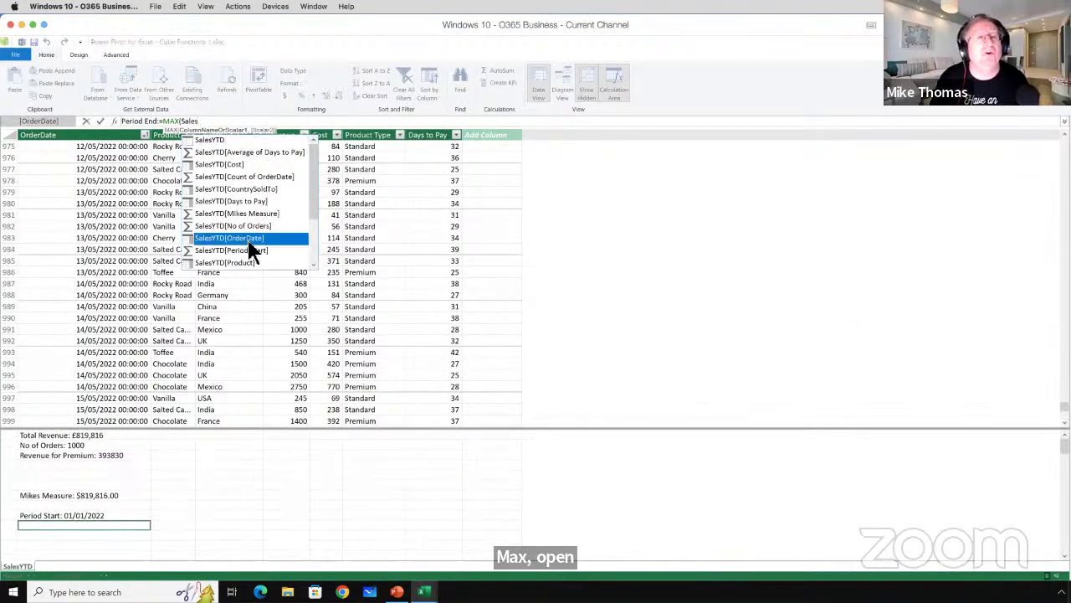
text())
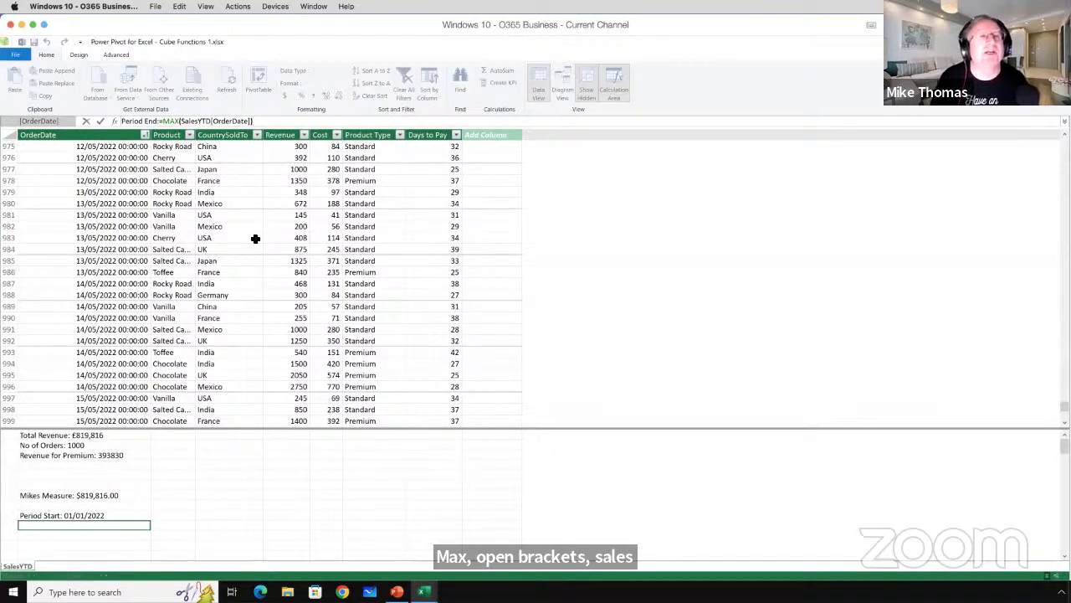
key(Return)
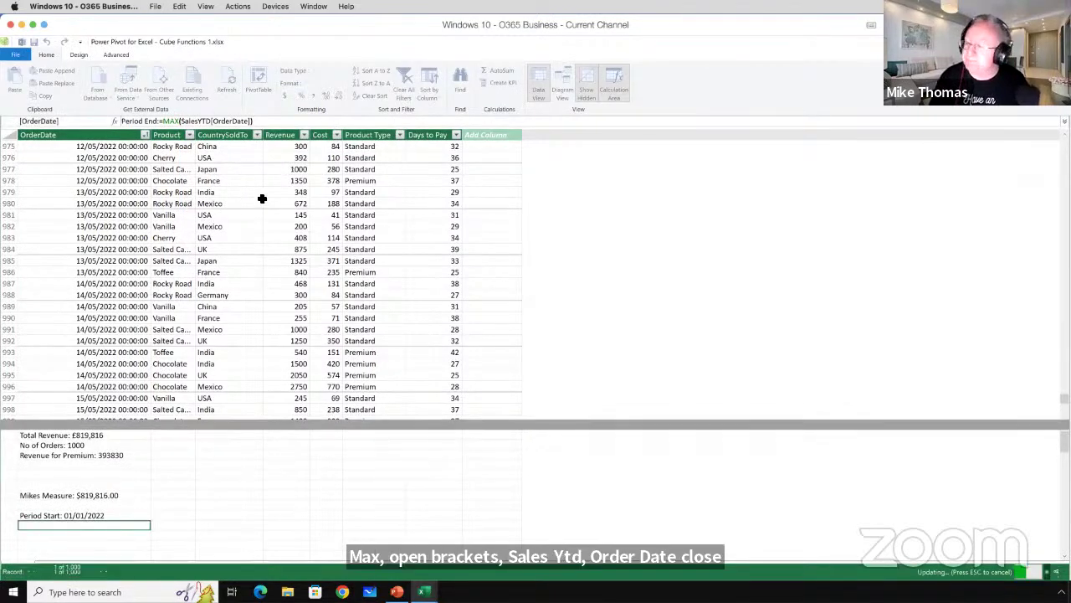
right_click(118, 524)
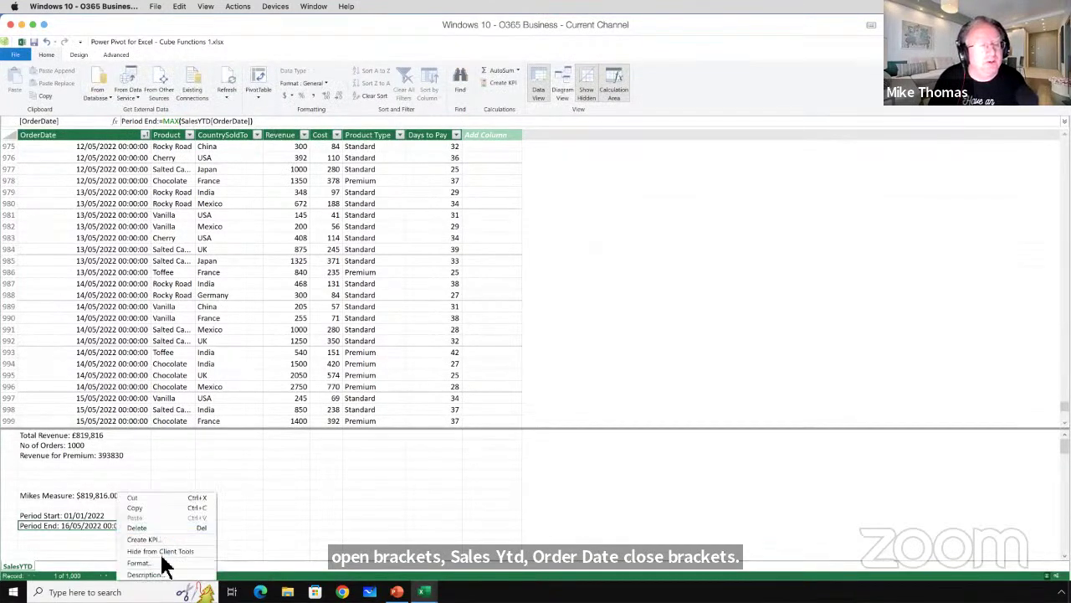
Give Period End the Date category's *14/03/2001 short date format so it reads 16/05/2022.
click(138, 563)
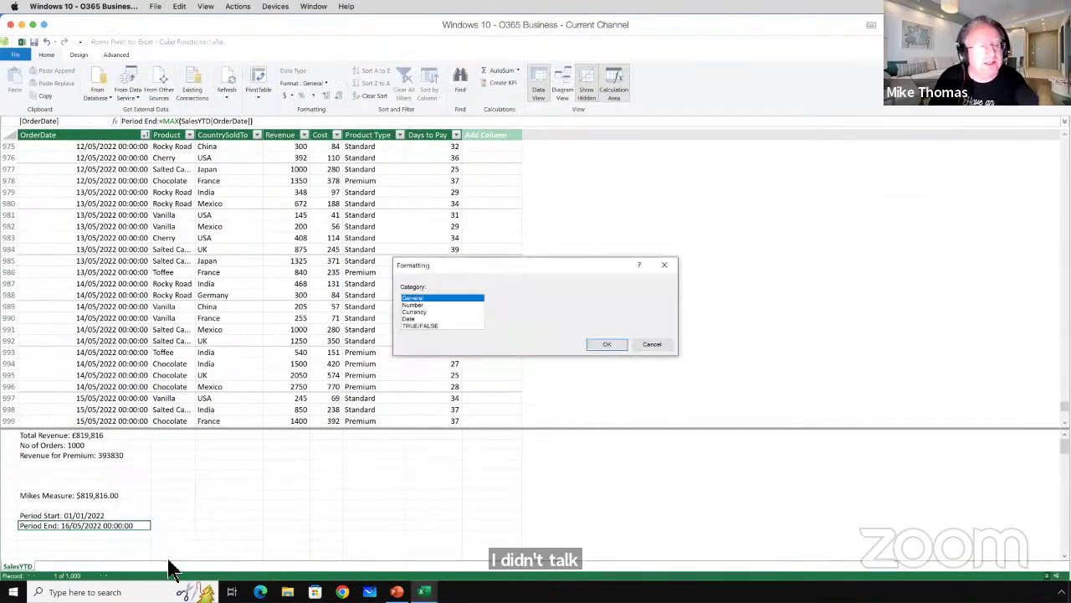
click(421, 318)
click(666, 298)
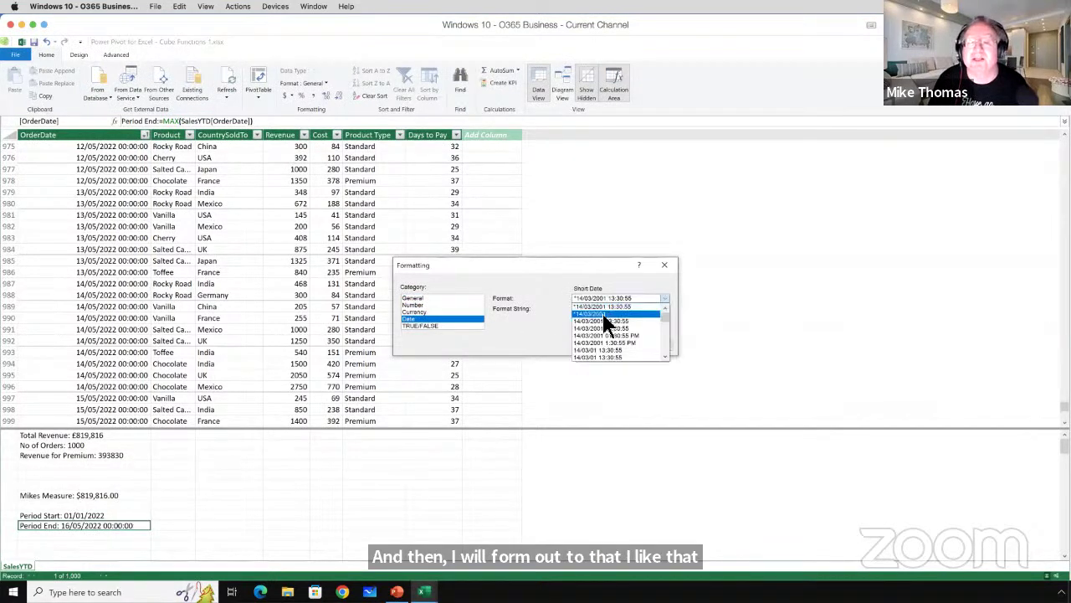
click(615, 308)
click(617, 343)
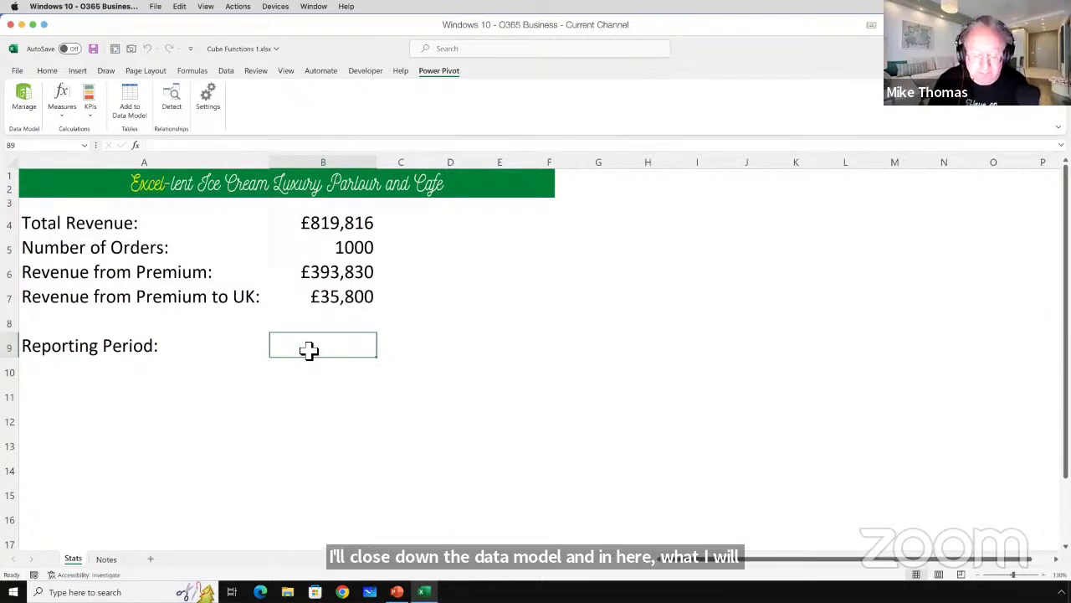
Start B9 with =CUBEVALUE using the ThisWorkbookDataModel connection.
text(=)
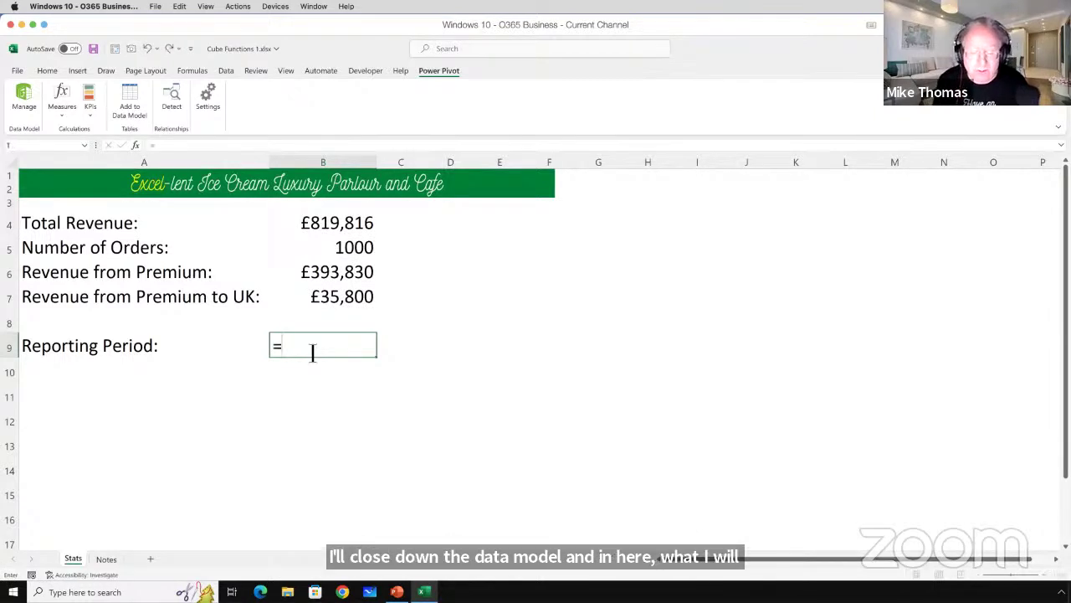
text(c)
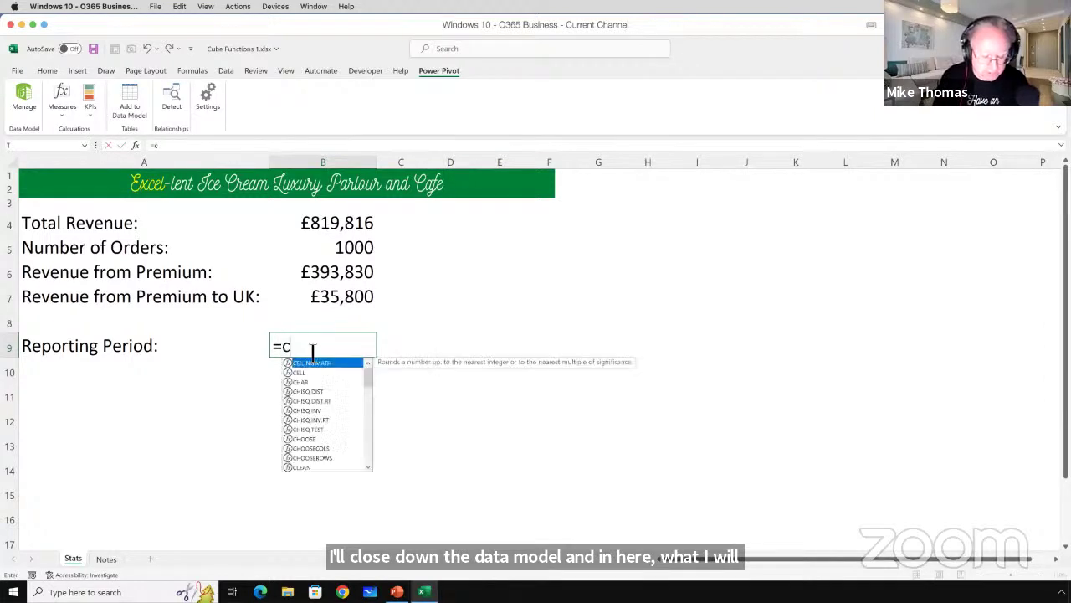
text(ib)
key(BackSpace)
key(BackSpace)
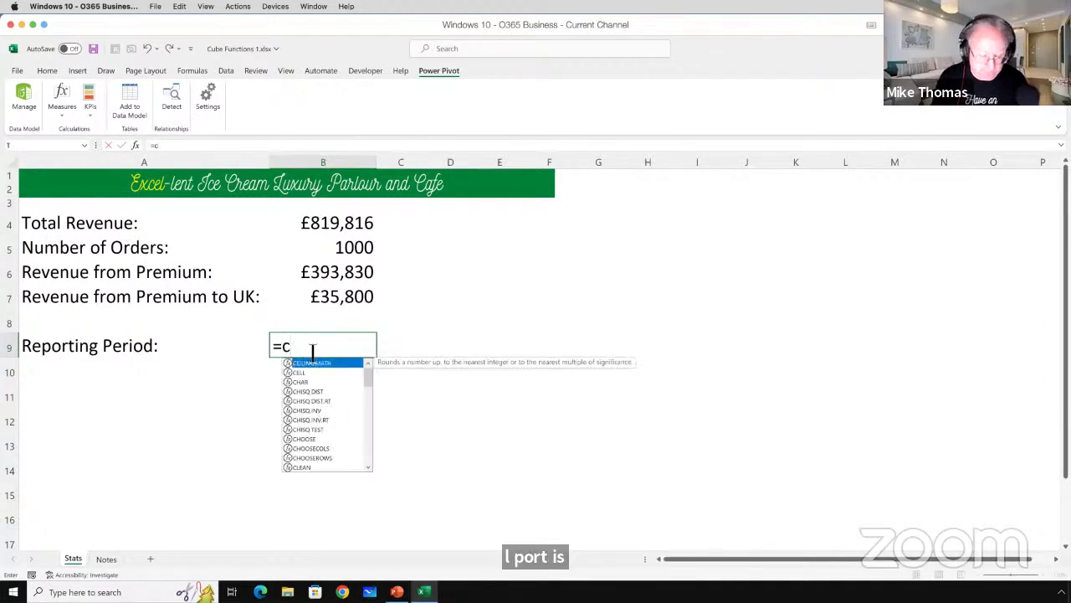
text(ube)
key(Down)
key(Down)
key(Down)
key(Down)
key(Down)
key(Down)
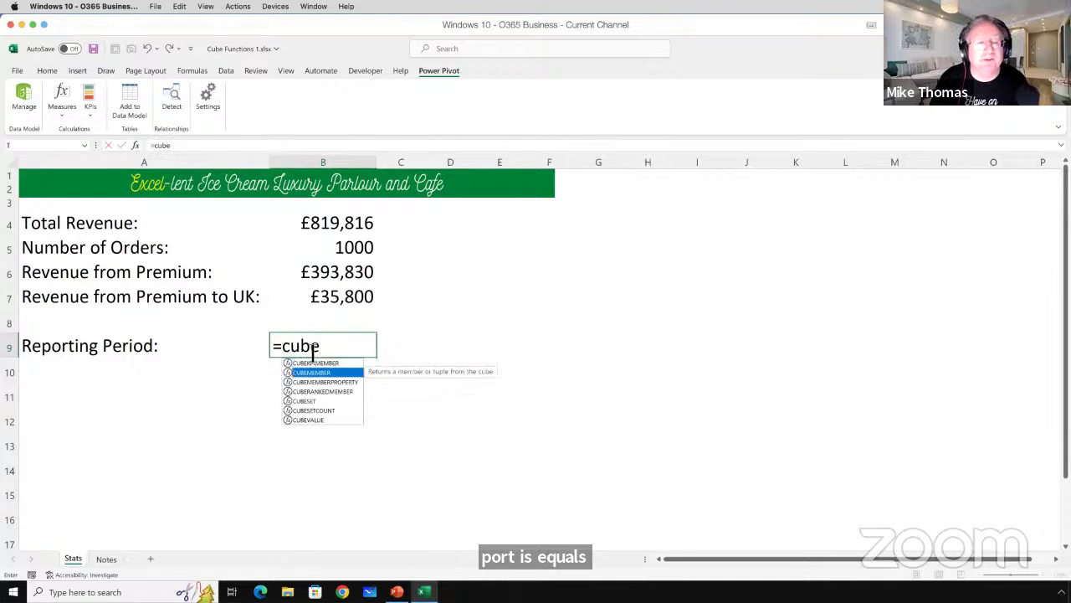
key(Tab)
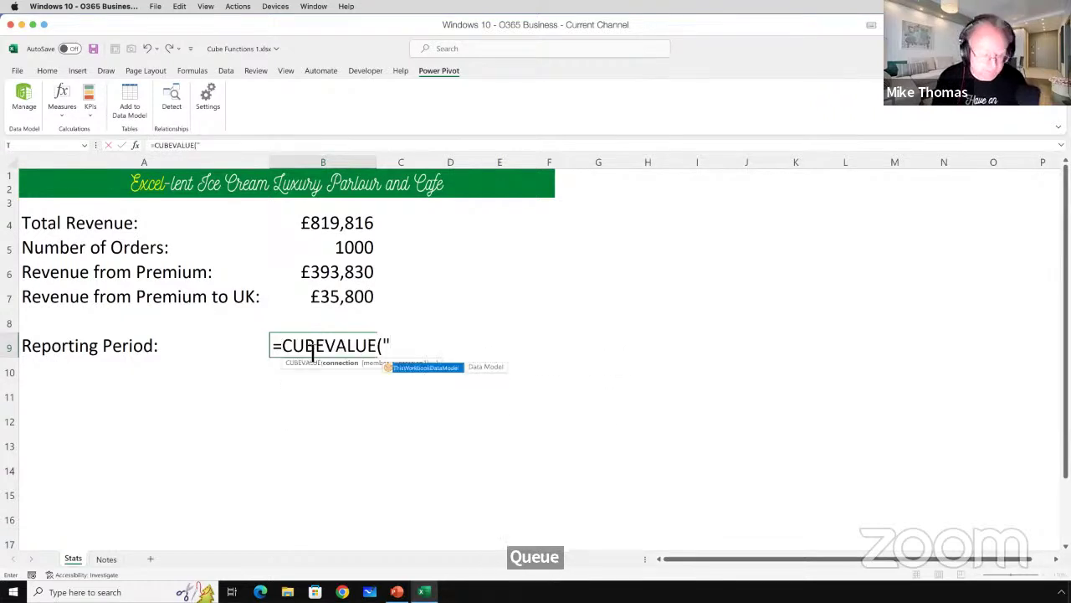
key(Tab)
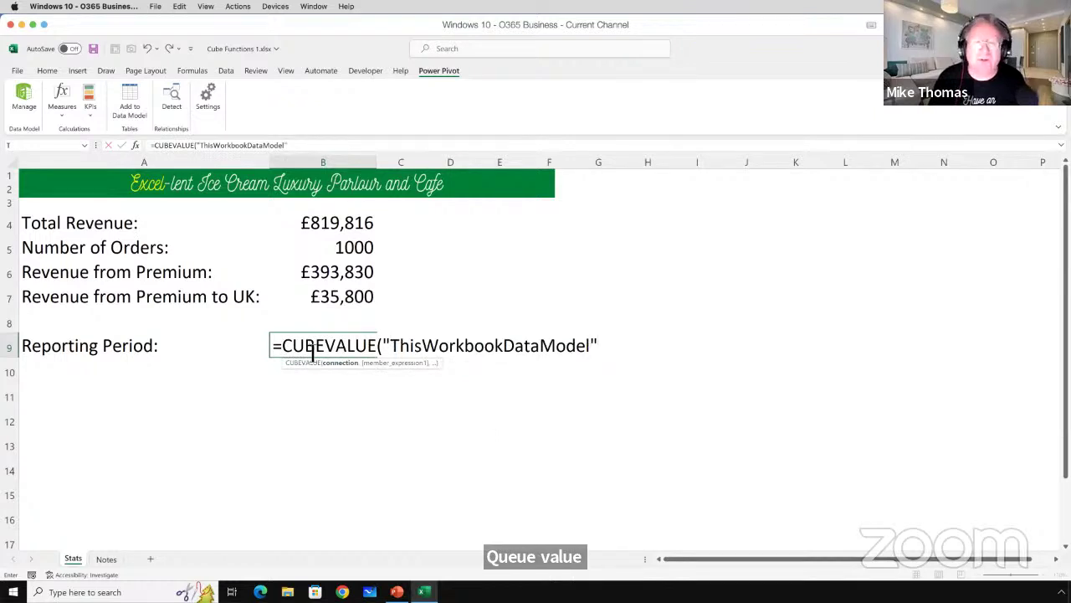
Point the CUBEVALUE at "[Measures].[Period Start]" and append & to continue the formula.
text(,)
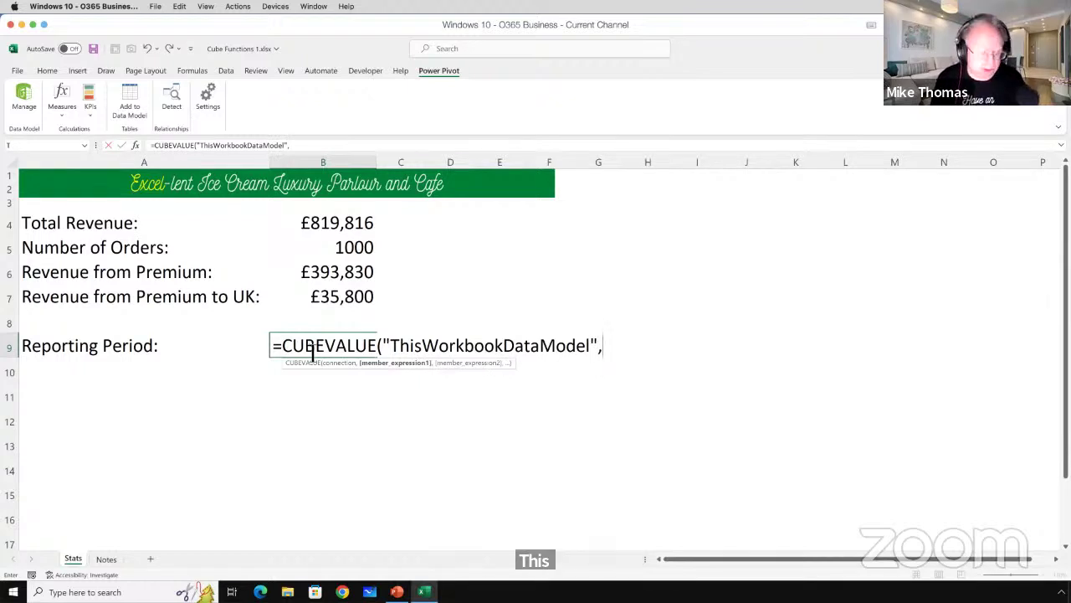
text("m)
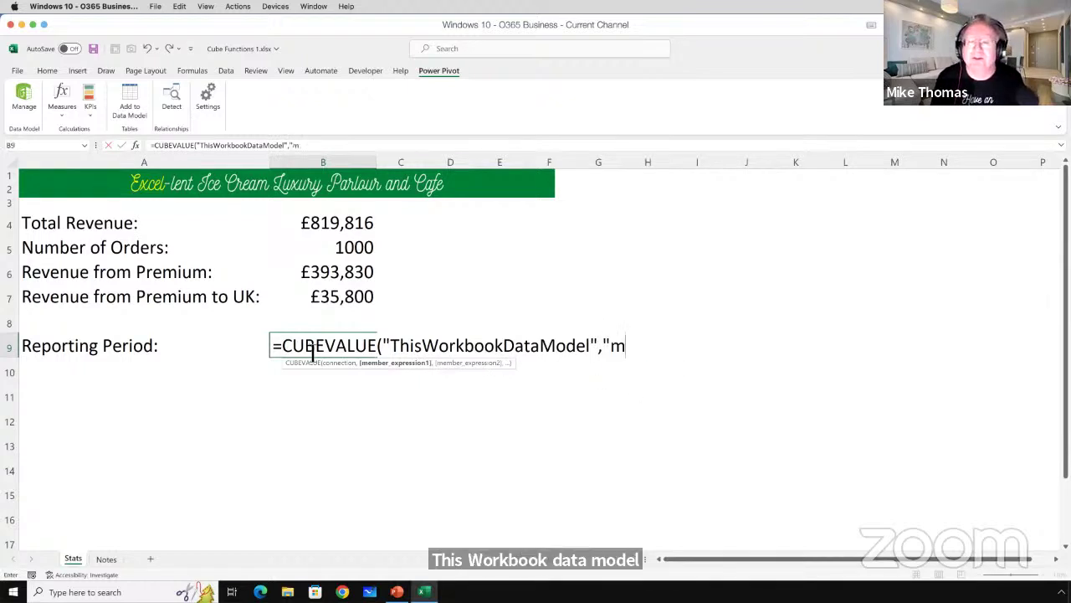
key(BackSpace)
key(Tab)
text(.)
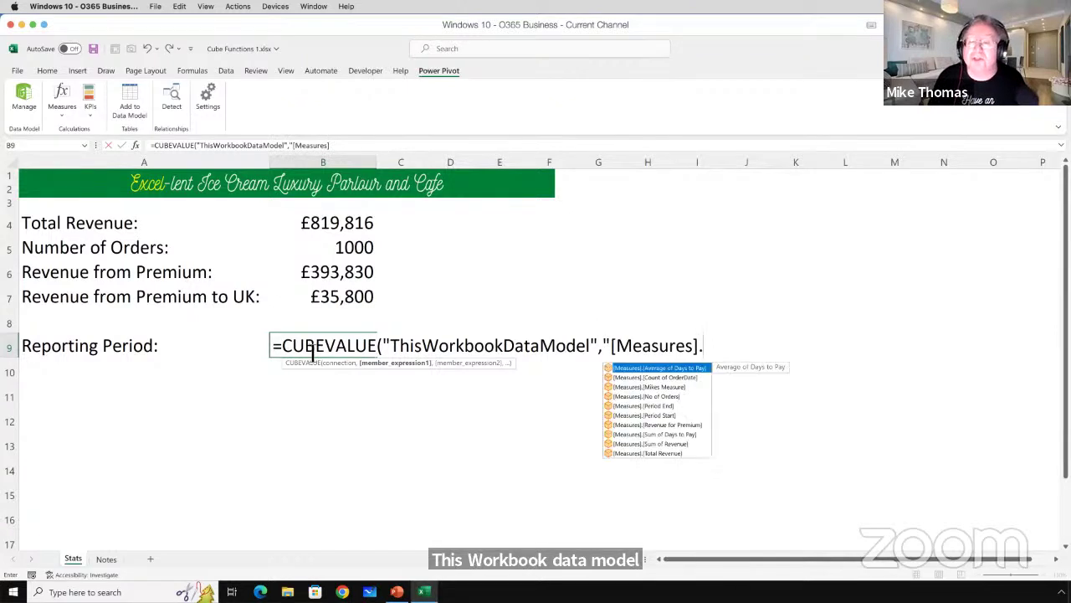
click(640, 416)
key(Tab)
text(")
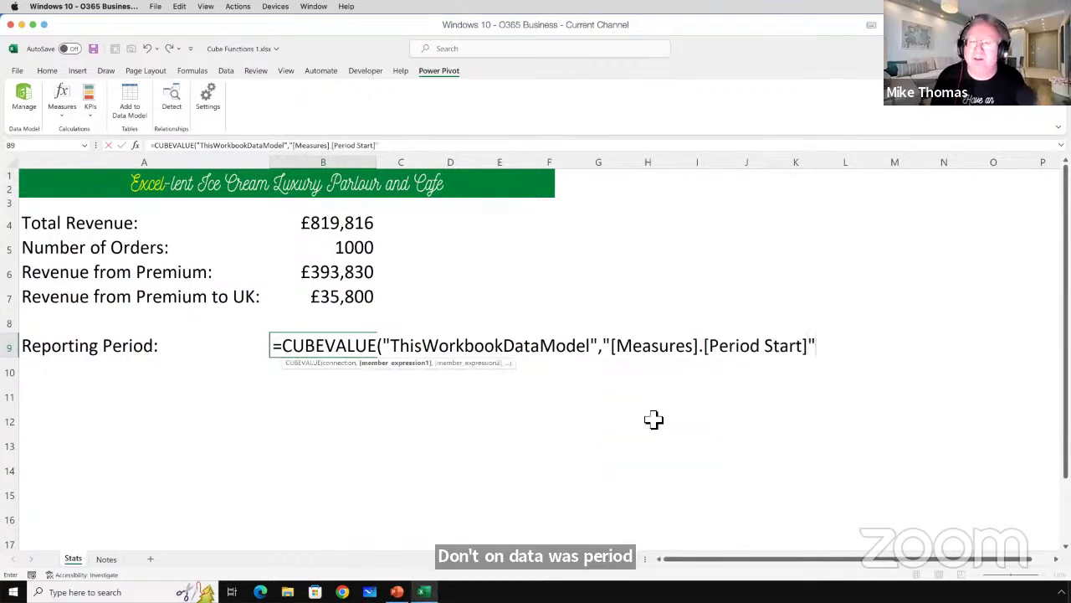
text())
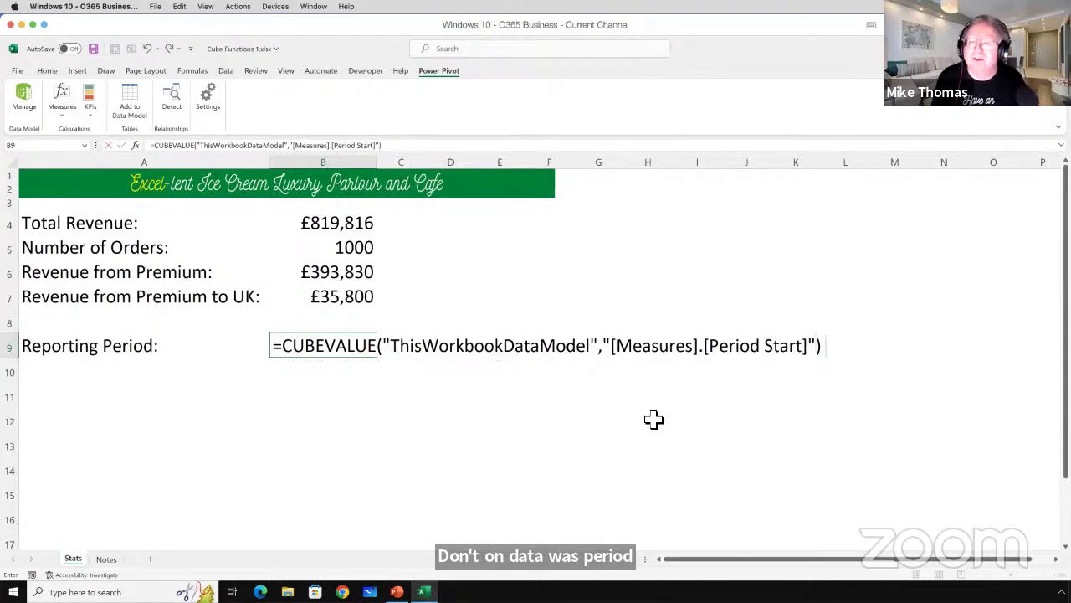
text( &)
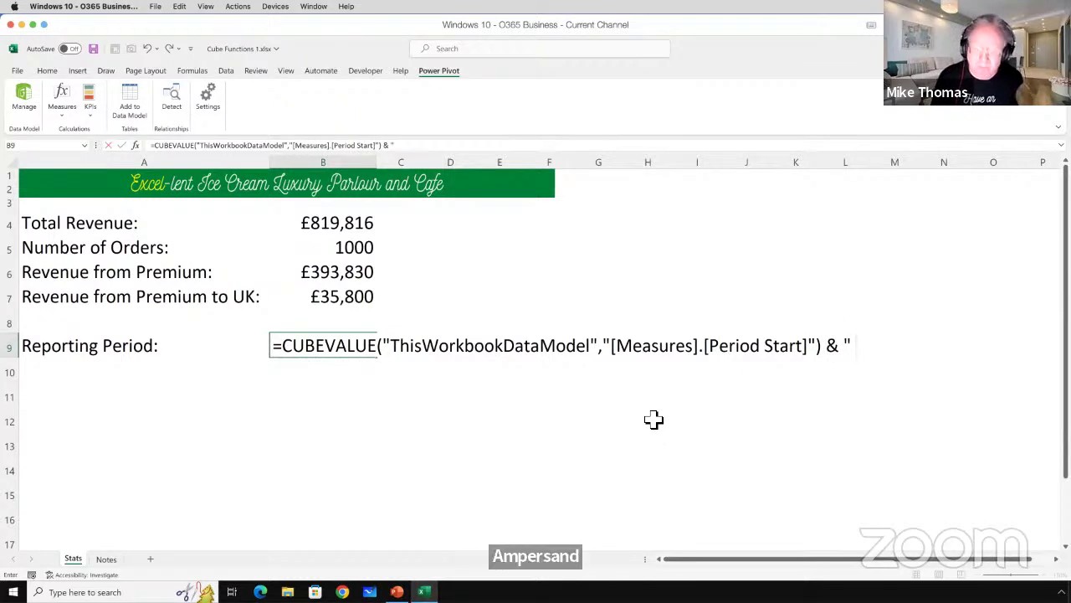
Append " to " and CUBEVALUE("ThisWorkbookDataModel","[Measures].[Period End]") to B9's formula and enter it.
text(" to)
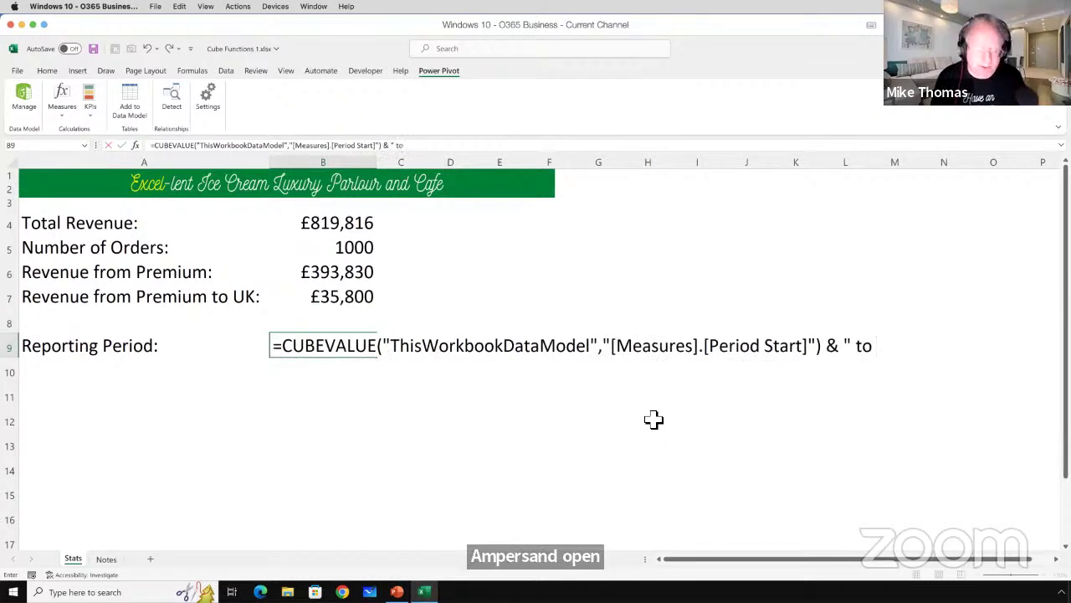
text( ")
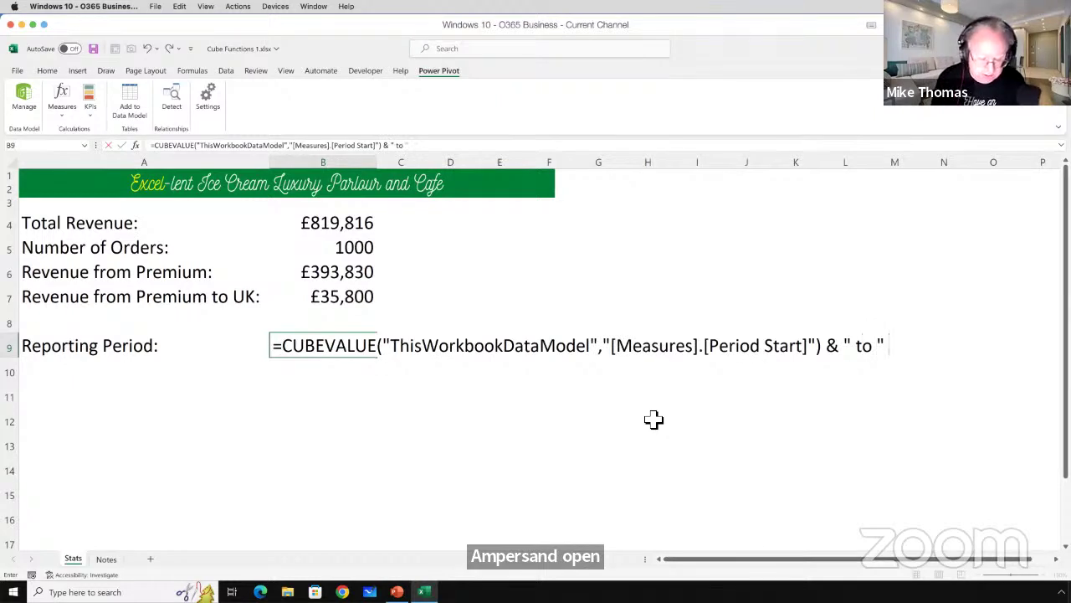
text( Cub)
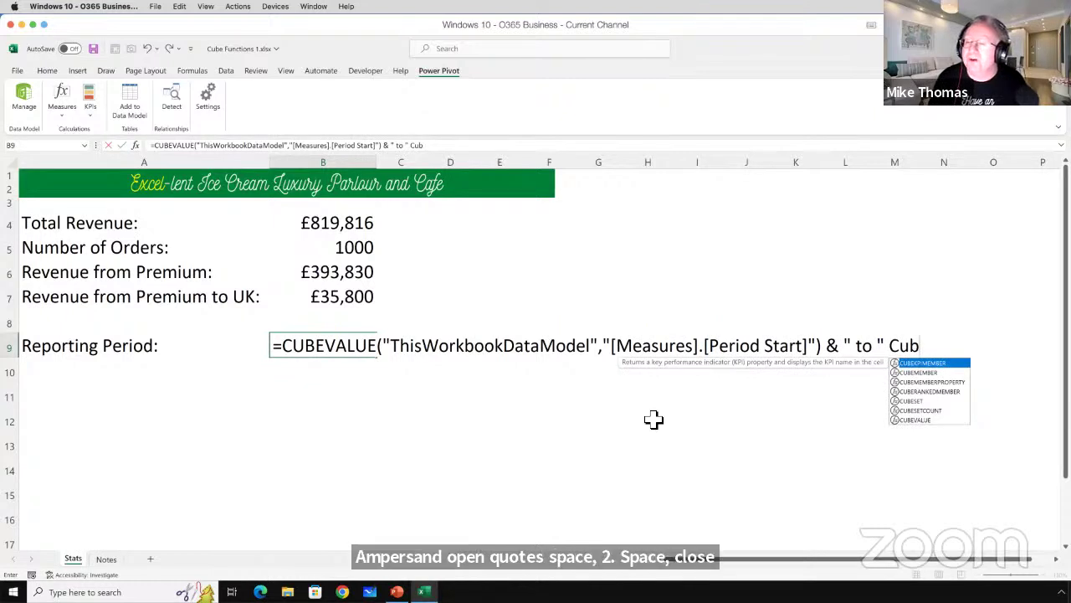
key(Down)
key(Down)
key(Down)
key(Down)
key(Down)
key(Down)
key(Tab)
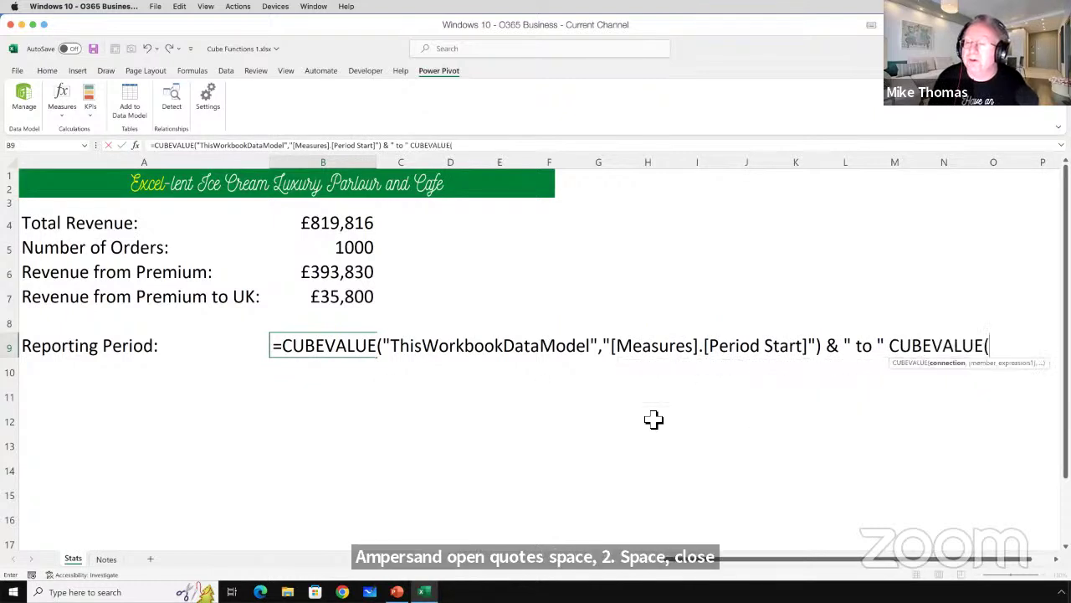
text(")
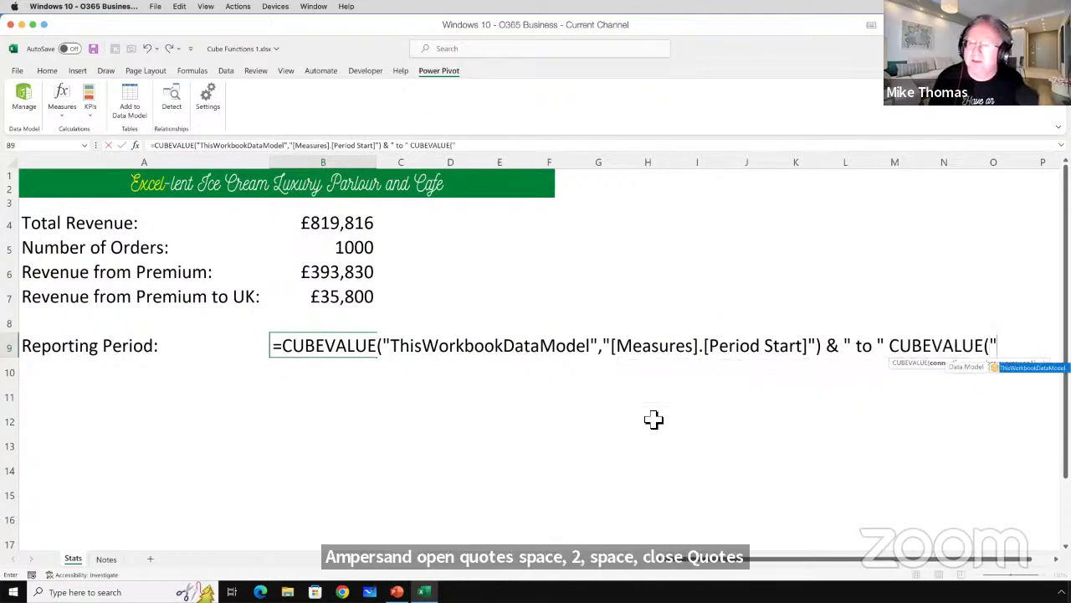
key(Tab)
text(")
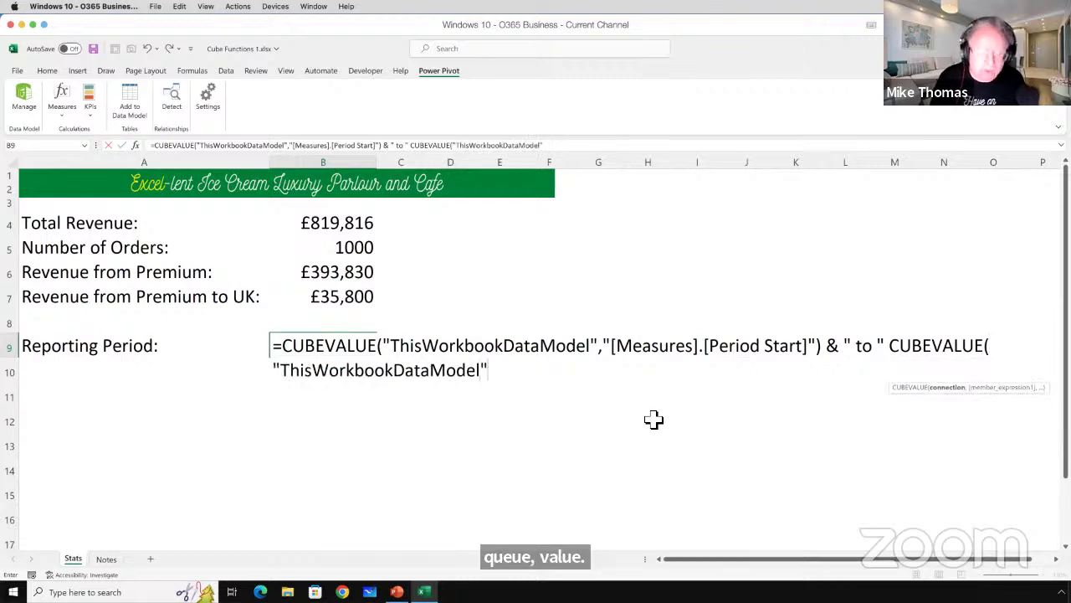
text(,")
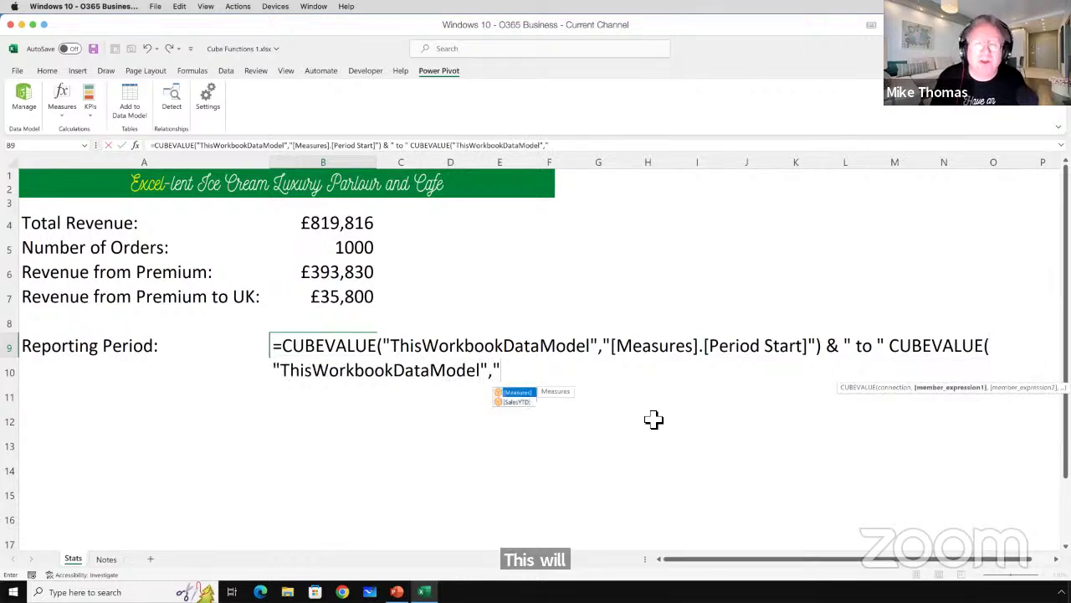
key(Tab)
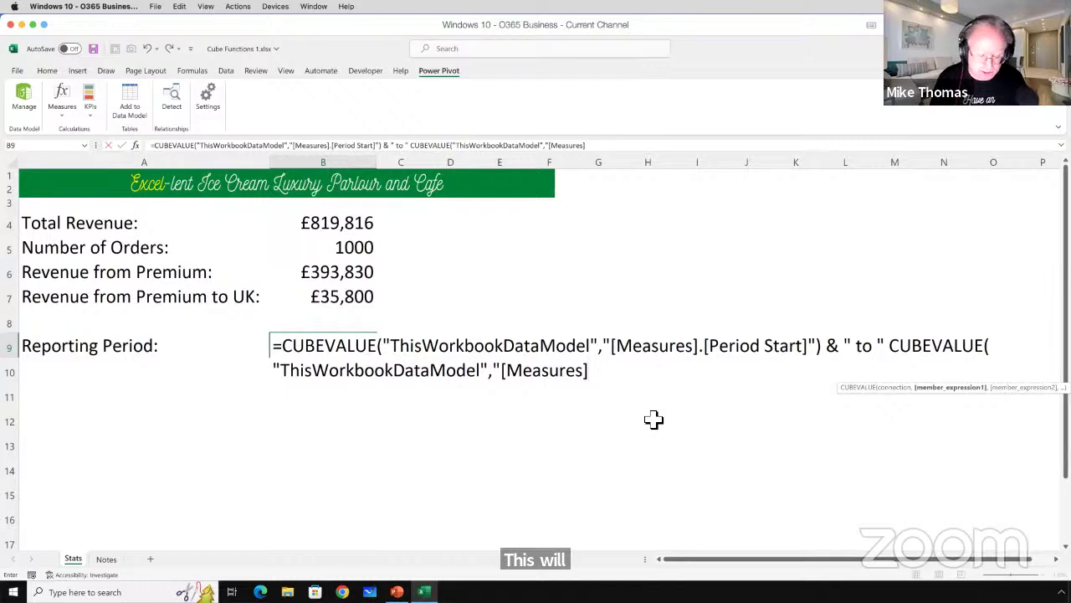
text(.)
key(Down)
key(Down)
key(Down)
key(Down)
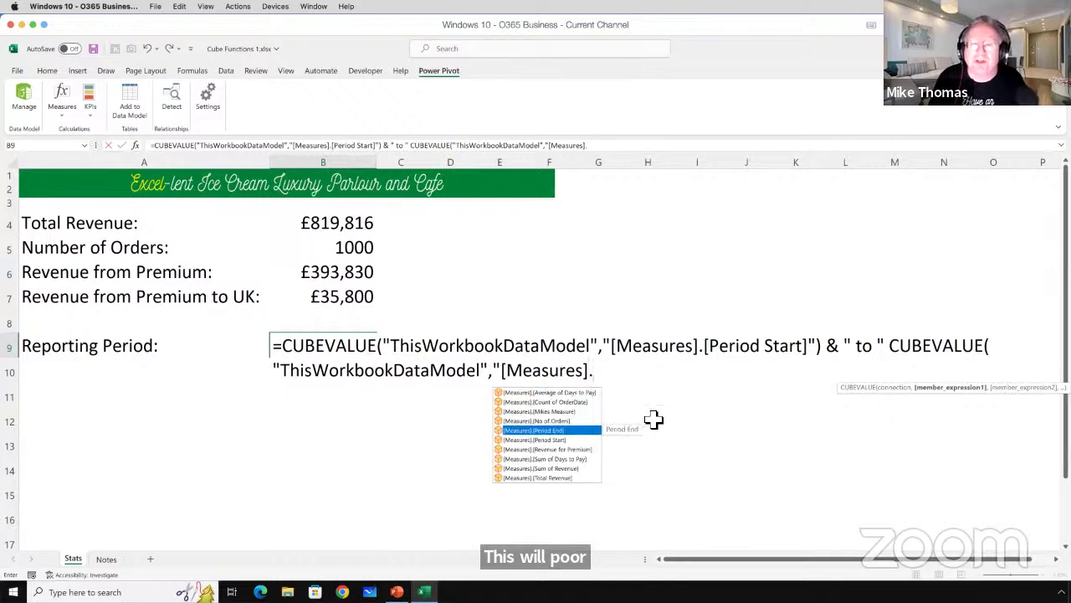
key(Tab)
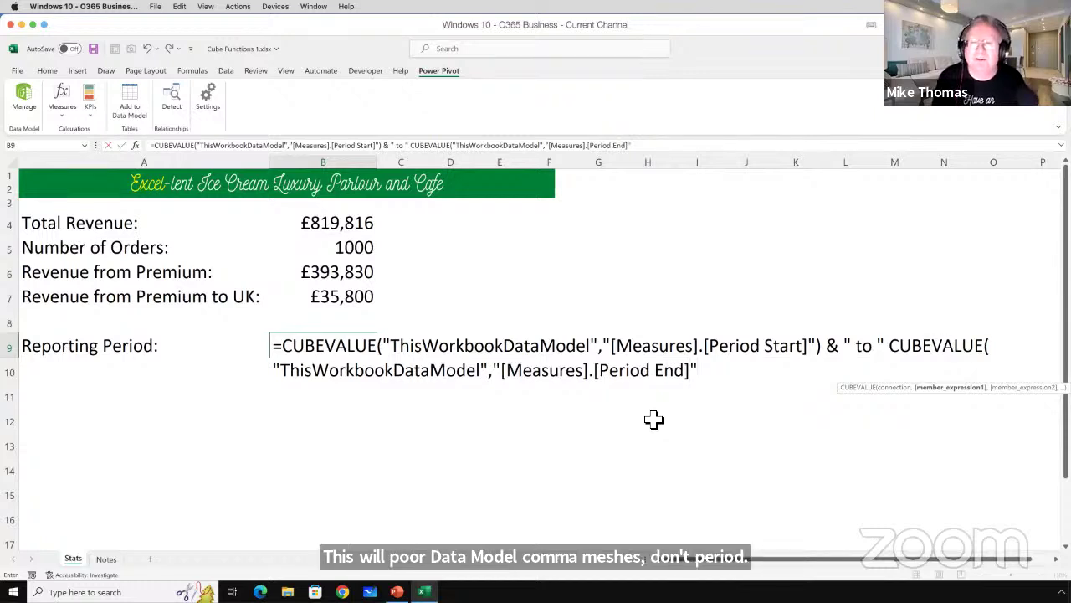
text())
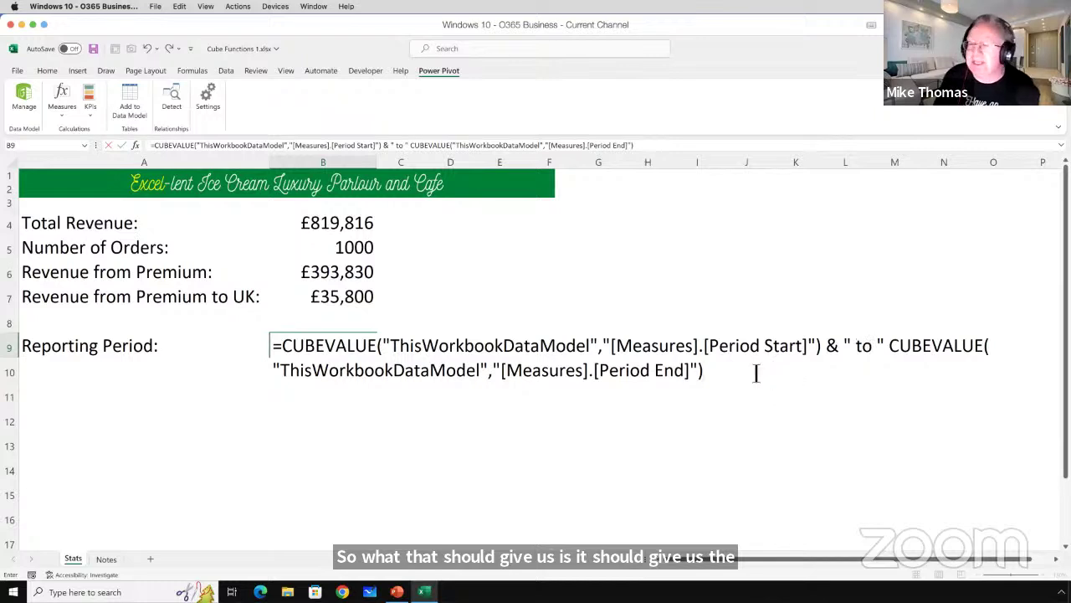
key(Return)
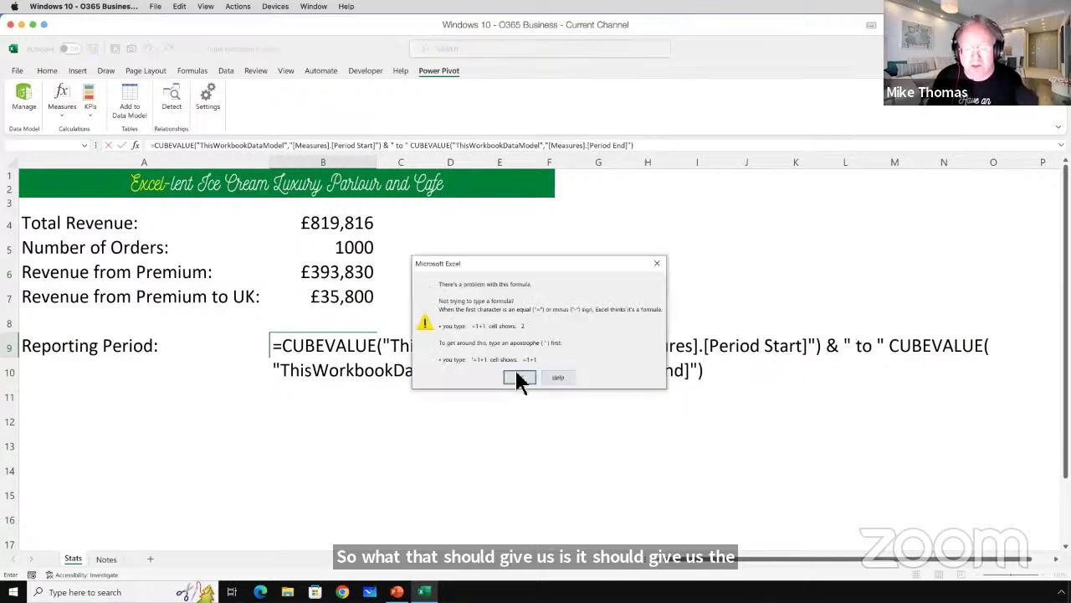
Dismiss the error and insert the missing & before the second CUBEVALUE, giving 44562 to 44697.
click(519, 377)
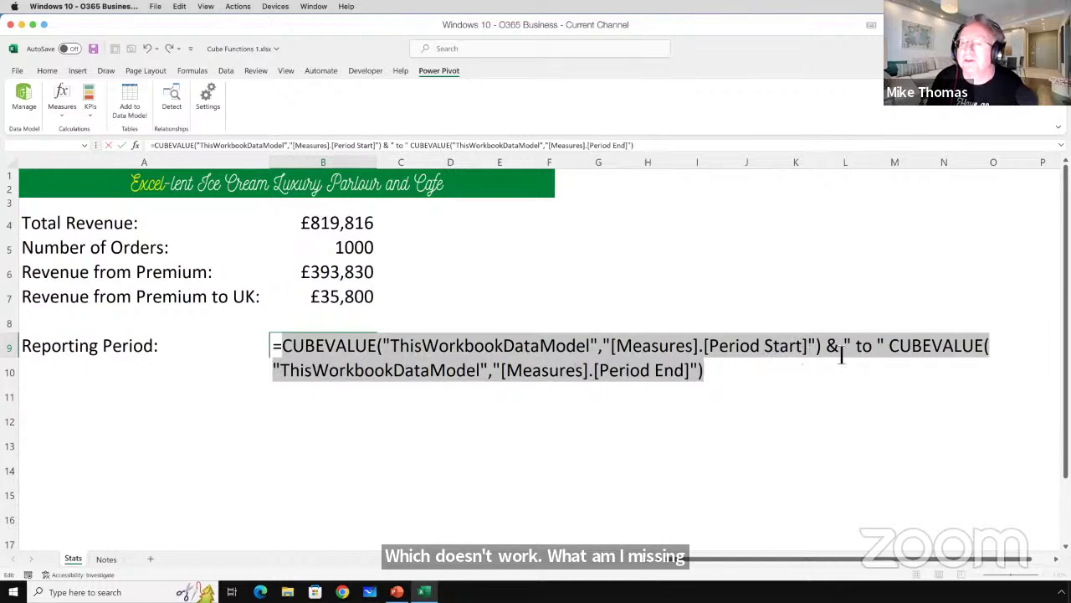
click(892, 348)
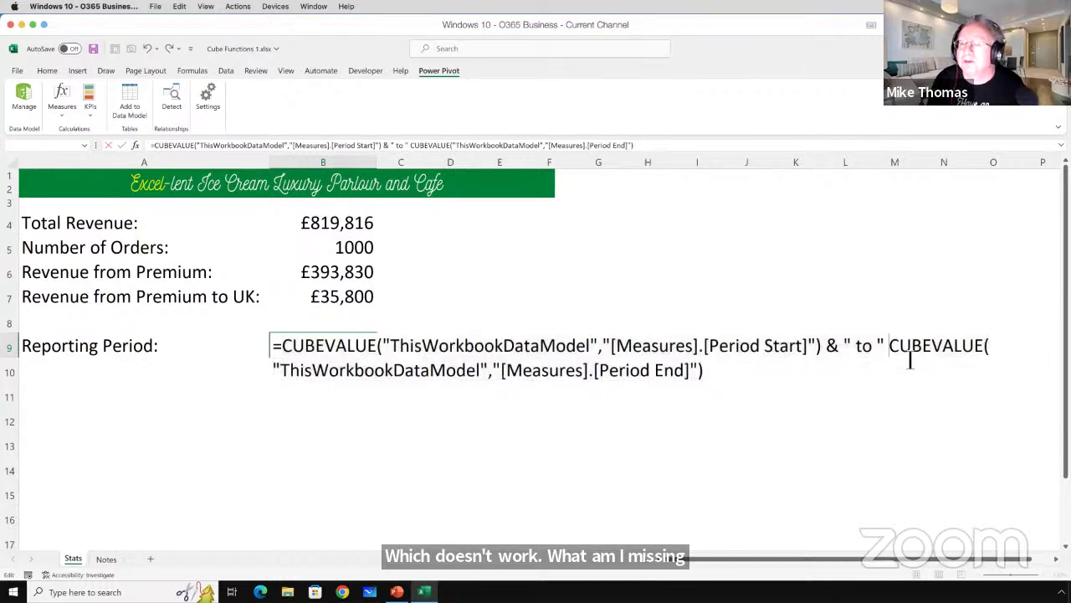
text(&)
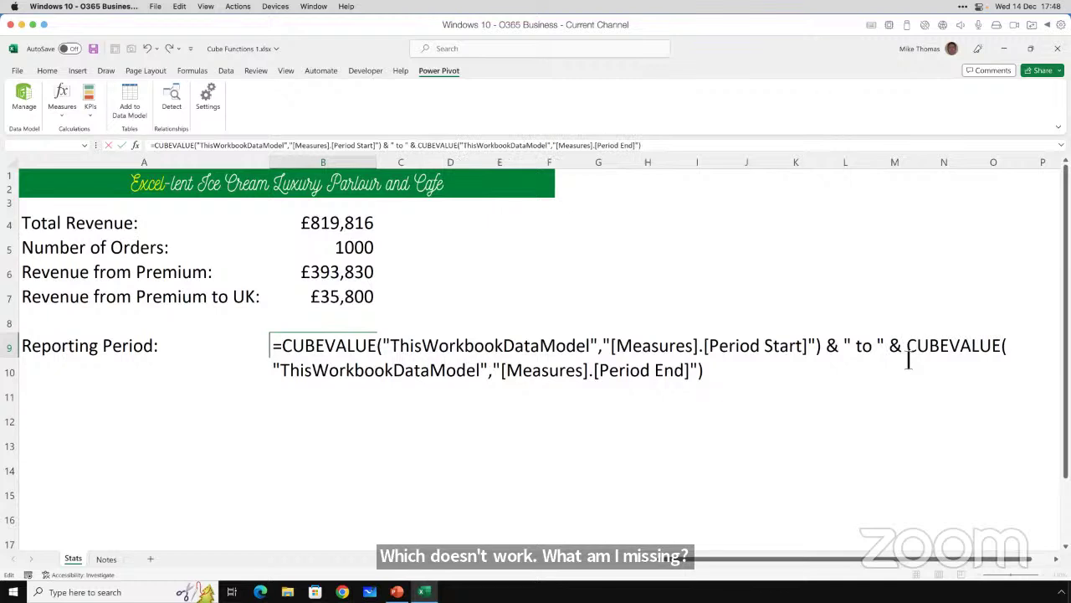
key(Return)
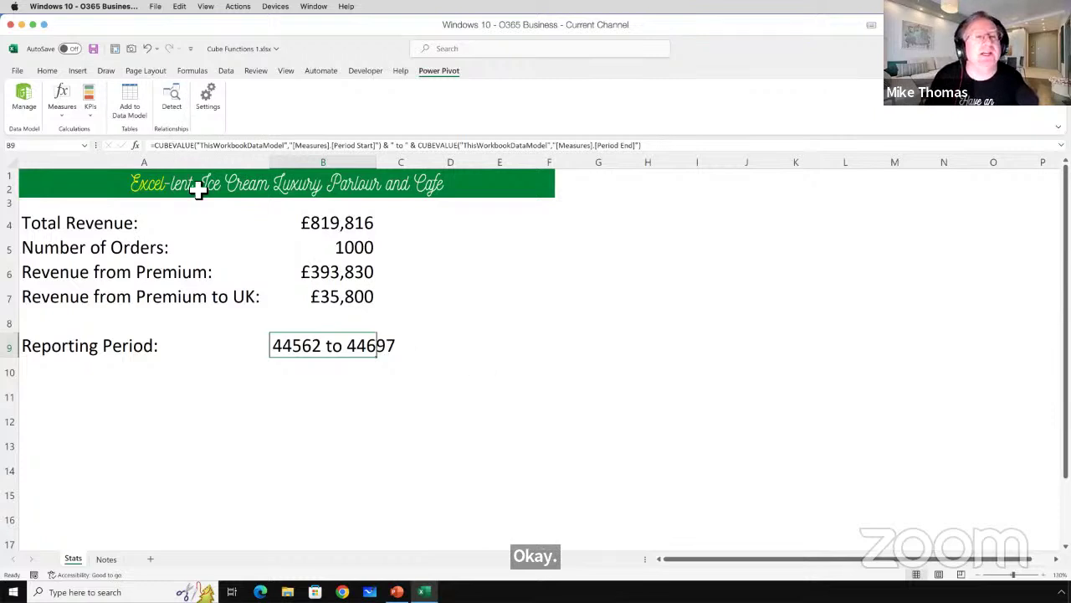
Wrap B9's first CUBEVALUE in TEXT with a dd-mmm-yyyy date format.
click(159, 145)
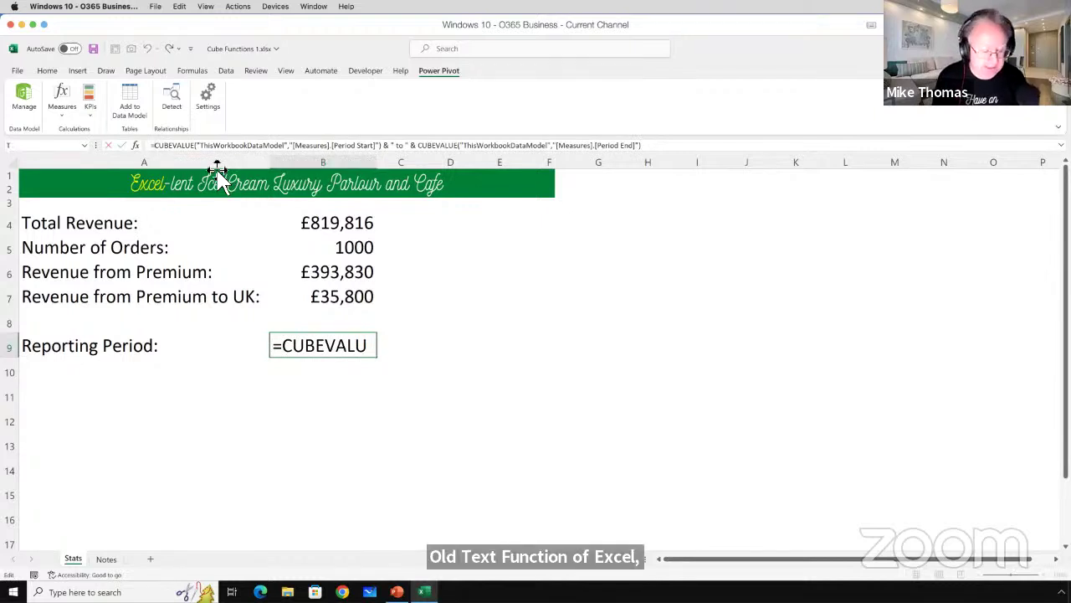
text(TEXT()
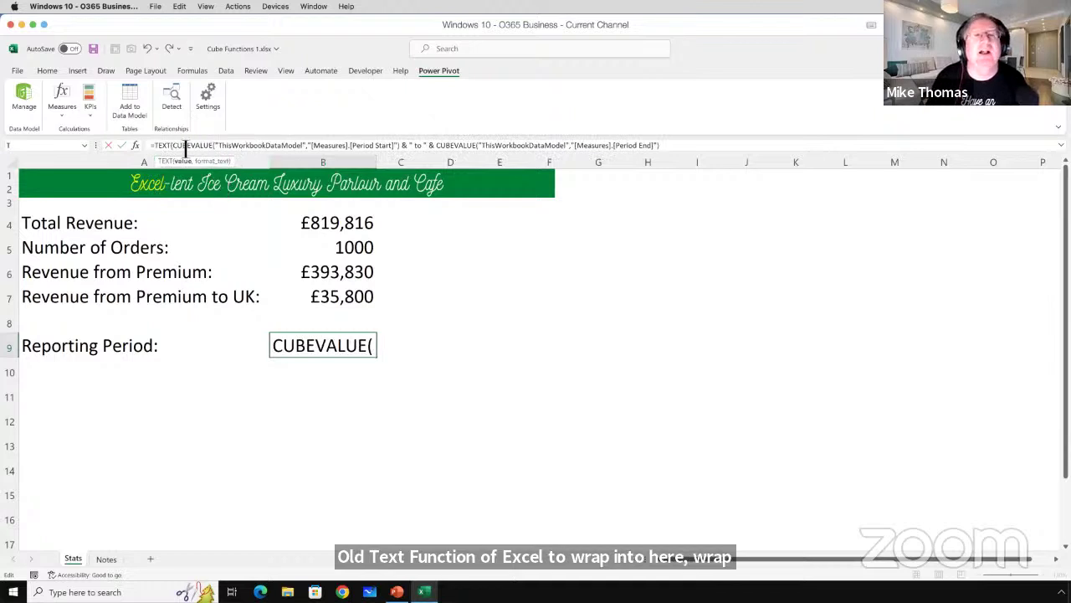
drag(173, 146, 412, 153)
click(412, 153)
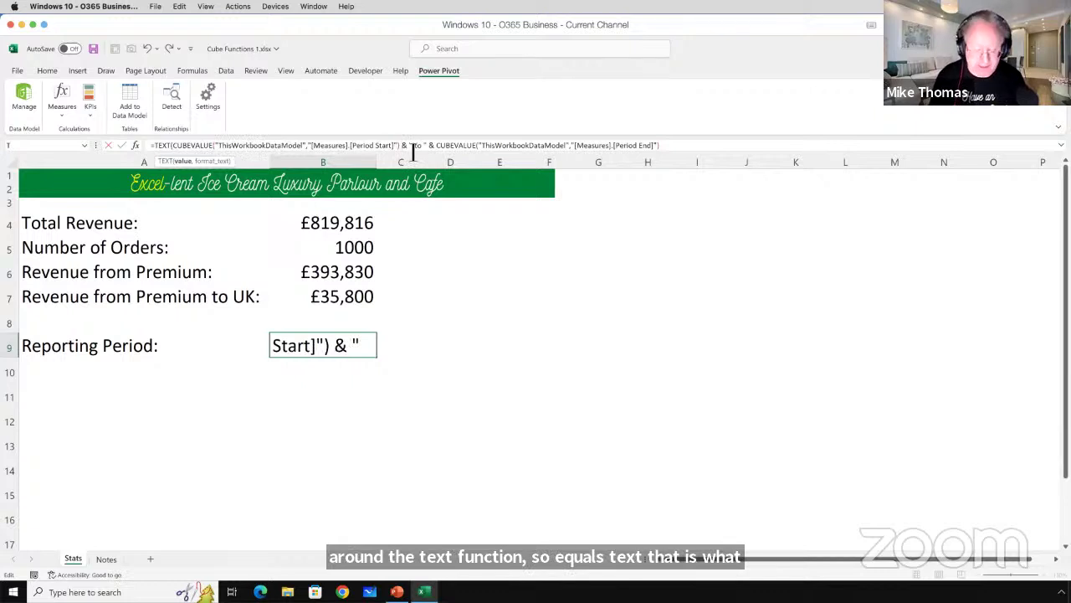
text(,)
key(BackSpace)
key(BackSpace)
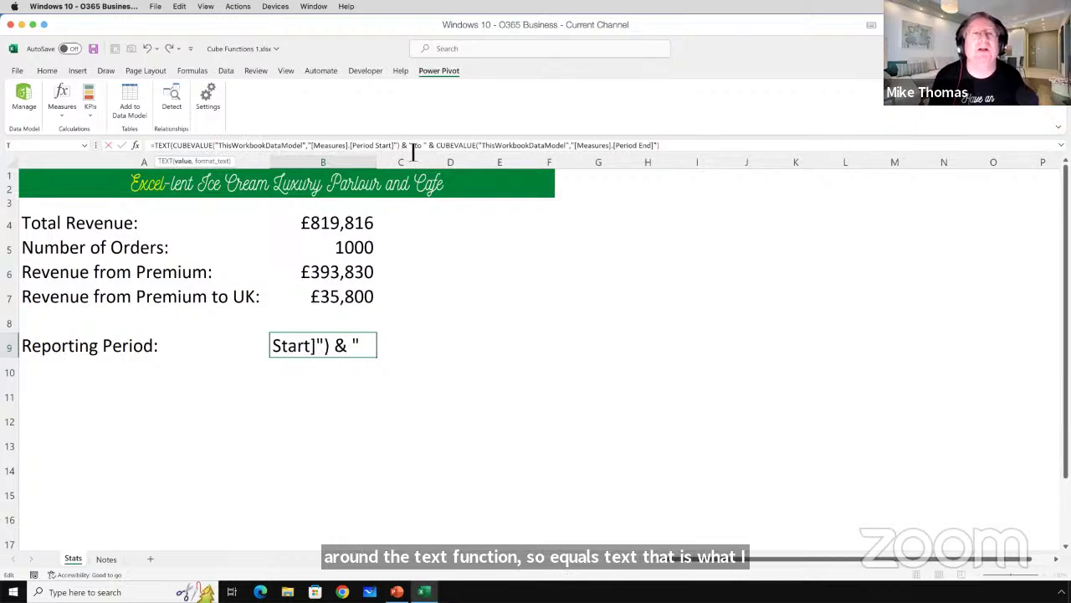
text(,")
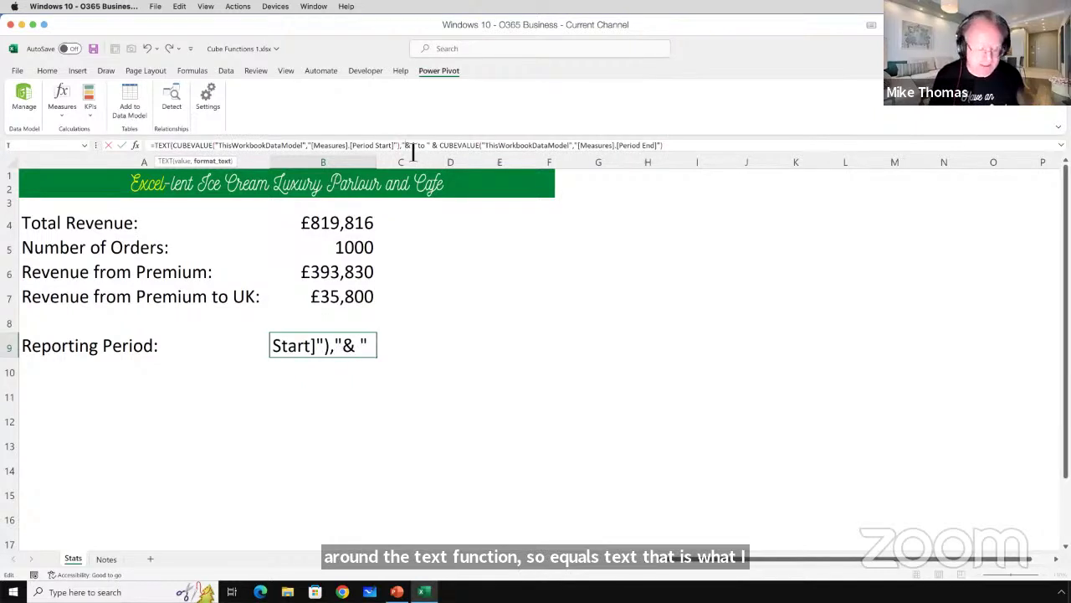
text(dd)
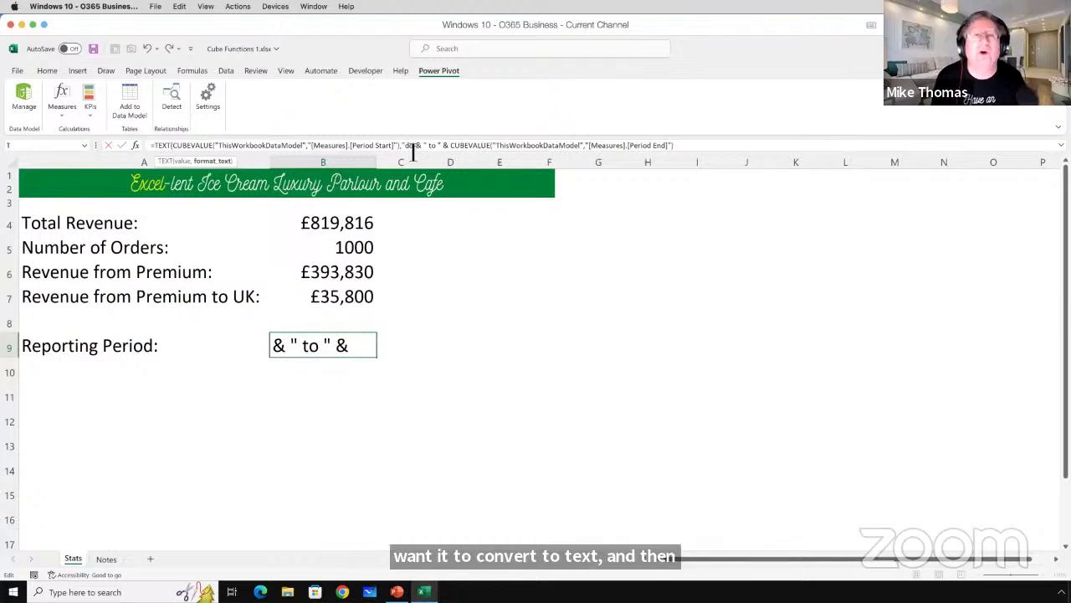
text( mmm)
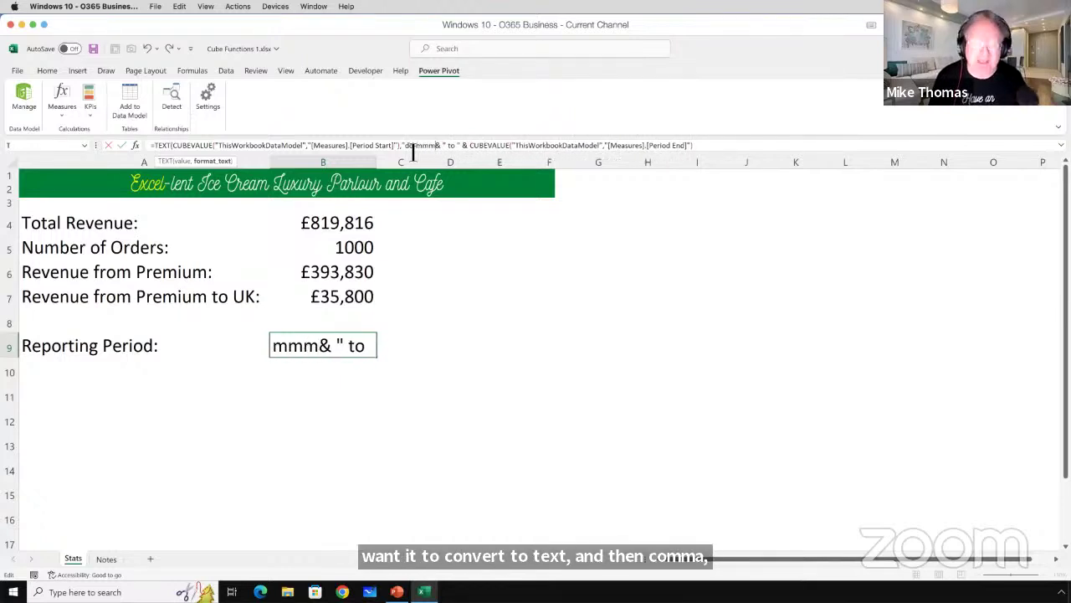
text(-yyyy)
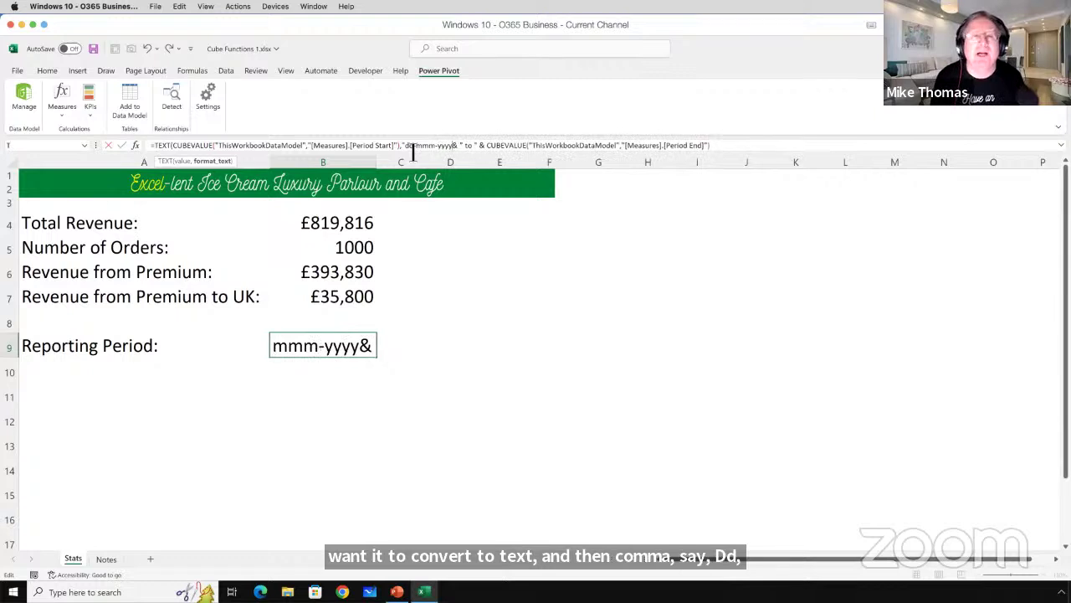
text("))
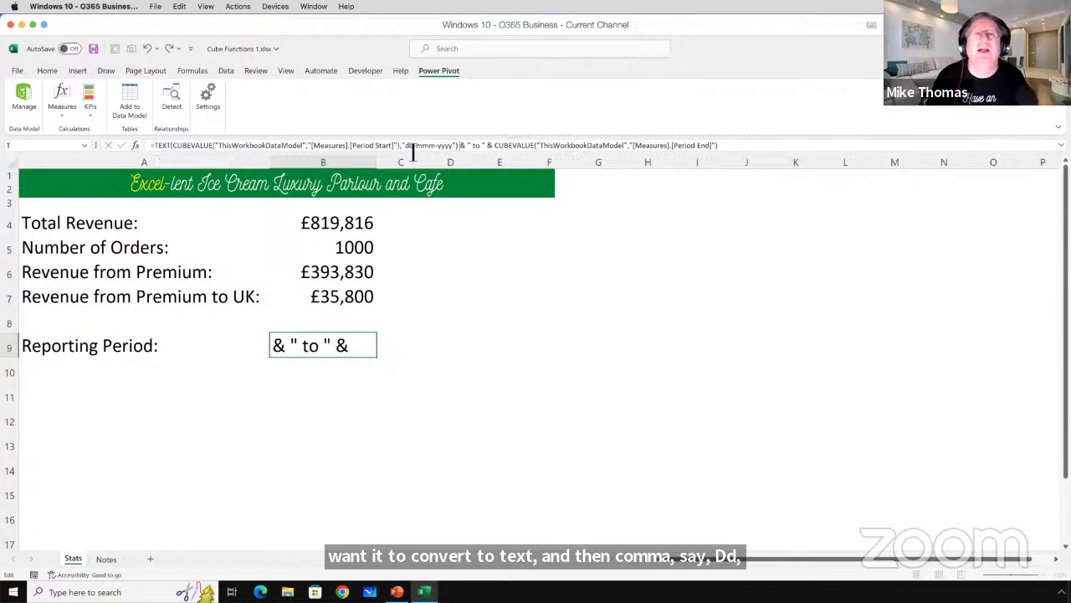
Wrap the second CUBEVALUE in TEXT(…,"dd-mmm-yyyy") so B9 reads 01-Jan-2022 to 16-May-2022.
click(508, 148)
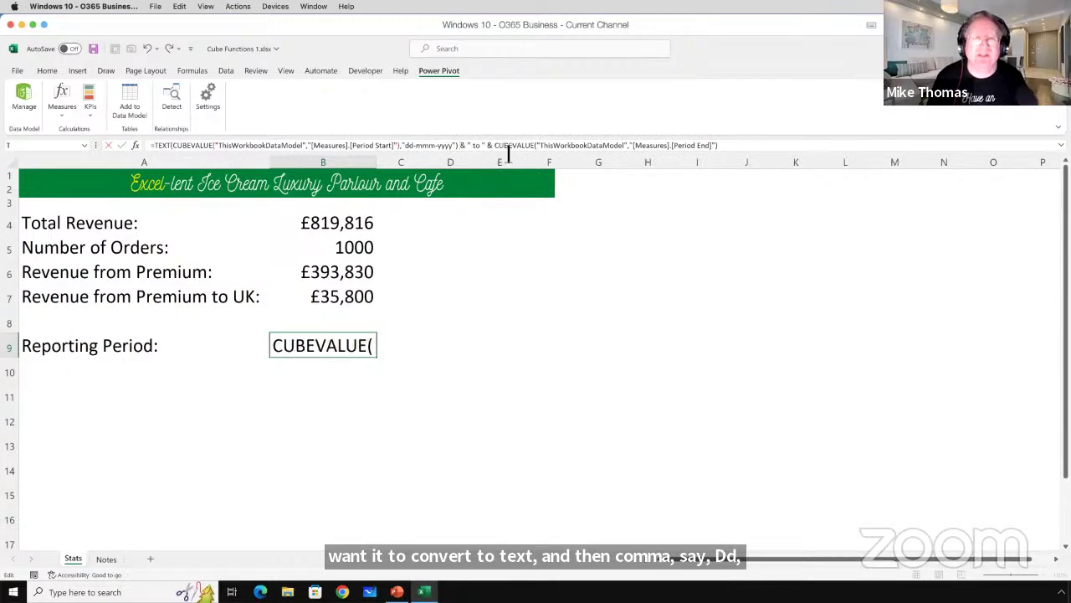
text(text)
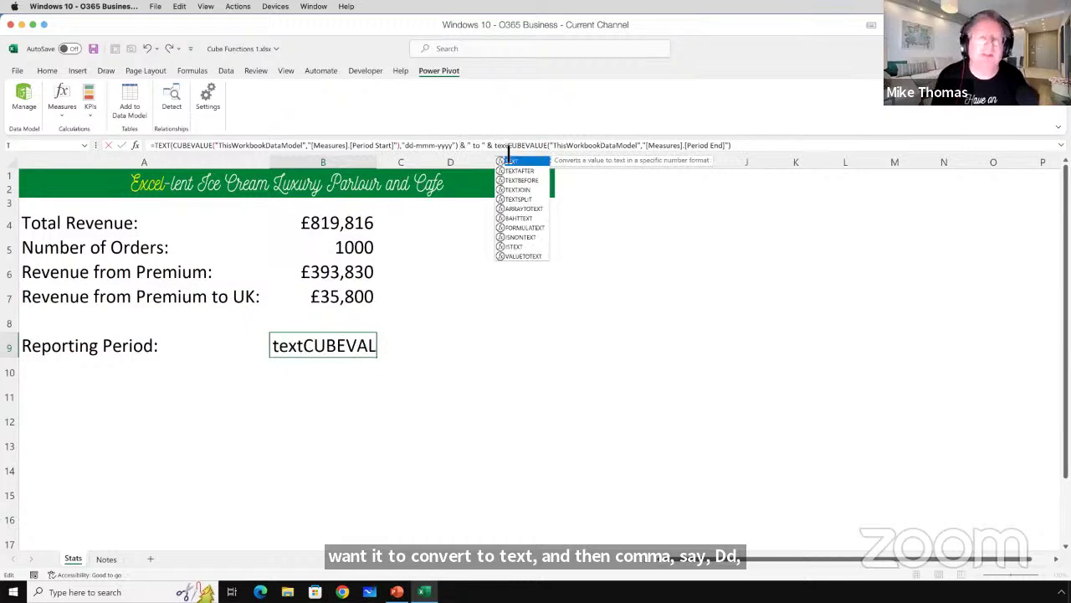
text(()
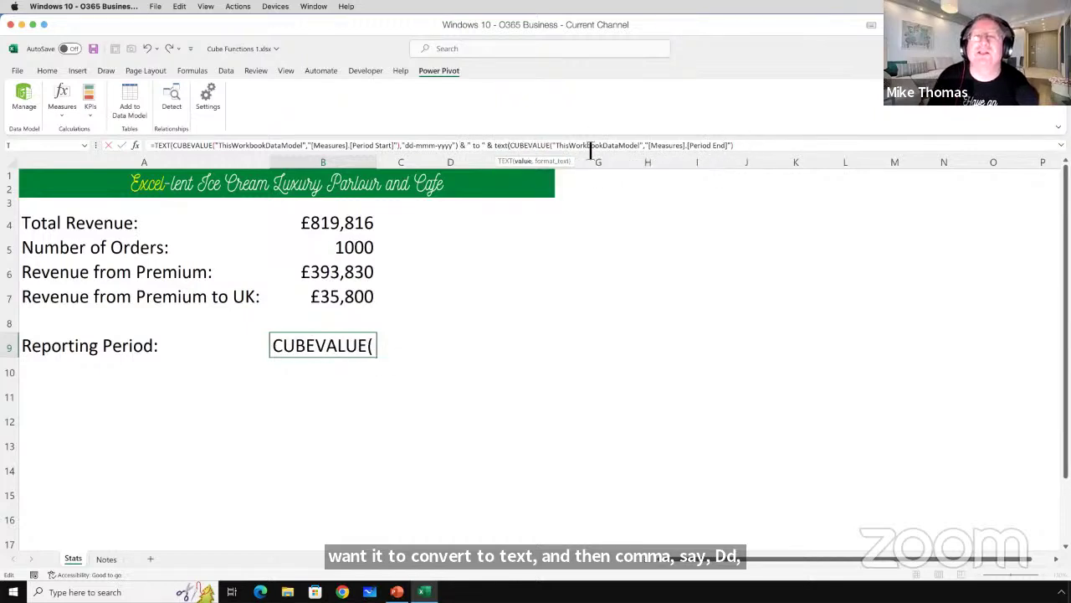
click(743, 147)
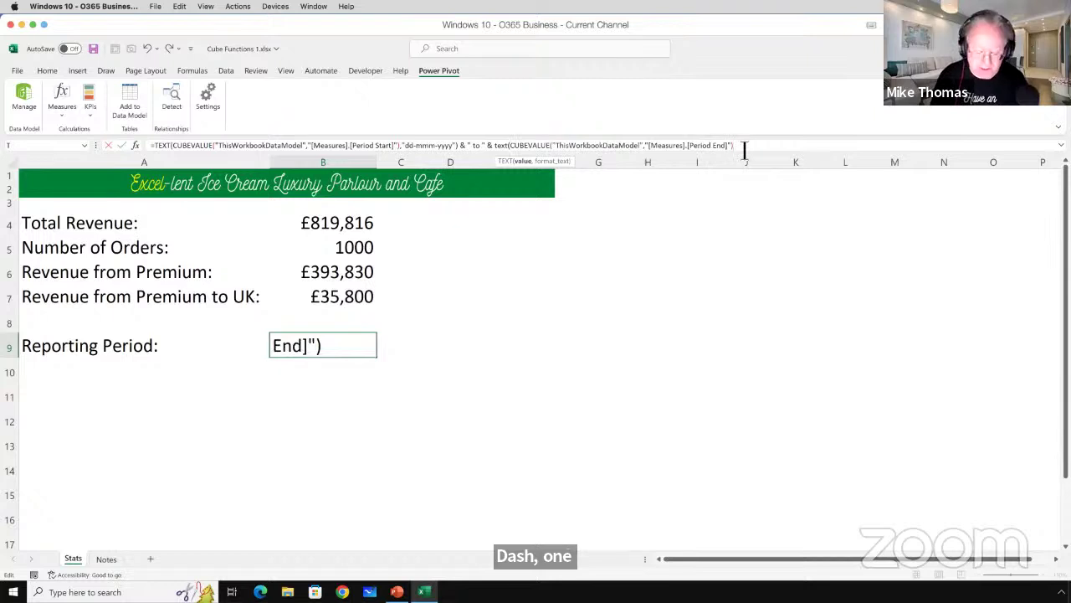
text(,)
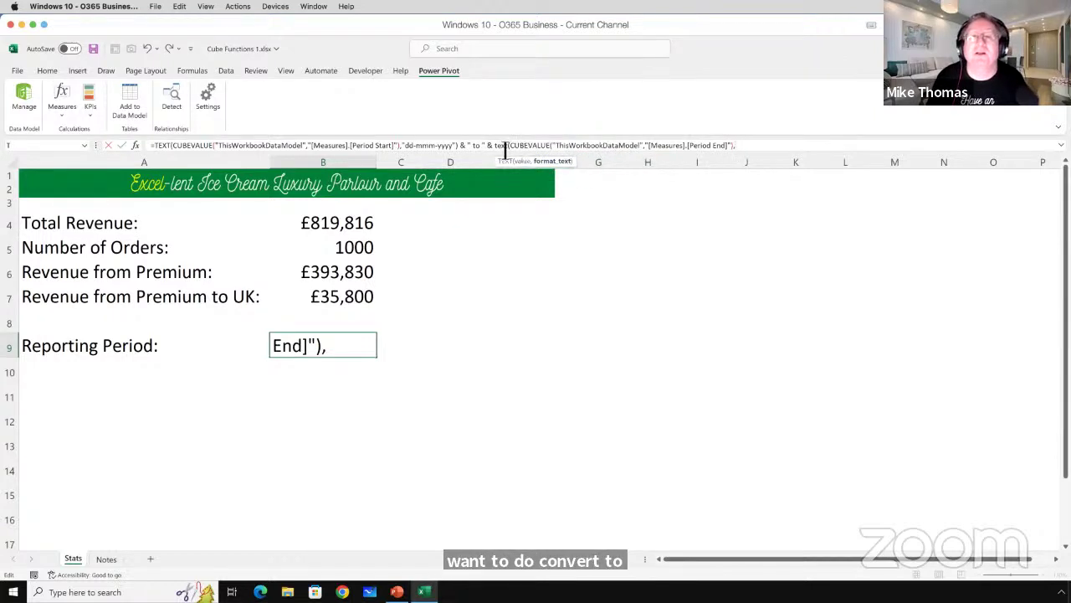
text(")
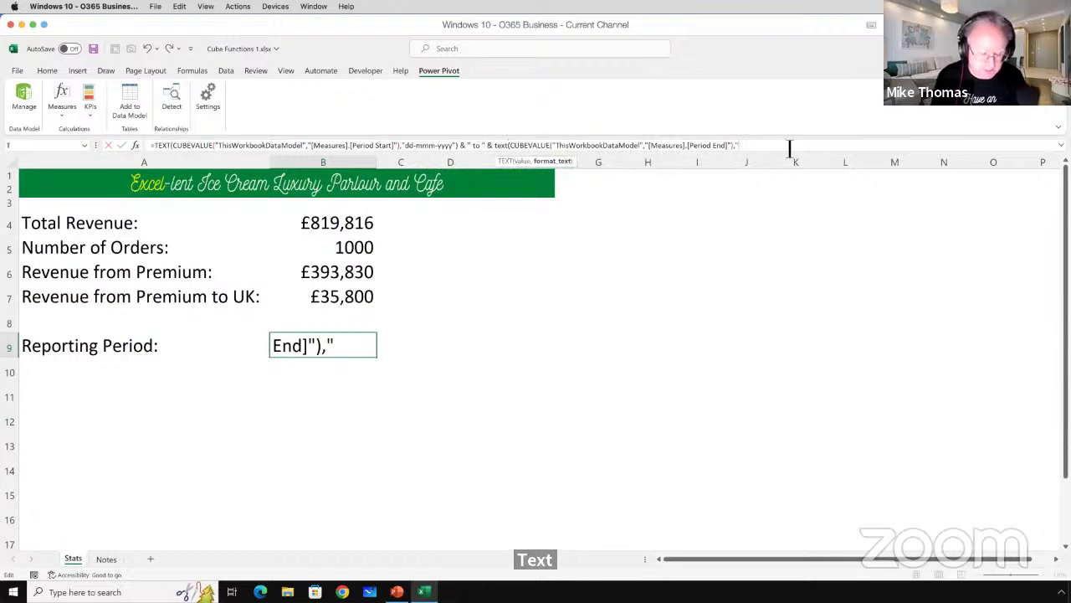
text(dd-mm)
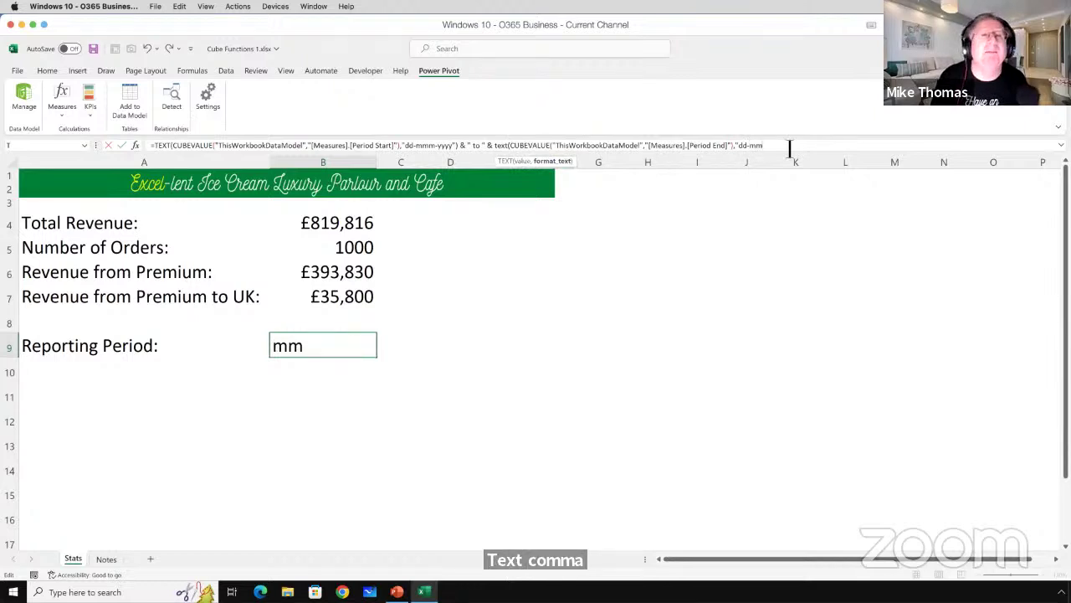
text(m)
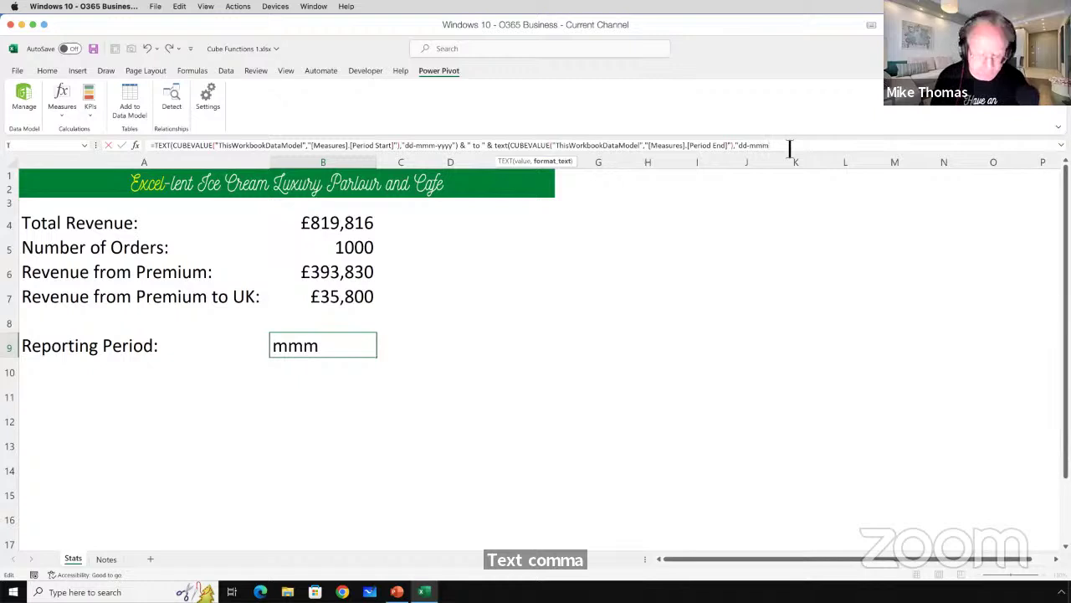
text(-yyyy")
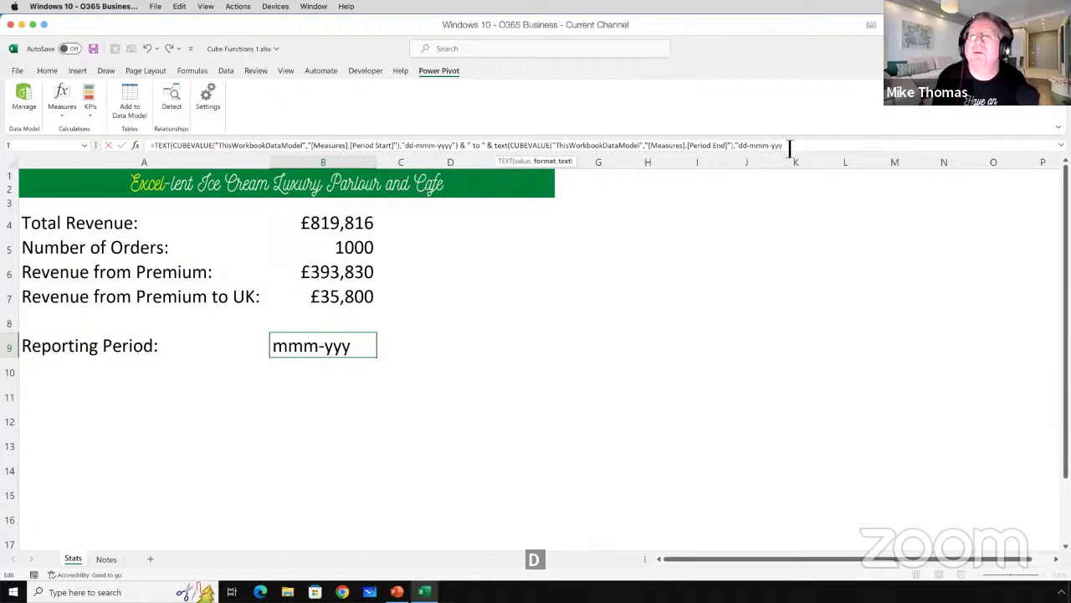
text())
key(Return)
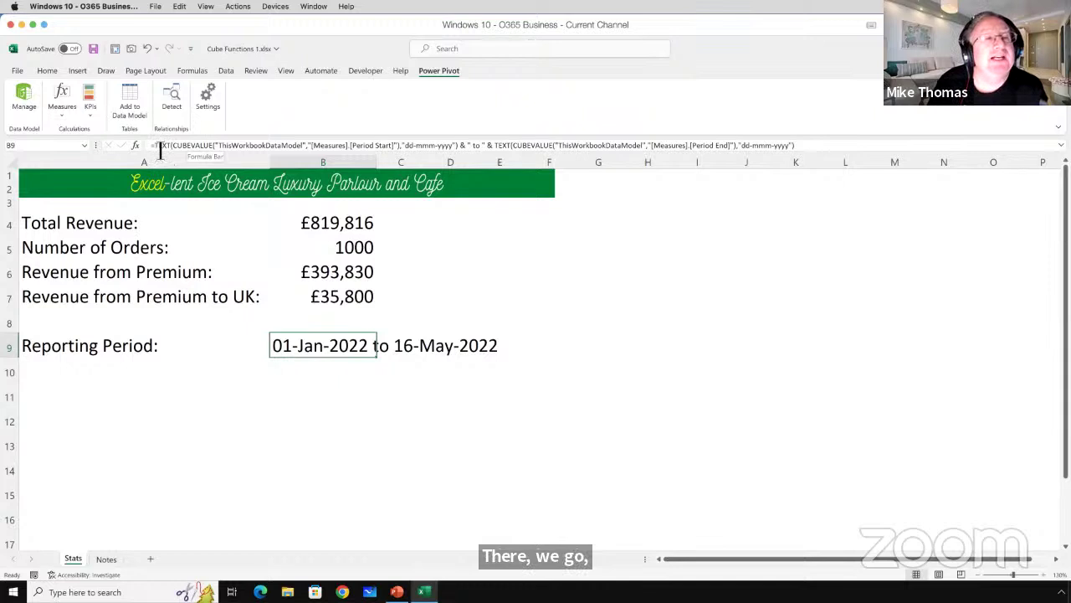
Review B9's formula without changing it, save the workbook, and show the desktop.
click(163, 147)
double_click(163, 145)
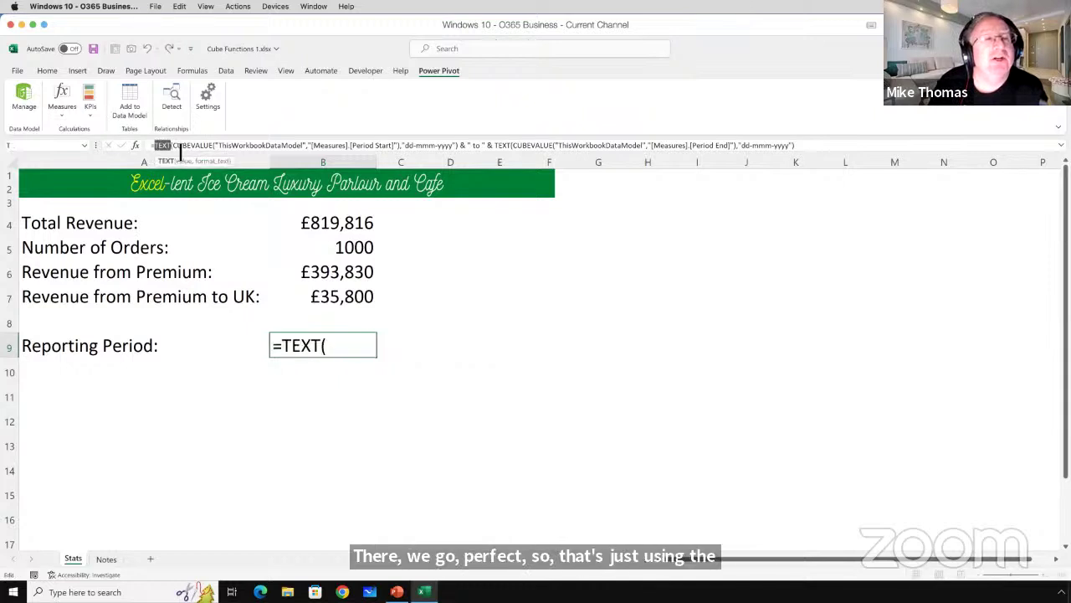
drag(176, 148, 457, 153)
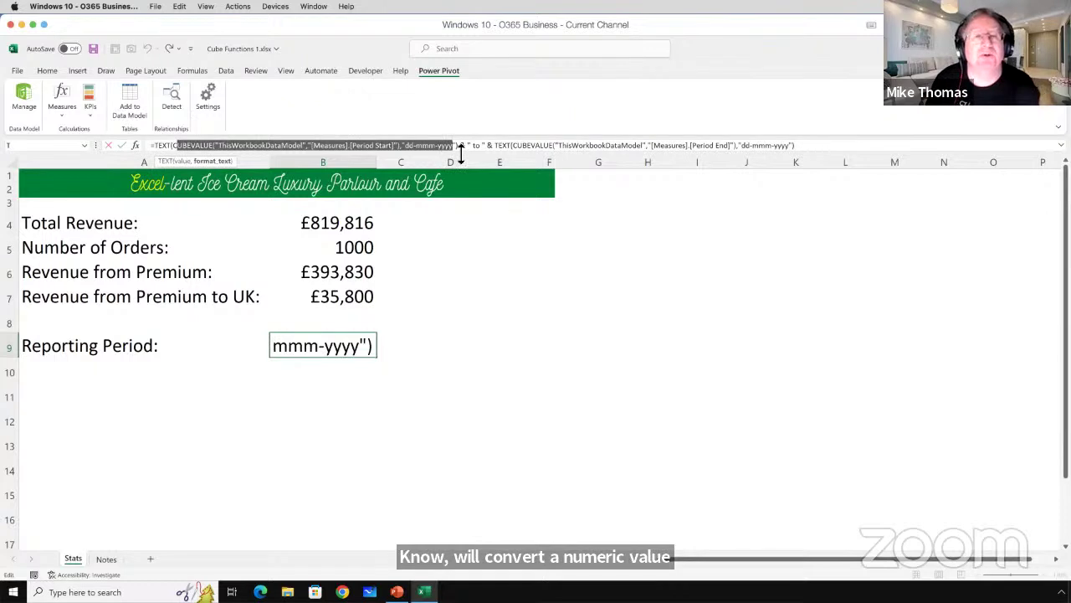
key(Escape)
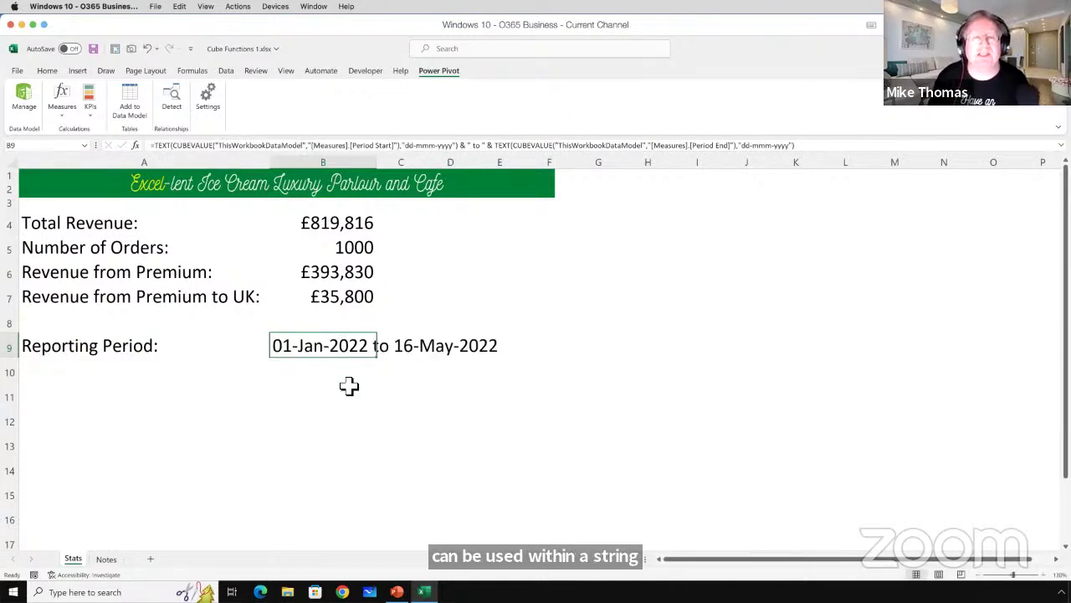
click(93, 49)
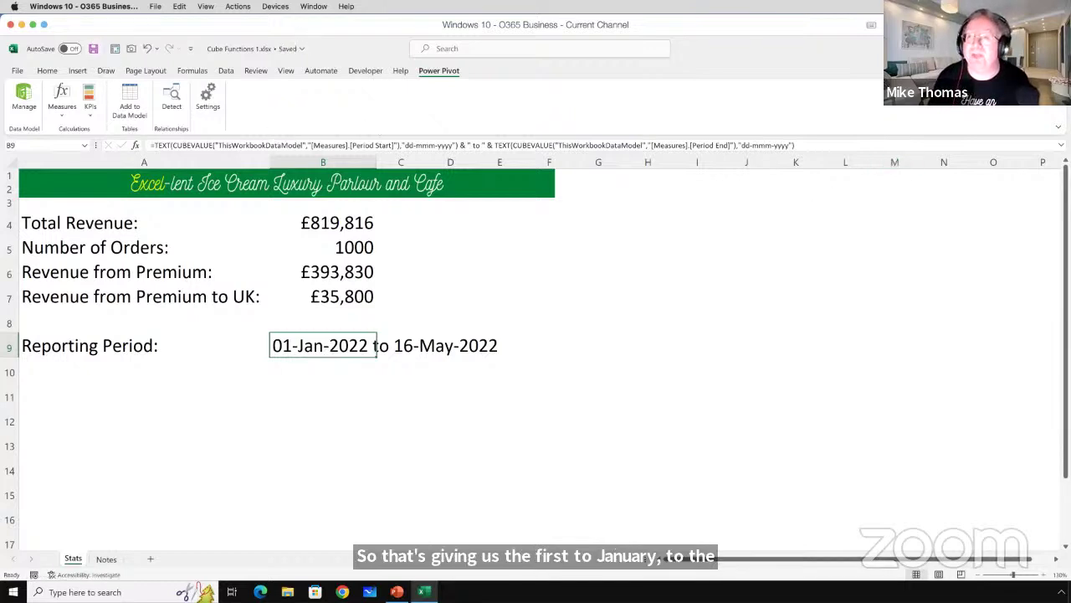
key(super+d)
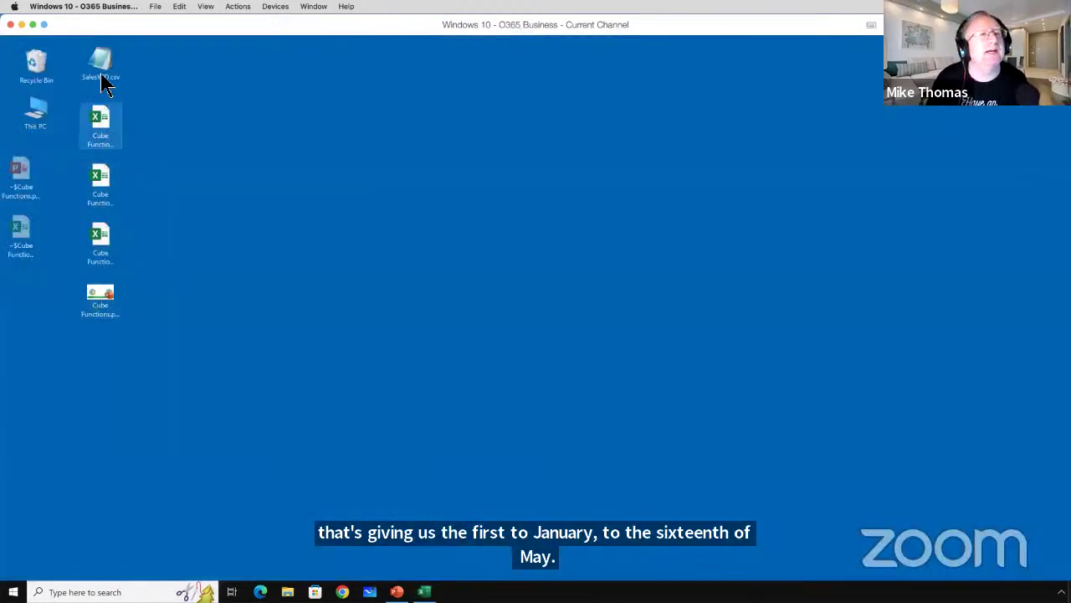
Open SalesYTD.csv in Notepad and change the last row's date from 16-May-22 to 18-May-22.
click(103, 67)
double_click(103, 67)
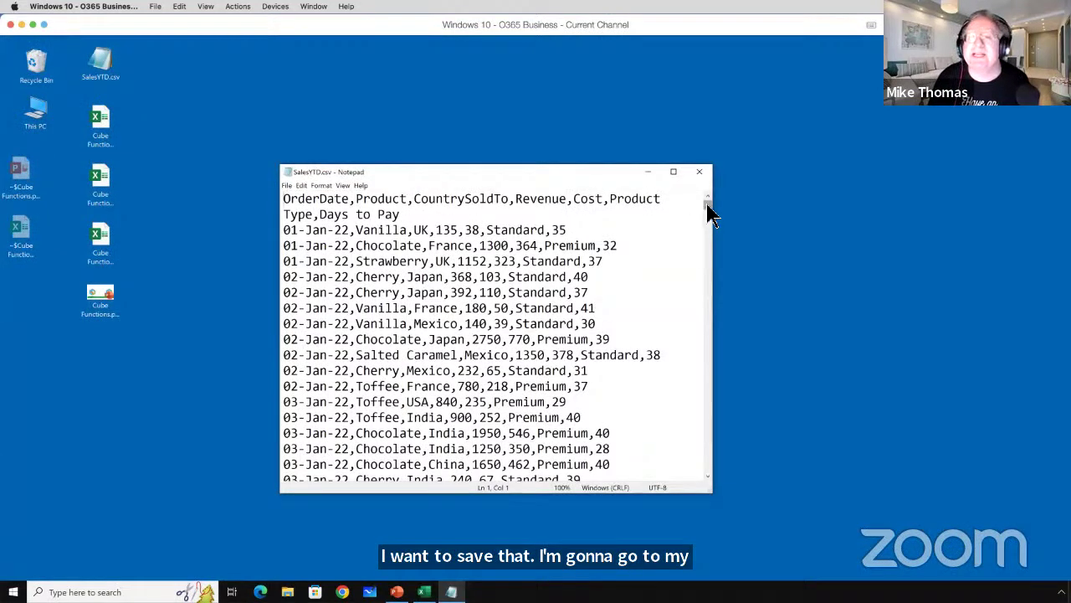
scroll(703, 251, down, 3)
drag(704, 266, 708, 478)
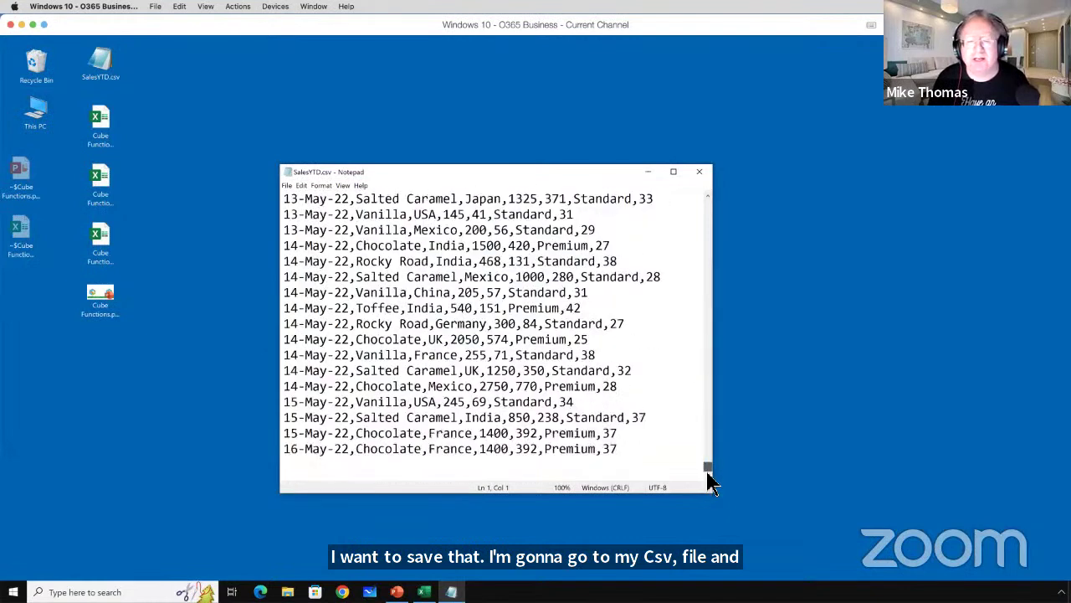
drag(291, 450, 302, 454)
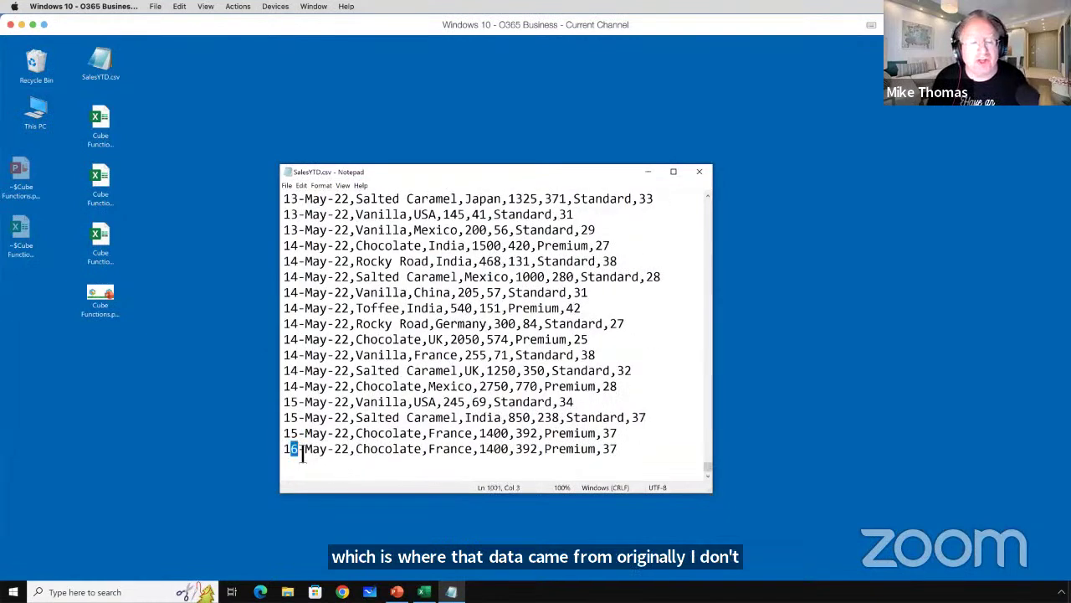
text(8)
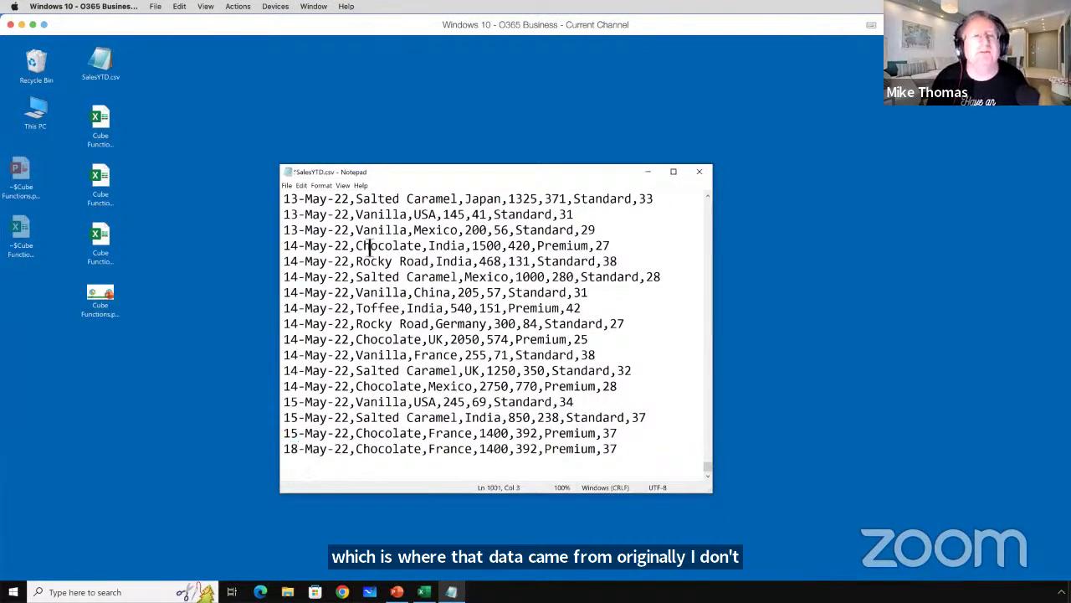
Save and close the CSV file, then return to the Excel workbook.
click(286, 185)
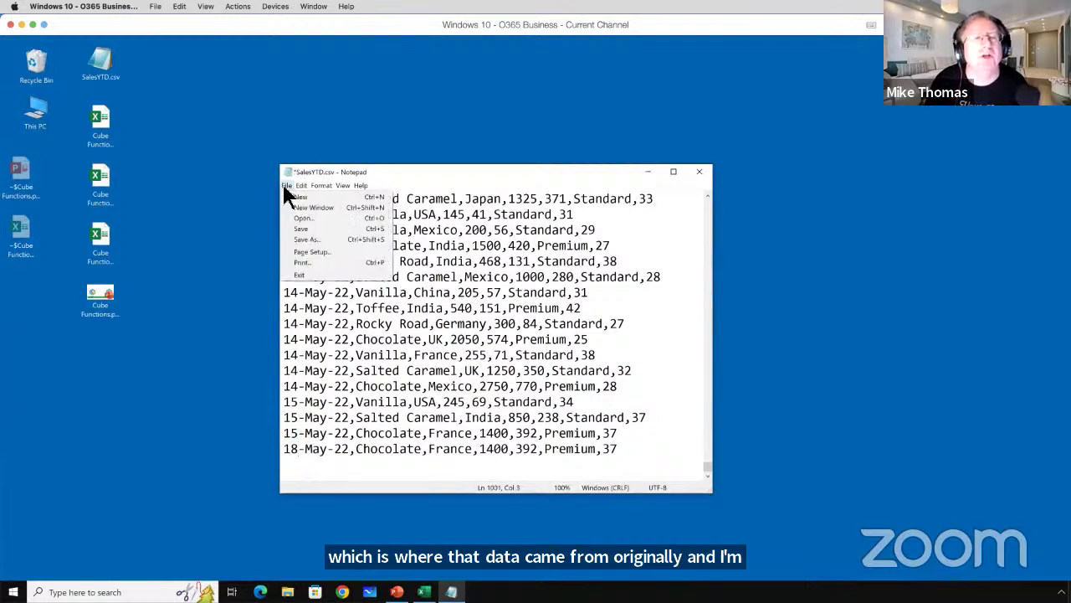
mouse_move(300, 187)
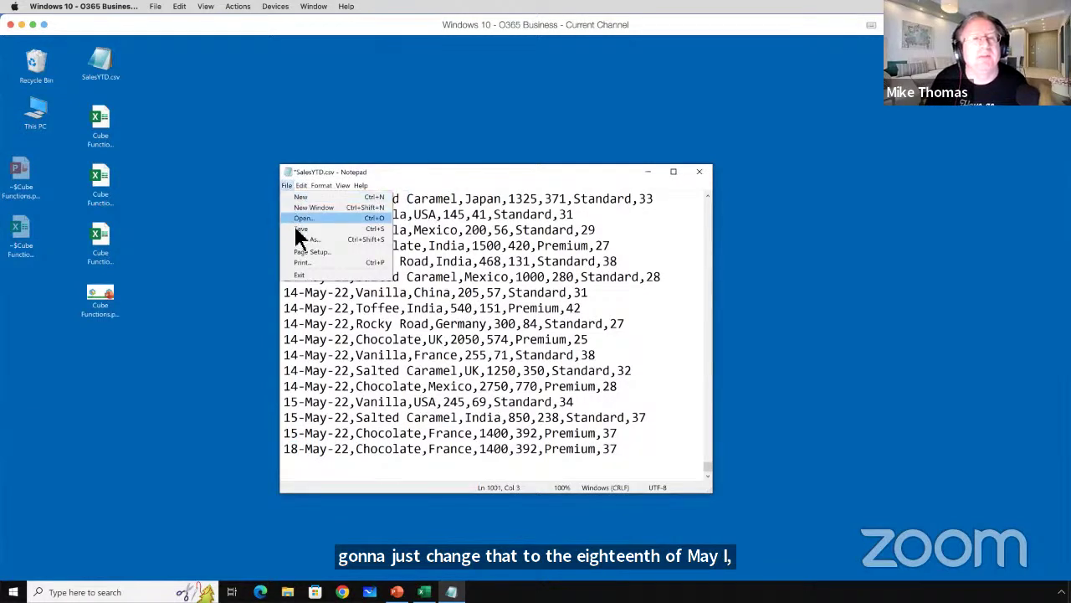
click(301, 230)
click(699, 171)
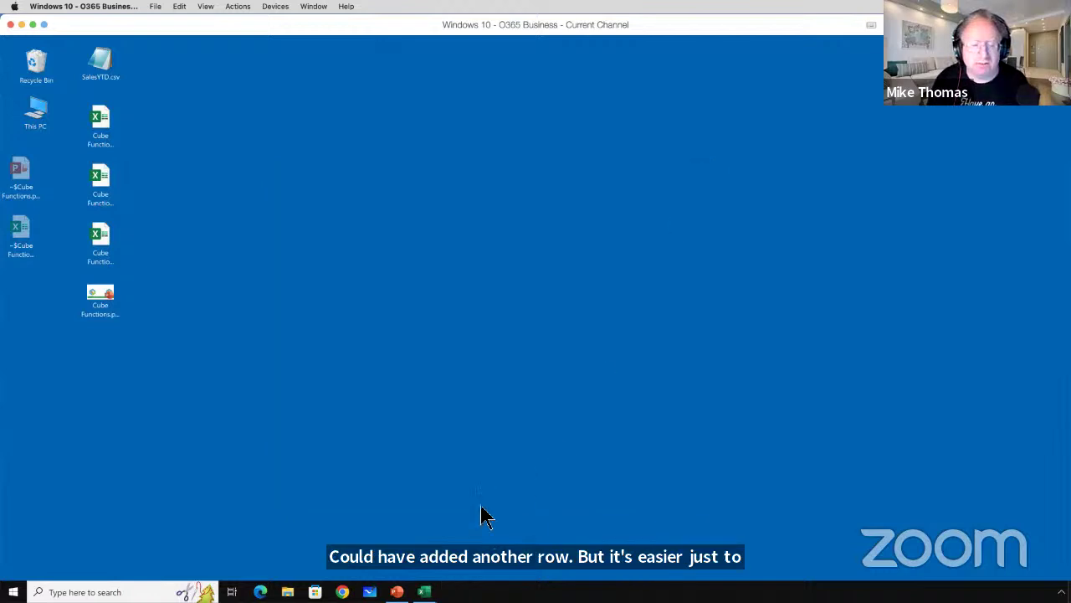
click(424, 592)
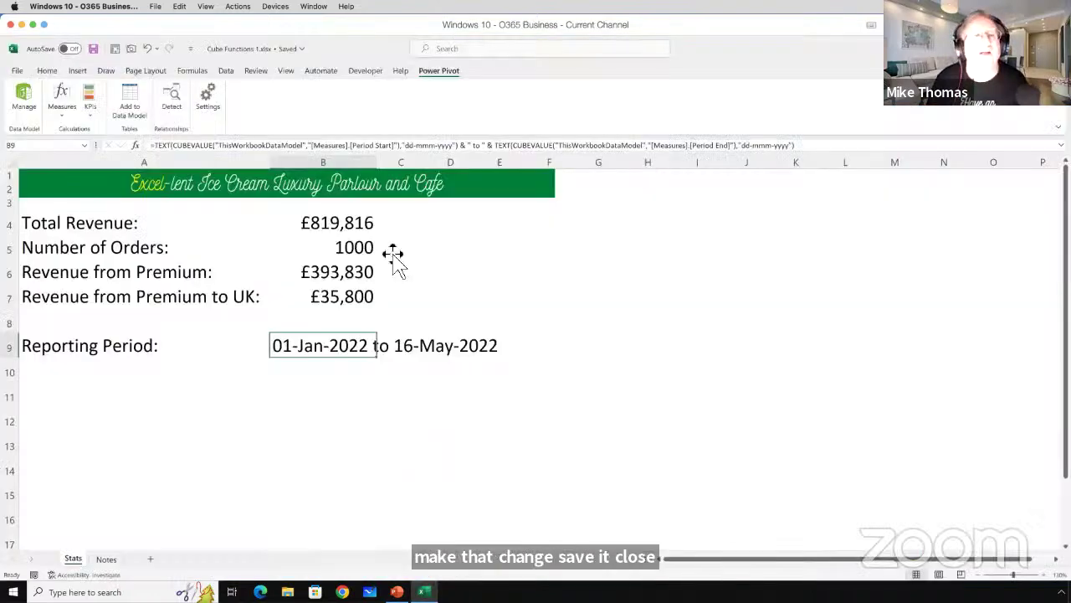
Refresh All so B9 reads 01-Jan-2022 to 18-May-2022, then open the Power Pivot data model.
click(224, 71)
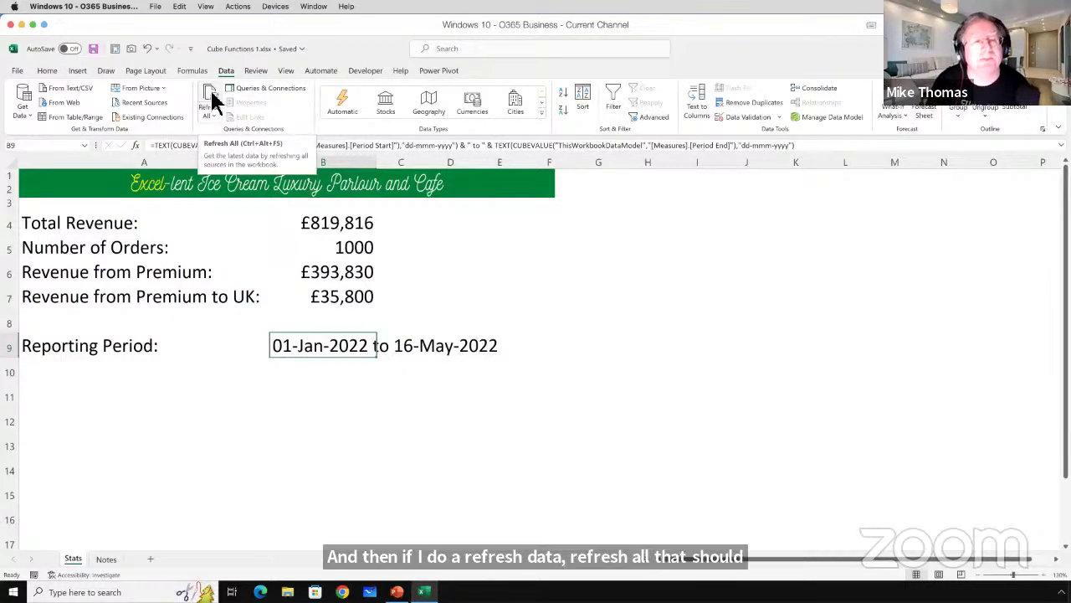
click(213, 98)
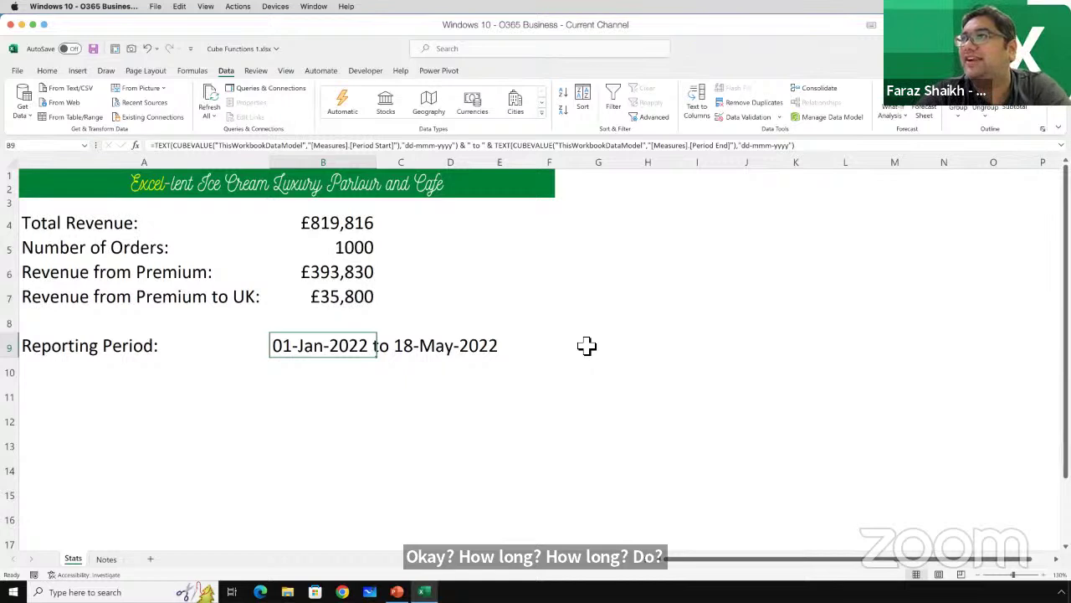
click(436, 72)
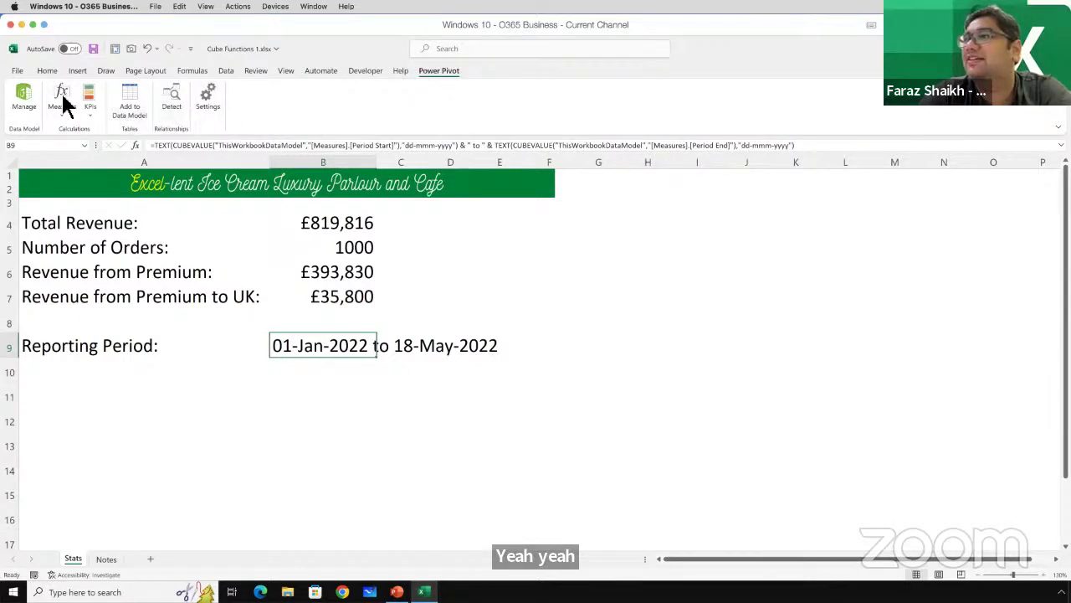
click(25, 99)
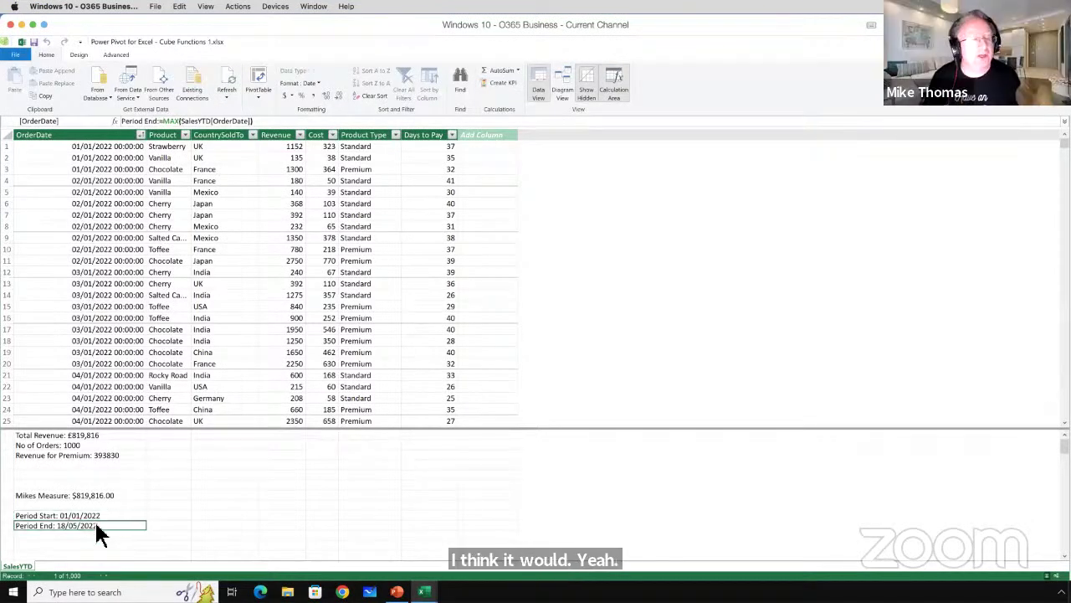
Compare the Period Start and Period End measures in the Power Pivot calculation area, then return to the Stats sheet.
click(97, 513)
click(99, 524)
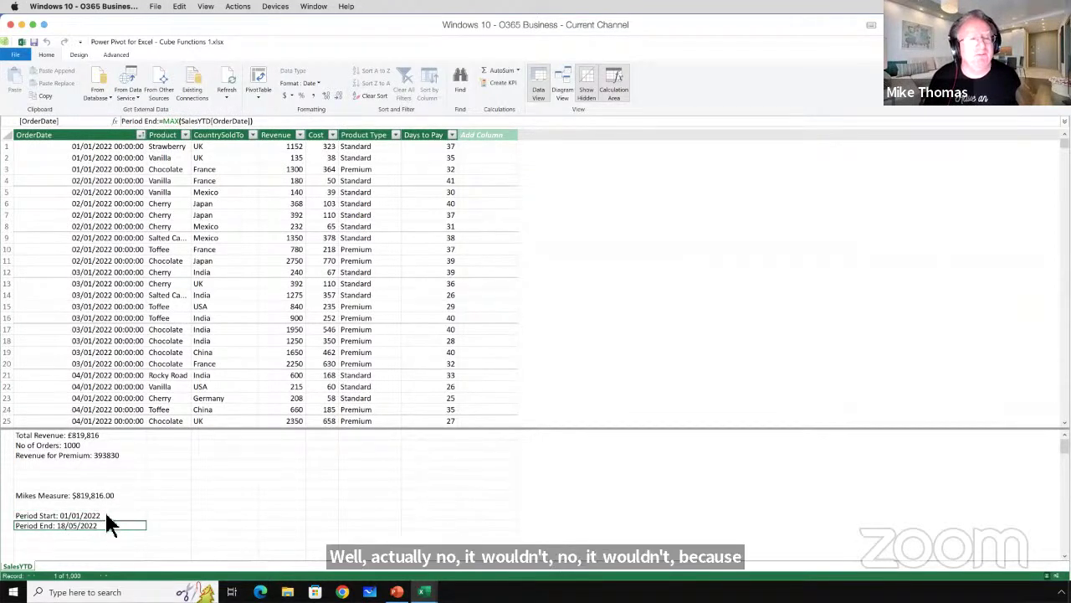
click(103, 512)
click(105, 528)
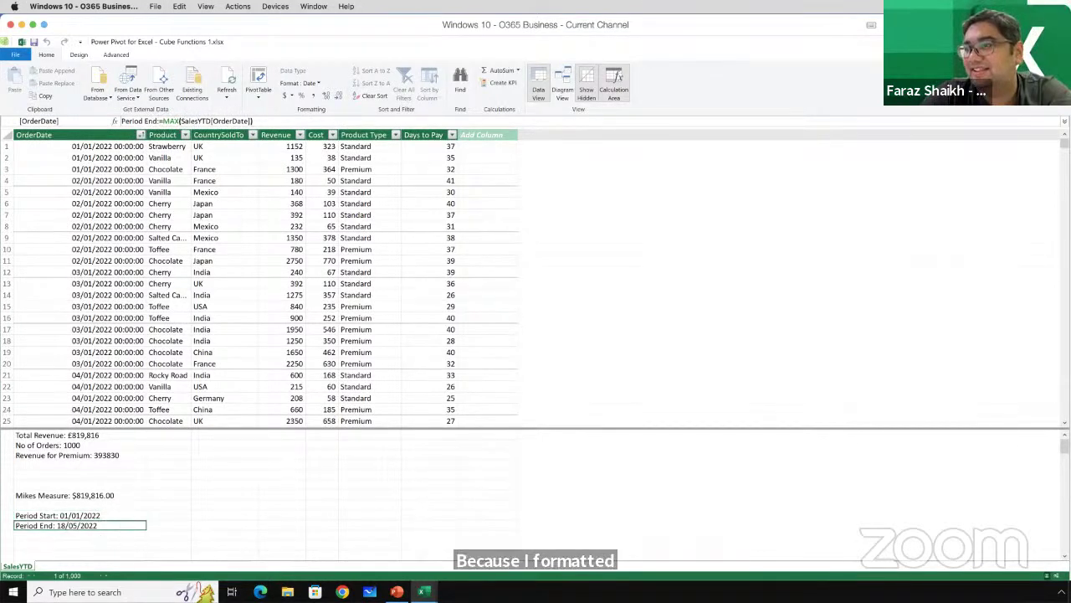
key(alt+Tab)
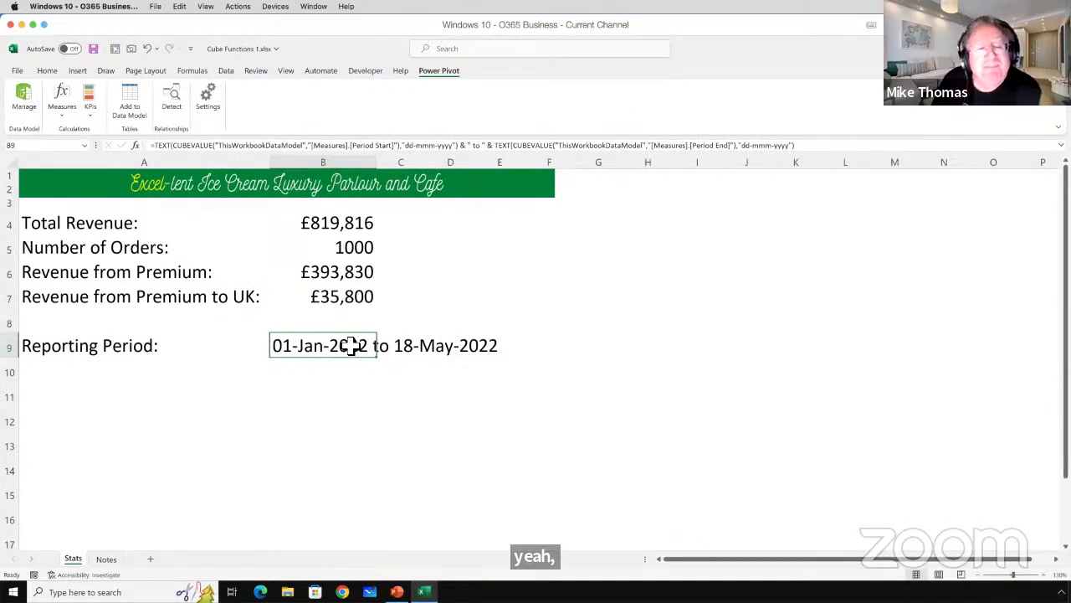
Start a CUBEVALUE formula in B12 using the ThisWorkbookDataModel connection.
click(160, 148)
key(Escape)
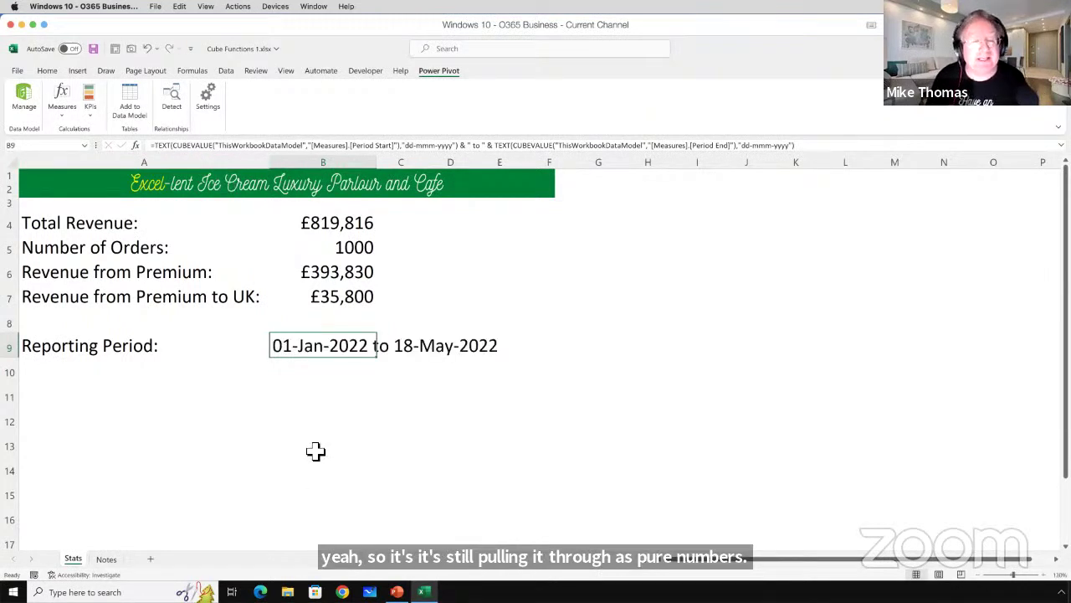
key(Down)
key(Down)
key(Down)
text(=)
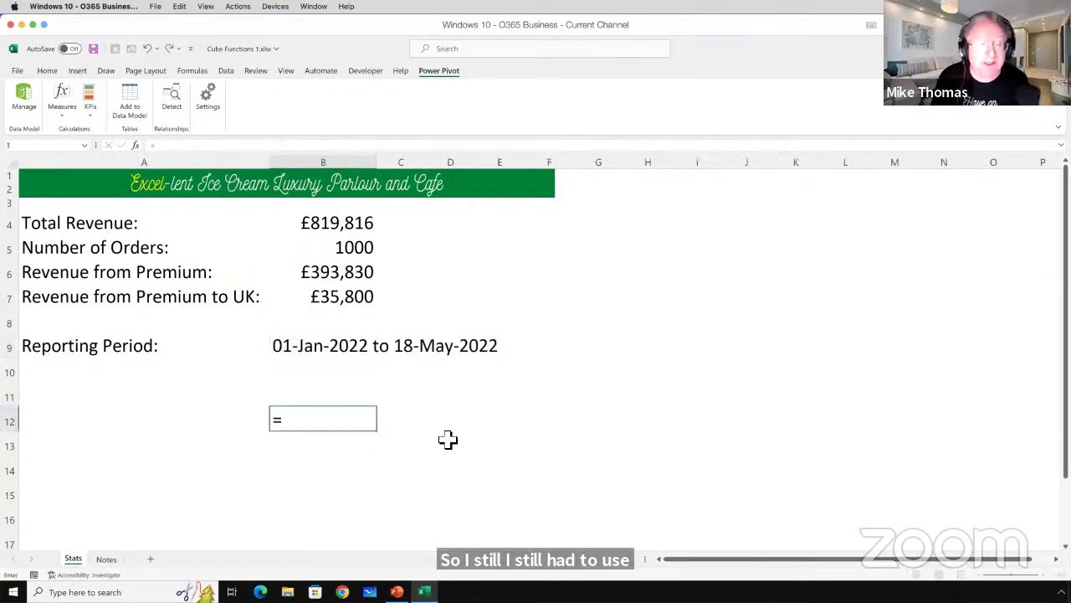
text(cub)
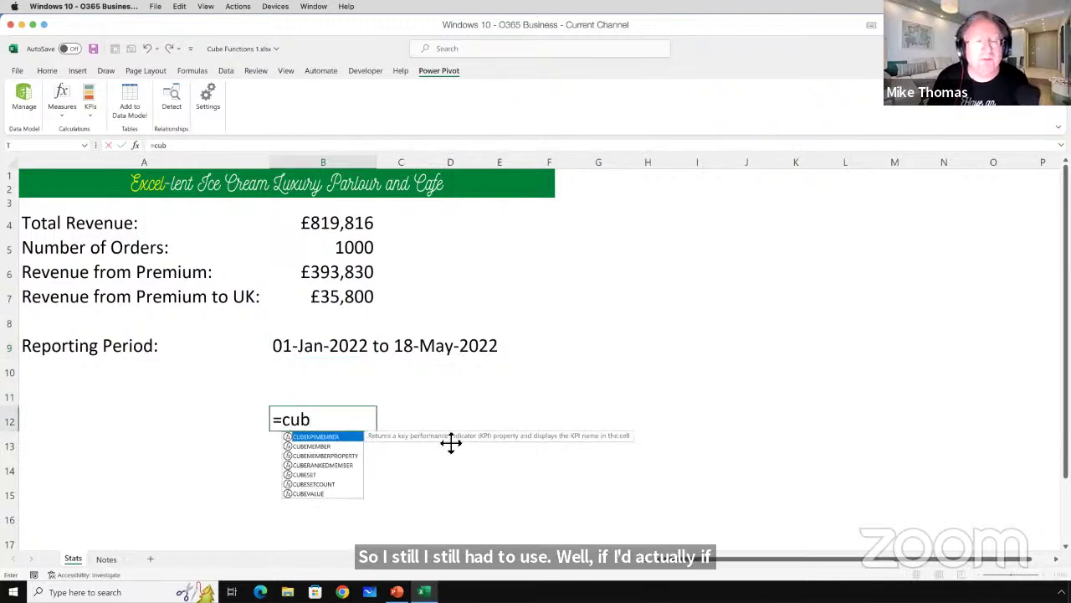
double_click(326, 495)
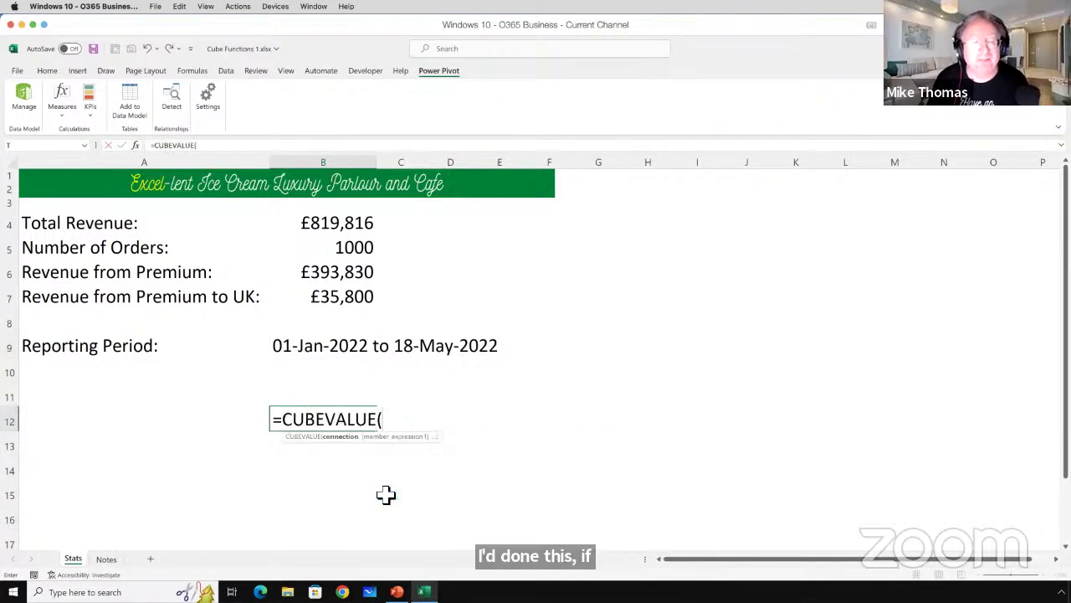
text(")
key(Tab)
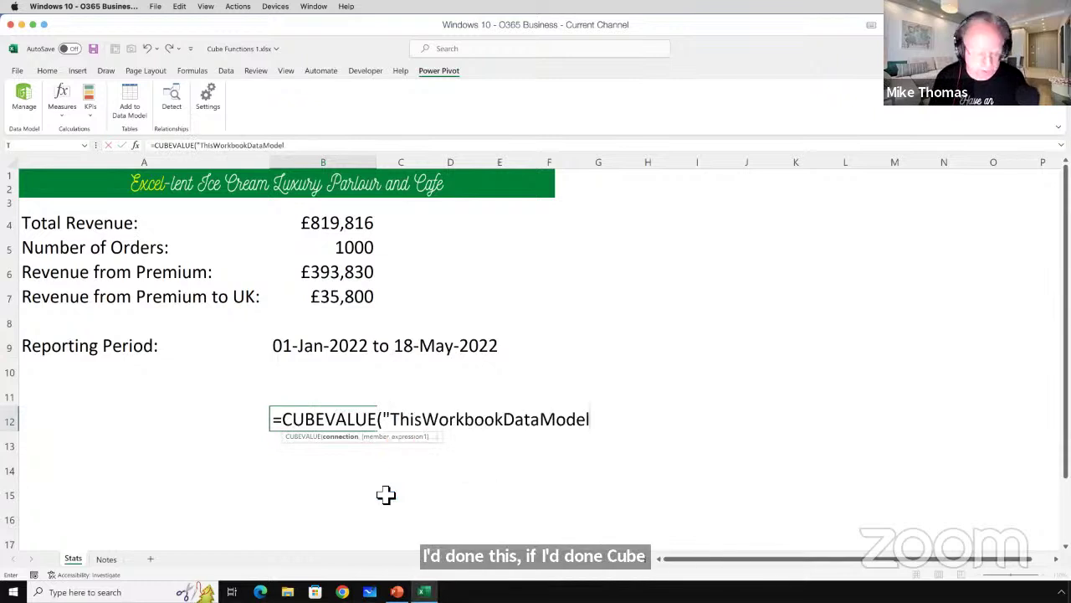
Finish the formula with [Measures].[Period Start] so B12 shows 01/01/2022.
text(",)
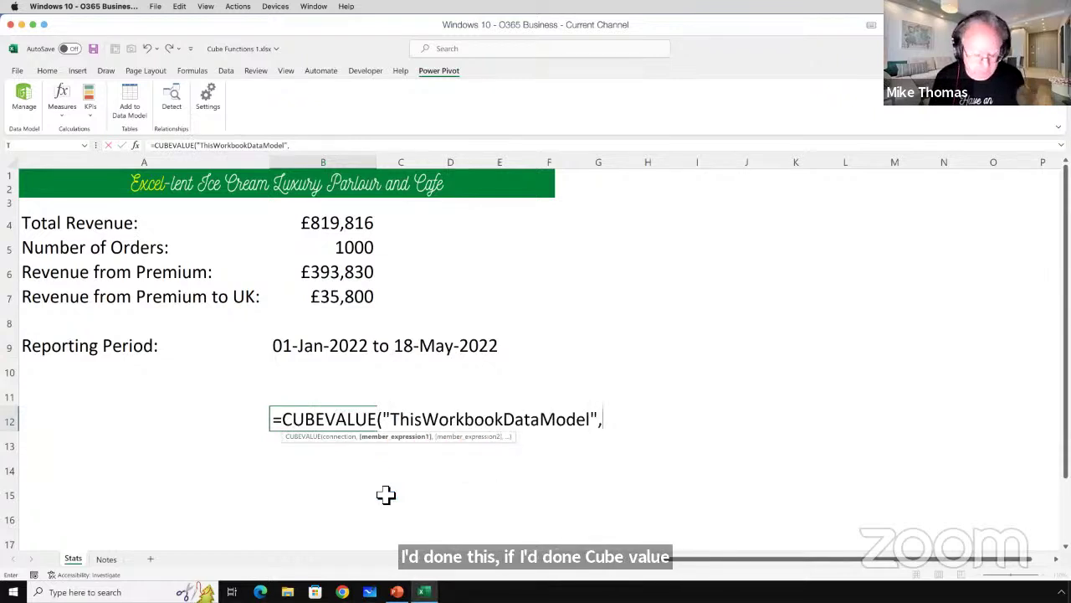
text("m)
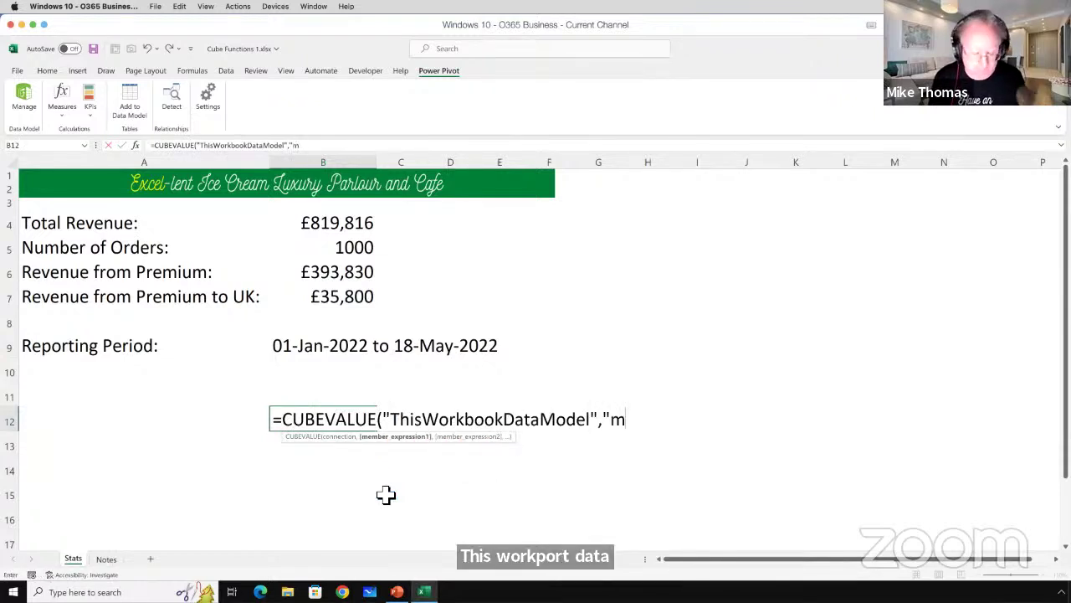
key(Tab)
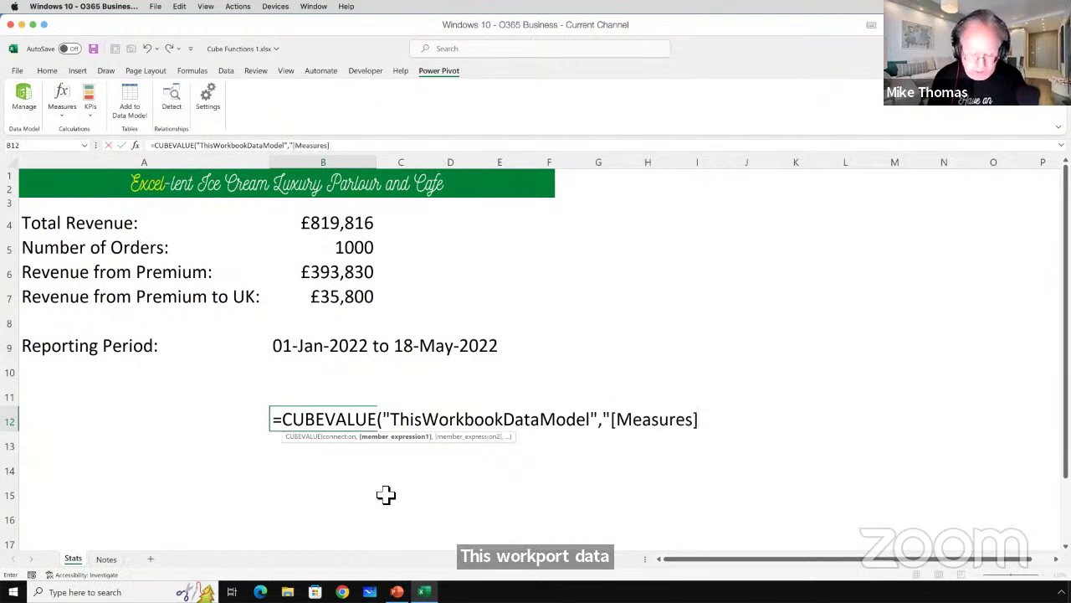
text(.)
key(Down)
key(Down)
key(Down)
key(Down)
key(Down)
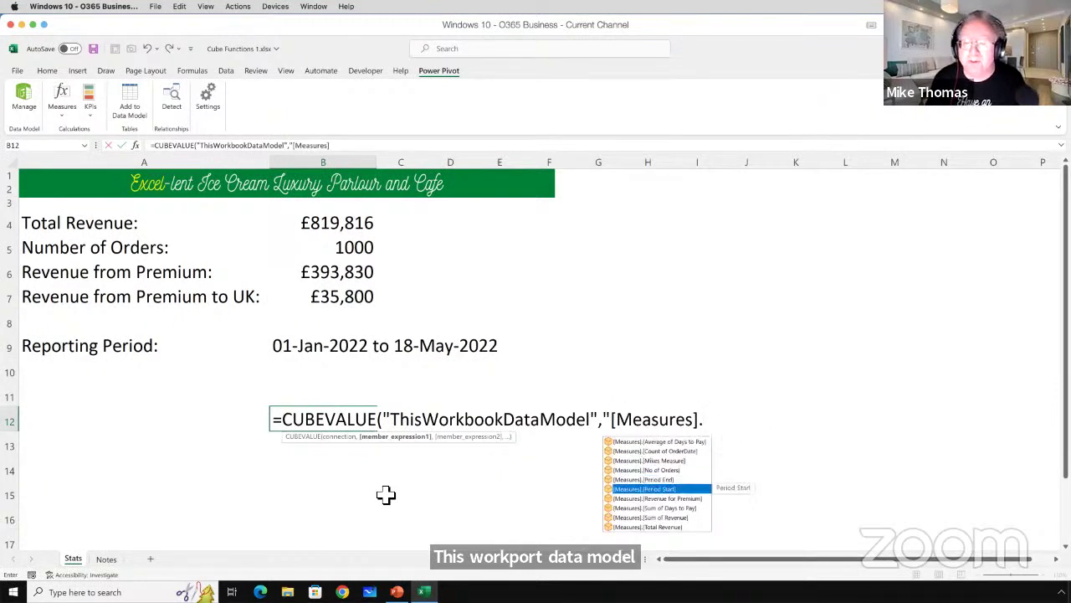
key(Tab)
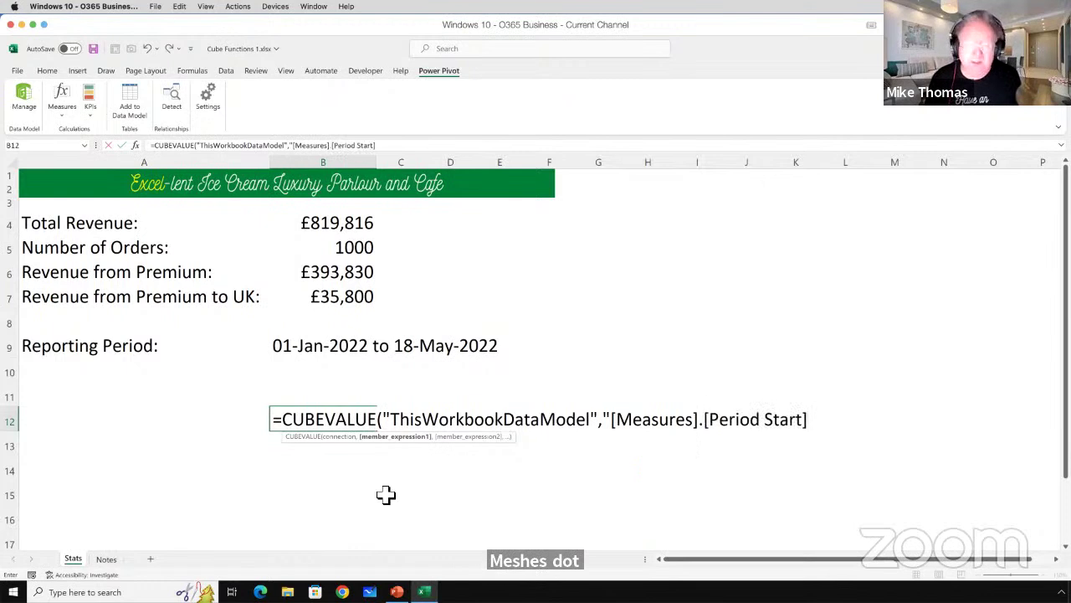
text())
key(Return)
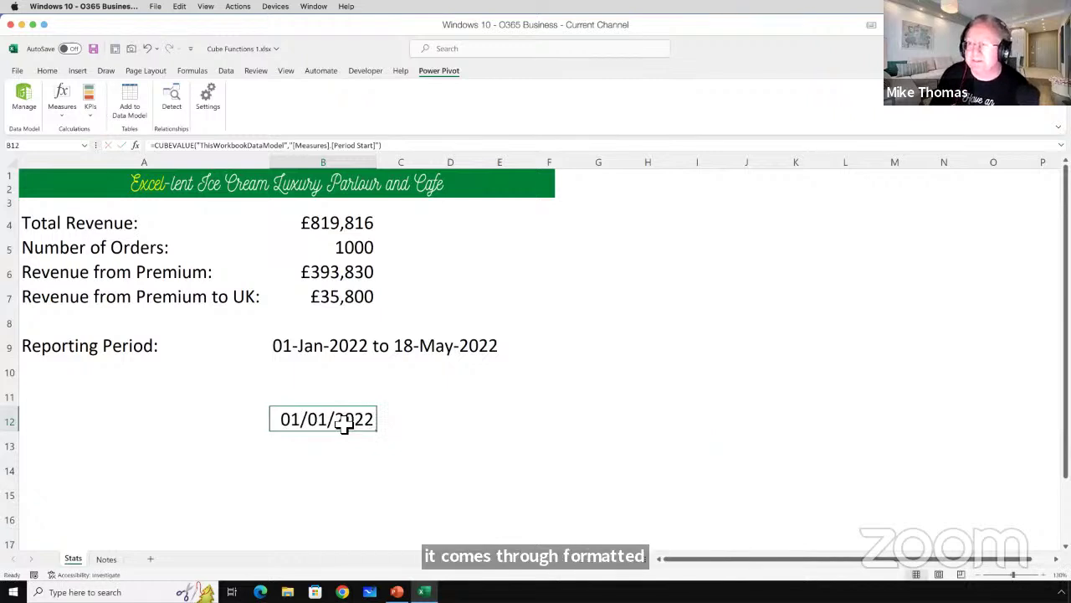
click(303, 343)
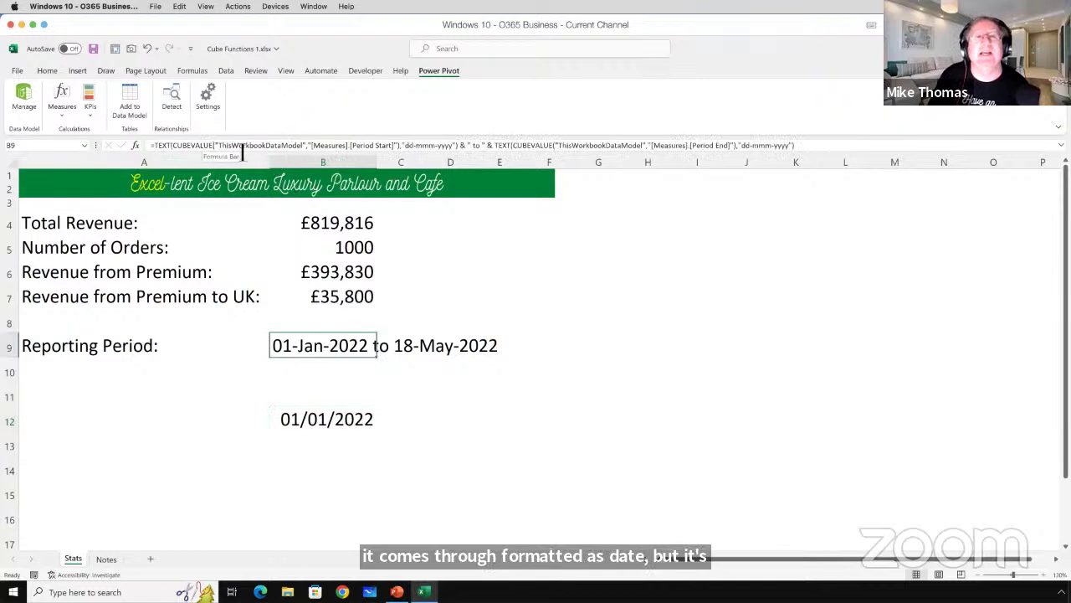
Review the Period Start, " to " and Period End parts of B9's formula without changing it.
click(471, 148)
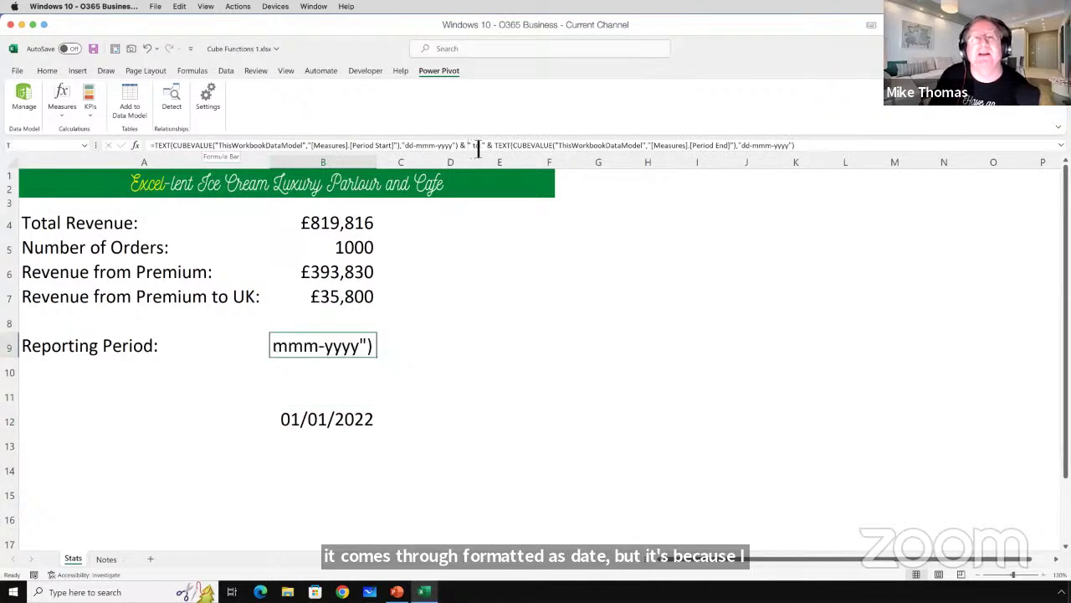
drag(467, 148, 488, 148)
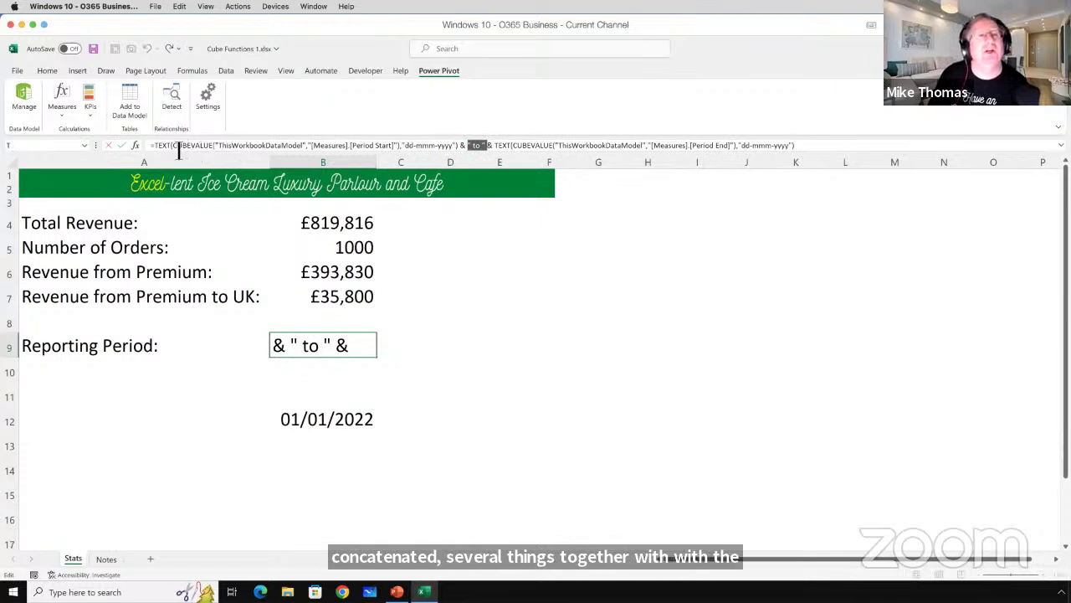
drag(174, 149, 791, 149)
click(484, 154)
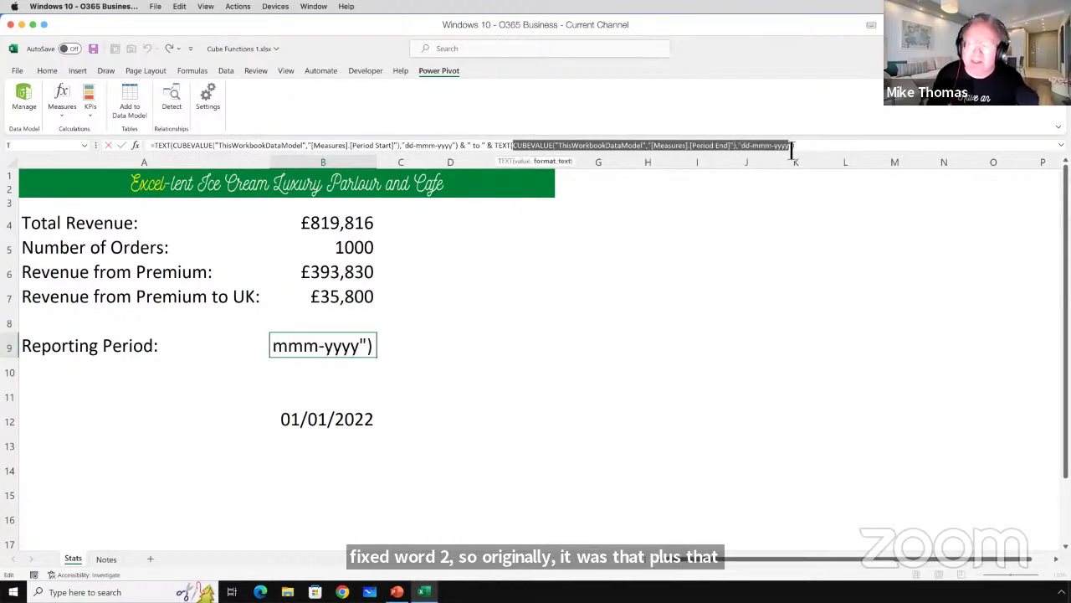
key(Escape)
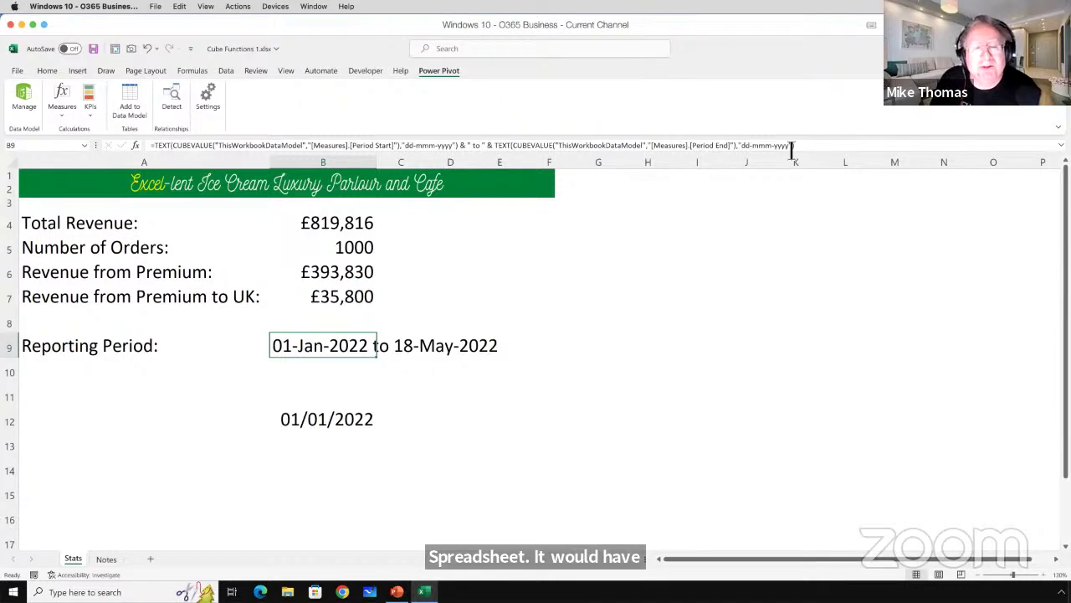
click(180, 147)
drag(175, 146, 455, 159)
click(443, 148)
key(Escape)
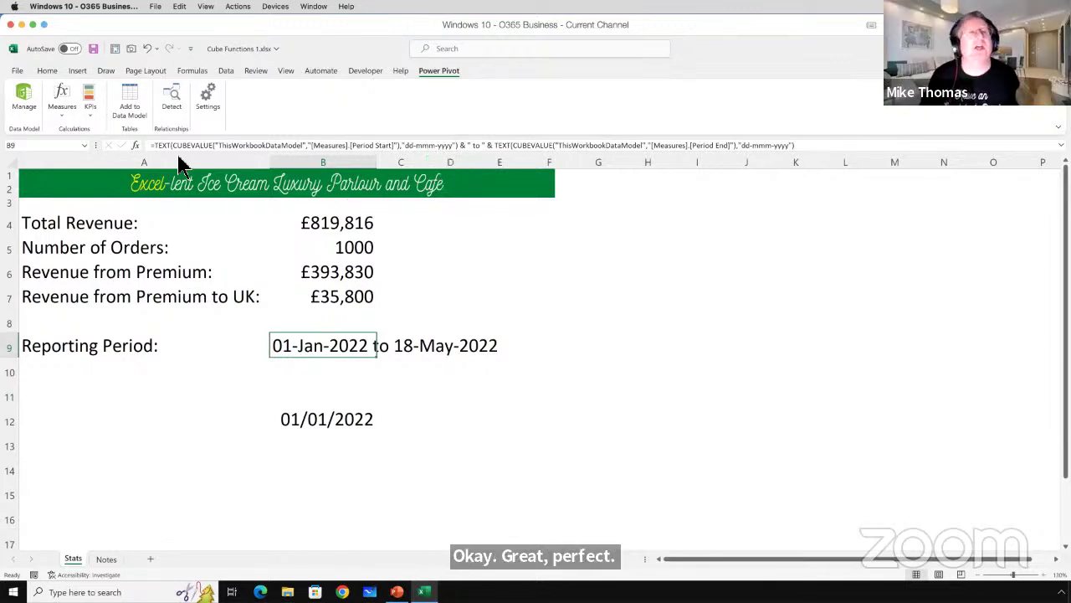
Save Cube Functions 1, close Excel, and open Cube Functions 2.xlsx from the desktop.
click(92, 49)
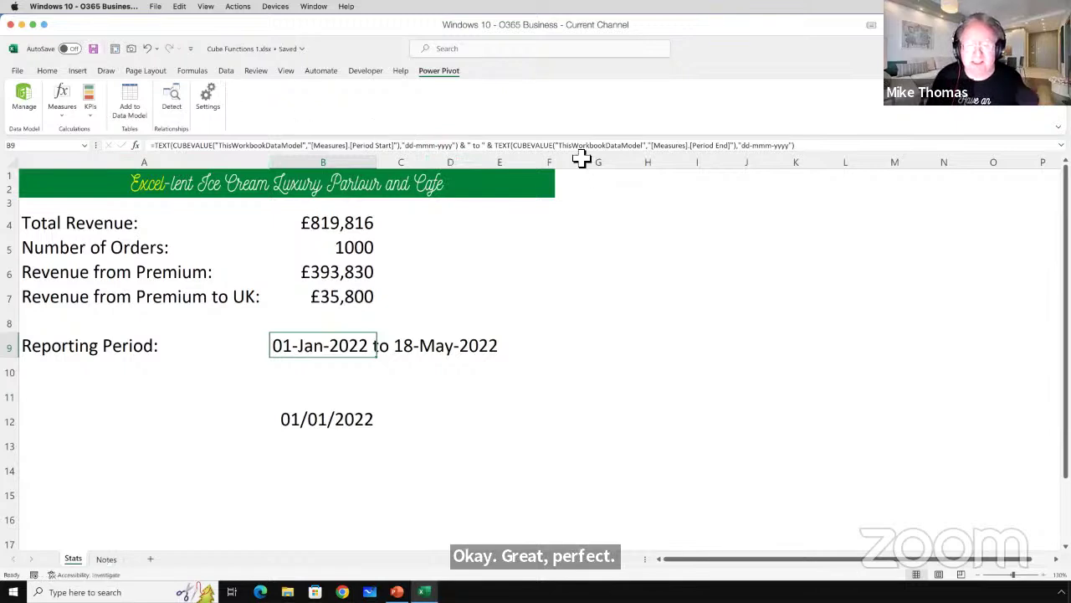
key(alt+F4)
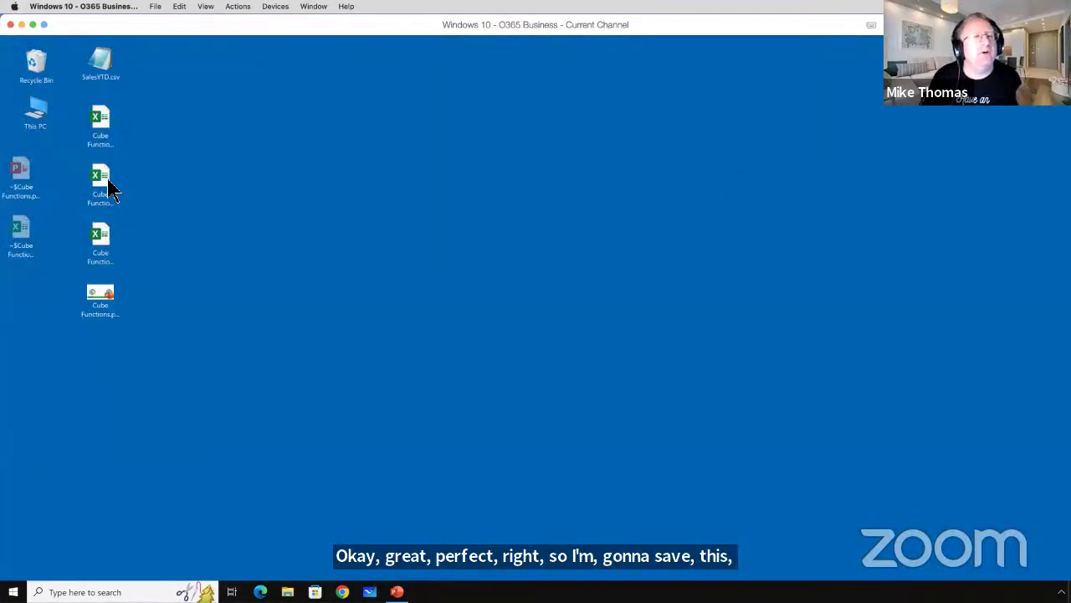
double_click(101, 186)
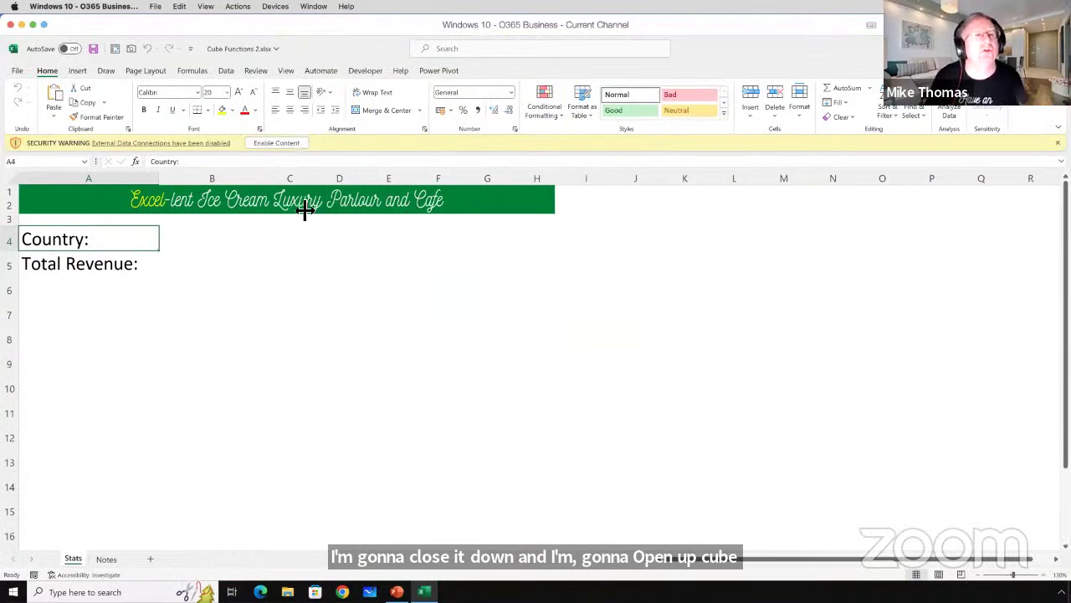
Enable content in Cube Functions 2.xlsx, open the Power Pivot data model, then return to Stats.
click(277, 142)
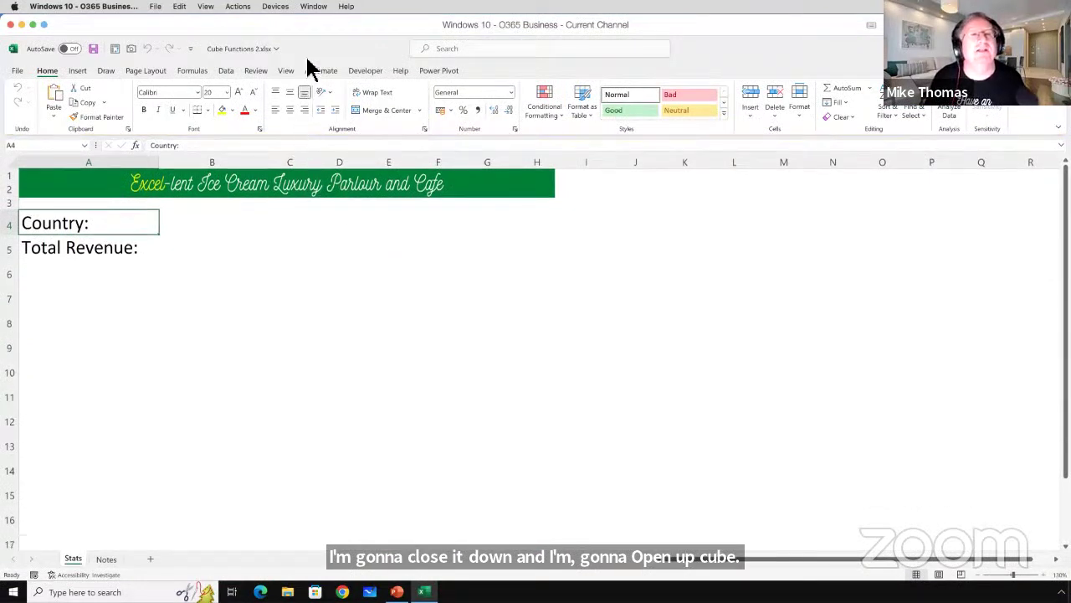
click(442, 72)
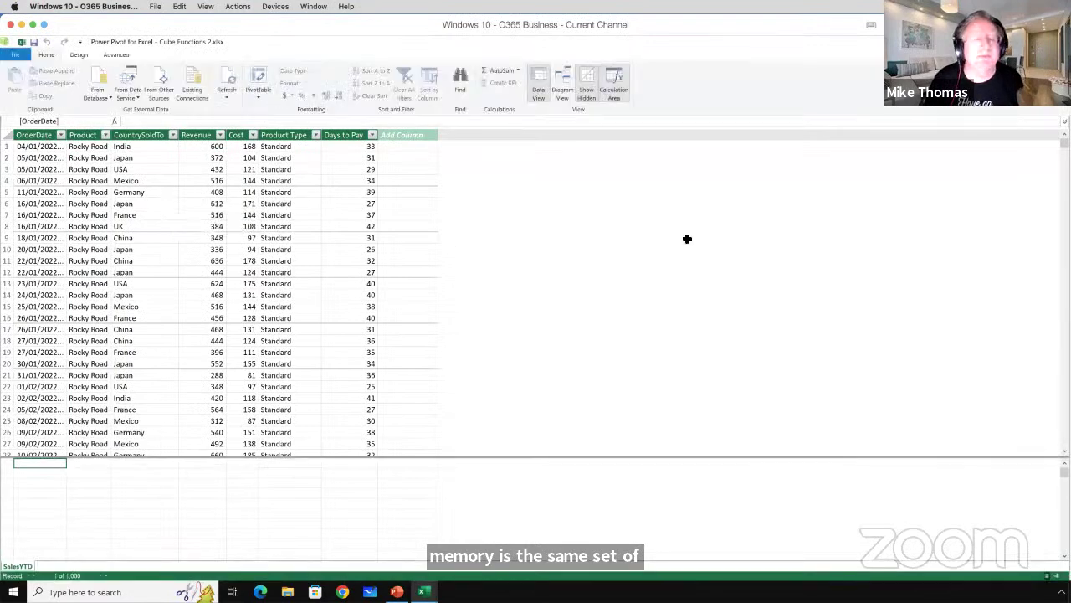
key(alt+Tab)
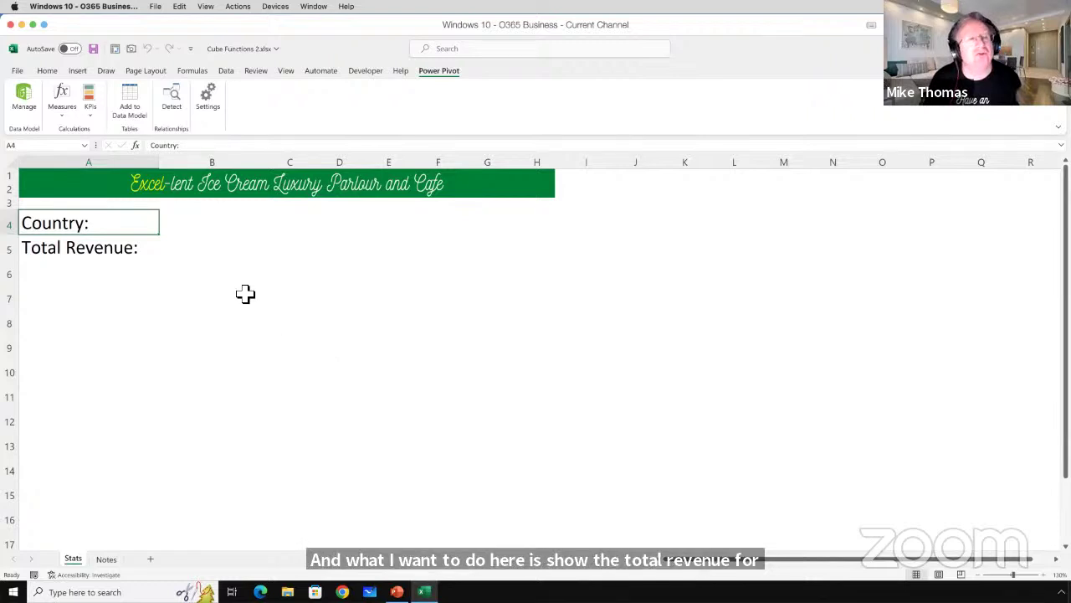
click(209, 222)
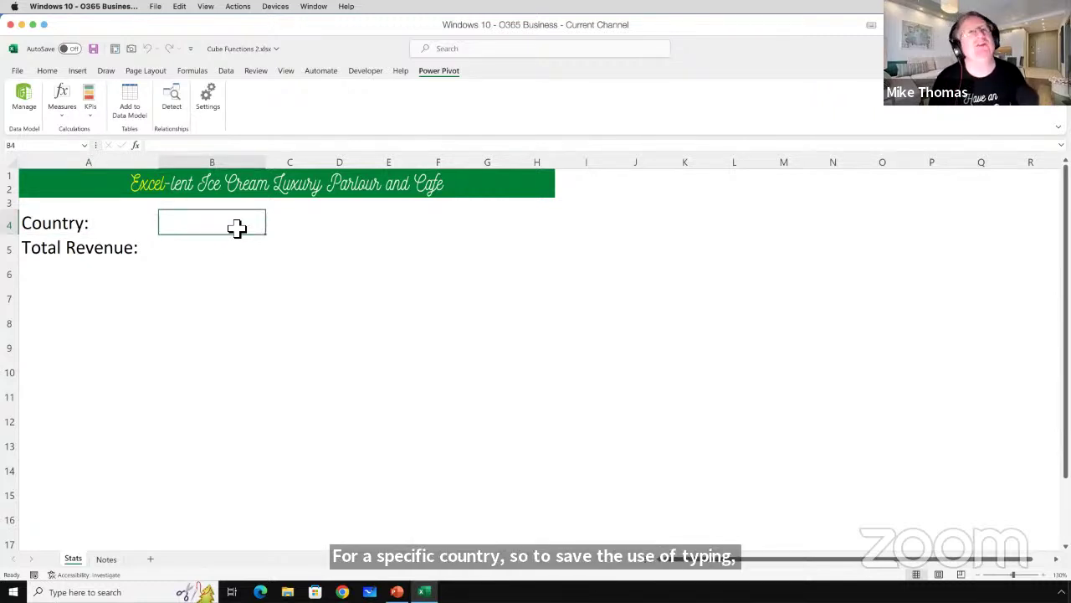
click(230, 73)
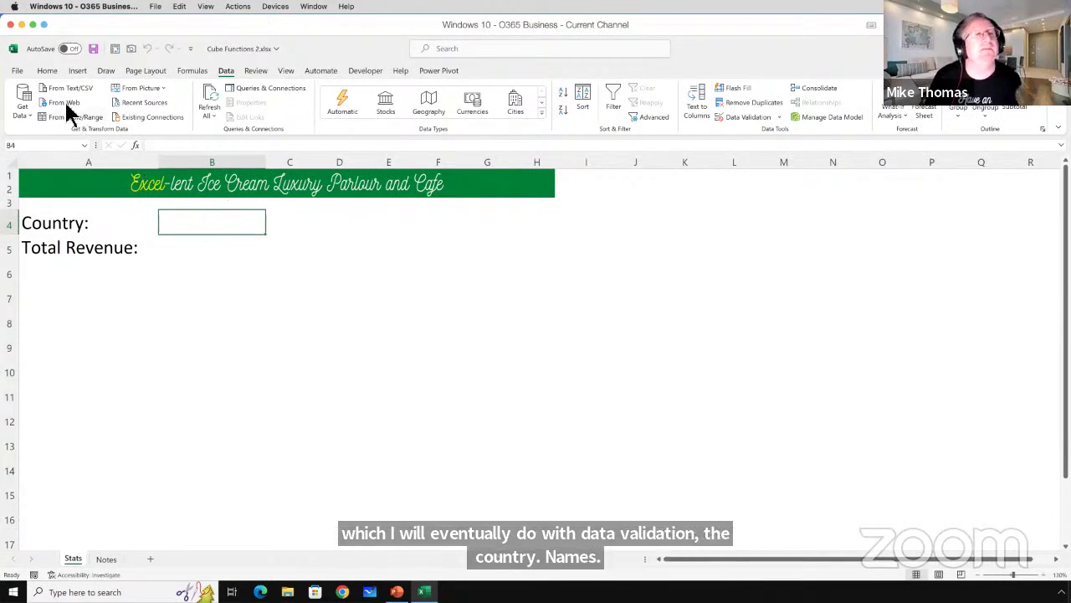
click(439, 72)
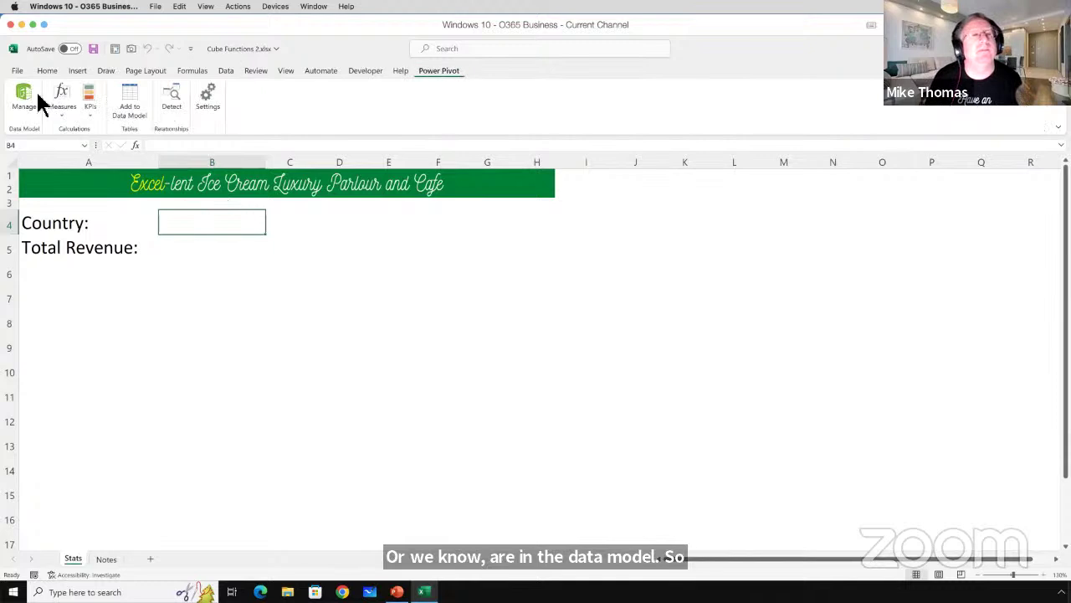
click(24, 95)
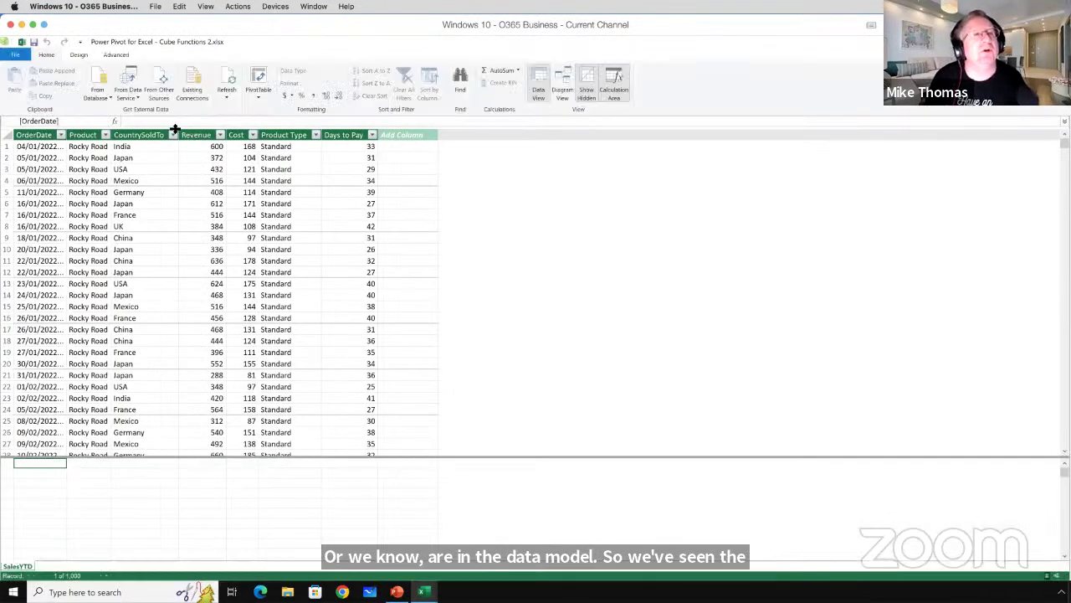
click(159, 135)
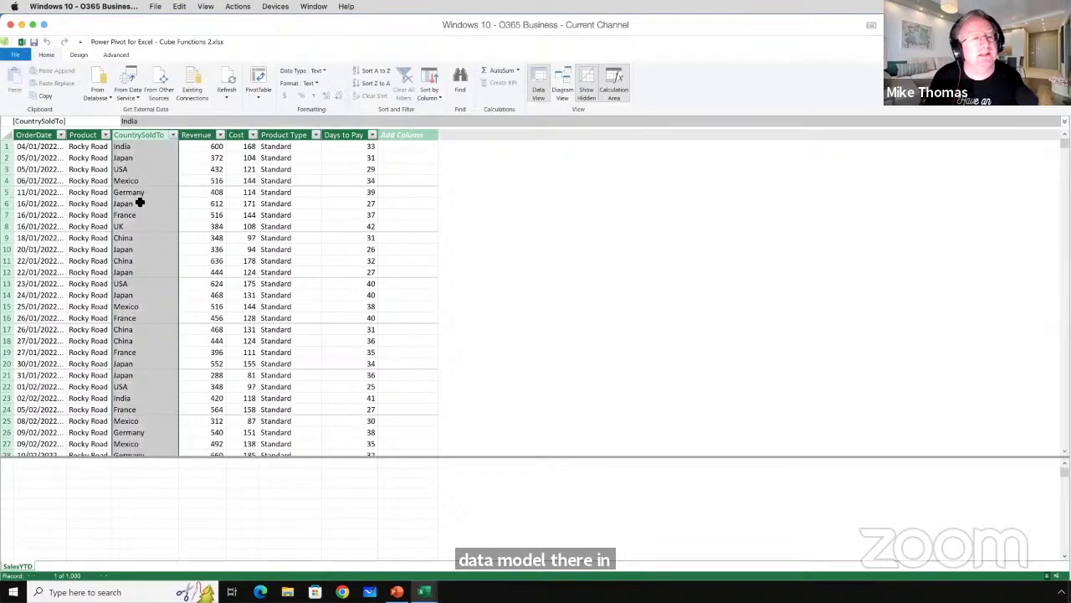
scroll(139, 202, down, 13)
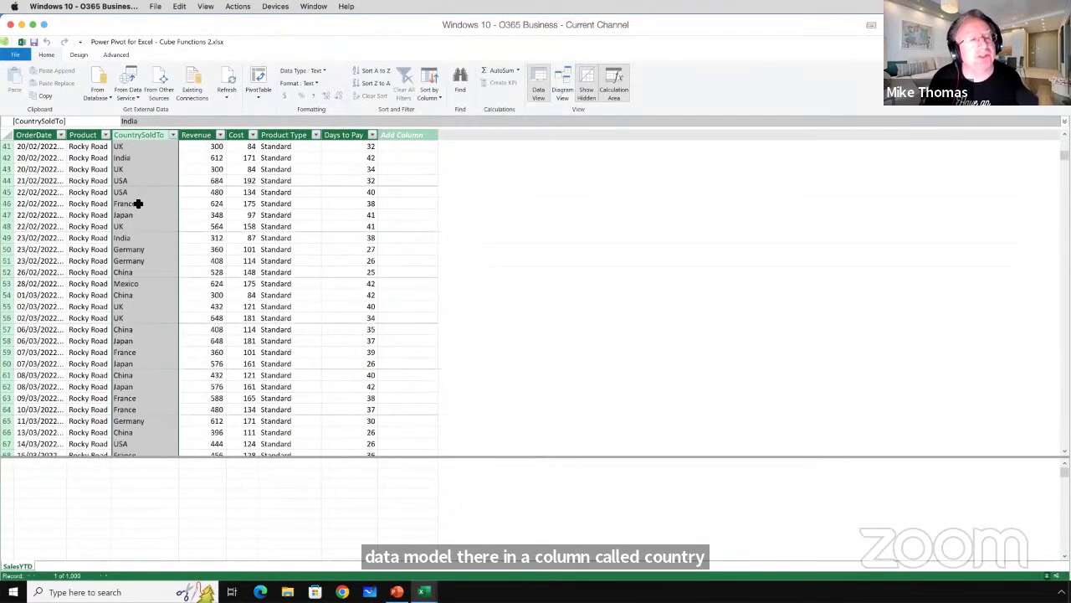
scroll(139, 203, up, 13)
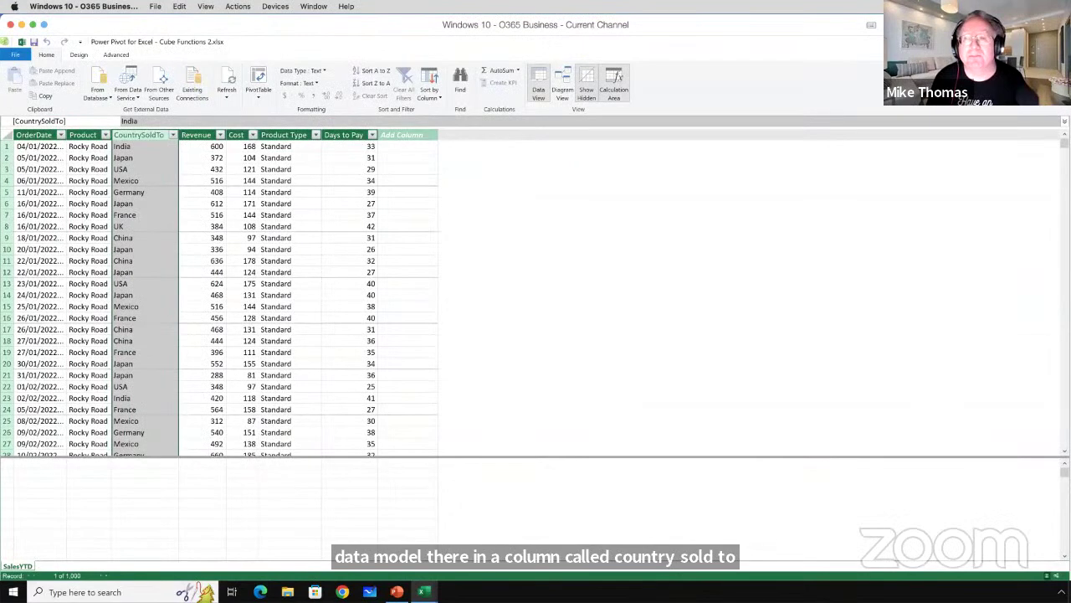
key(alt+Tab)
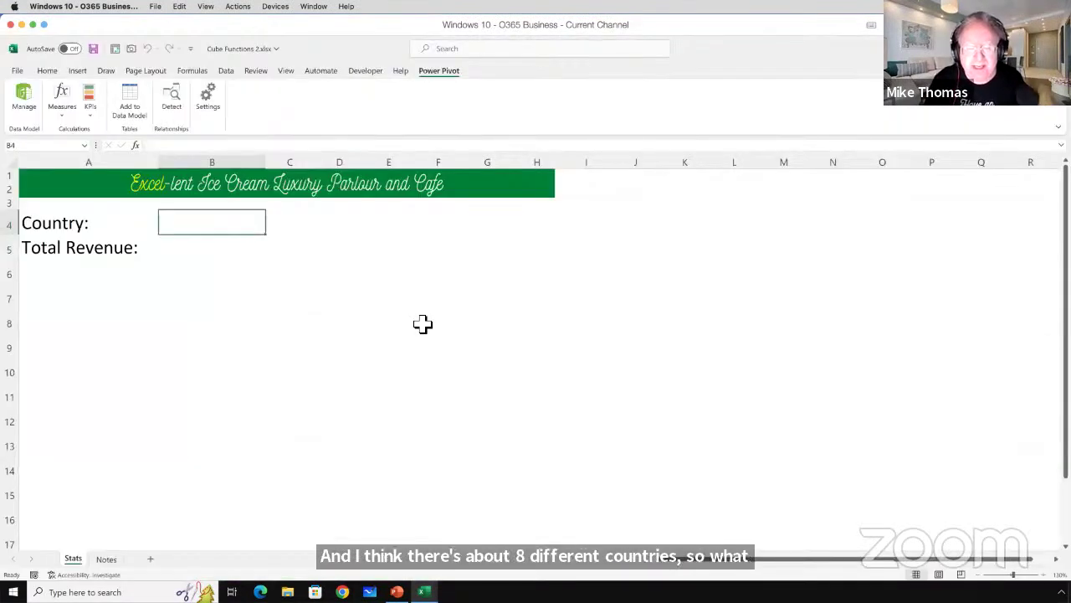
click(106, 559)
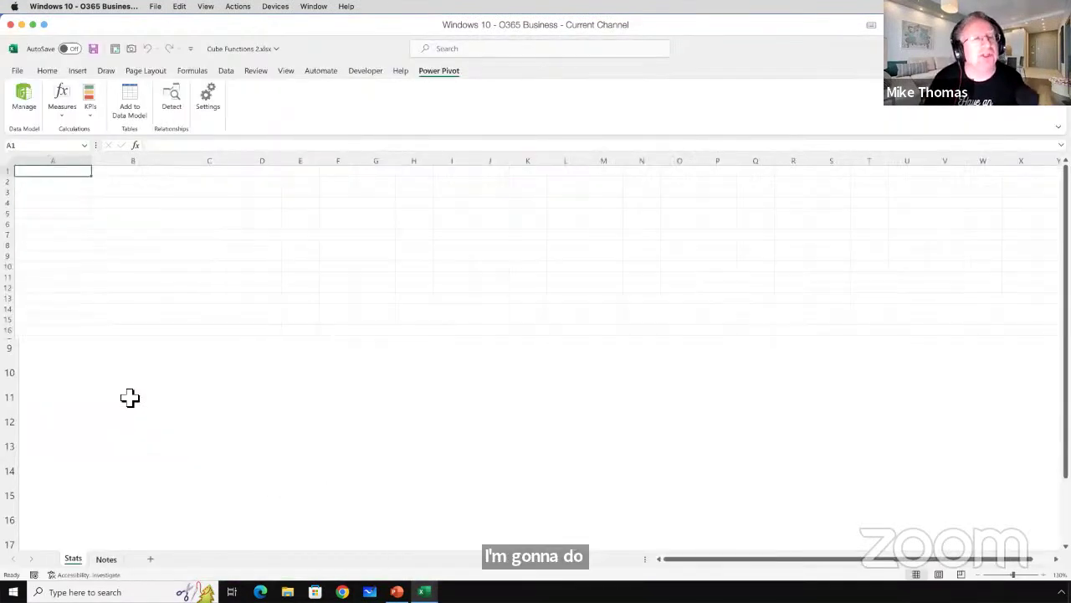
click(80, 561)
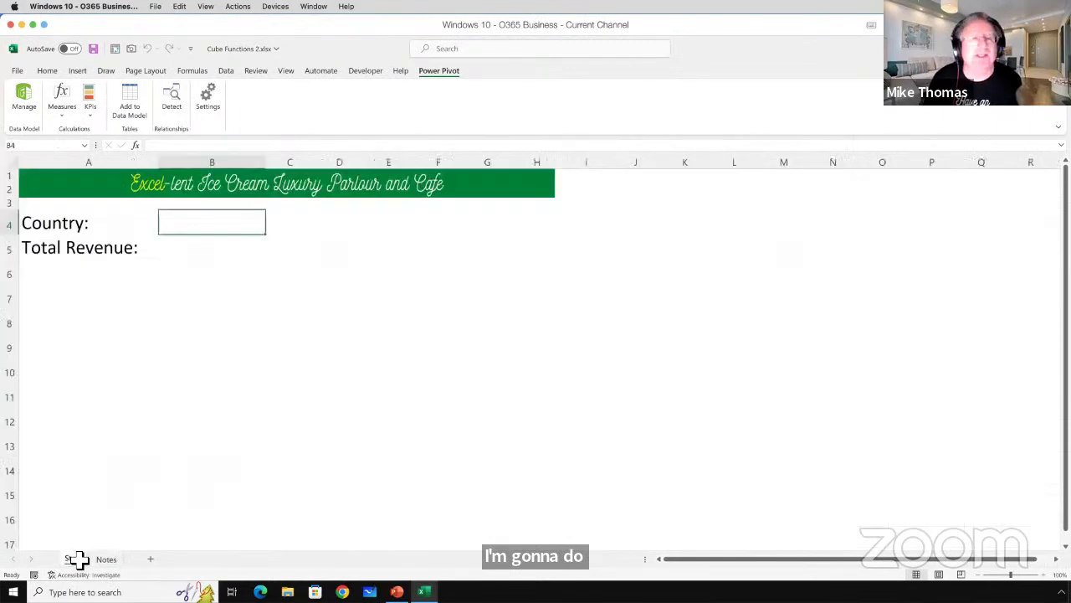
drag(673, 178, 973, 433)
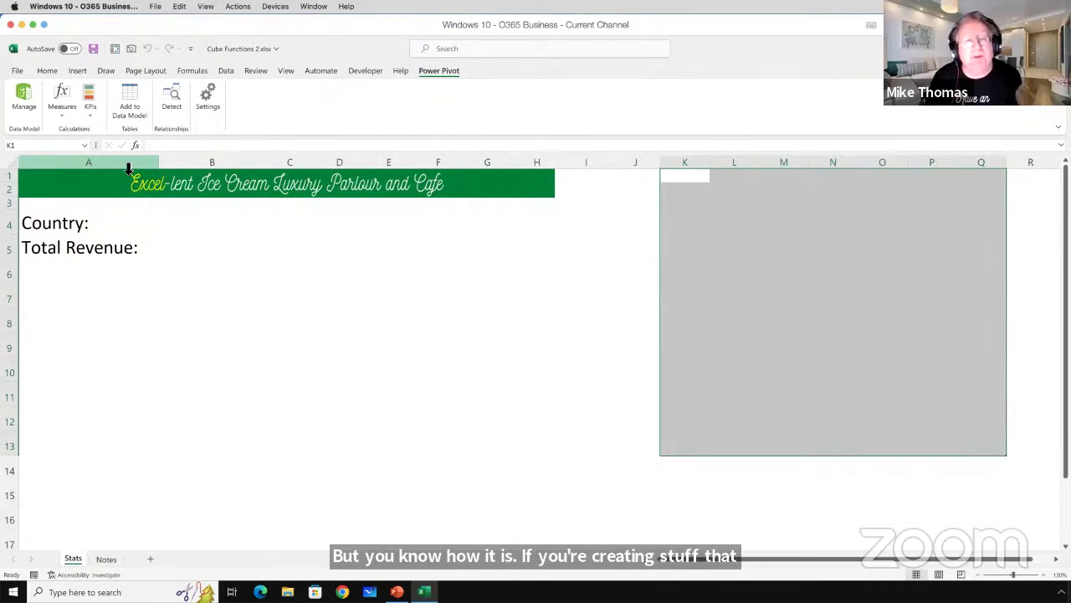
click(105, 560)
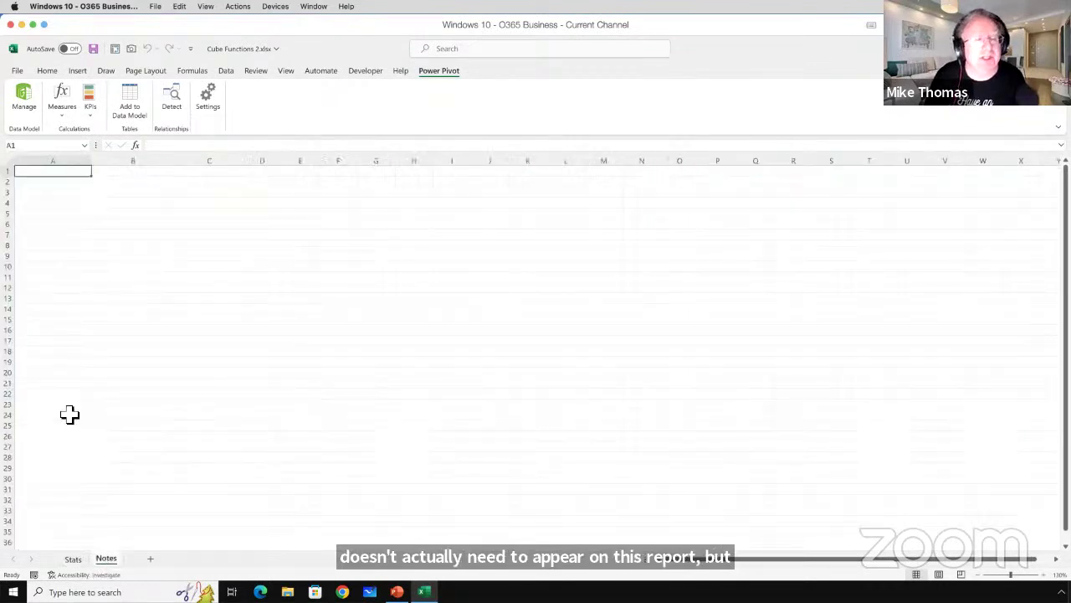
click(73, 559)
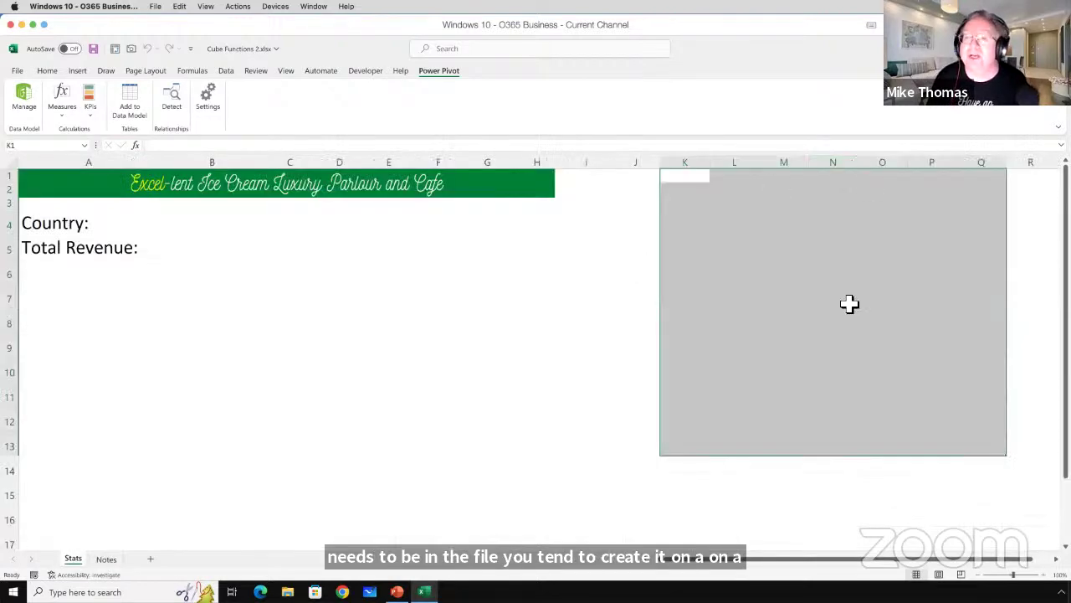
click(106, 559)
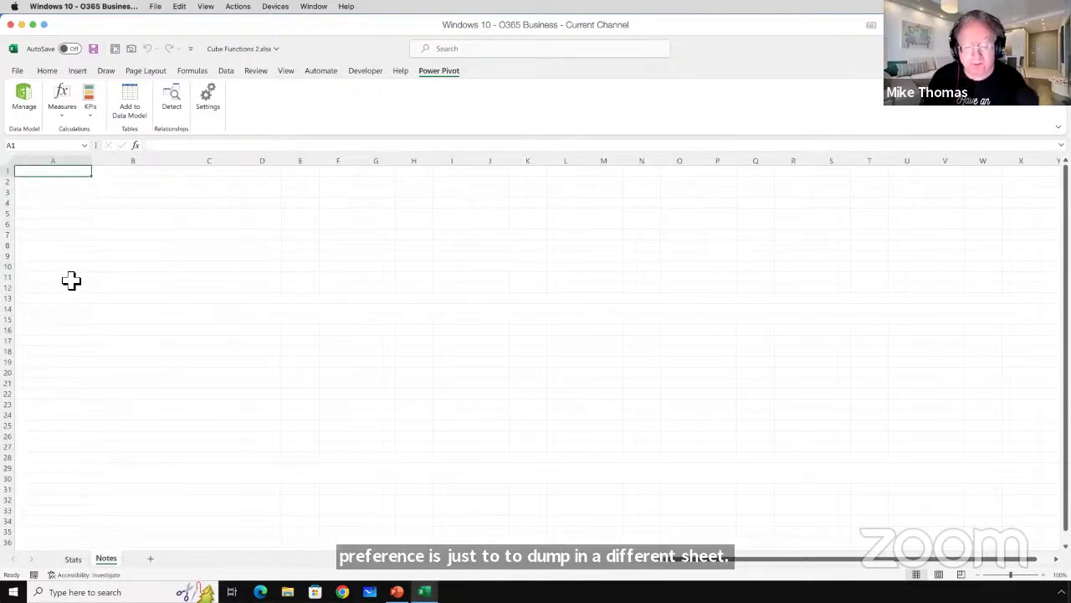
Start a CUBESET formula in Notes A1 on the ThisWorkbookDataModel connection.
text(=cube)
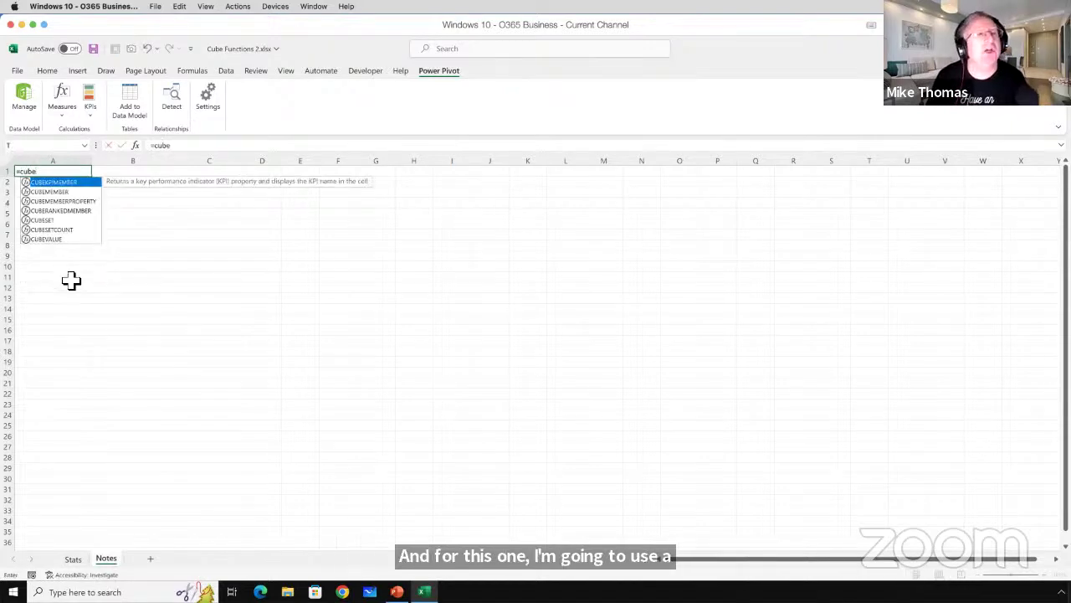
key(Down)
key(Down)
key(Down)
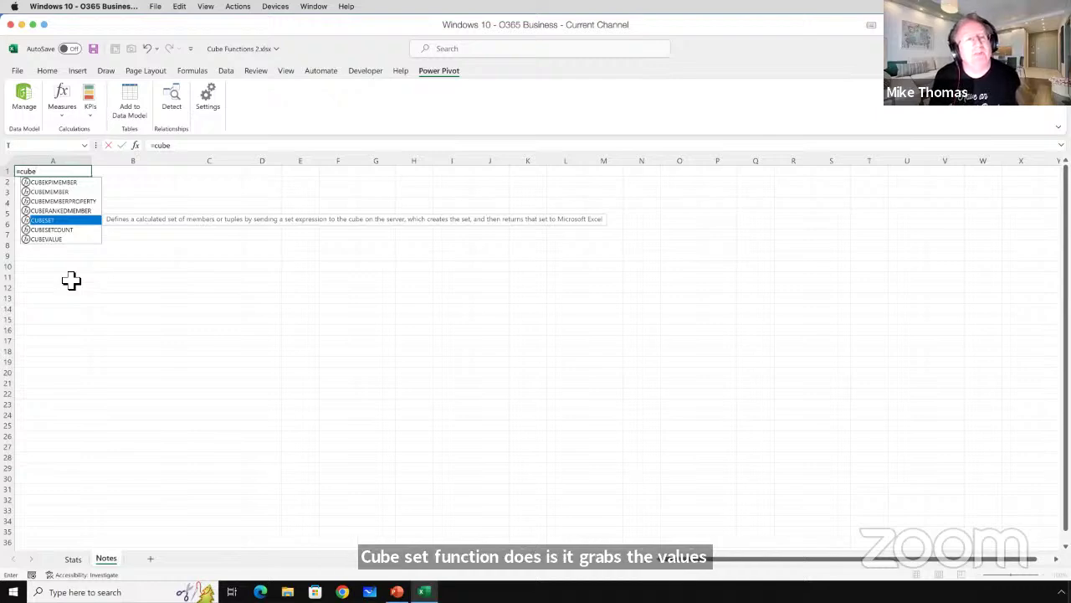
key(Tab)
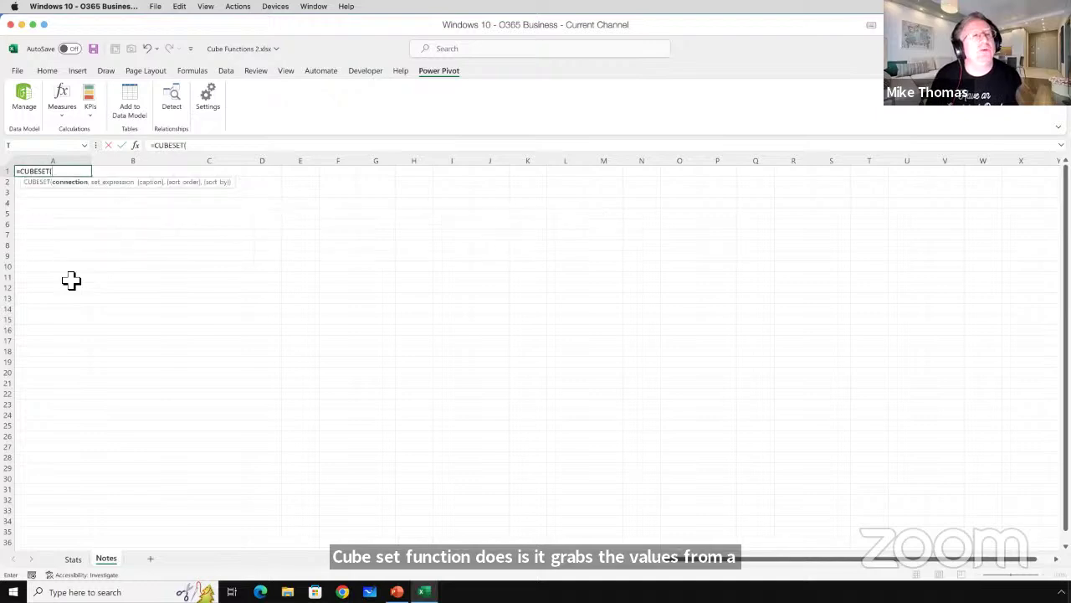
text(")
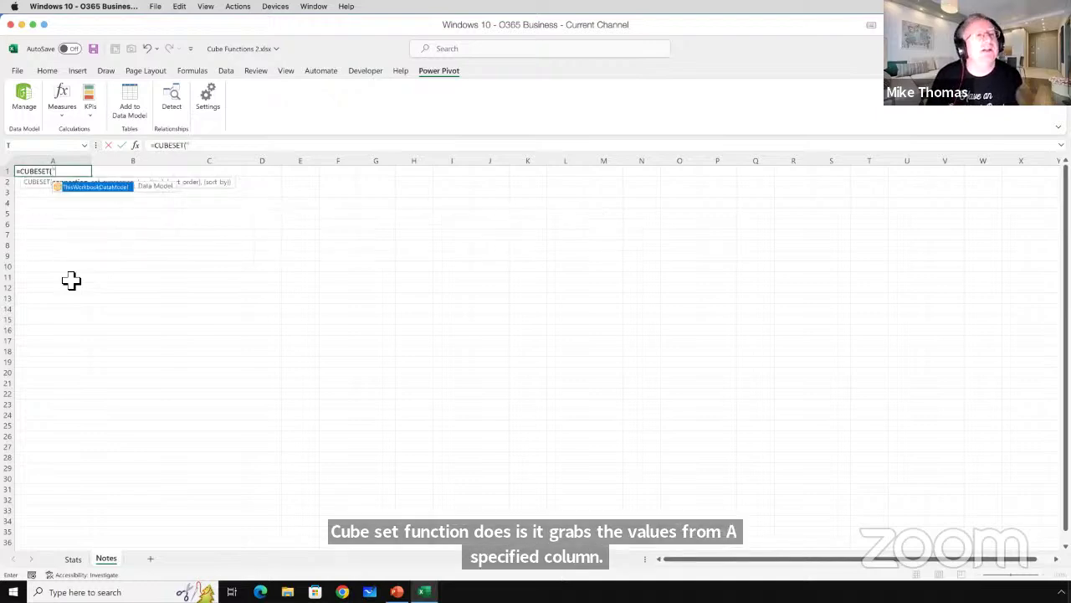
key(Tab)
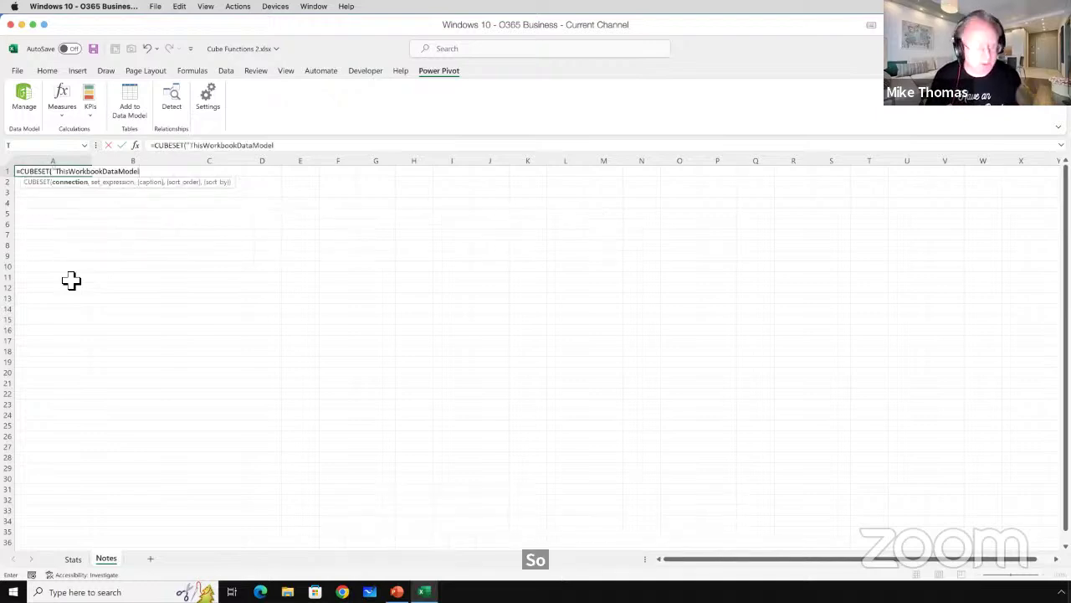
text(")
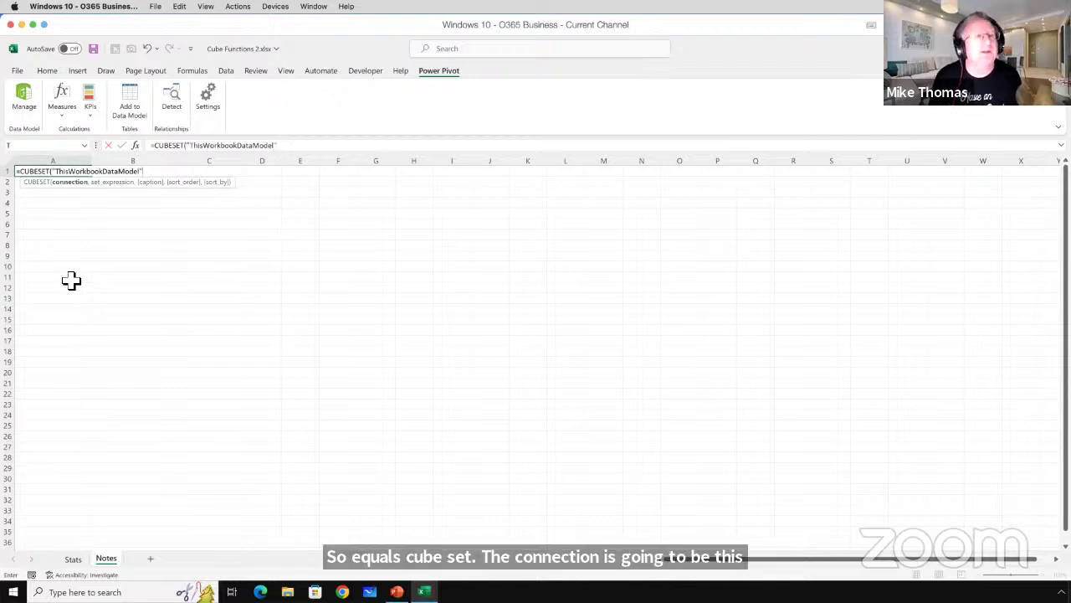
text(,)
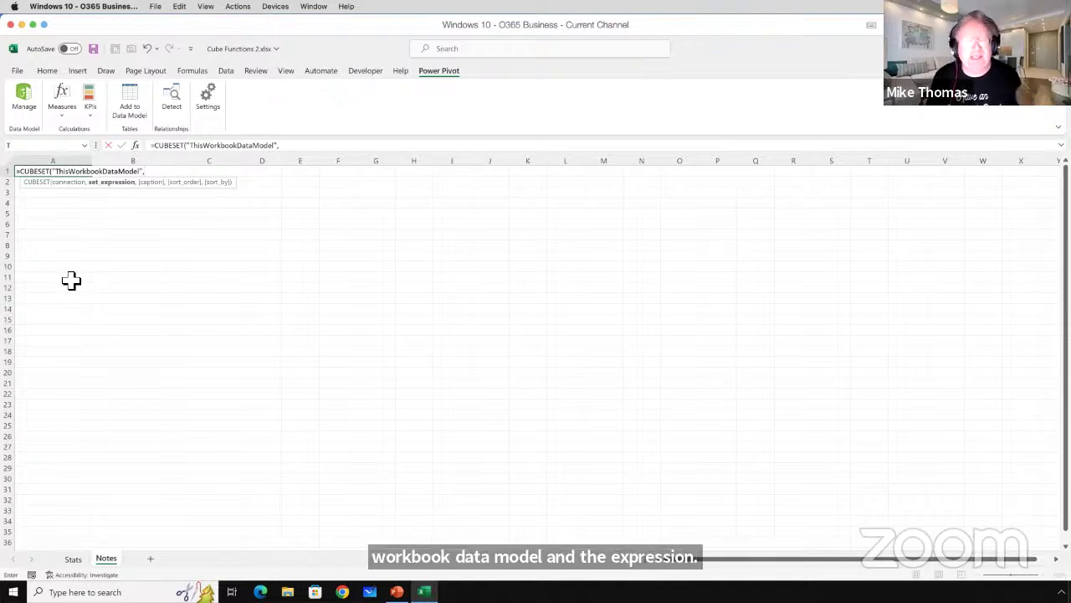
Set the expression to "[SalesYTD].[CountrySoldTo]", close the formula and enter it.
text(")
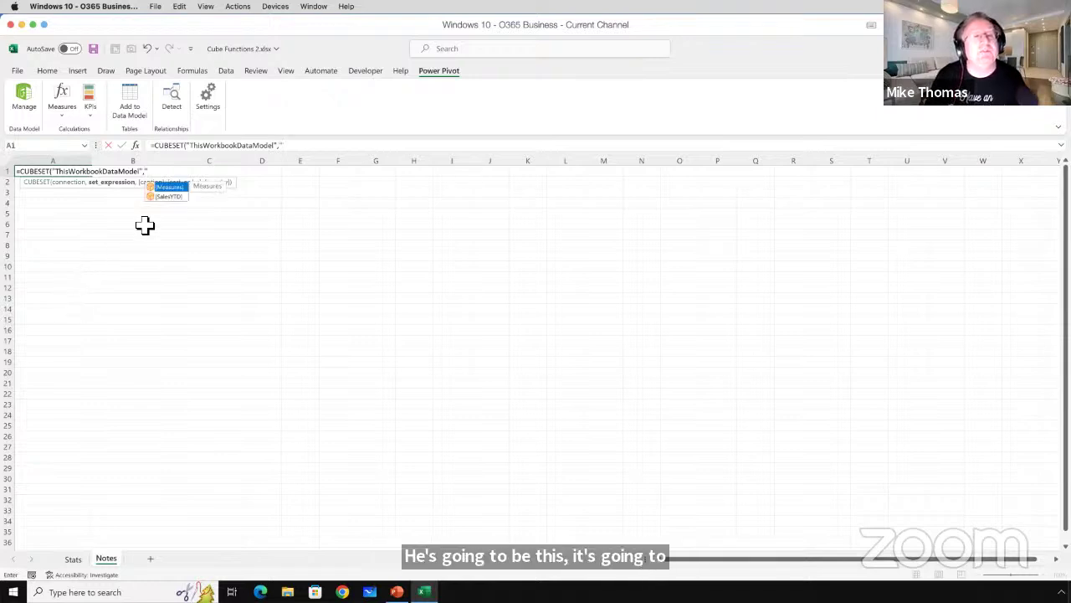
double_click(167, 198)
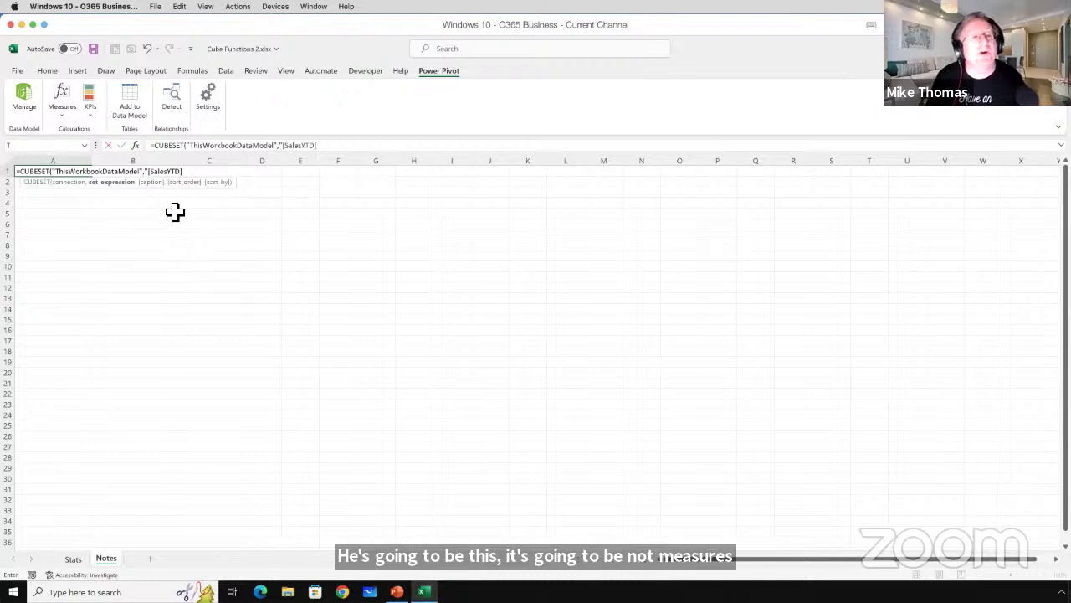
text(.)
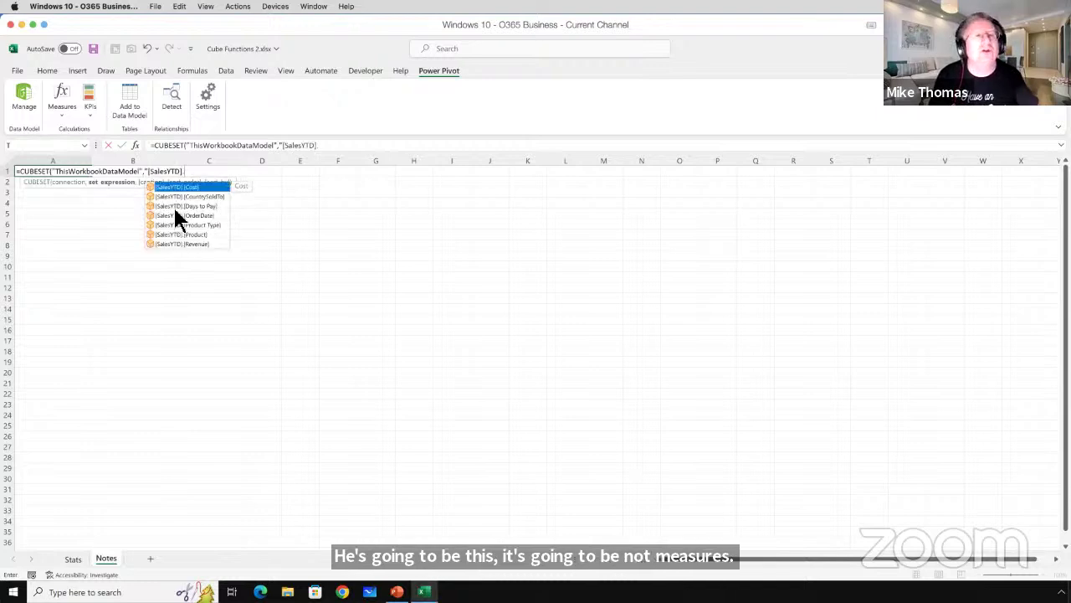
double_click(189, 198)
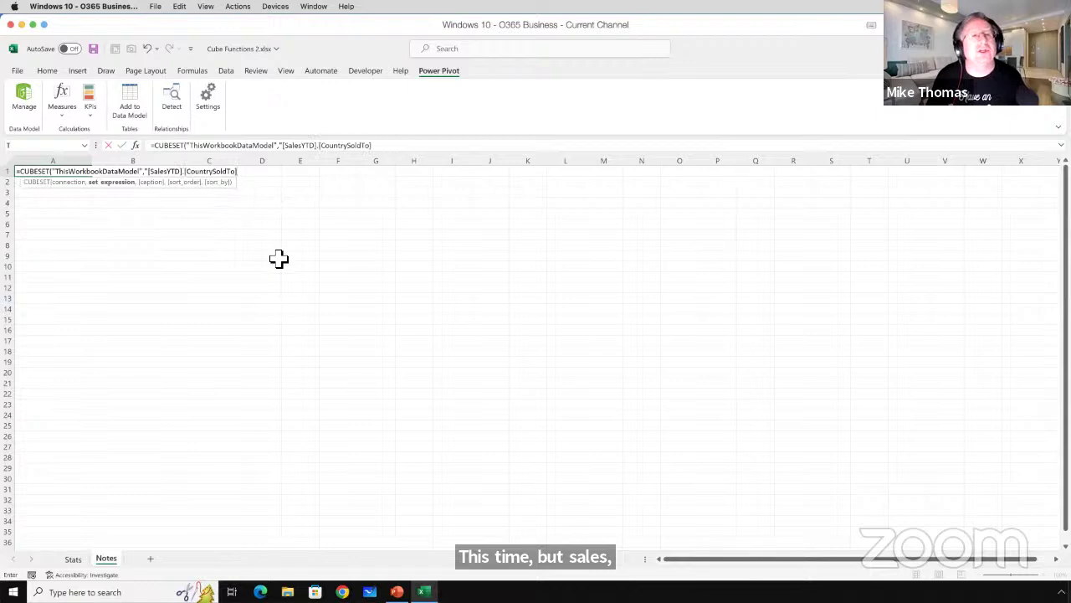
text(.)
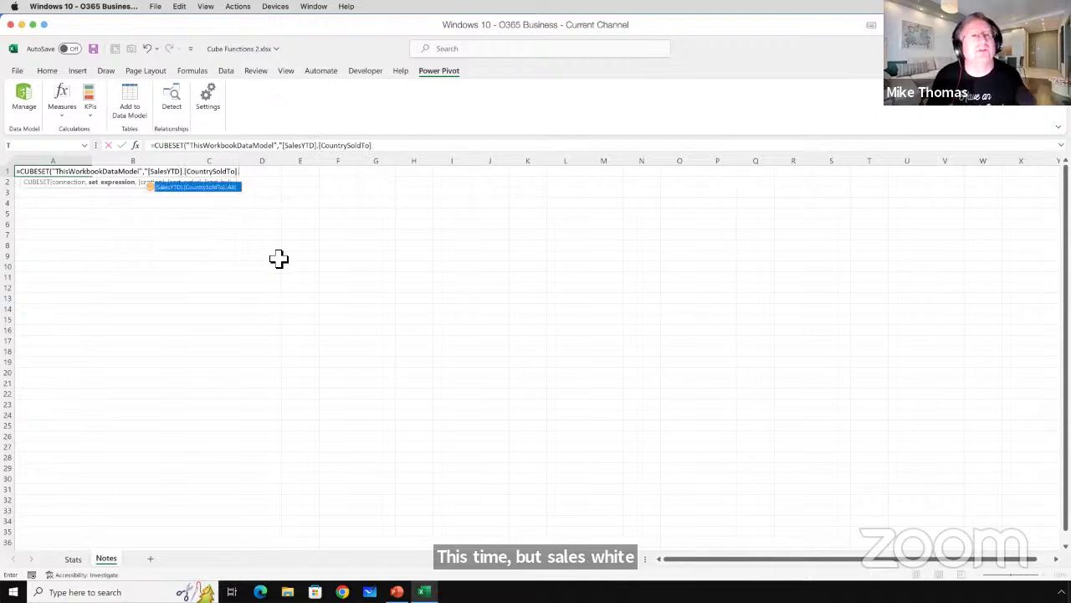
text(children)
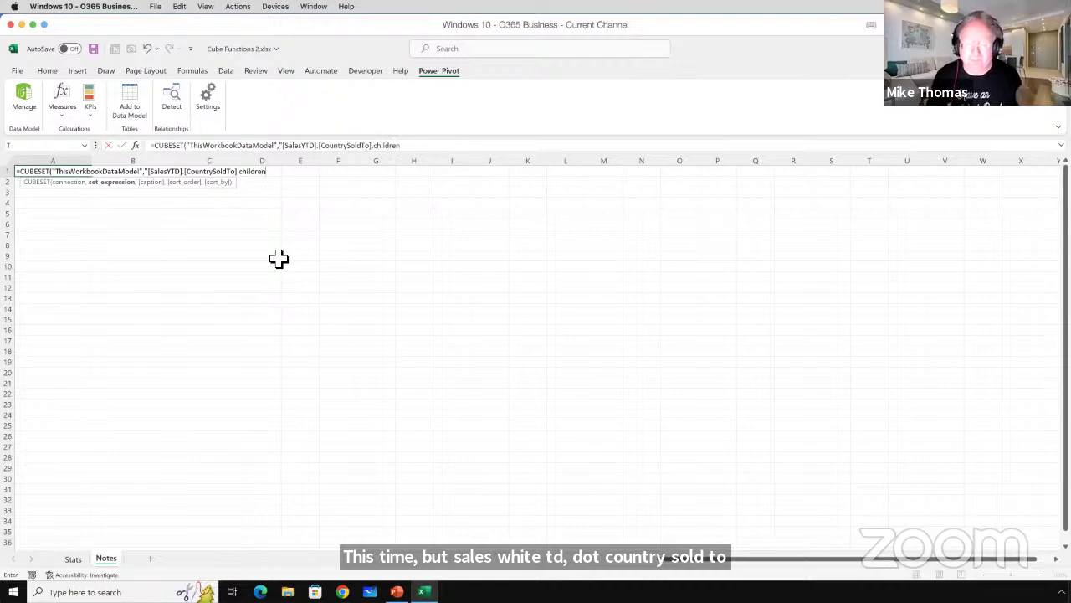
key(BackSpace)
key(BackSpace)
key(BackSpace)
key(BackSpace)
key(BackSpace)
key(BackSpace)
key(BackSpace)
key(BackSpace)
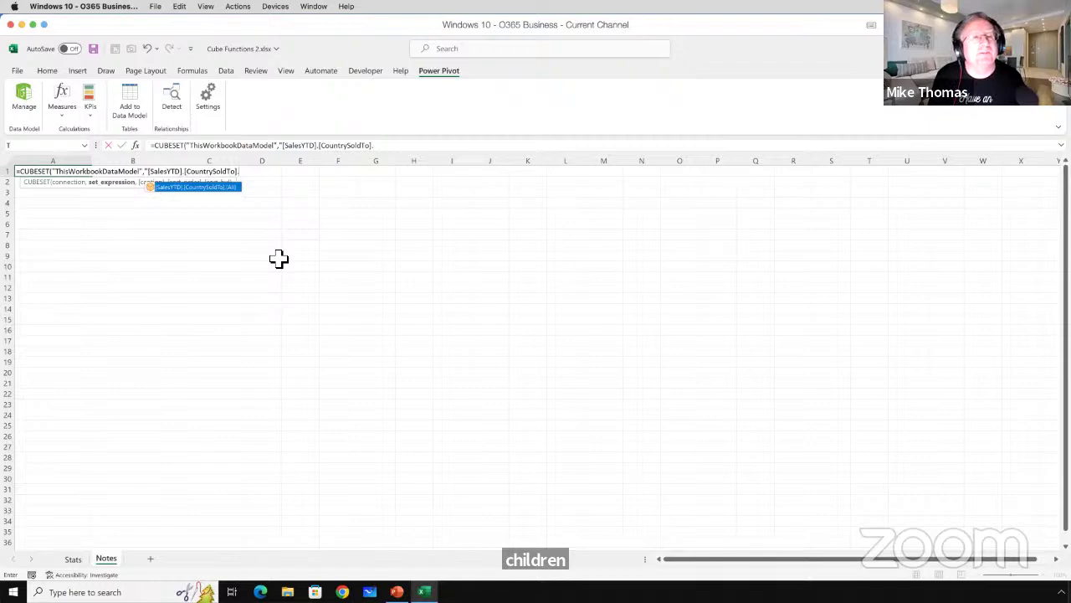
key(BackSpace)
text(.)
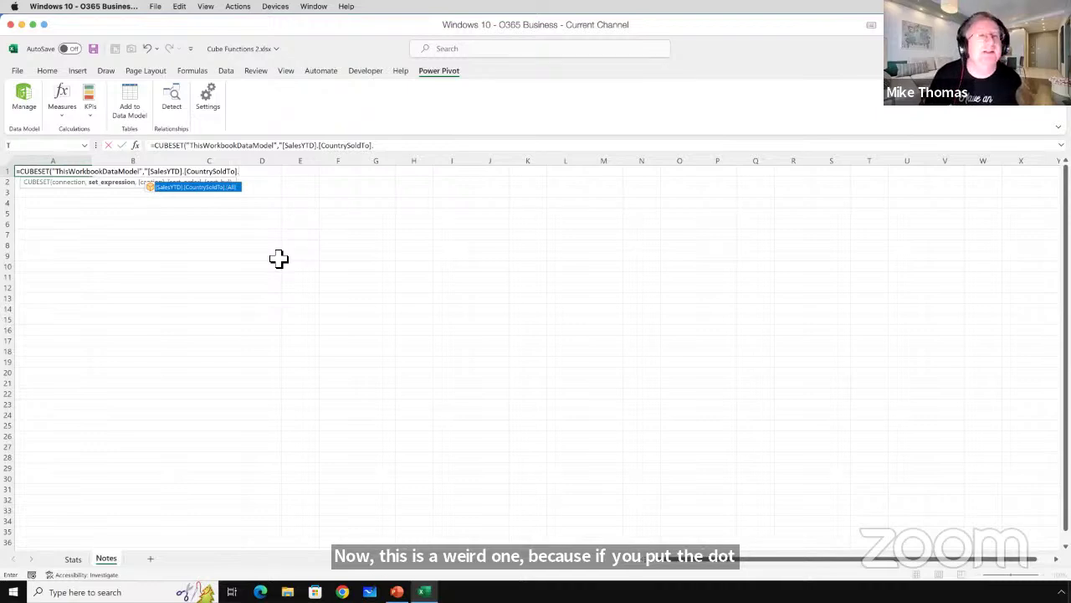
key(BackSpace)
text(")
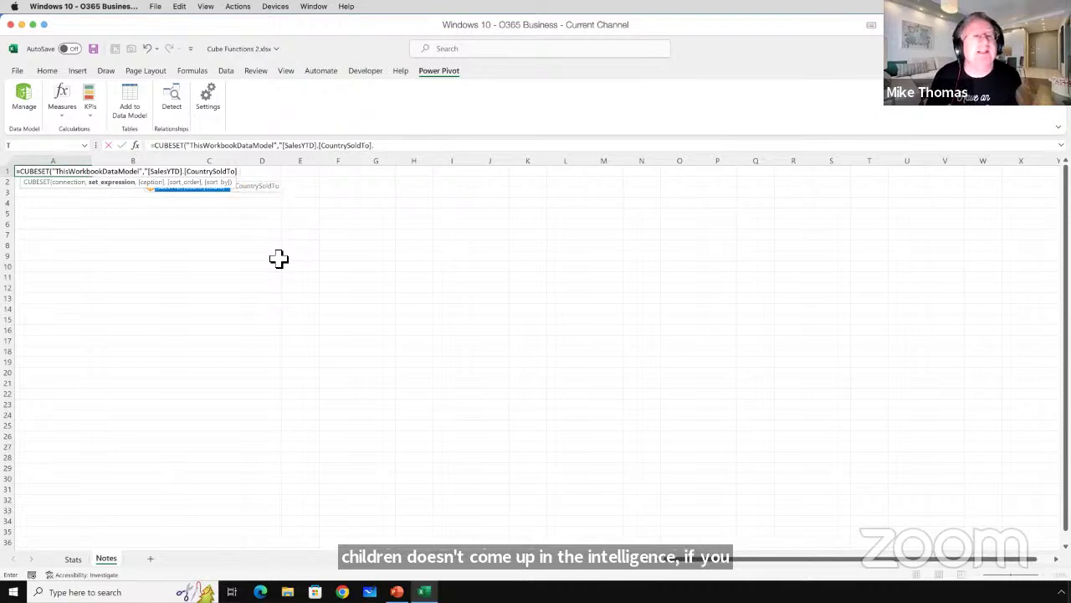
text())
key(Return)
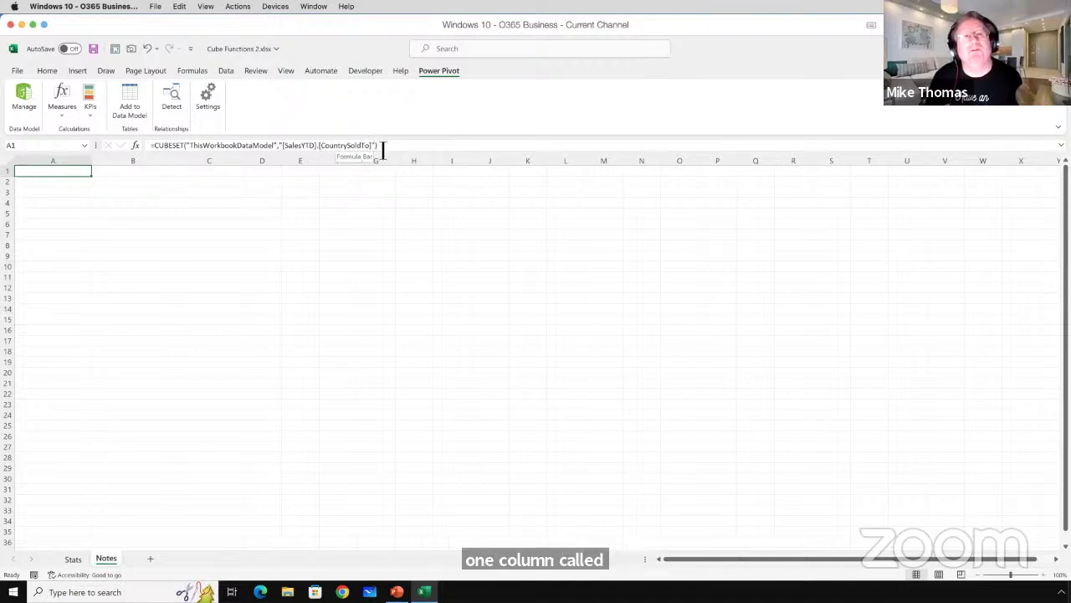
Append .children to [SalesYTD].[CountrySoldTo] in A1's CUBESET expression.
drag(378, 149, 293, 153)
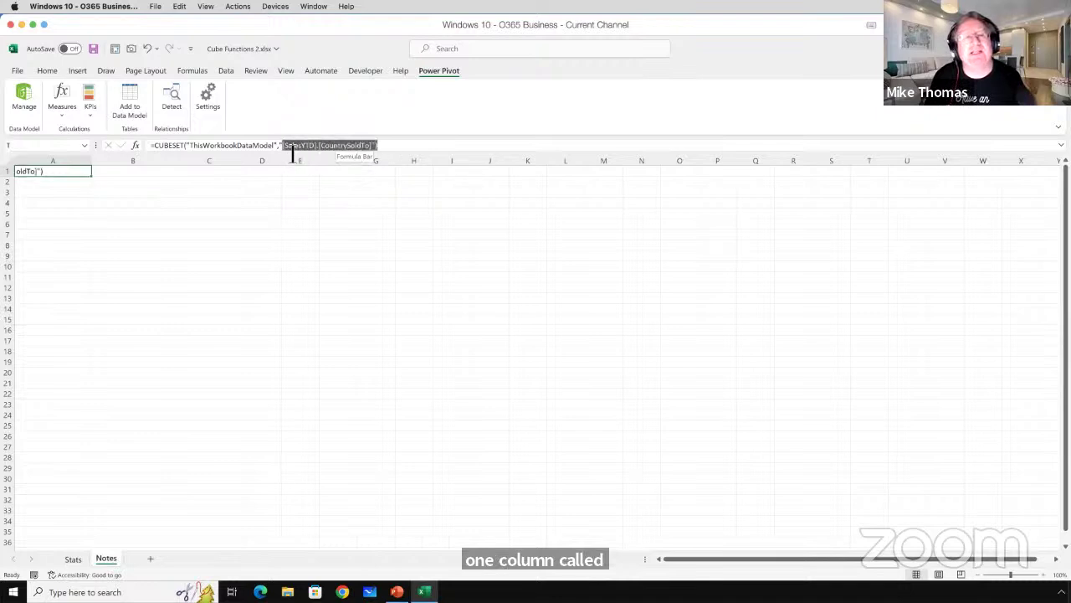
click(384, 156)
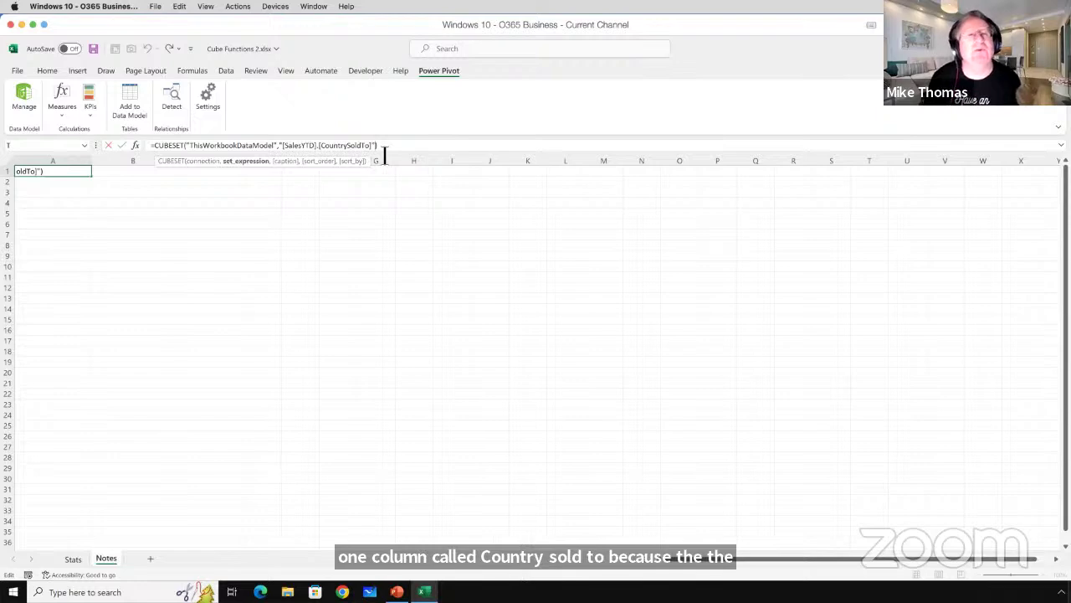
key(Left)
key(BackSpace)
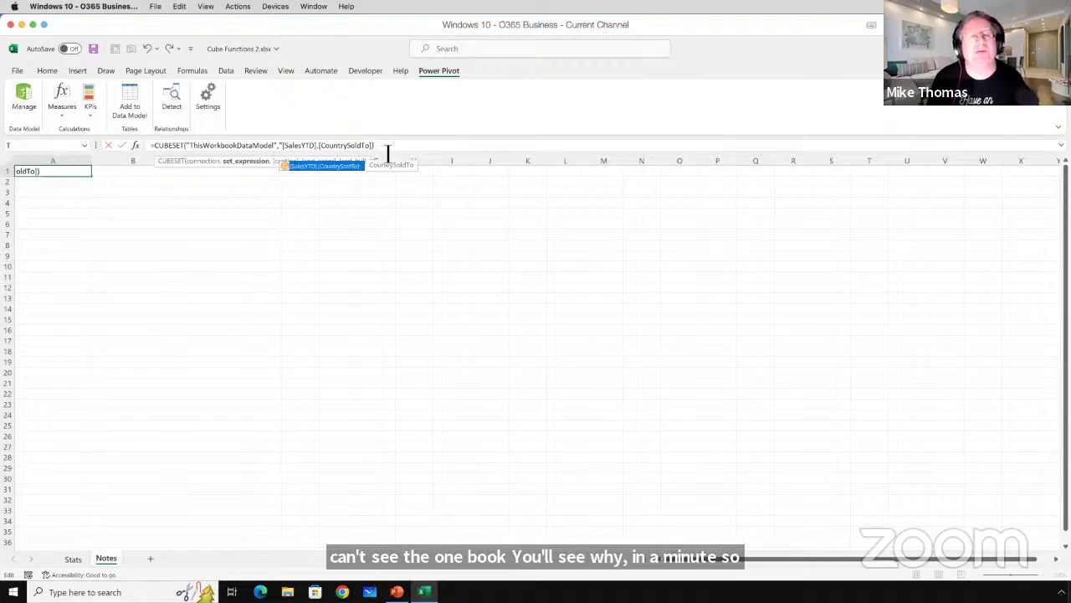
text(.)
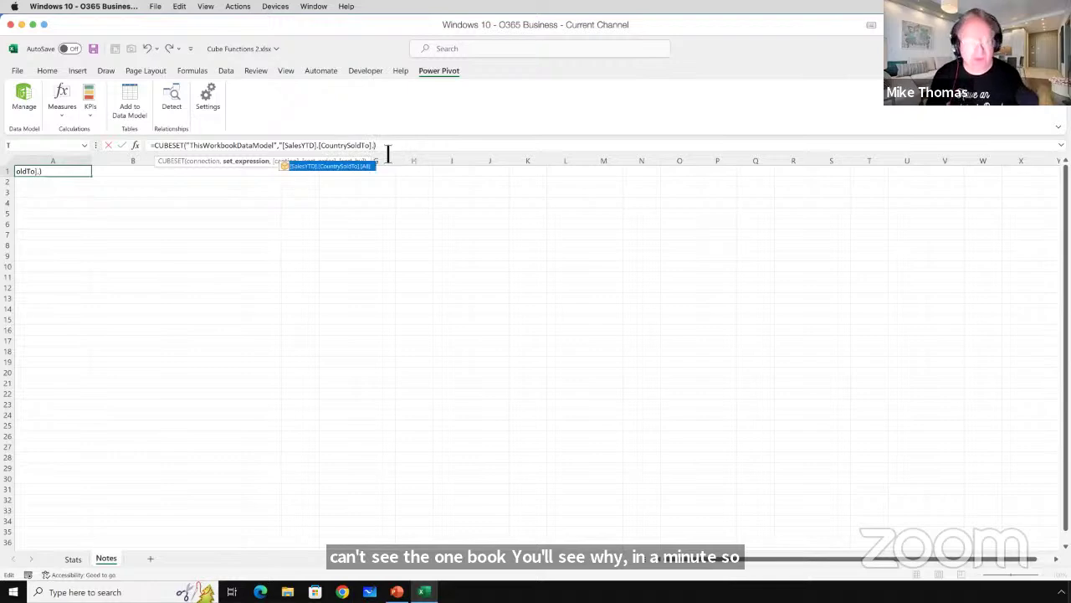
text(child)
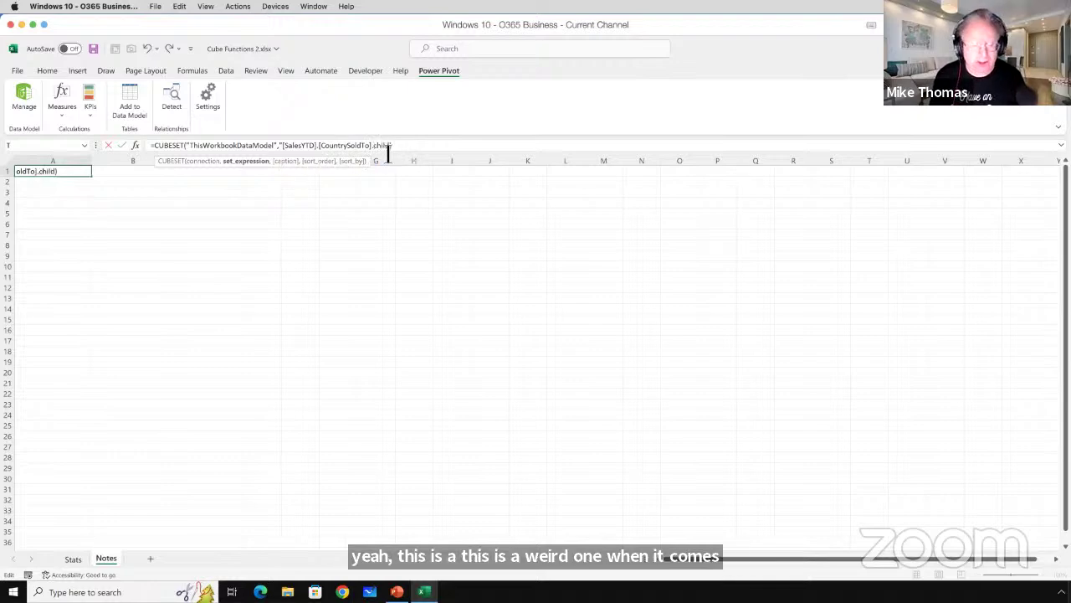
text(ren")
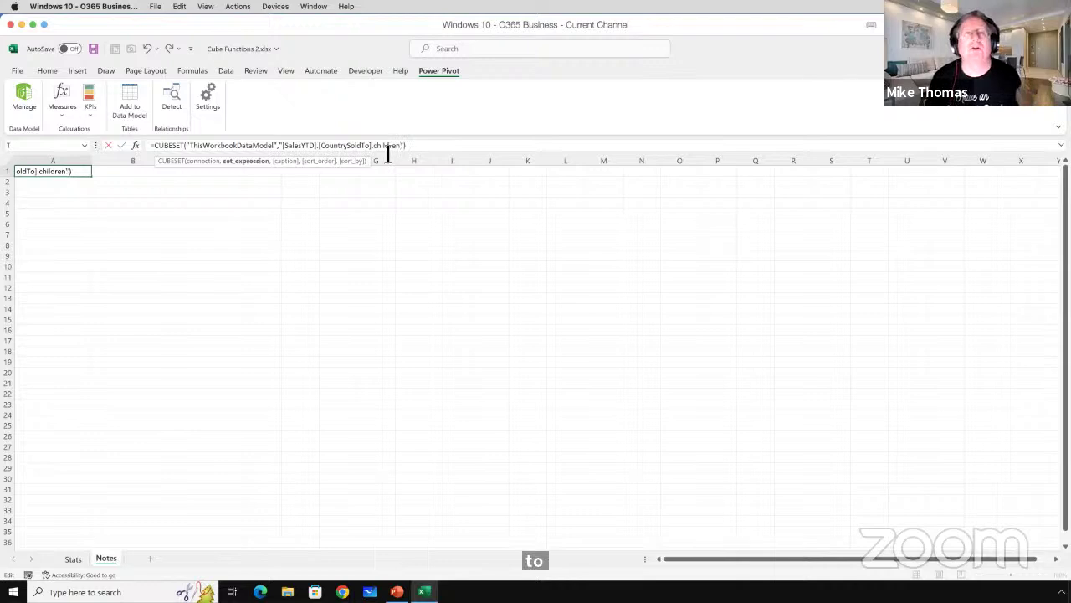
click(432, 151)
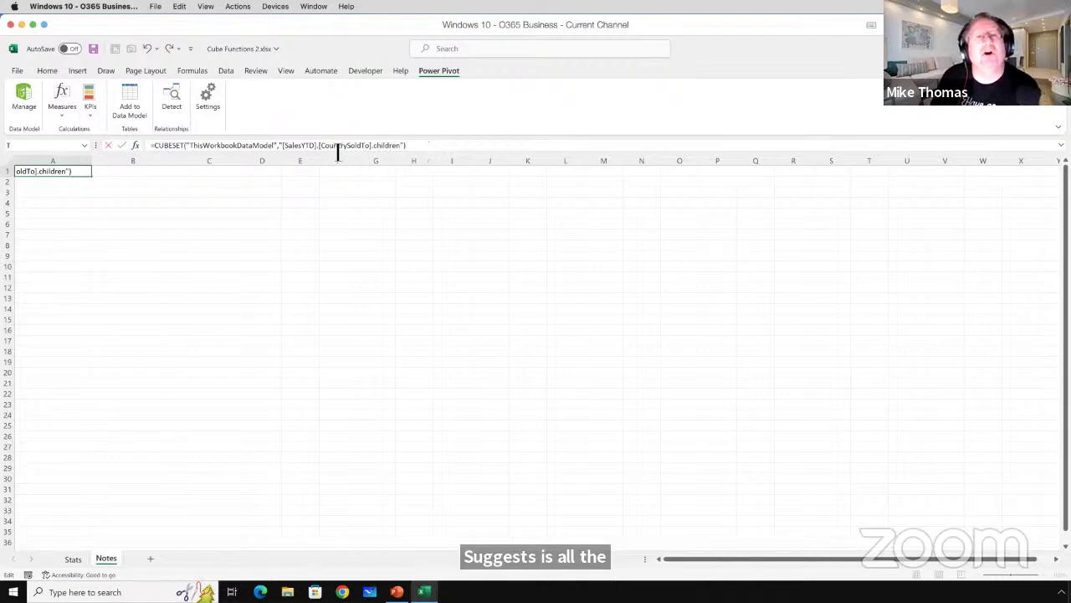
Review the CountrySoldTo and children parts of the formula, then commit it.
drag(326, 148, 374, 153)
click(368, 145)
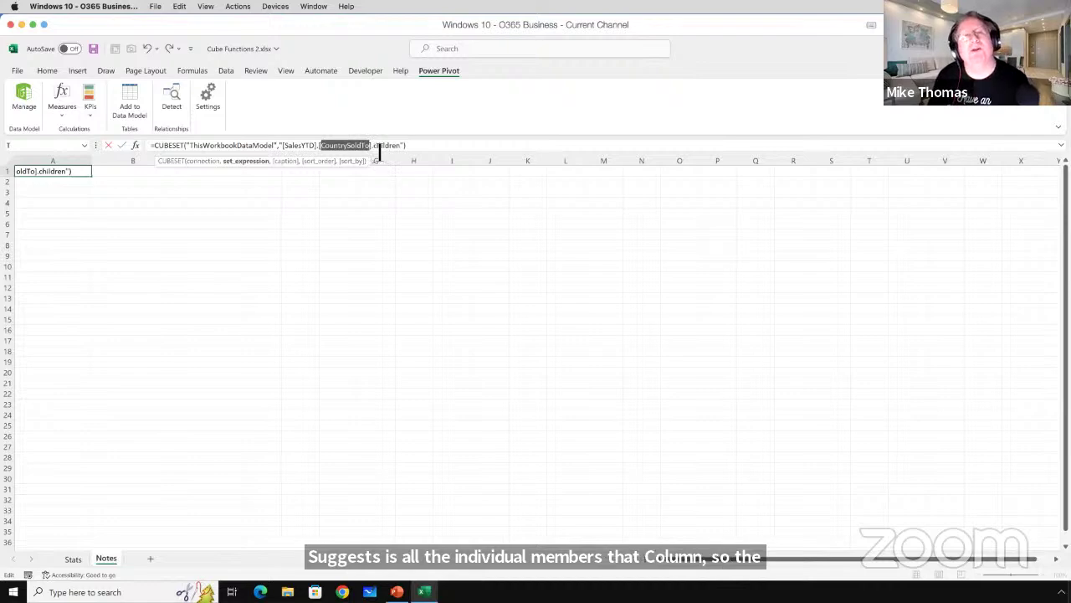
click(397, 151)
double_click(397, 151)
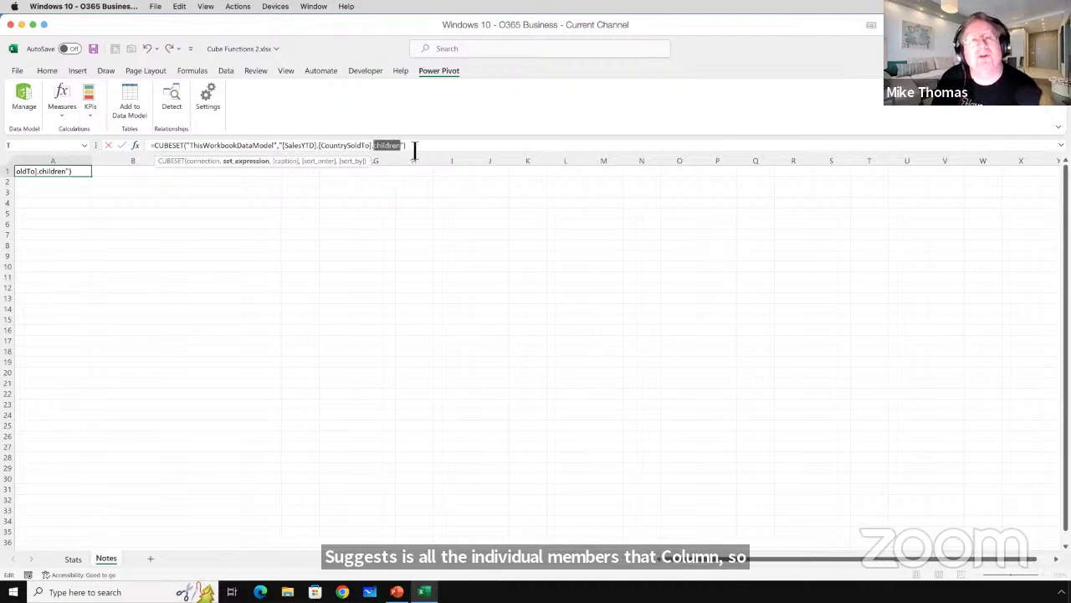
click(415, 151)
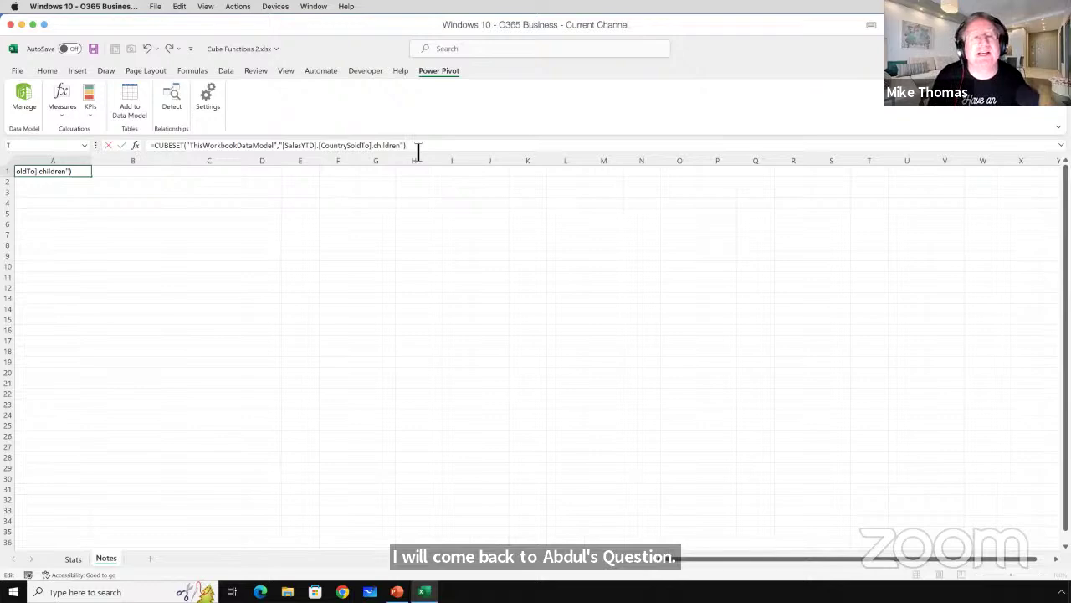
key(ctrl+Return)
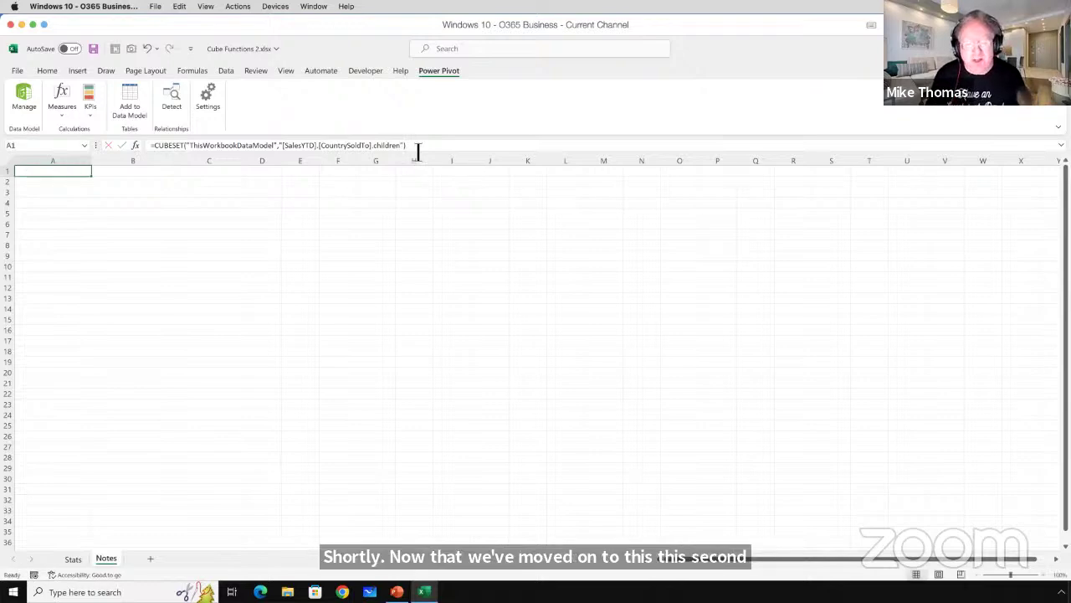
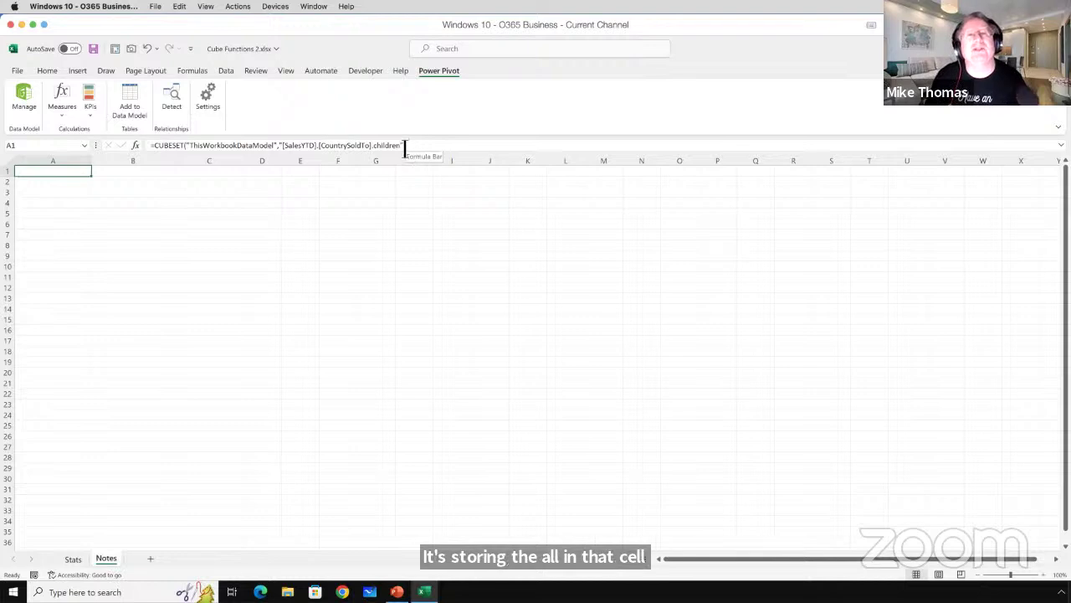
Add "Here's the Countries" as the caption argument of A1's CUBESET formula.
click(410, 146)
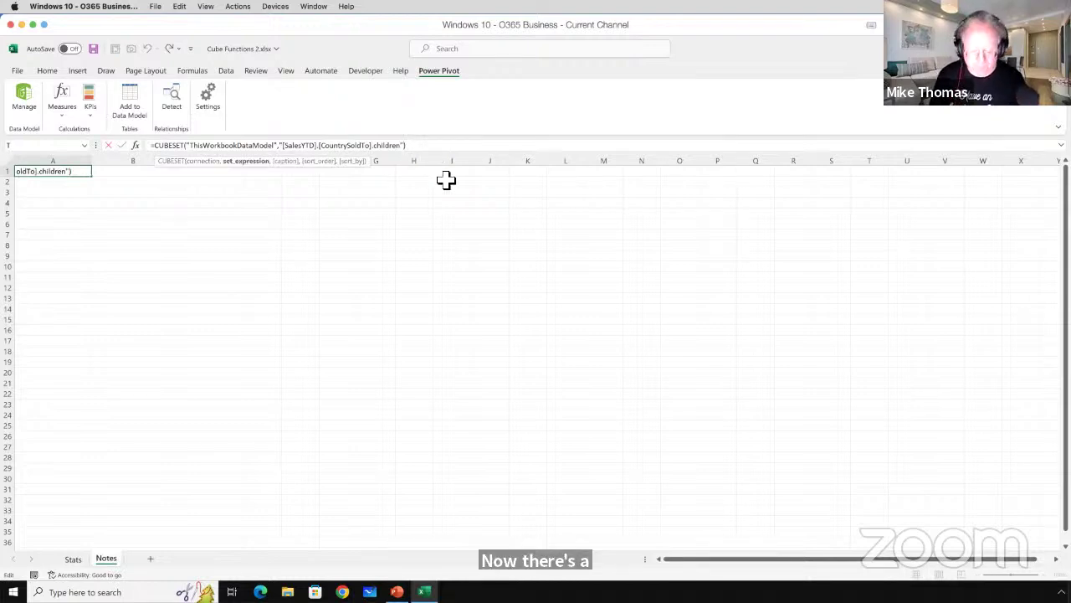
text(,)
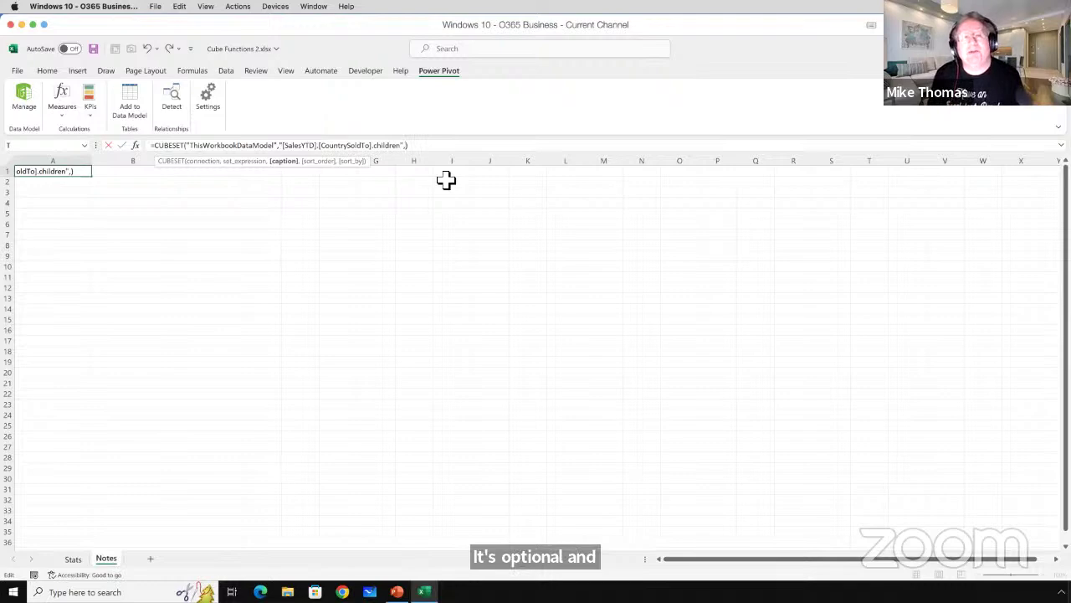
text(")
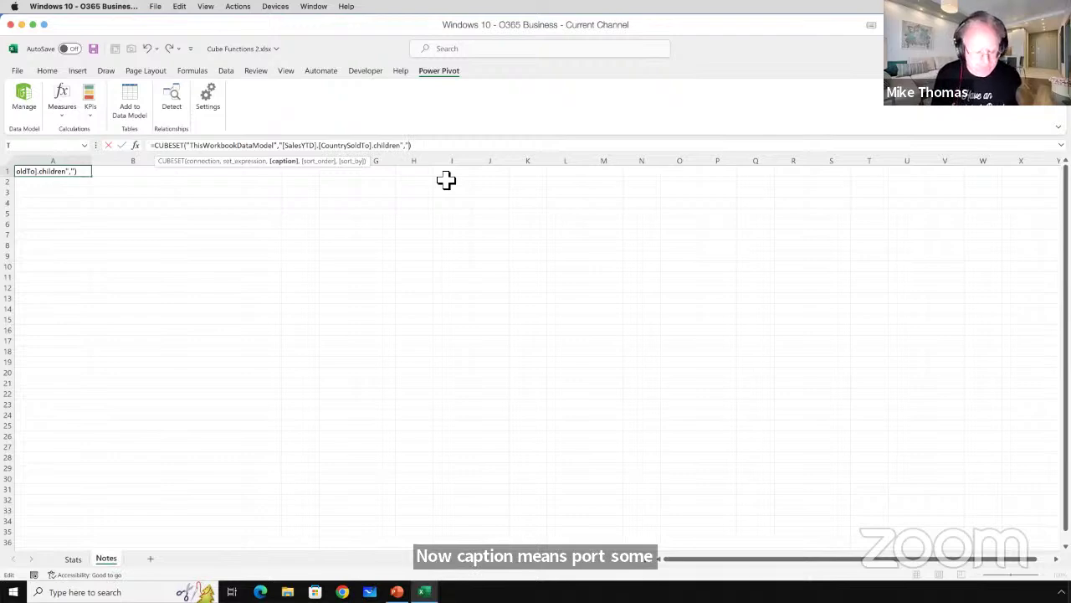
text(Here's the )
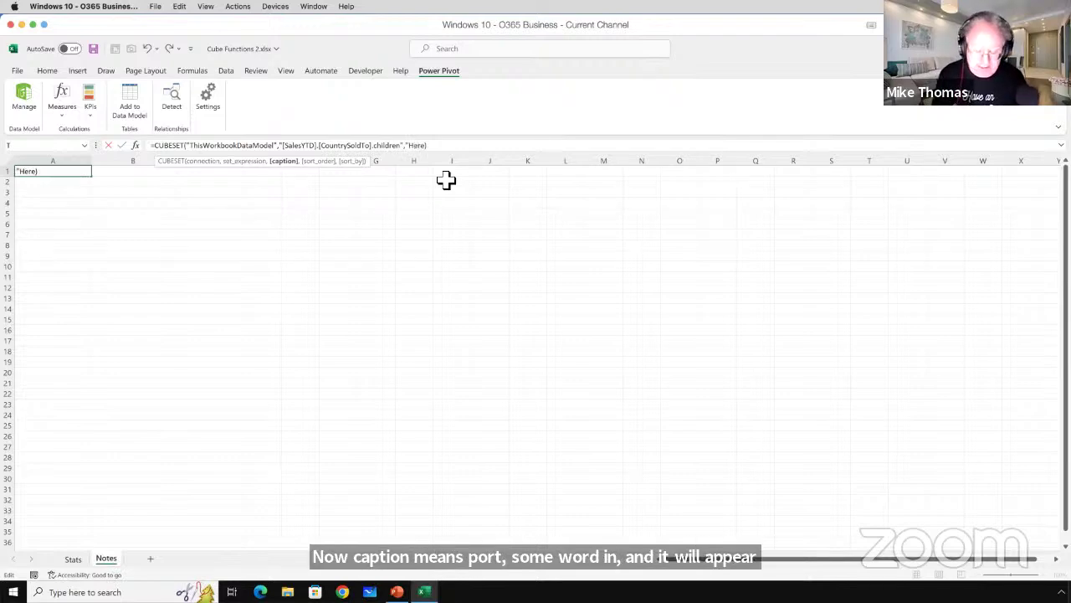
text(Countries)
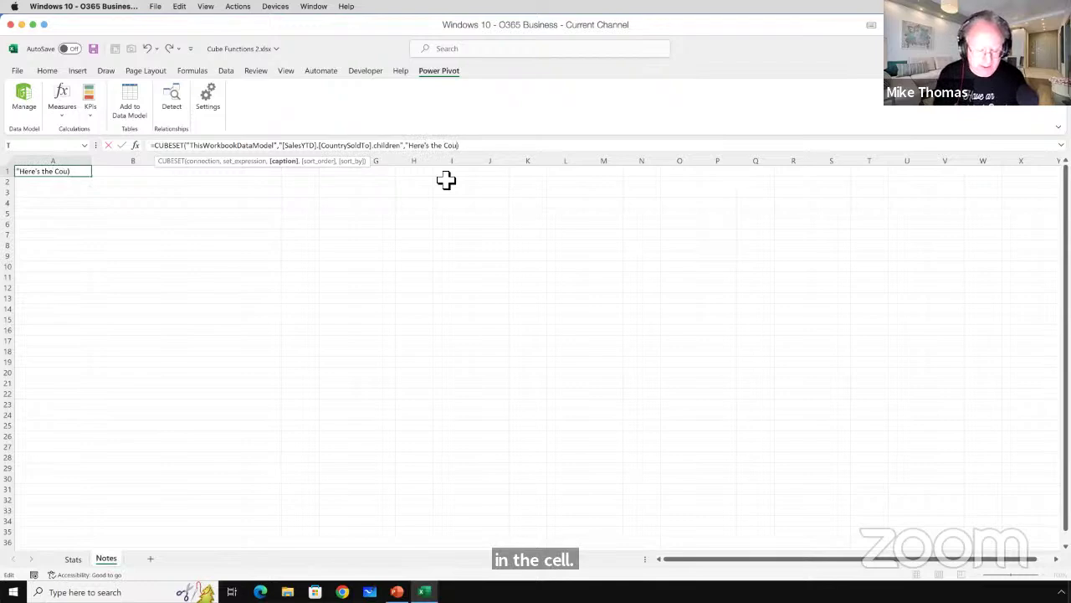
text(")
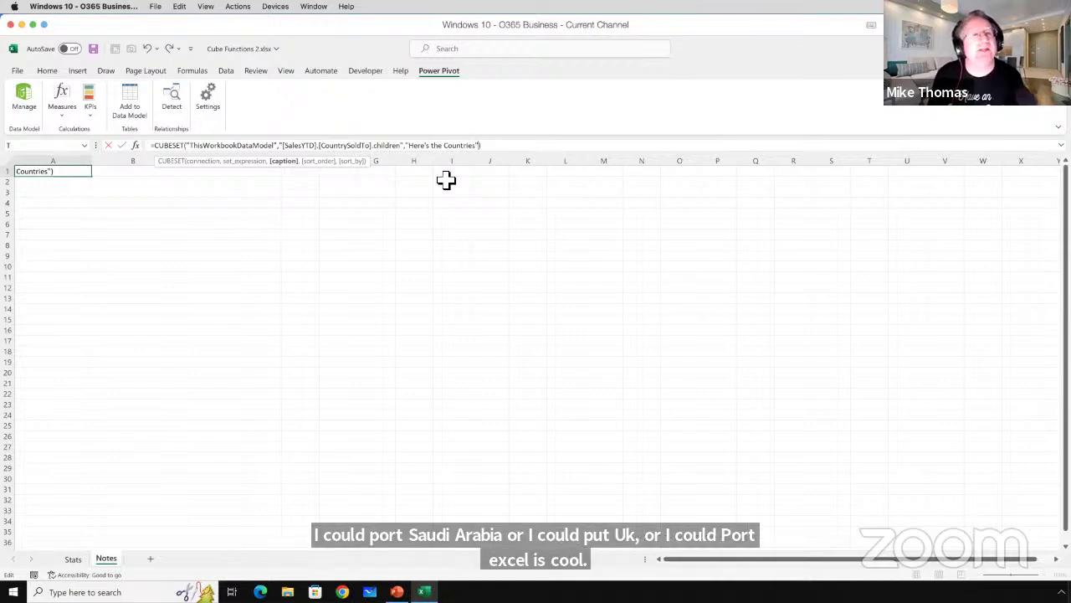
key(ctrl+Return)
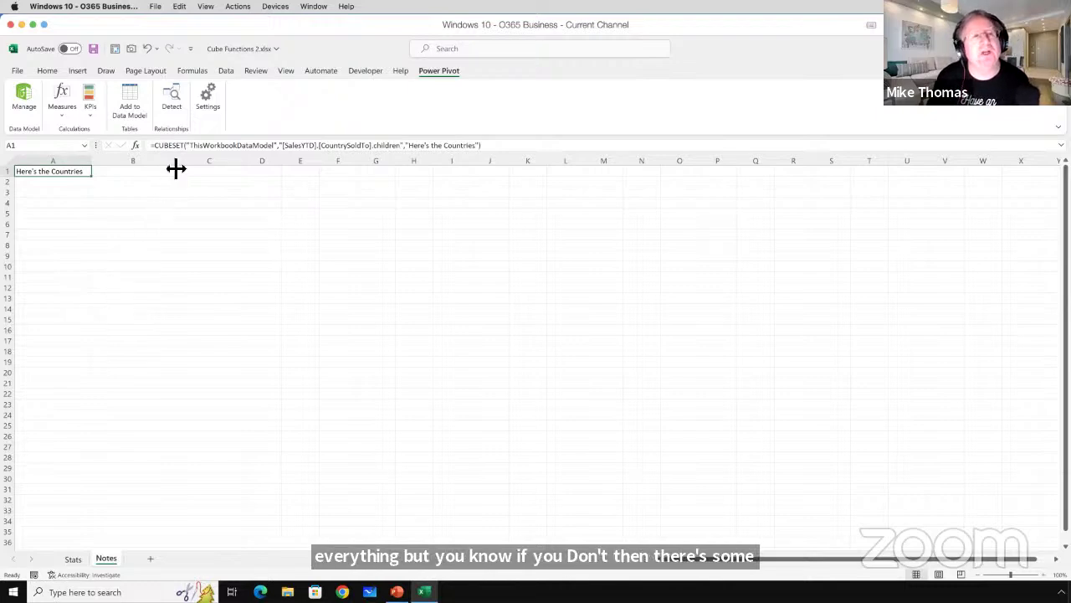
drag(192, 149, 406, 149)
click(293, 150)
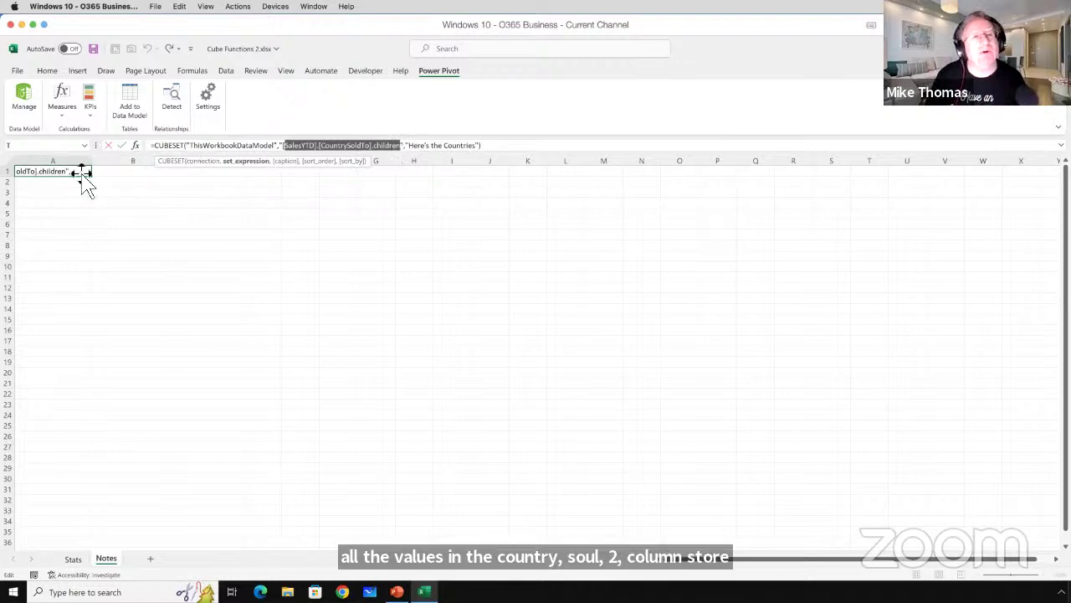
click(413, 149)
drag(413, 149, 480, 147)
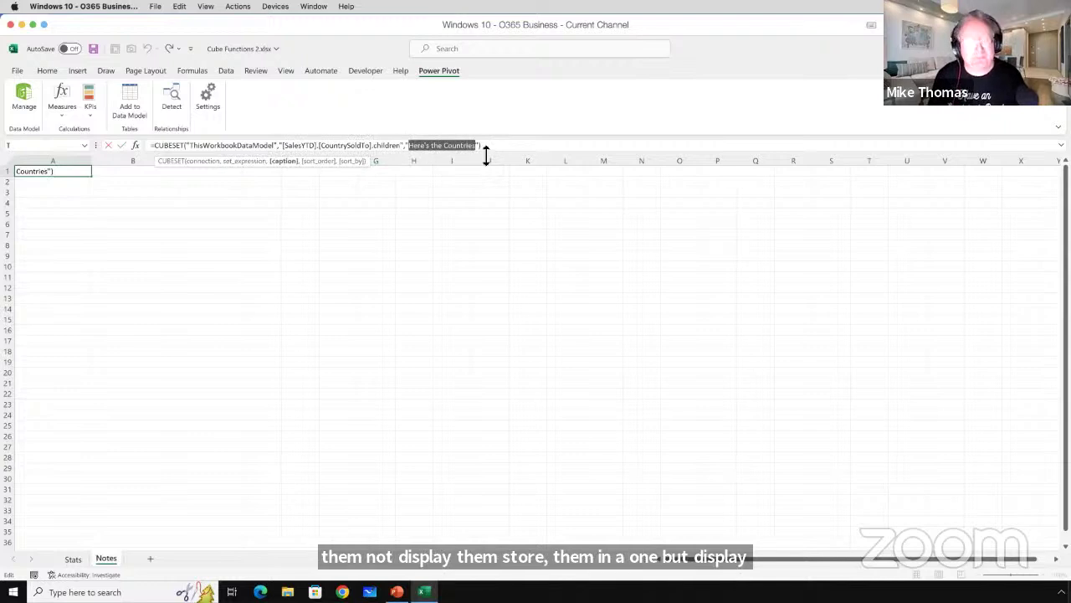
key(Escape)
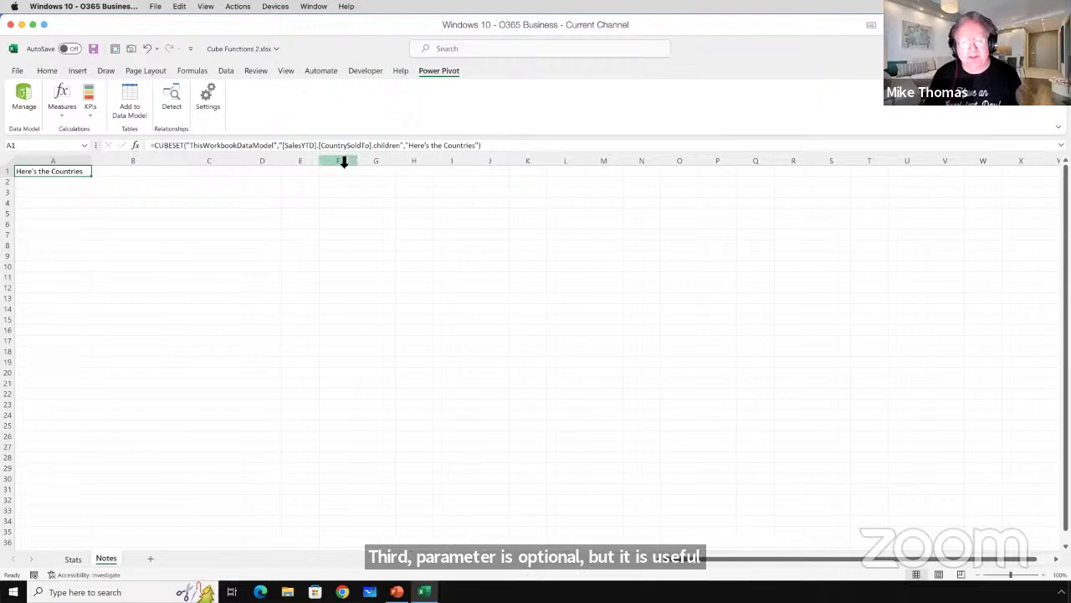
click(150, 172)
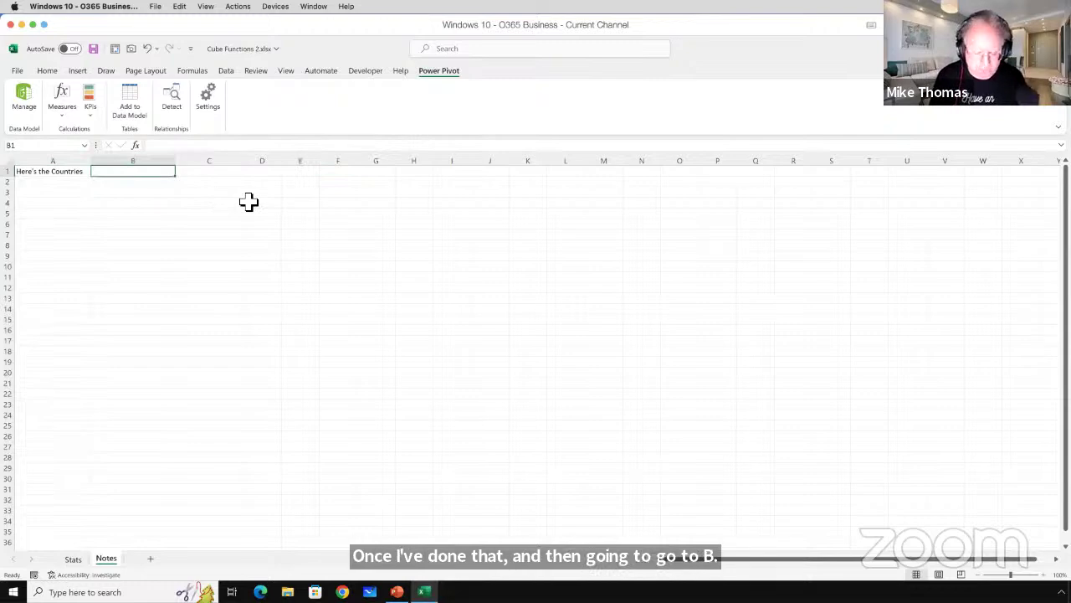
Enter =CUBESETCOUNT(A1) in B1 so it returns 8.
text(=cub)
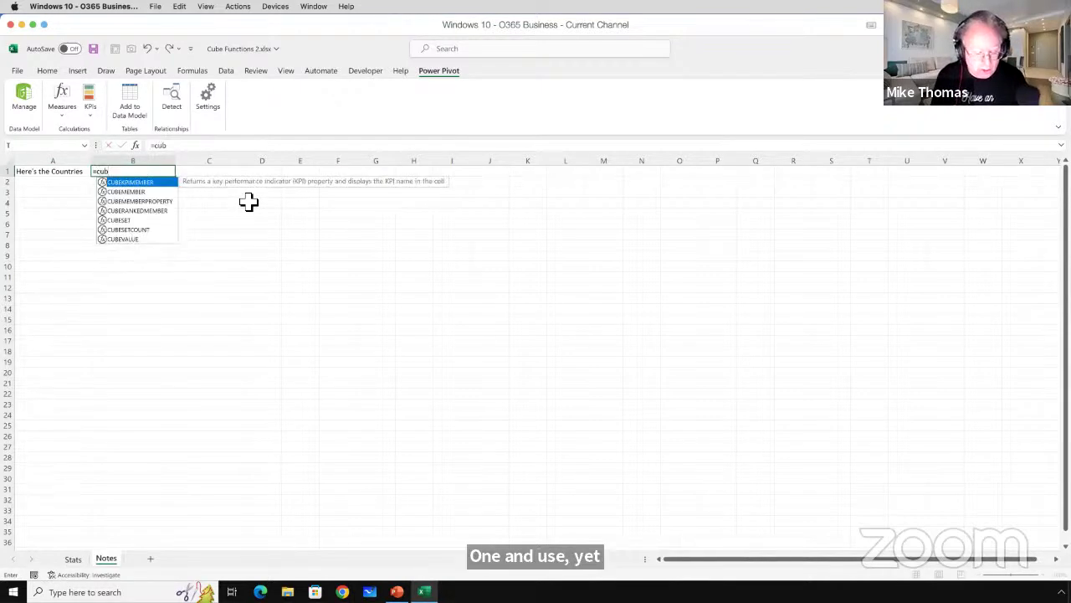
text(setc)
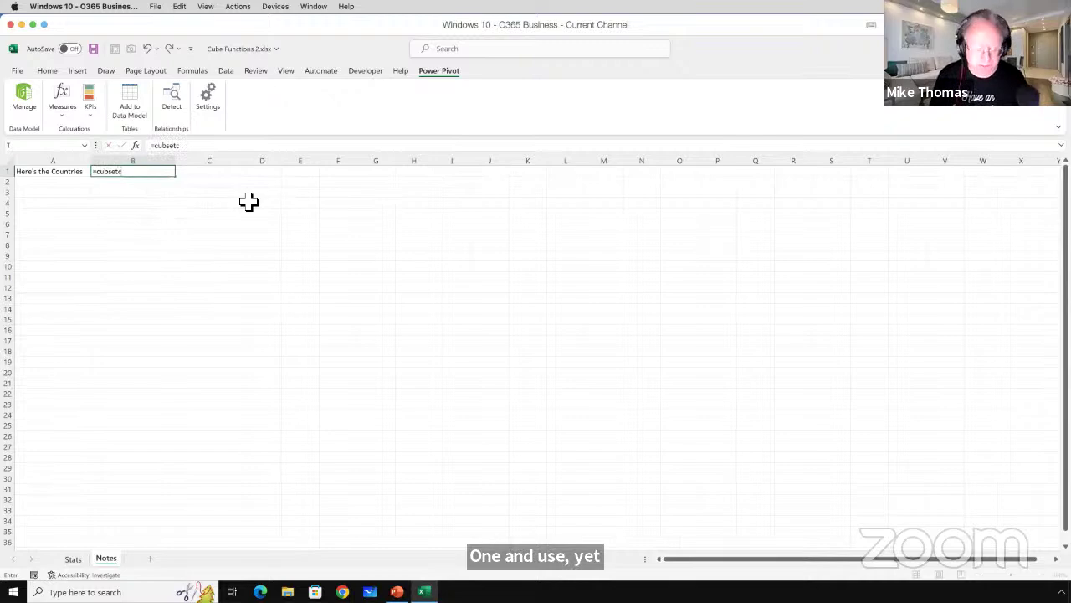
text(ou)
key(BackSpace)
key(BackSpace)
key(BackSpace)
key(BackSpace)
key(BackSpace)
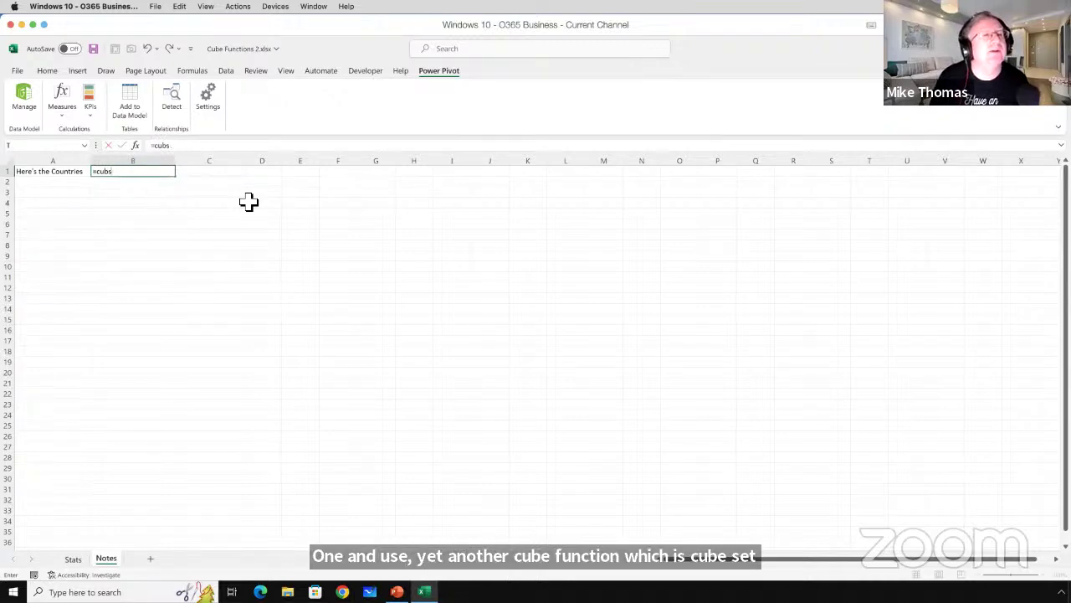
key(BackSpace)
text(e)
key(Down)
key(Down)
key(Down)
key(Down)
key(Down)
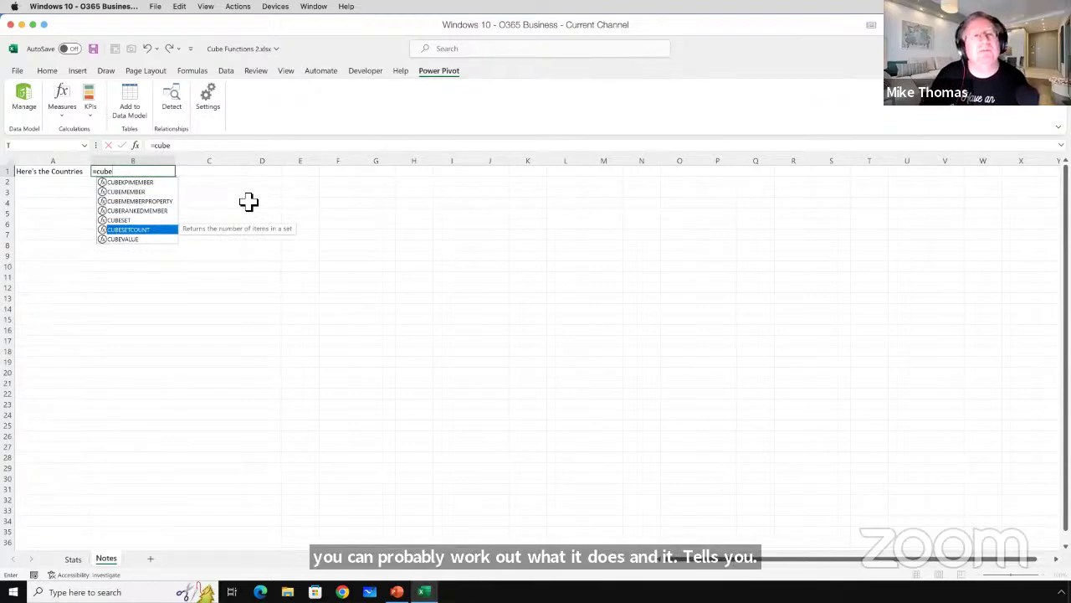
key(Tab)
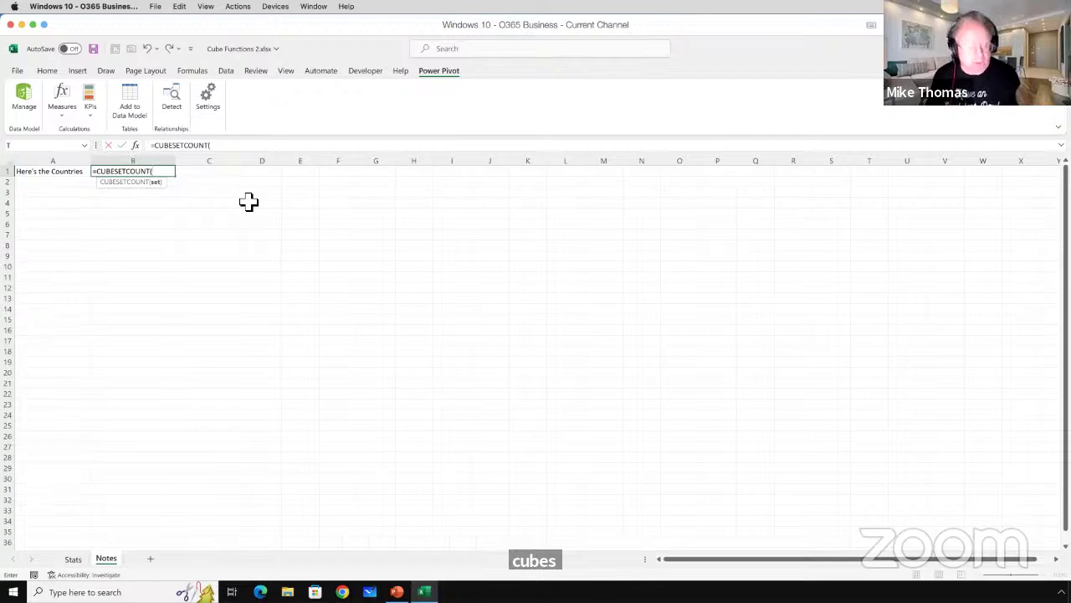
text(A1)
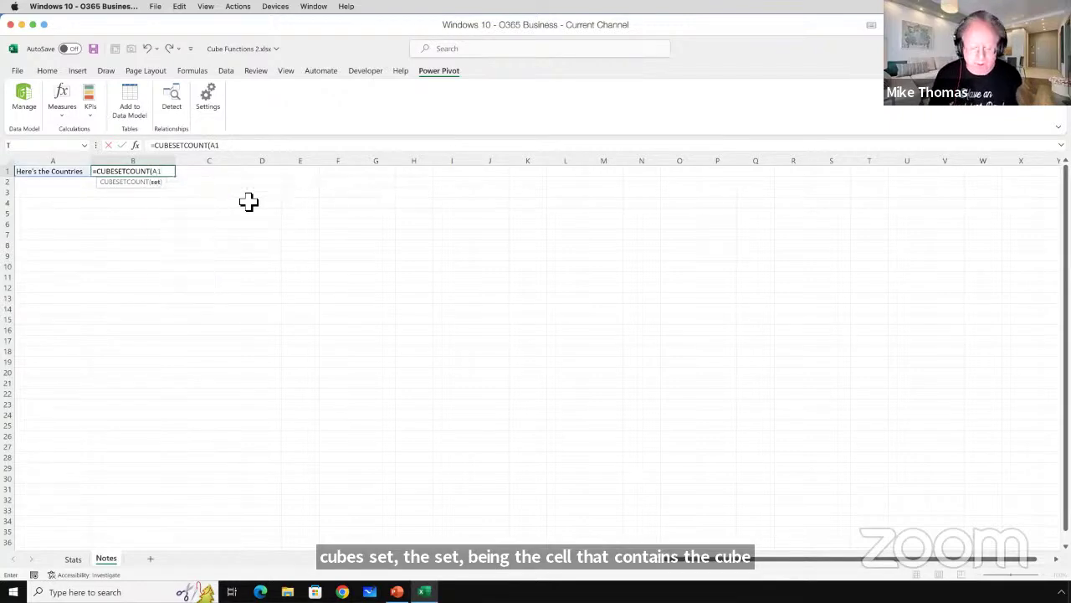
text())
key(ctrl+Return)
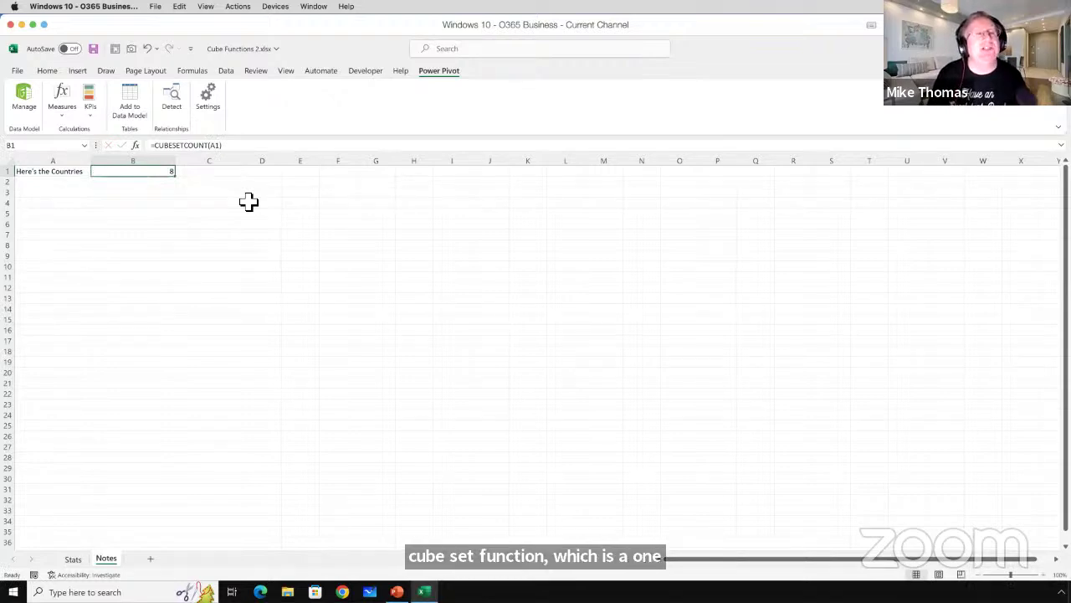
Review the formulas in A1 and B1, then select C1.
click(78, 171)
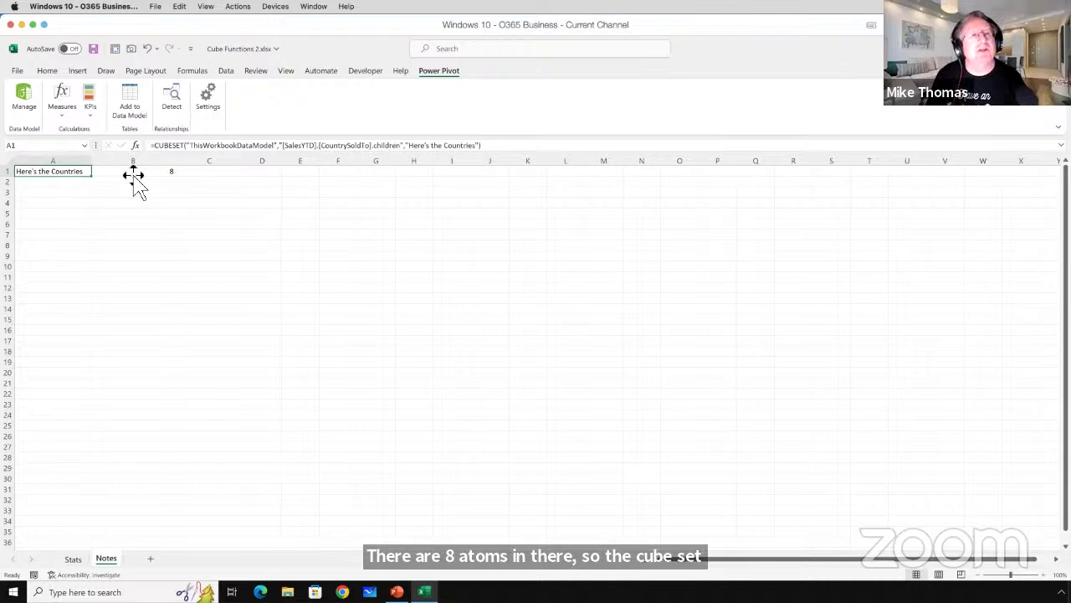
click(138, 172)
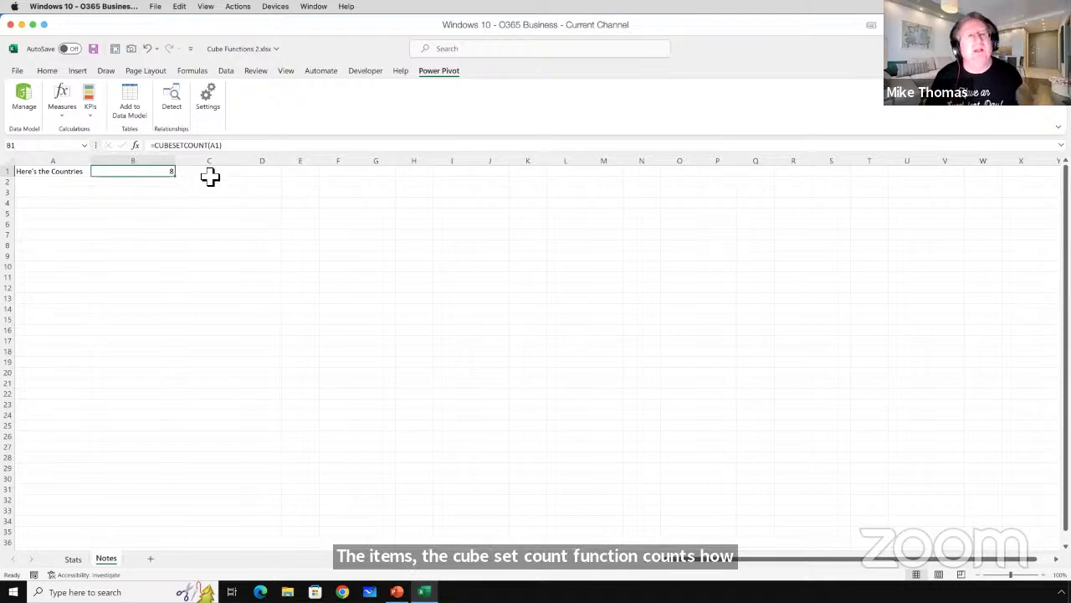
click(230, 174)
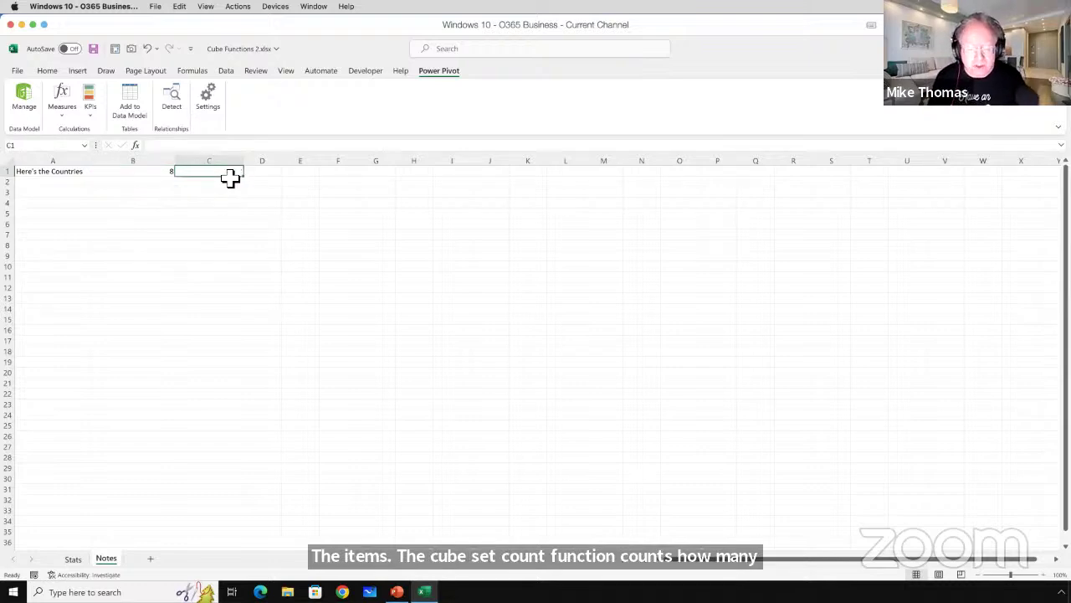
Enter =SEQUENCE(B1) in C1 so 1 through 8 spill down C1:C8.
text(=sequ)
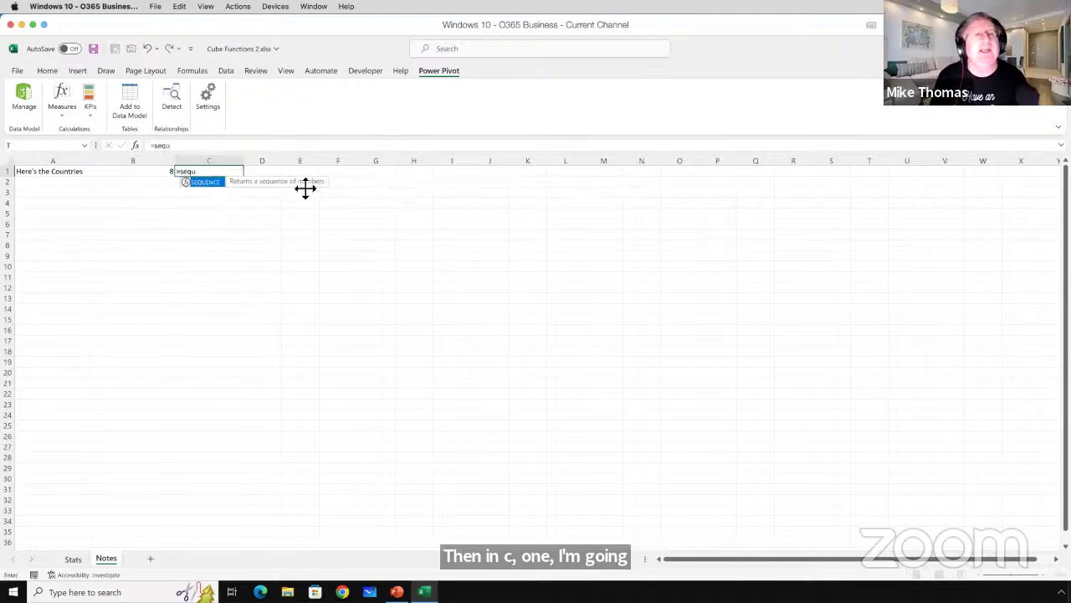
key(Tab)
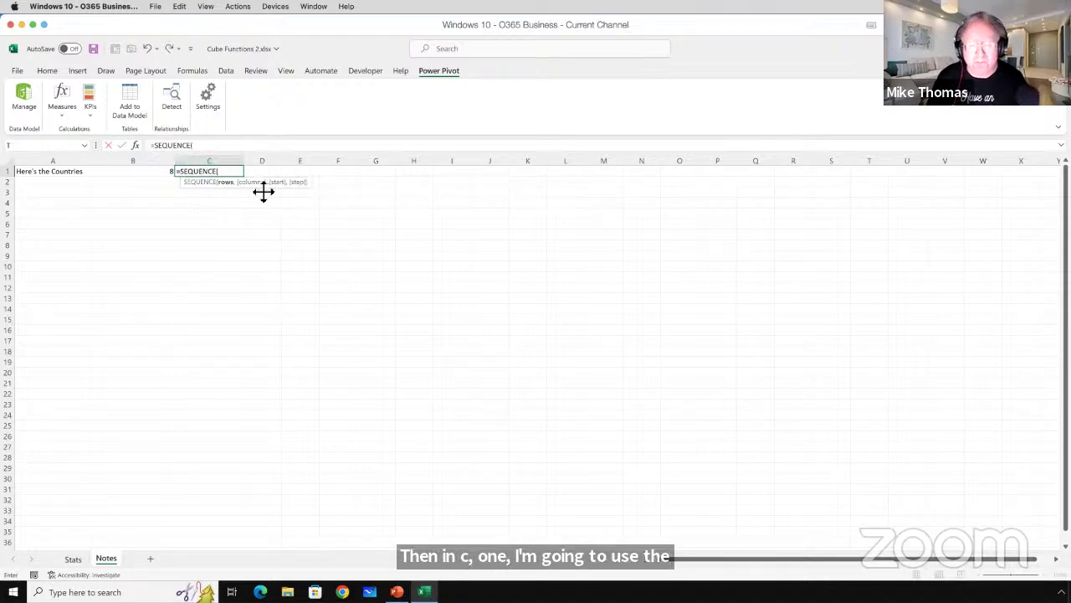
click(160, 173)
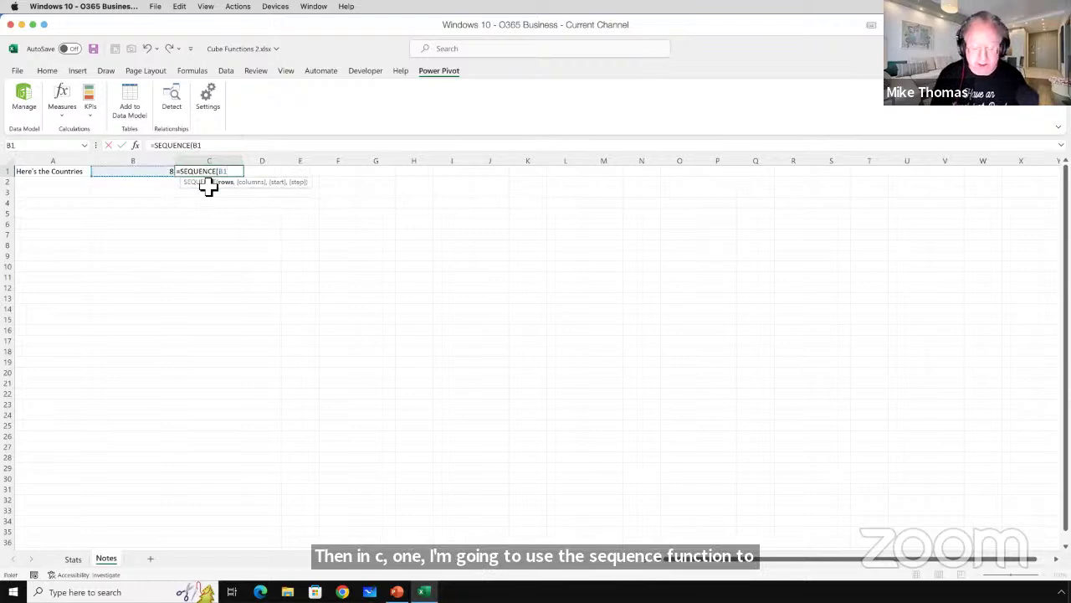
text())
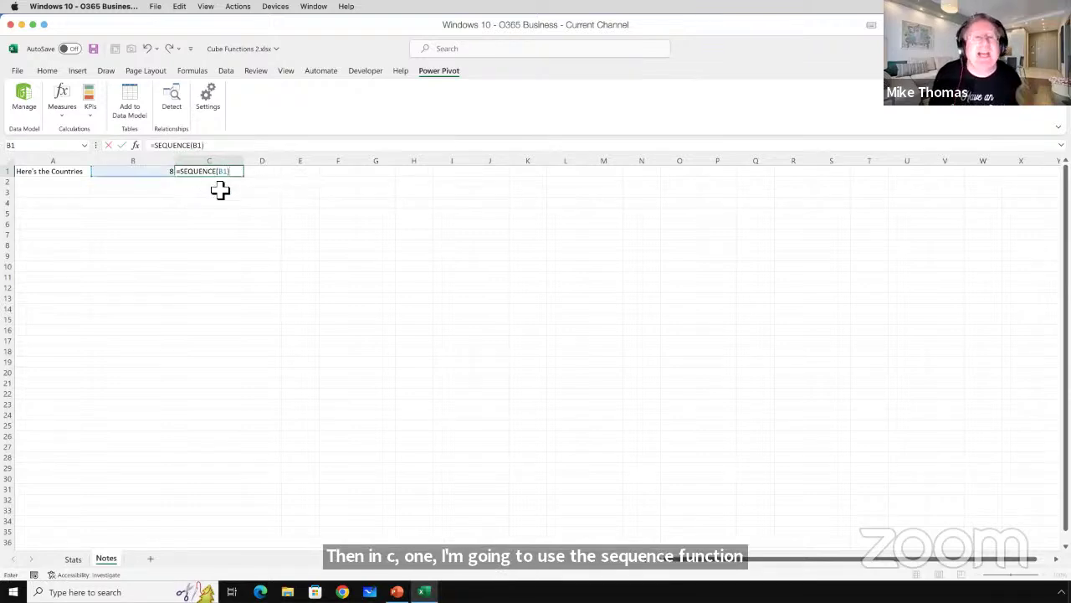
key(Return)
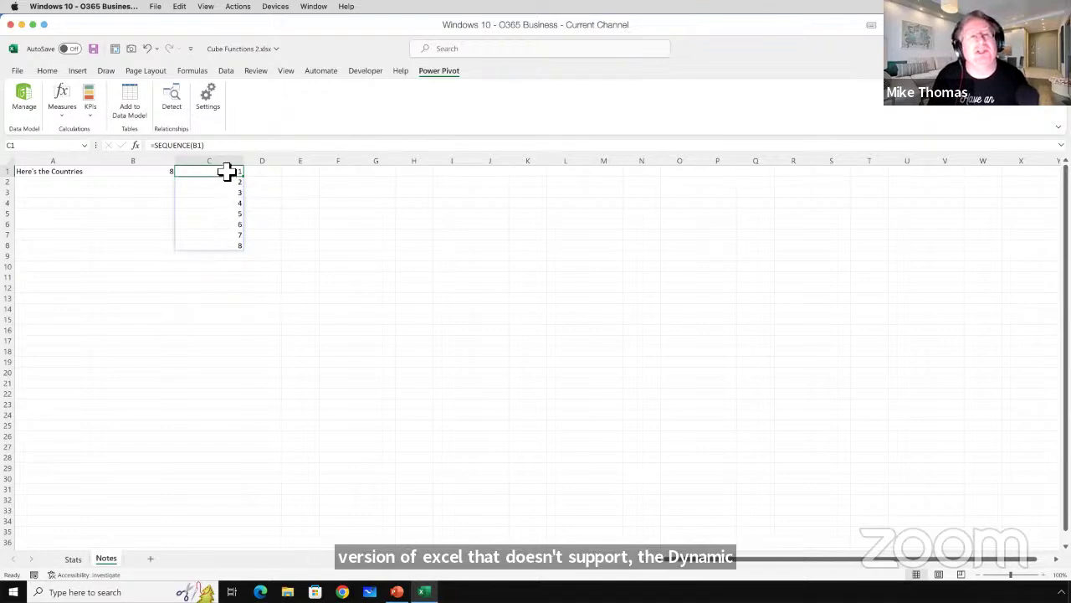
Check the spilled C1:C8 values and the B1 and A1 formulas, then select D1.
drag(227, 173, 227, 246)
click(226, 246)
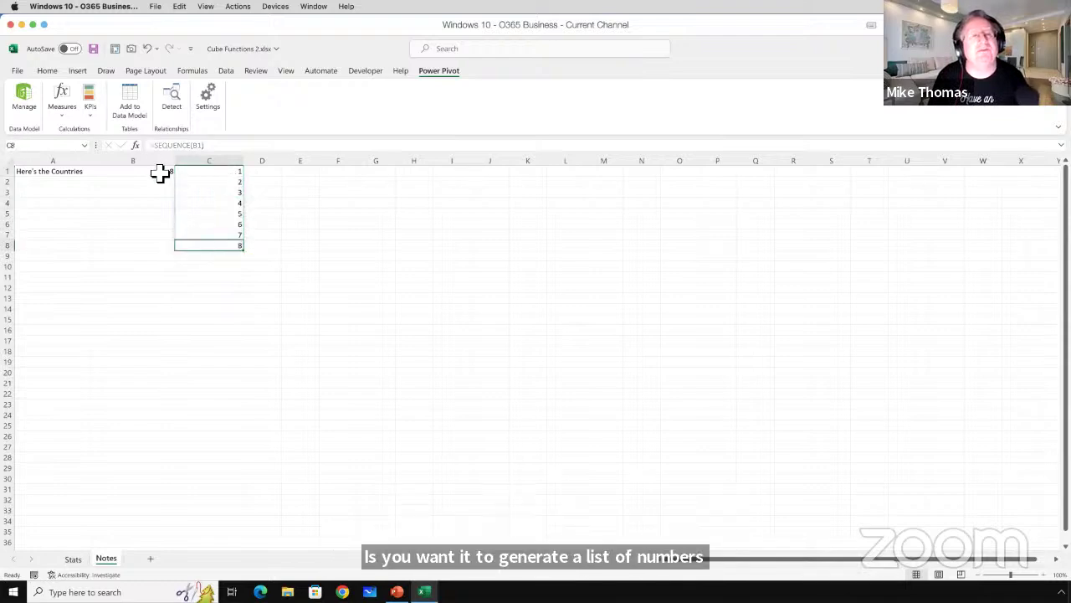
click(159, 173)
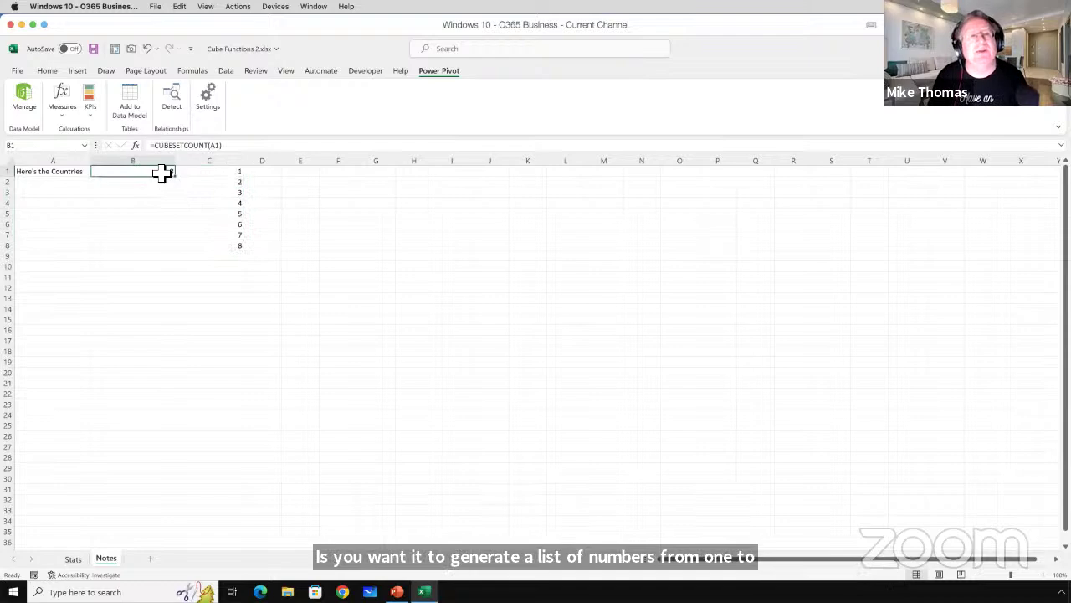
click(75, 171)
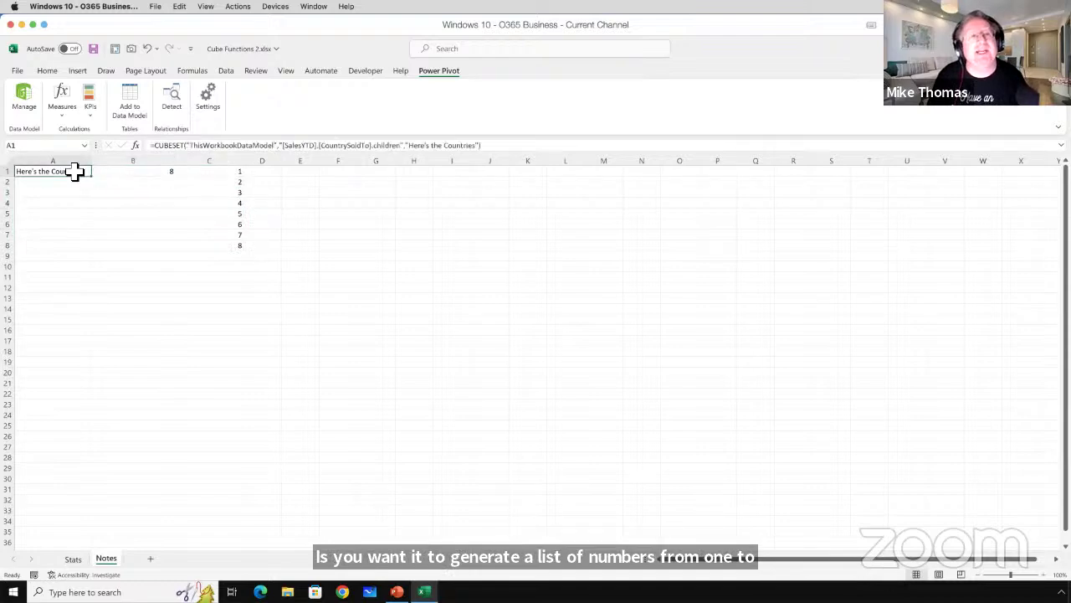
click(262, 173)
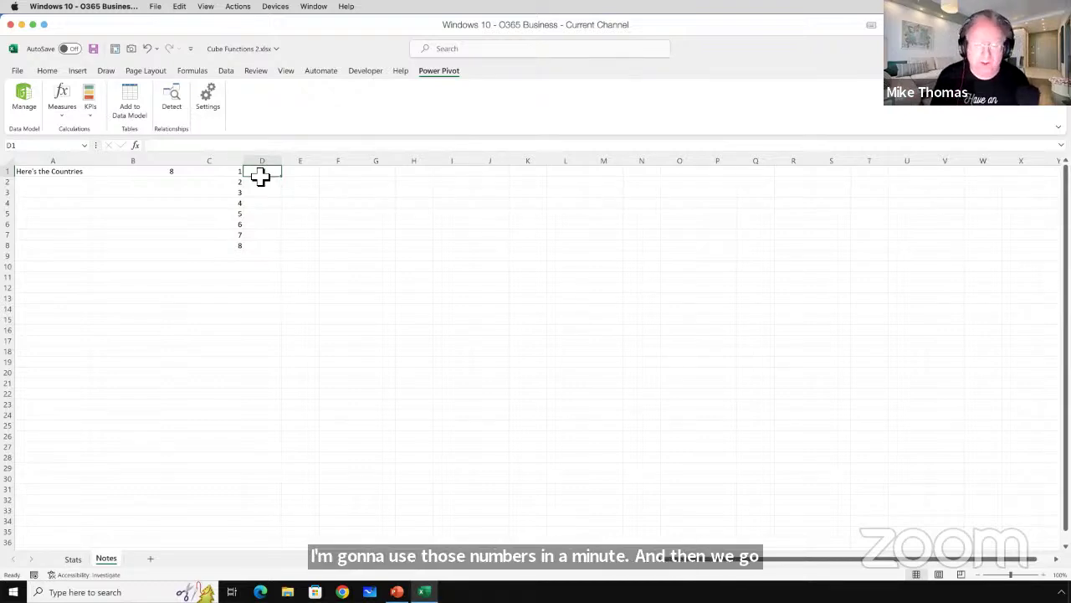
Type =cub in D1 and highlight CUBERANKEDMEMBER among the suggestions.
text(=cub)
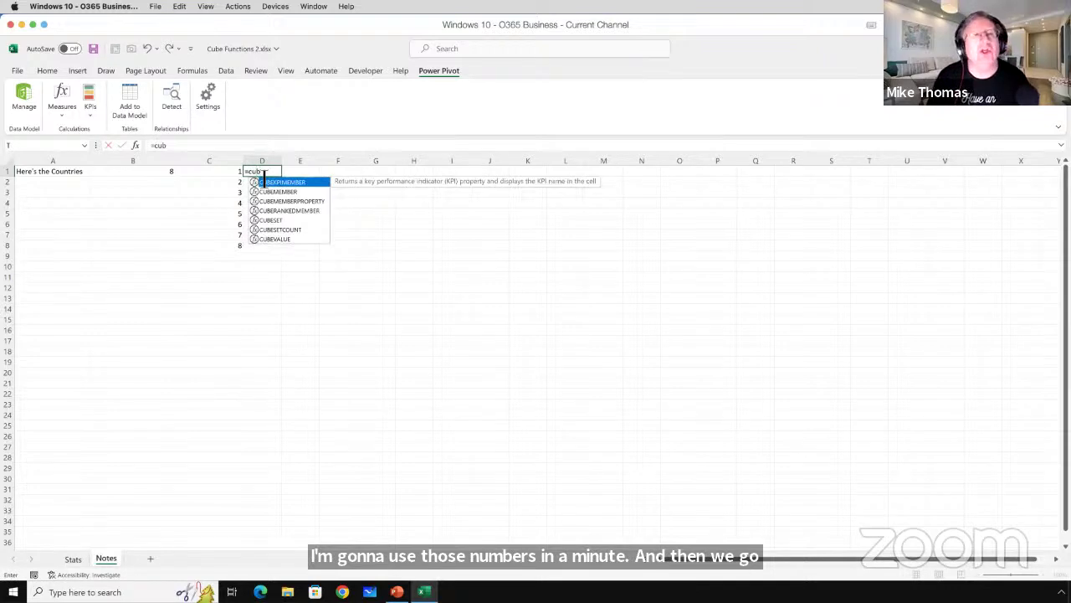
key(Down)
key(Down)
key(Down)
key(Down)
key(Down)
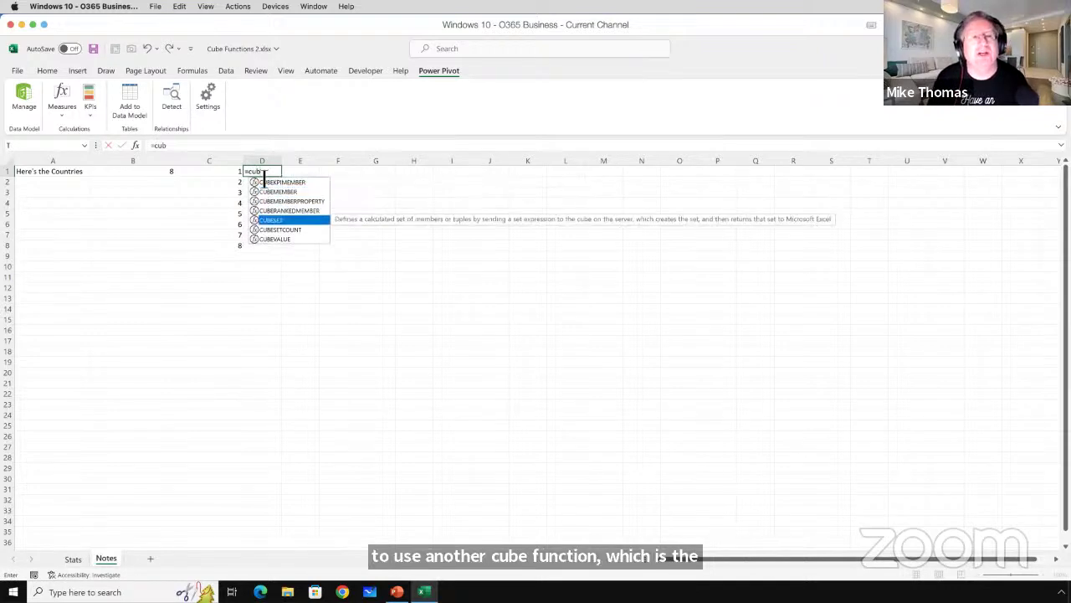
key(Up)
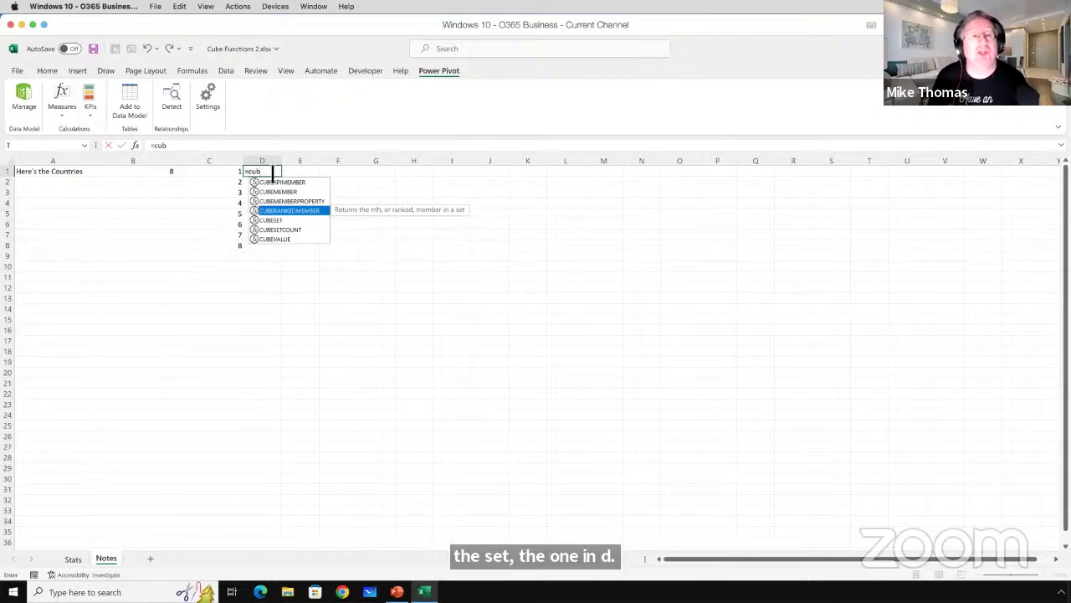
Build =CUBERANKEDMEMBER("ThisWorkbookDataModel",$A$1,C1#) in D1.
key(Tab)
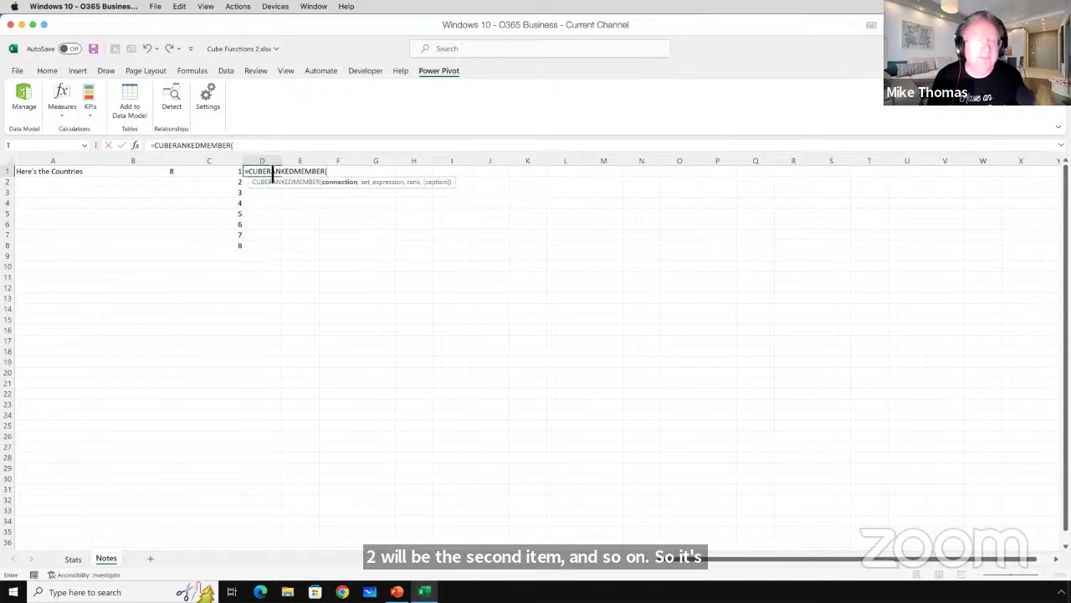
text(")
key(Tab)
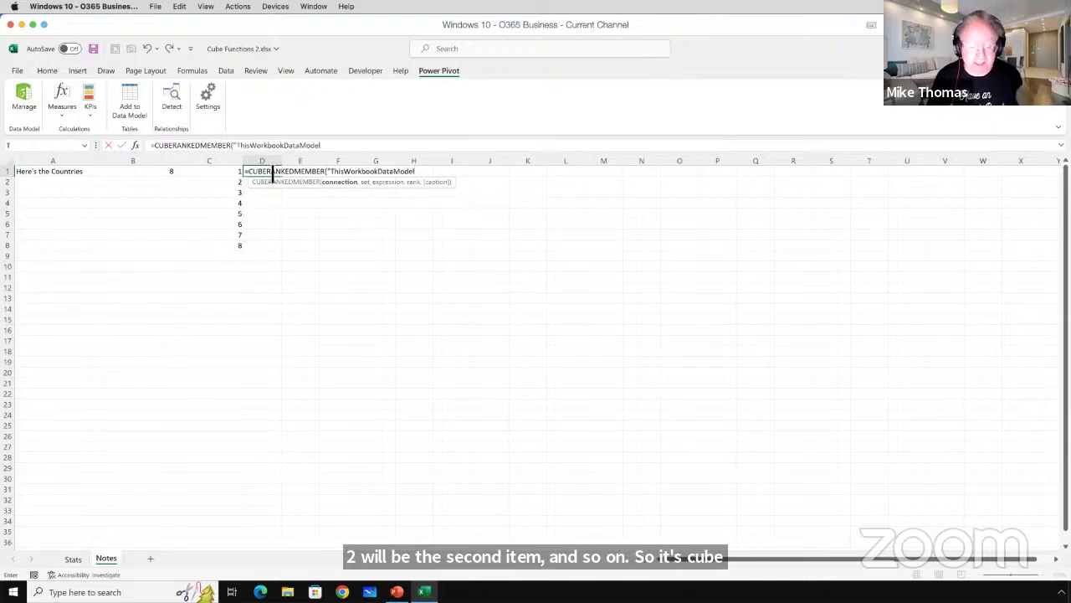
text(",)
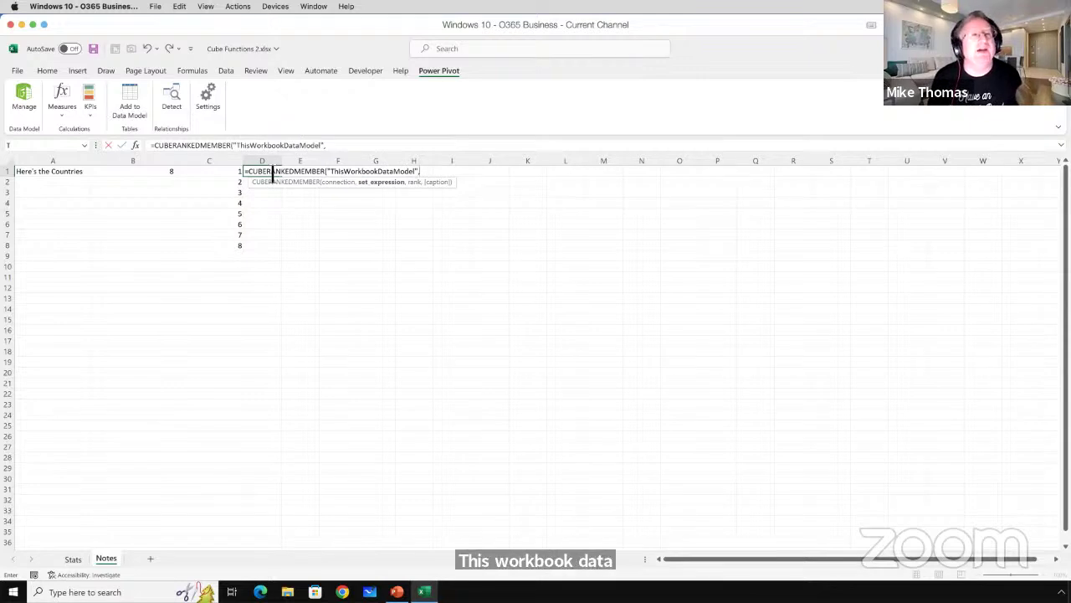
text(A1)
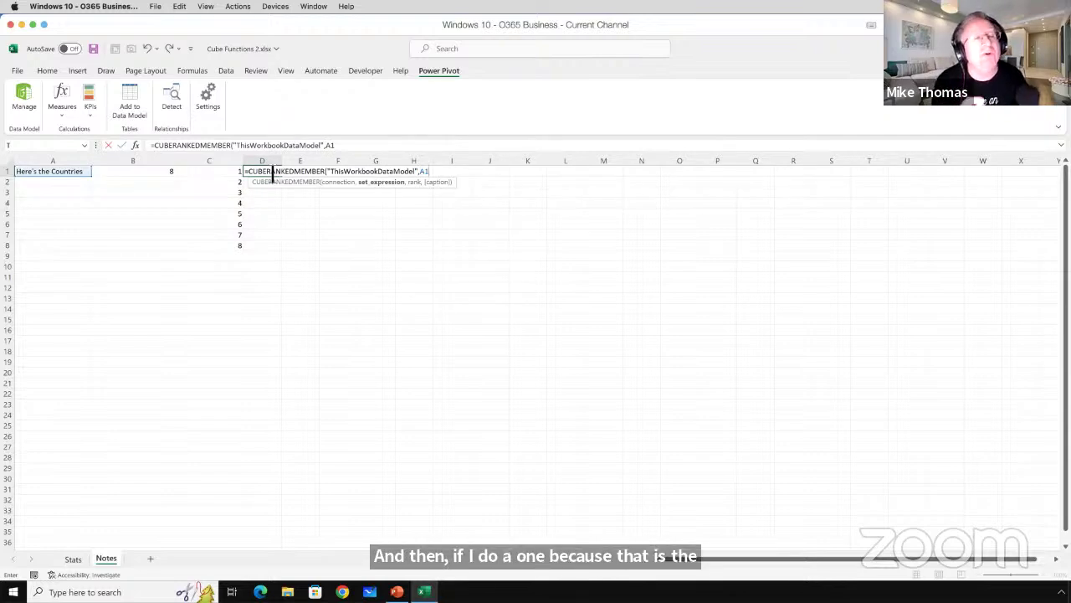
text(,)
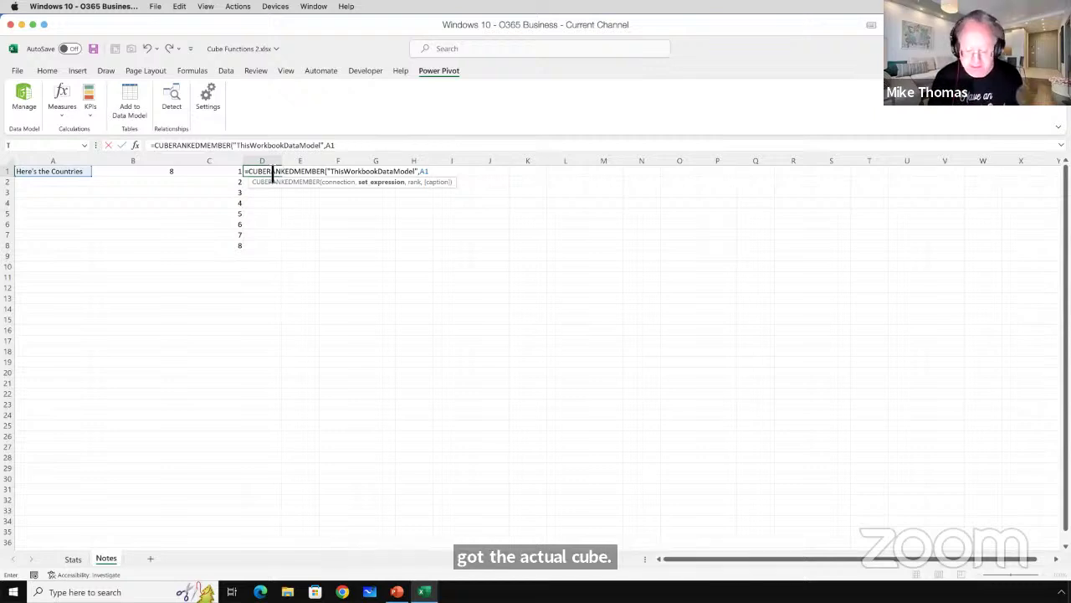
key(F4)
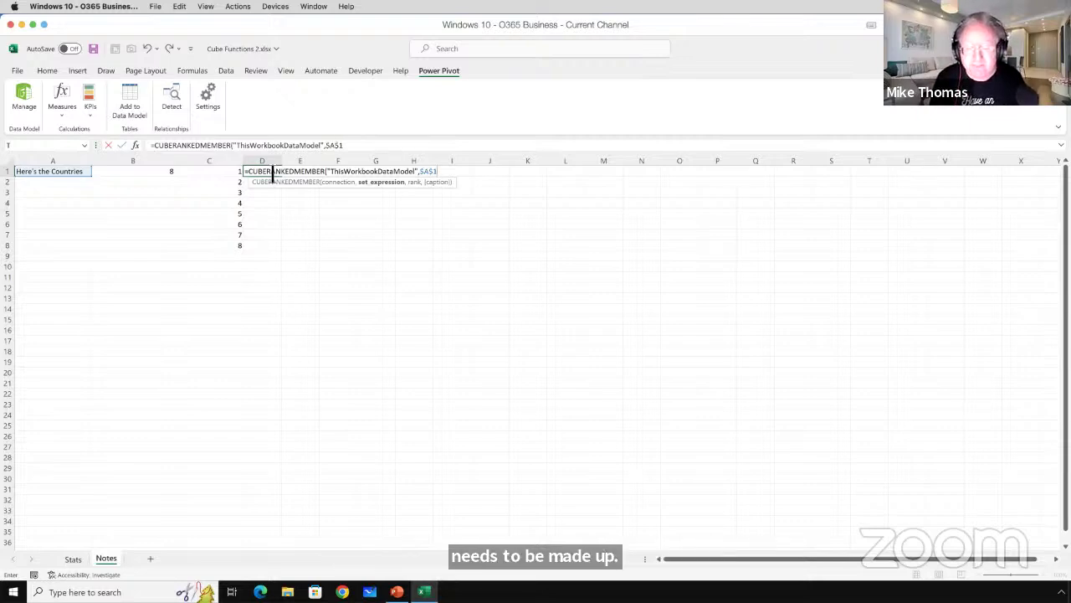
text(,)
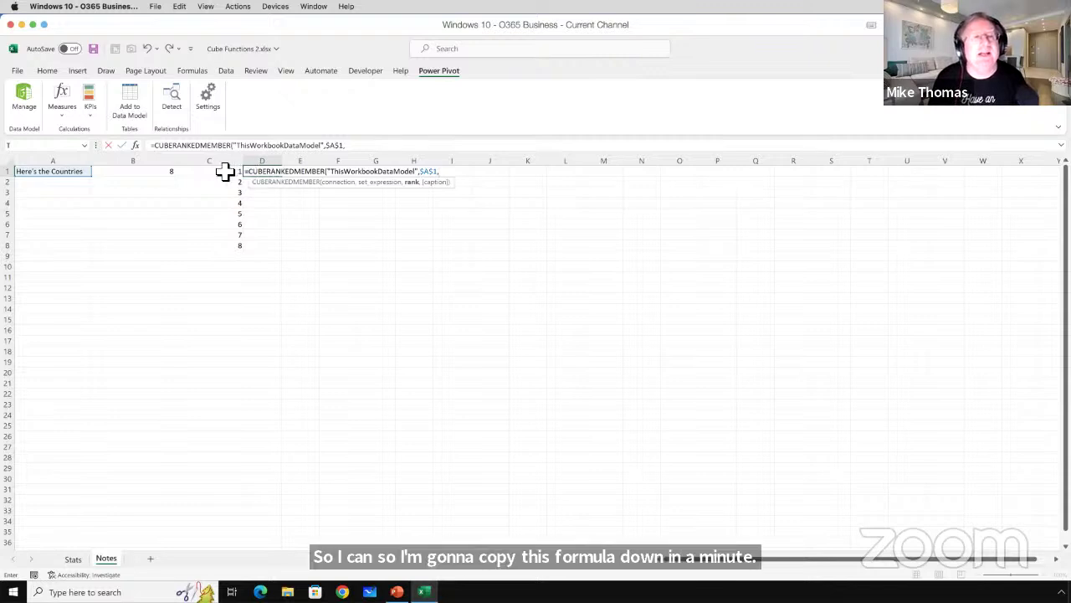
click(224, 172)
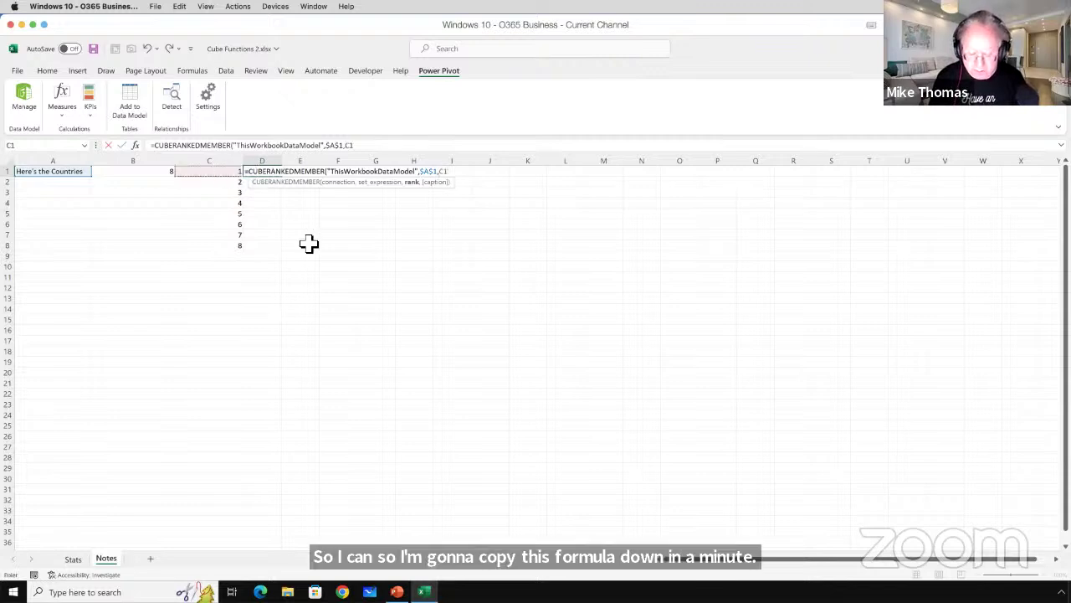
text(#)
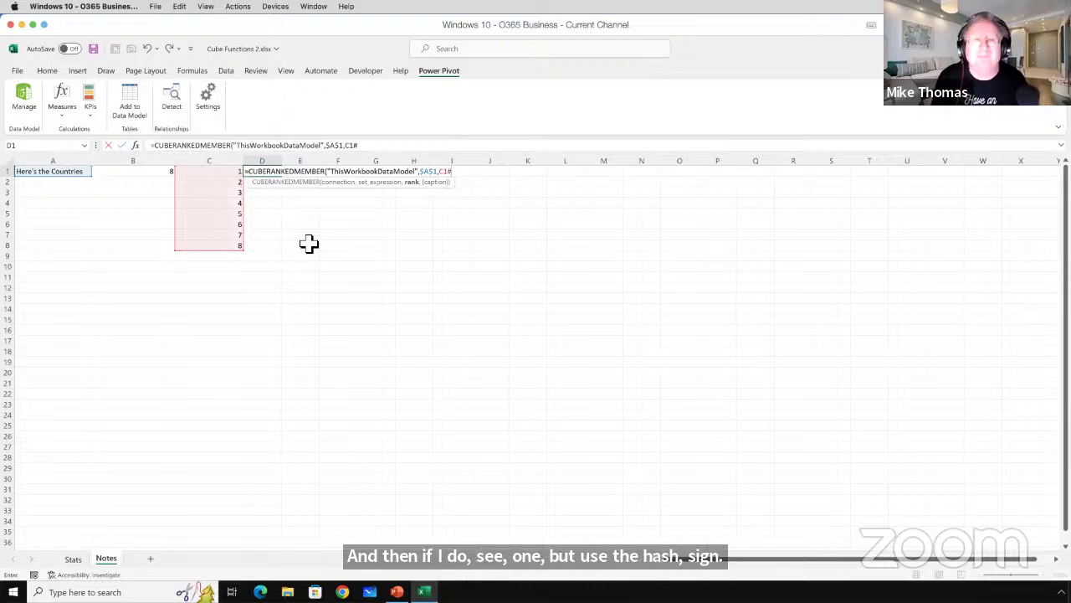
text())
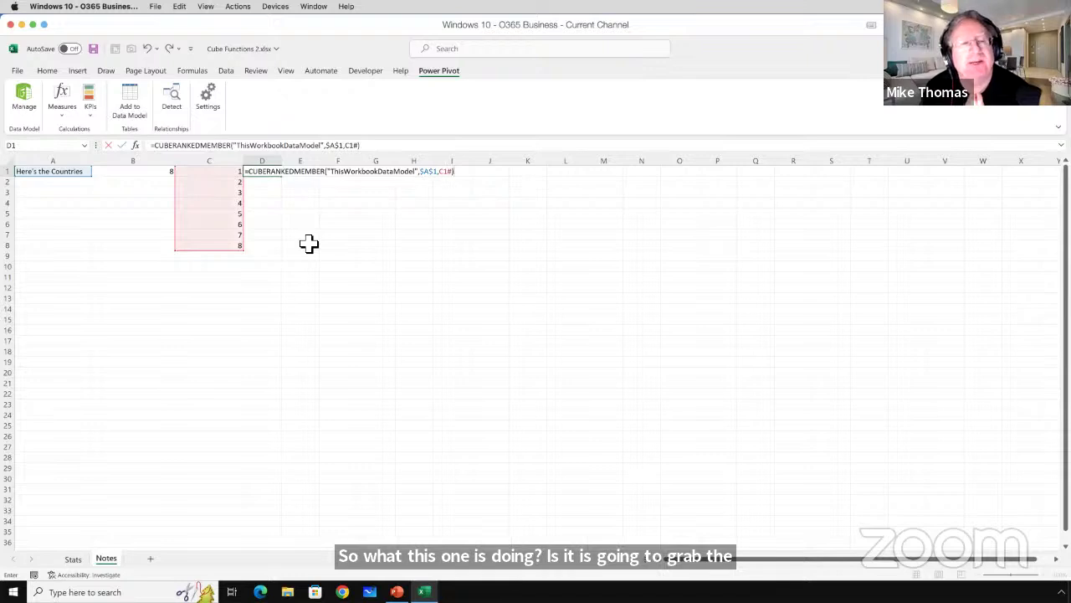
Commit D1's formula so China through USA spill down D1:D8, then check D3 and A1.
key(Return)
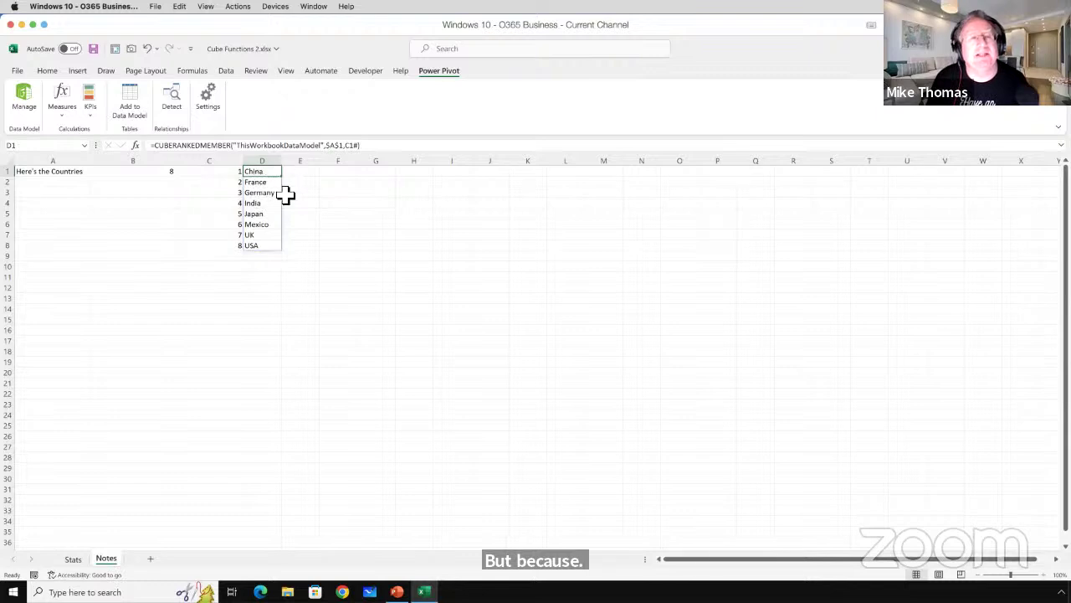
click(278, 194)
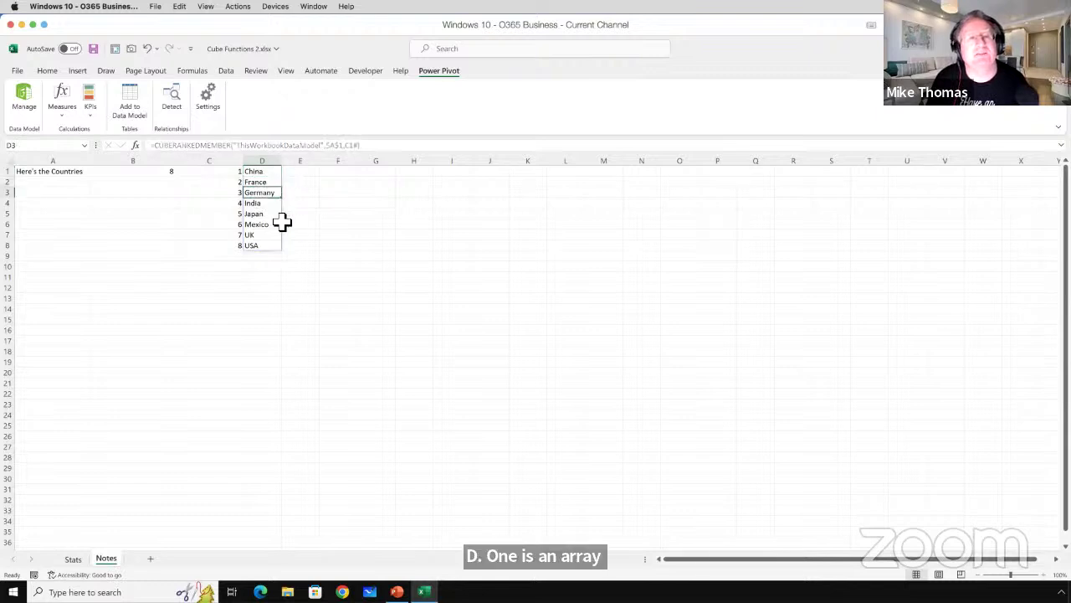
click(259, 172)
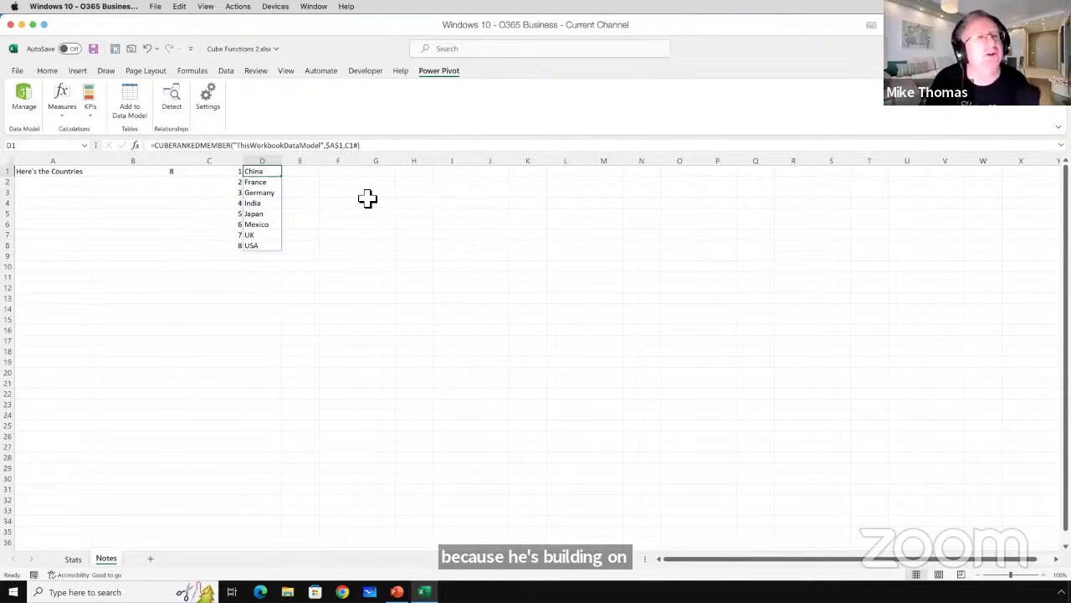
click(60, 172)
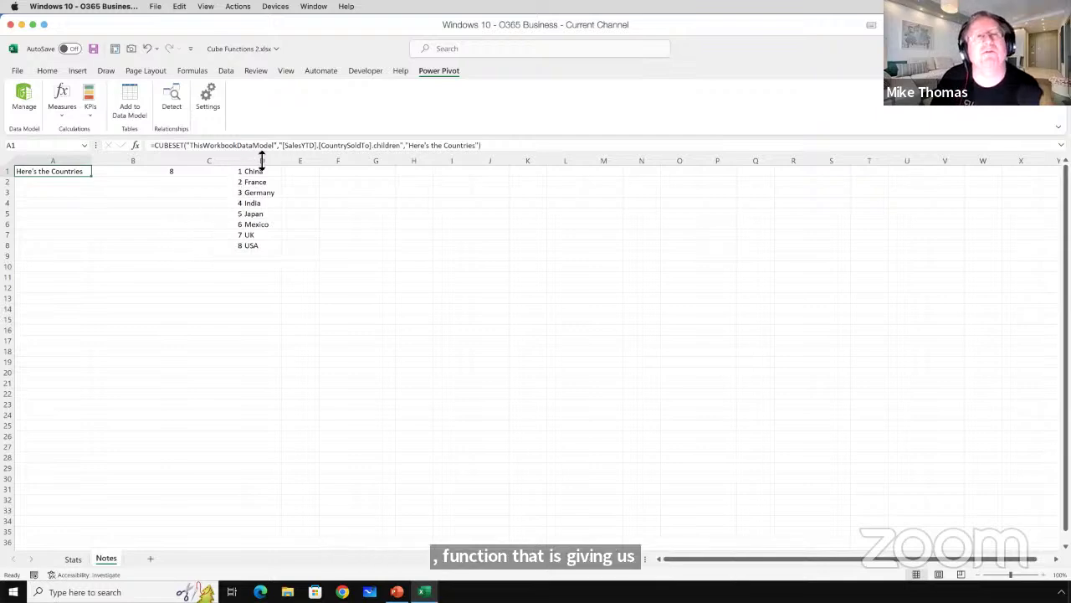
drag(285, 146, 482, 151)
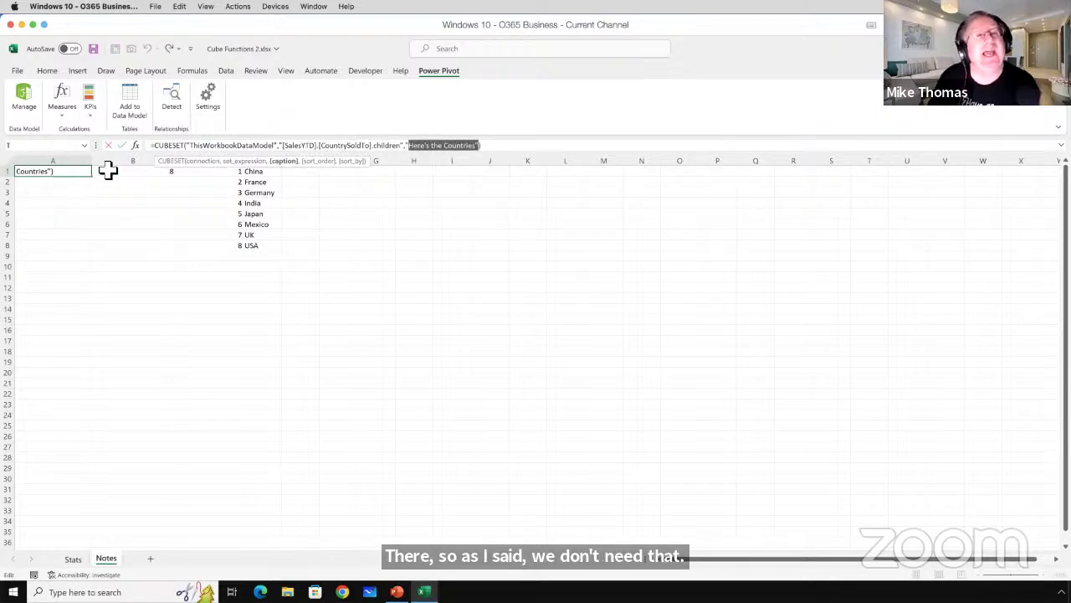
drag(288, 149, 407, 152)
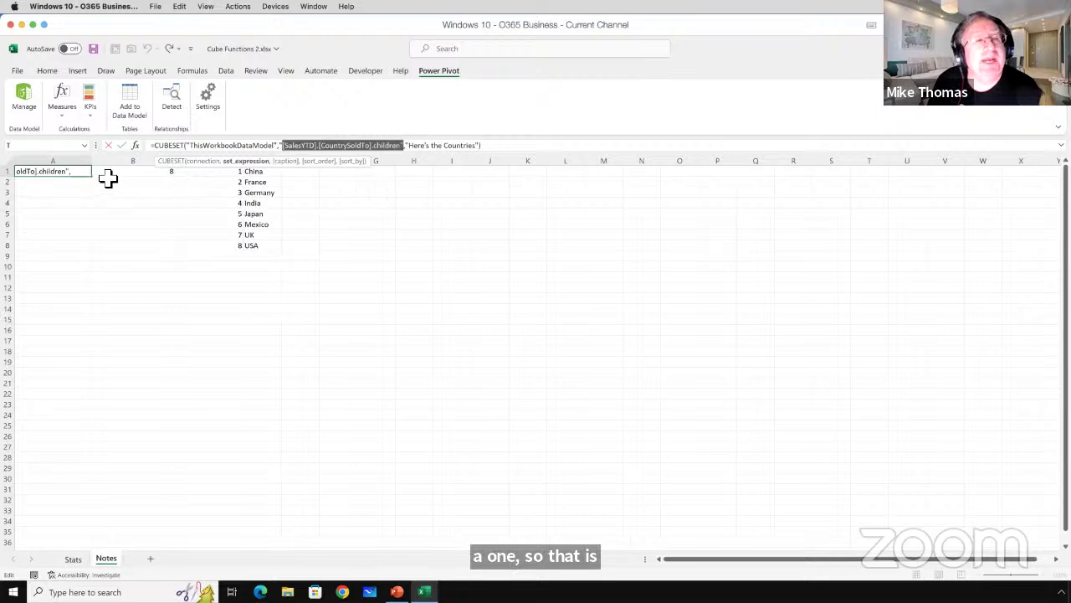
key(Escape)
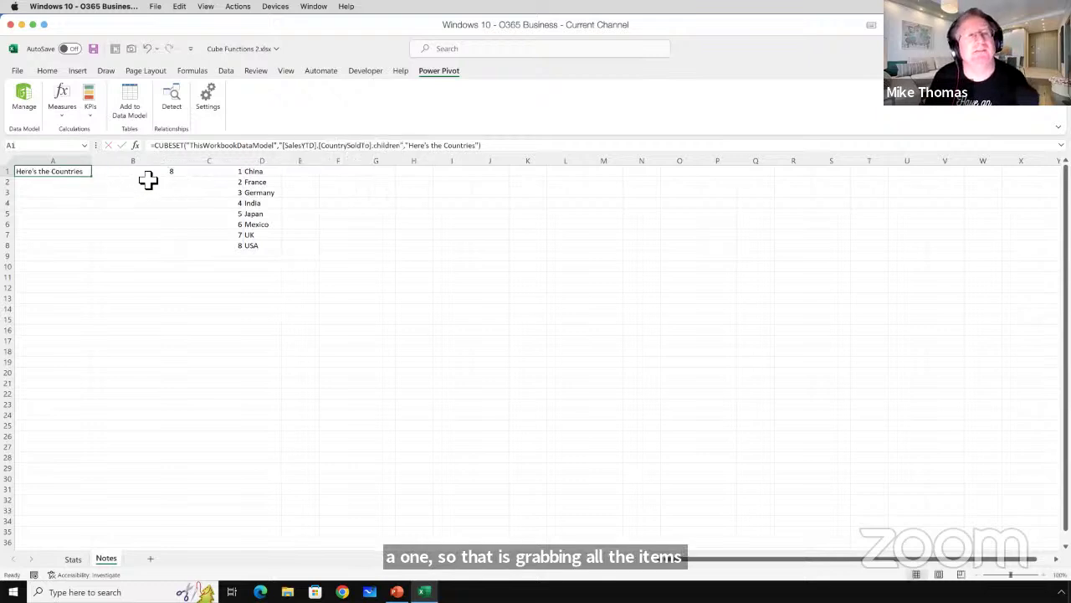
click(151, 172)
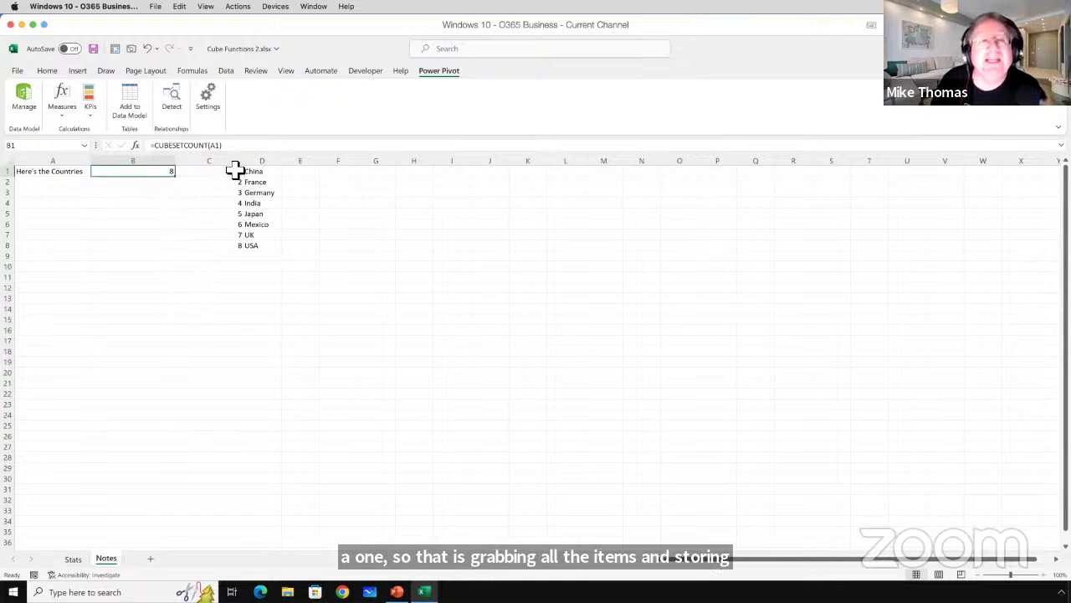
drag(230, 173, 230, 252)
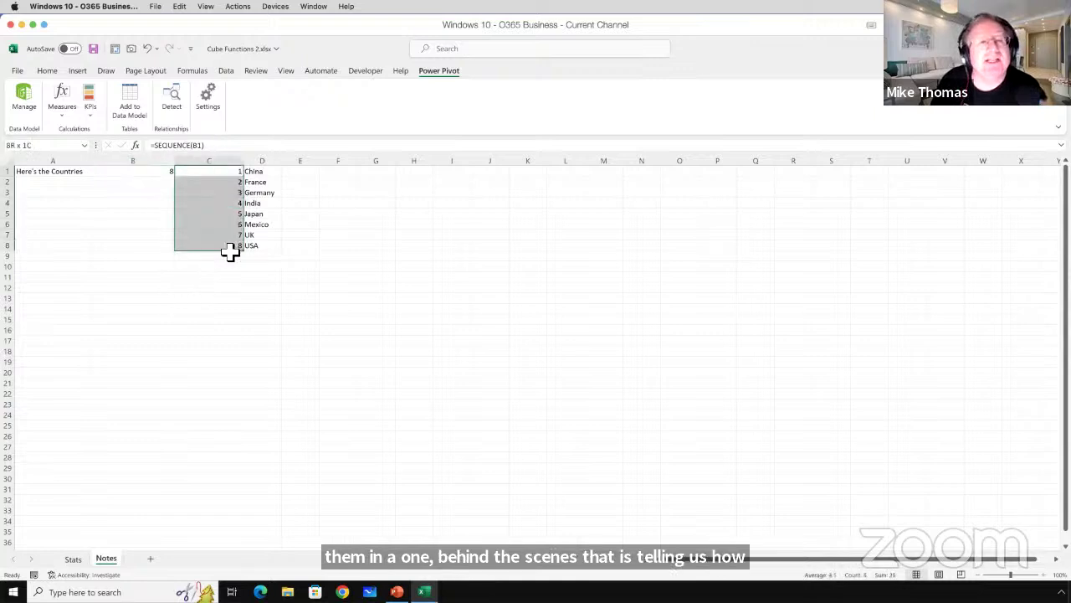
click(227, 173)
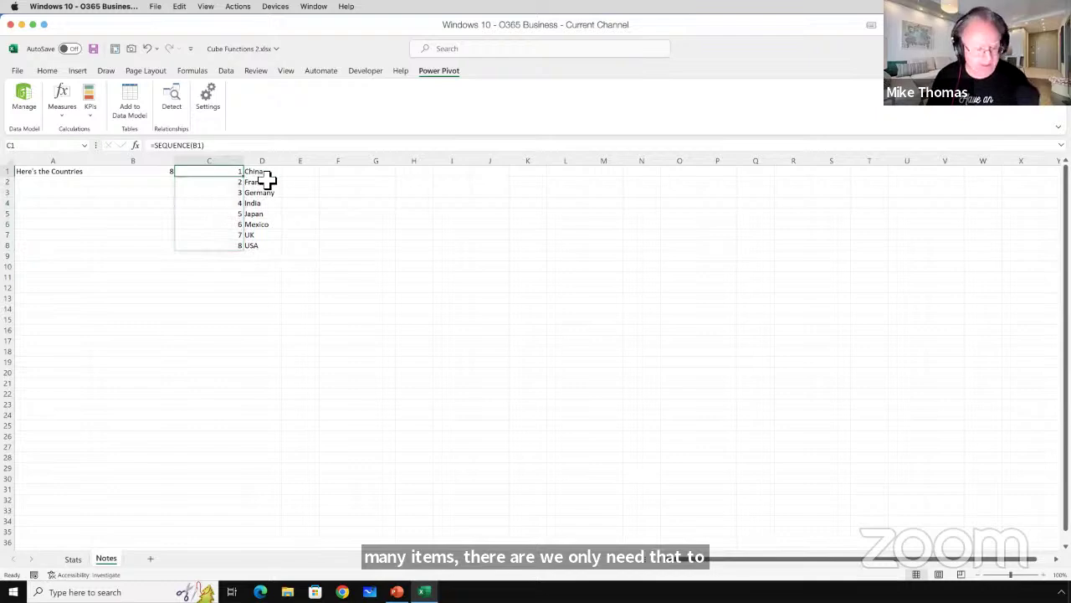
key(Down)
key(Down)
key(Down)
key(Down)
key(Down)
key(Down)
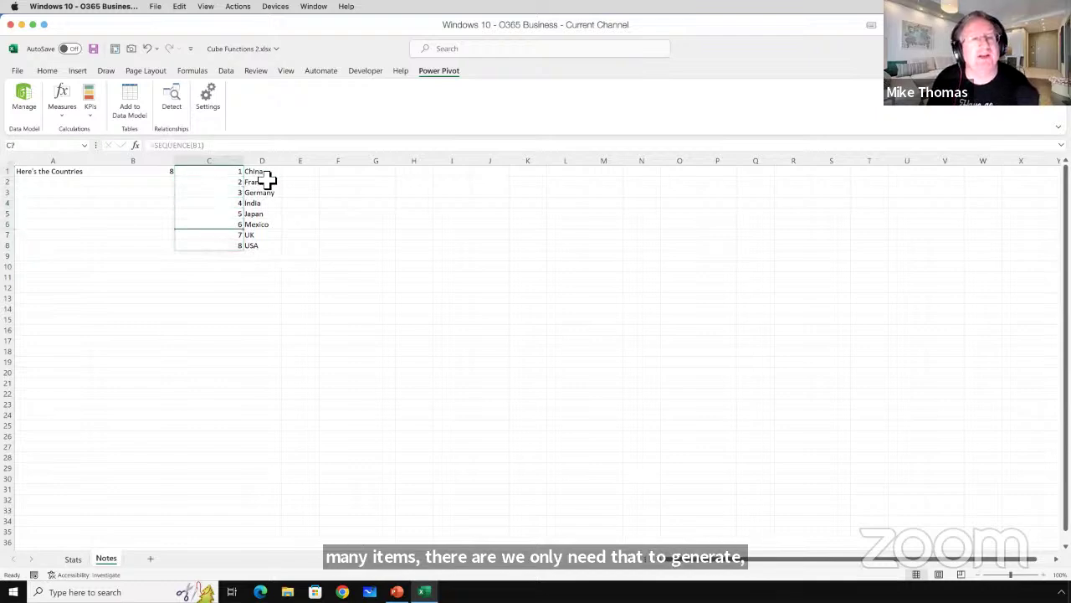
key(Down)
key(Down)
key(Up)
key(Up)
key(Up)
key(Up)
key(Up)
key(Up)
key(Up)
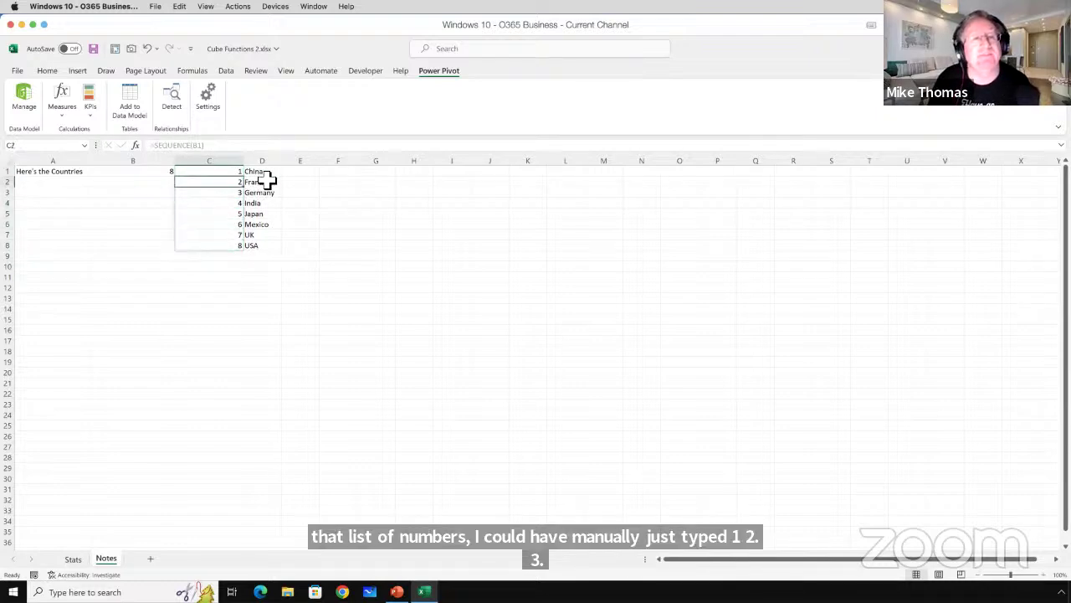
key(Up)
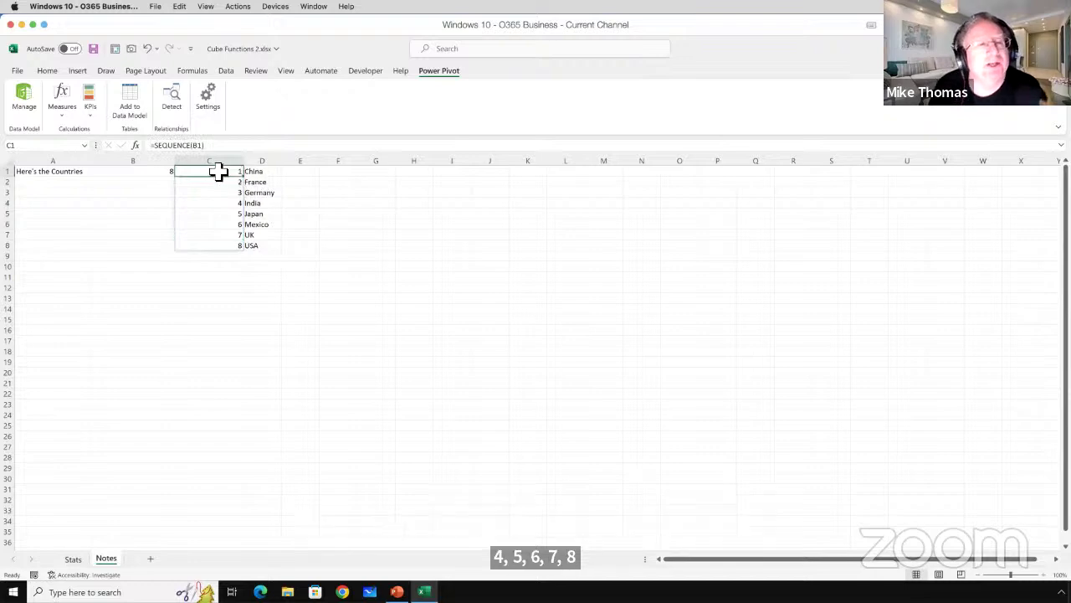
click(162, 172)
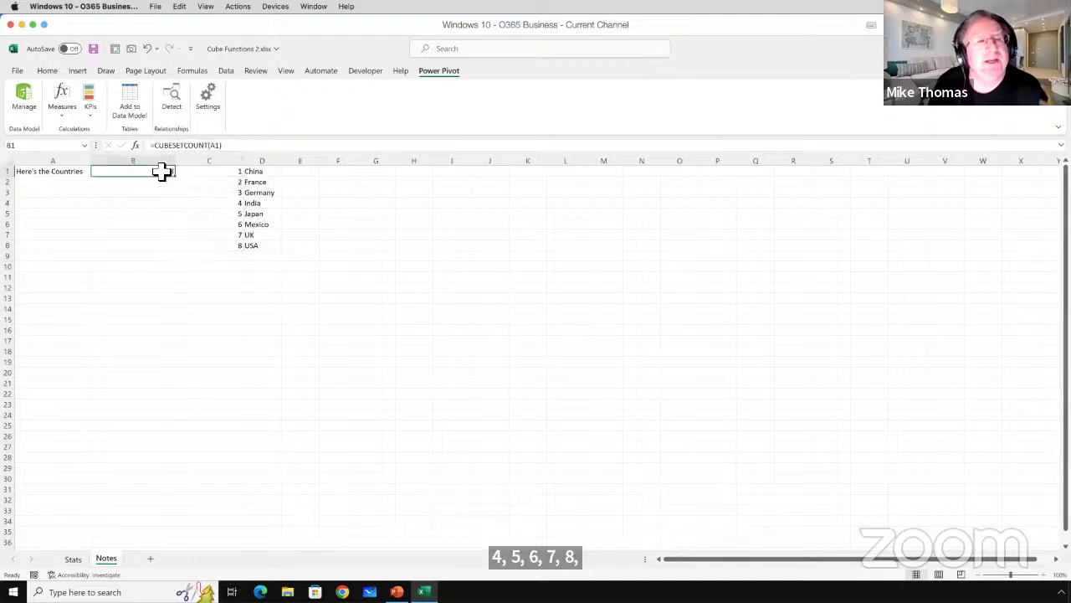
double_click(209, 173)
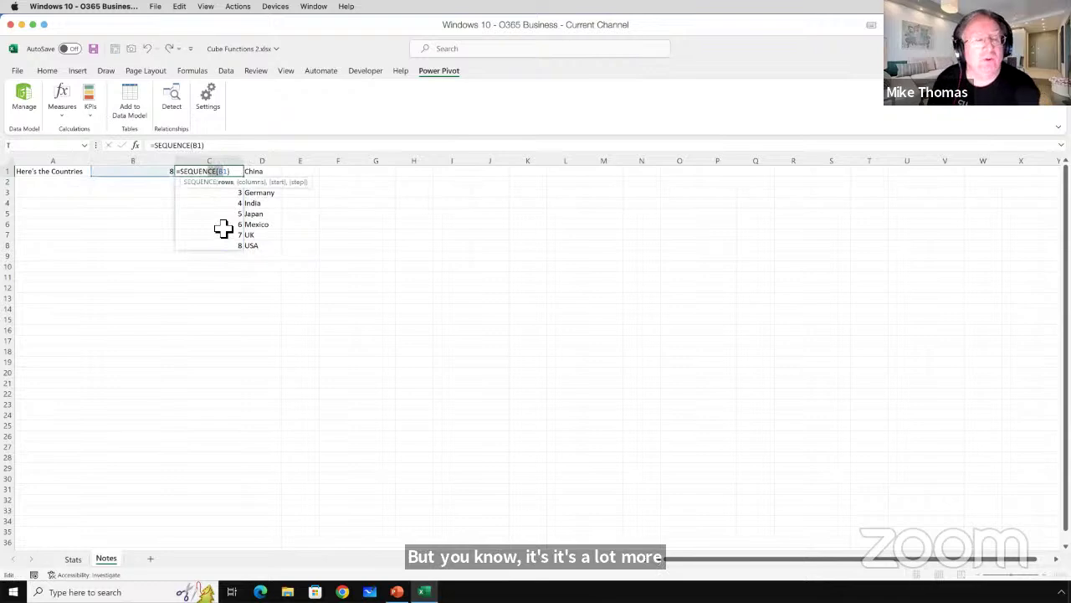
key(Escape)
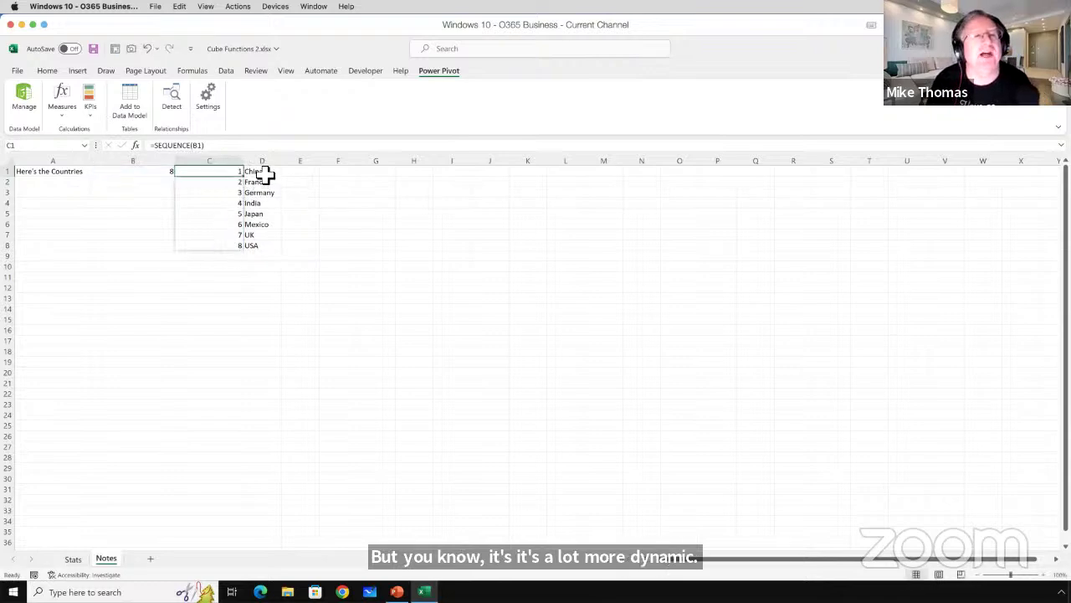
click(264, 173)
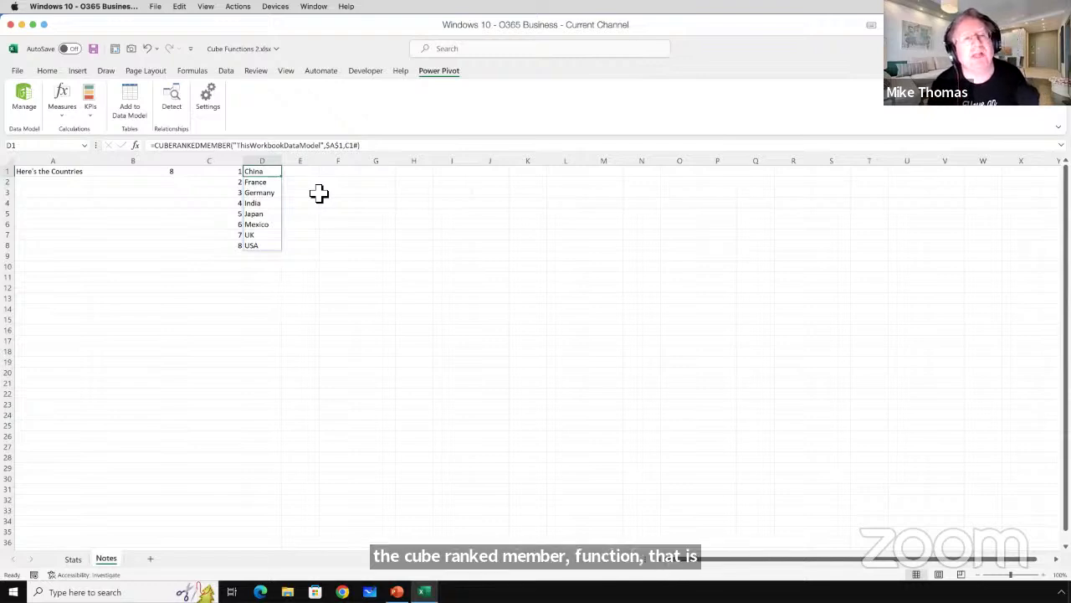
click(77, 173)
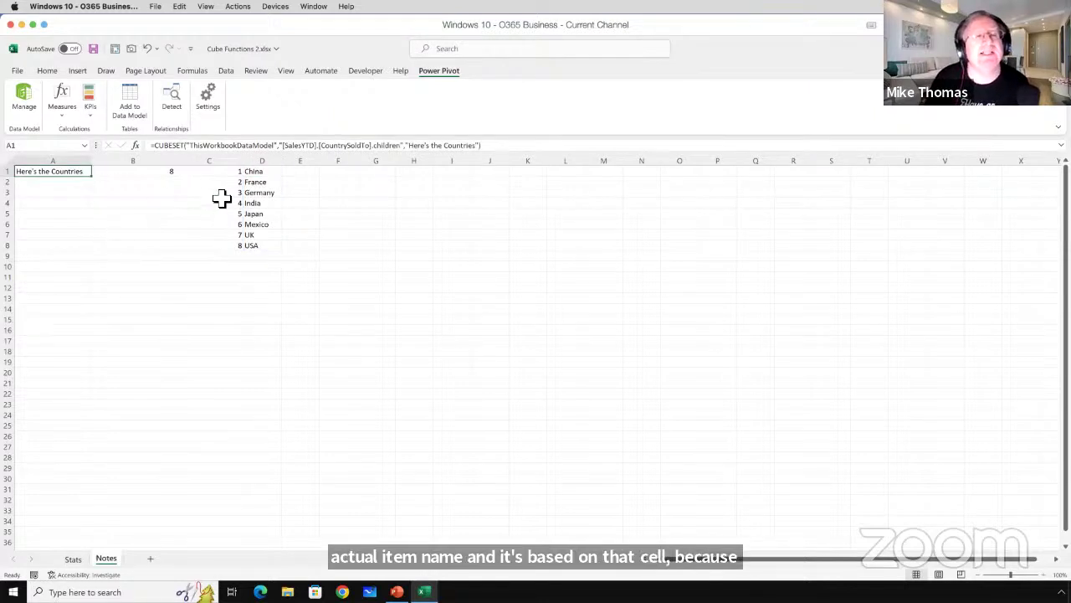
click(224, 172)
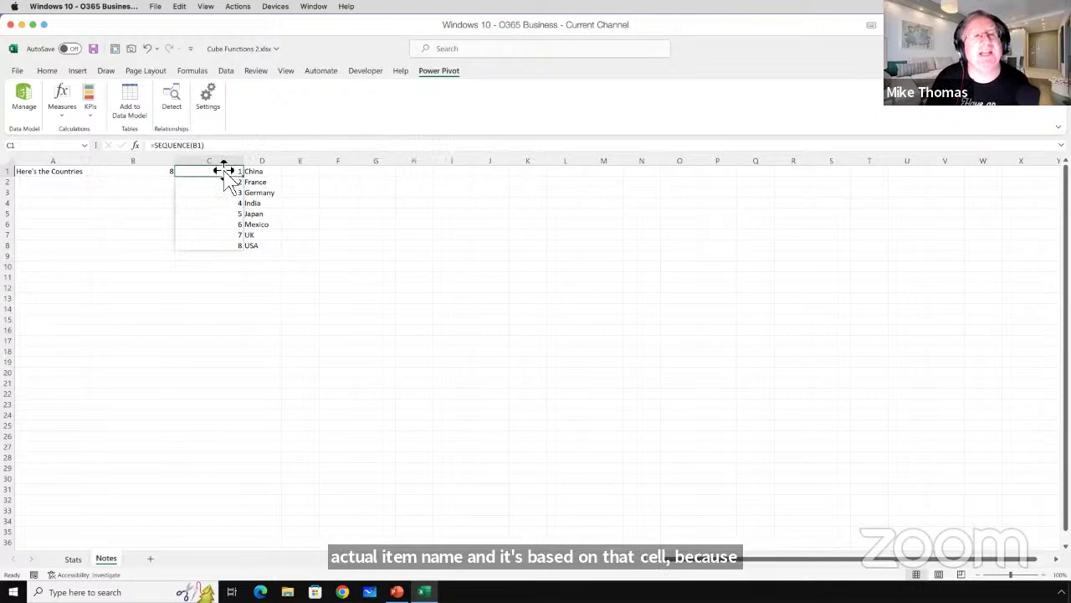
click(275, 183)
key(Down)
key(Down)
key(Down)
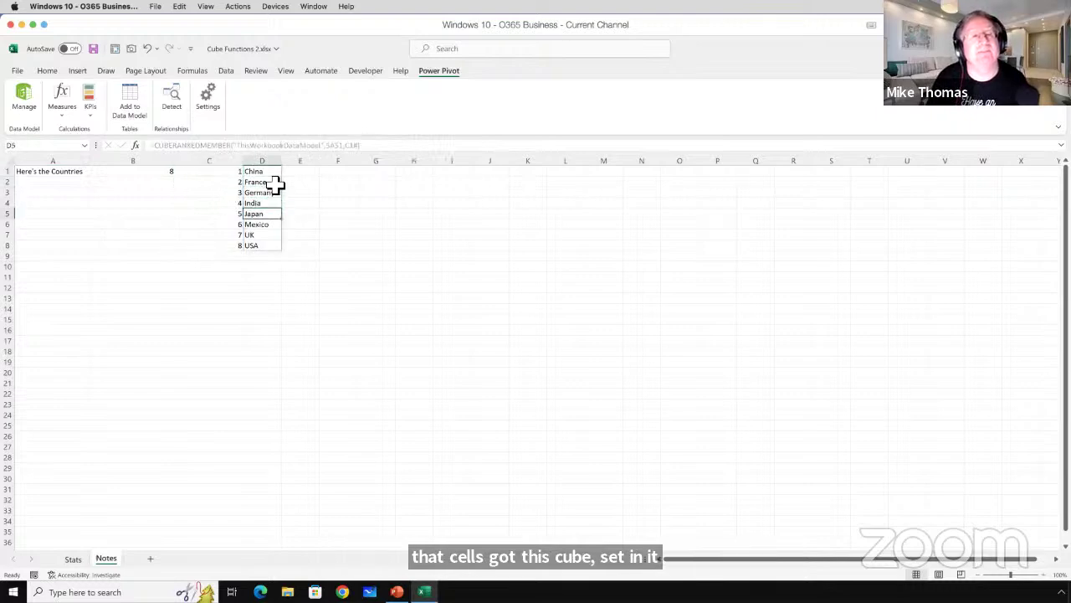
key(Up)
key(Up)
key(Up)
key(Up)
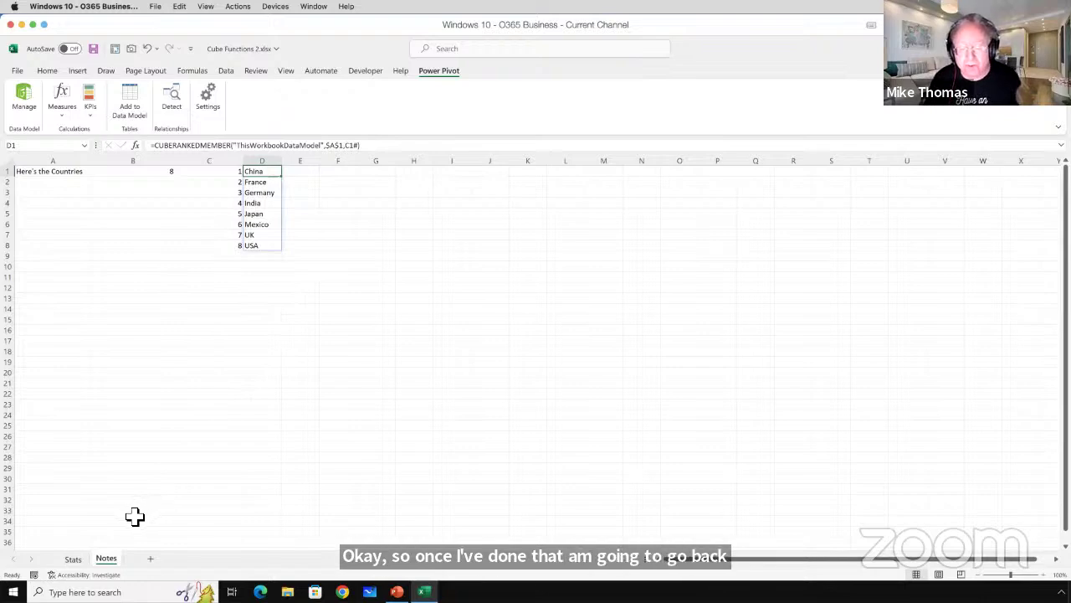
click(134, 513)
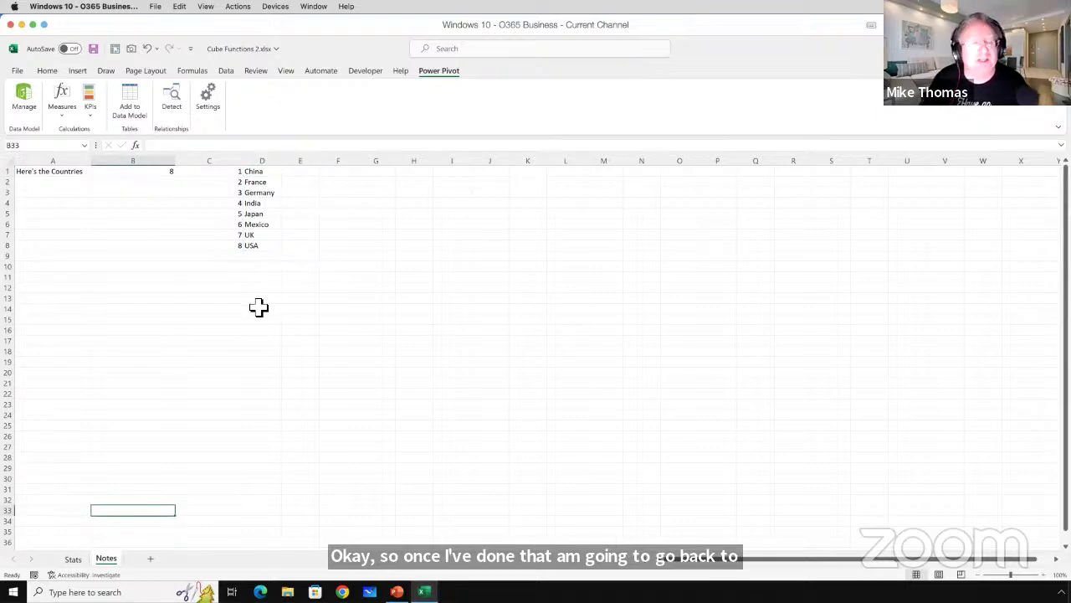
click(264, 170)
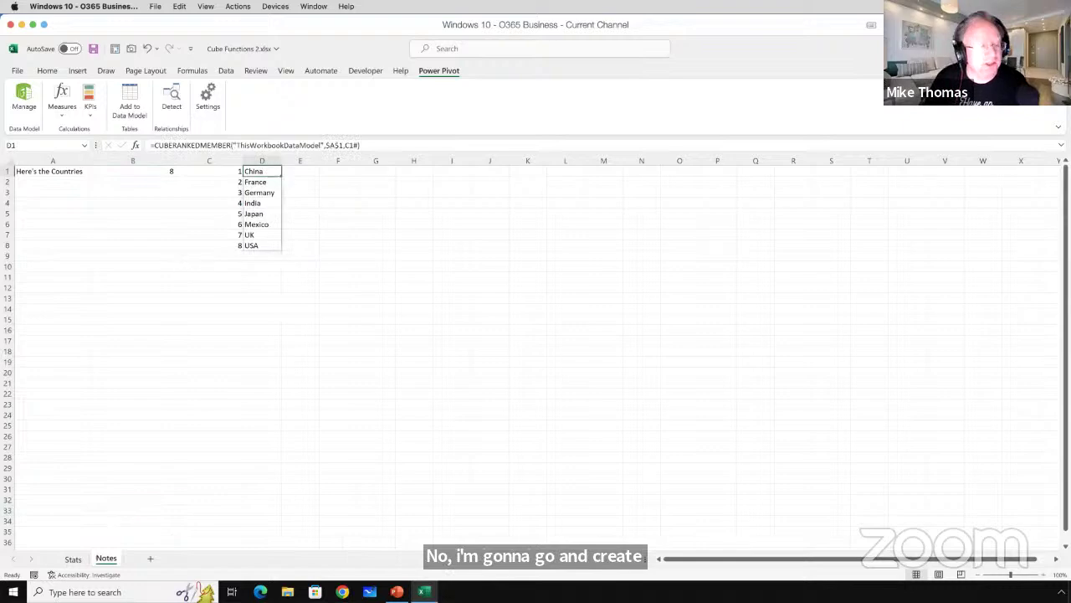
Give Stats cell B4 a List data validation with source =Notes!$D$1#.
click(79, 559)
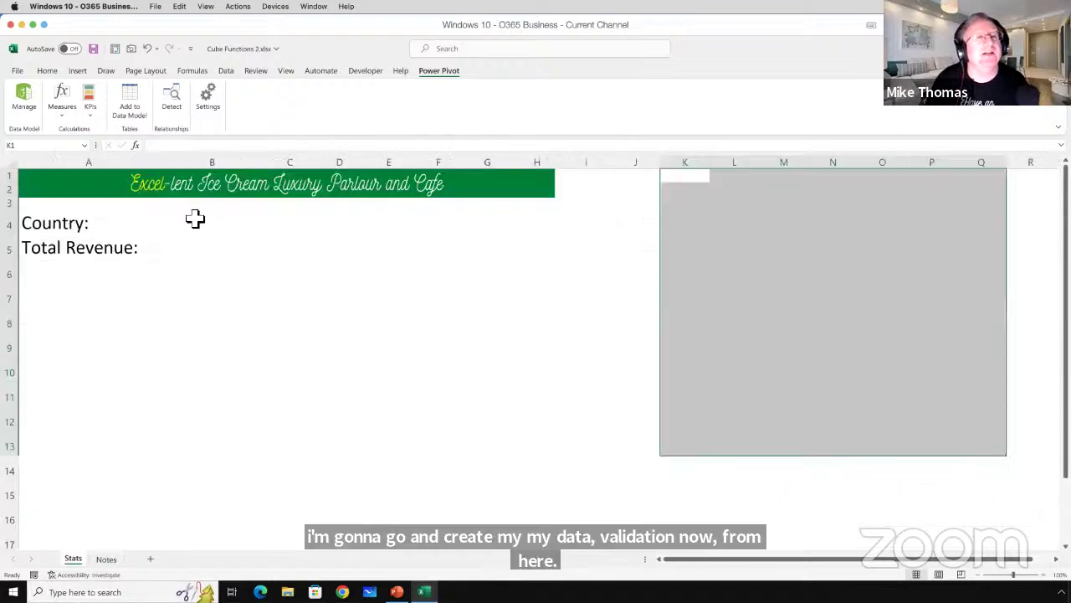
click(201, 222)
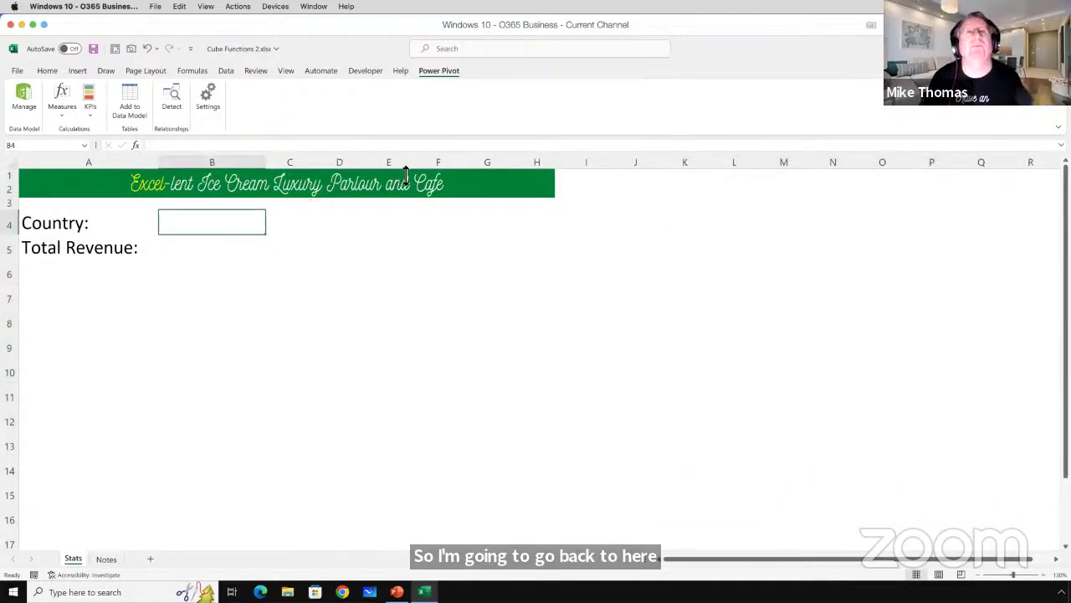
click(228, 72)
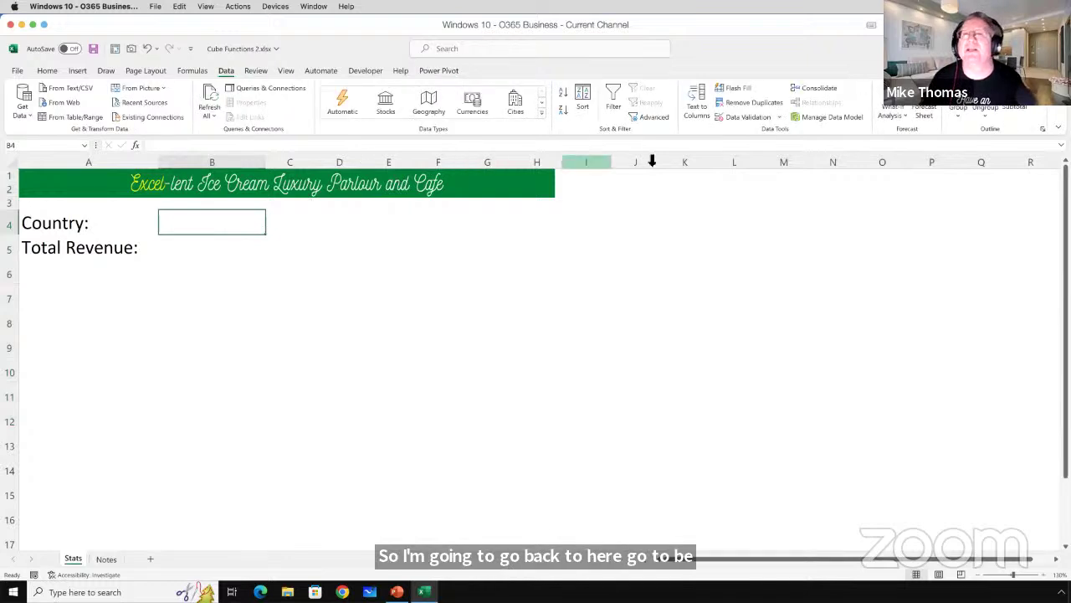
click(736, 119)
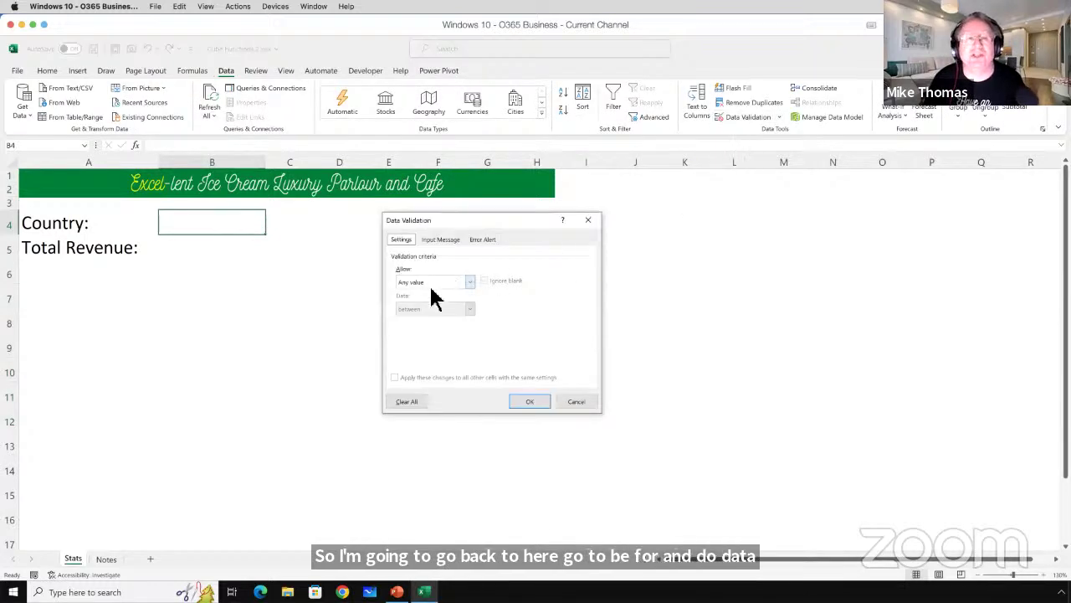
click(469, 283)
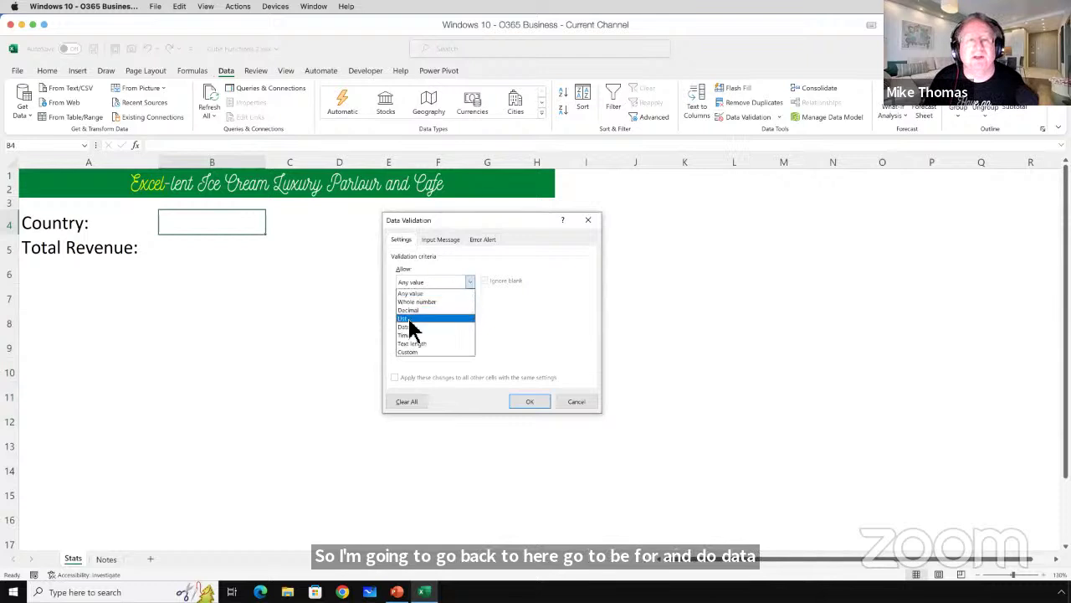
click(409, 319)
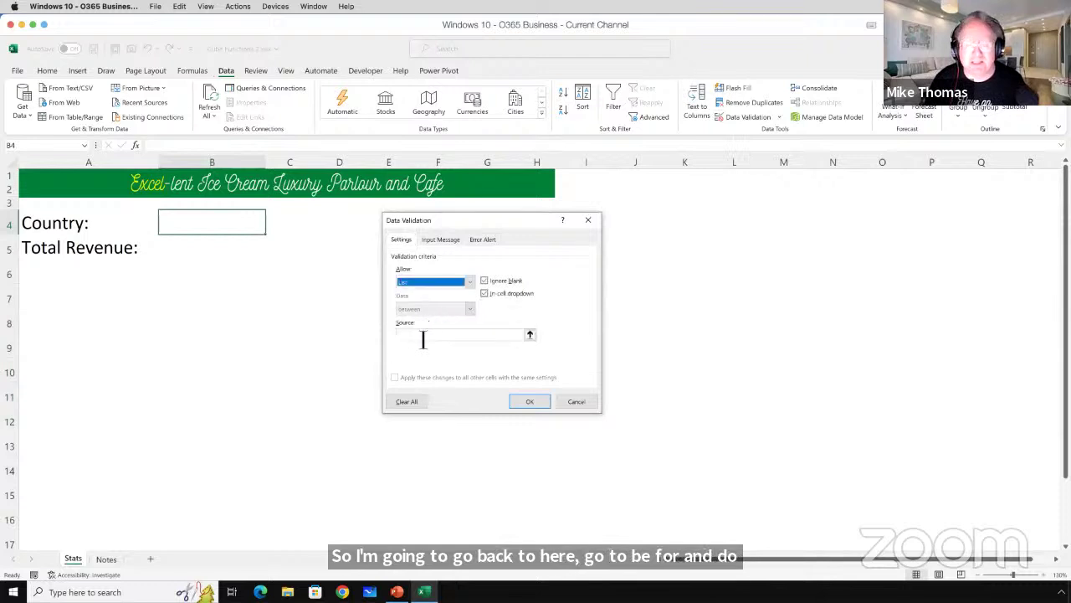
click(422, 335)
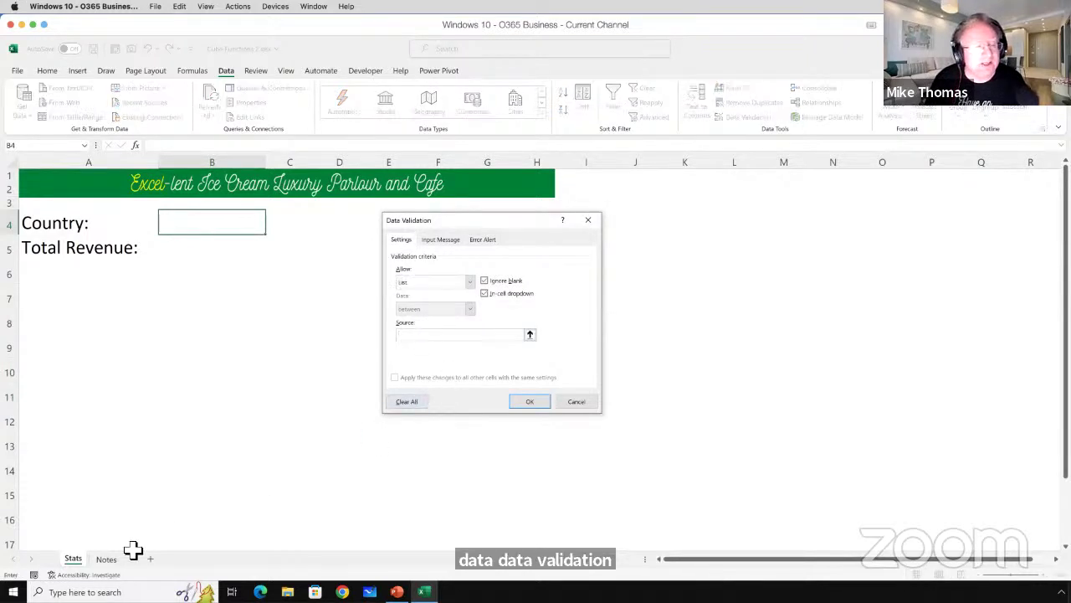
click(107, 561)
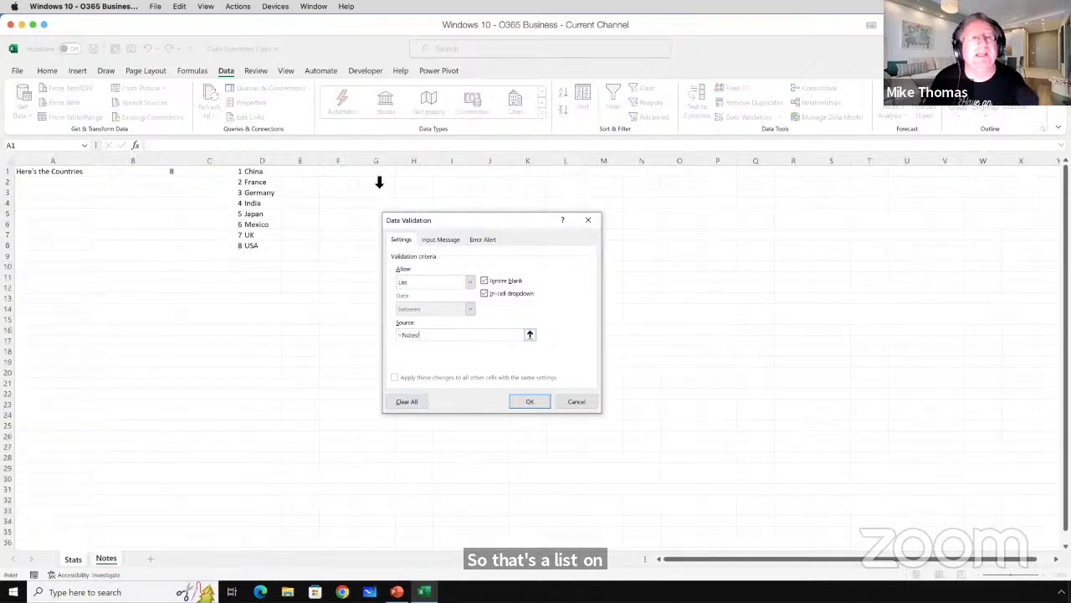
click(269, 172)
text(#)
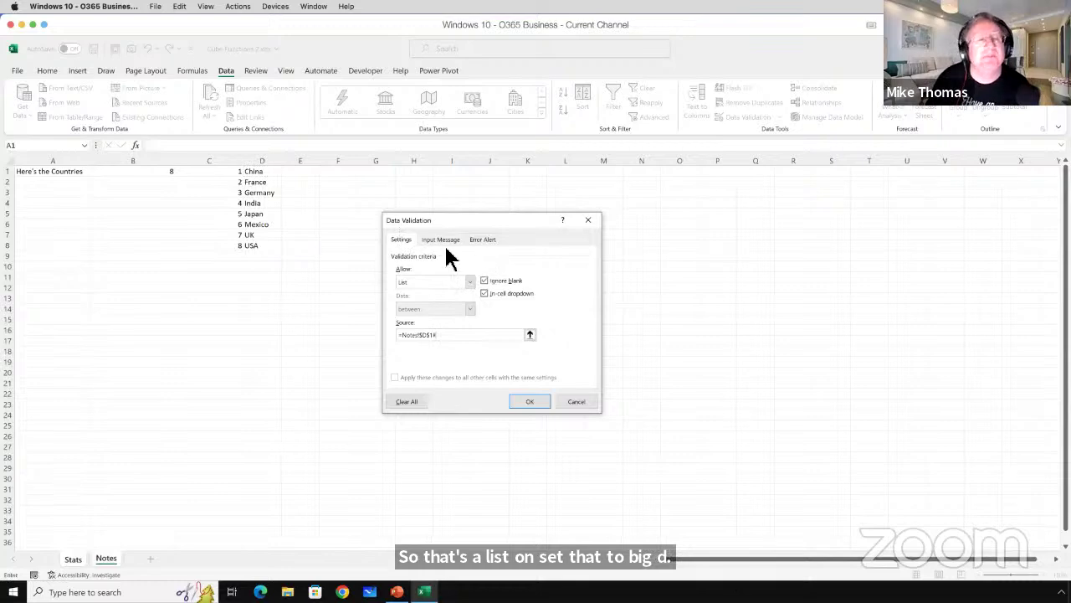
click(527, 401)
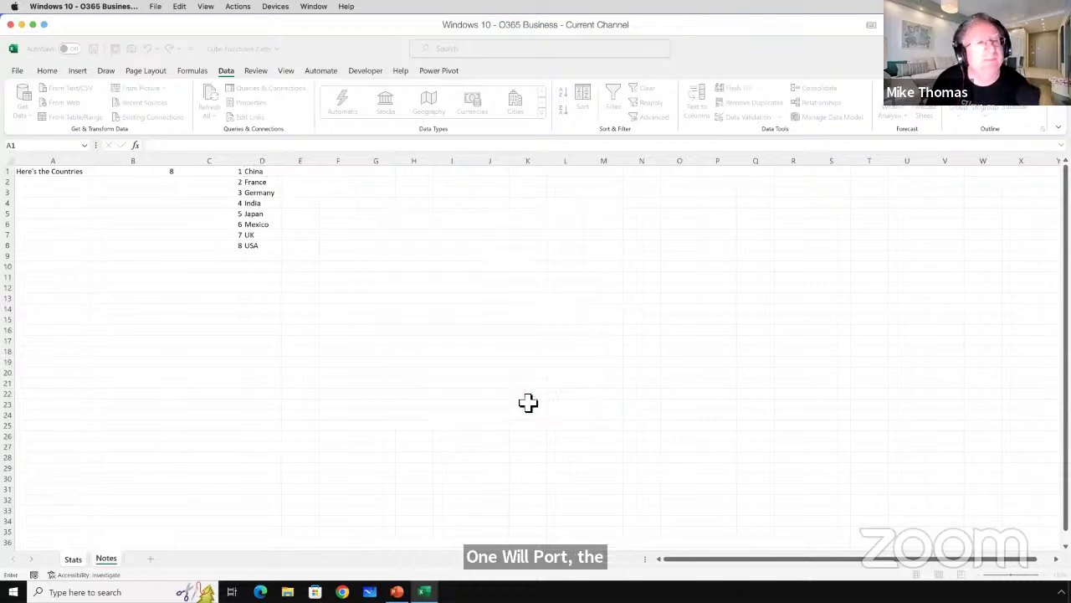
key(ctrl+Page_Up)
Try China and Germany in B4's dropdown, settling on Japan.
click(270, 234)
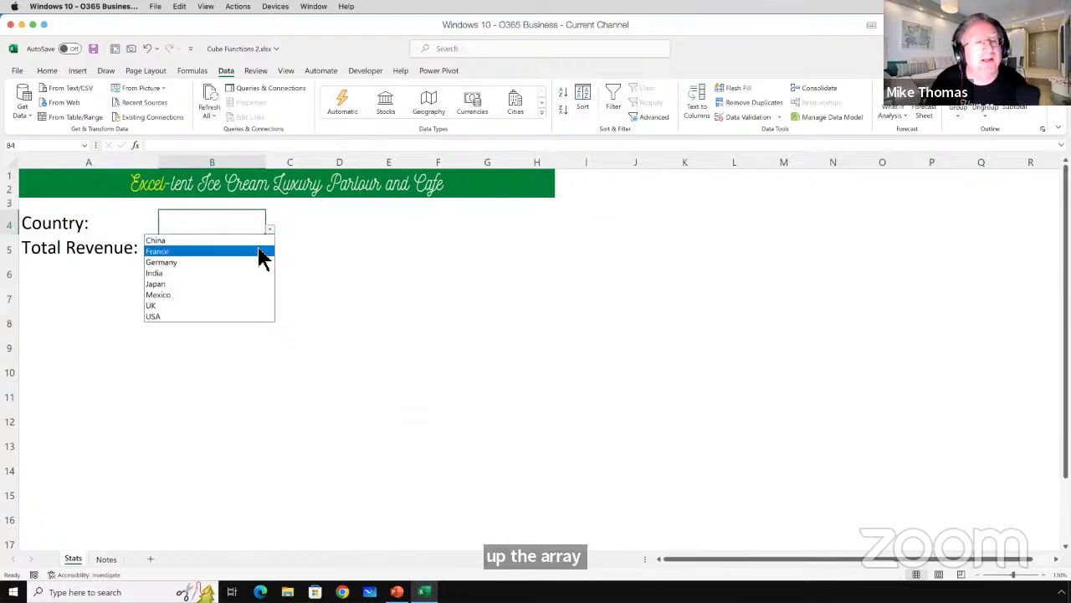
click(257, 242)
click(271, 232)
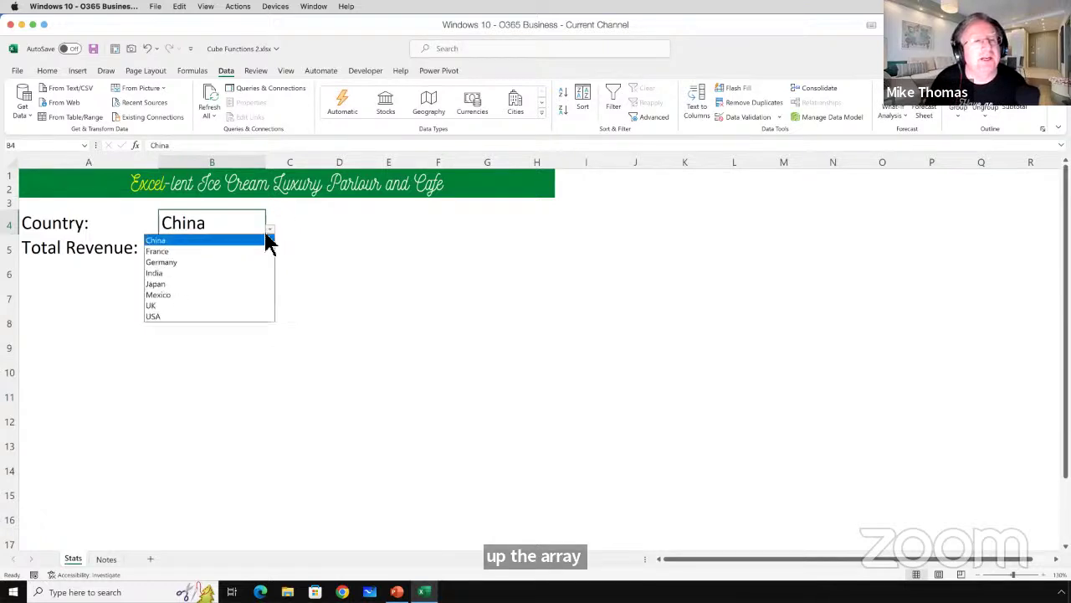
click(219, 263)
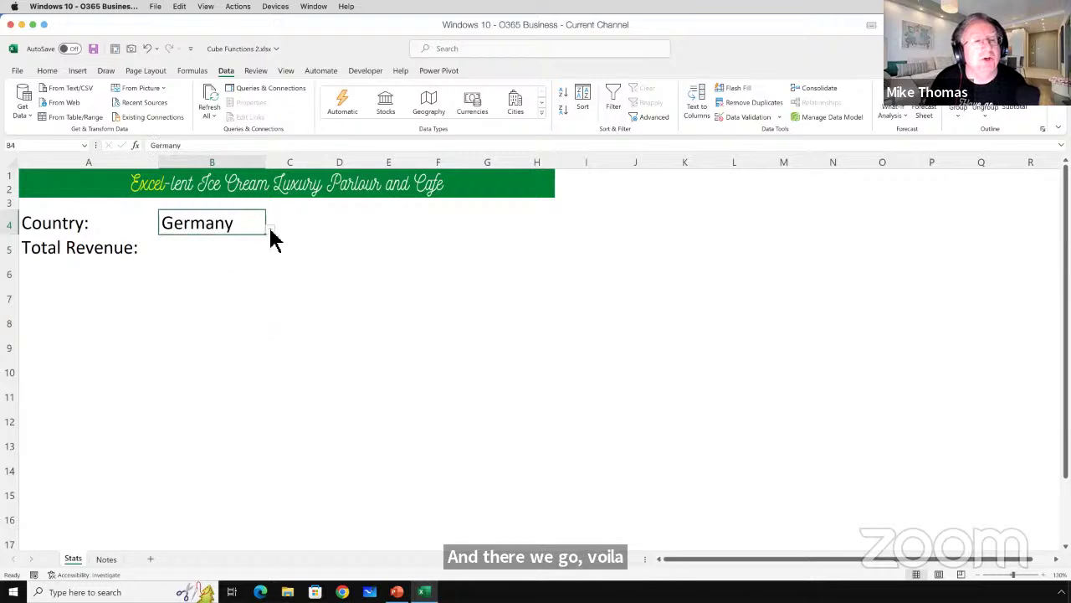
click(270, 233)
click(174, 285)
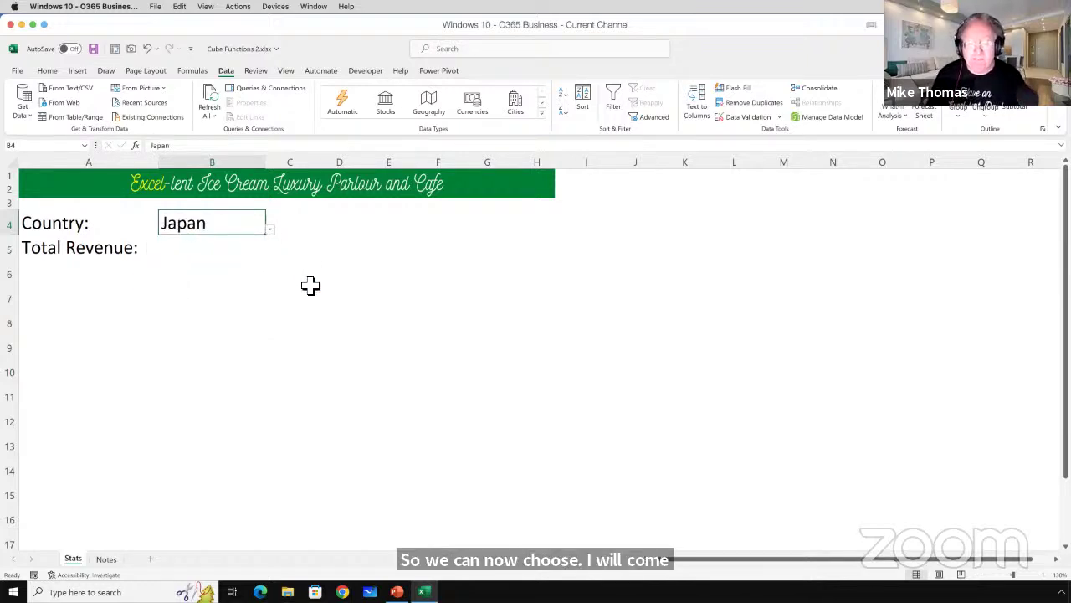
click(186, 250)
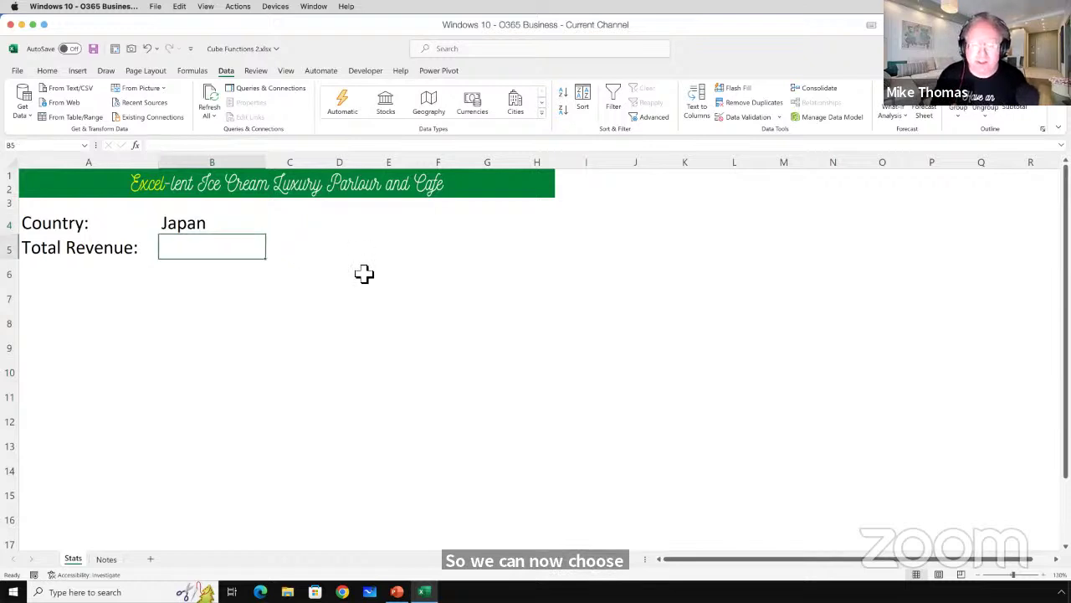
Start a CUBEVALUE("ThisWorkbookDataModel","[Measures]. formula in B5, then cancel it.
text(=cub)
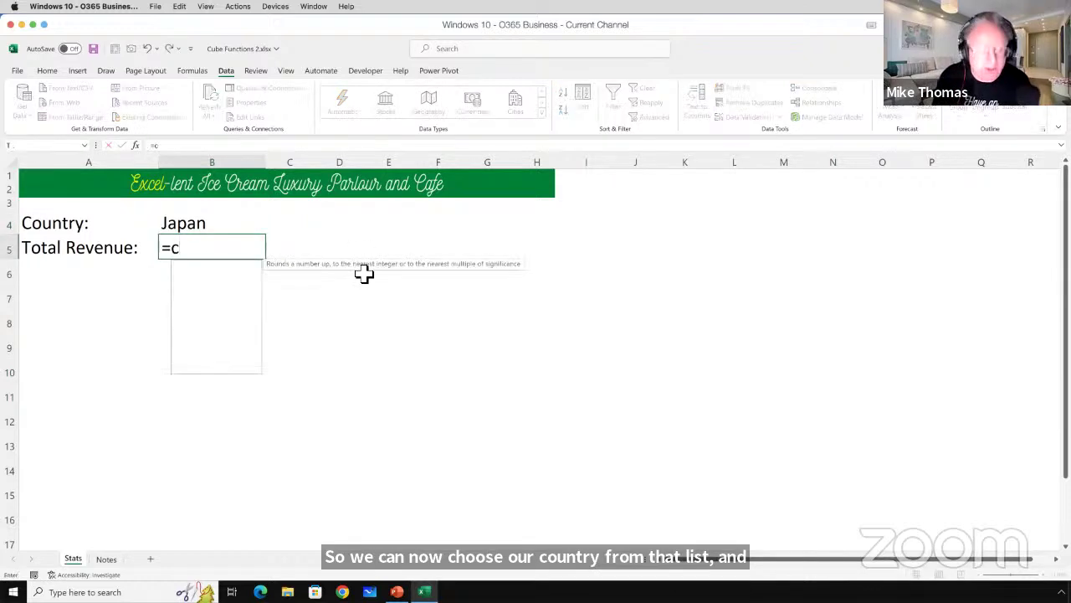
key(Down)
key(Down)
key(Down)
key(Down)
key(Down)
key(Down)
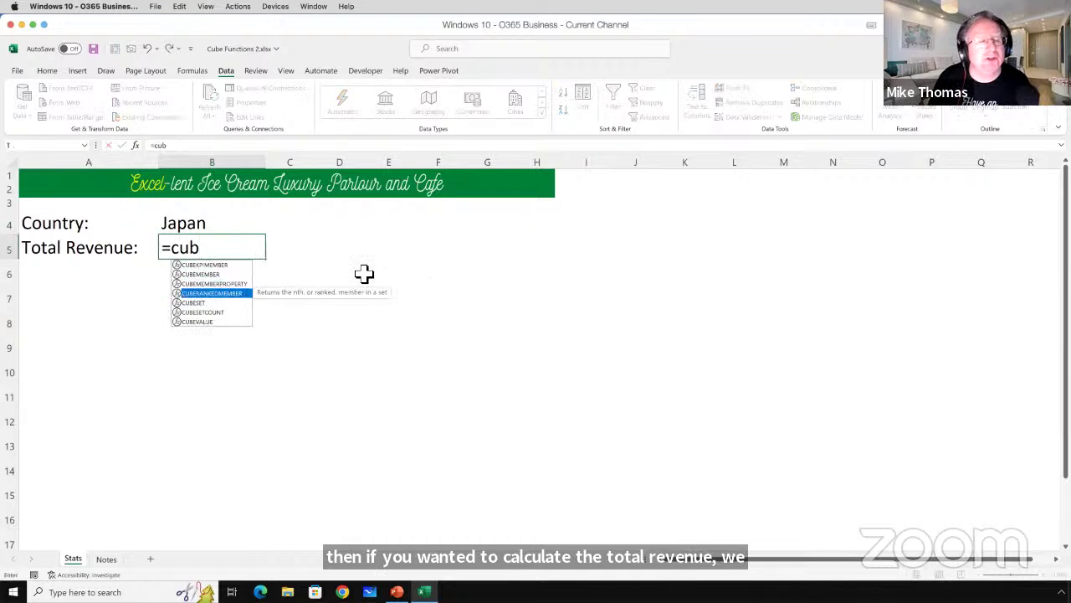
key(Tab)
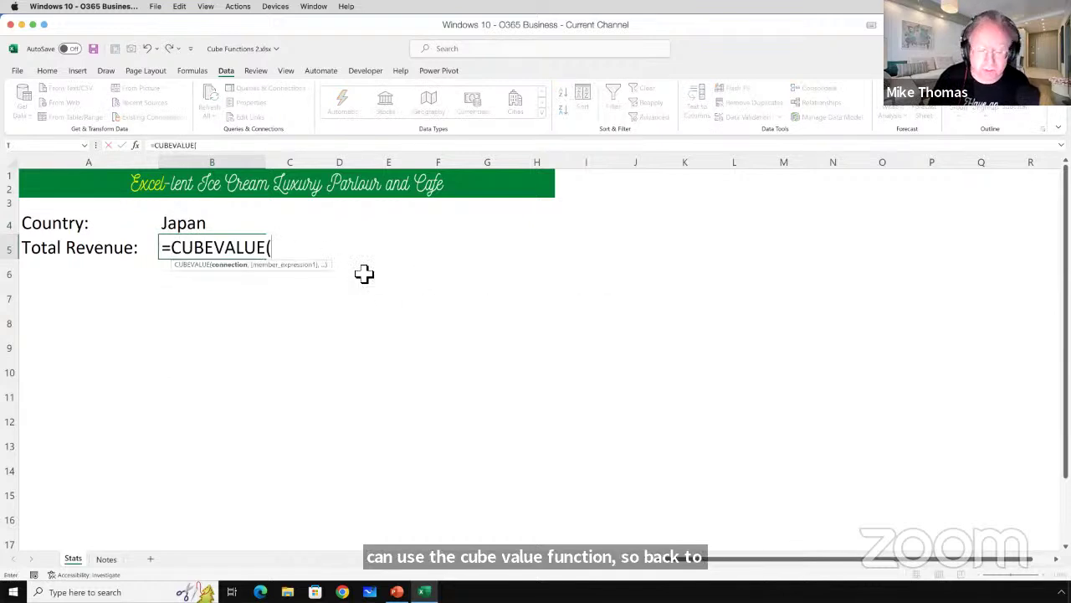
text(")
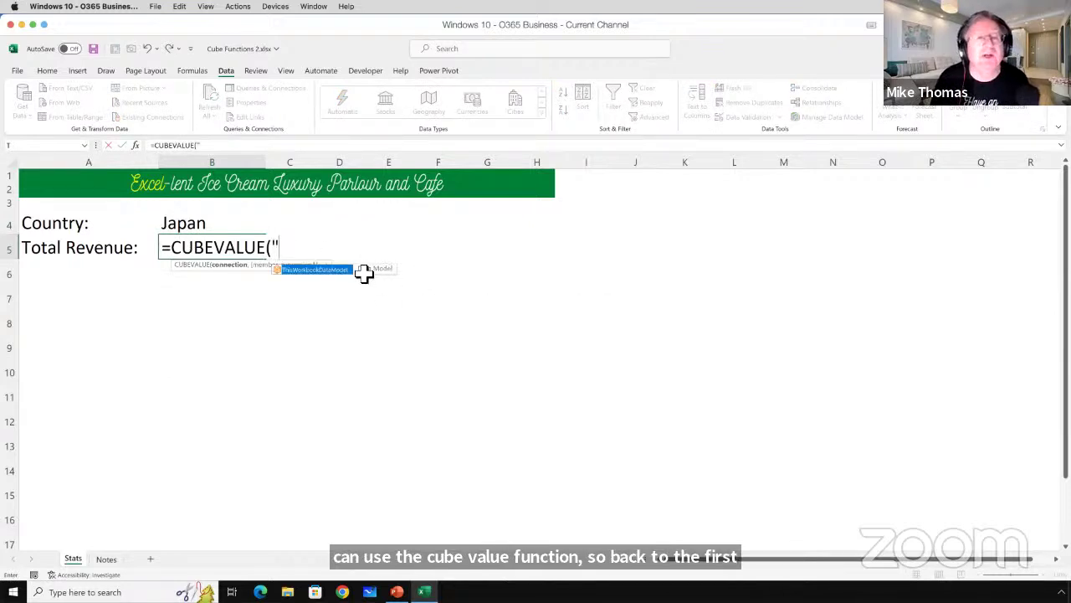
key(Tab)
text(")
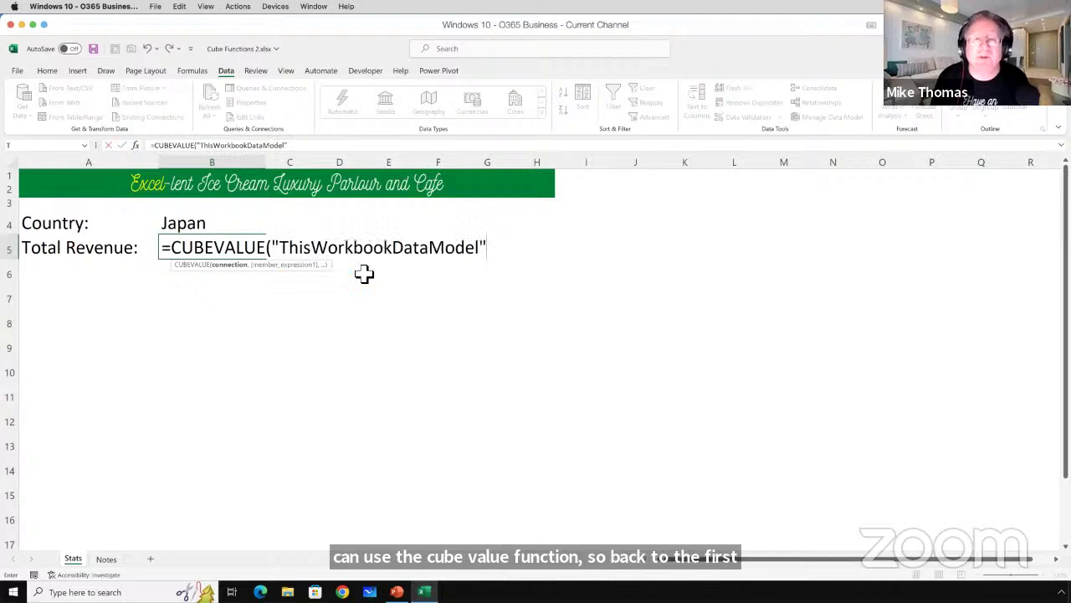
text(,)
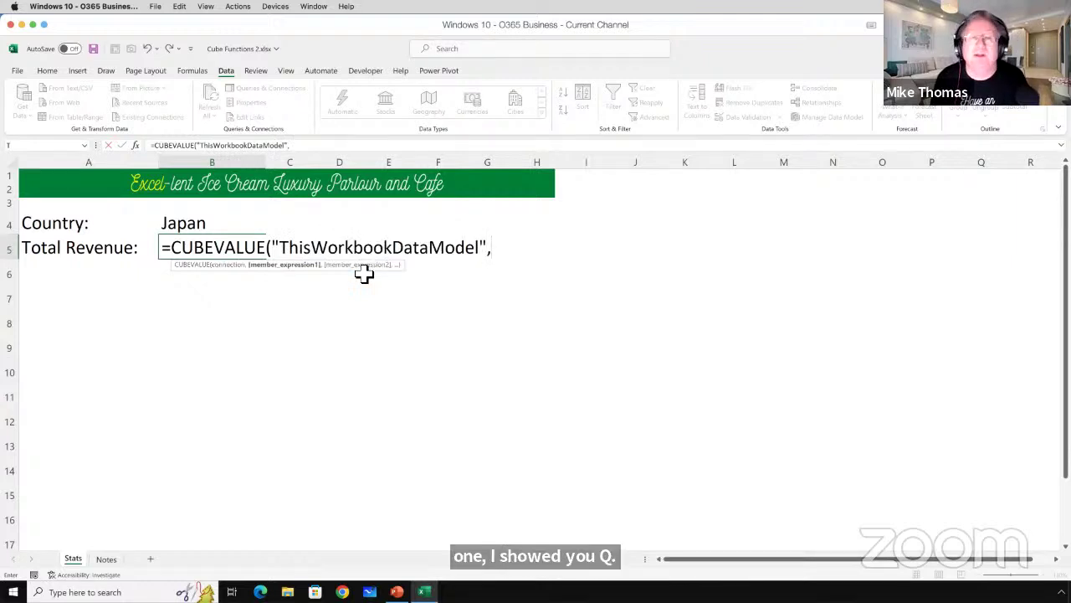
text("[Measures])
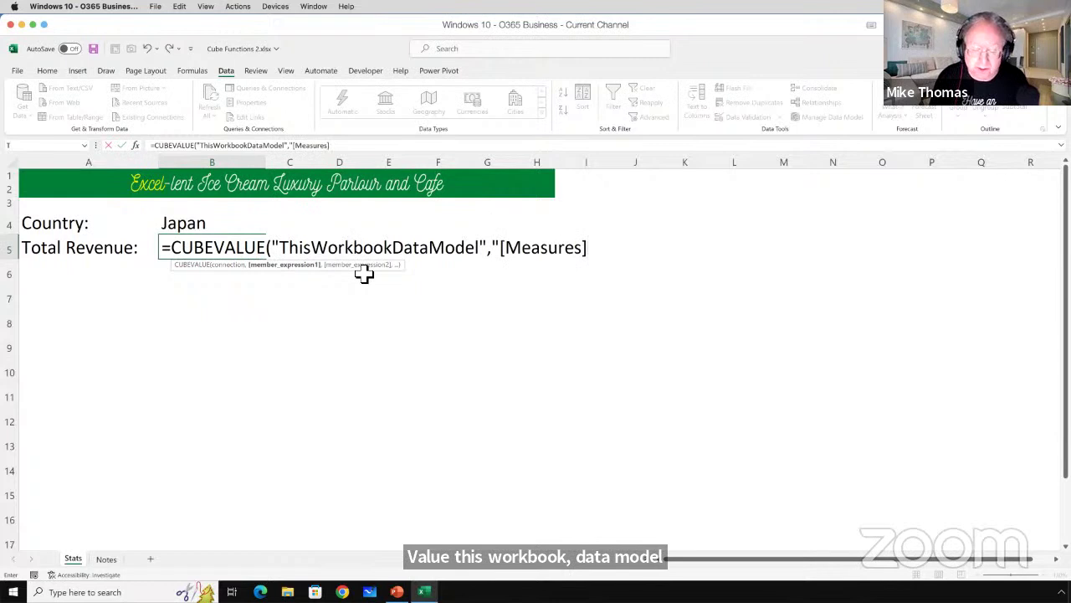
text(.)
key(Down)
key(Down)
key(Down)
key(Down)
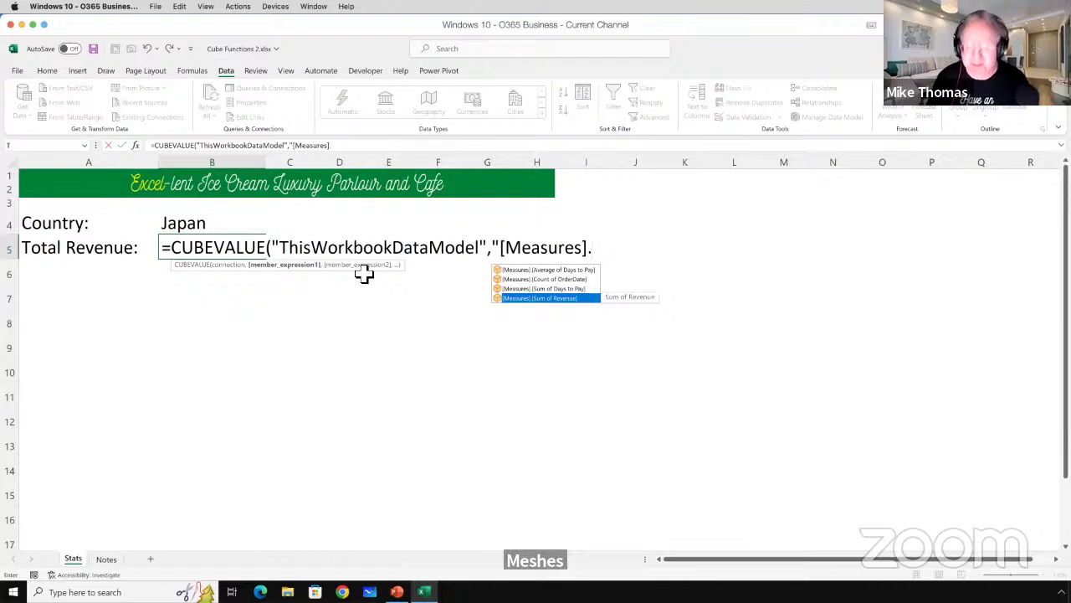
key(Escape)
key(Escape)
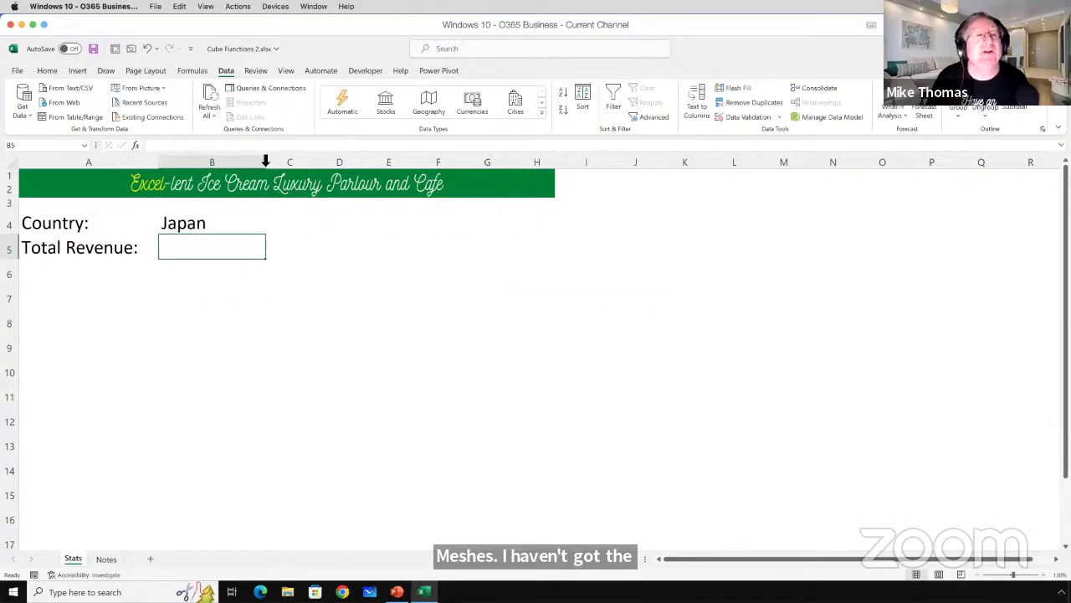
Create a Power Pivot measure named Total Revenue with formula =Sum(SalesYTD[Revenue]).
click(432, 72)
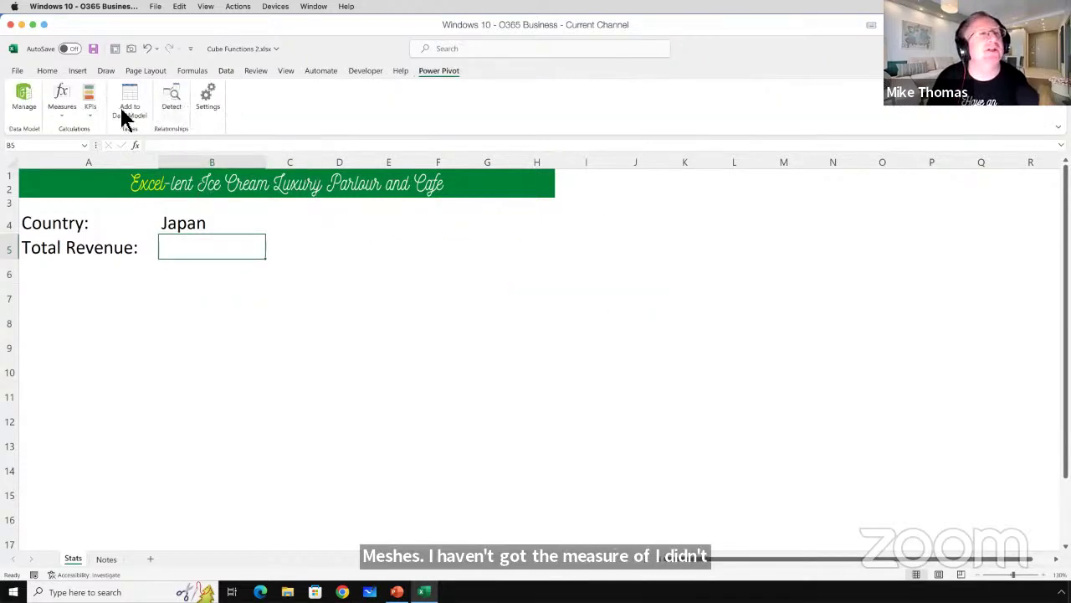
click(67, 118)
click(77, 134)
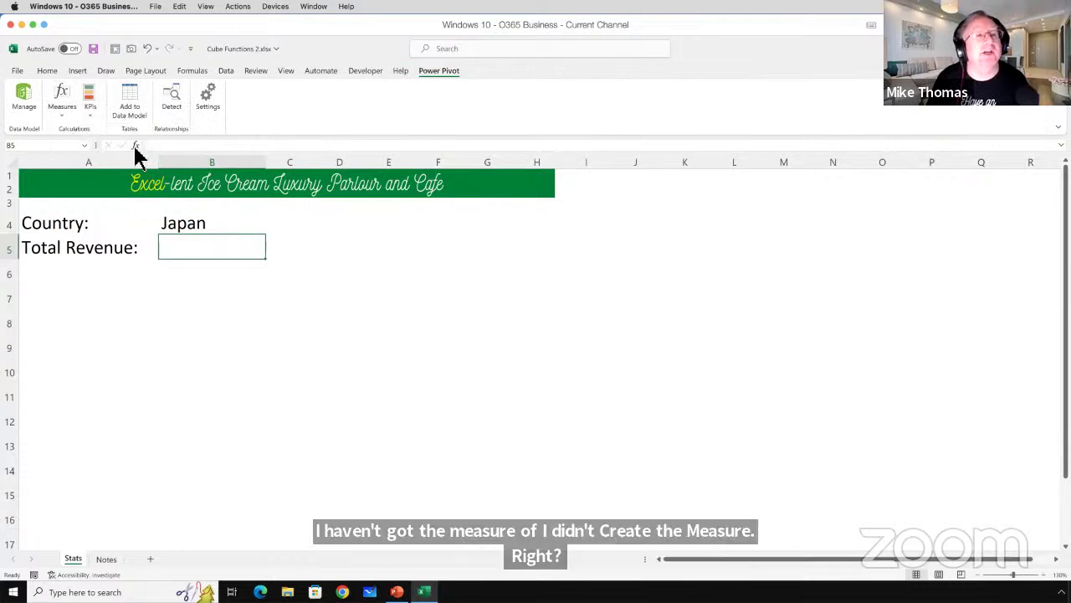
drag(459, 232, 407, 237)
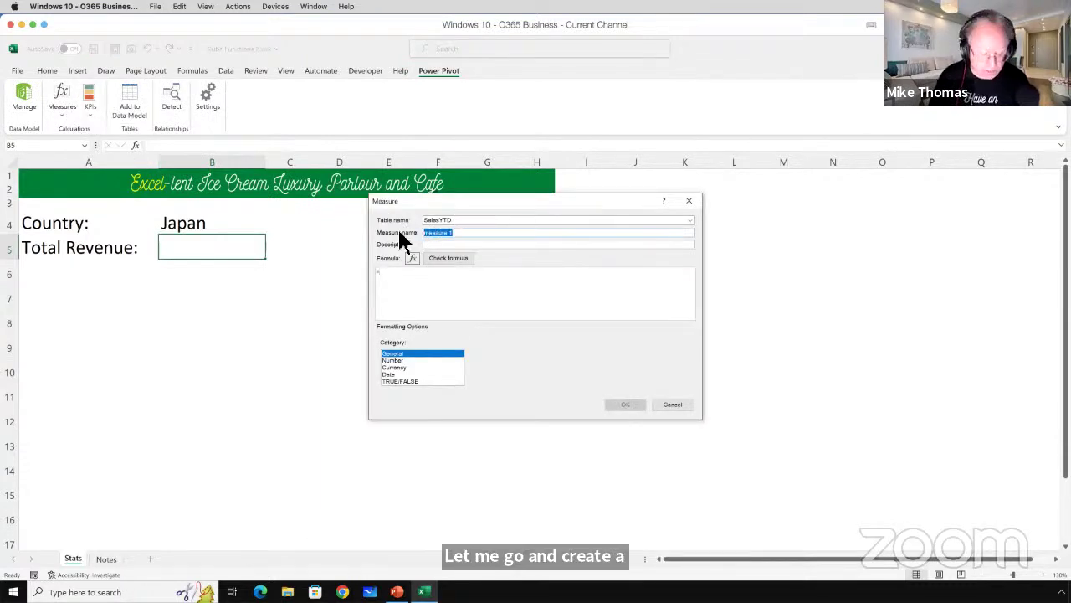
text(Total Revenue)
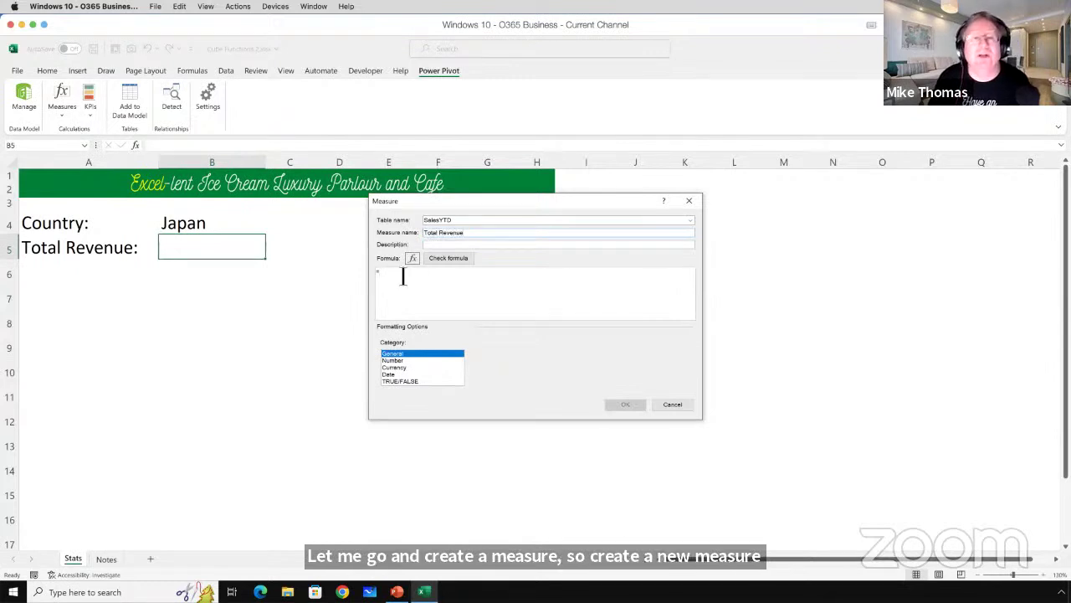
click(402, 277)
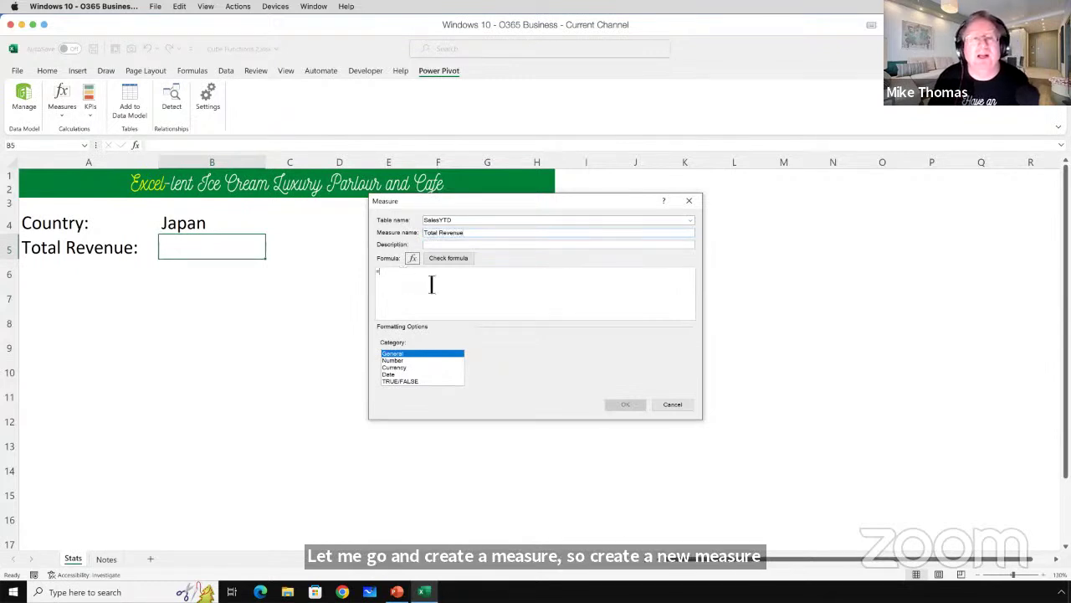
text(su)
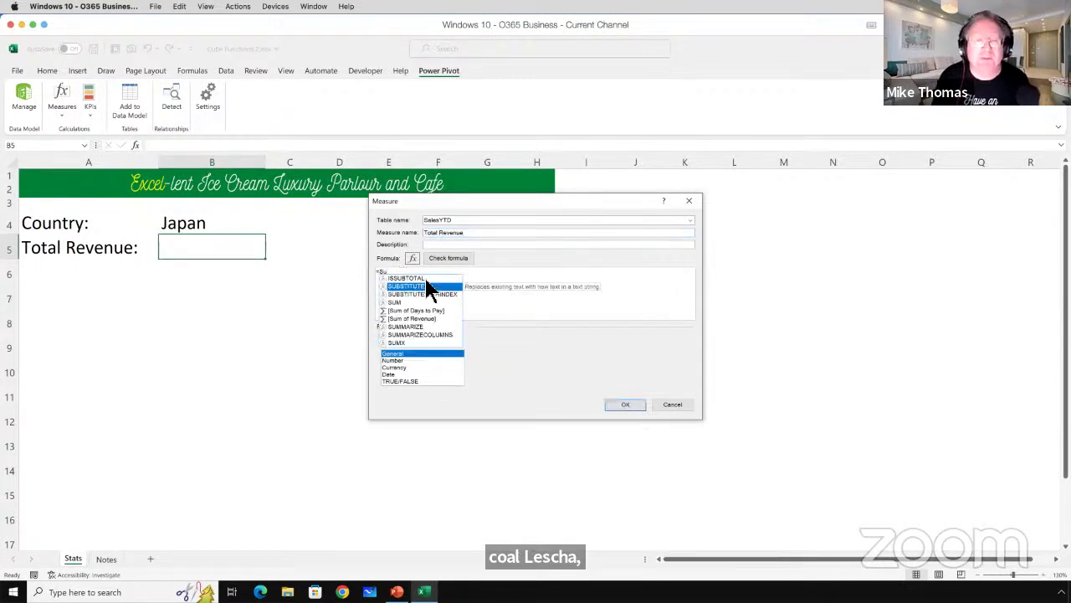
text(m()
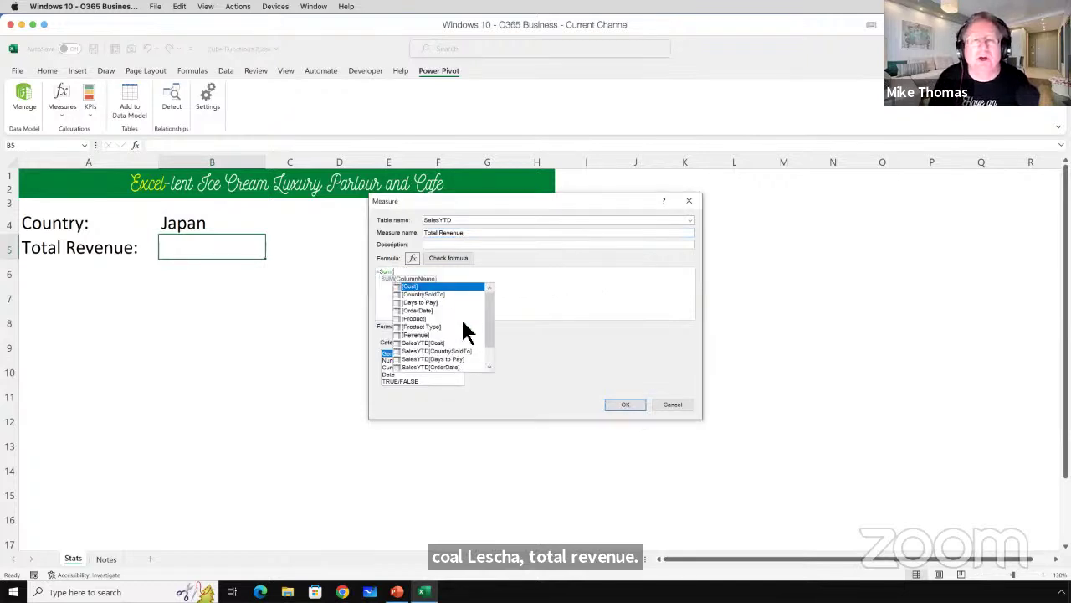
scroll(490, 334, down, 1)
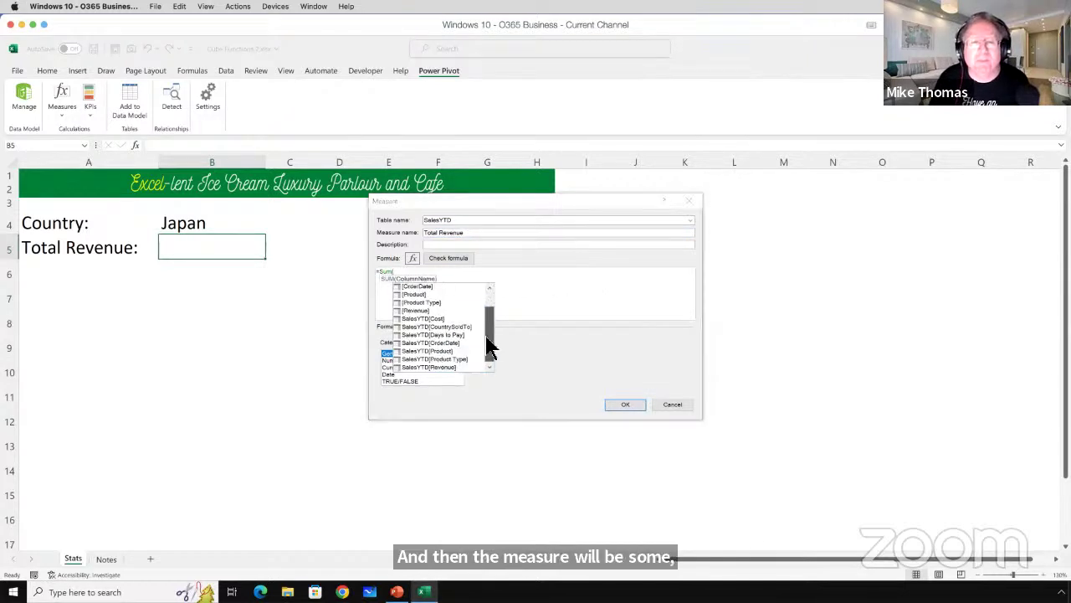
double_click(445, 367)
text())
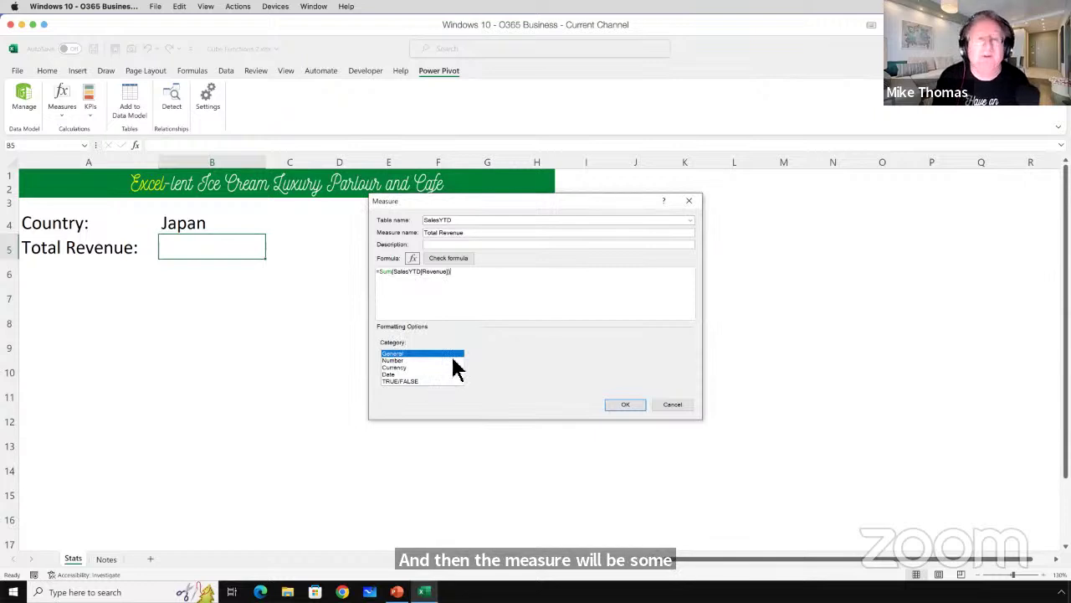
click(625, 406)
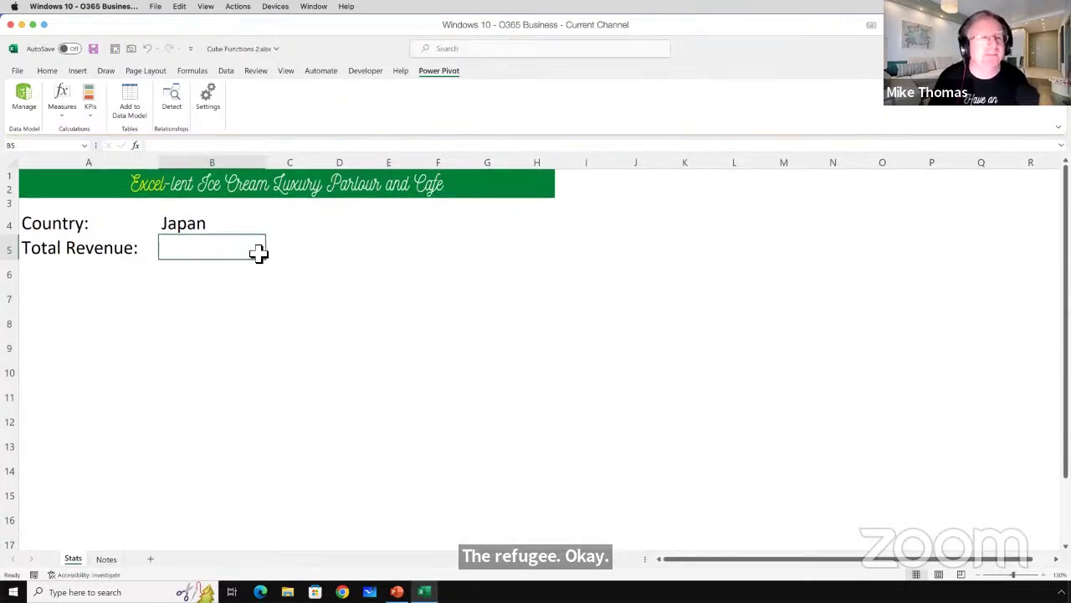
Discard a mistaken CUBEKPIMEMBER entry in B5.
text(=cun)
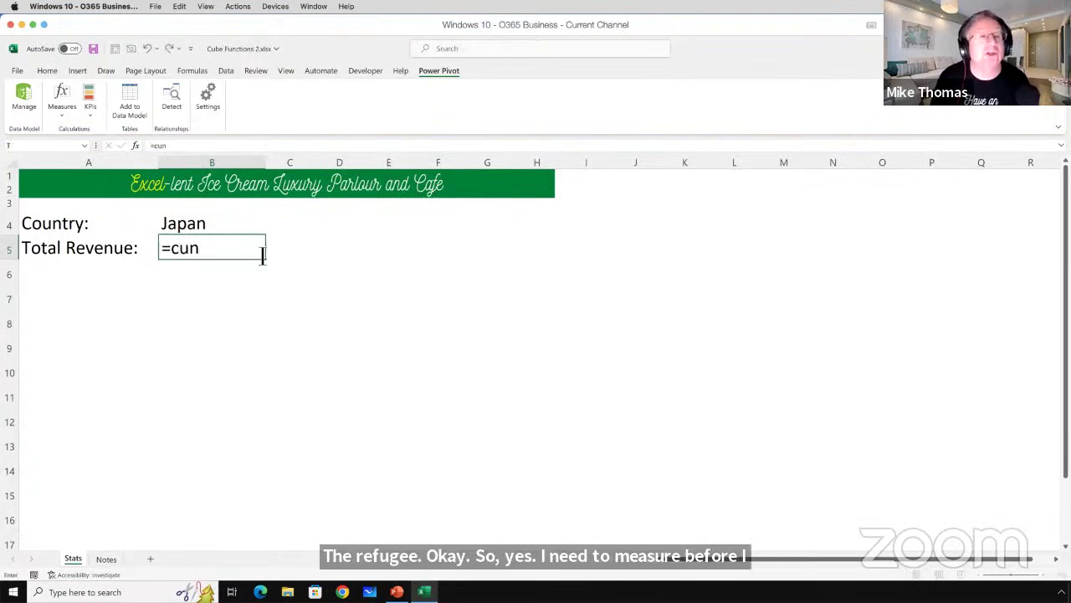
key(BackSpace)
key(Tab)
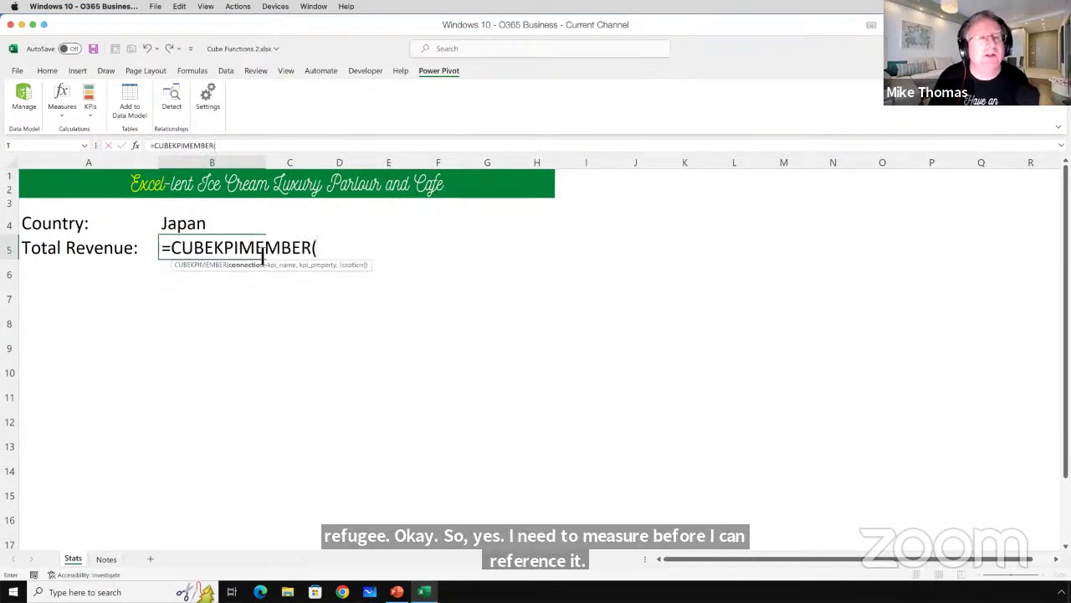
key(BackSpace)
key(Escape)
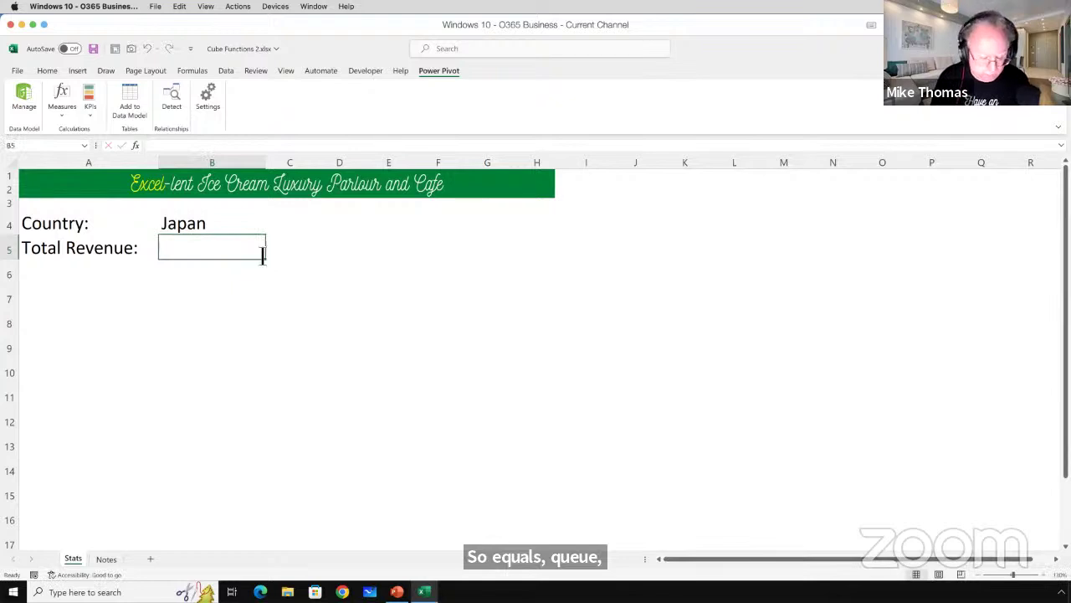
Start B5's =CUBEVALUE("ThisWorkbookDataModel","[Measures].[Total Revenue]" formula.
text(=cub)
key(Down)
key(Down)
key(Down)
key(Down)
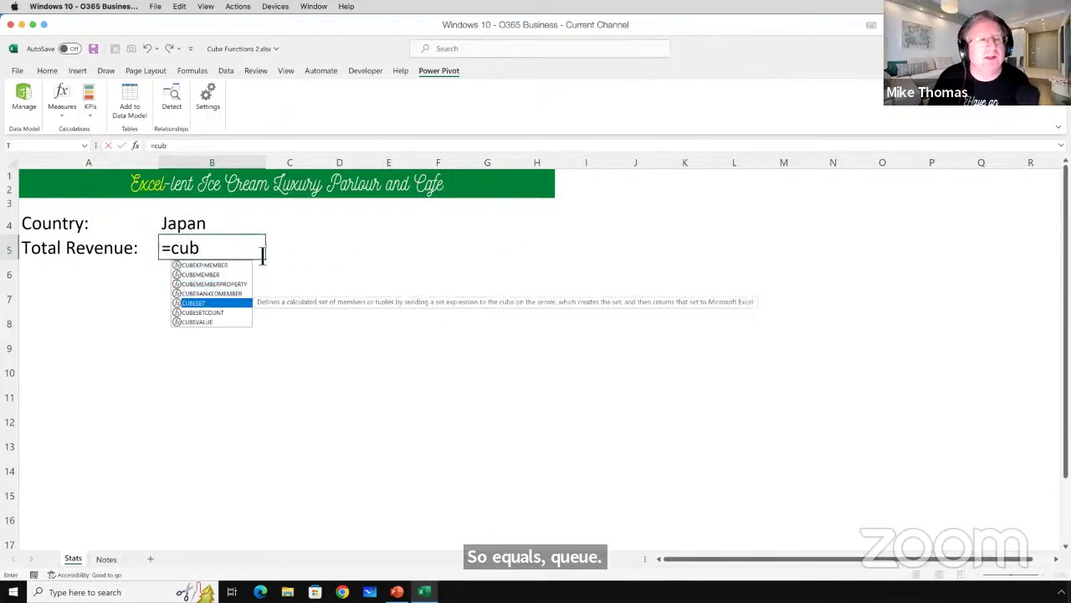
key(Down)
key(Down)
key(Tab)
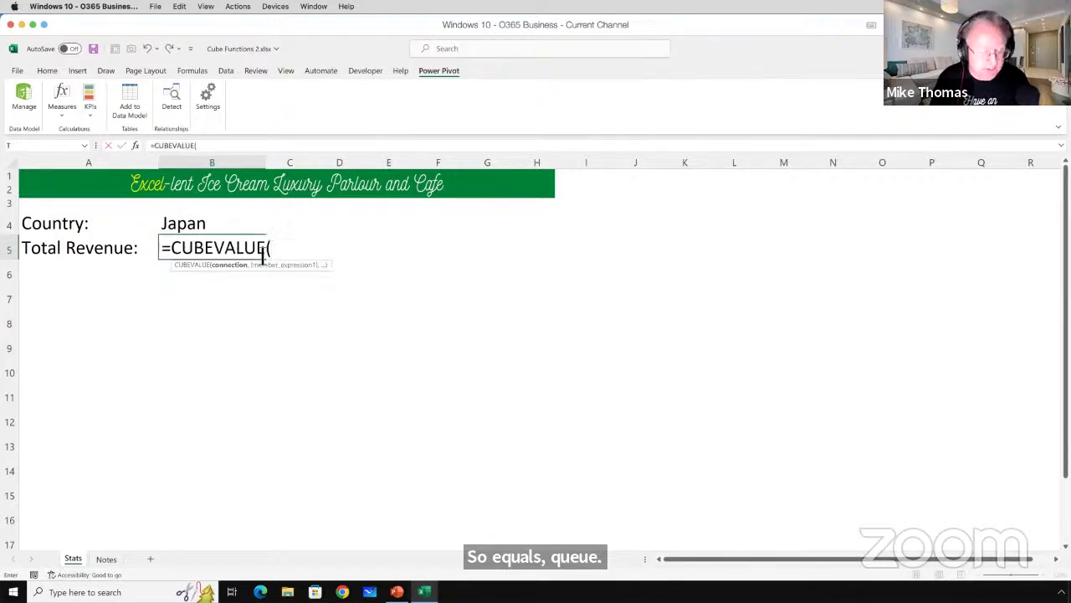
text(")
key(Tab)
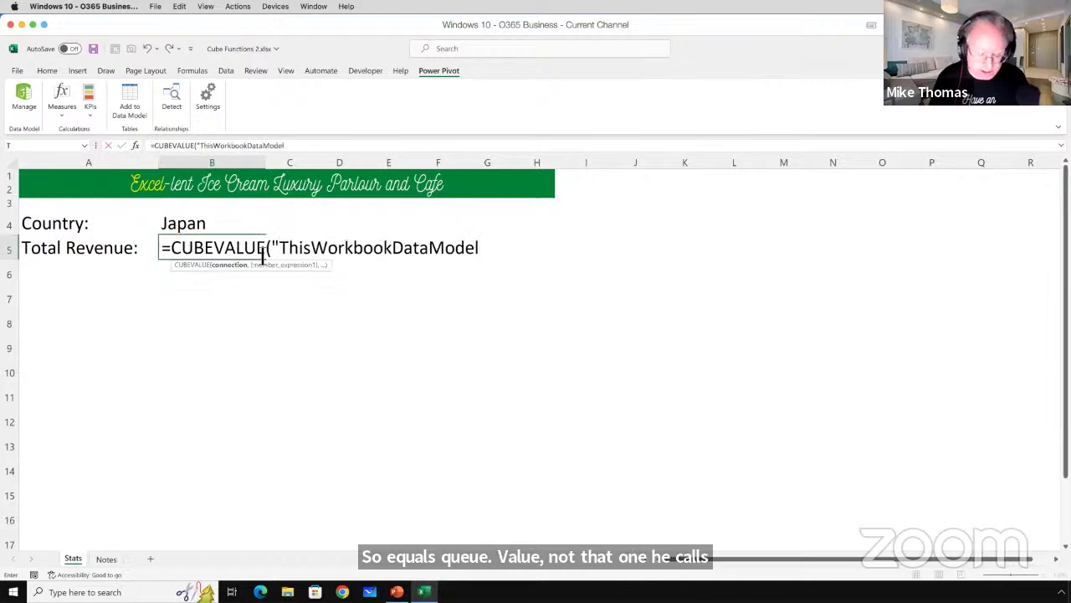
text(",)
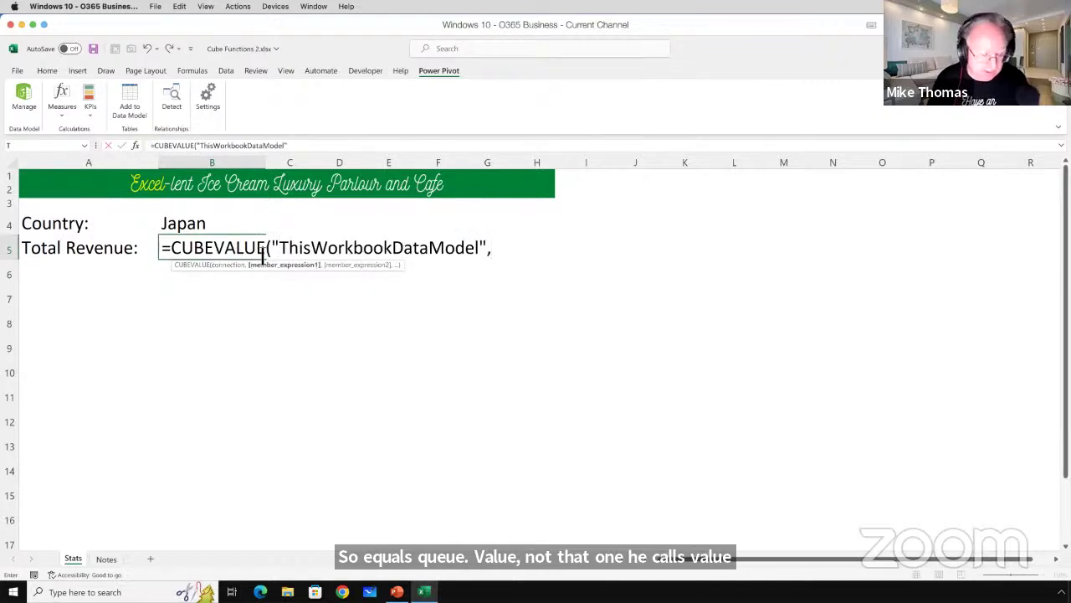
text(")
key(Tab)
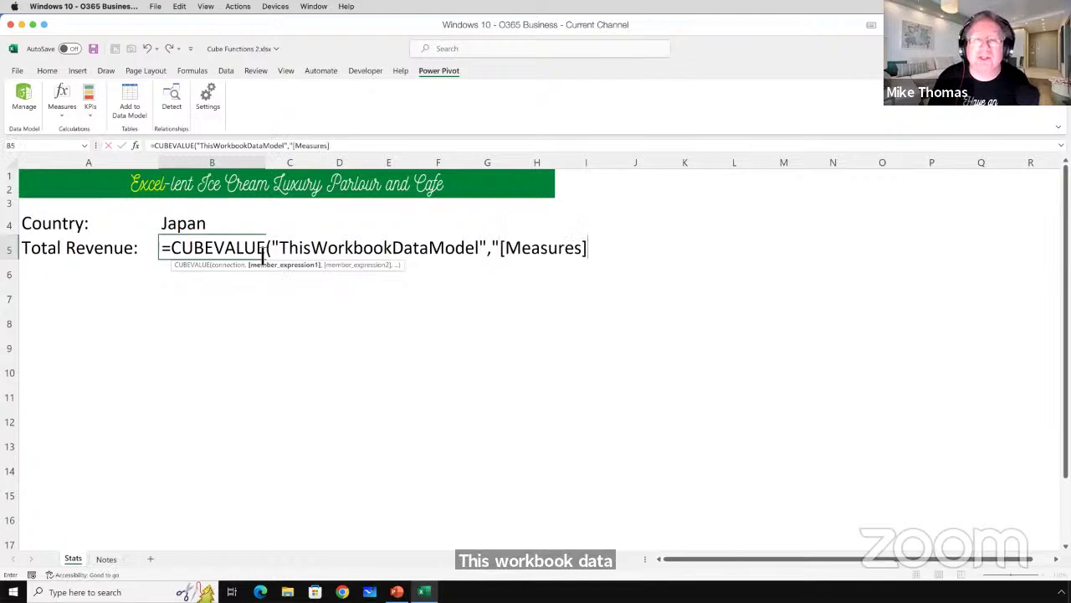
text(.)
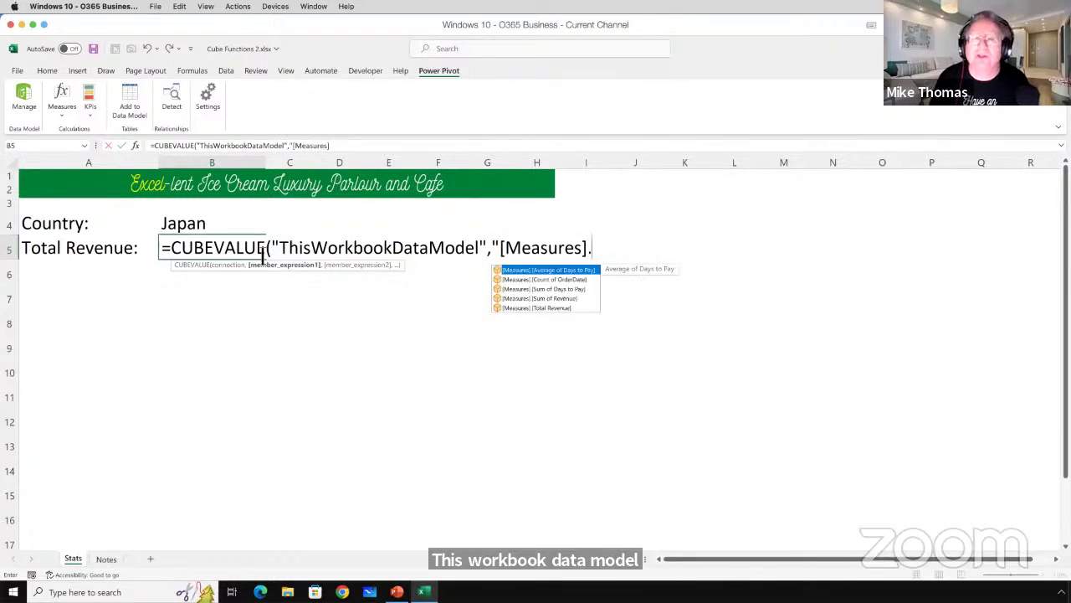
key(Down)
key(Down)
key(Down)
key(Down)
key(Tab)
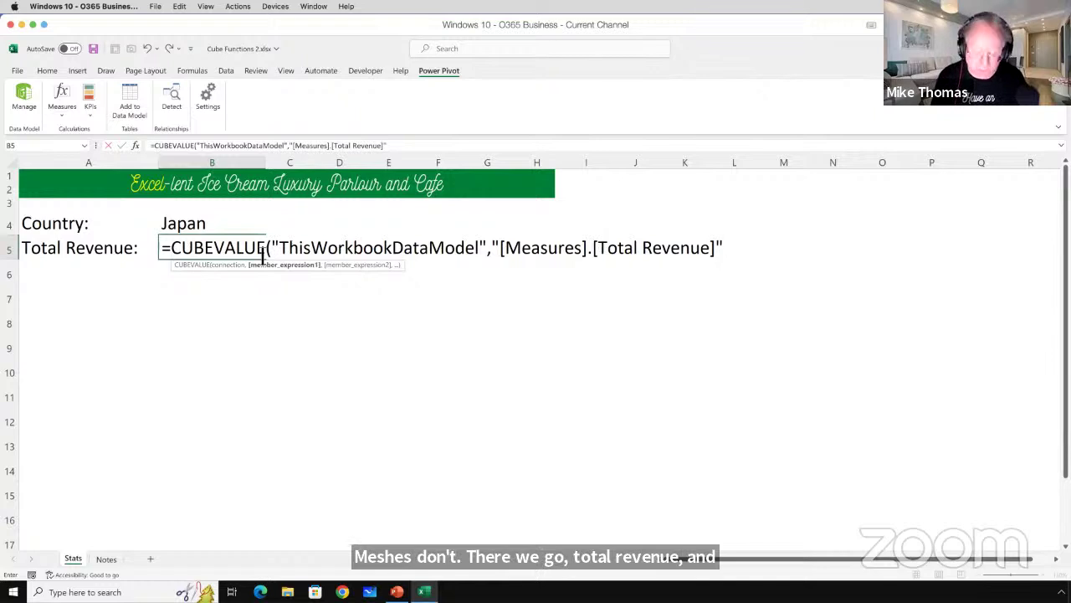
Add the [SalesYTD].[CountrySoldTo] member built from B4's country and commit the formula.
text(,")
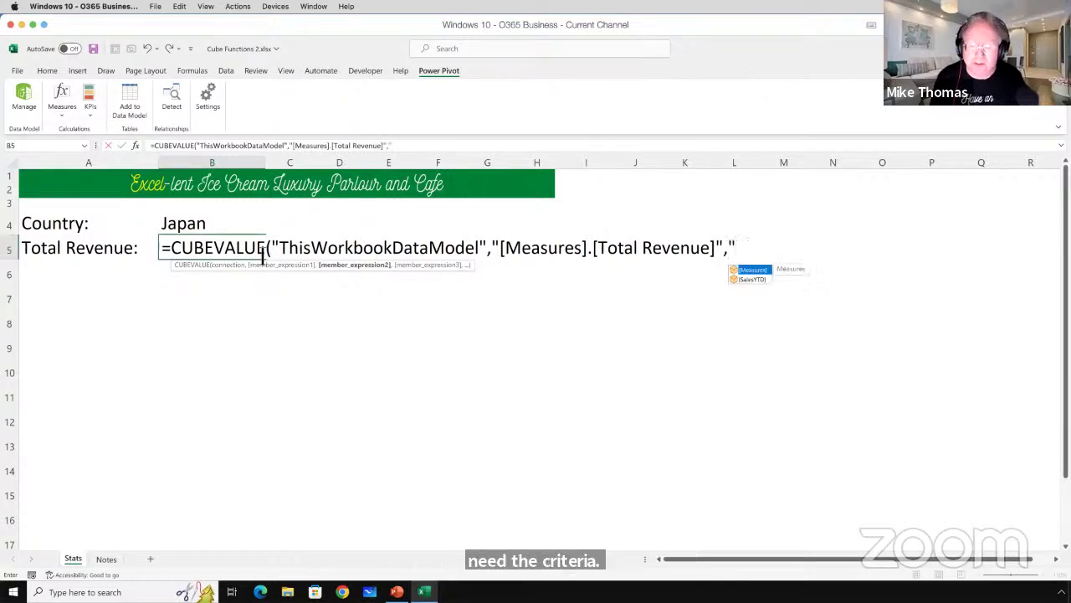
key(Down)
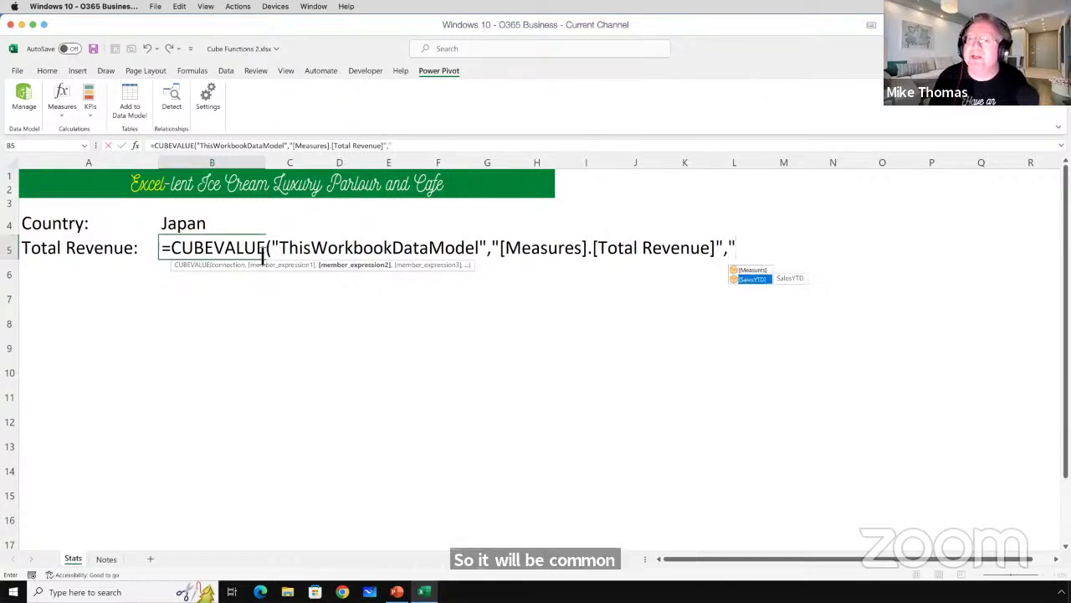
key(Tab)
text(.)
key(Down)
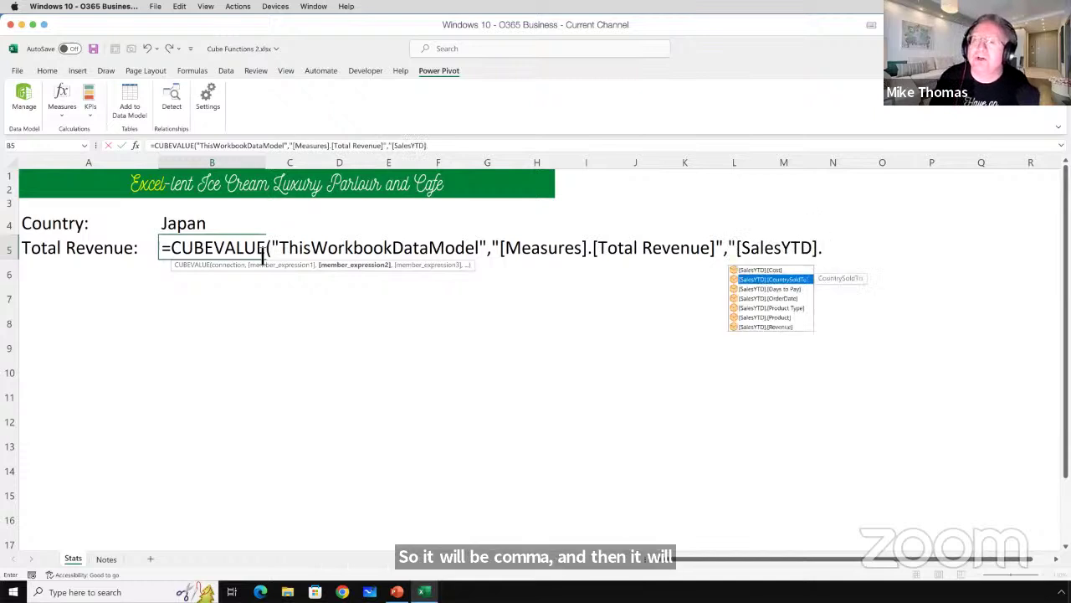
key(Tab)
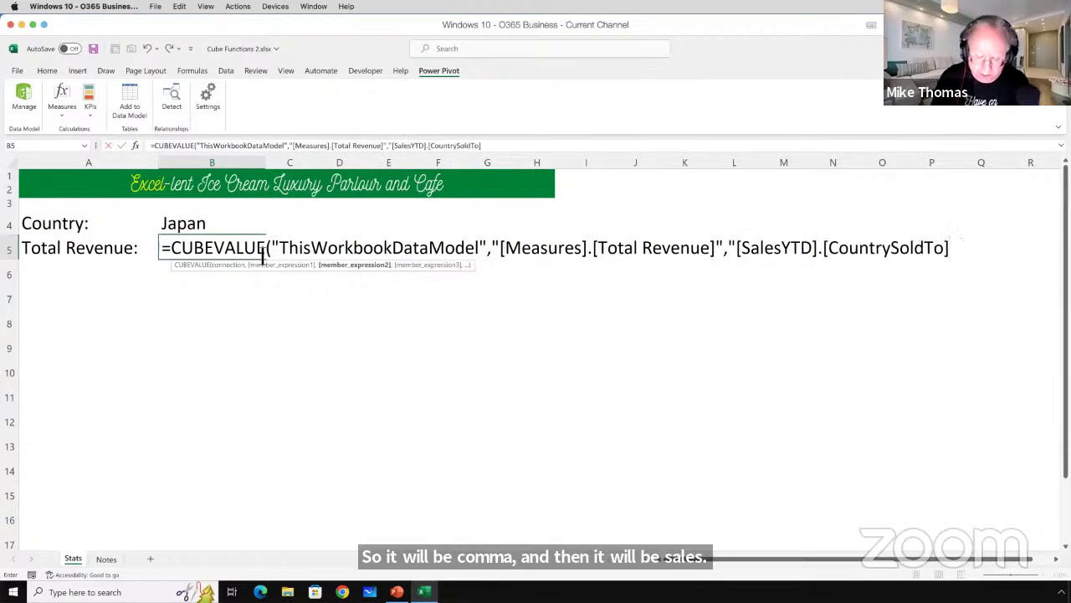
text(.)
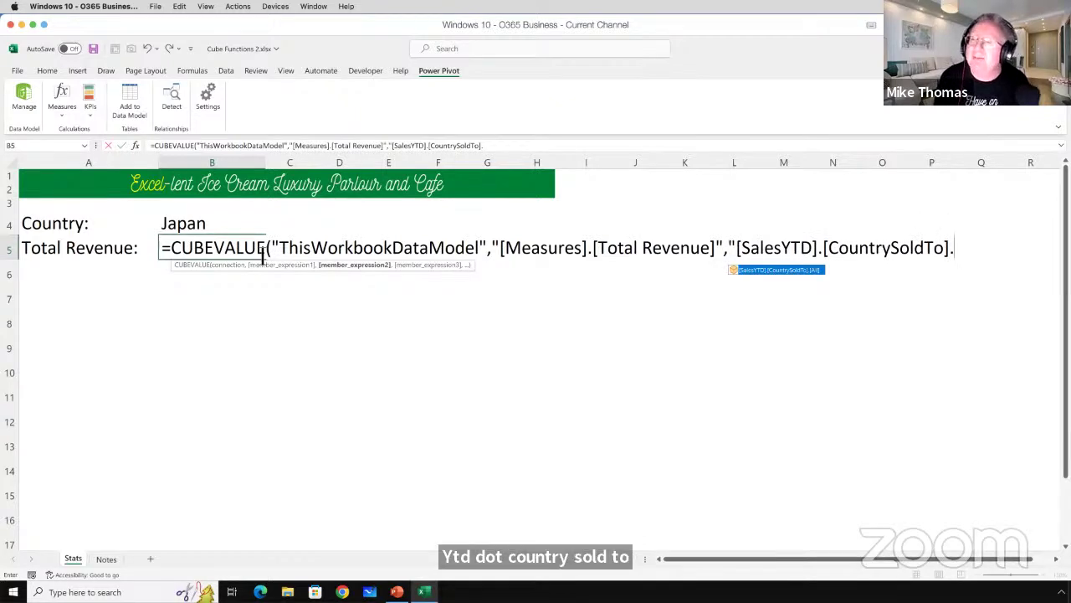
text(&)
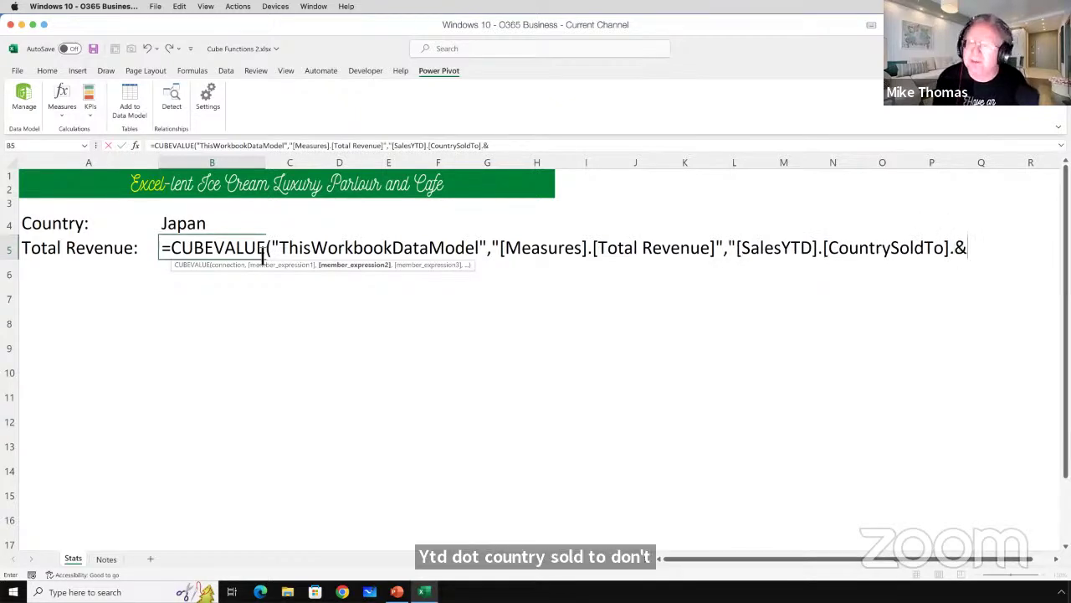
key(BackSpace)
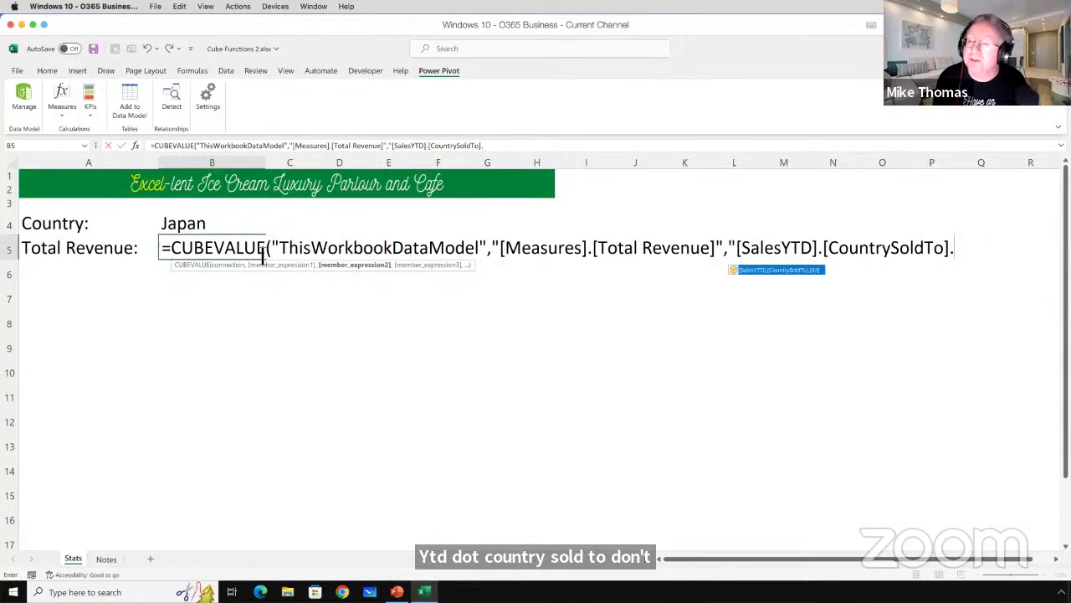
text(")
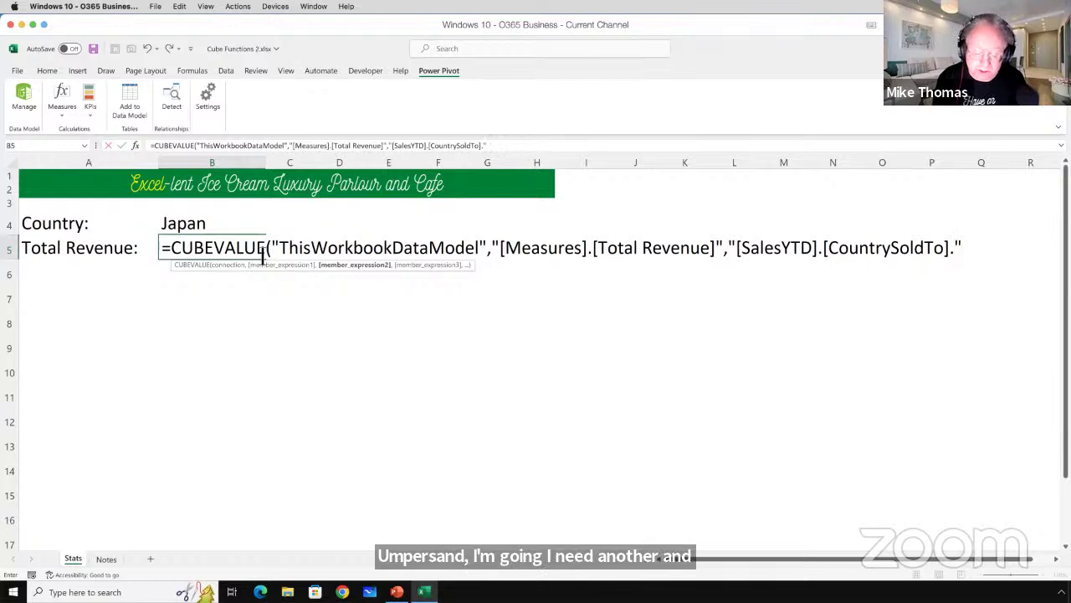
text(&)
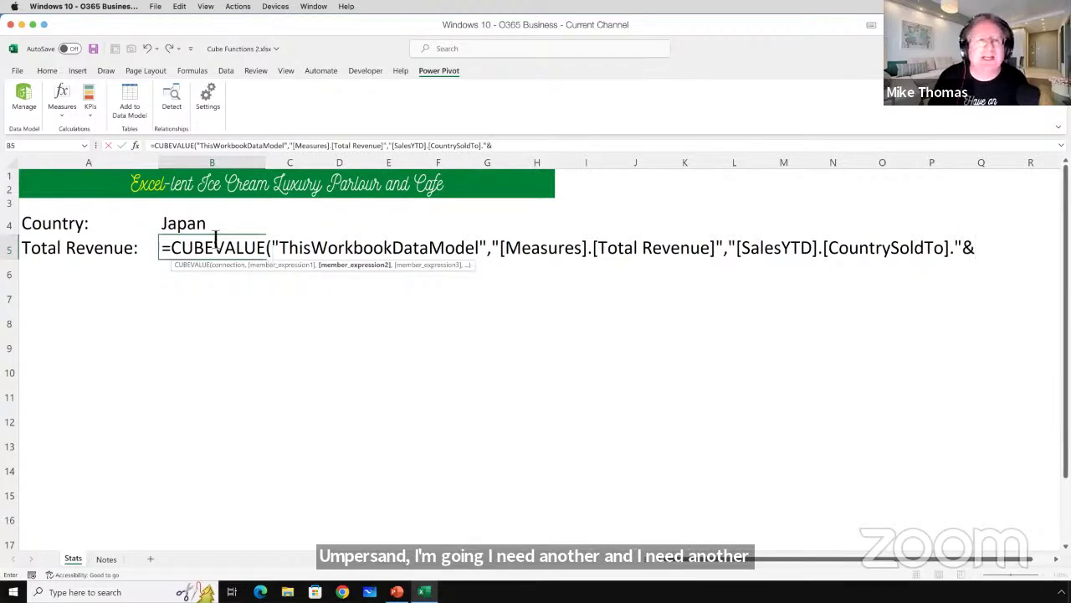
click(216, 223)
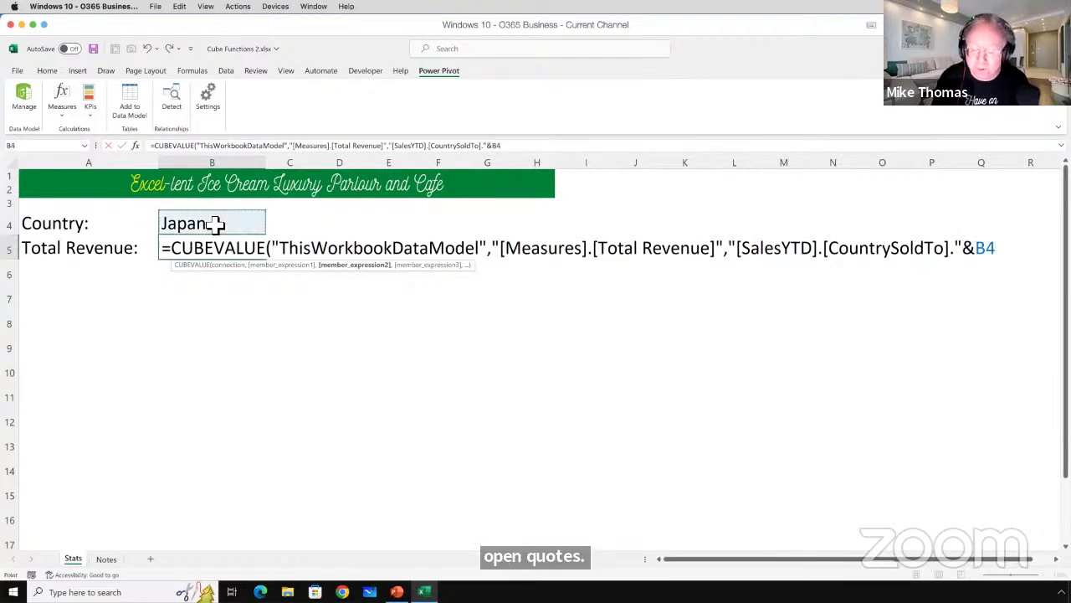
text(&)
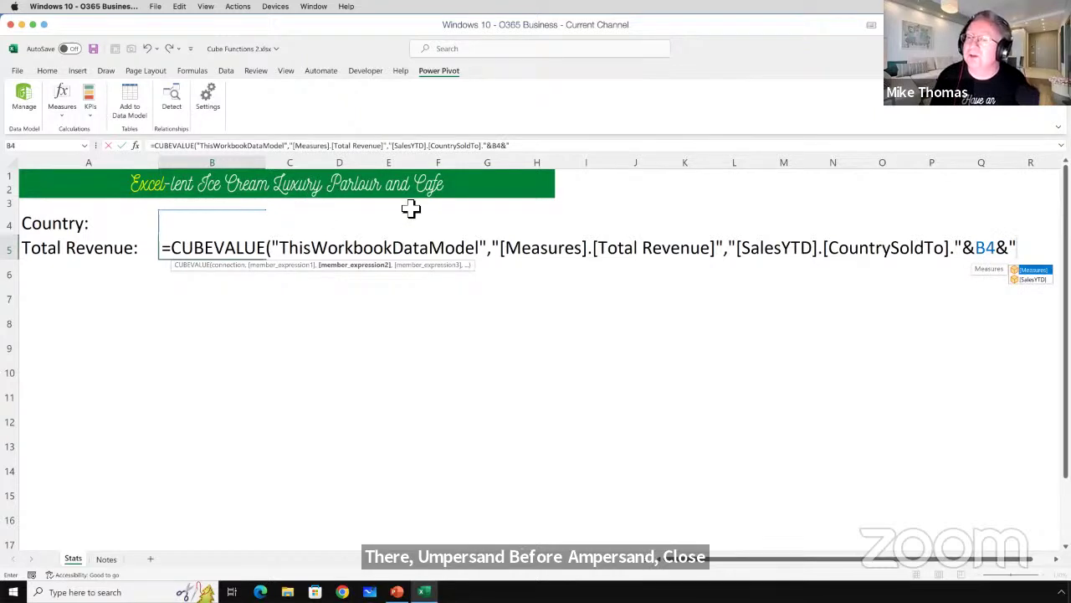
text())
key(Return)
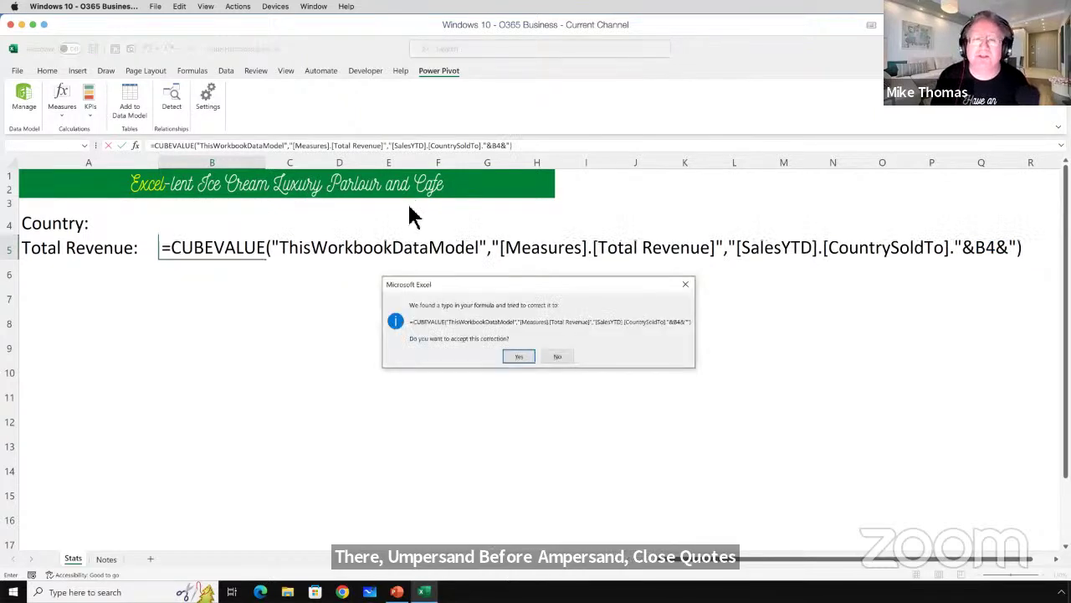
Accept Excel's suggested formula fix so B5 shows Japan's Total Revenue of 120081.
key(Return)
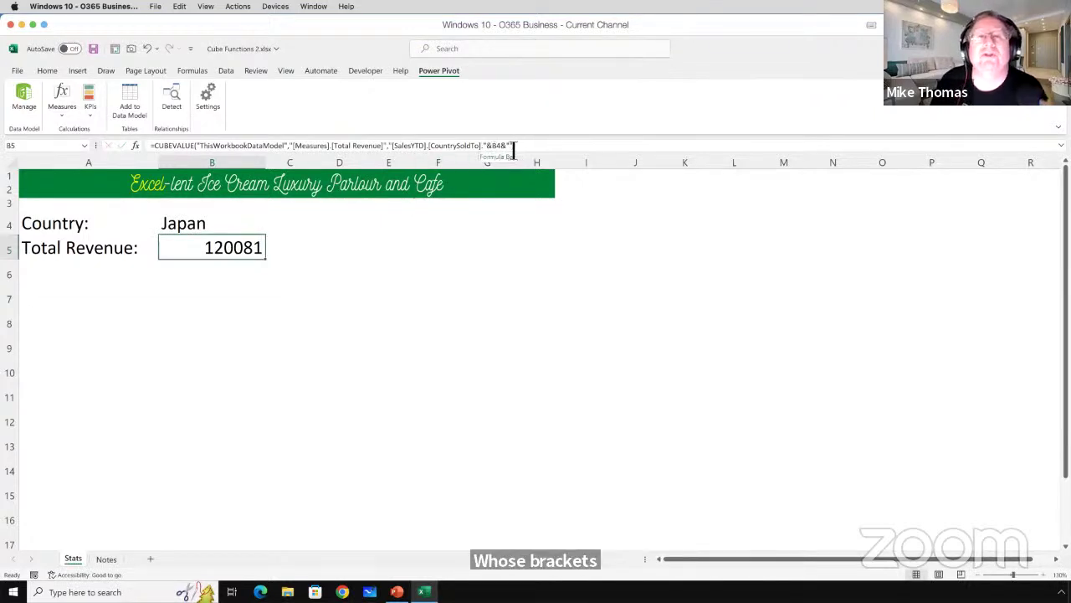
click(232, 225)
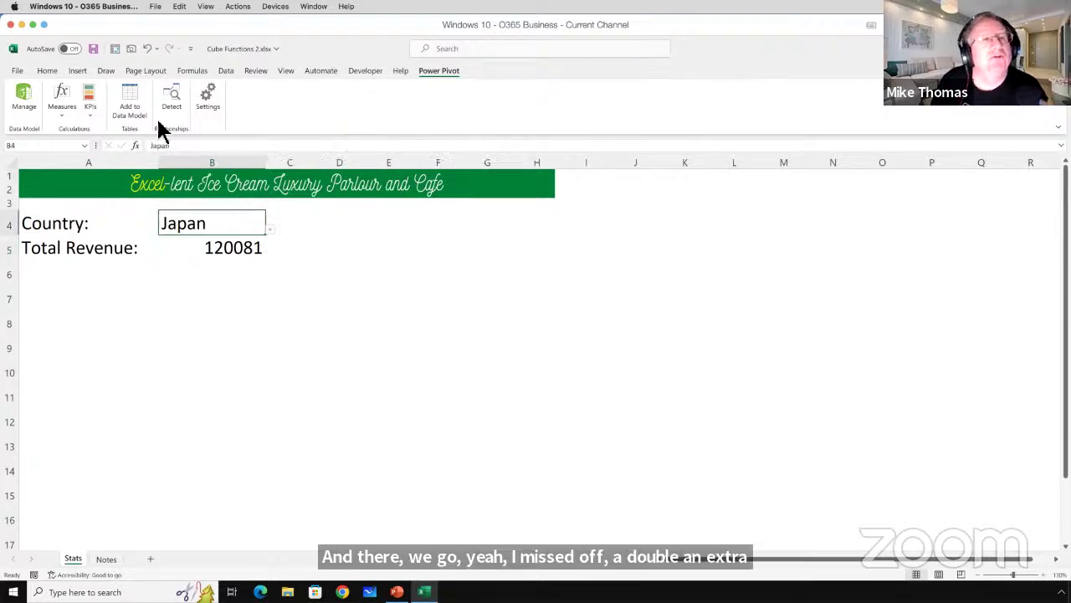
click(49, 71)
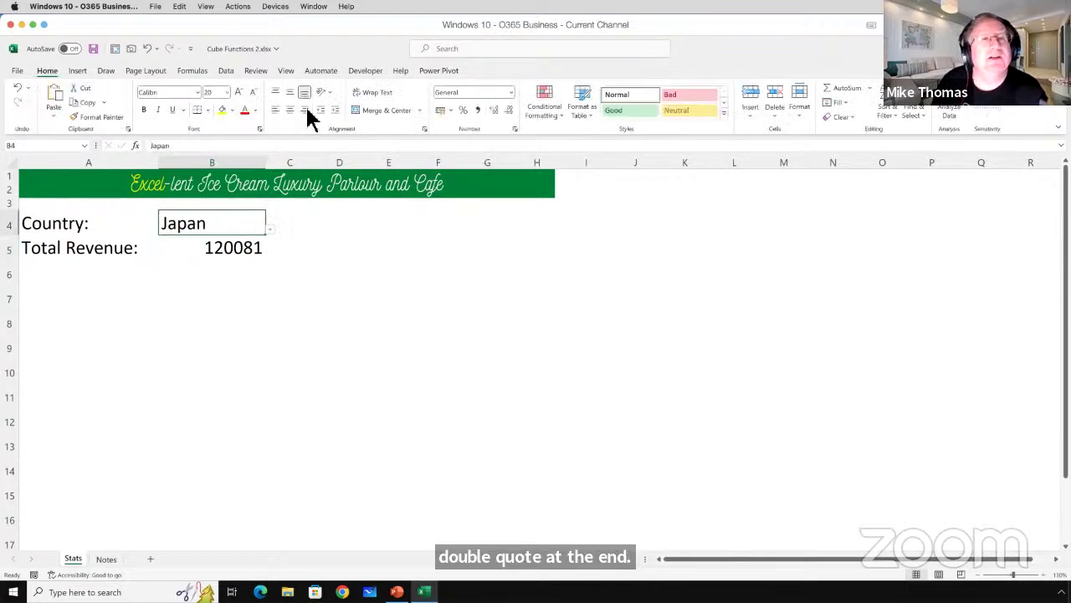
Right-align B4 and switch the country from France to USA, giving Total Revenue 100564.
click(305, 110)
click(270, 230)
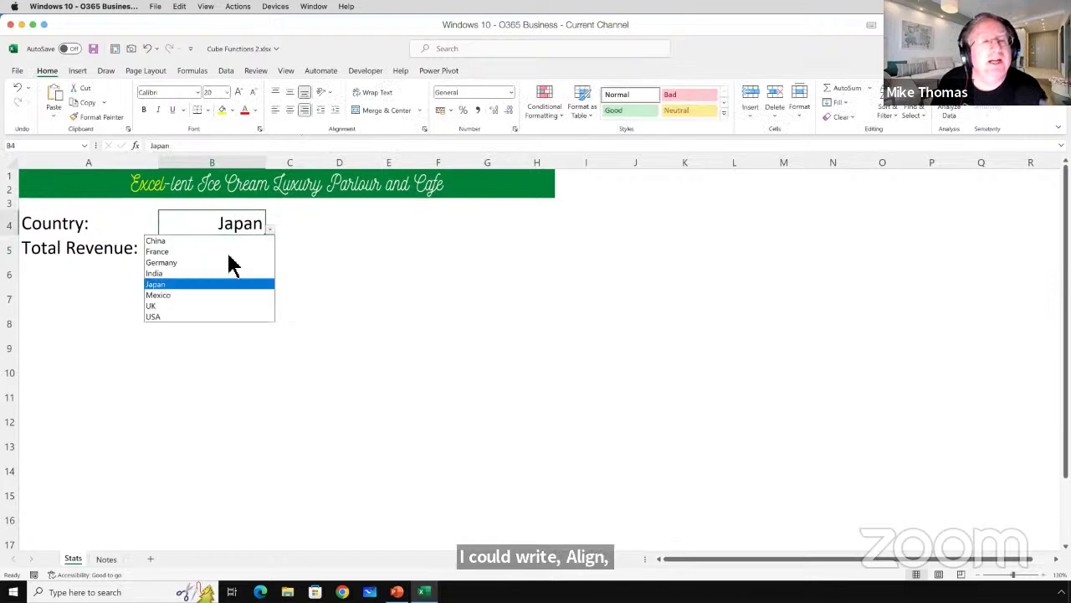
click(219, 251)
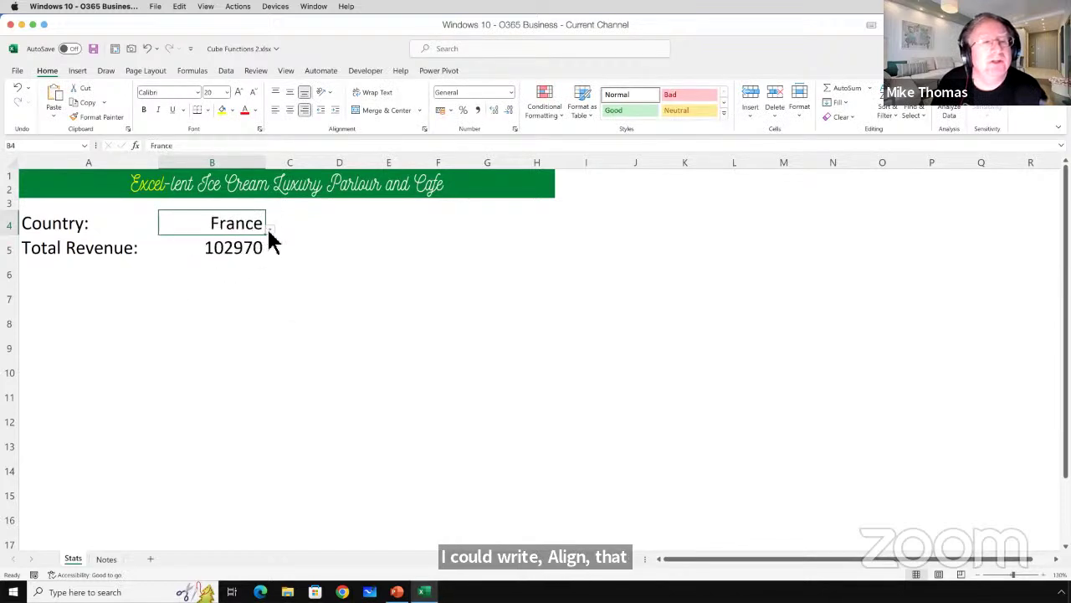
click(269, 230)
click(179, 316)
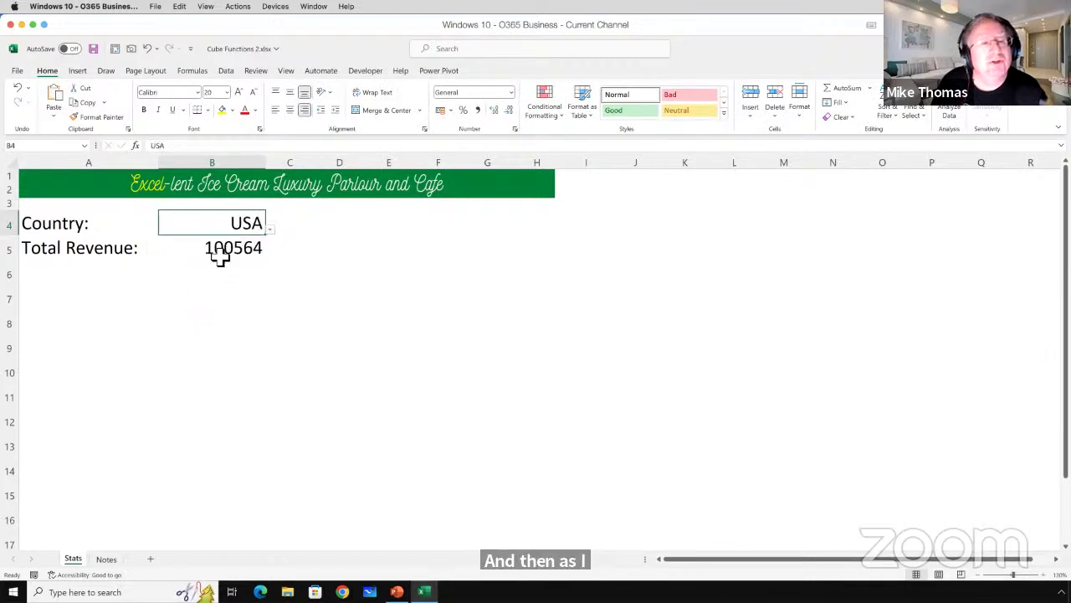
click(243, 251)
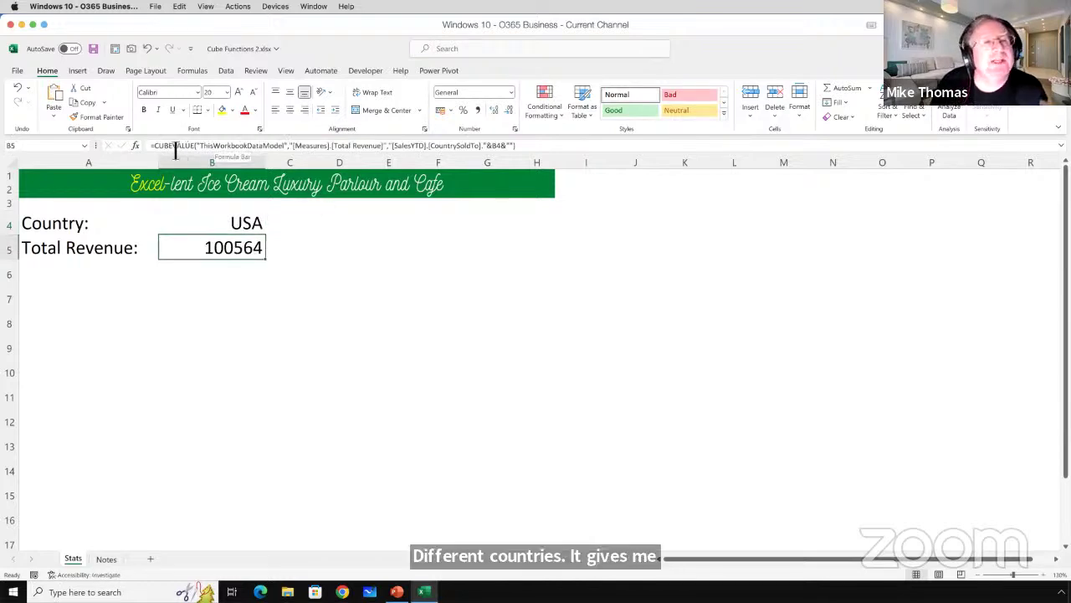
click(208, 146)
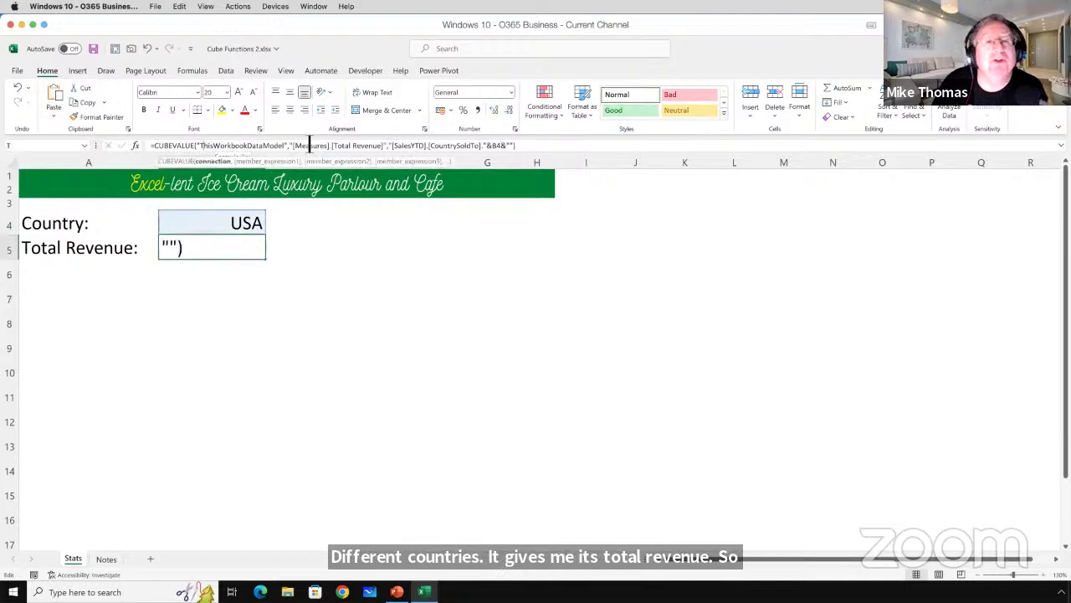
drag(294, 146, 540, 207)
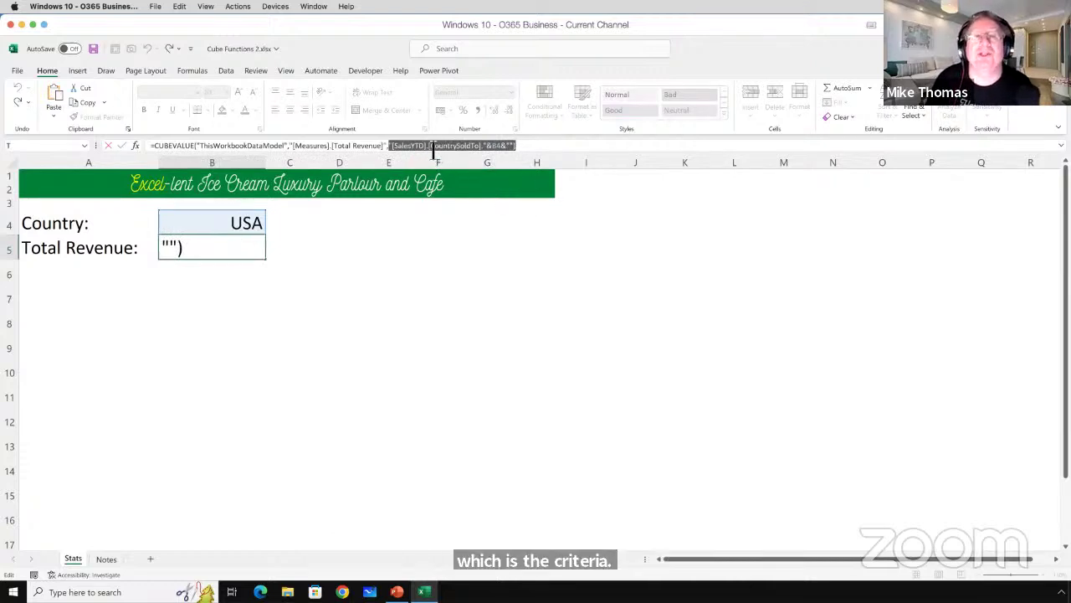
click(500, 147)
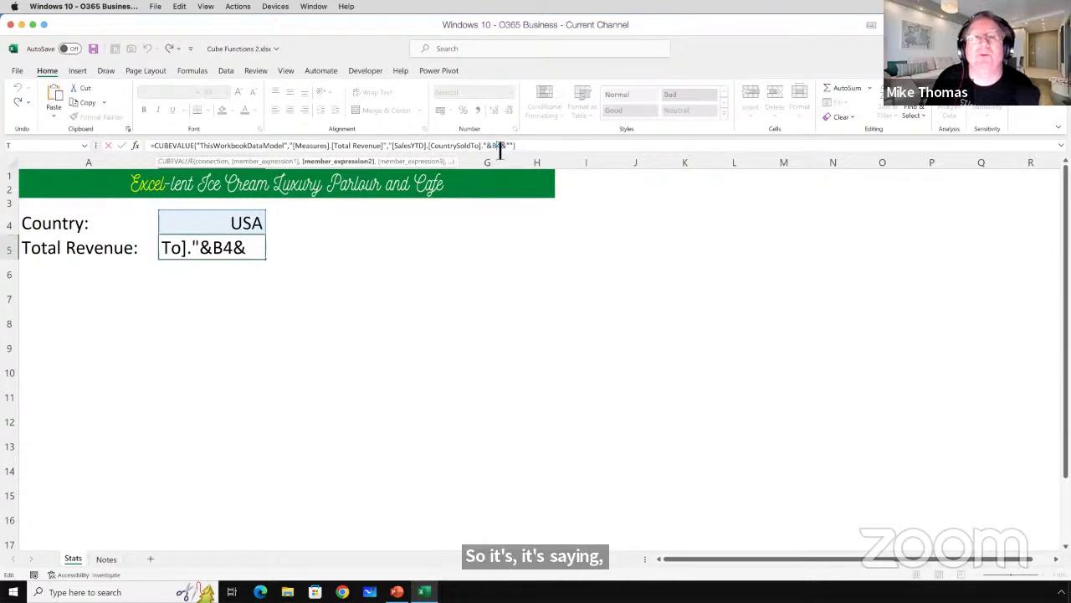
key(ctrl+Return)
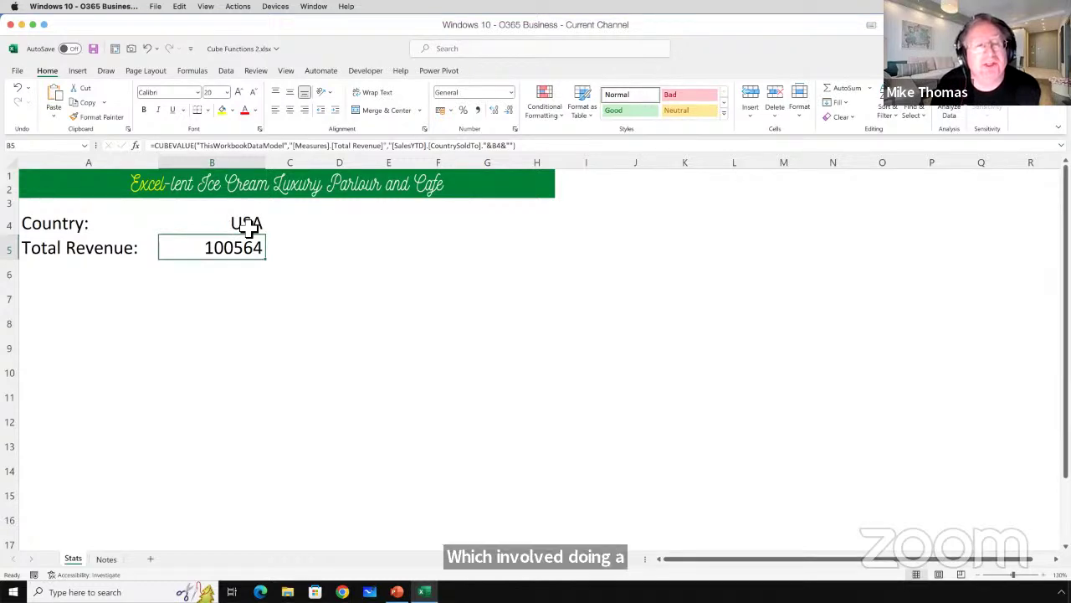
Set B4's country to France for Total Revenue 102970, then save and close the workbook.
click(249, 223)
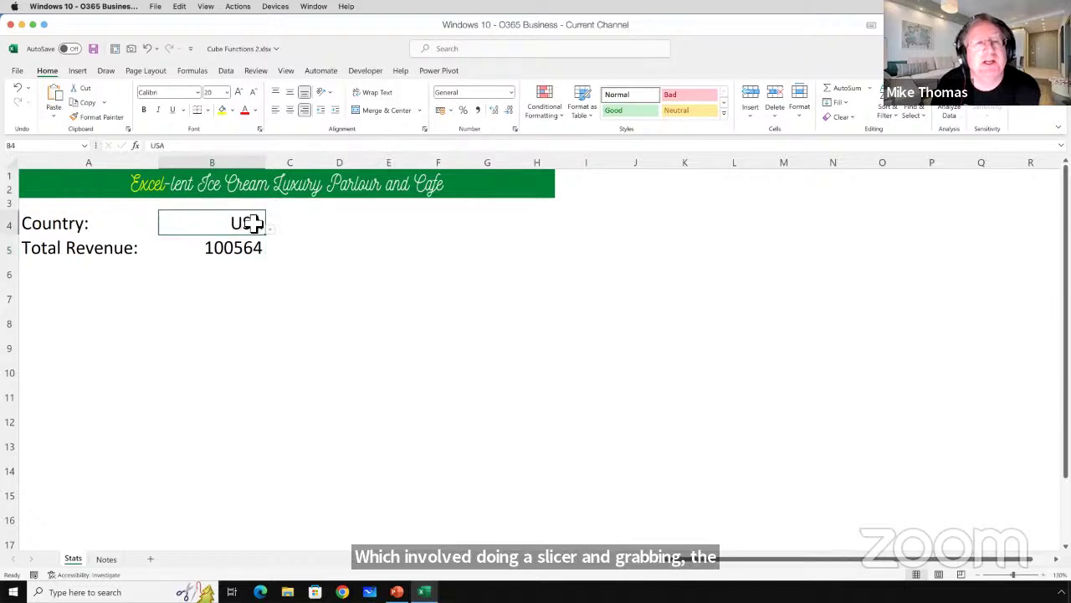
click(270, 230)
click(172, 251)
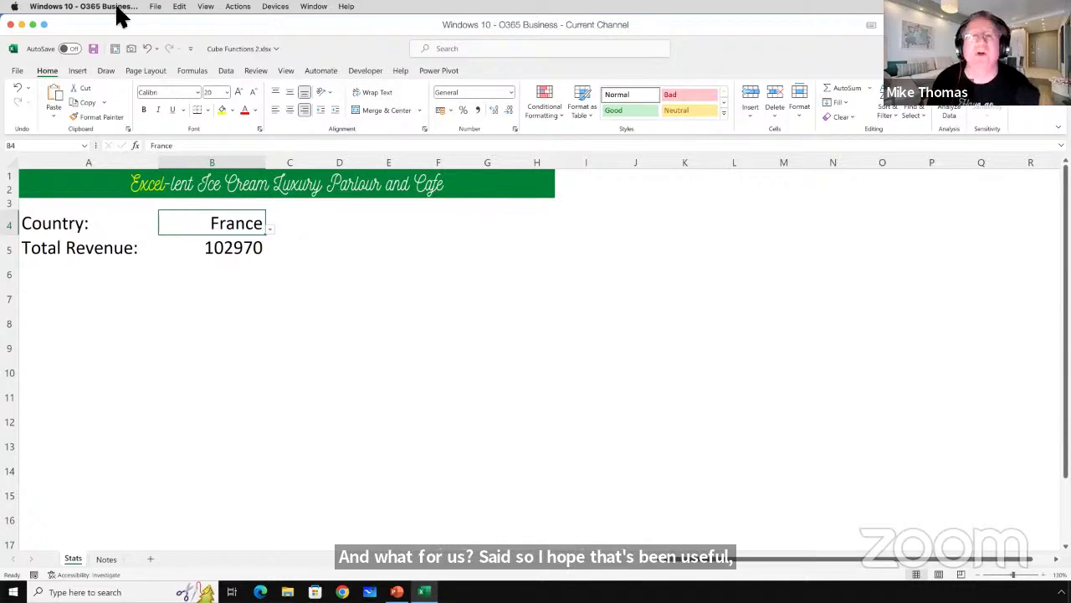
click(93, 48)
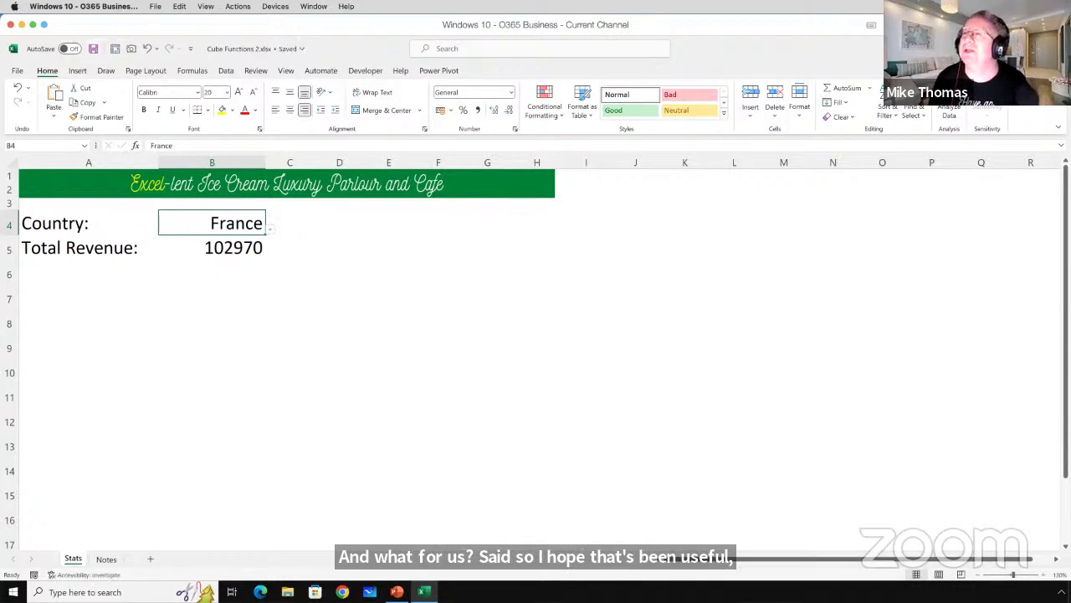
click(1056, 48)
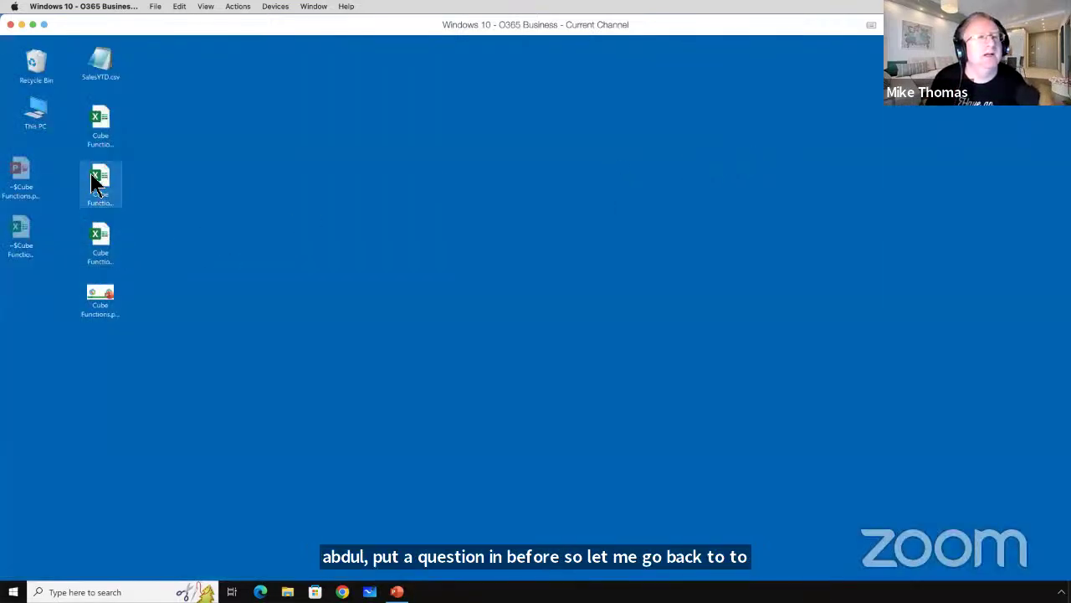
Open Cube Functions 2.xlsx, check its Total Revenue in B5, and close it.
click(101, 179)
double_click(100, 179)
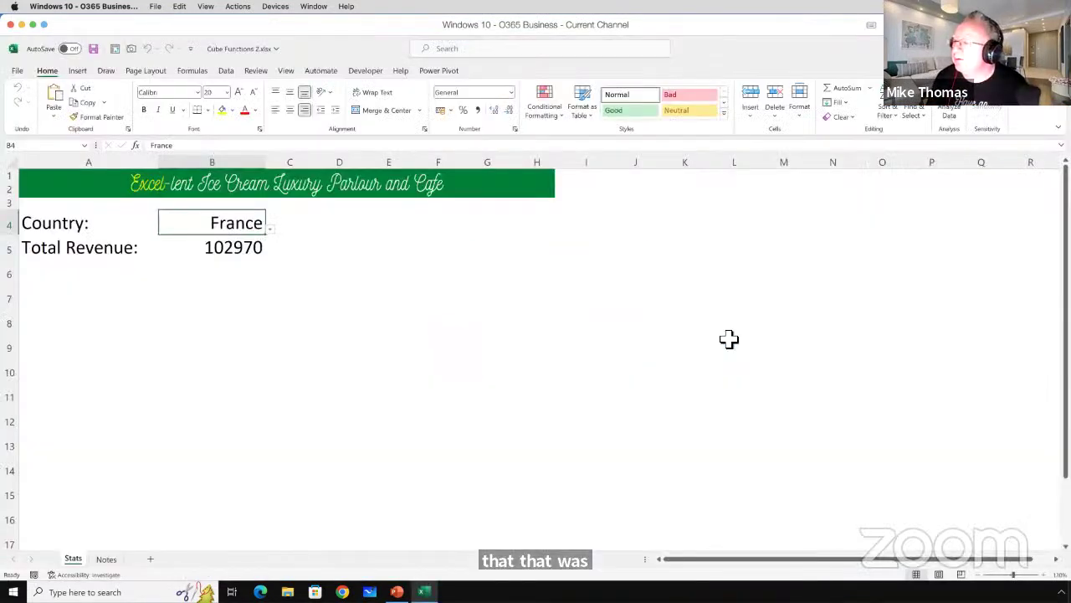
click(238, 255)
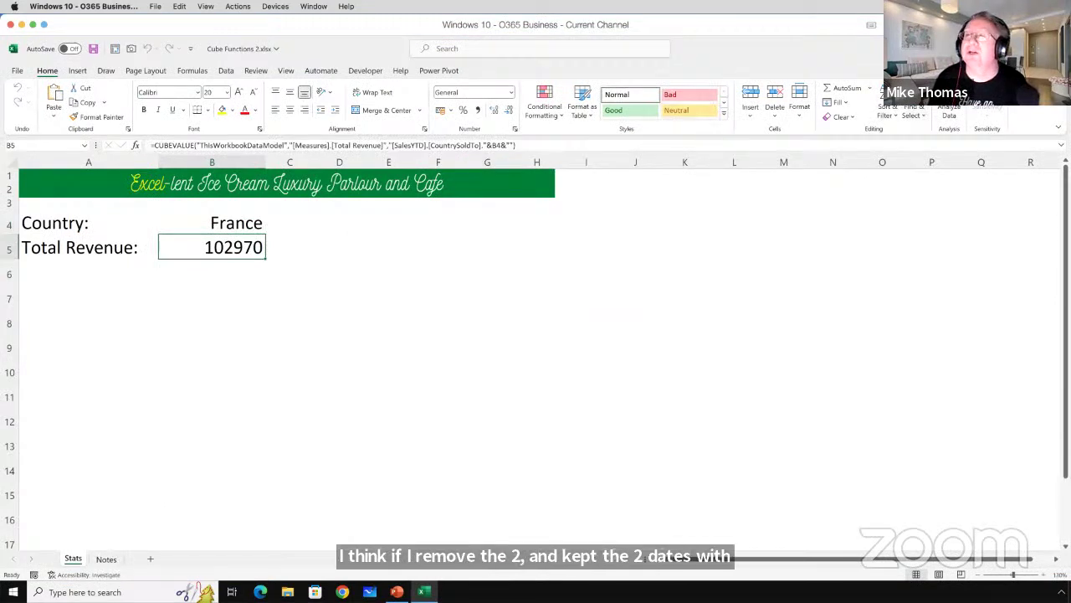
click(1053, 47)
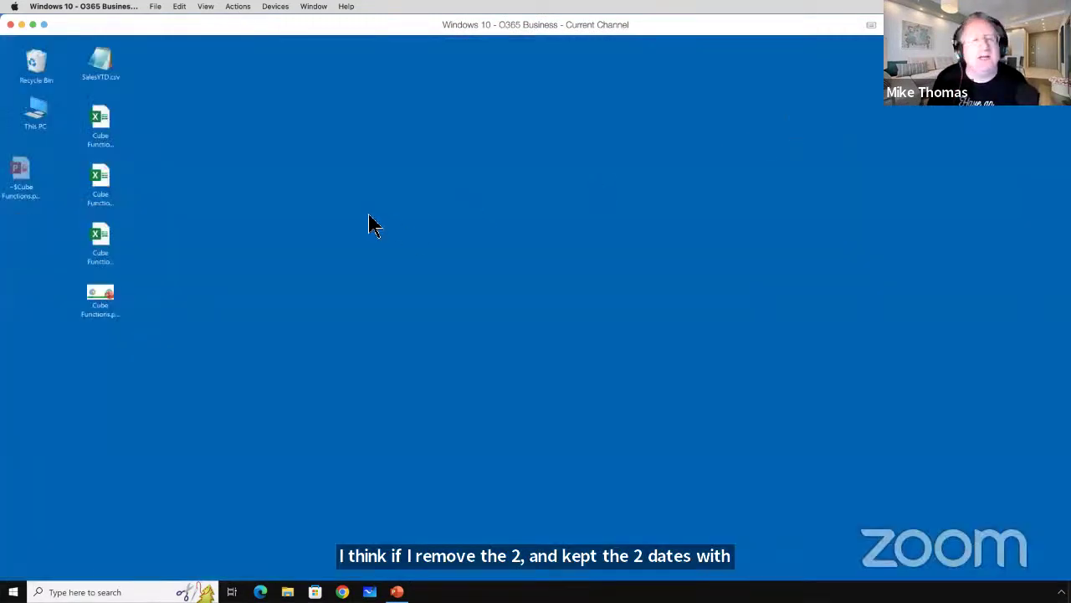
Open Cube Functions 1.xlsx from the desktop.
click(107, 182)
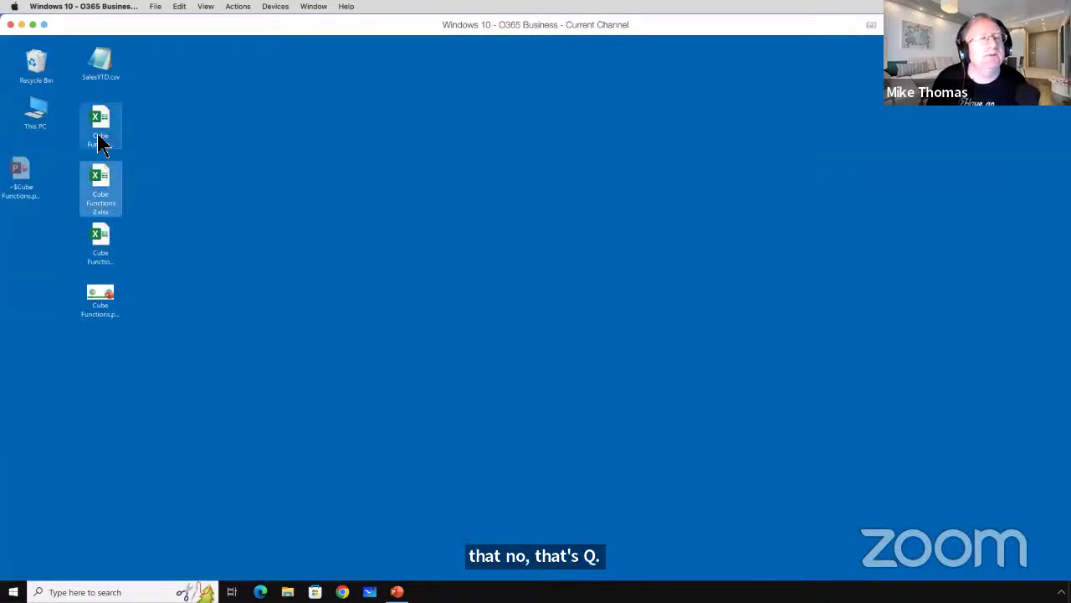
click(101, 134)
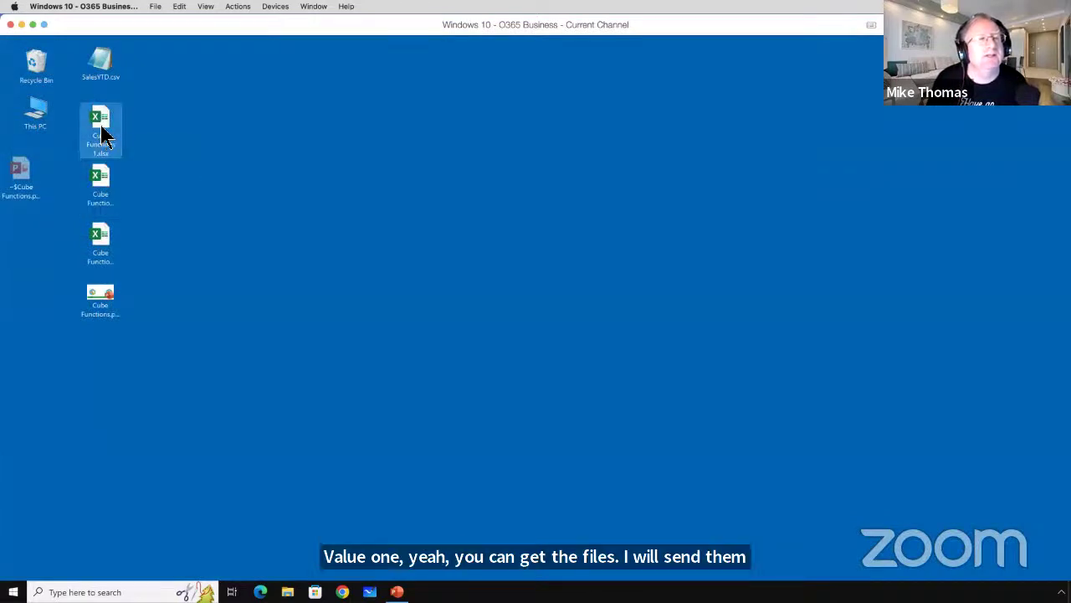
double_click(101, 134)
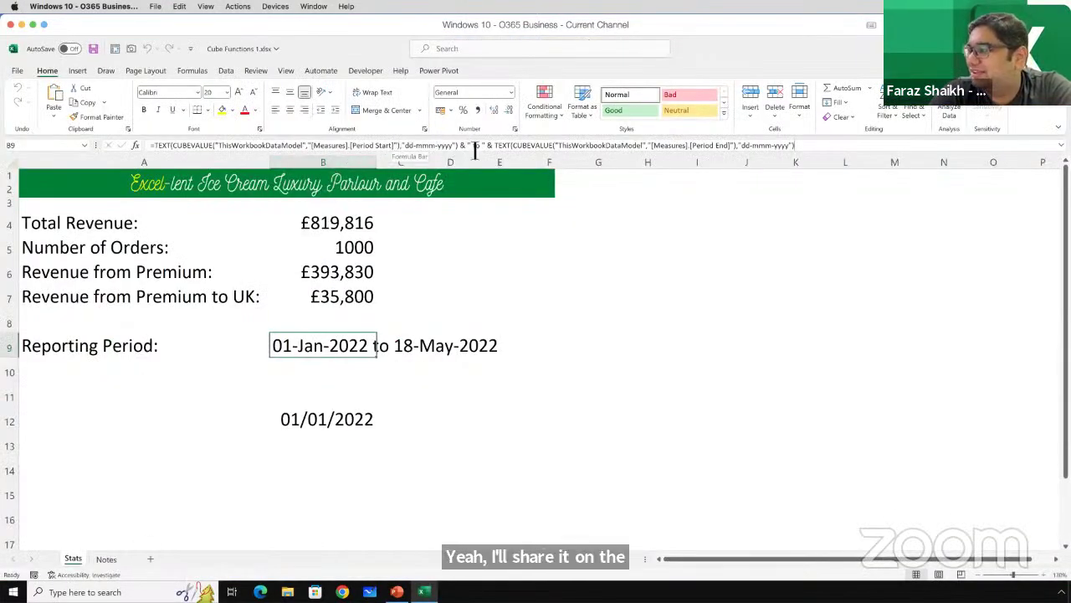
Delete the ' to ' separator, TEXT( wrapper and dd-mmm-yyyy format argument from B9's formula.
drag(469, 147, 490, 151)
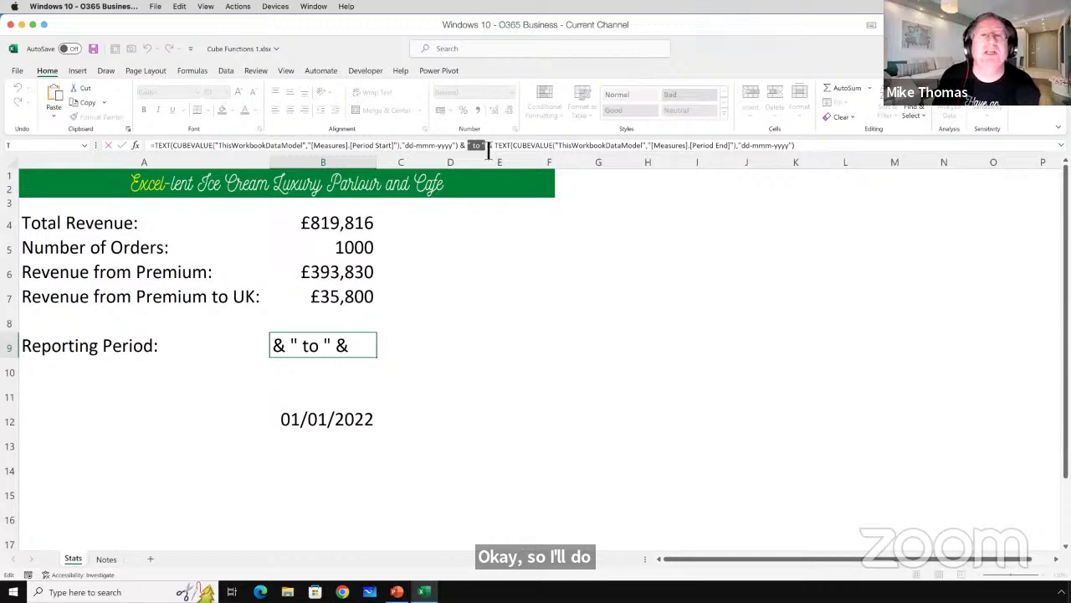
key(Delete)
key(Delete)
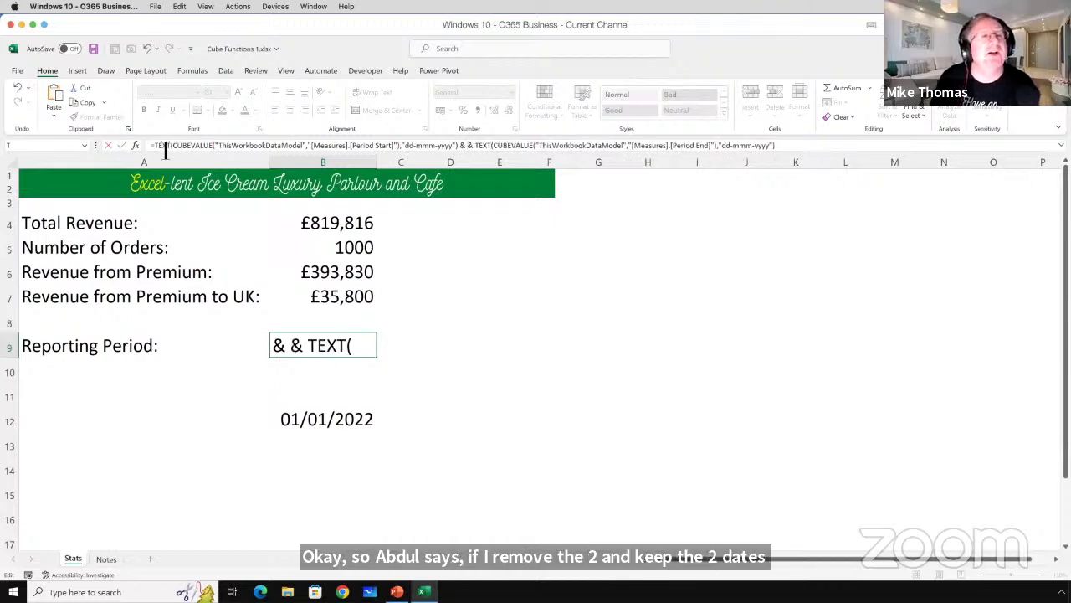
drag(158, 152, 179, 152)
key(Delete)
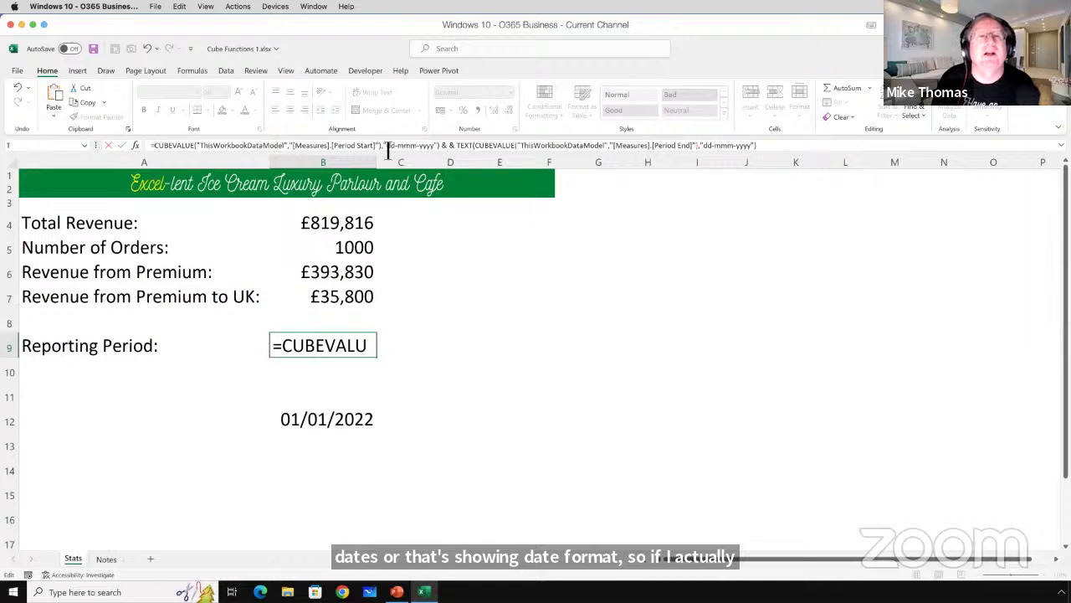
drag(385, 149, 444, 151)
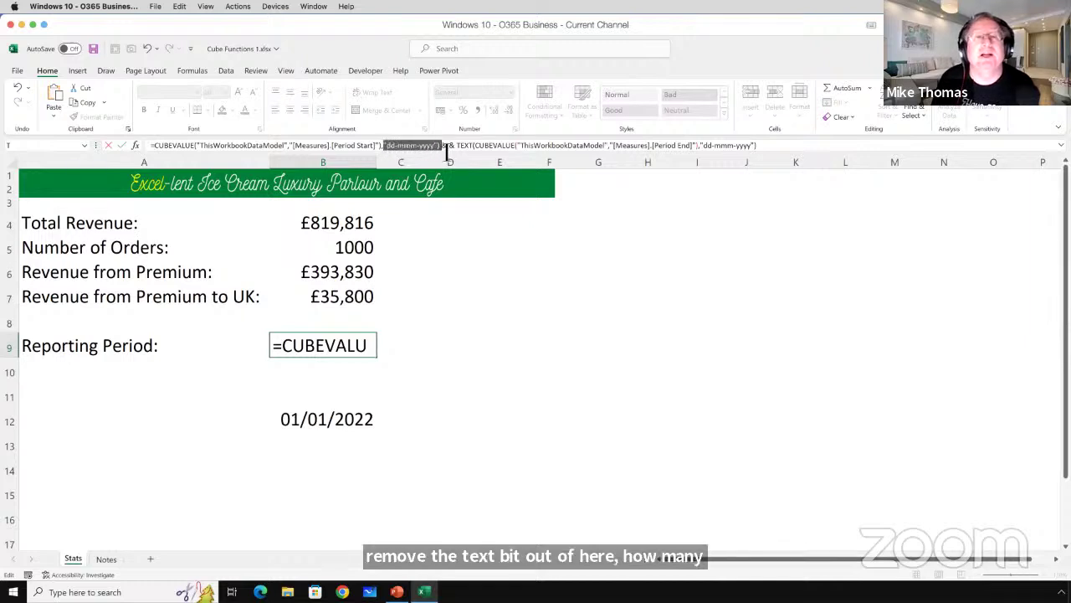
key(Delete)
key(BackSpace)
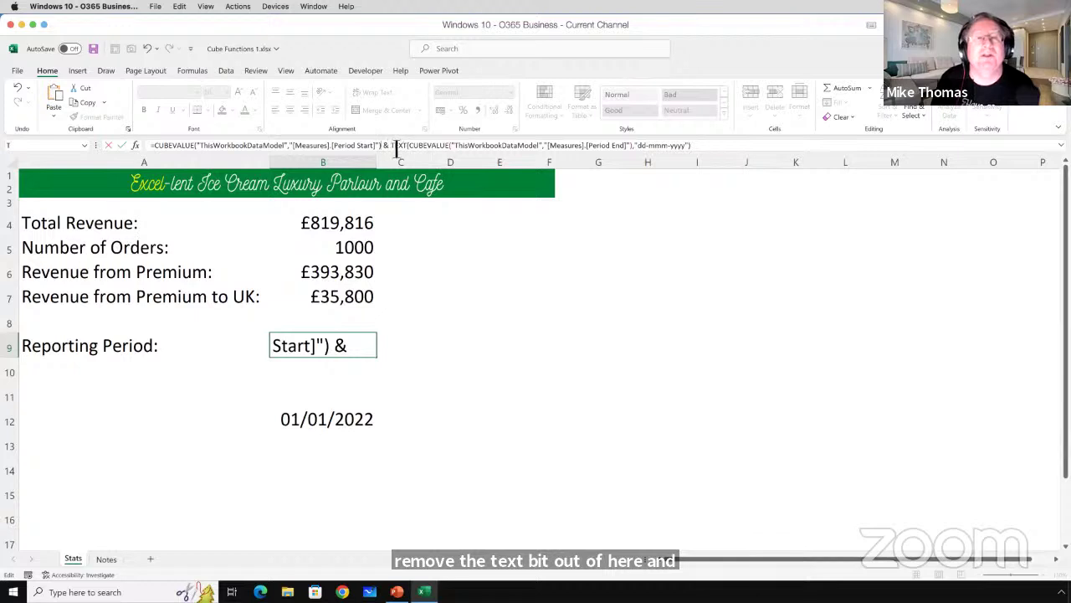
Remove the appended & TEXT part and commit B9 as a single Period Start CUBEVALUE.
drag(392, 149, 383, 148)
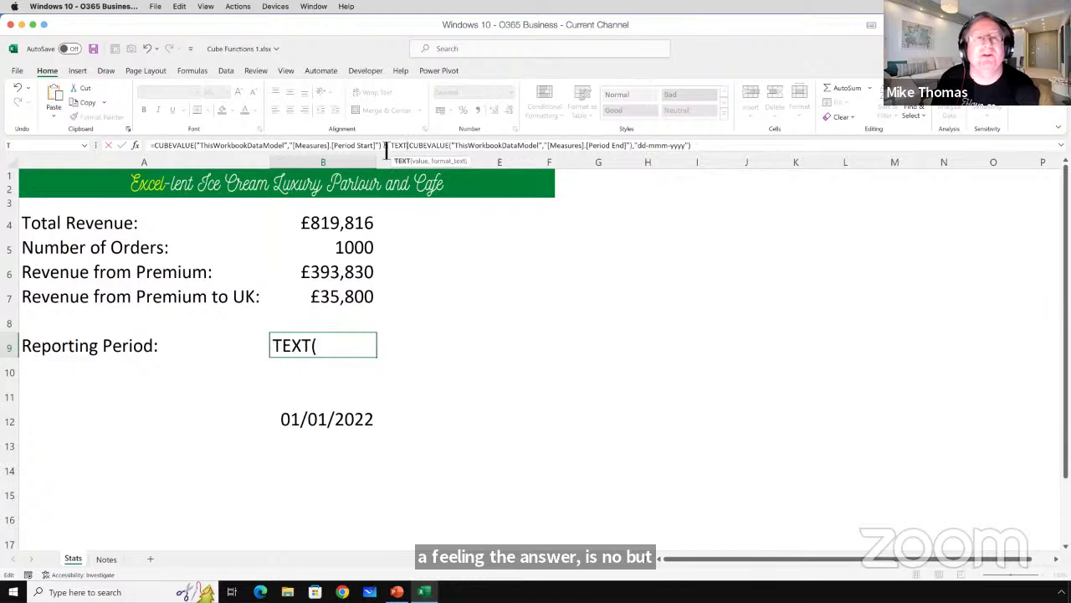
shift+click(693, 151)
key(BackSpace)
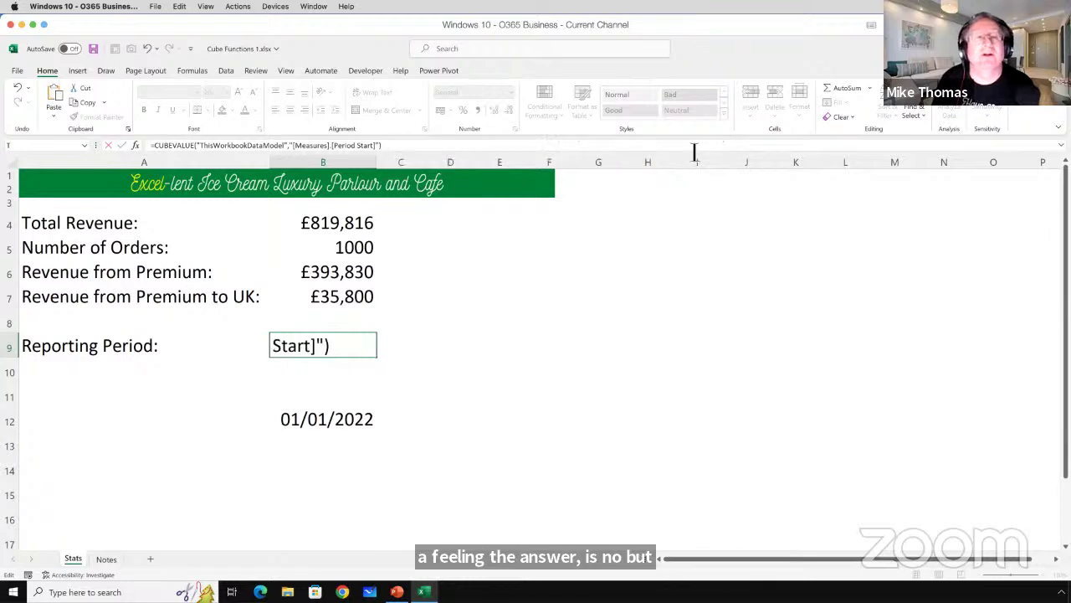
key(ctrl+Return)
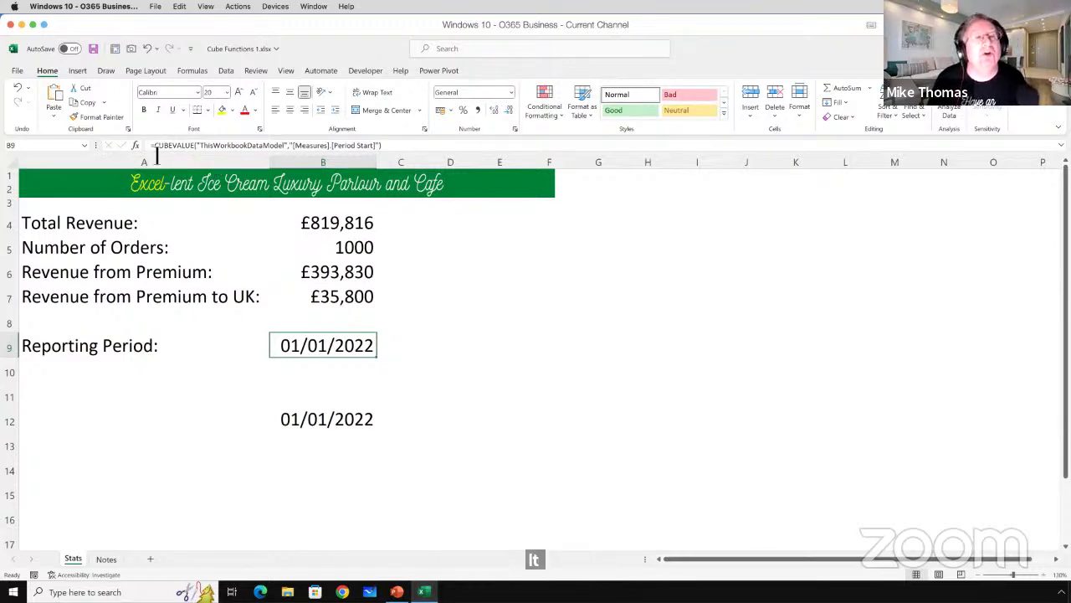
drag(157, 148, 400, 151)
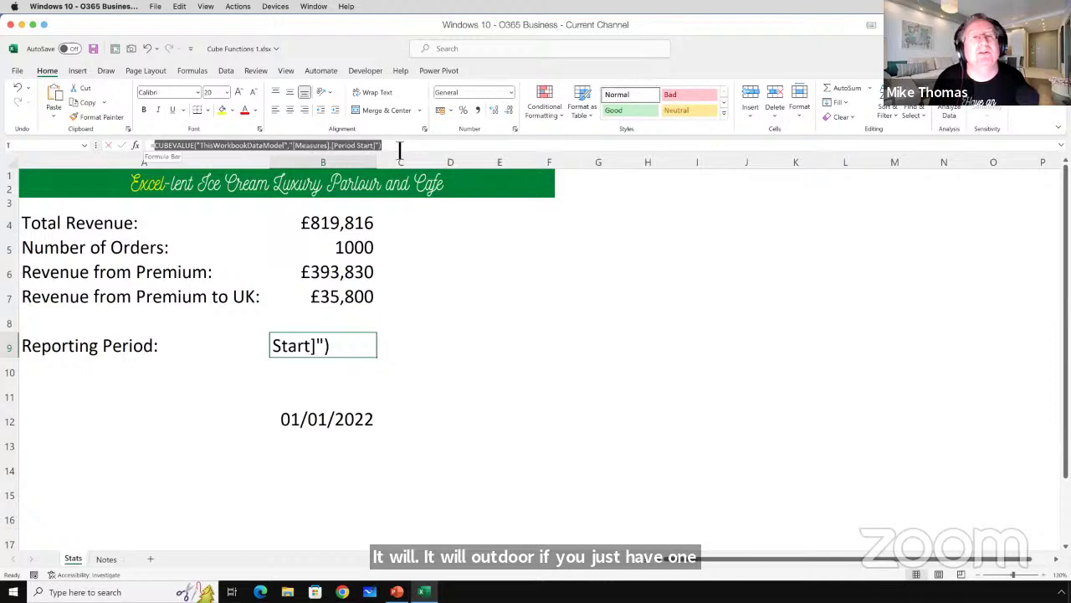
Paste a copy of the CUBEVALUE after & and change its measure to [Period End].
click(401, 148)
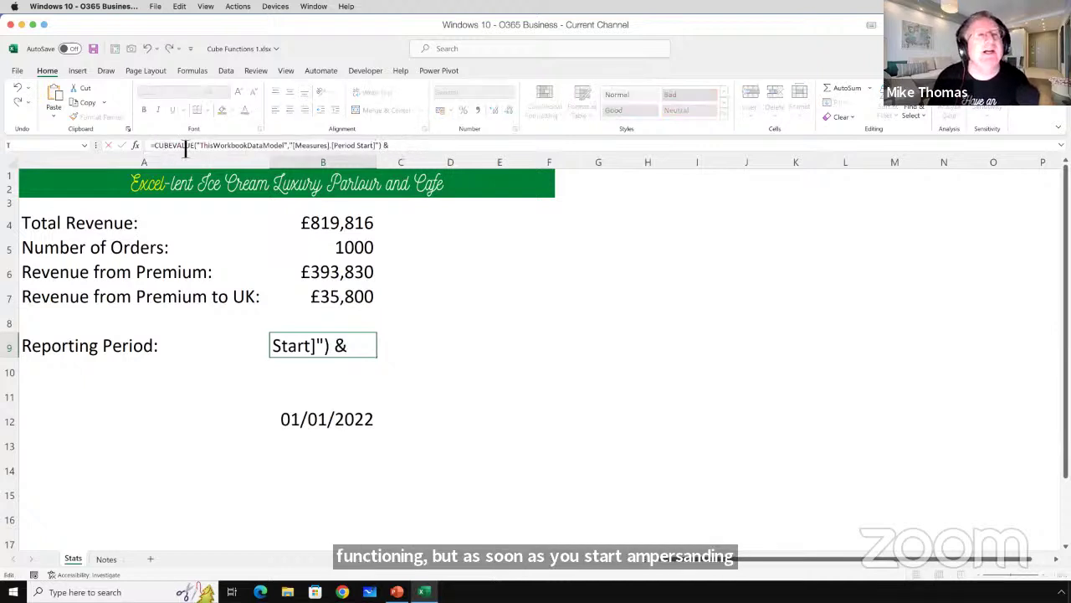
drag(154, 147, 388, 155)
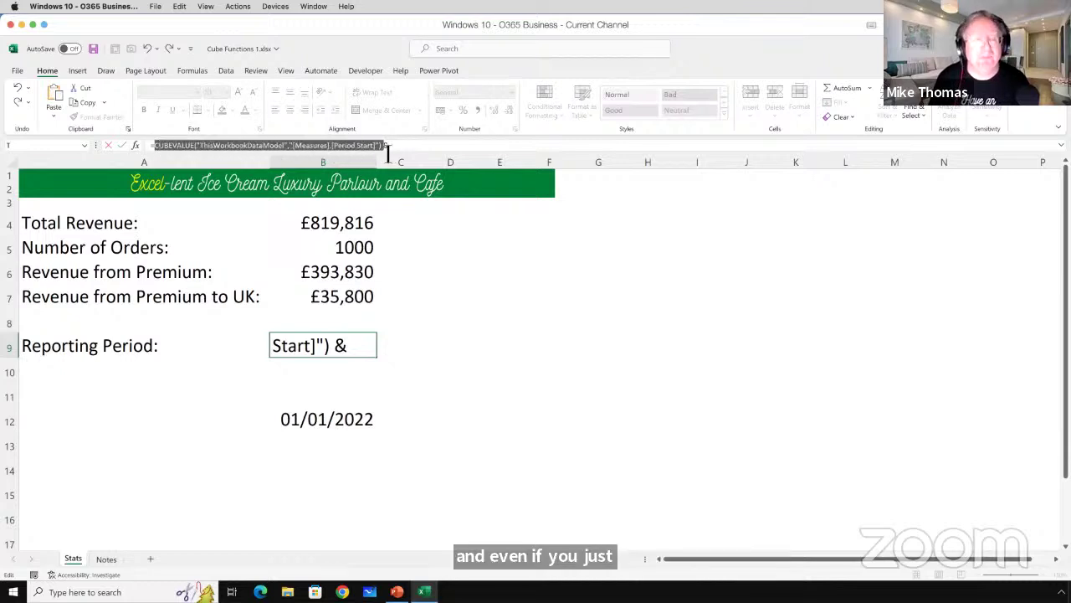
key(ctrl+c)
click(411, 147)
key(ctrl+v)
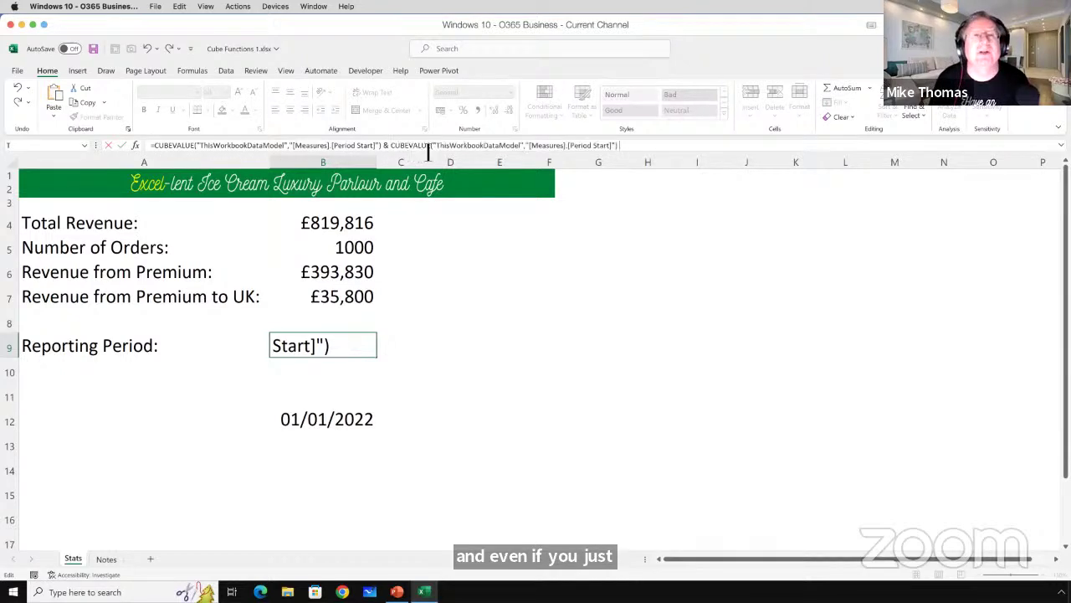
double_click(600, 147)
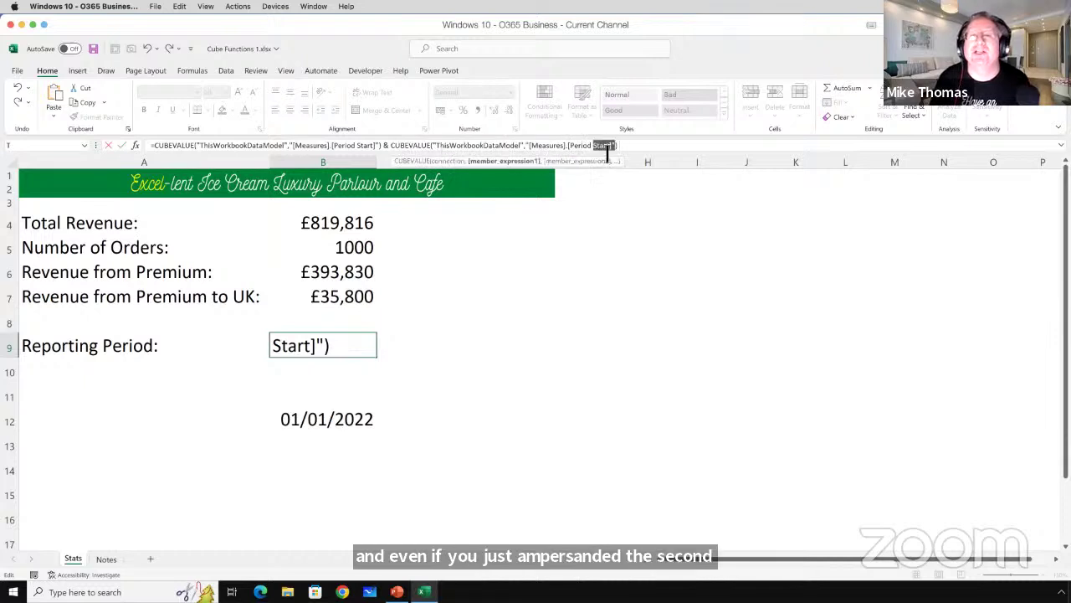
click(602, 149)
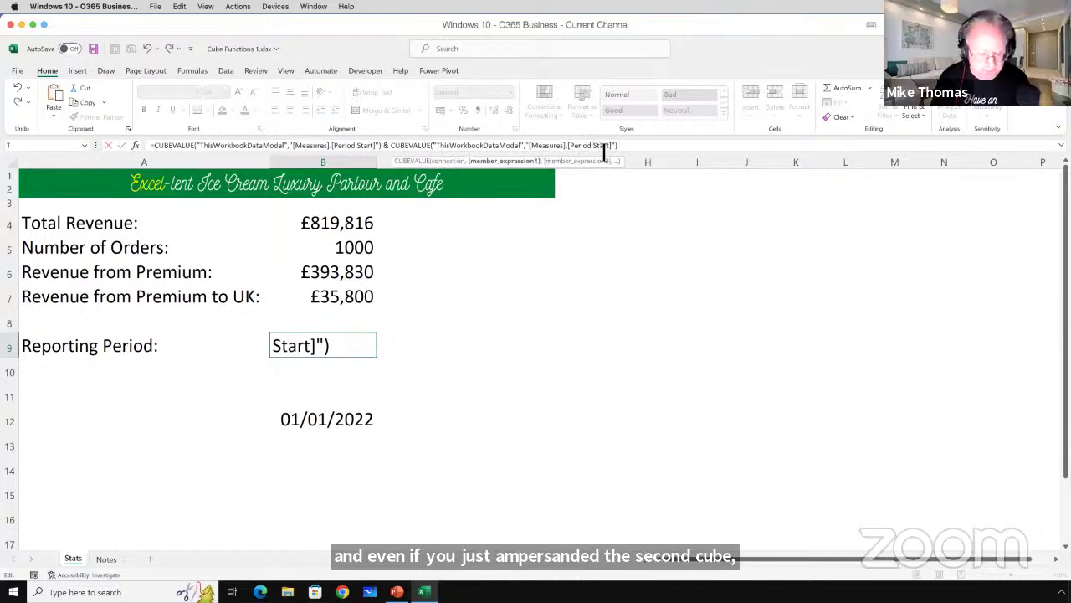
text(End)
key(Delete)
key(Delete)
key(Delete)
key(Delete)
key(Delete)
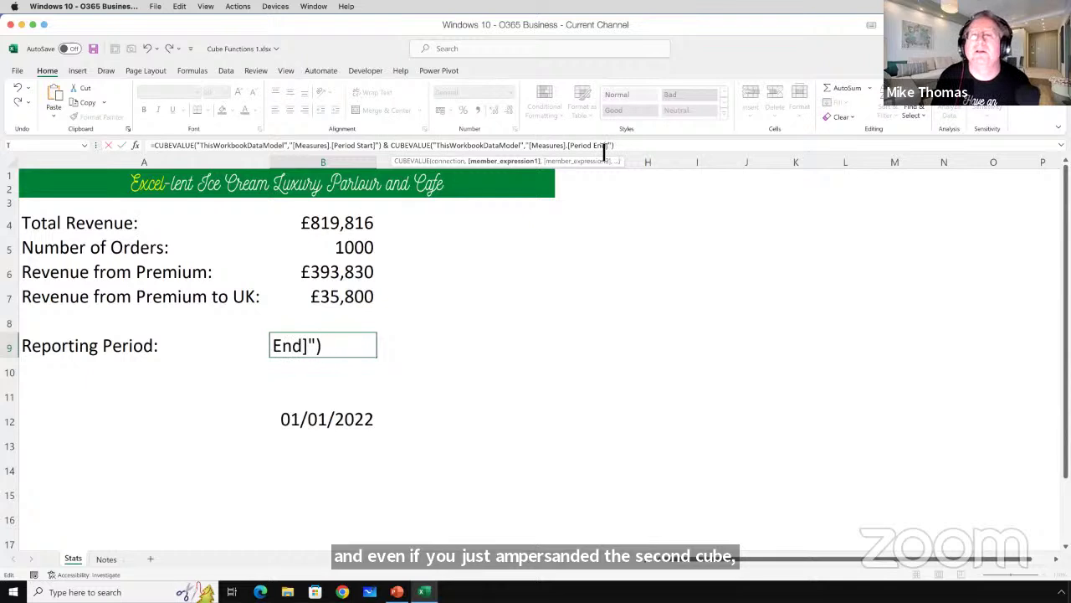
key(Return)
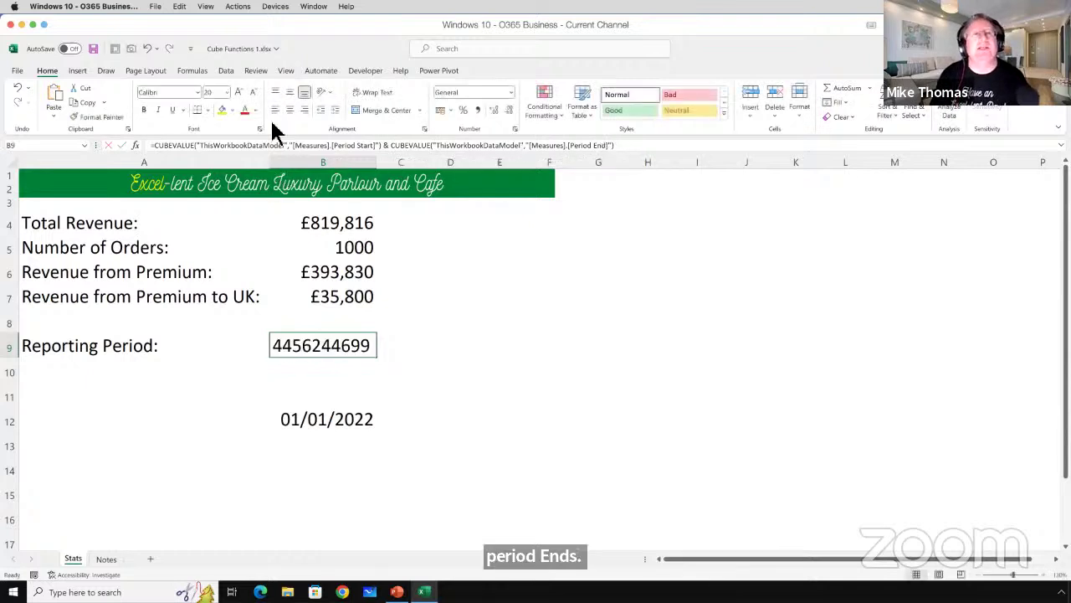
Review B9's combined formula again and leave it unchanged.
click(162, 150)
drag(155, 147, 241, 147)
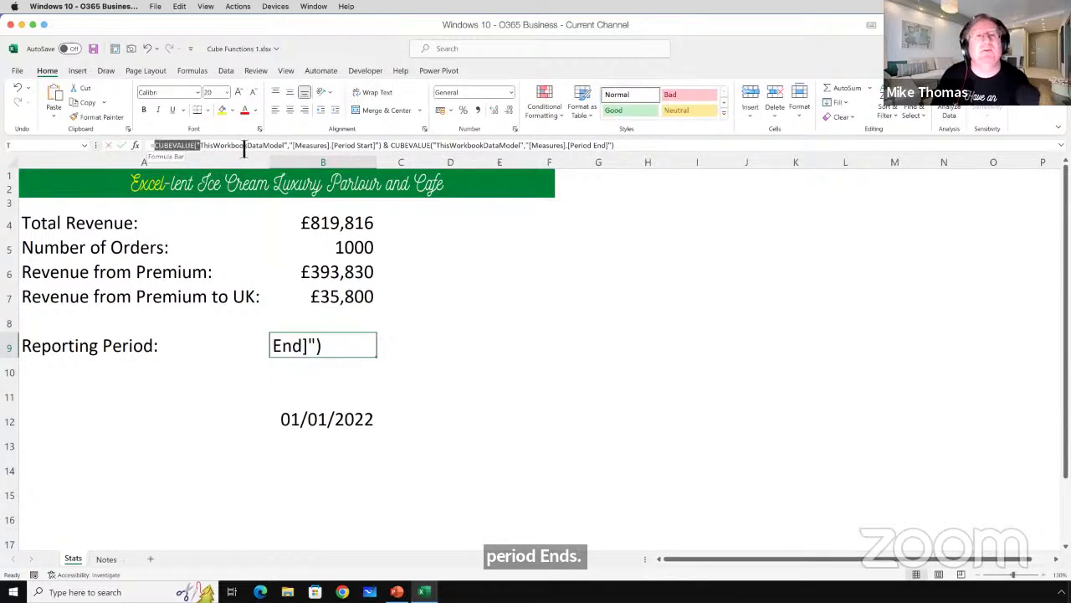
click(389, 147)
key(Escape)
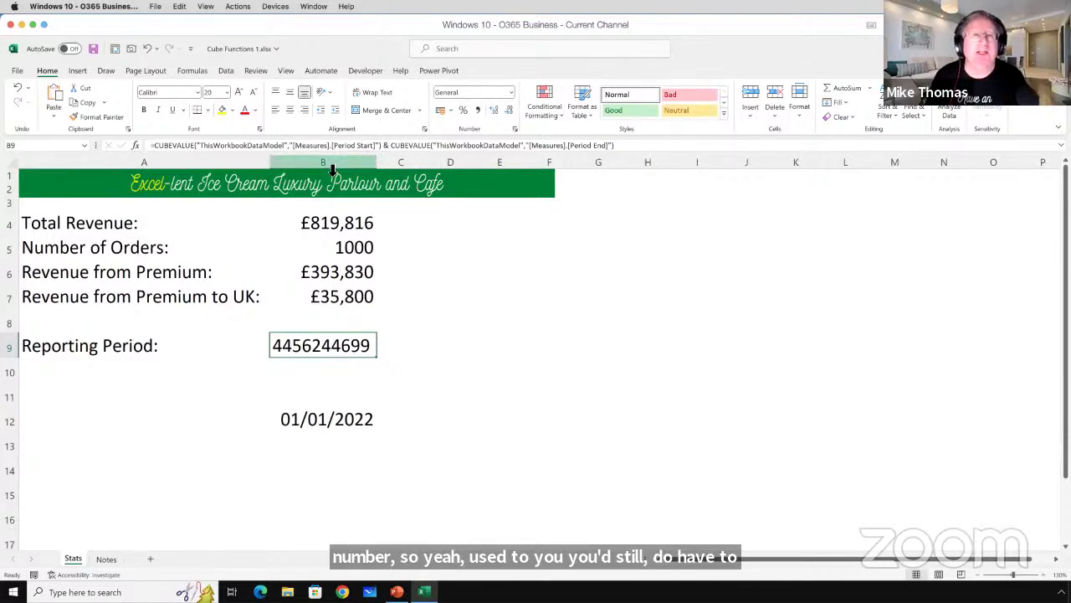
Undo B9's combined formula to restore the 01/01/2022 date, then bring up the Start menu.
key(ctrl+z)
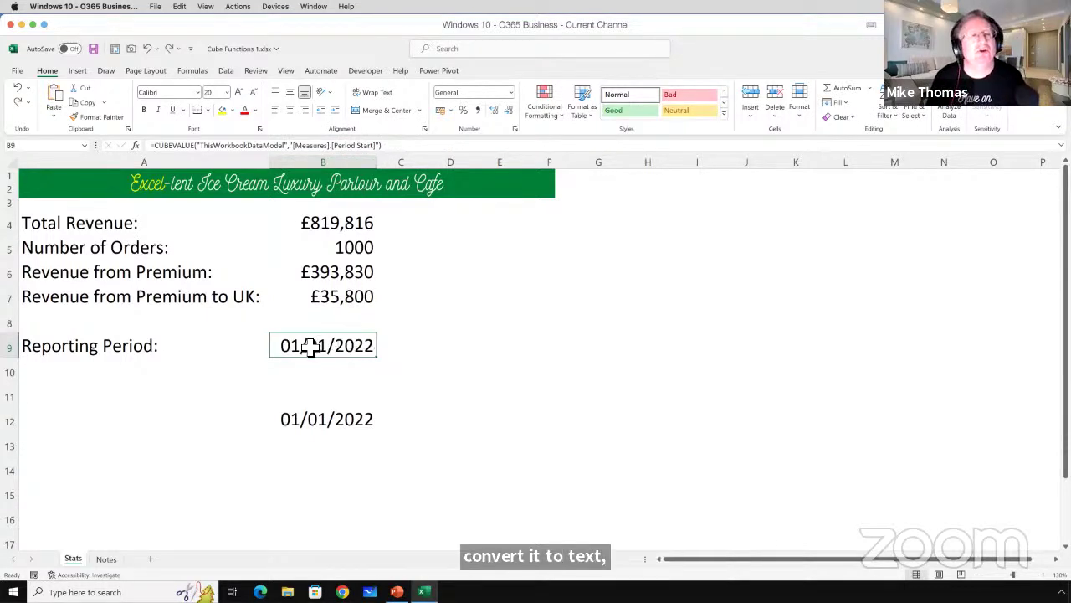
click(308, 370)
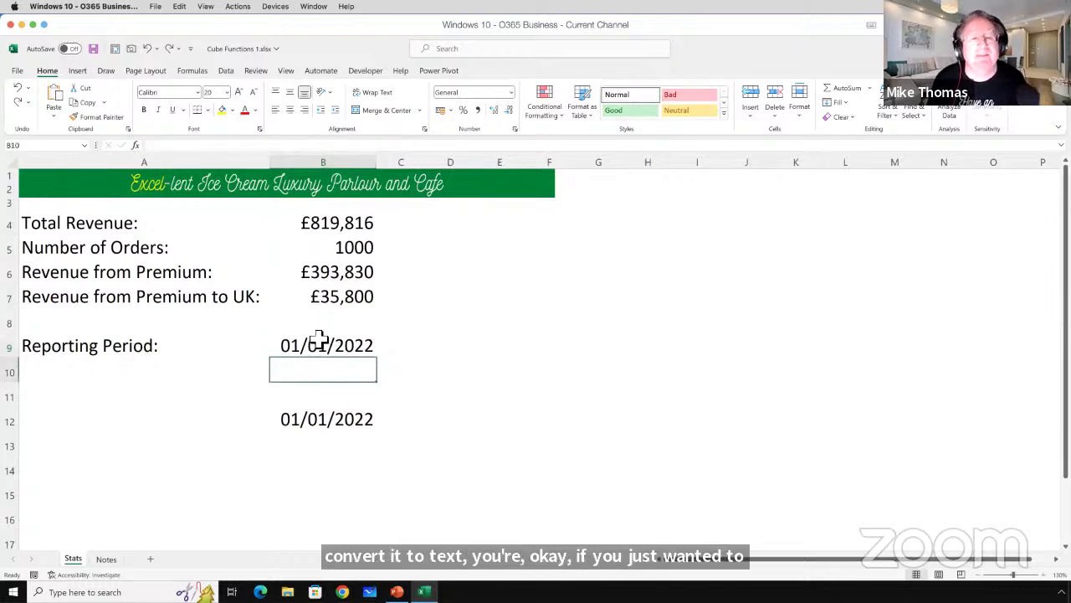
click(320, 343)
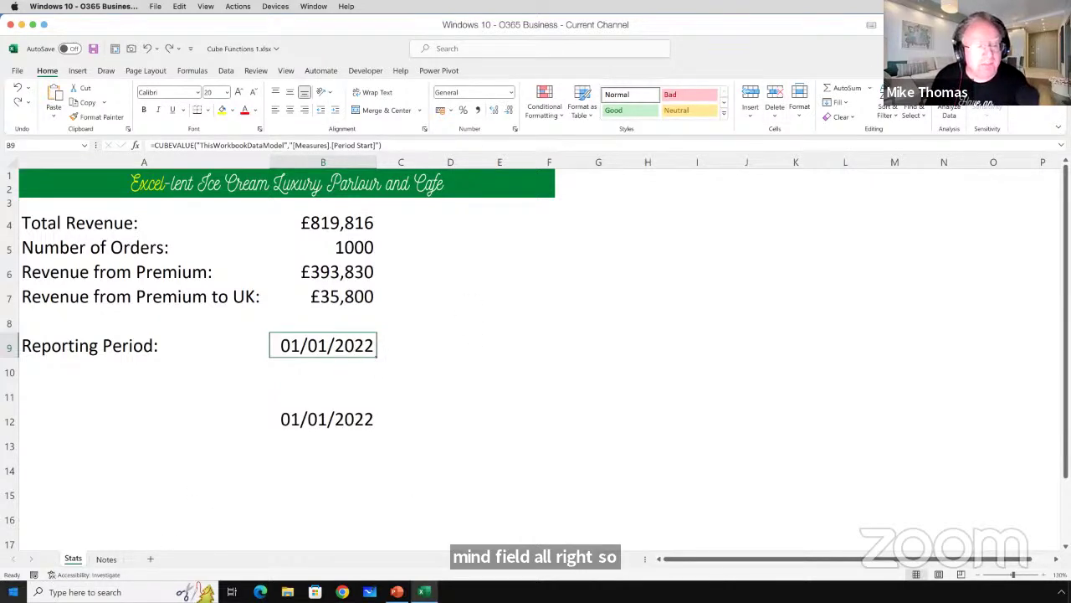
key(super)
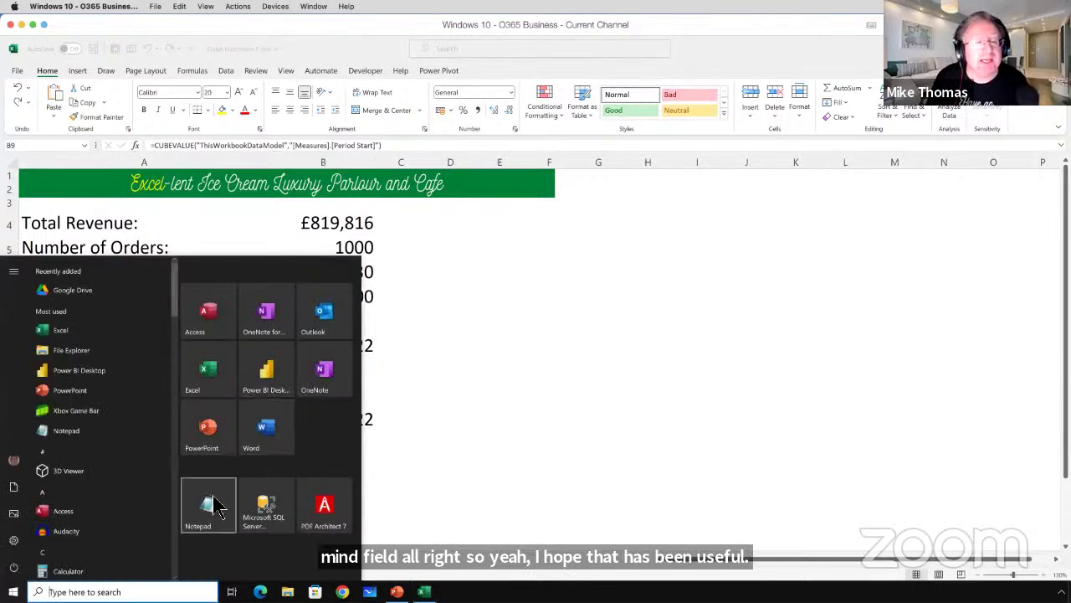
Start a Notepad note with the presenter's e-mail address and move it right.
click(209, 505)
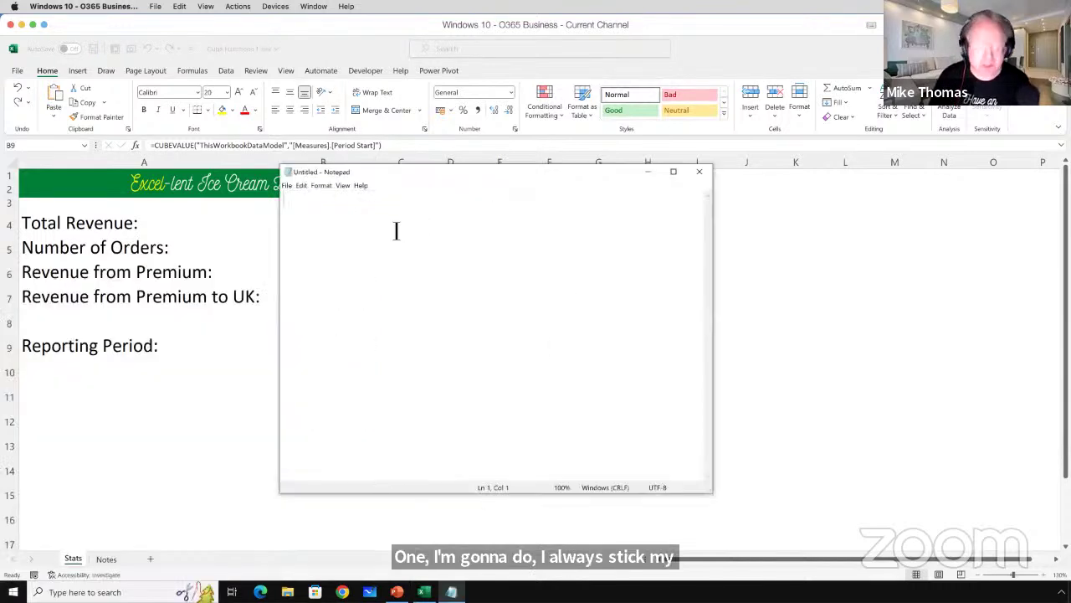
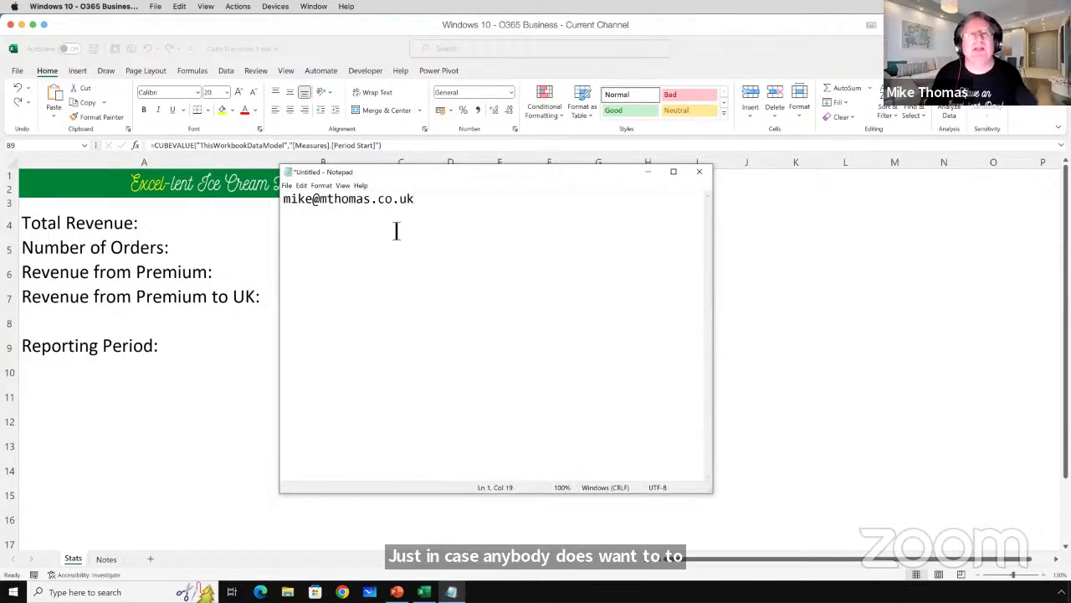
drag(444, 173, 574, 176)
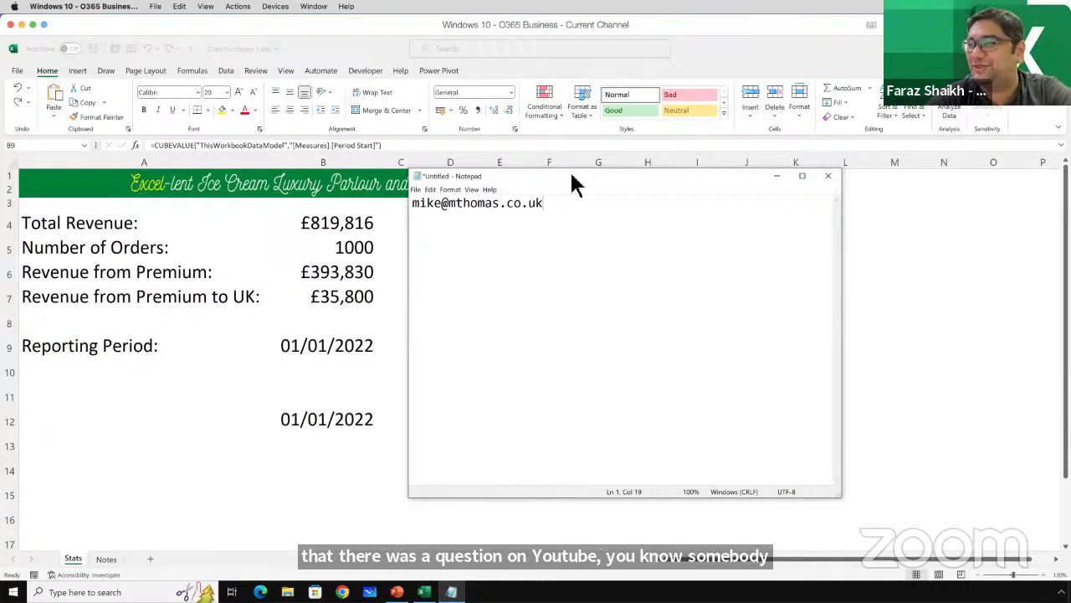
Close the Notepad note, cancel once, then close it again to bring up the save prompt.
click(828, 176)
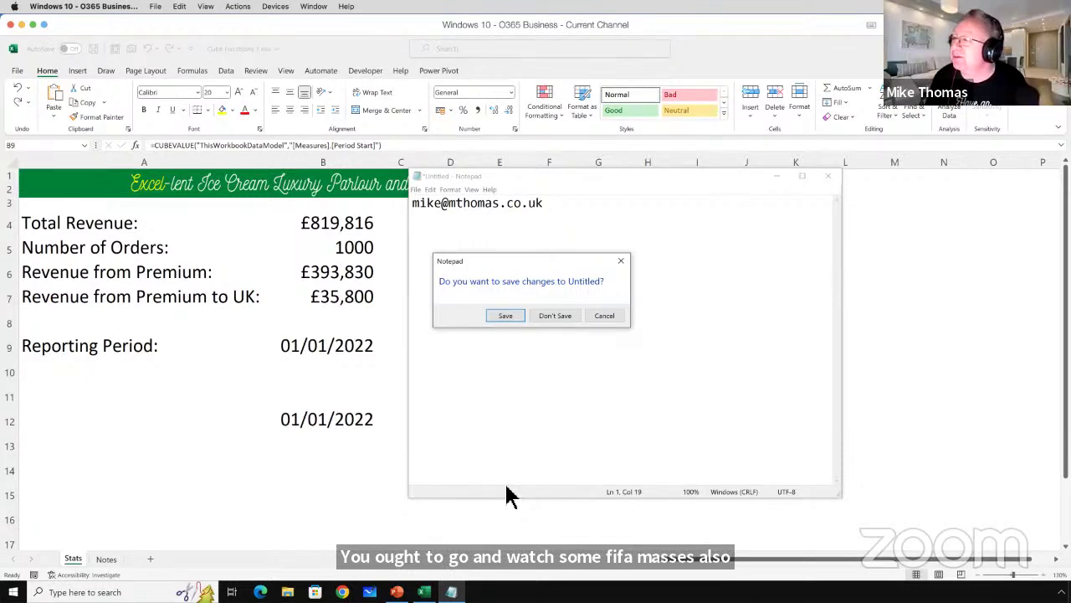
click(601, 317)
click(828, 176)
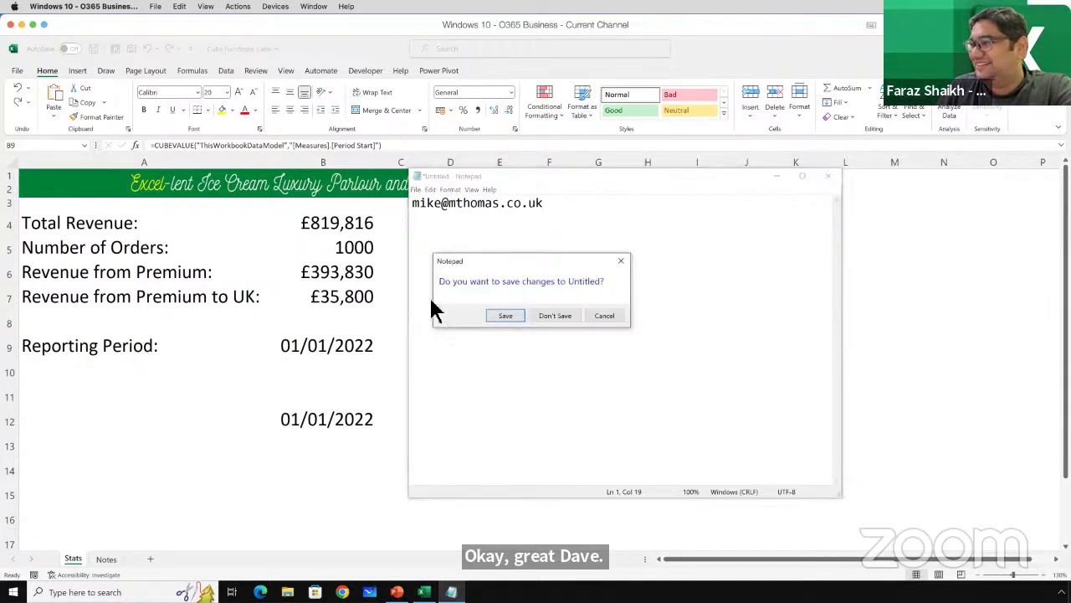
Discard the Notepad note, save and close Cube Functions 1.xlsx, and open Cube Functions 3.xlsx.
click(564, 315)
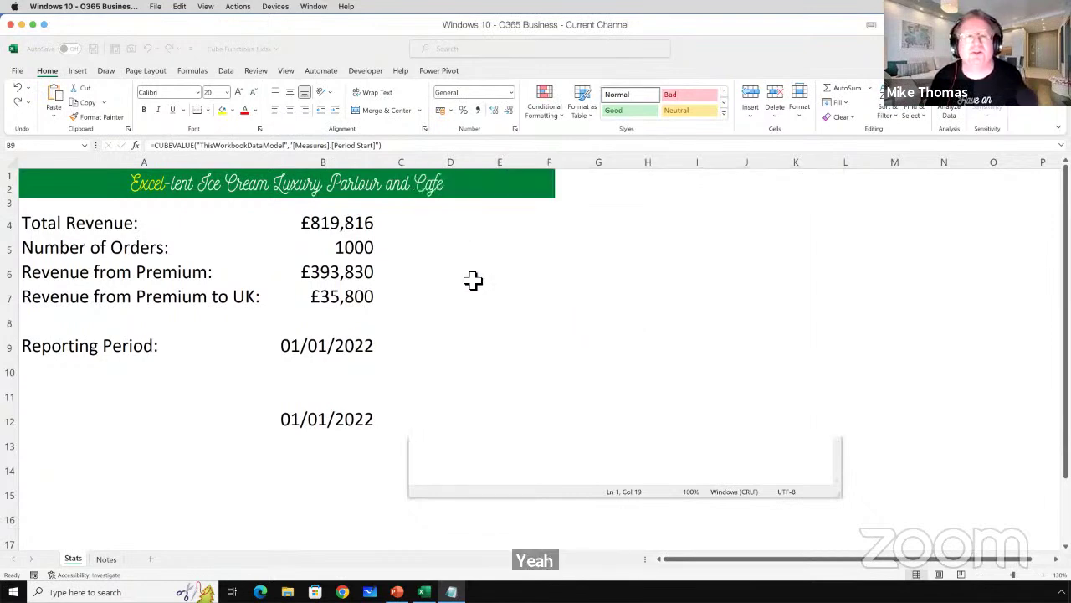
click(89, 222)
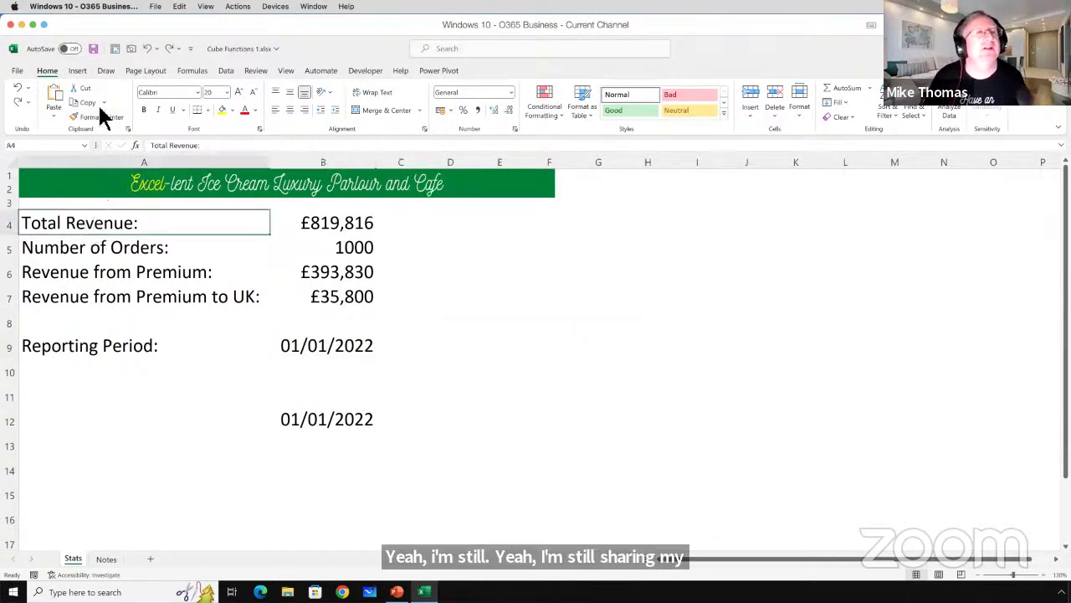
click(93, 49)
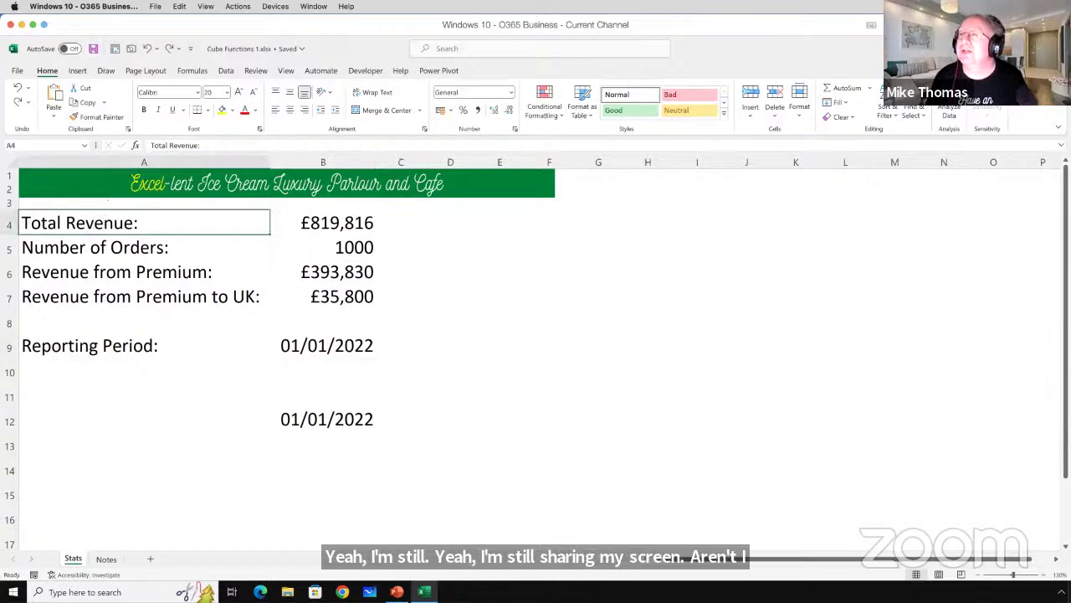
click(1056, 48)
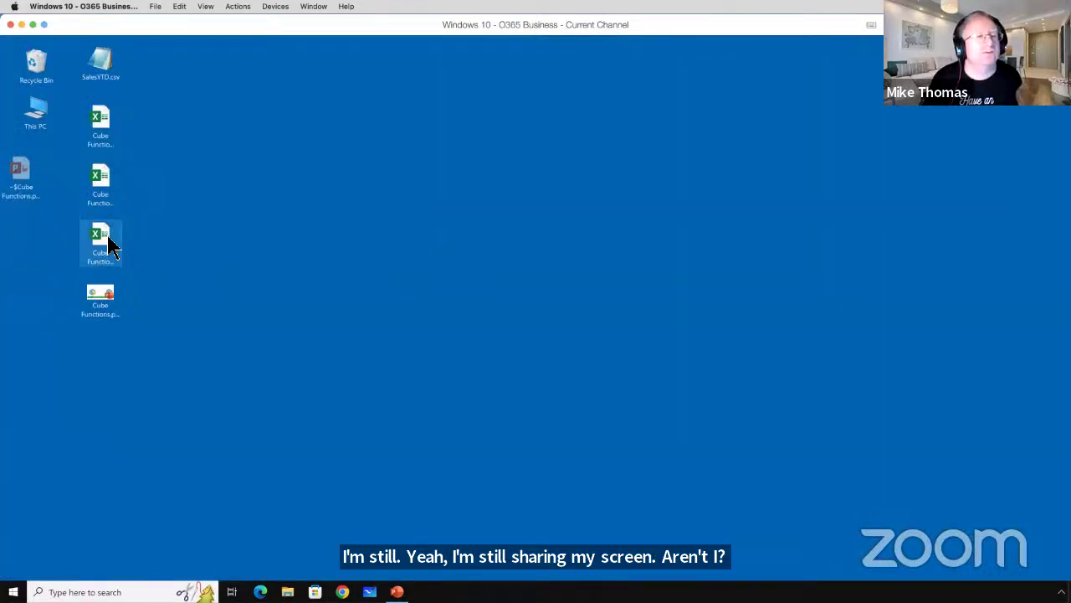
double_click(114, 236)
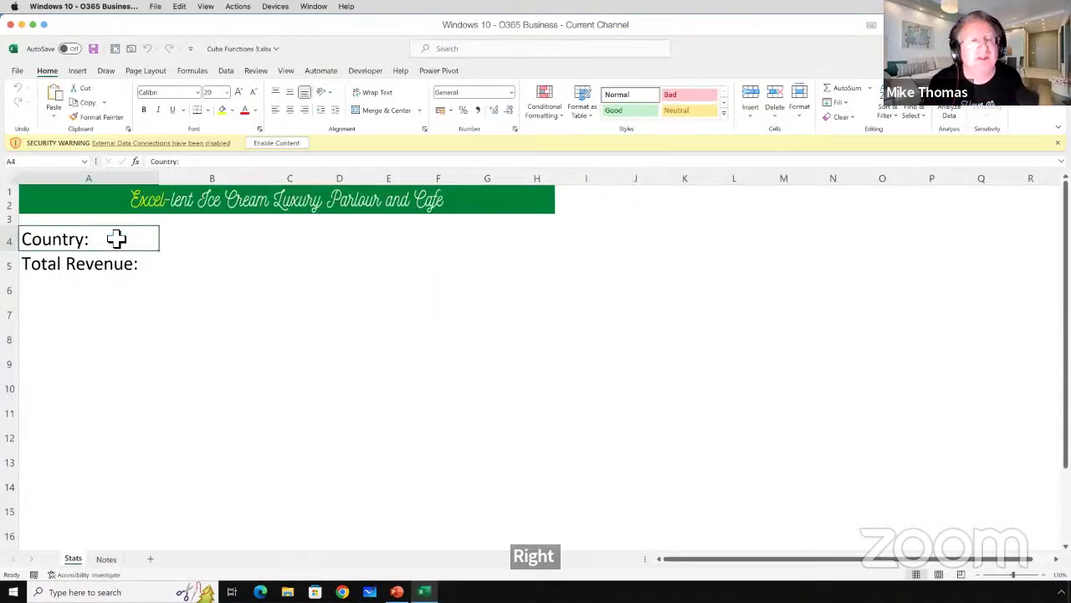
Enable the workbook's external data connections and select cell D4.
click(289, 143)
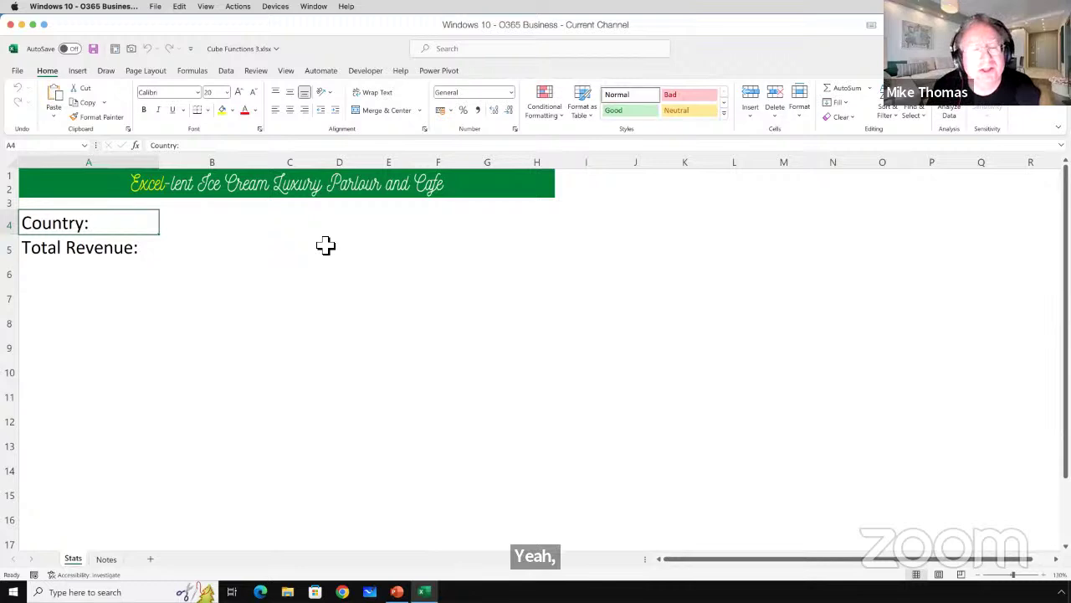
click(221, 217)
click(356, 227)
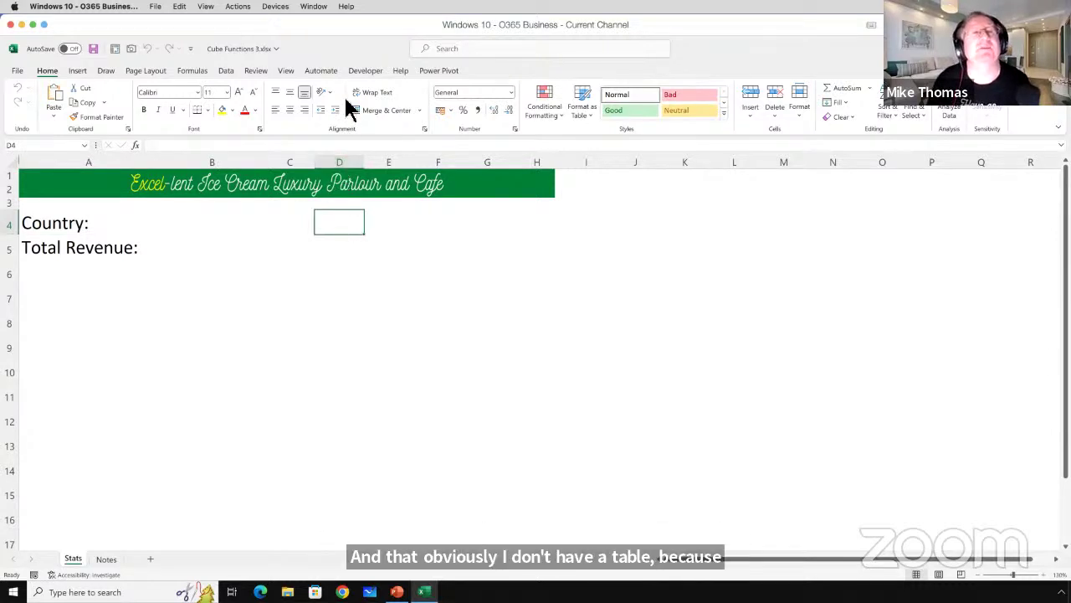
Insert a CountrySoldTo slicer from the Tables in Workbook Data Model.
click(78, 72)
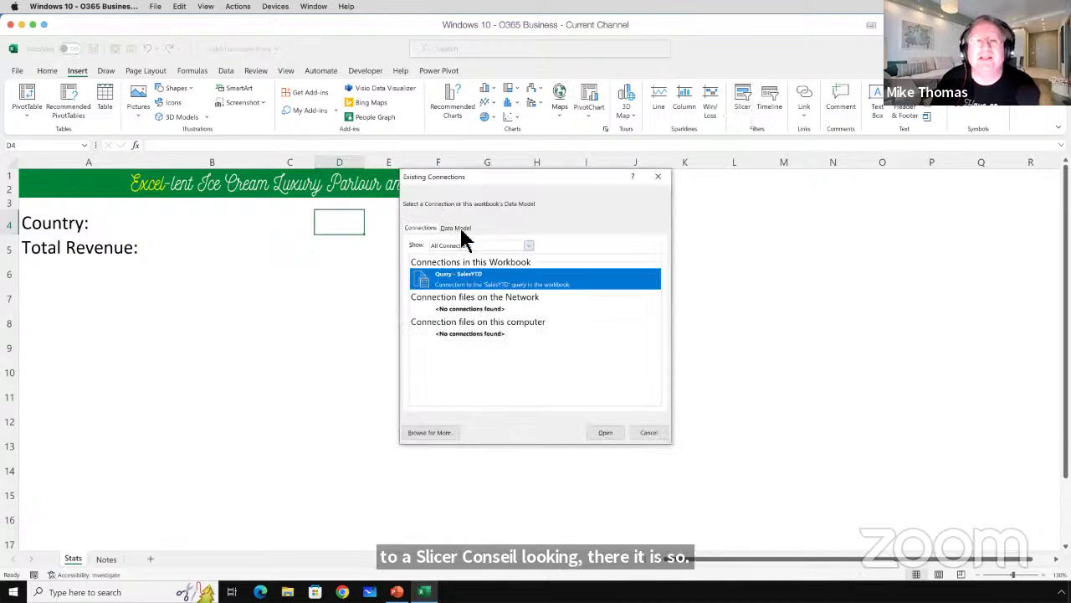
click(456, 228)
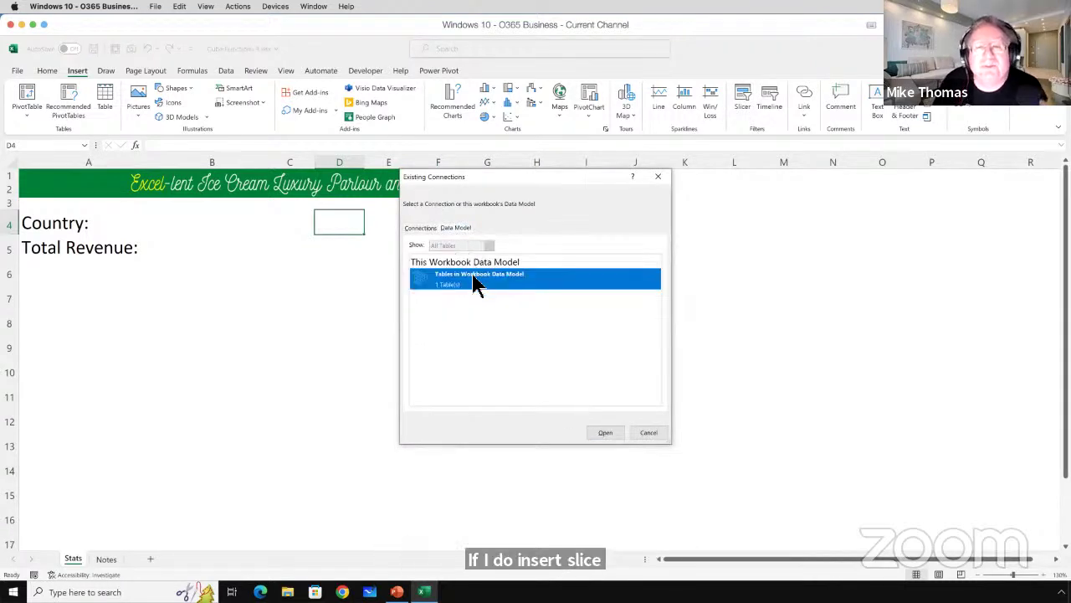
click(604, 433)
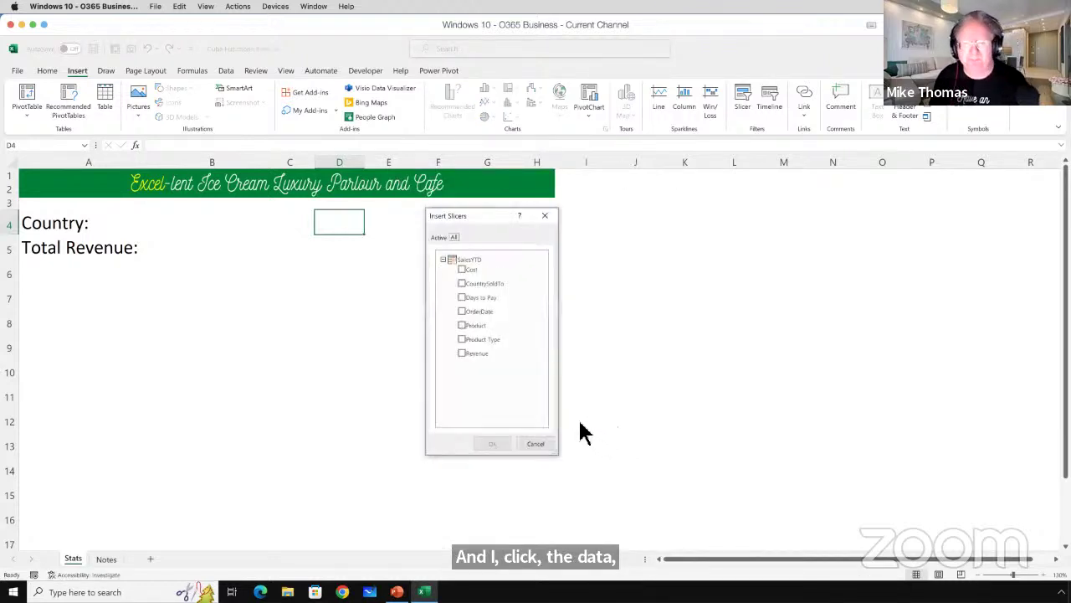
click(461, 284)
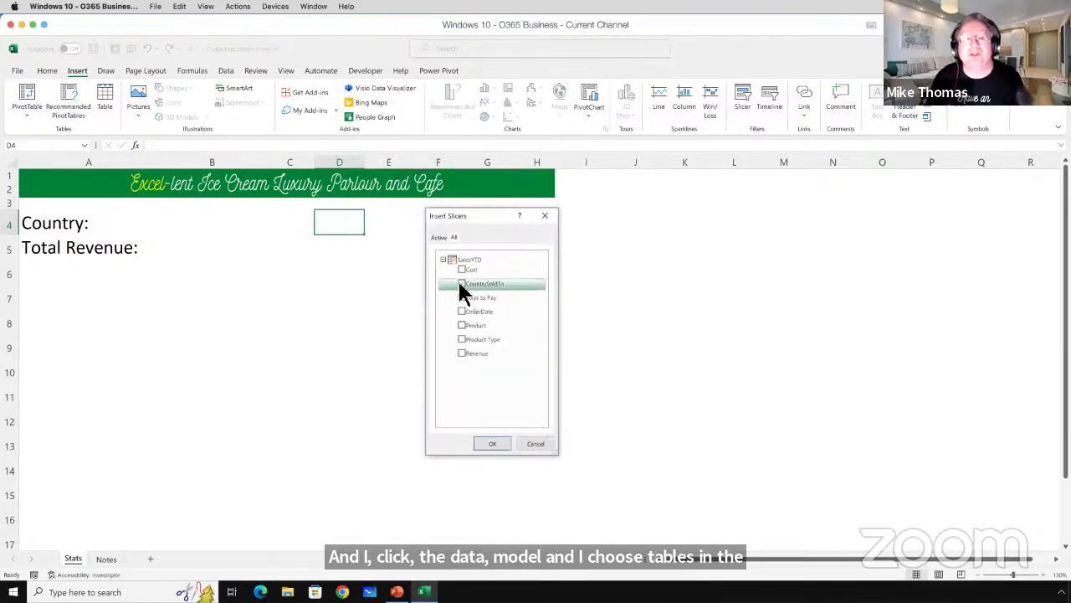
click(490, 444)
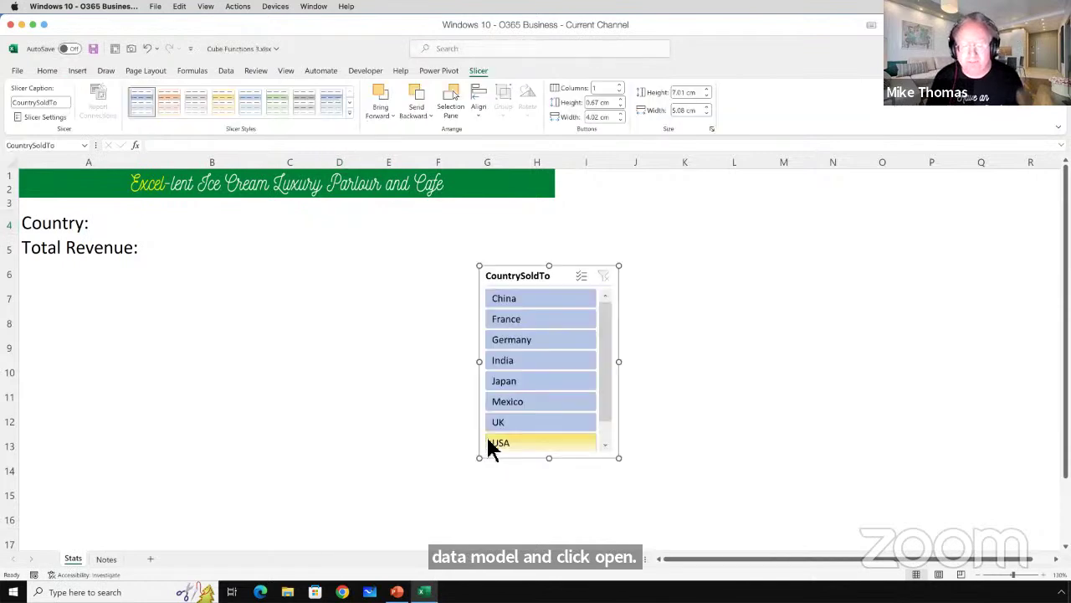
Lengthen the CountrySoldTo slicer to show all eight countries and move it to columns I–K.
drag(549, 458, 558, 474)
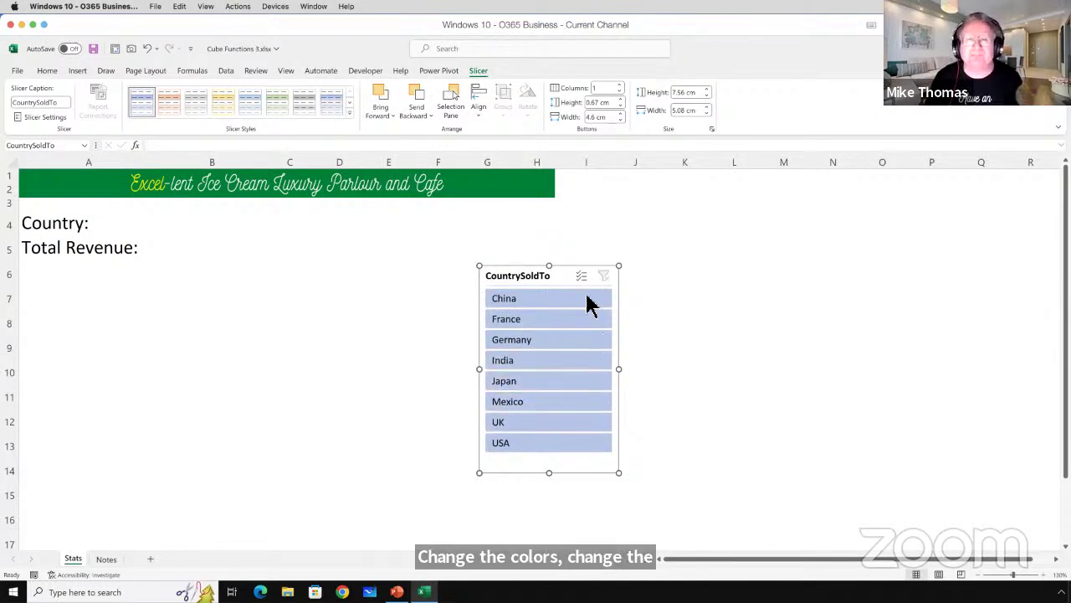
drag(572, 264, 660, 208)
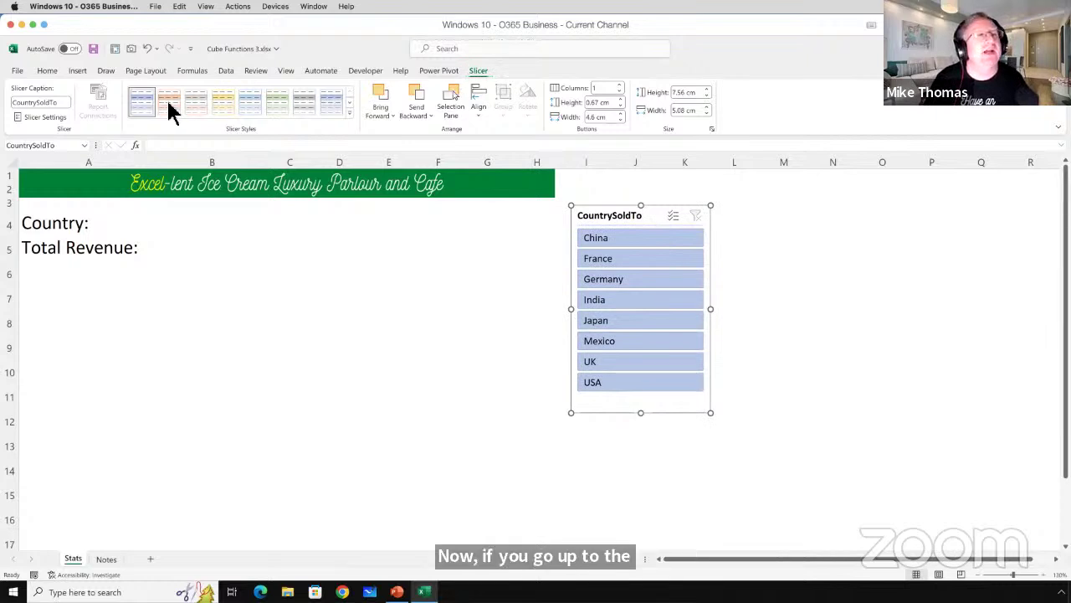
Check the slicer name Slicer_CountrySoldTo in Slicer Settings, cancel, and select M1:P10.
click(51, 117)
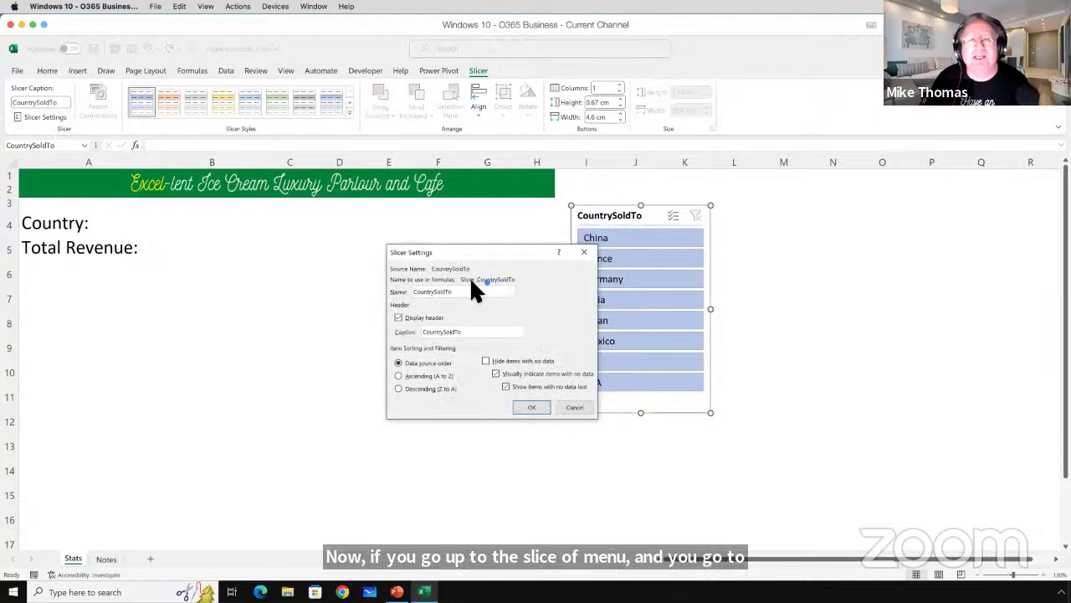
drag(391, 288, 522, 289)
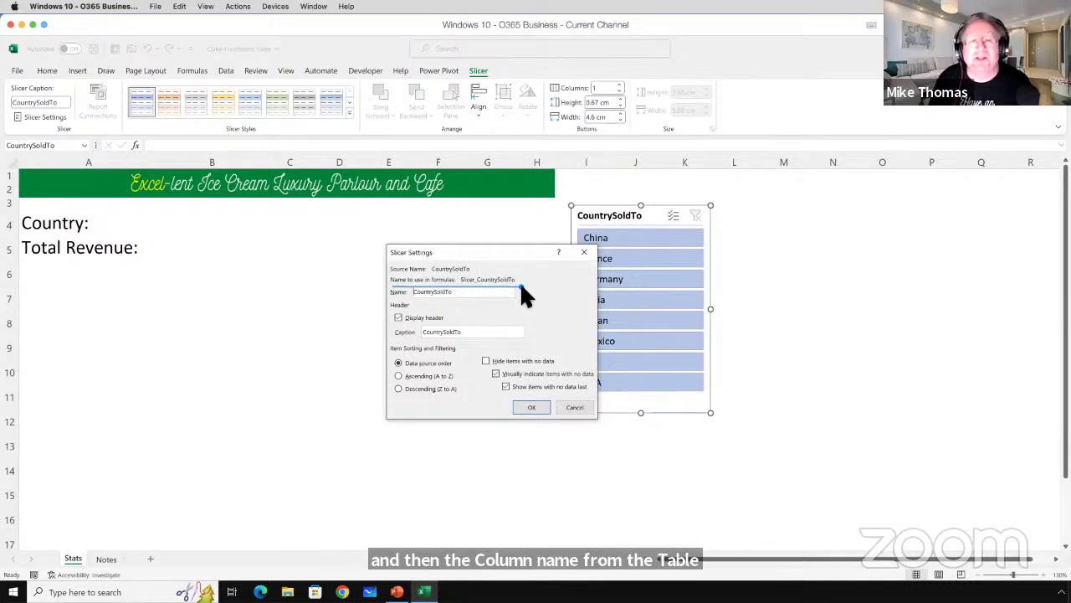
click(569, 408)
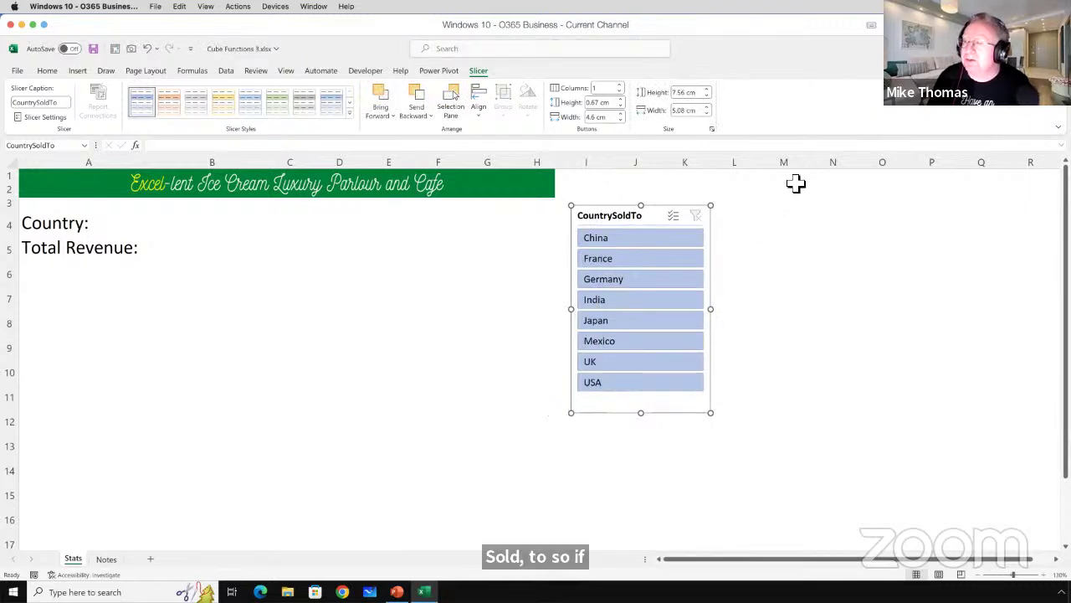
drag(796, 182, 943, 383)
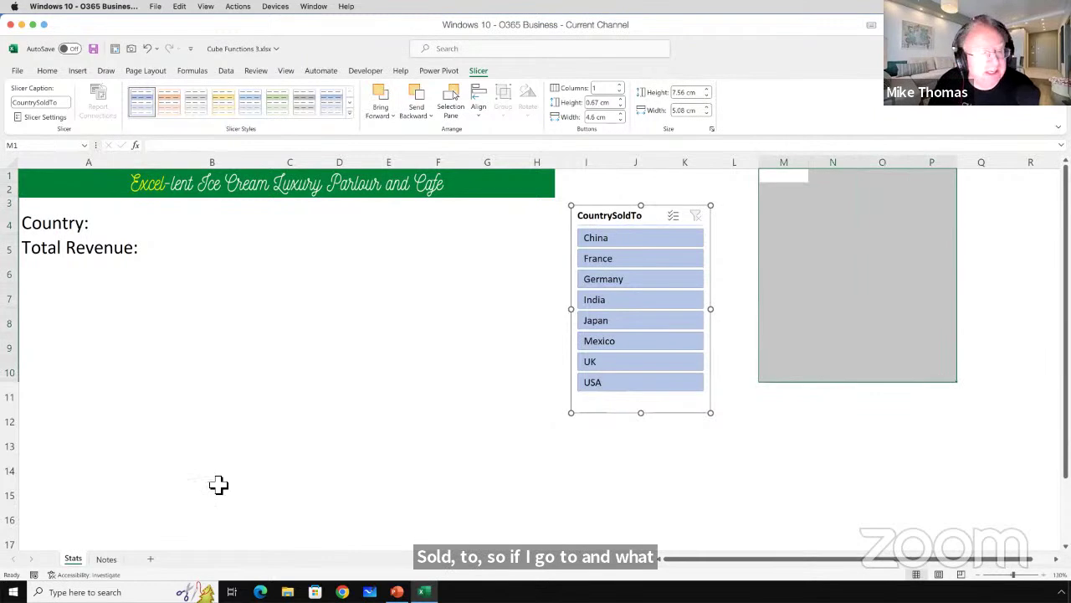
Enter =CUBESET("ThisWorkbookDataModel",Slicer_CountrySoldTo,"Countries") in M1 on the Stats sheet.
click(112, 562)
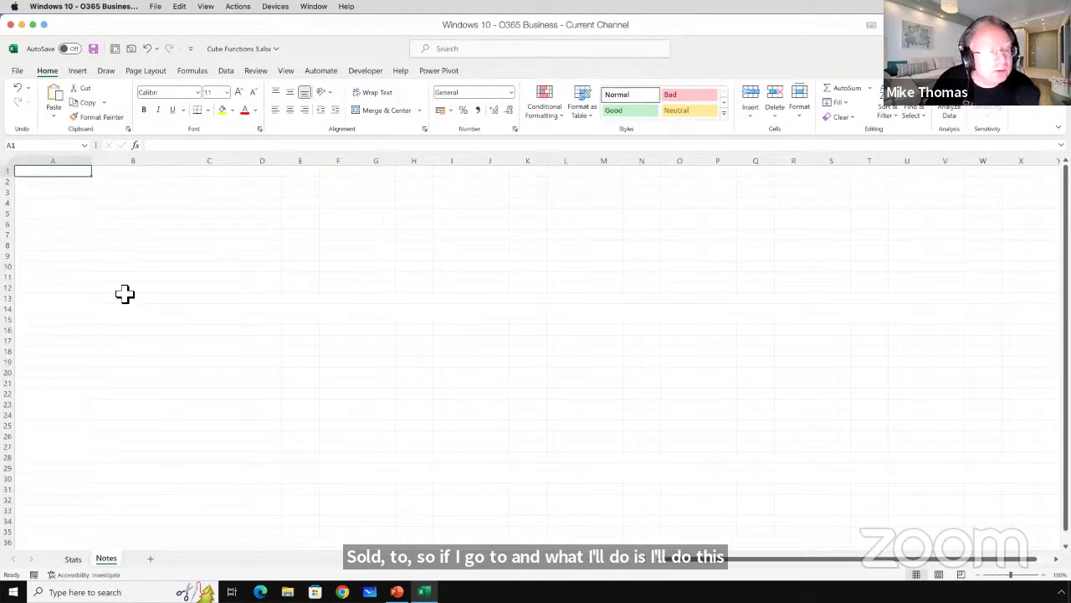
click(77, 561)
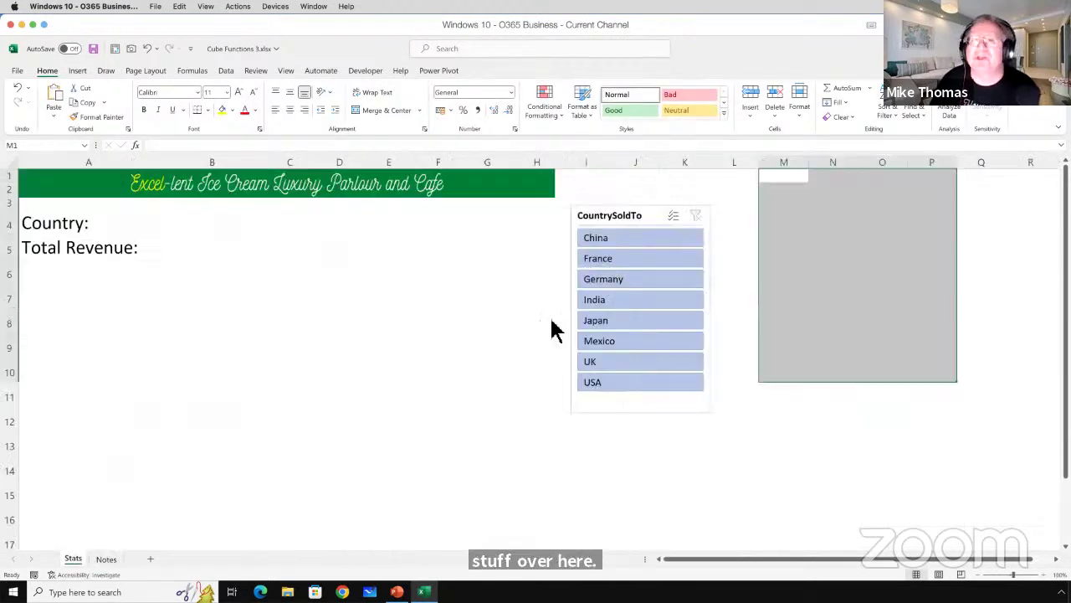
click(792, 181)
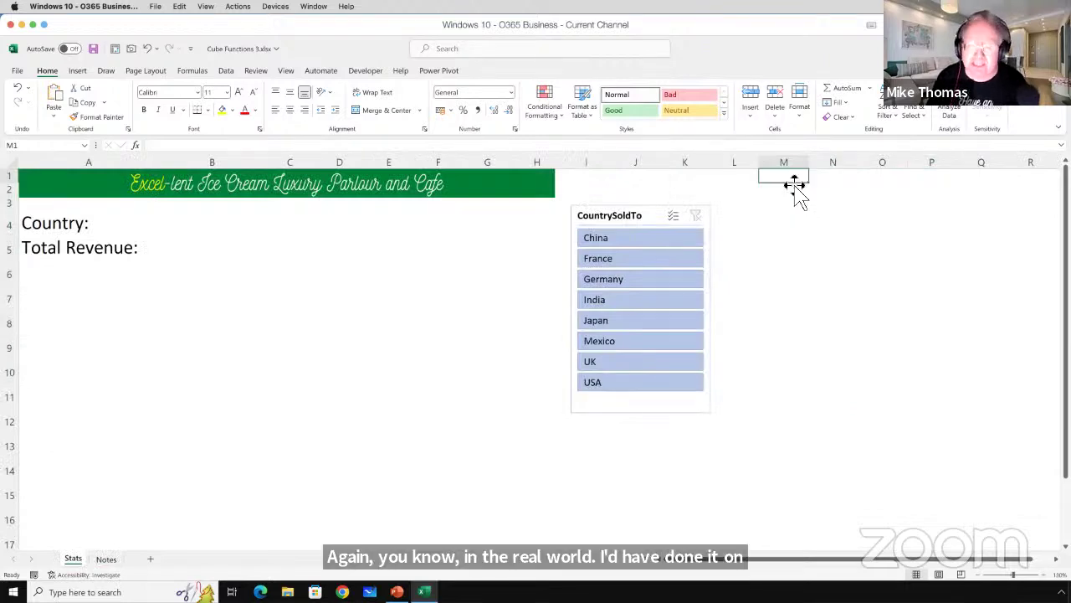
text(=)
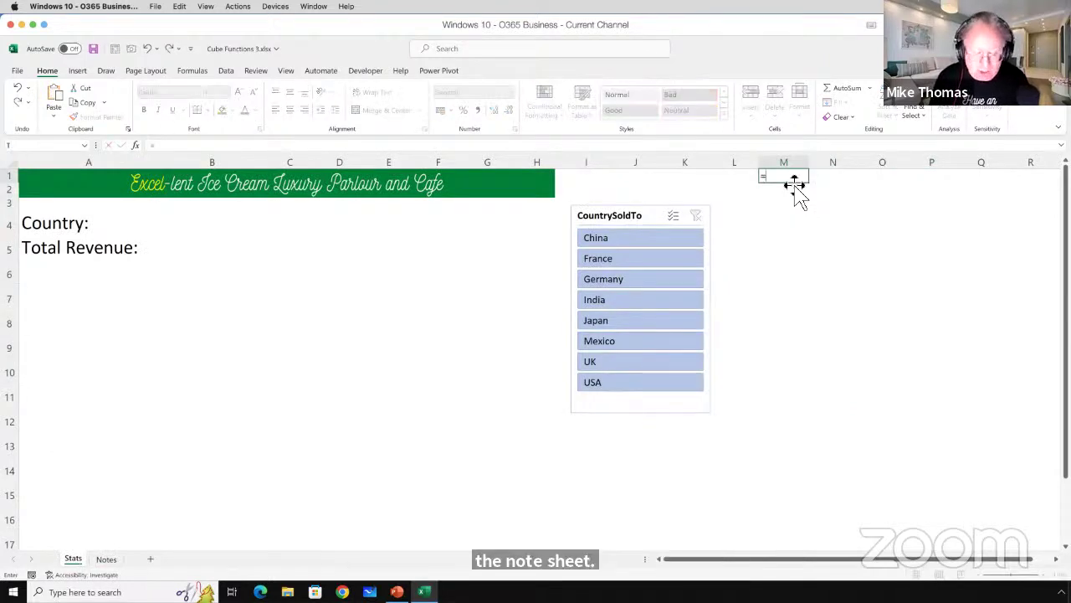
text(cube)
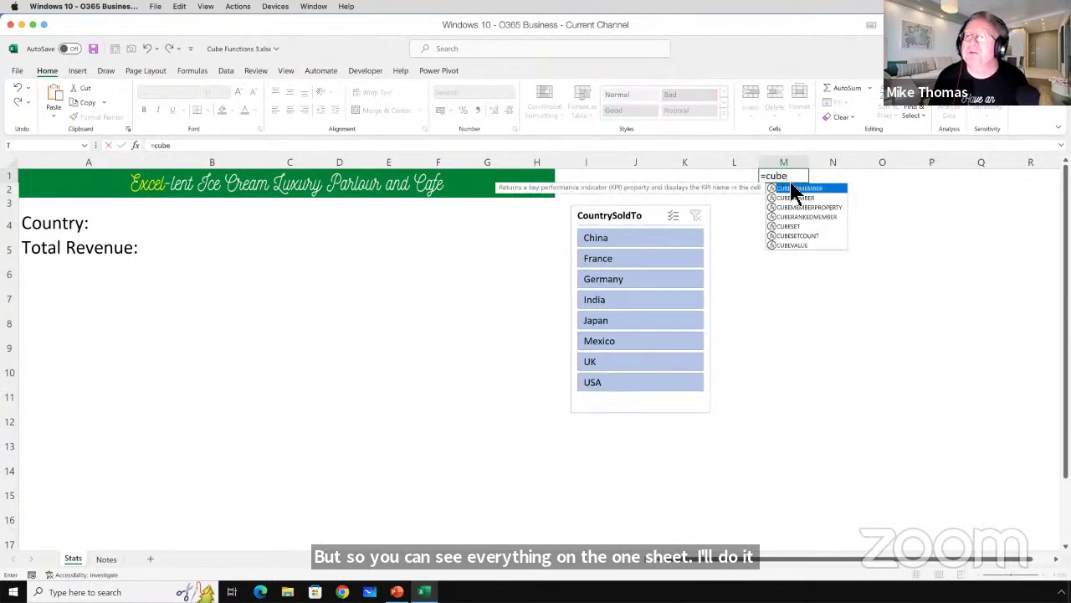
key(Down)
key(Down)
key(Down)
key(Down)
key(Tab)
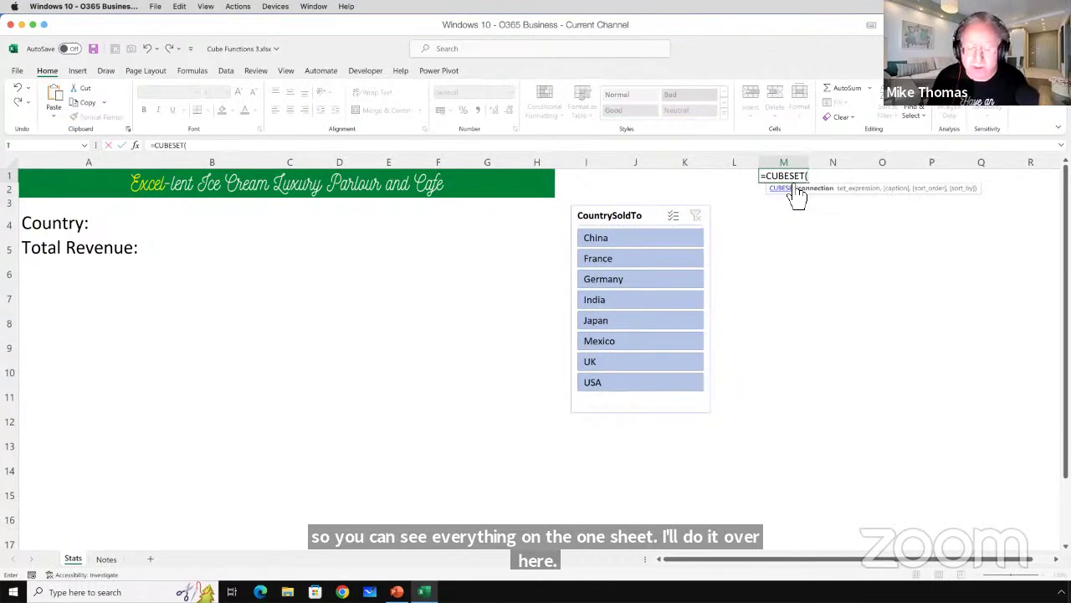
text(")
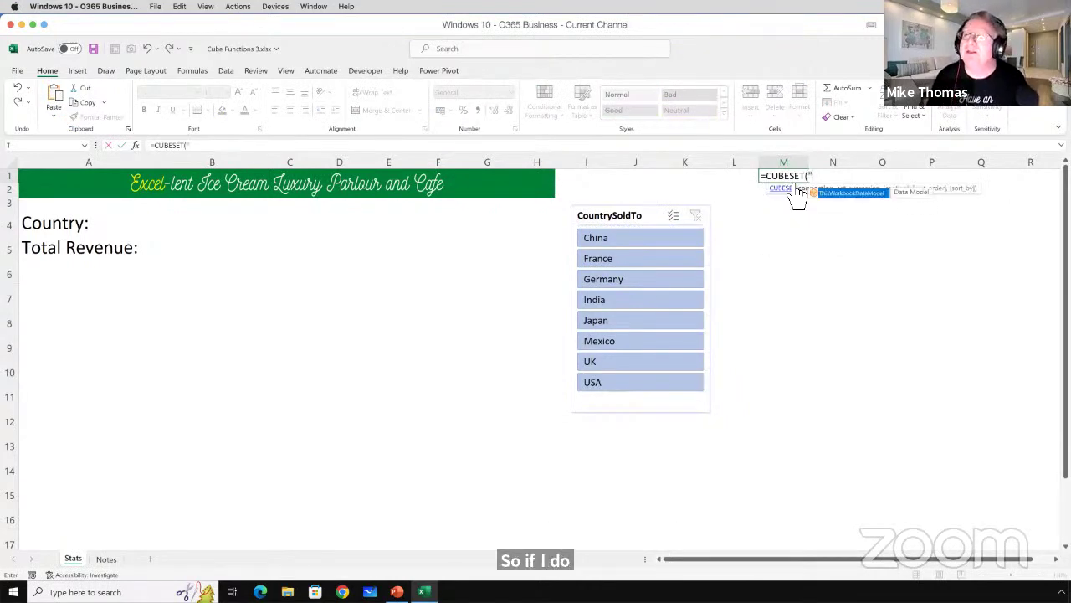
key(Tab)
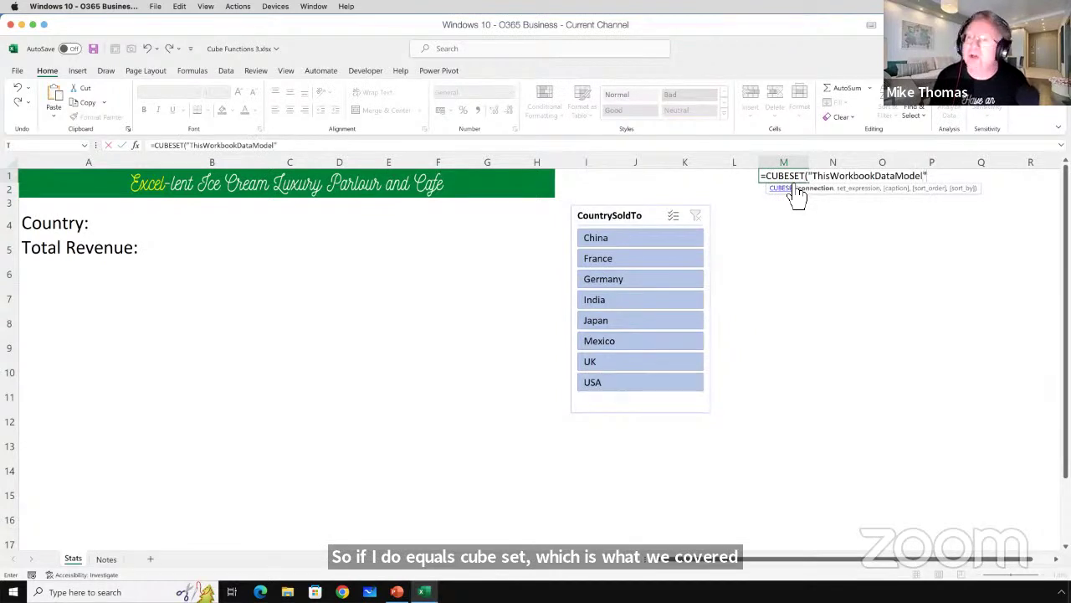
text(,)
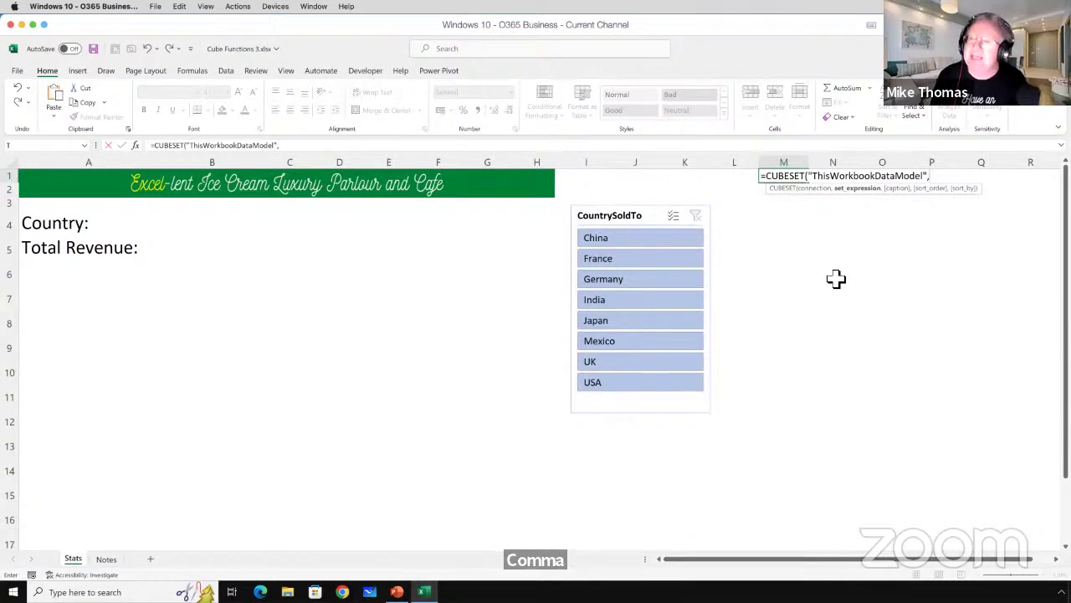
text(Slic)
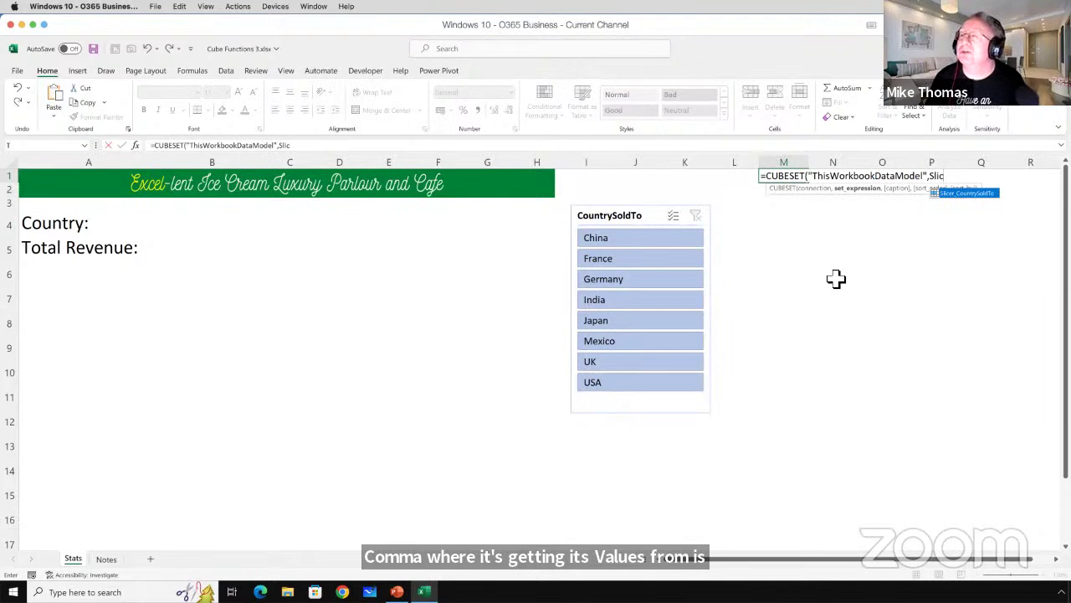
key(Tab)
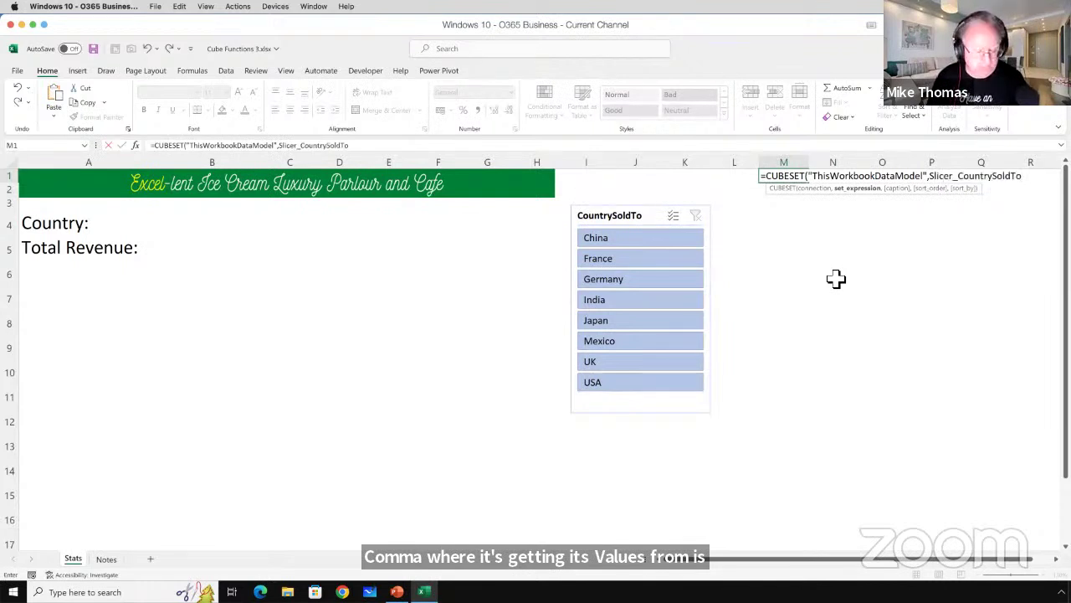
text(,)
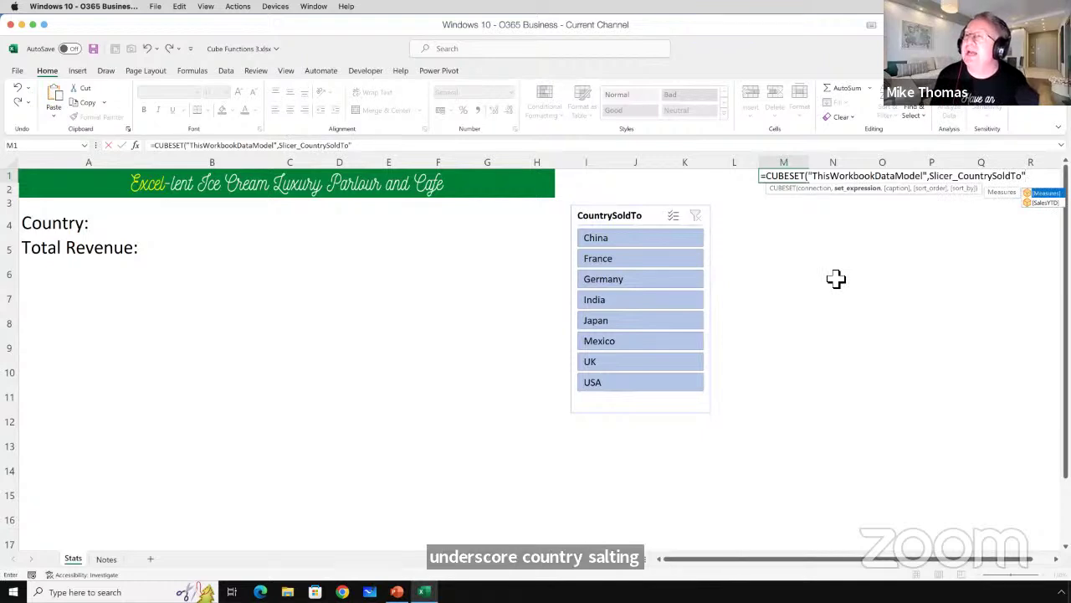
key(BackSpace)
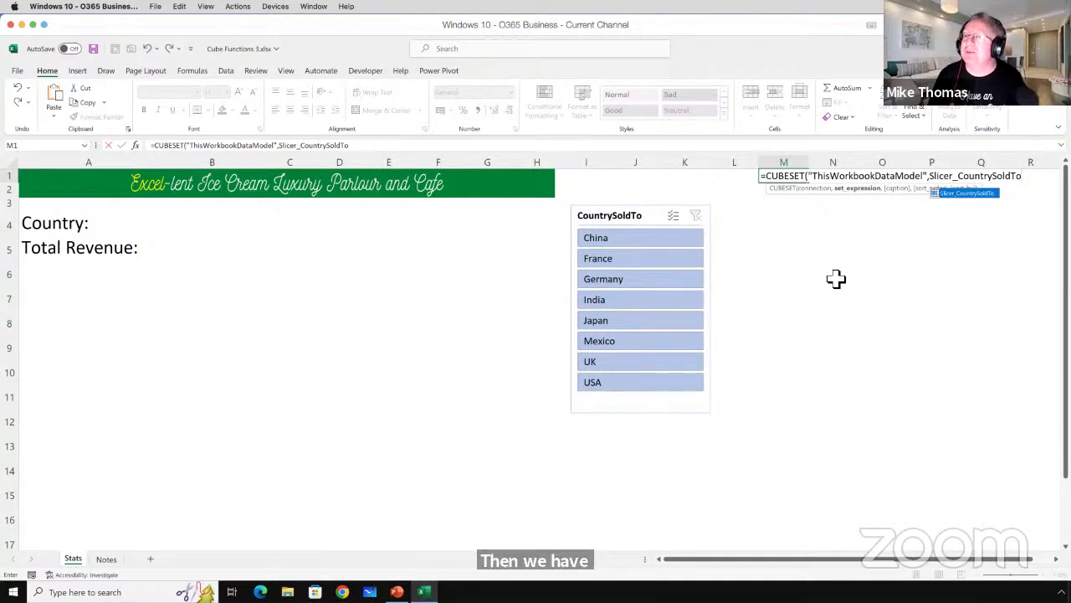
text(,)
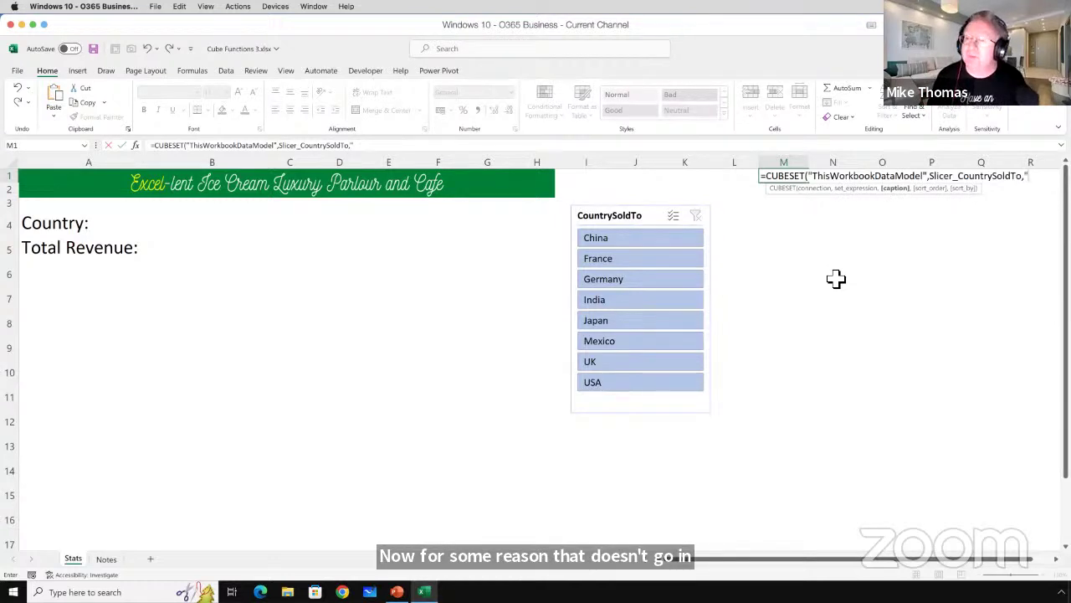
text("Countries")
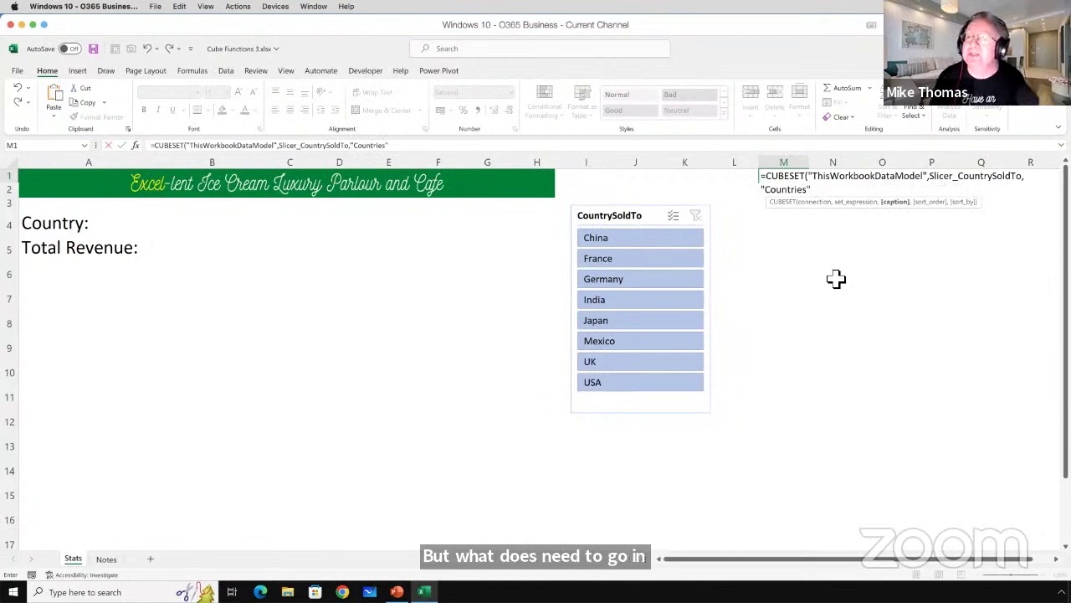
text())
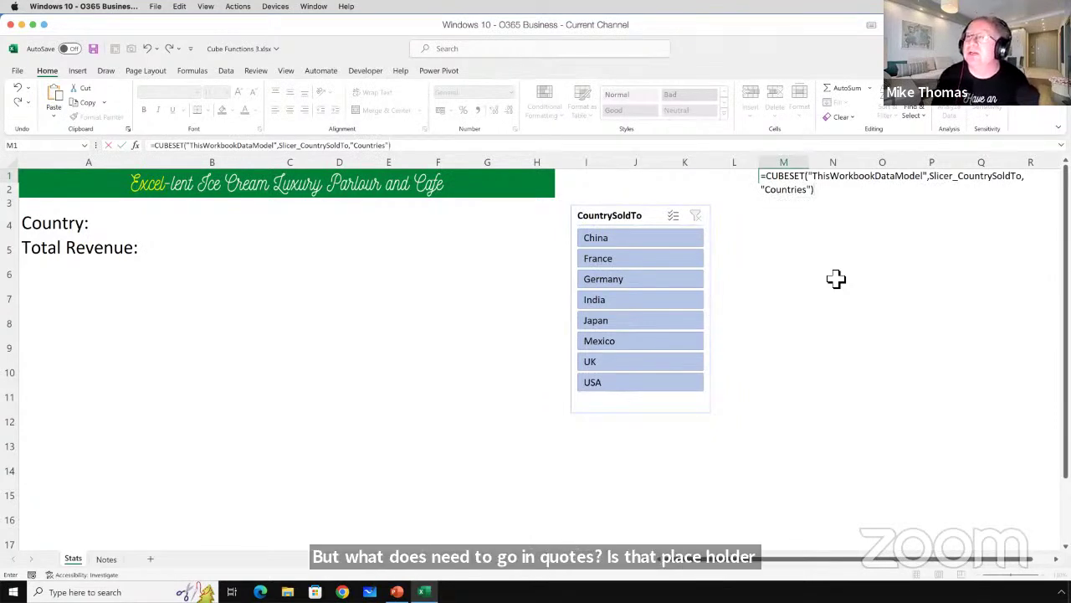
key(ctrl+Return)
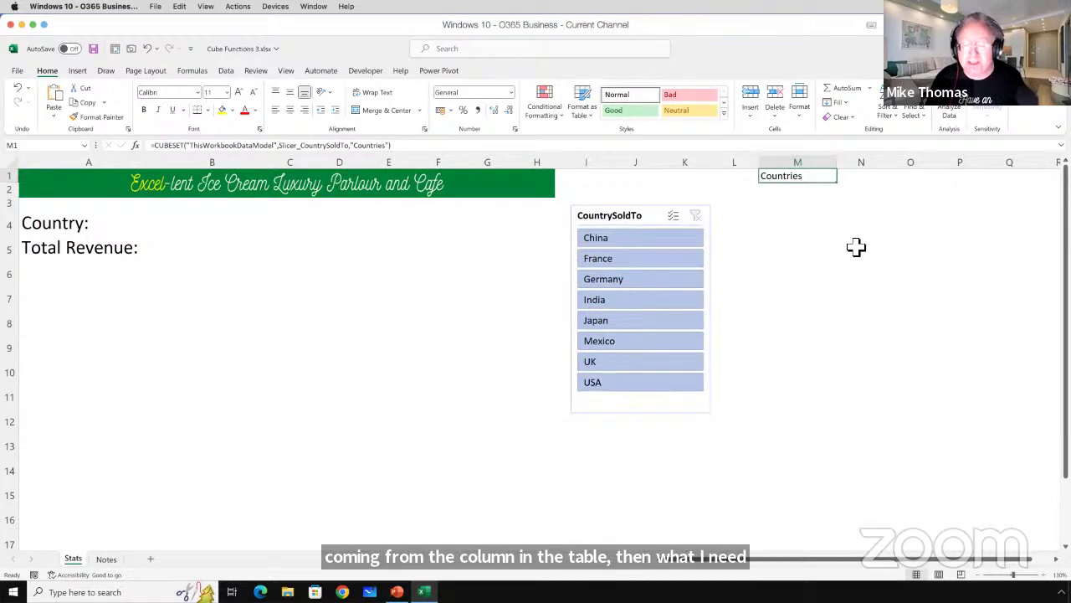
Enter =CUBERANKEDMEMBER("ThisWorkbookDataModel",M1,1) in B4 so it shows All.
click(875, 175)
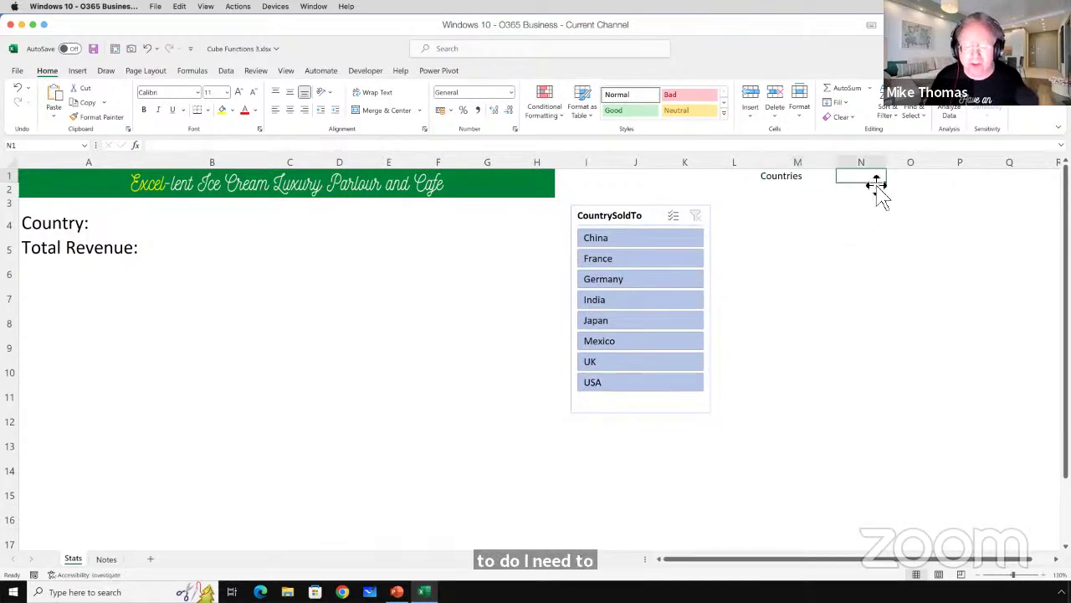
click(189, 224)
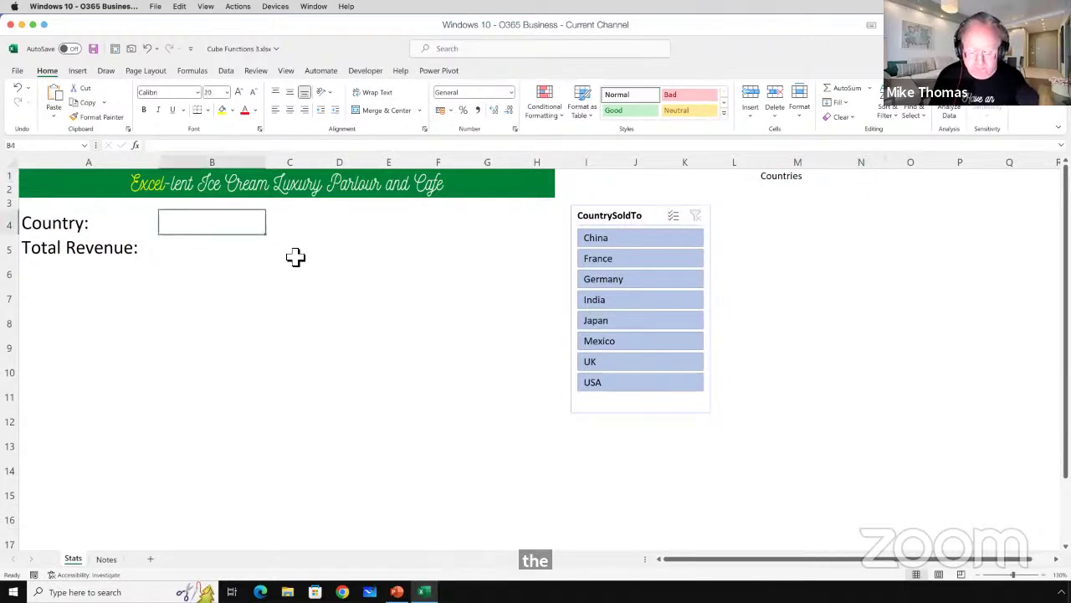
text(=cub)
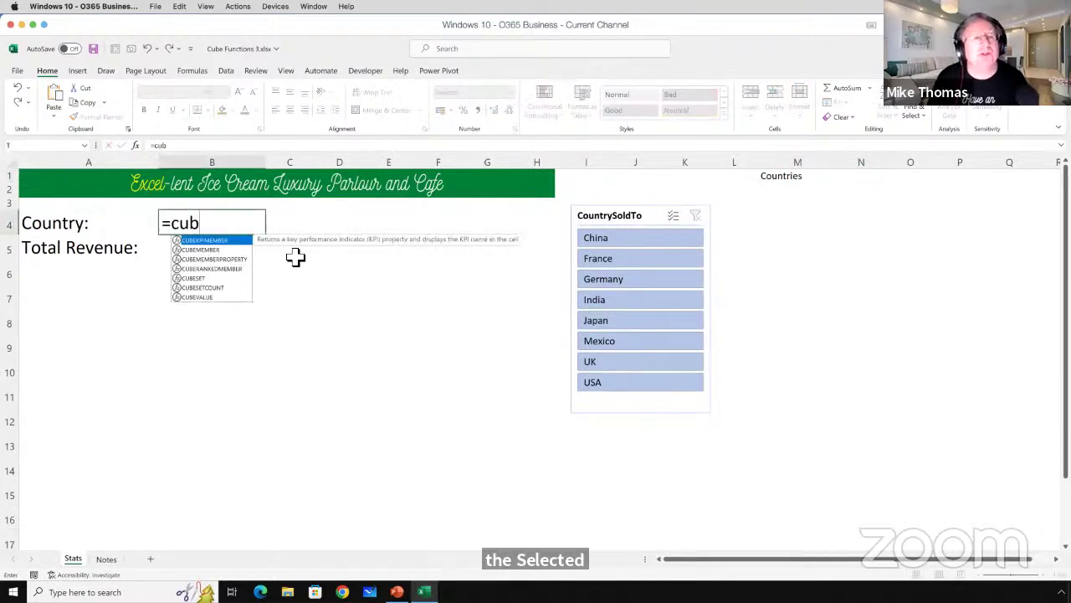
key(Down)
key(Down)
key(Down)
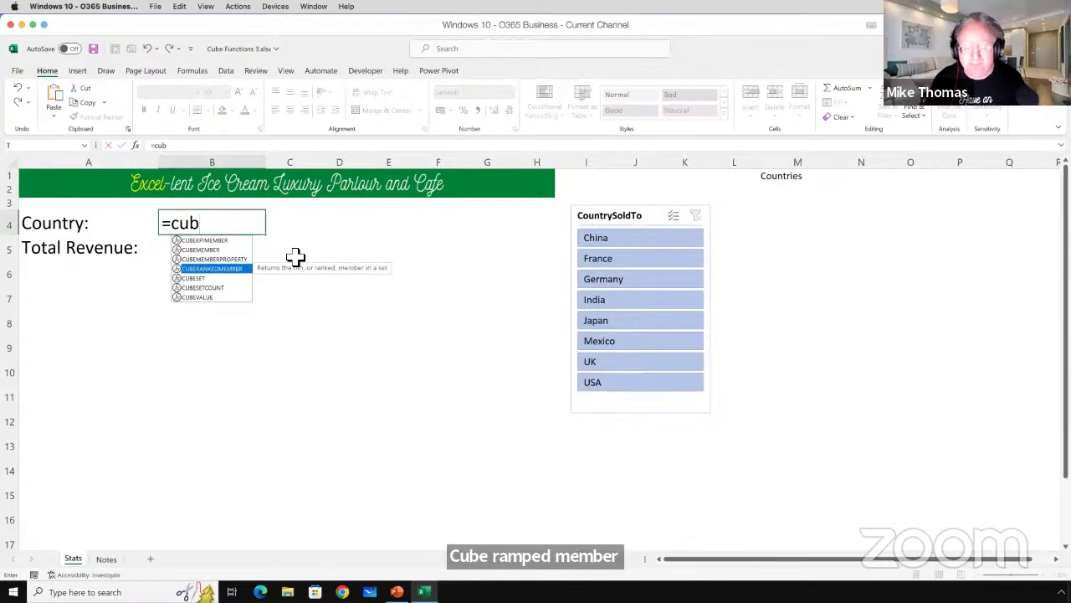
key(Tab)
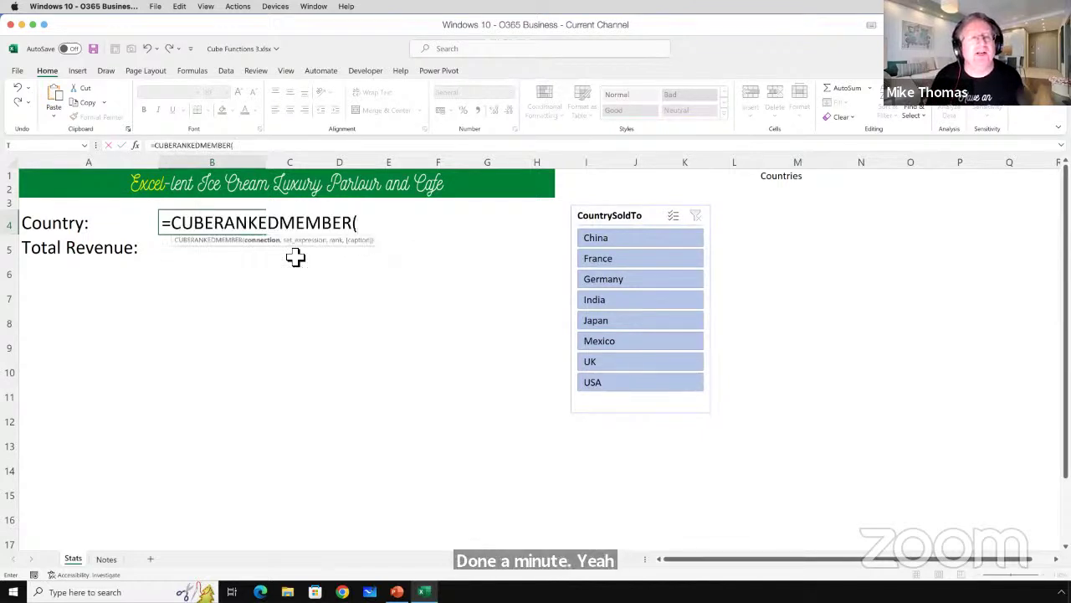
text(")
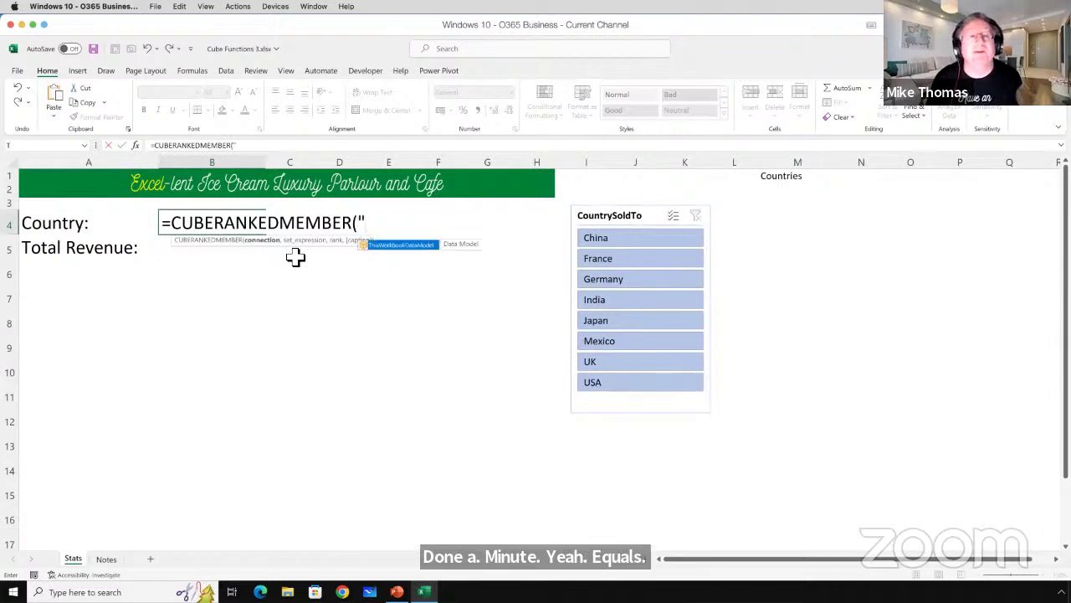
key(Tab)
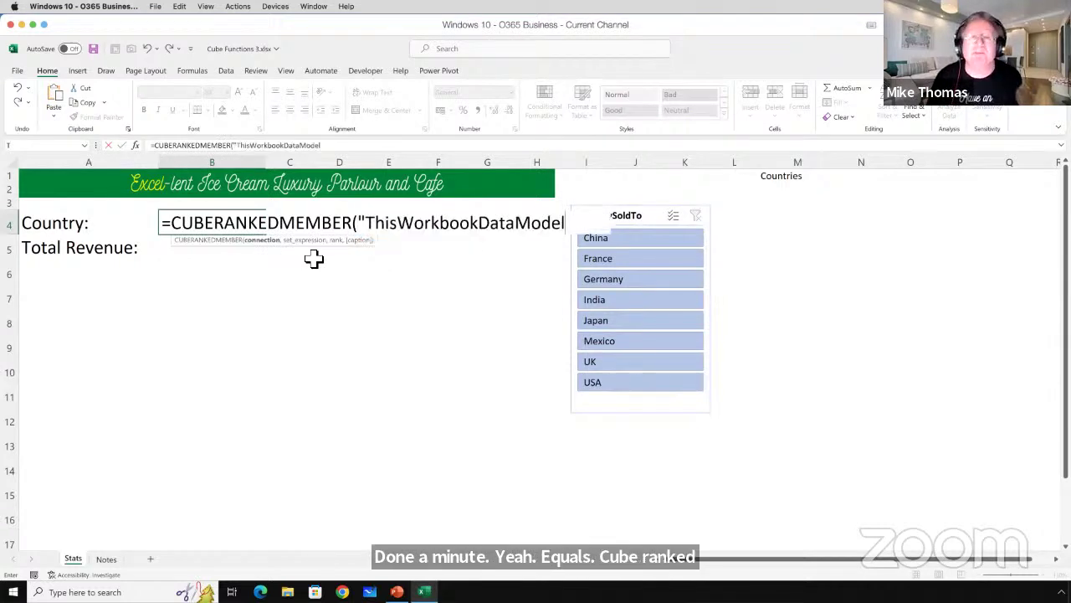
text(")
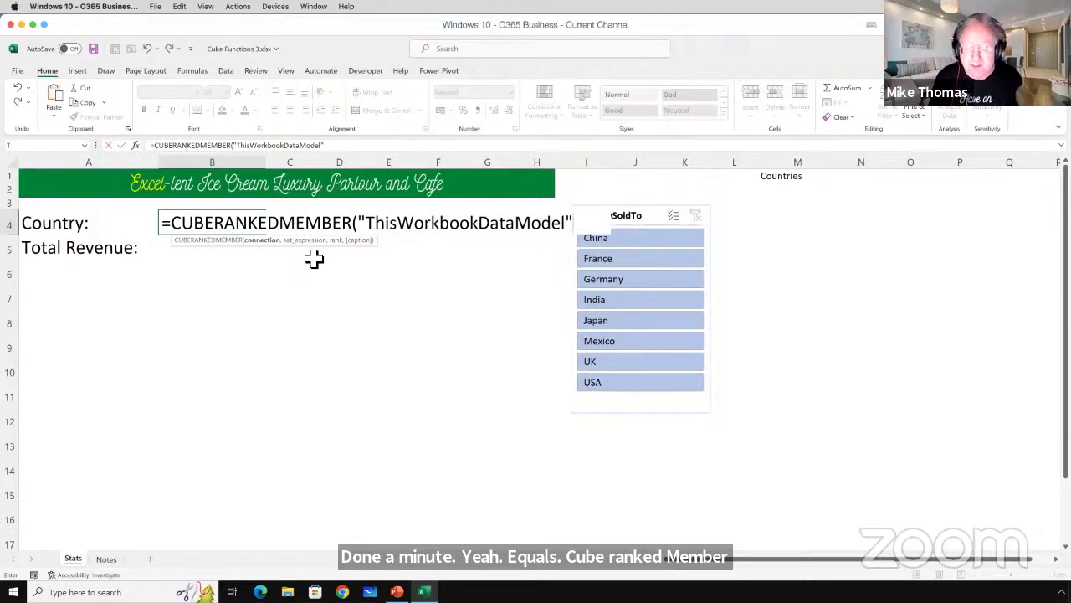
text(,)
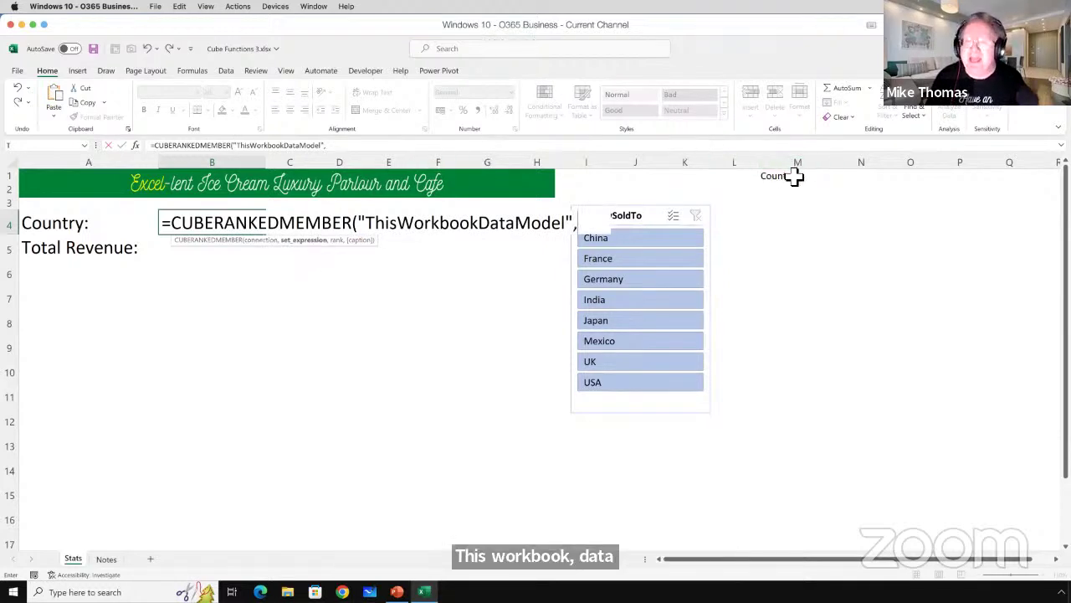
click(793, 176)
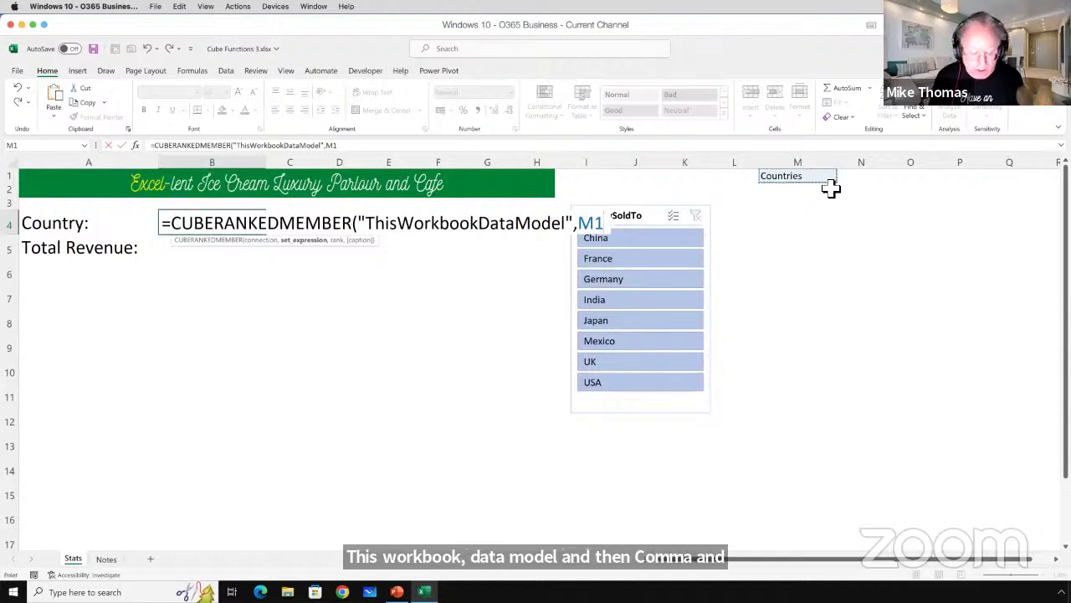
text(,1))
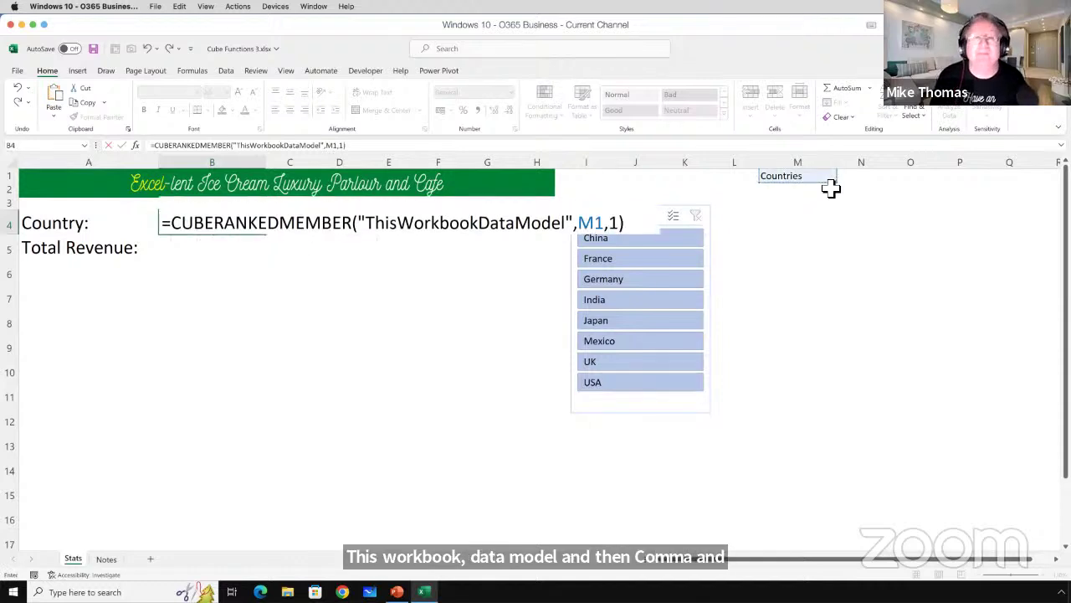
key(Return)
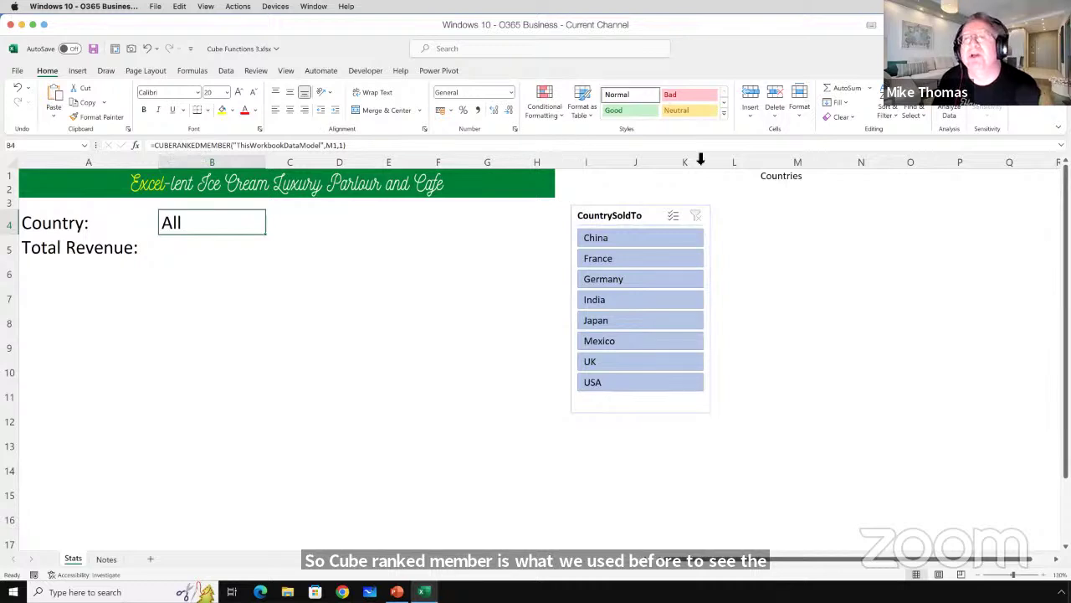
click(791, 182)
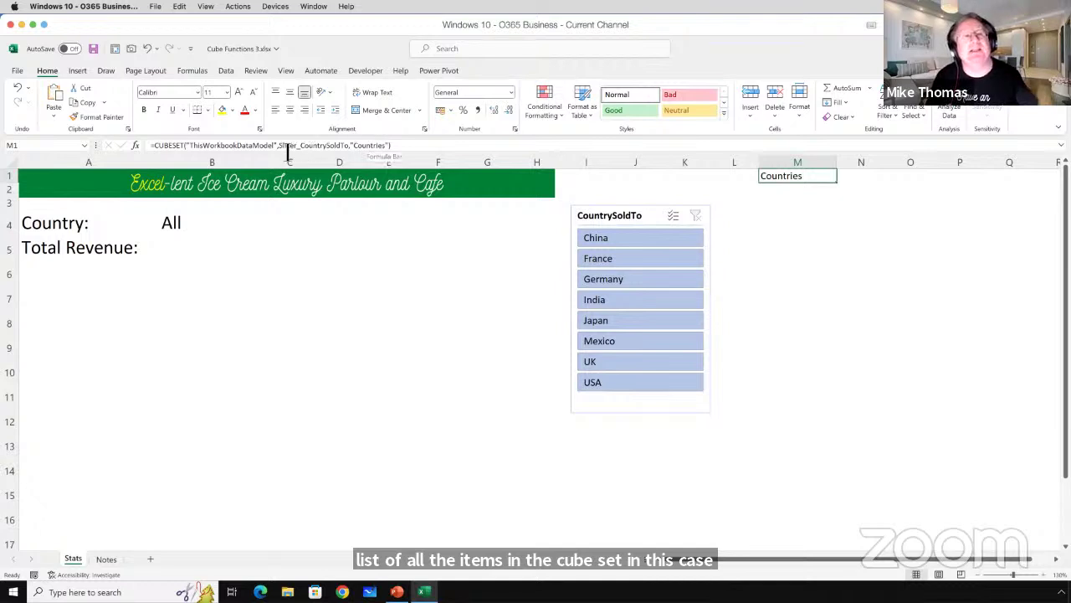
drag(280, 147, 352, 149)
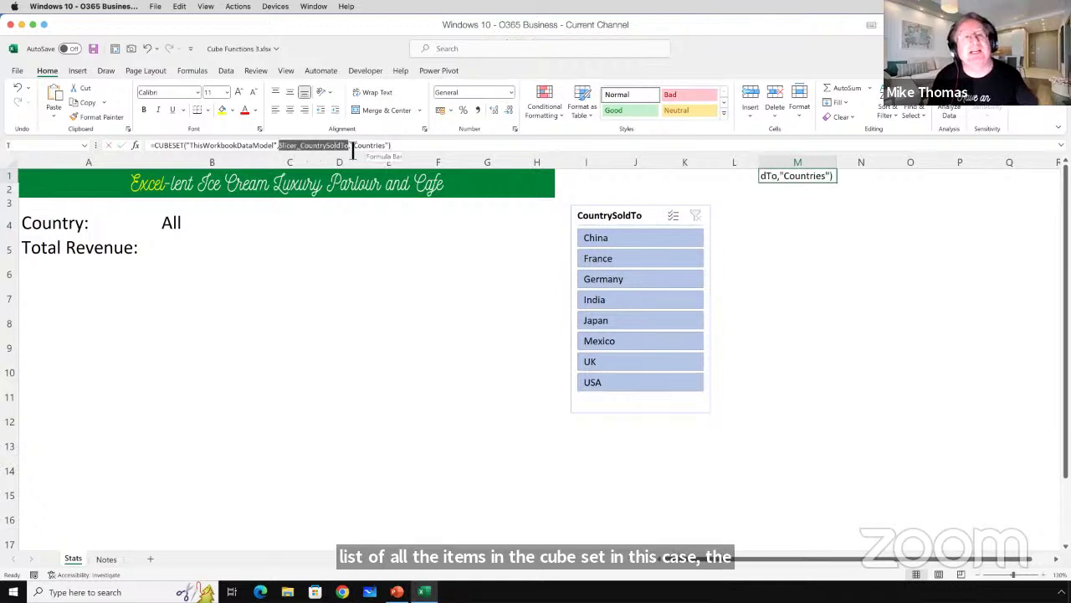
key(Escape)
click(175, 225)
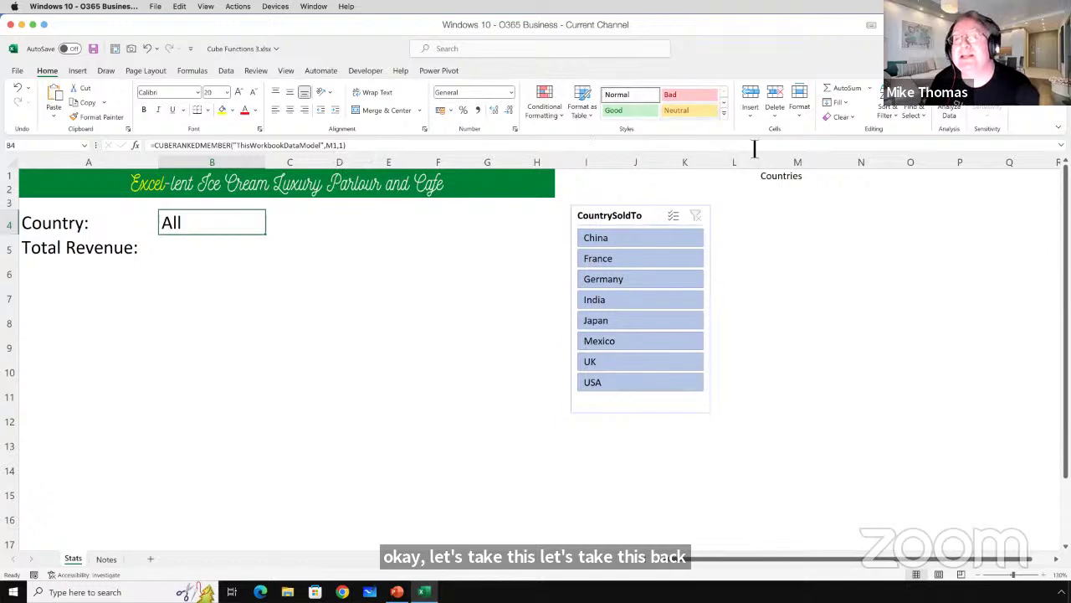
click(781, 177)
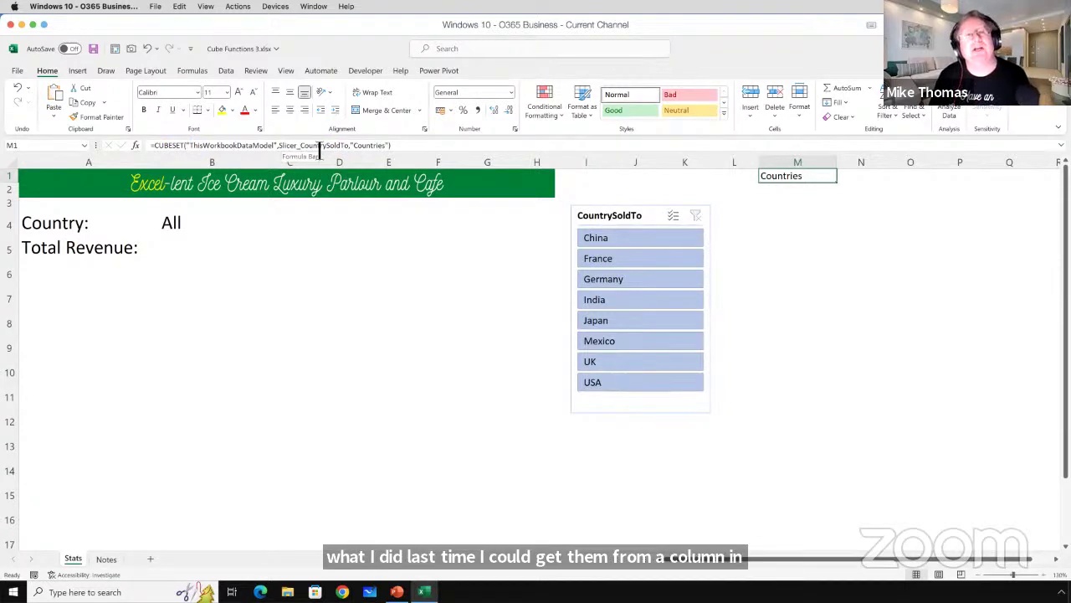
Filter the slicer in turn to Mexico, India, China, India, USA, India and France, watching B4 follow.
click(172, 224)
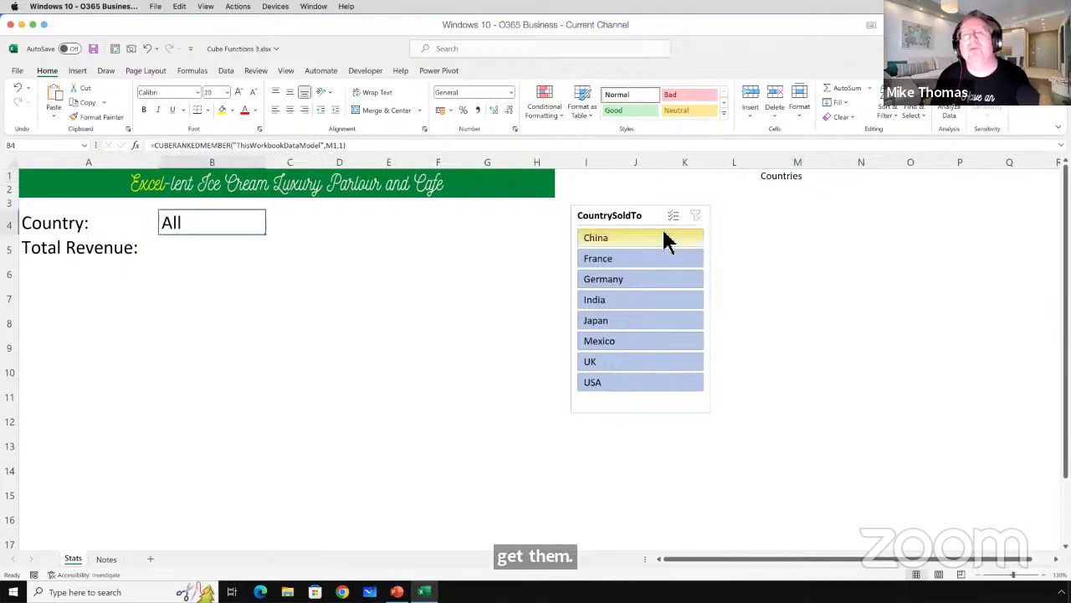
click(641, 343)
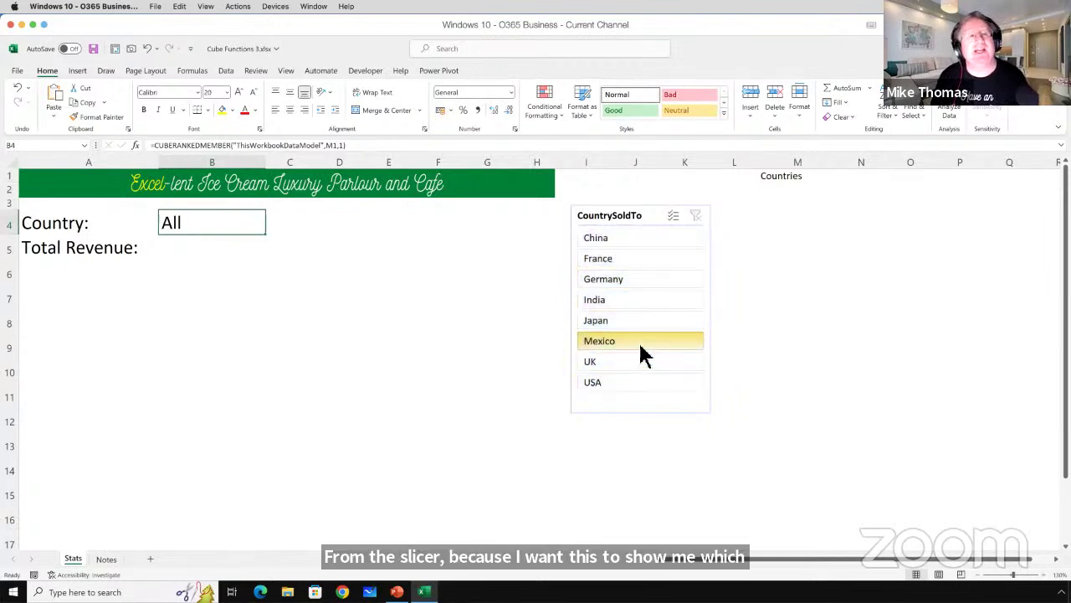
click(632, 303)
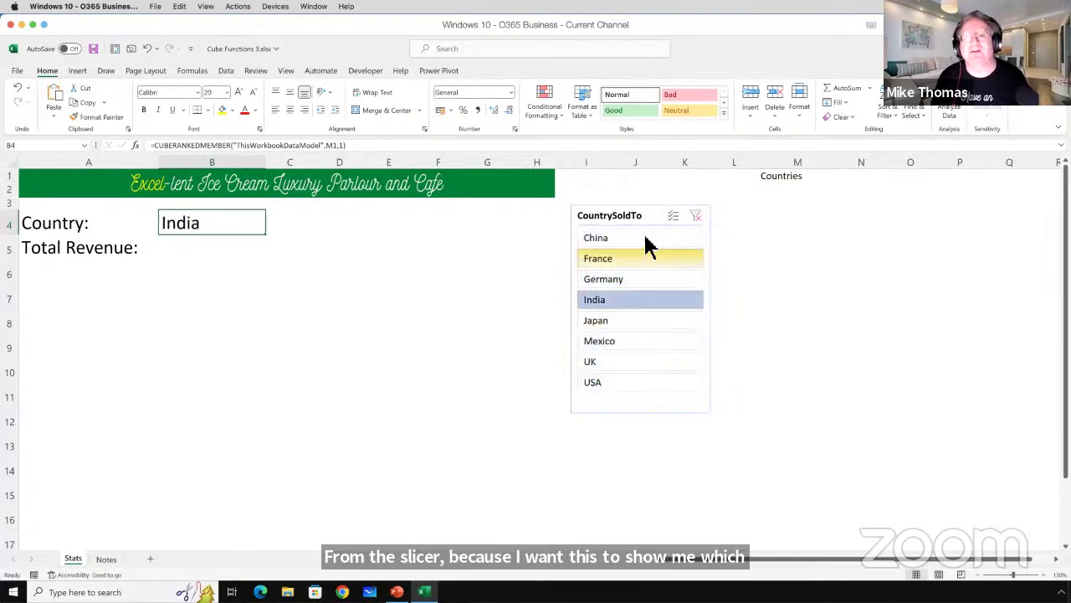
click(658, 240)
click(672, 303)
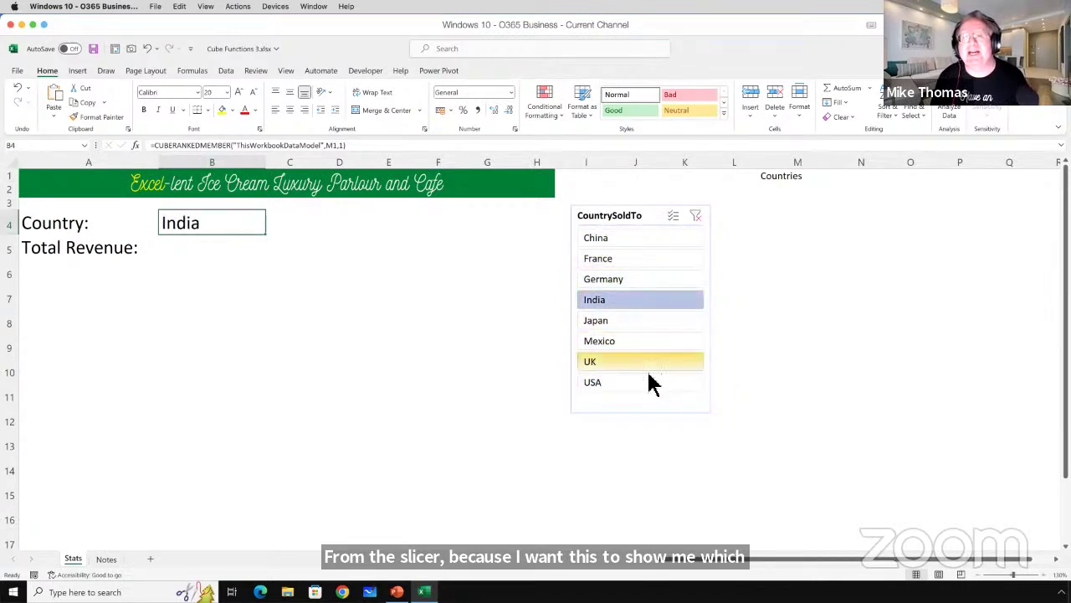
click(641, 384)
click(638, 300)
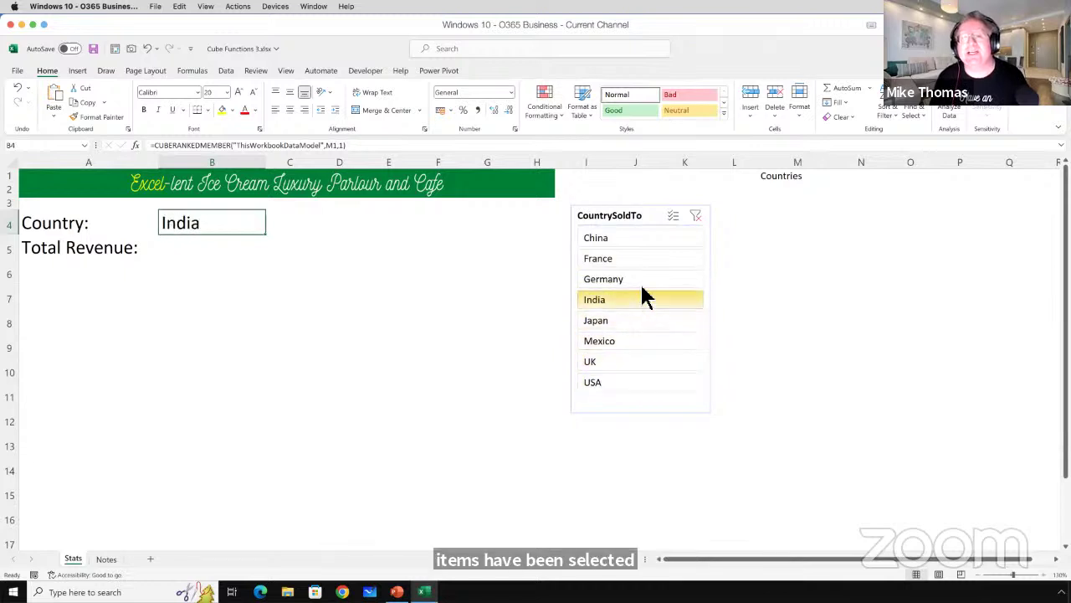
click(636, 261)
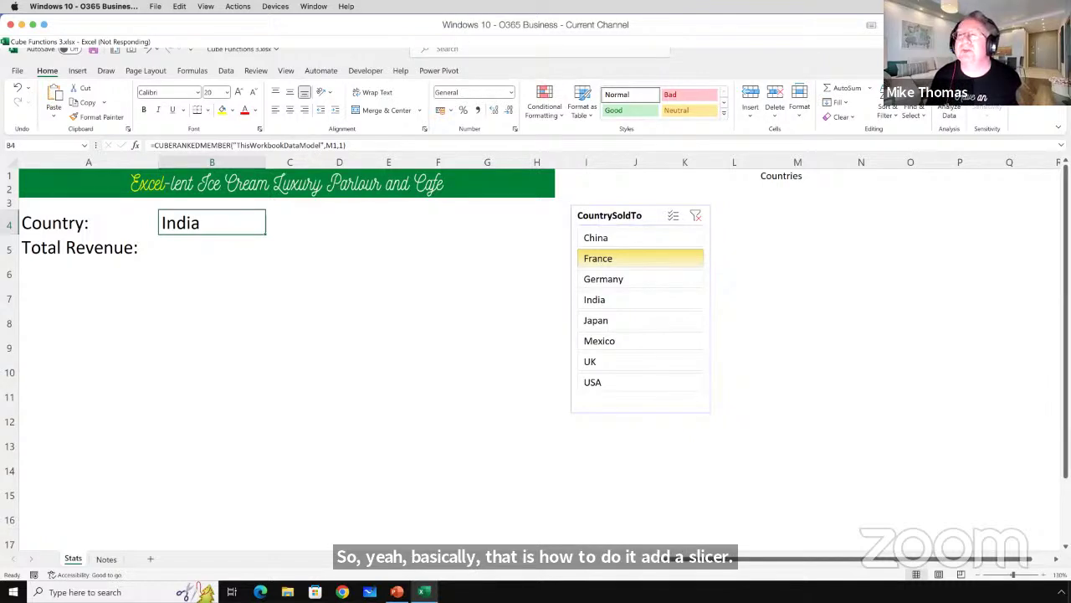
Close the frozen Excel, declining problem reporting and information recovery.
click(493, 337)
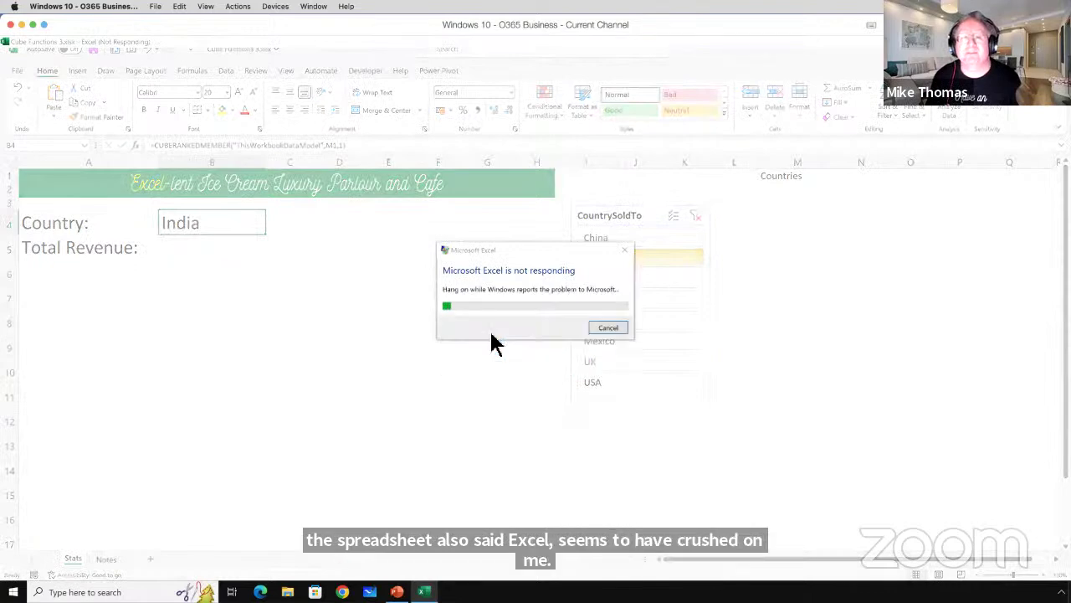
click(608, 331)
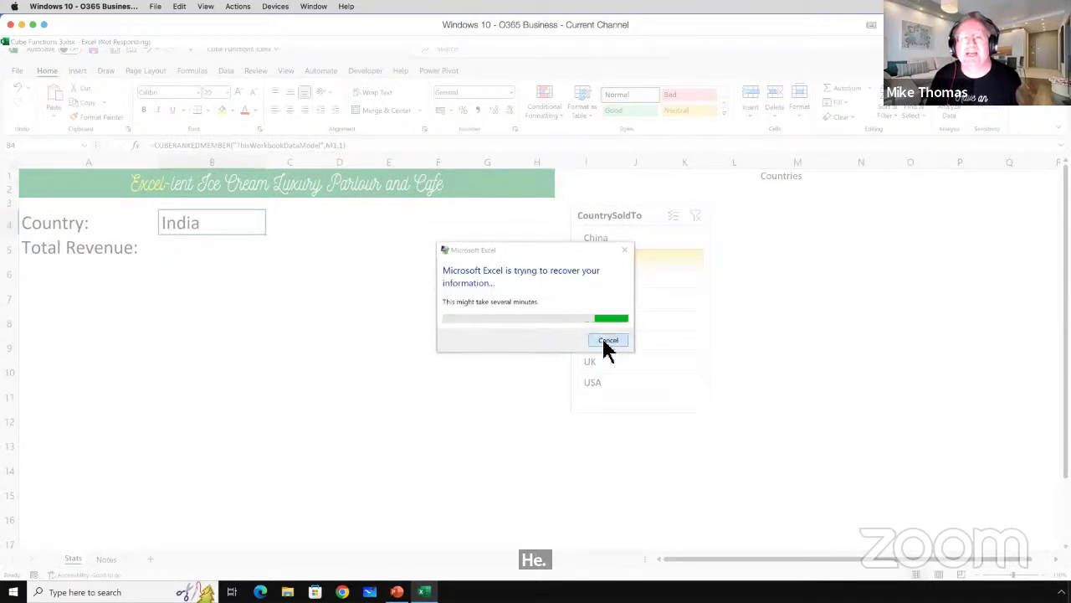
click(608, 343)
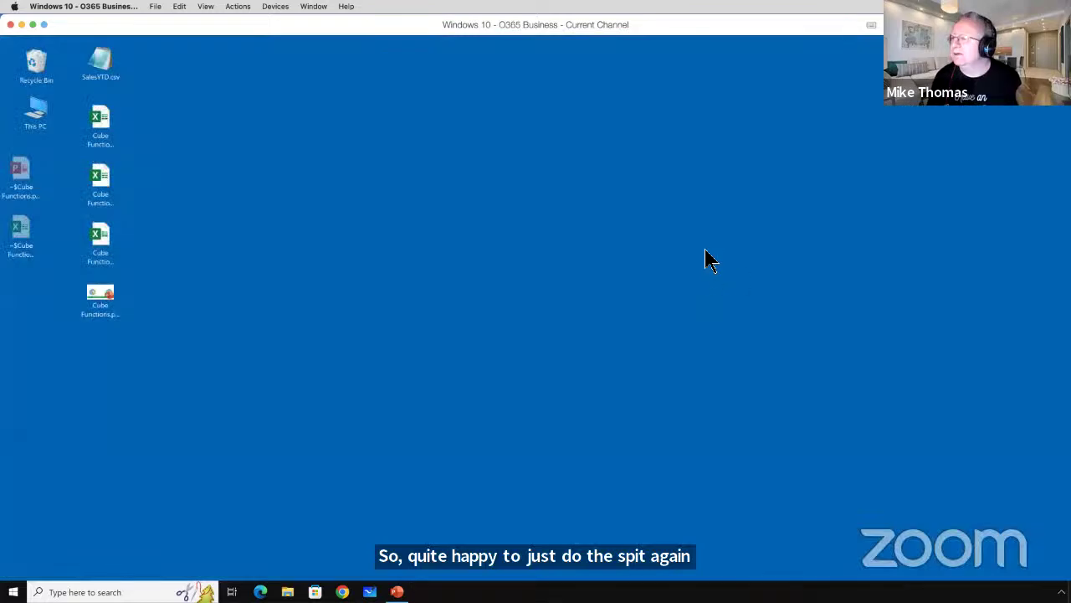
Open Cube Functions 3.xlsx from the desktop.
click(100, 294)
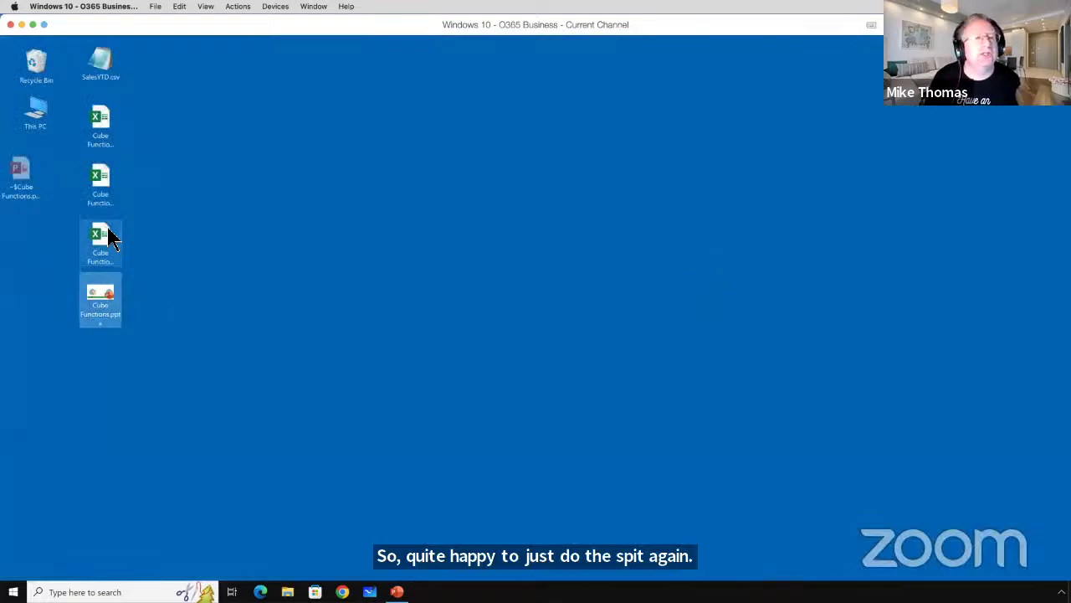
click(105, 236)
double_click(105, 235)
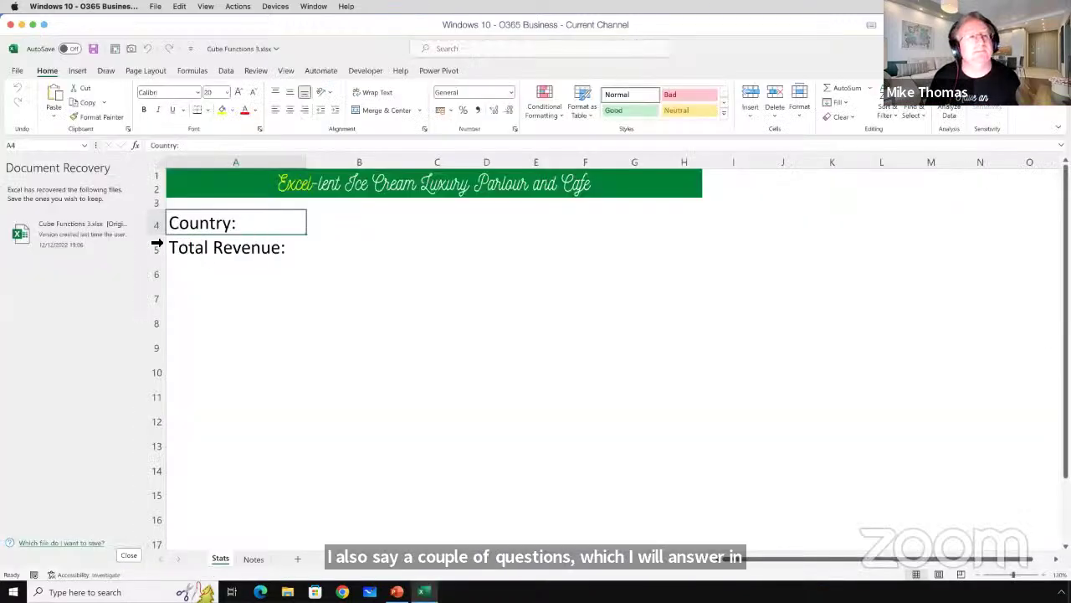
Dismiss document recovery and insert a CountrySoldTo slicer from the workbook data model near H4.
click(127, 555)
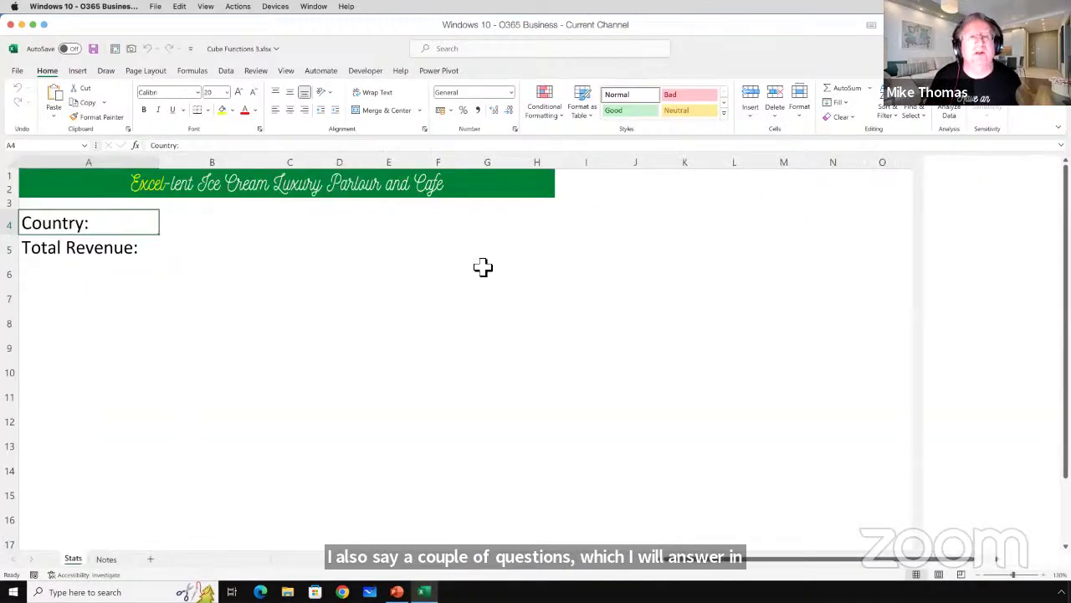
click(523, 228)
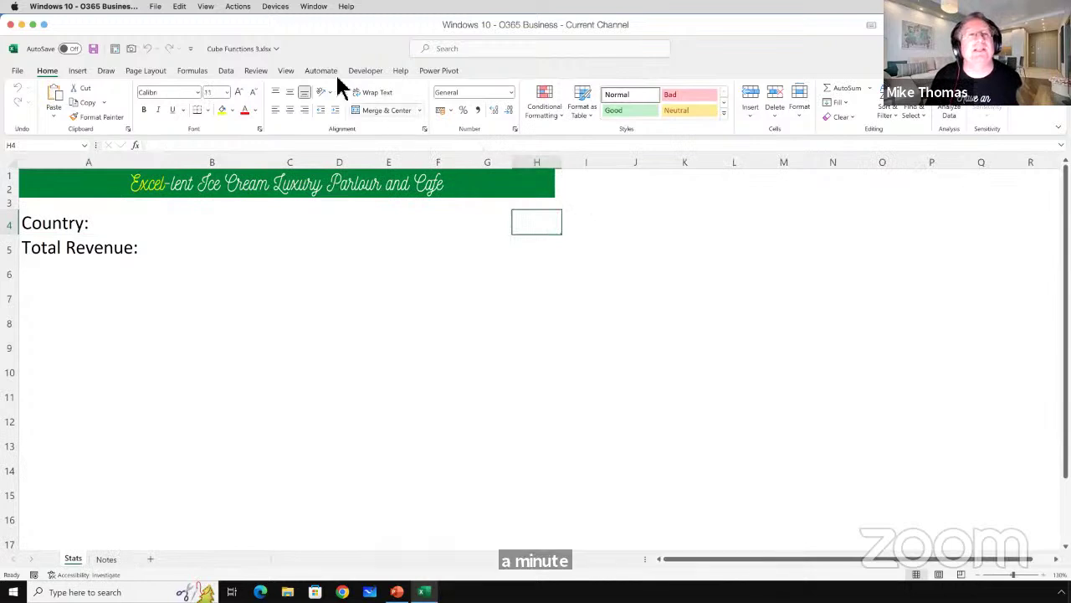
click(77, 72)
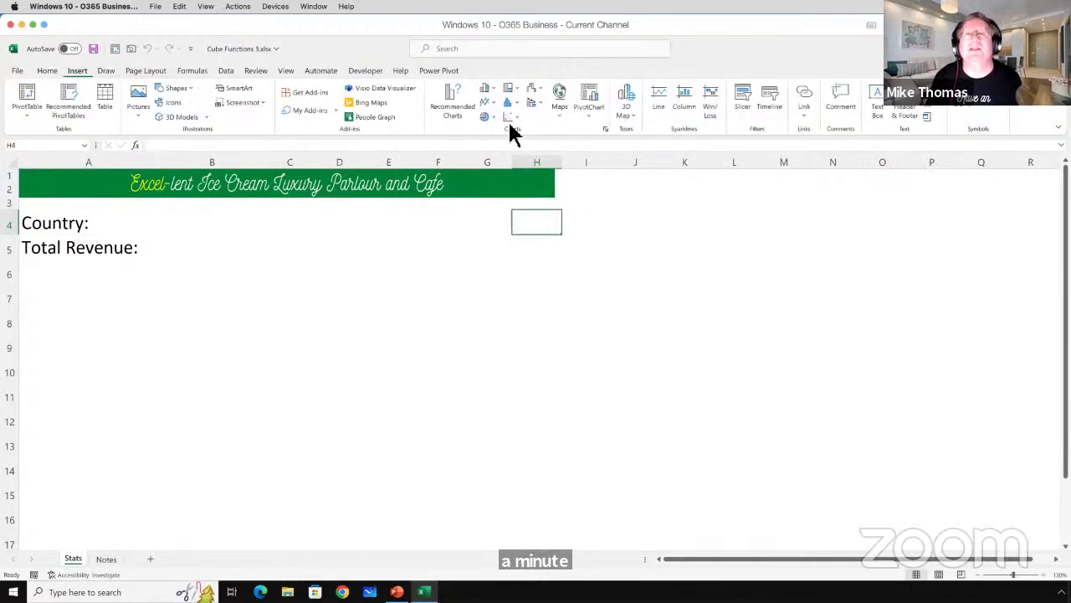
click(744, 96)
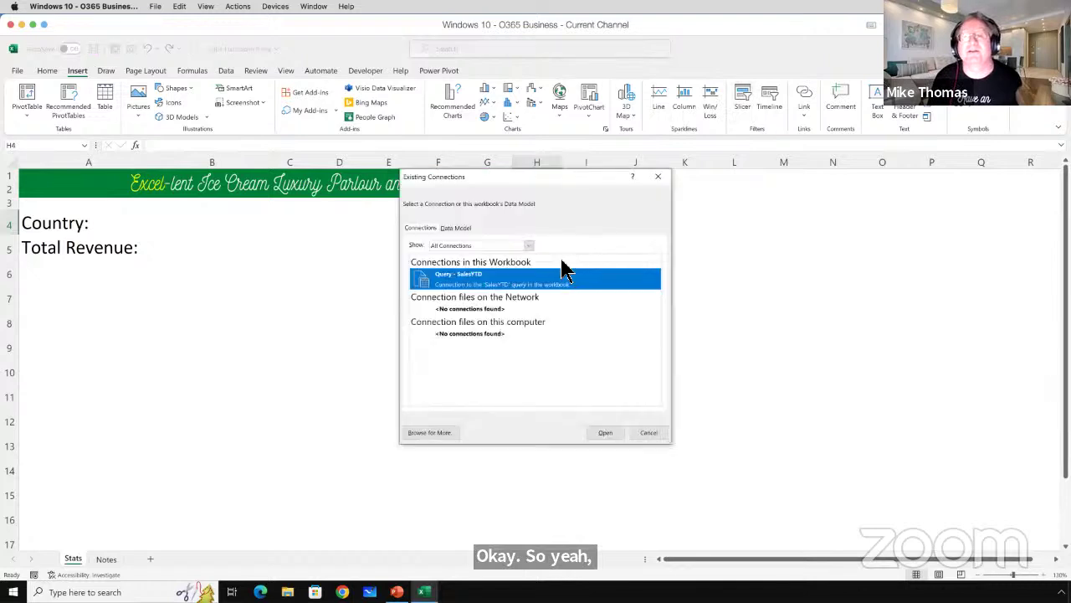
click(459, 229)
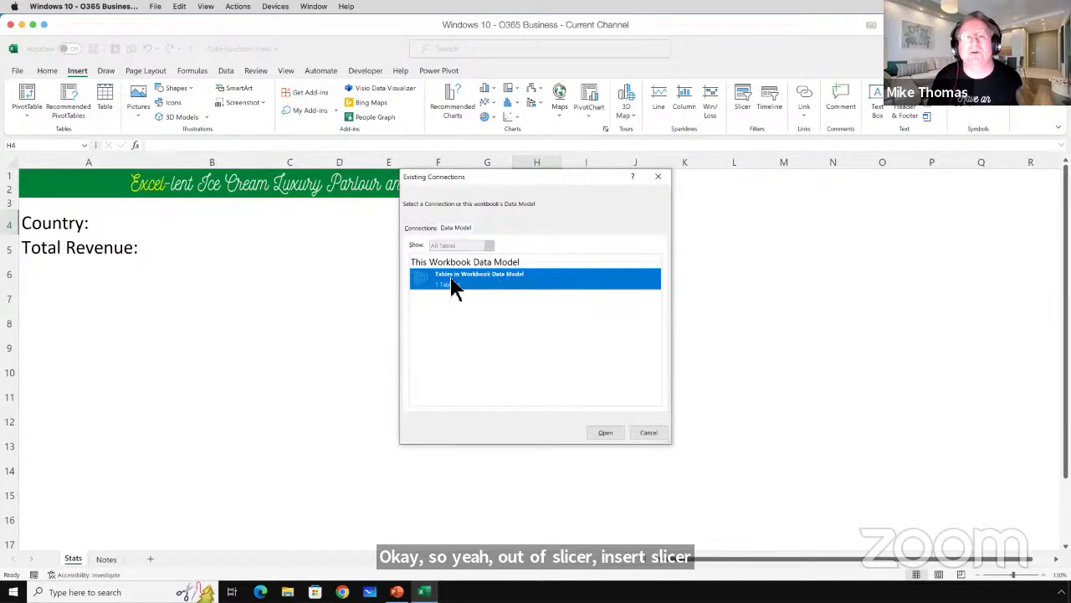
click(606, 433)
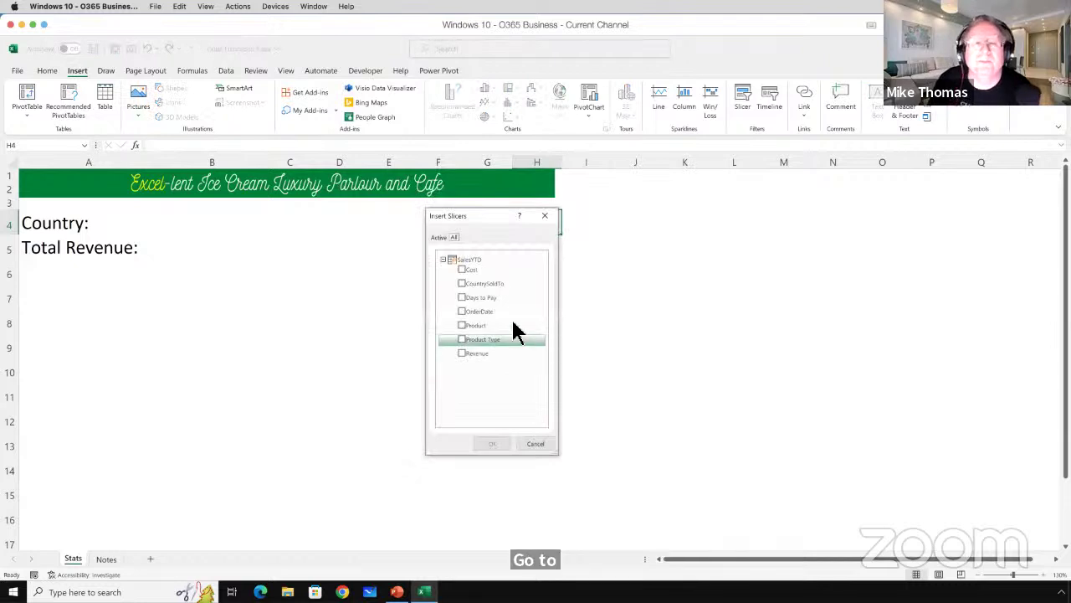
click(463, 285)
click(492, 443)
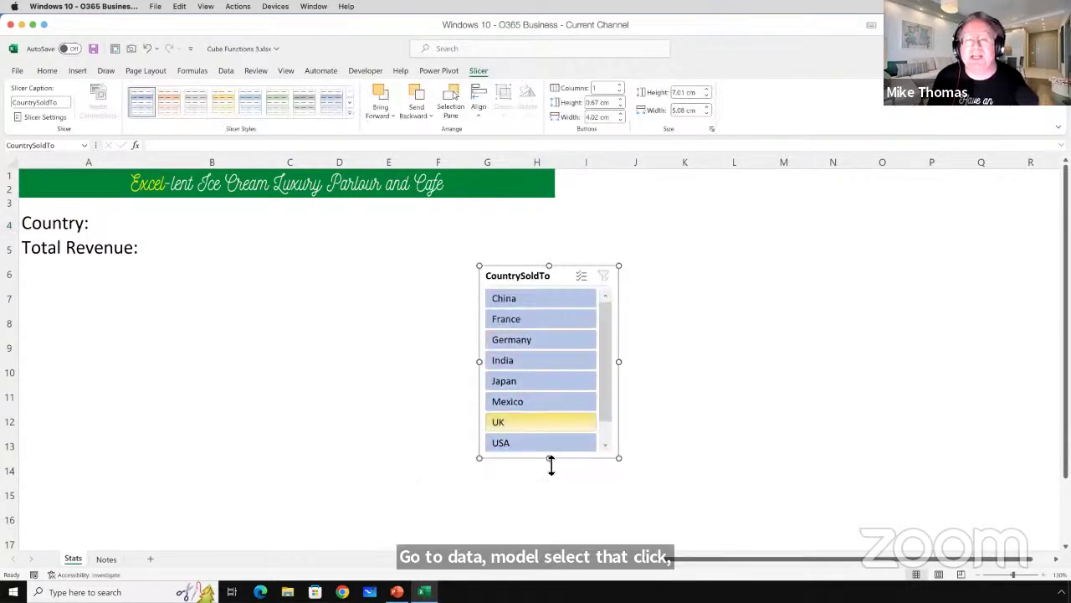
click(691, 178)
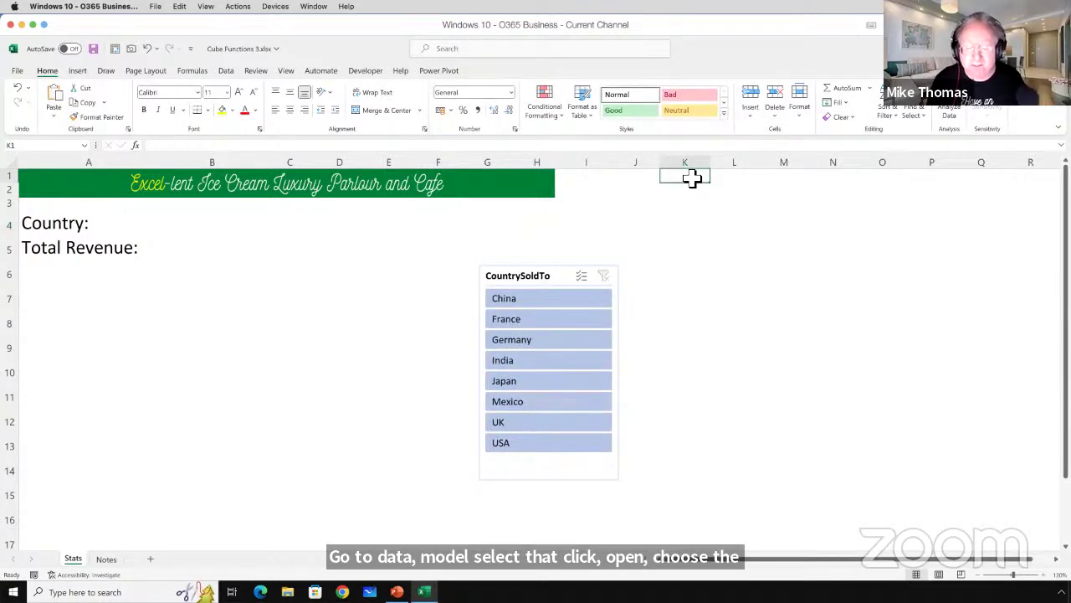
Enter =CUBESET("ThisWorkbookDataModel","Slicer_CountrySoldTo") in K1, accepting Excel's suggested correction.
text(=cube)
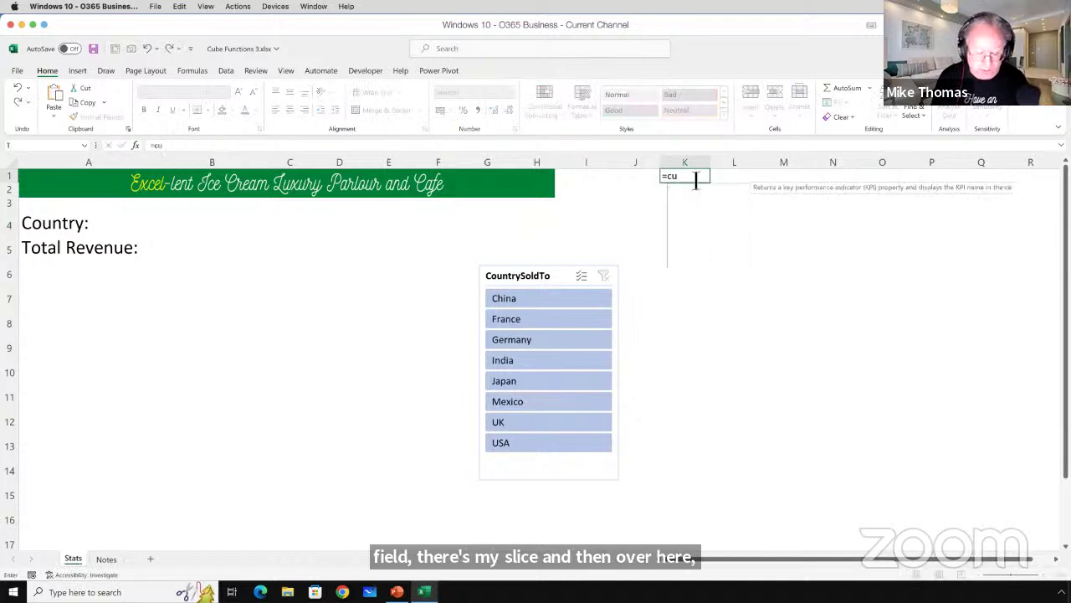
key(Down)
key(Down)
key(Down)
key(Down)
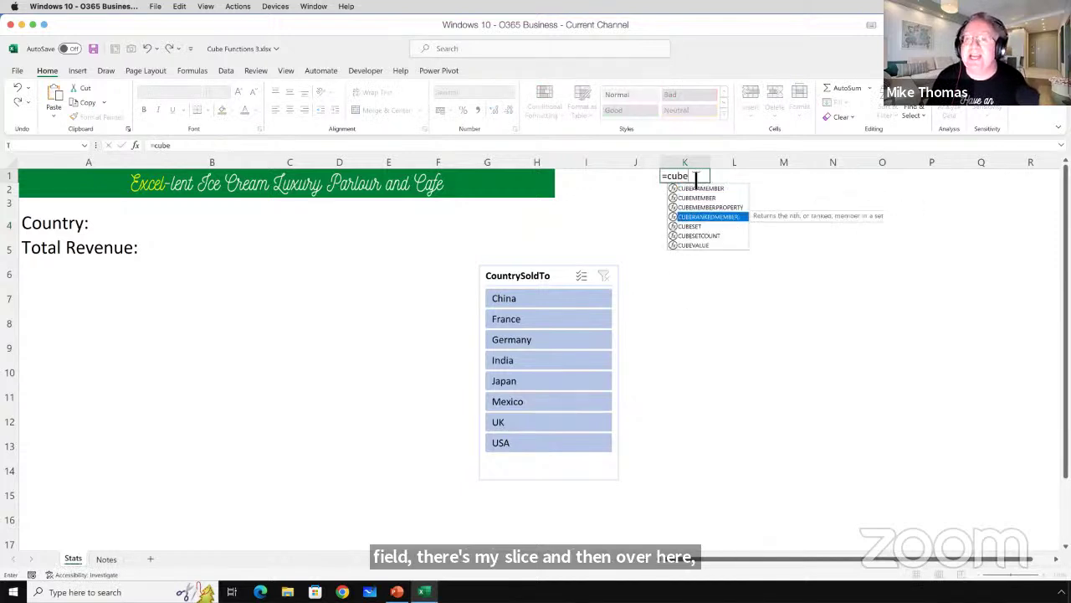
key(Tab)
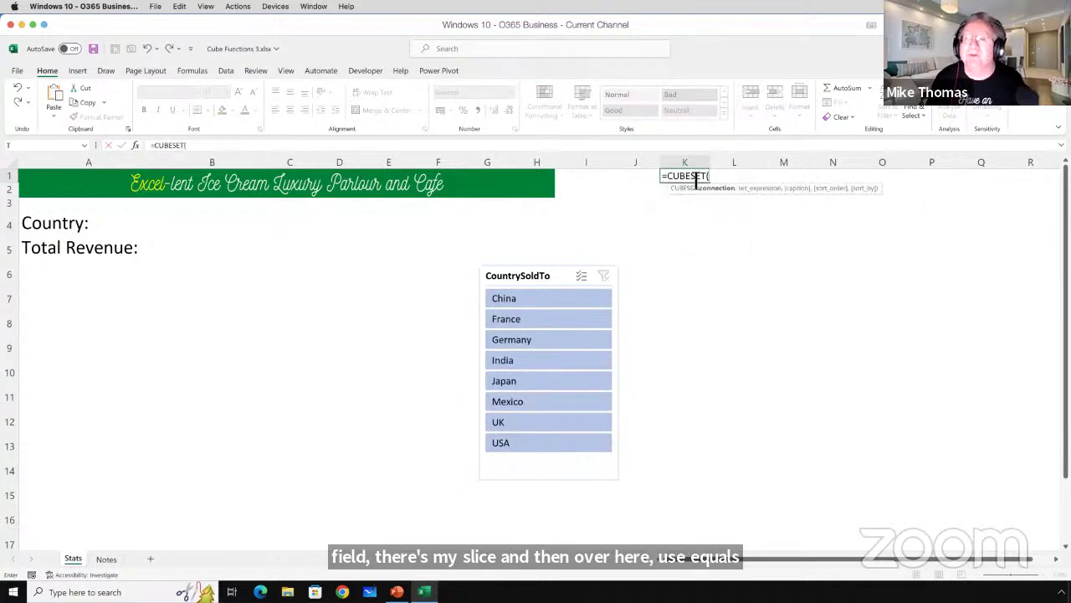
text(")
key(Tab)
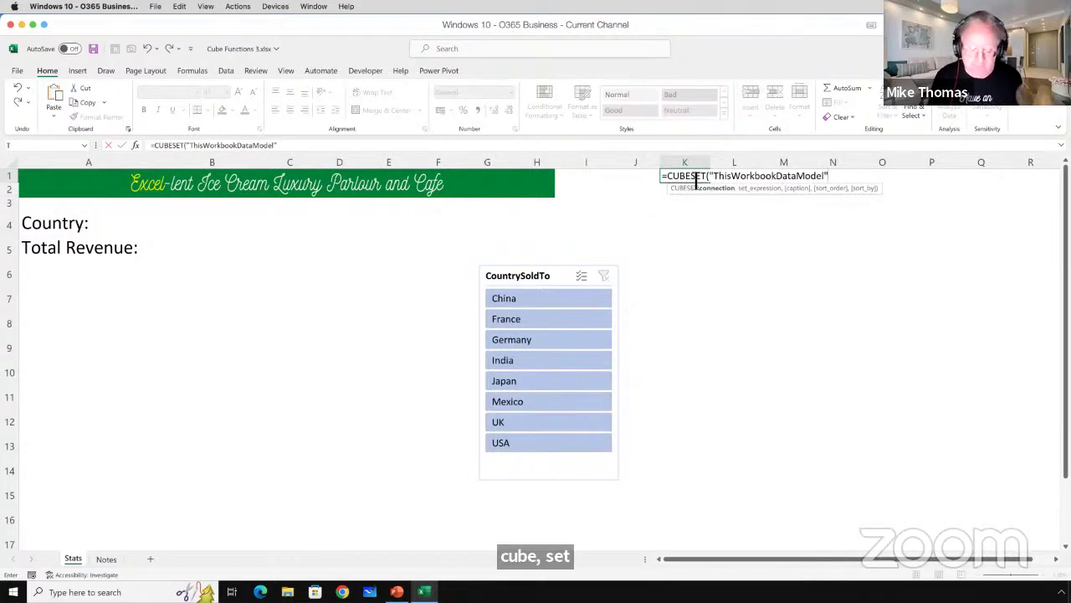
text(,Sli)
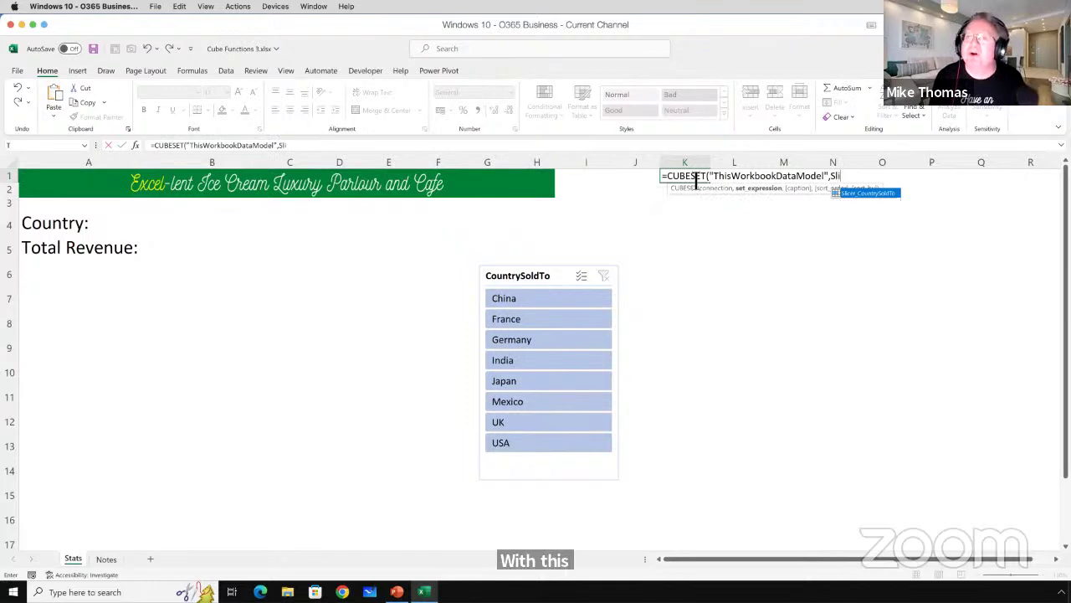
key(Tab)
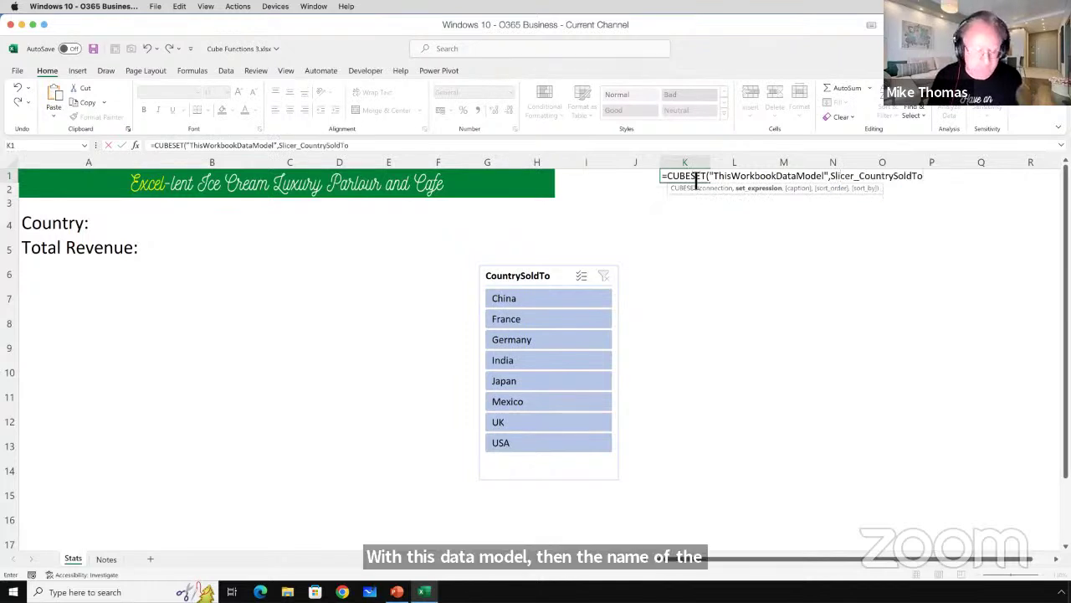
text(")
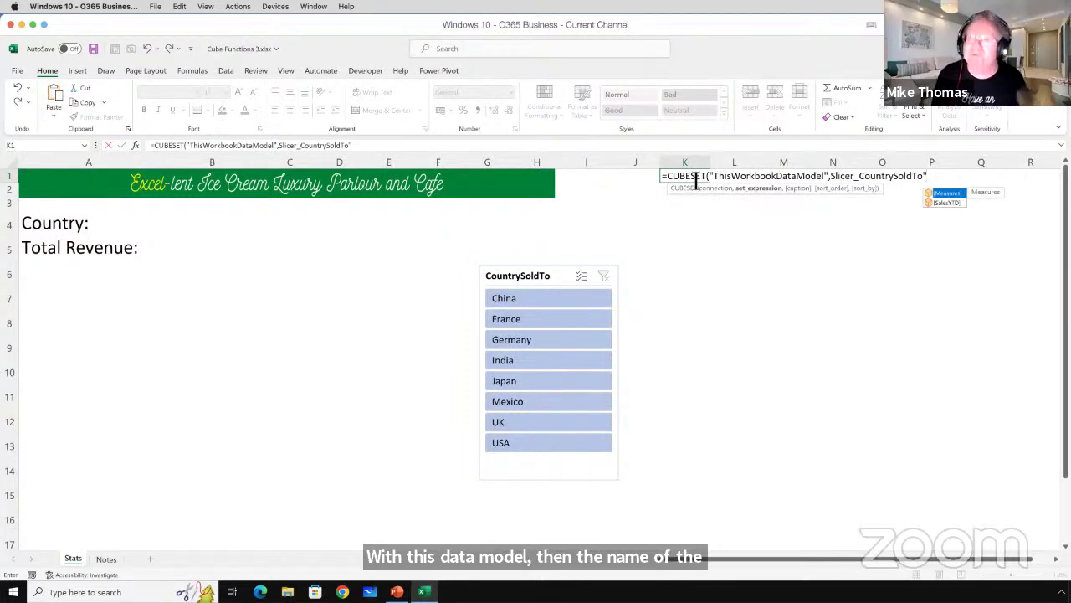
text())
key(Return)
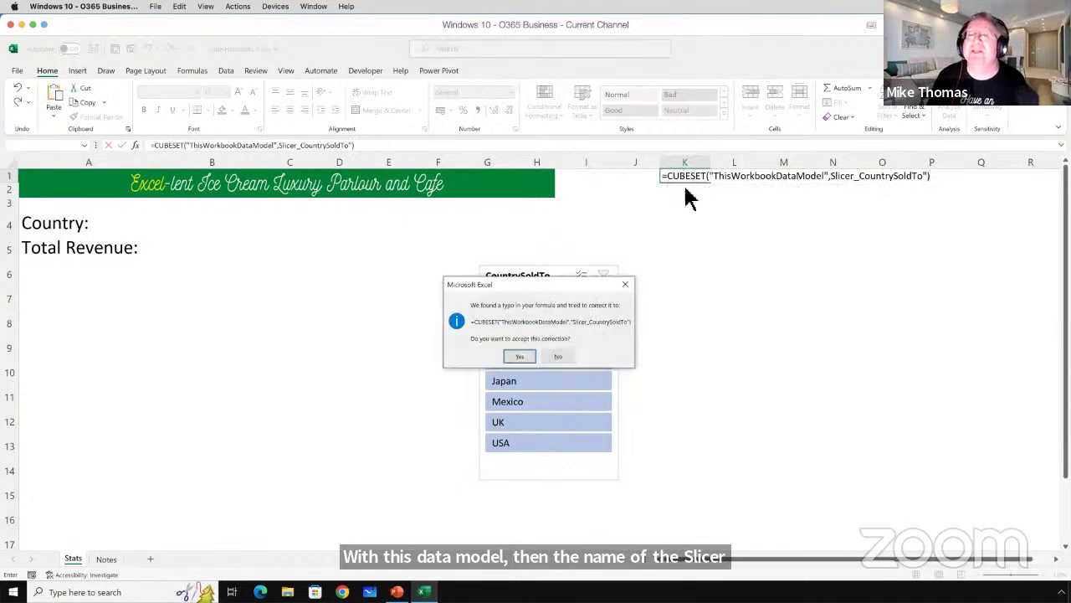
click(520, 356)
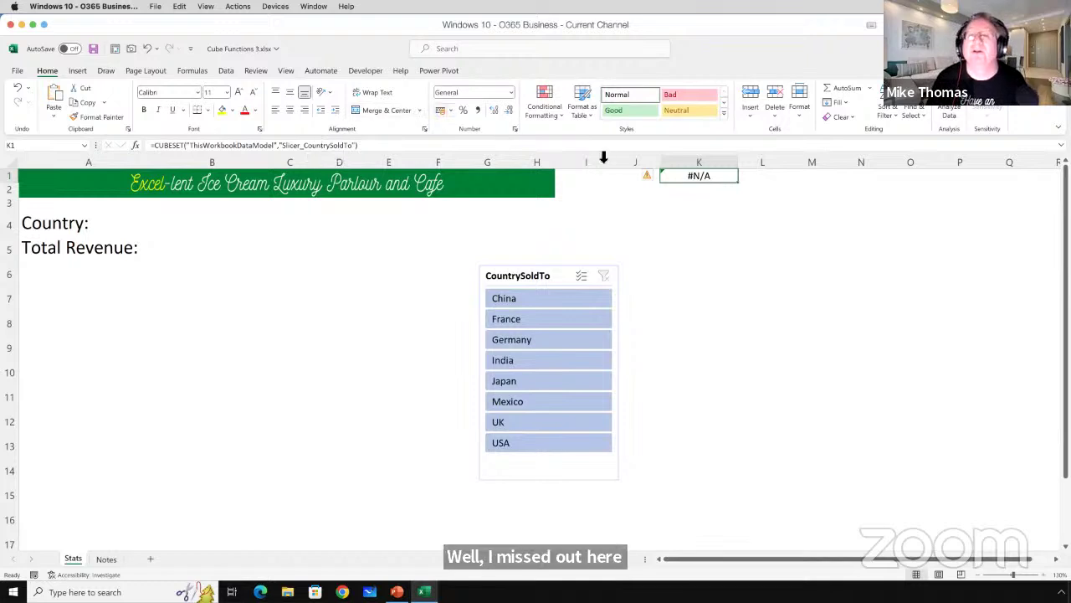
Filter the slicer to China, then unquote Slicer_CountrySoldTo in K1's CUBESET formula.
click(544, 303)
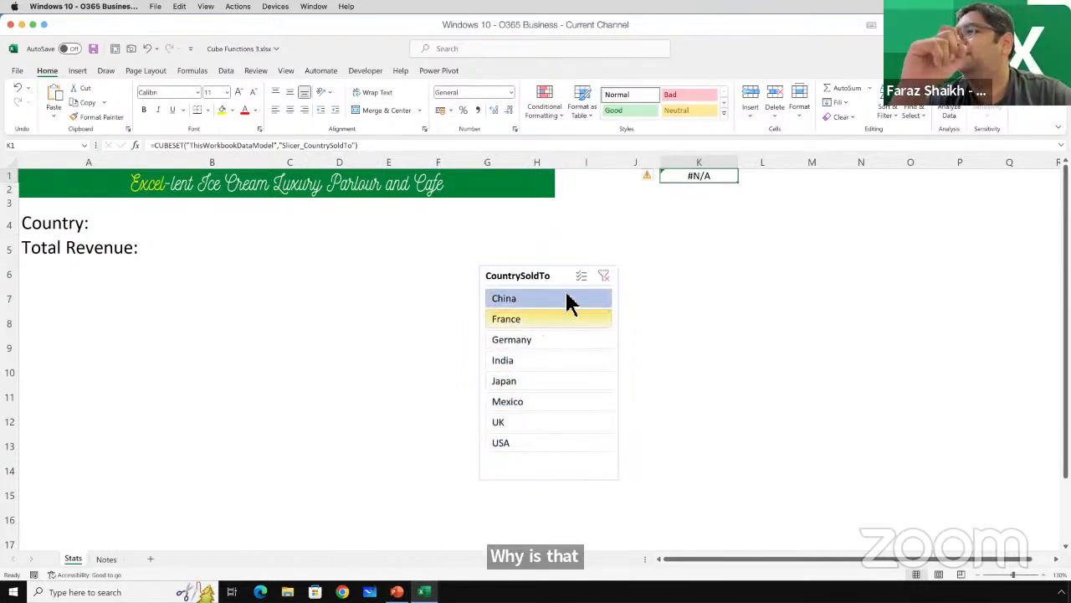
click(285, 147)
key(BackSpace)
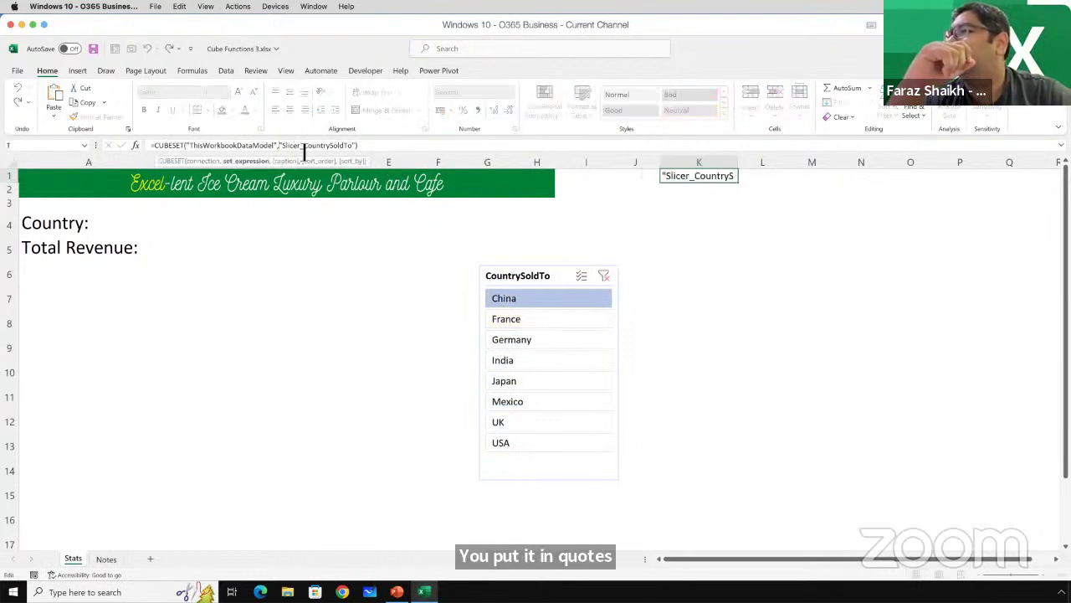
key(BackSpace)
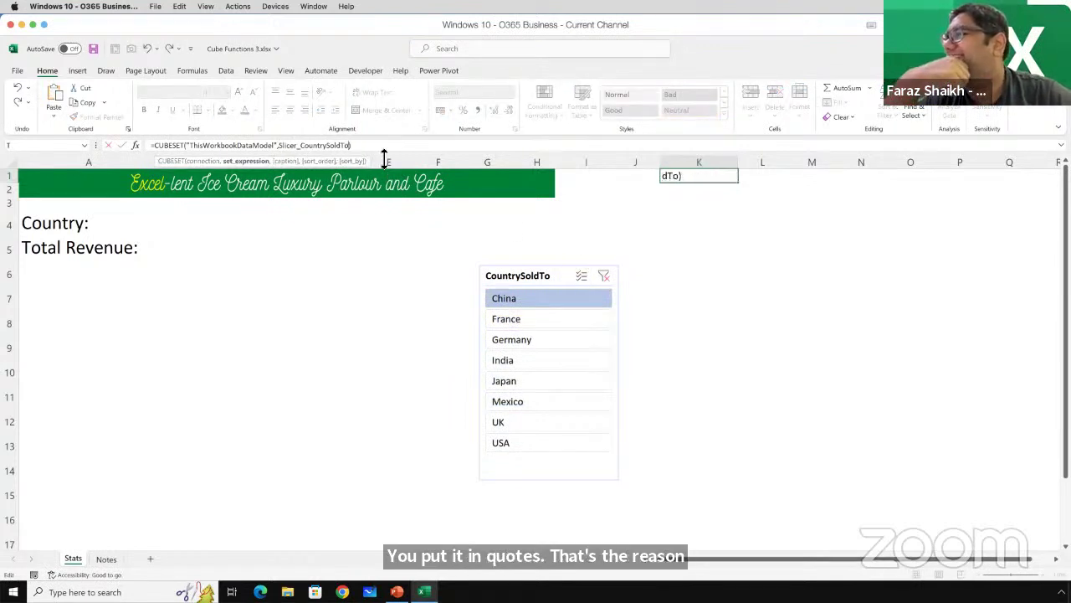
key(ctrl+Return)
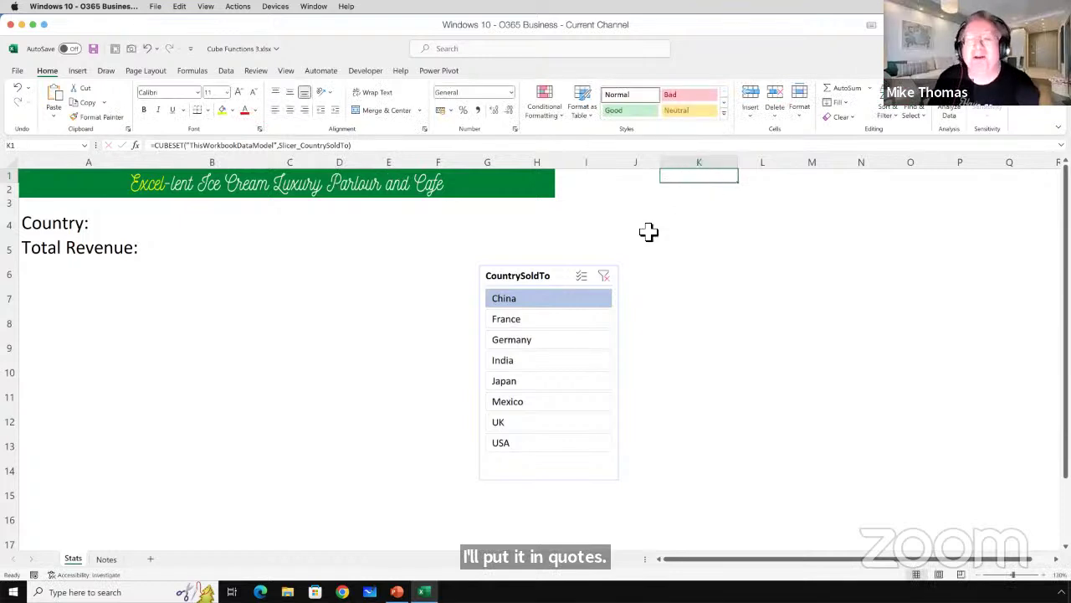
Clear the slicer filter, test China, Germany and Mexico, and review K1's slicer name.
click(604, 277)
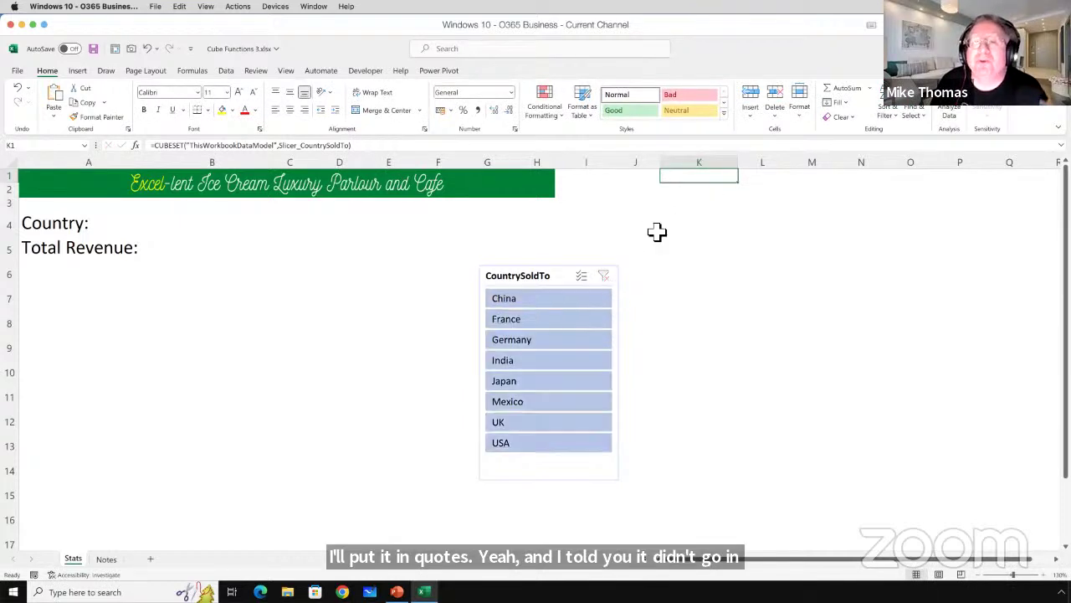
click(559, 301)
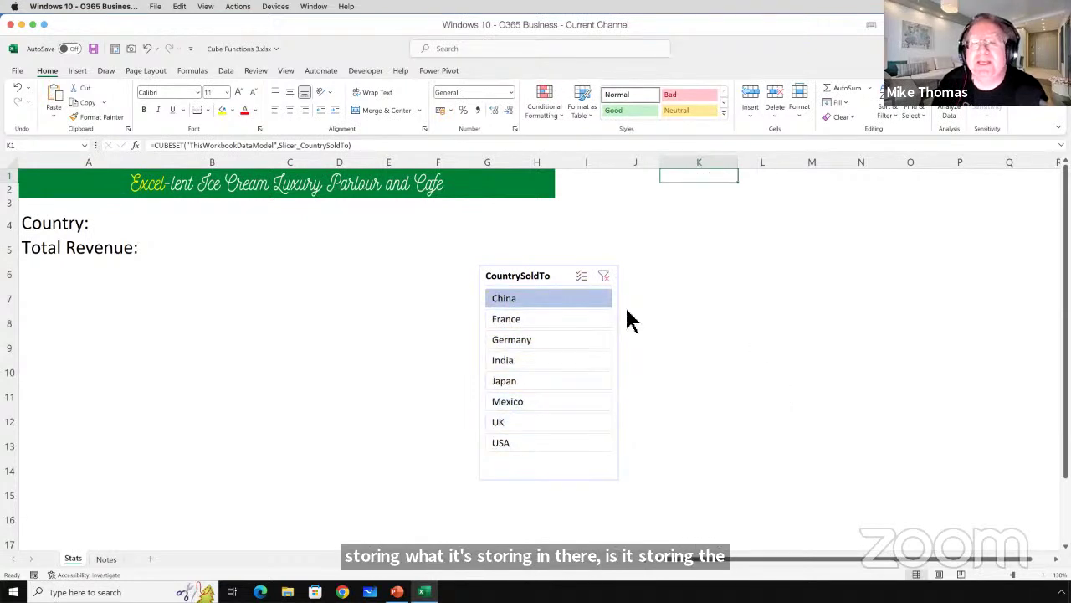
click(544, 342)
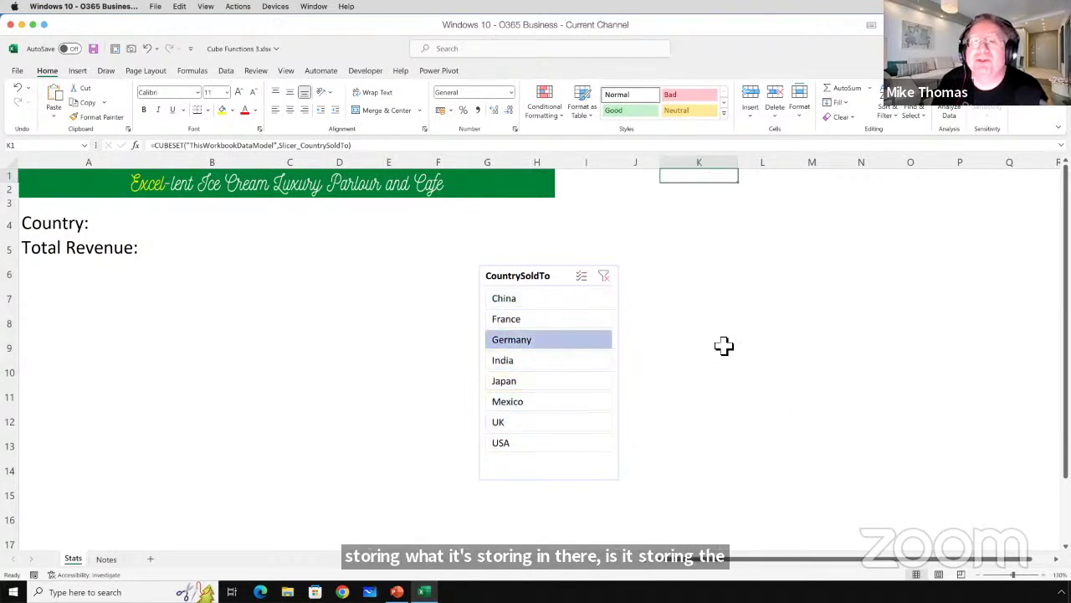
click(535, 403)
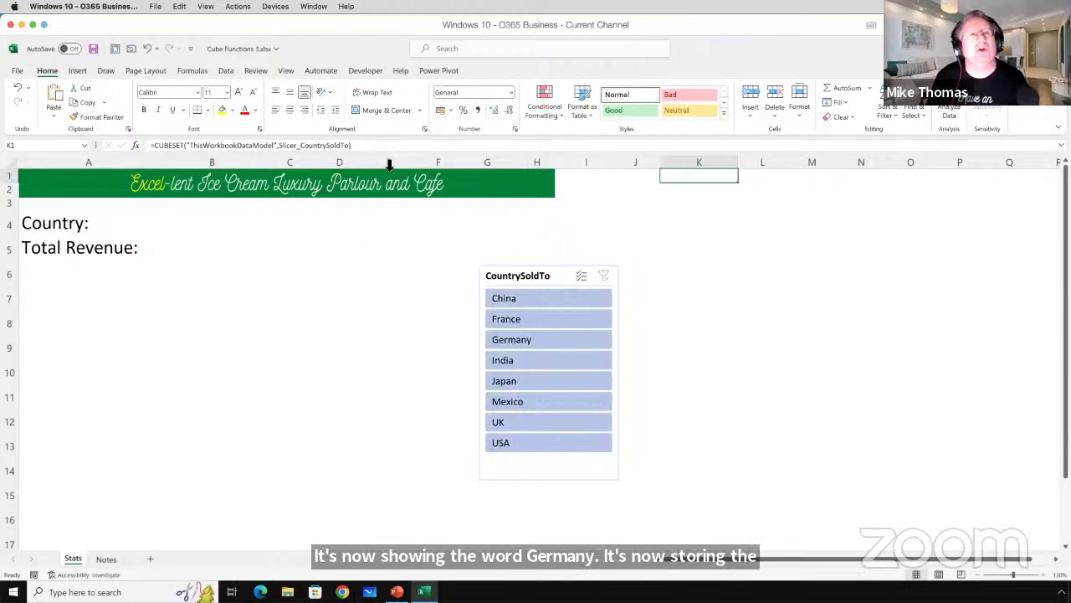
drag(279, 145, 352, 151)
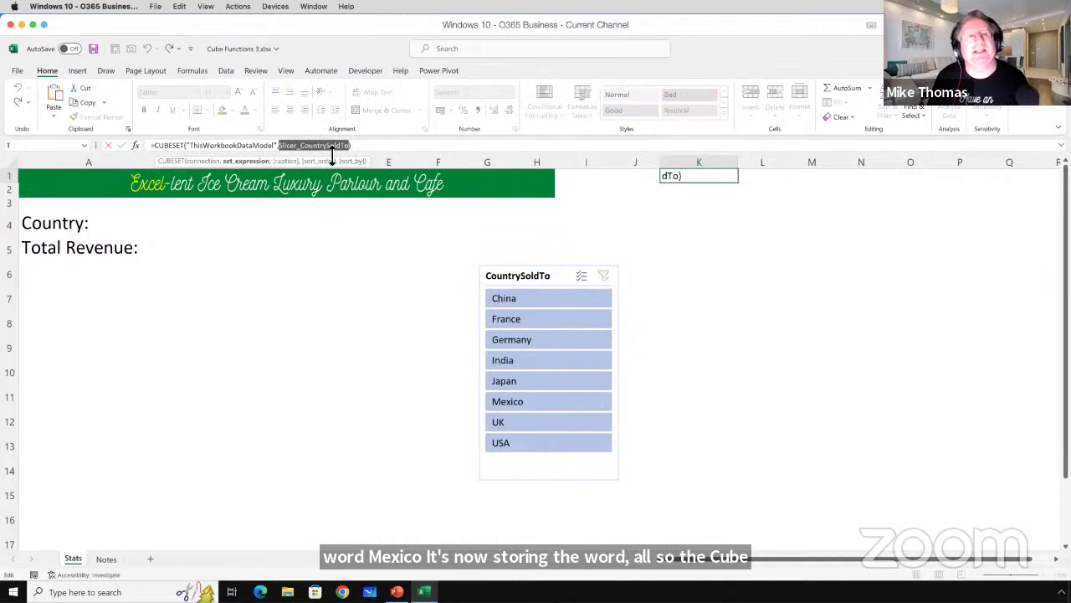
key(Escape)
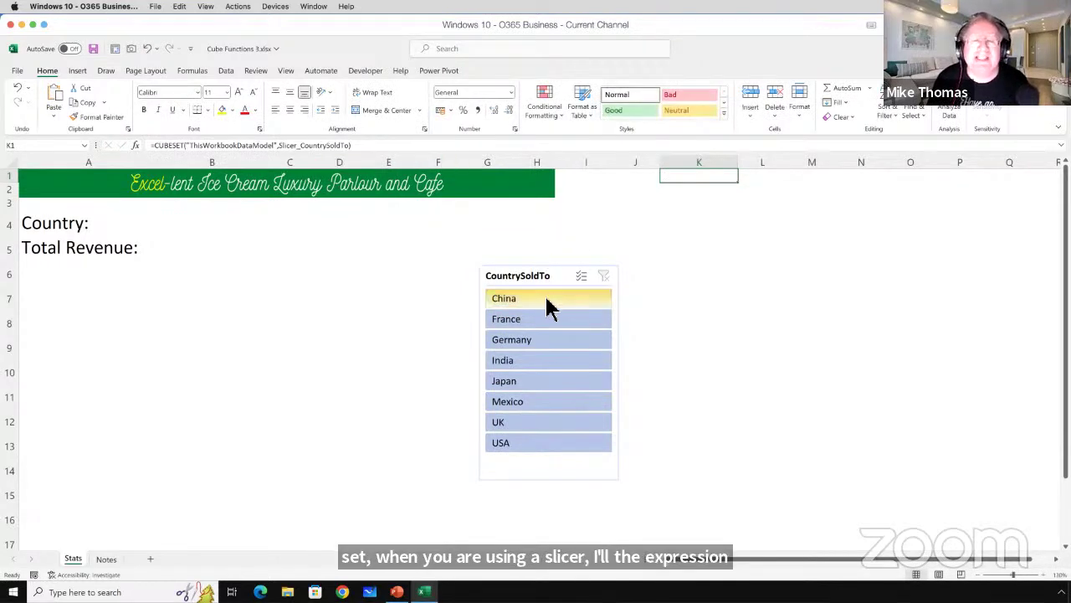
click(192, 226)
Enter =CUBERANKEDMEMBER("ThisWorkbookDataModel",L1,1) in B4.
text(=)
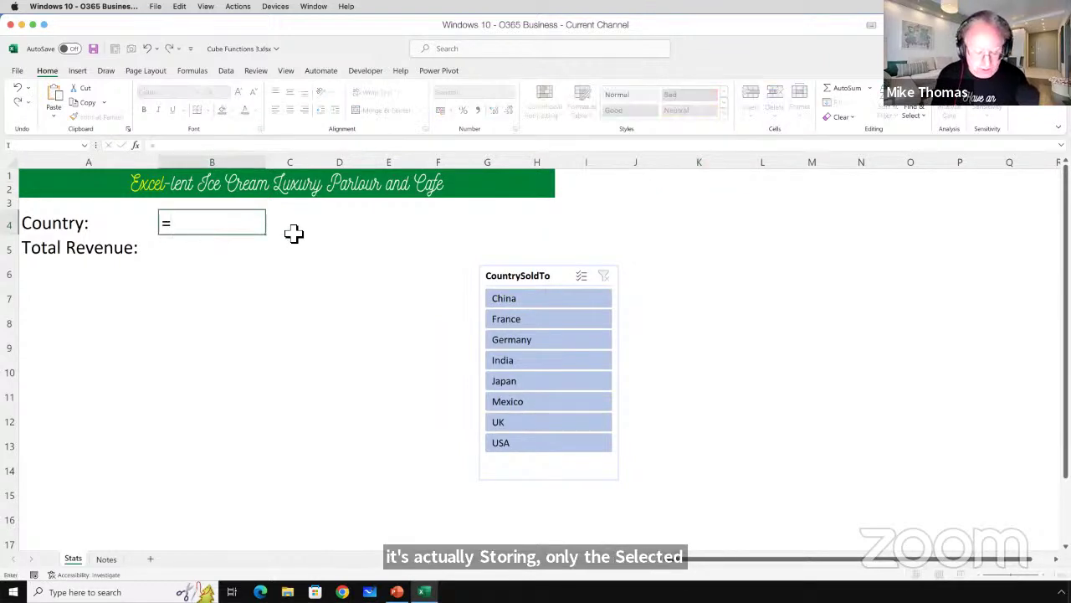
text(cub)
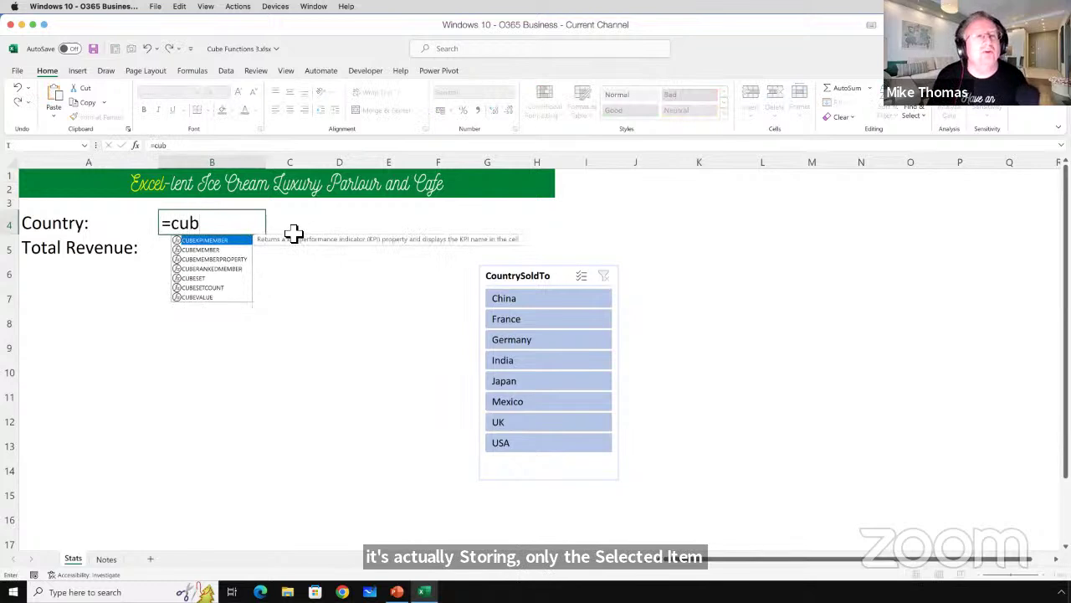
key(Down)
key(Down)
key(Down)
key(Tab)
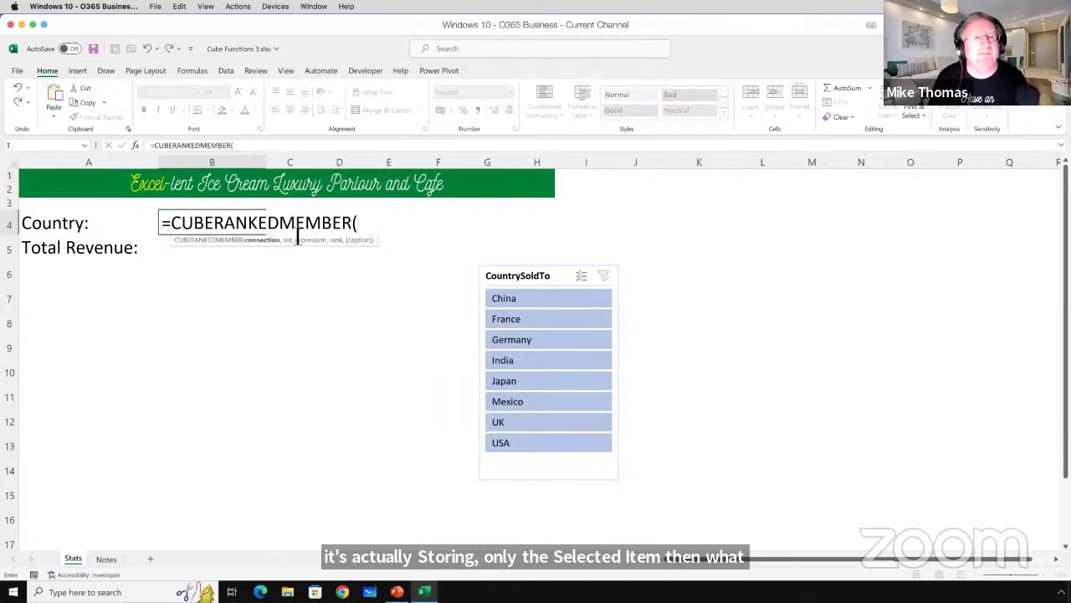
text(")
double_click(402, 245)
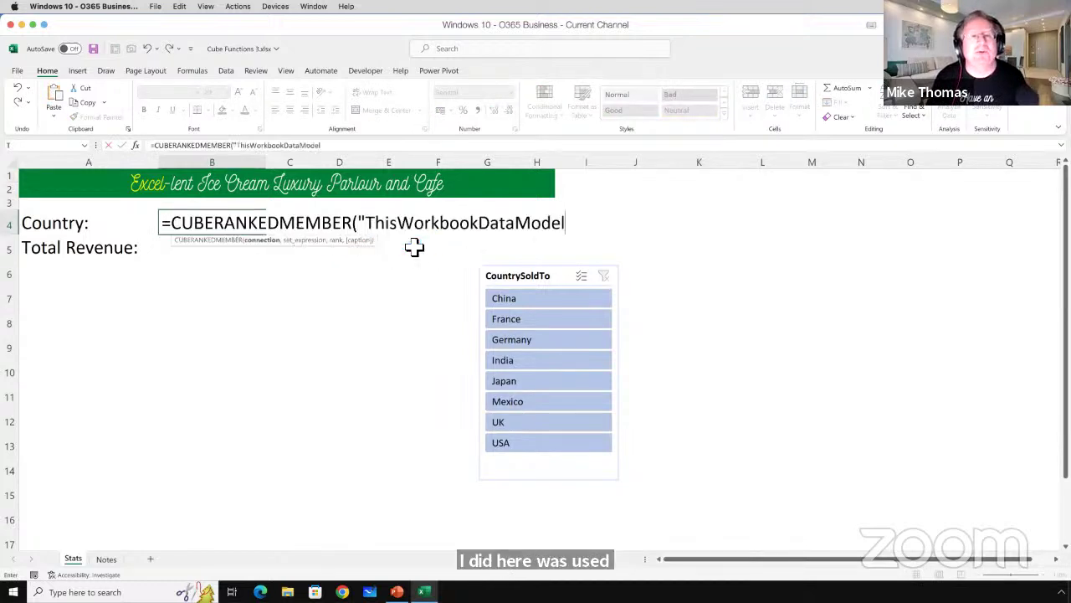
text(")
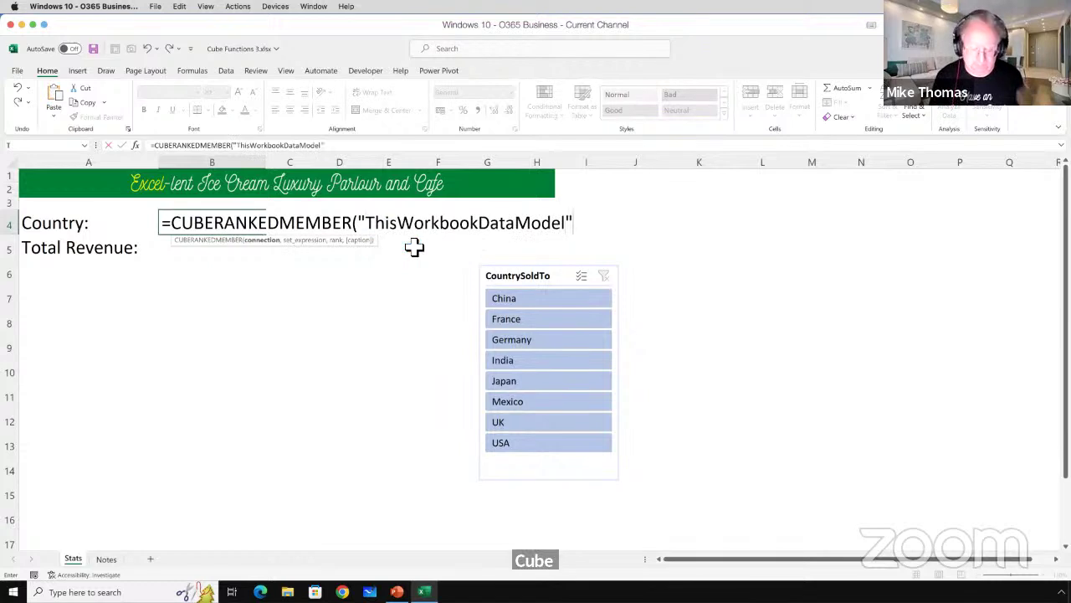
text(,)
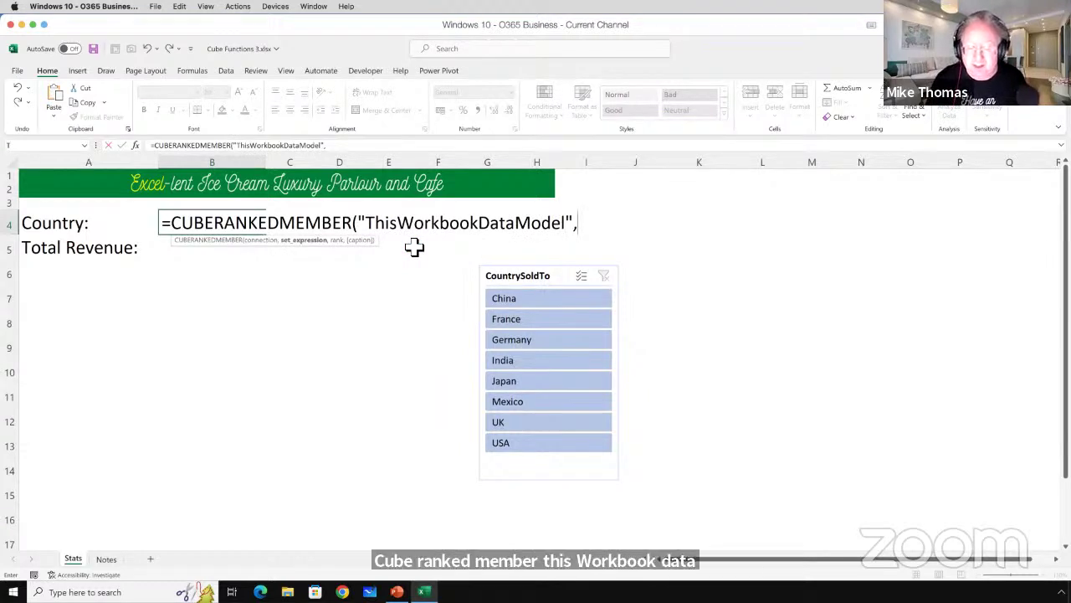
click(770, 177)
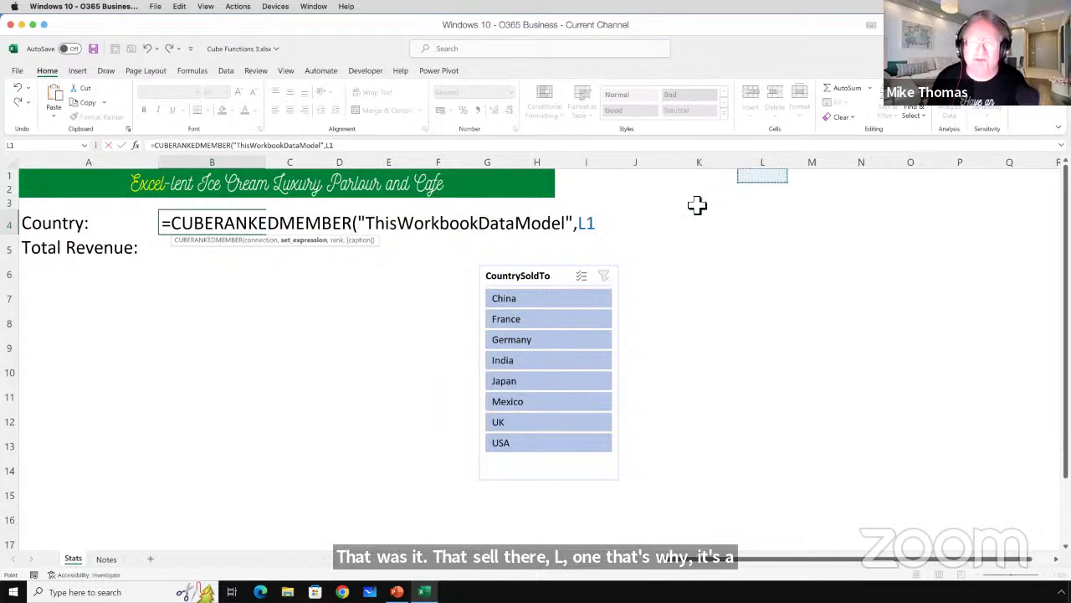
text(,1)
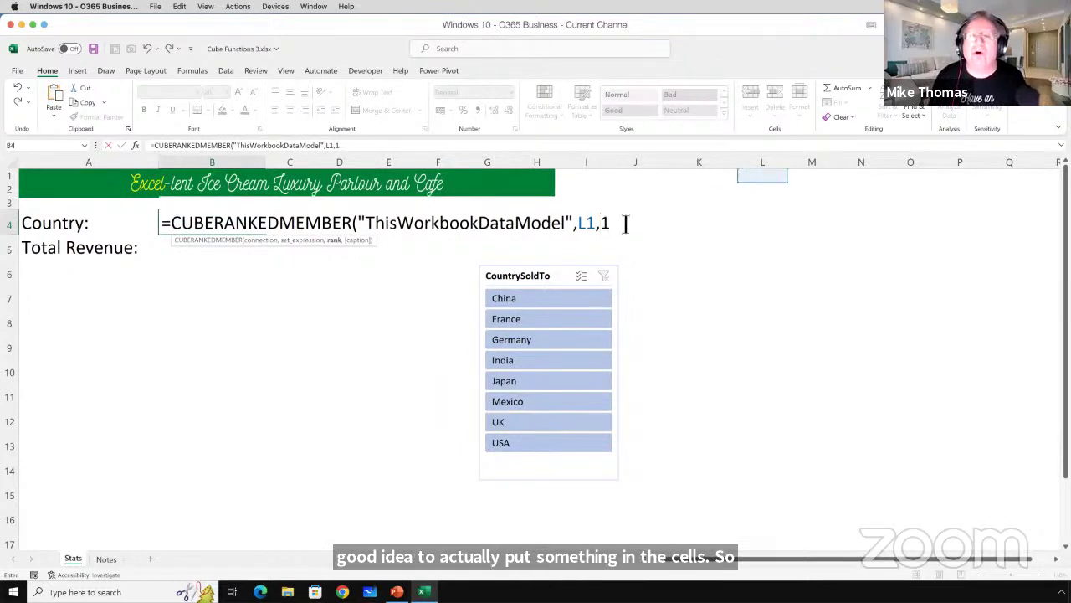
text())
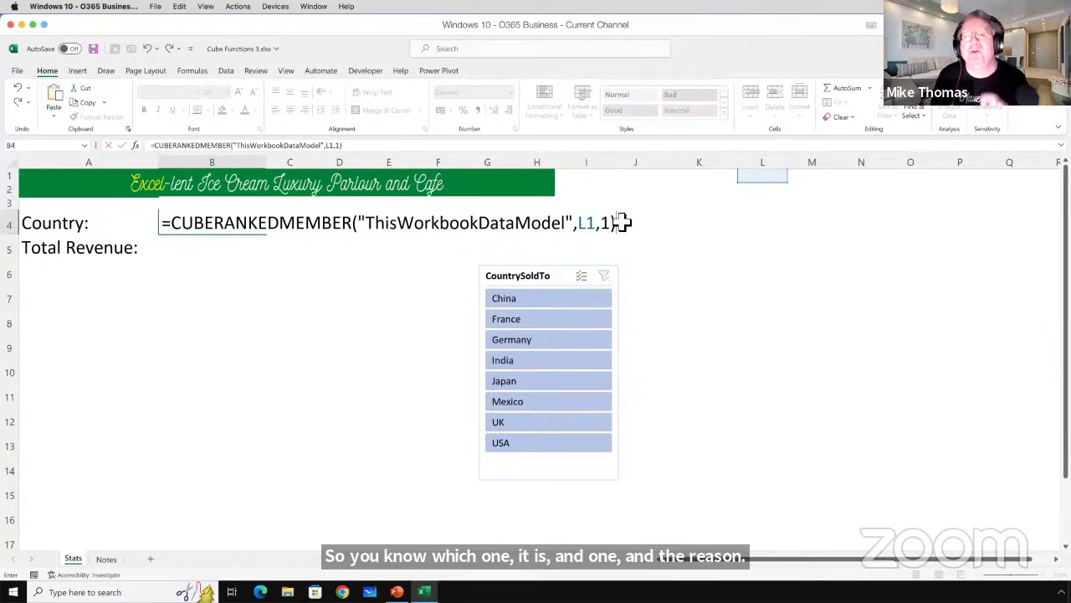
key(ctrl+Return)
Test the slicer with China and Clear Filter, comparing the K1 and B4 formulas.
click(588, 299)
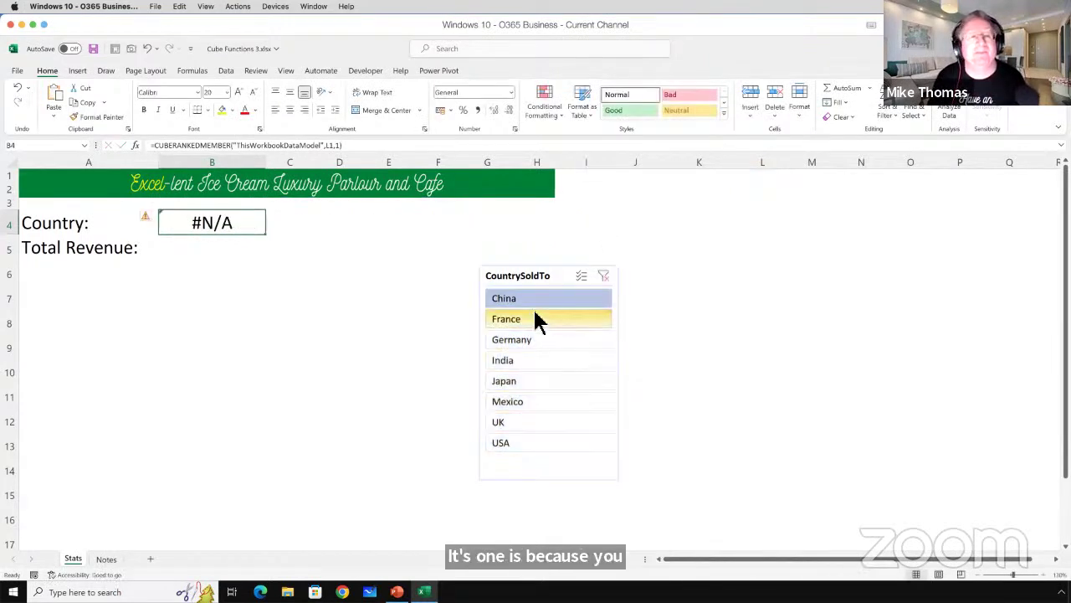
click(605, 276)
click(701, 176)
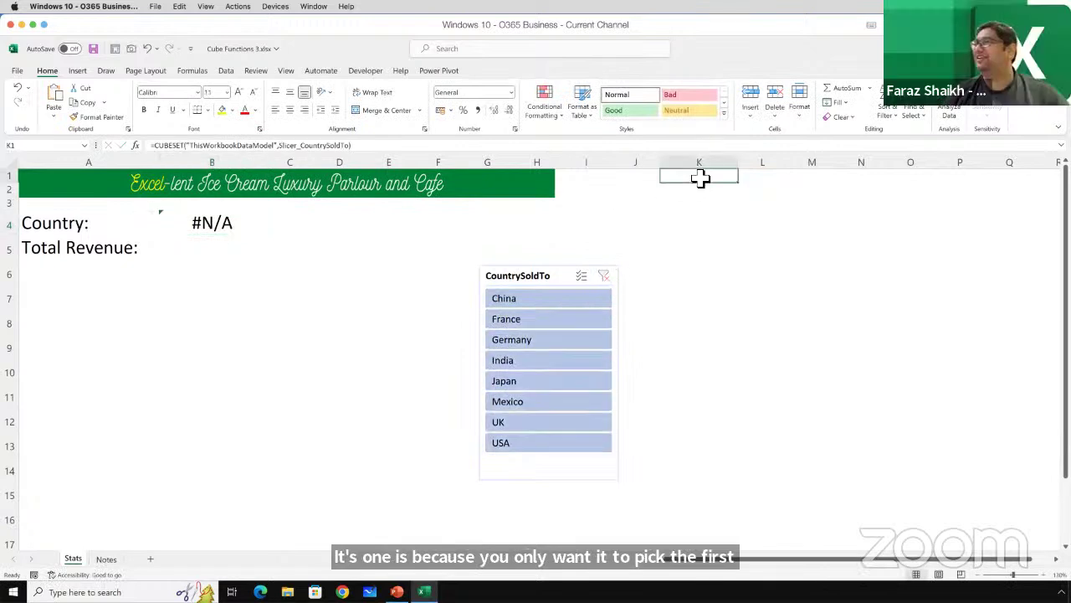
click(228, 225)
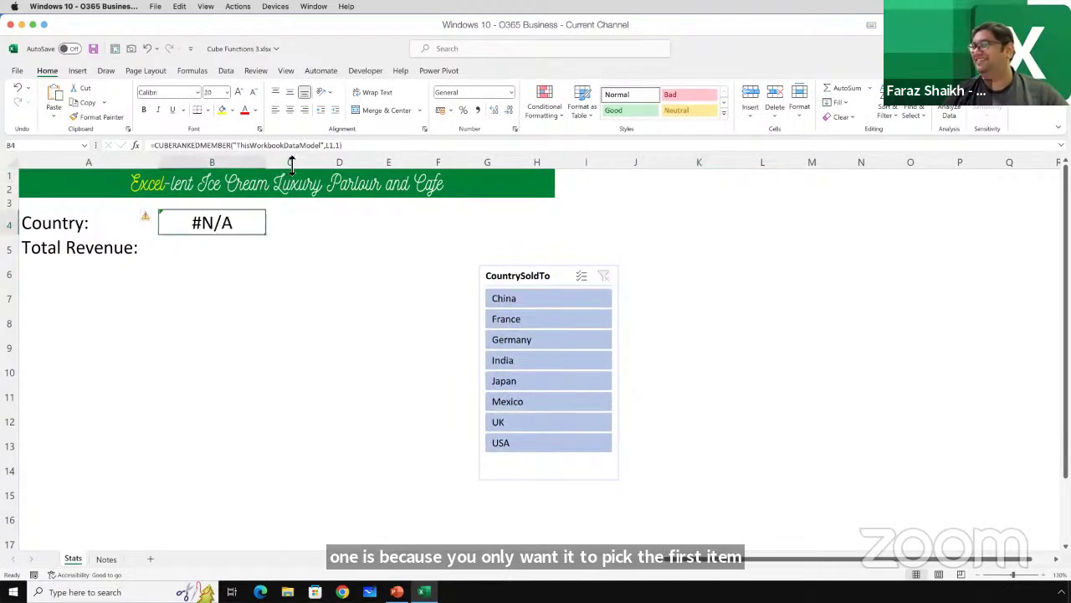
Change B4's set reference from L1 to K1, then filter the slicer to Germany and Japan.
click(334, 146)
key(BackSpace)
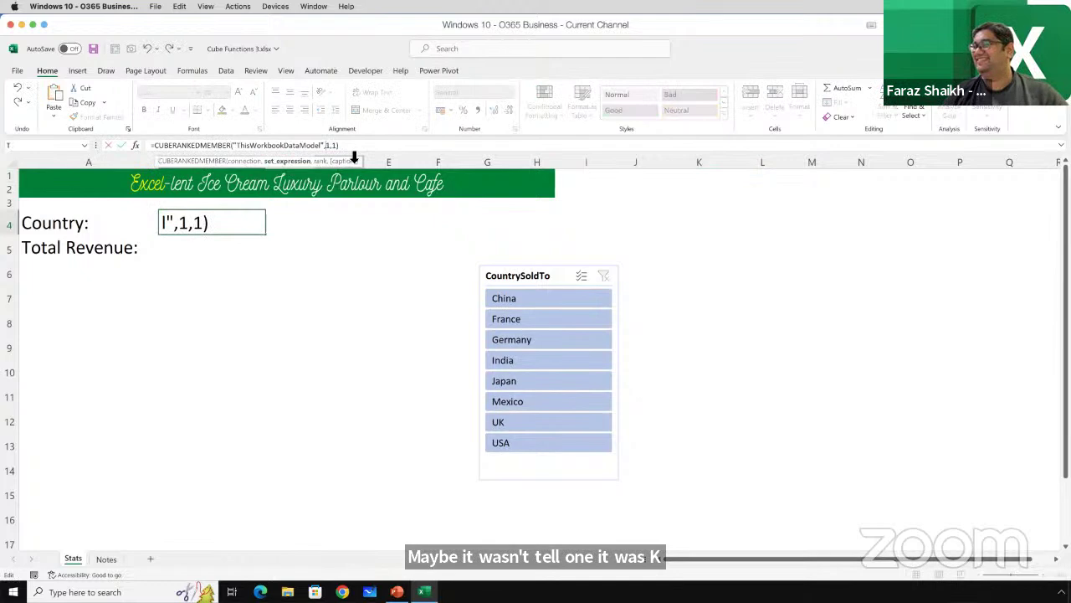
text(K)
key(Return)
click(557, 339)
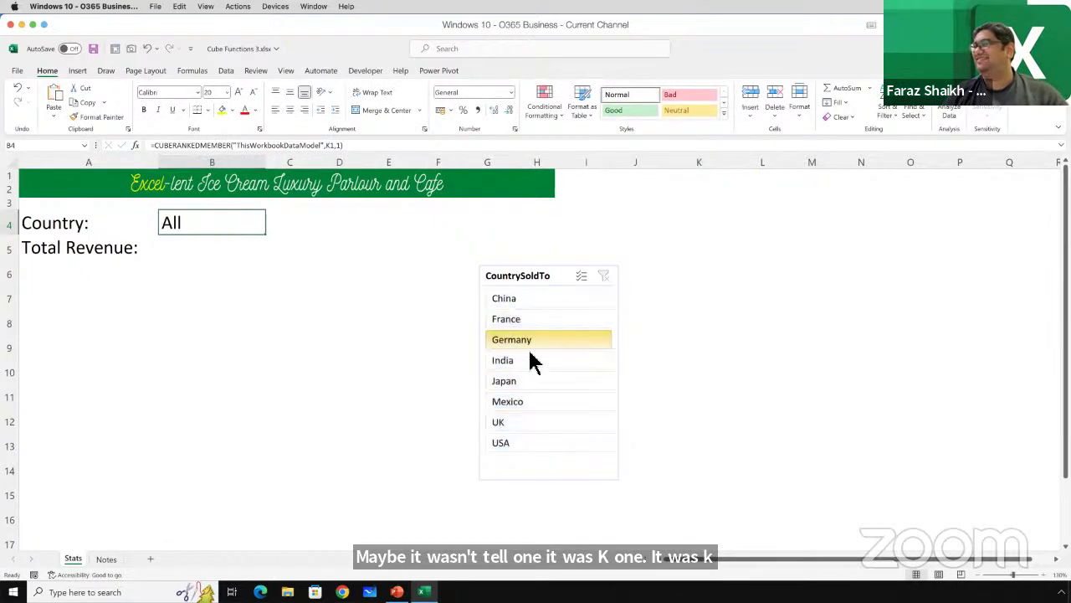
click(527, 382)
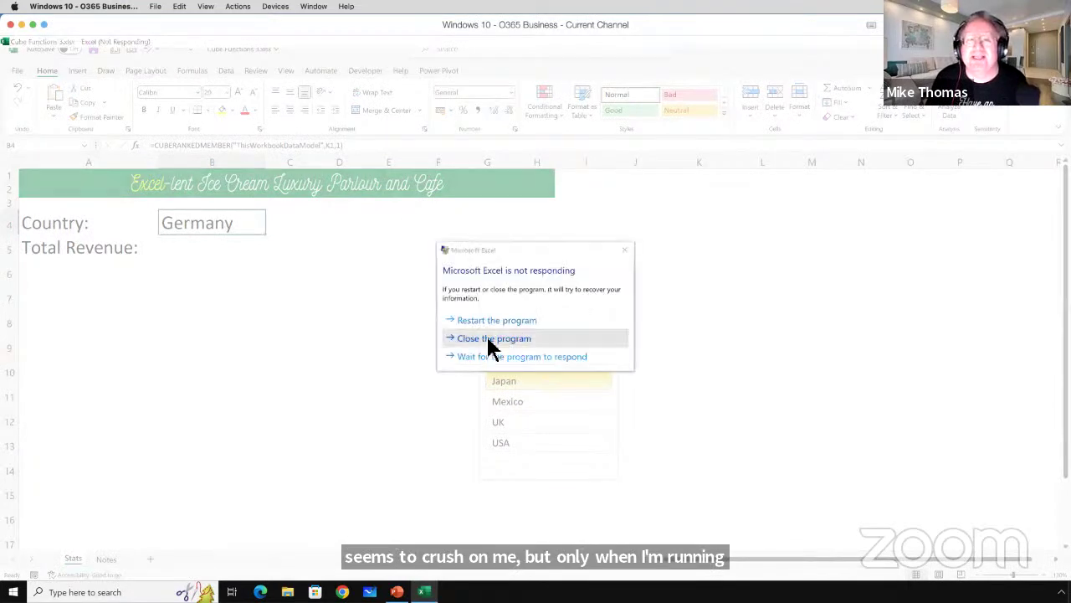
Close the unresponsive Excel and dismiss the information recovery window.
click(489, 339)
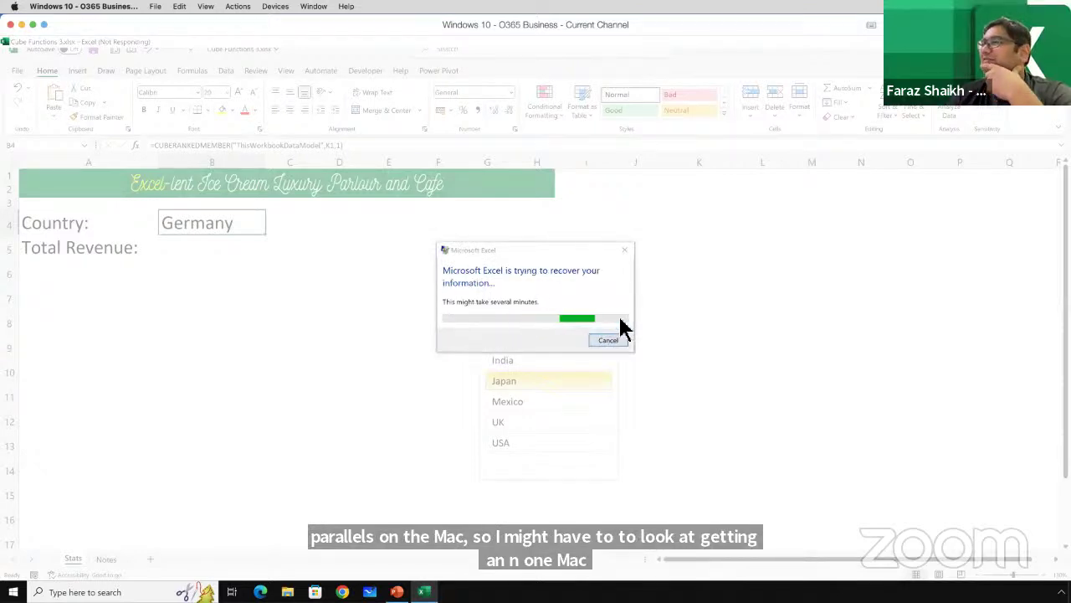
click(624, 249)
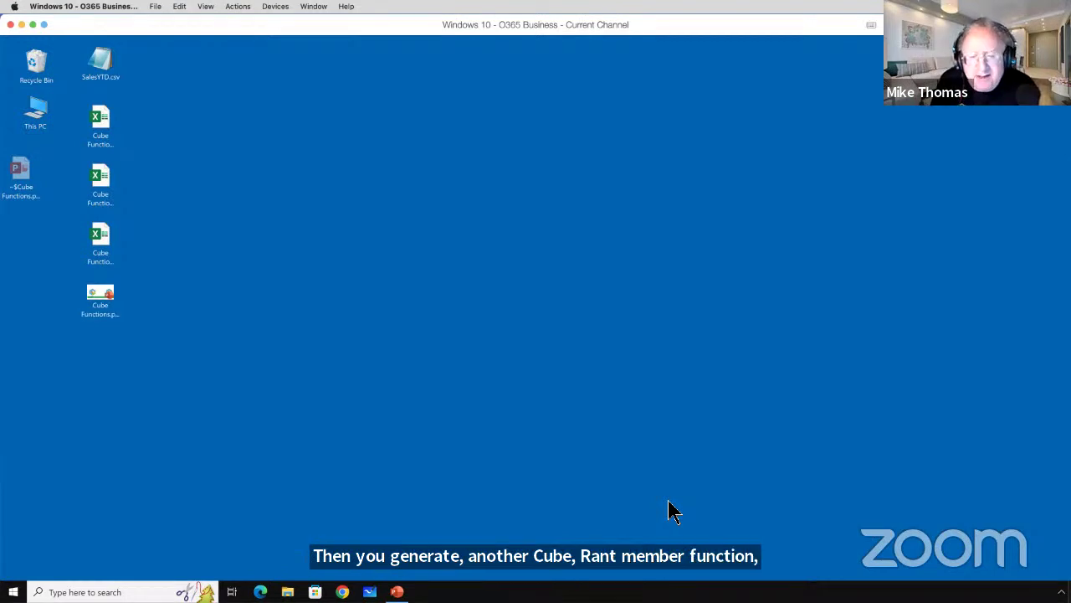
Reopen the recovered Cube Functions 3.xlsx from the desktop and select cell B4.
double_click(101, 242)
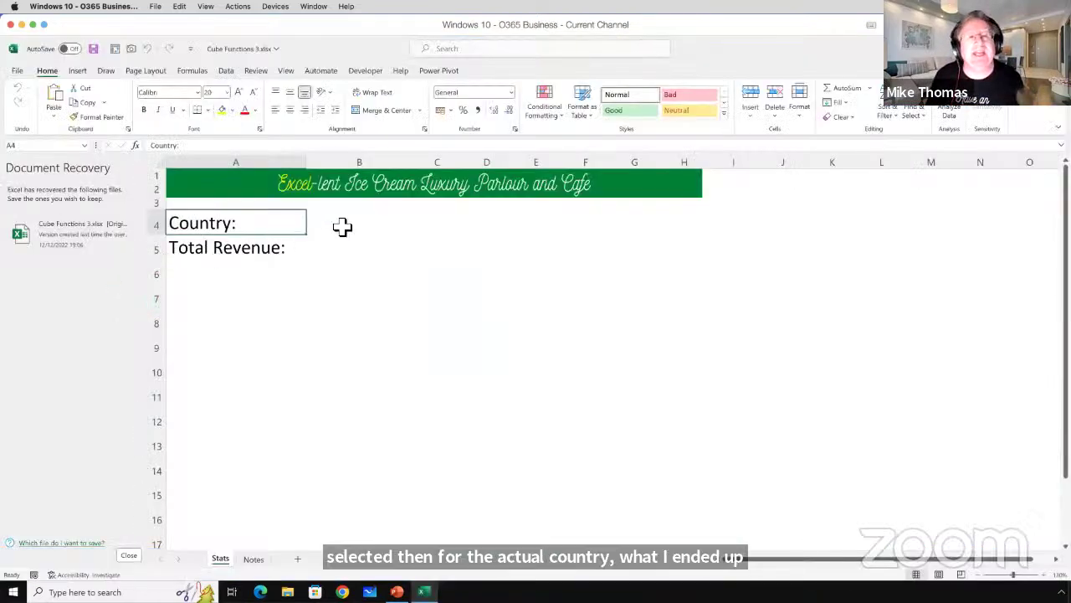
click(342, 226)
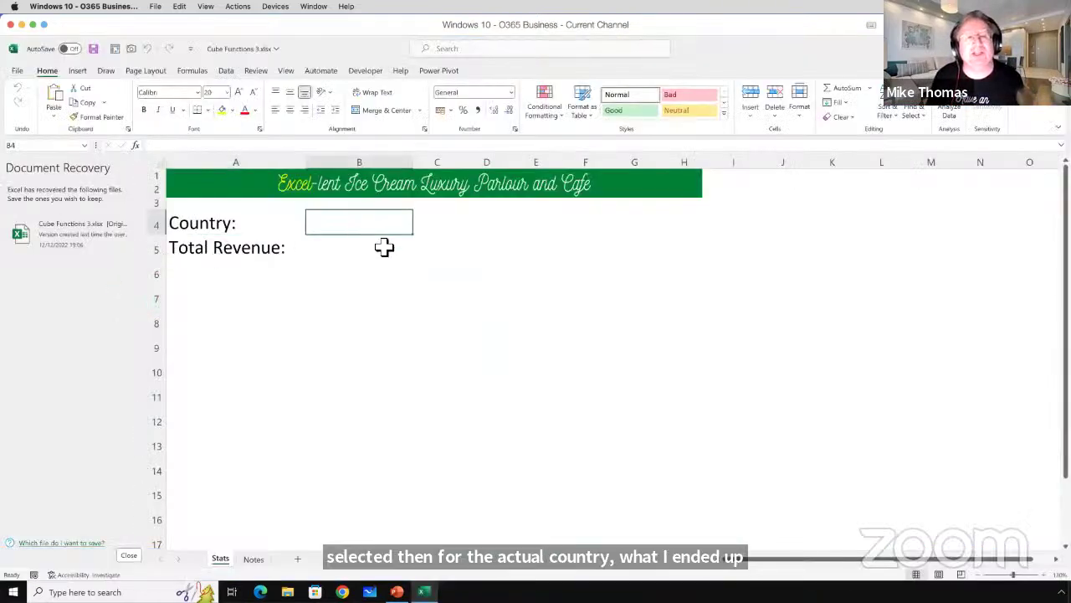
Number cells J1 to J5 with 1, 2, 3, 4 and 5.
drag(798, 177, 787, 224)
click(782, 174)
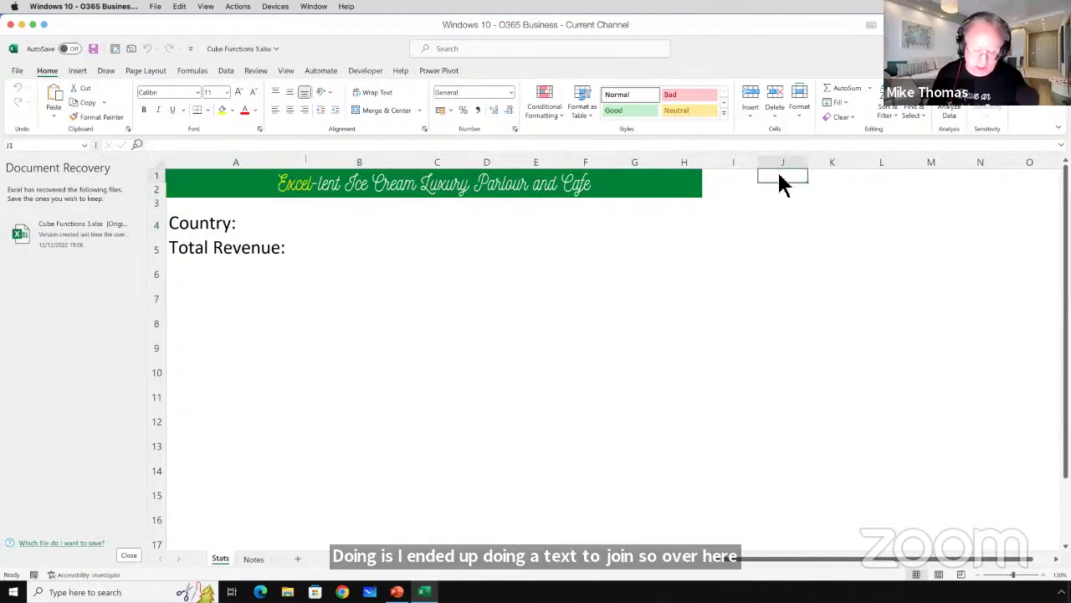
text(1)
key(Return)
text(2)
key(Return)
text(3)
key(Return)
text(4)
key(Return)
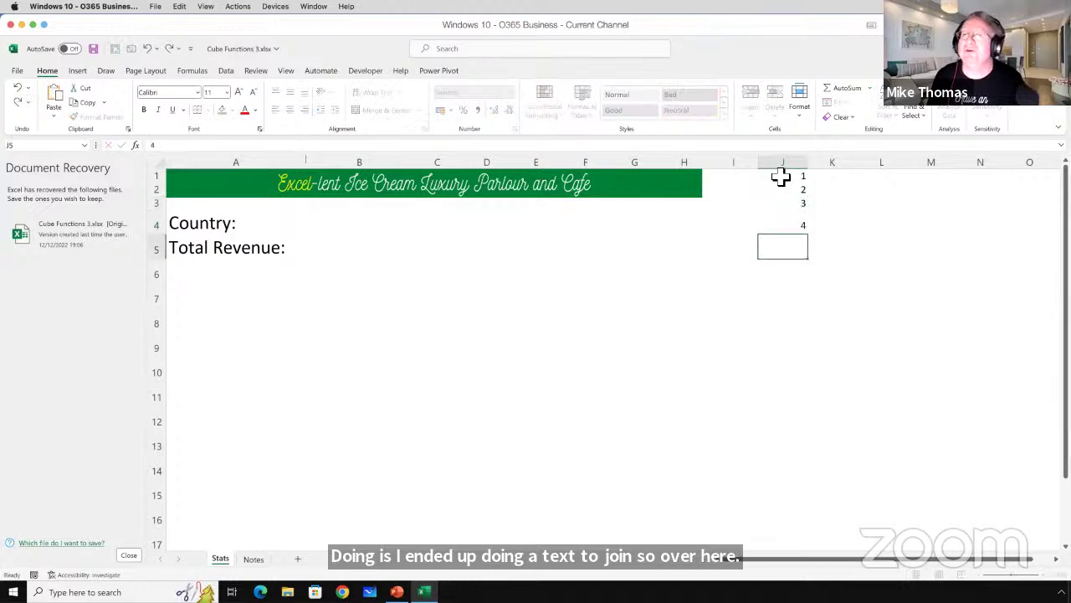
text(5)
key(ctrl+Return)
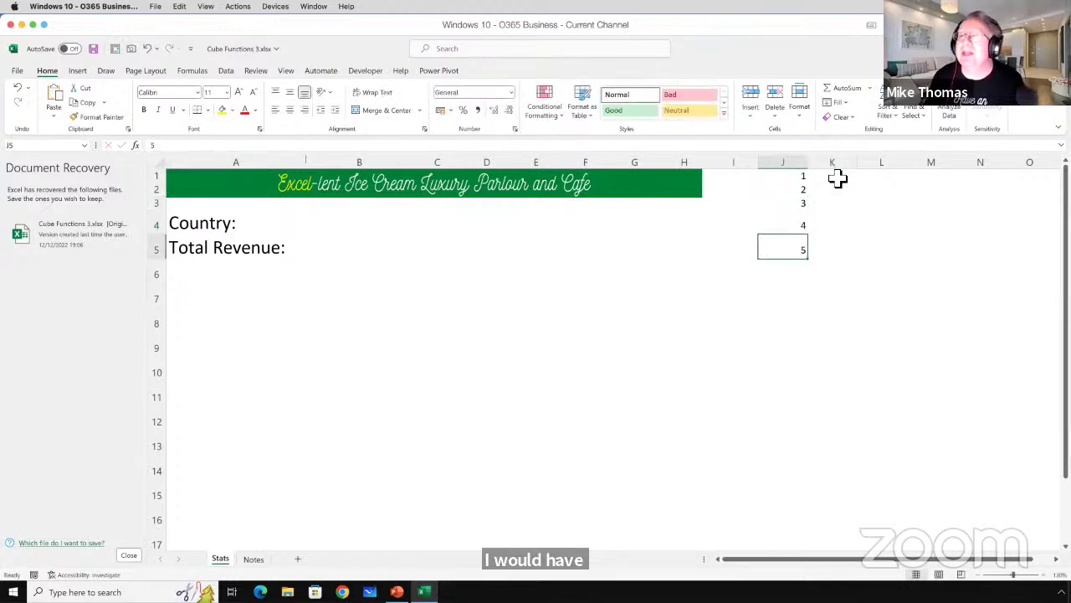
Enter China, Saudi and Japan into K1, K2 and K3.
click(854, 180)
text(Ch)
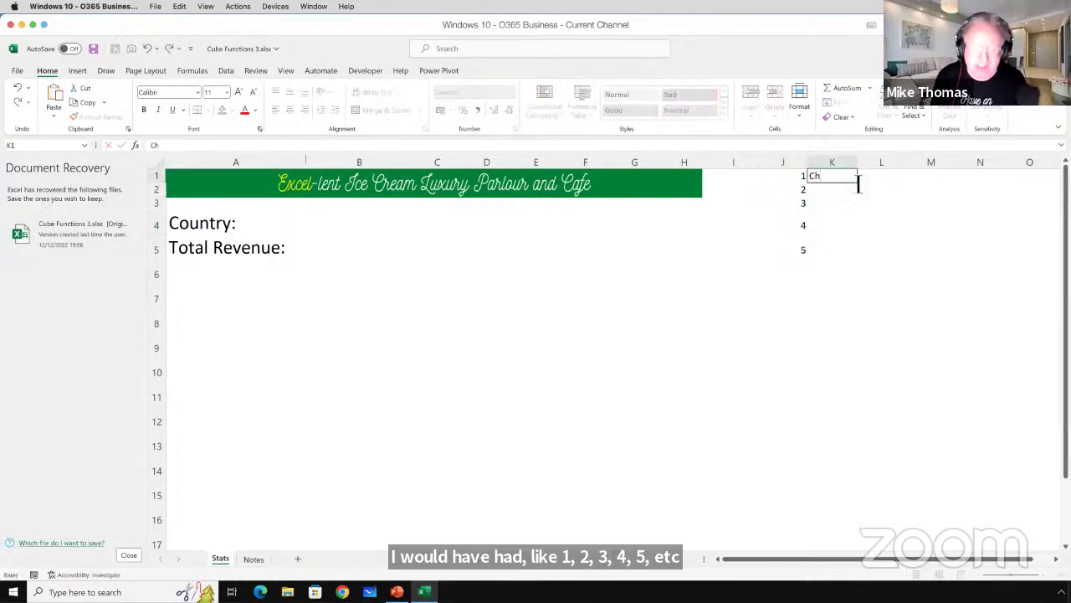
text(ina)
key(Tab)
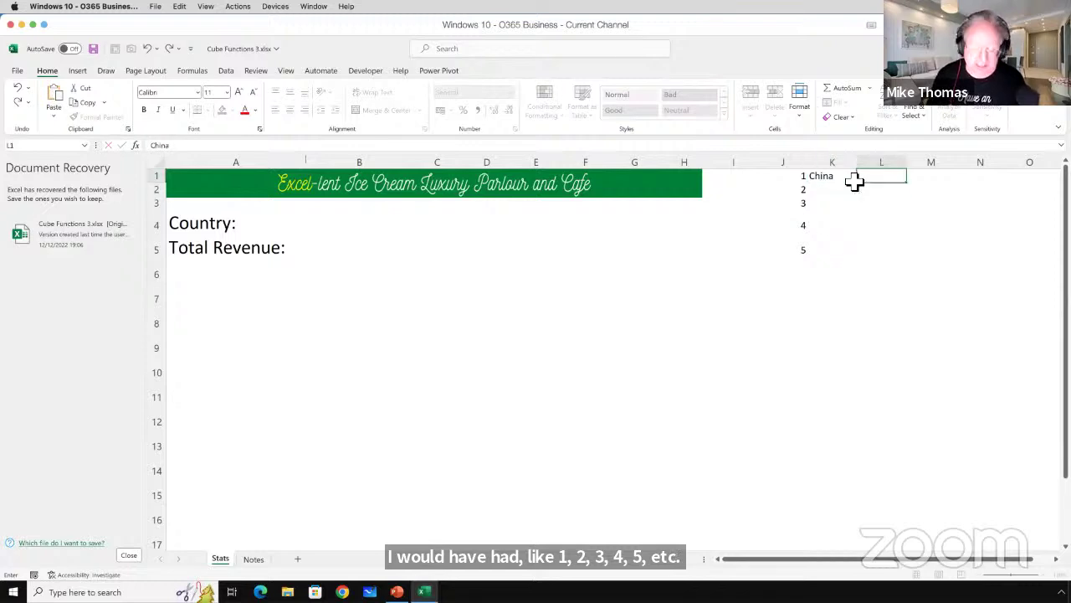
key(Return)
text(Sa)
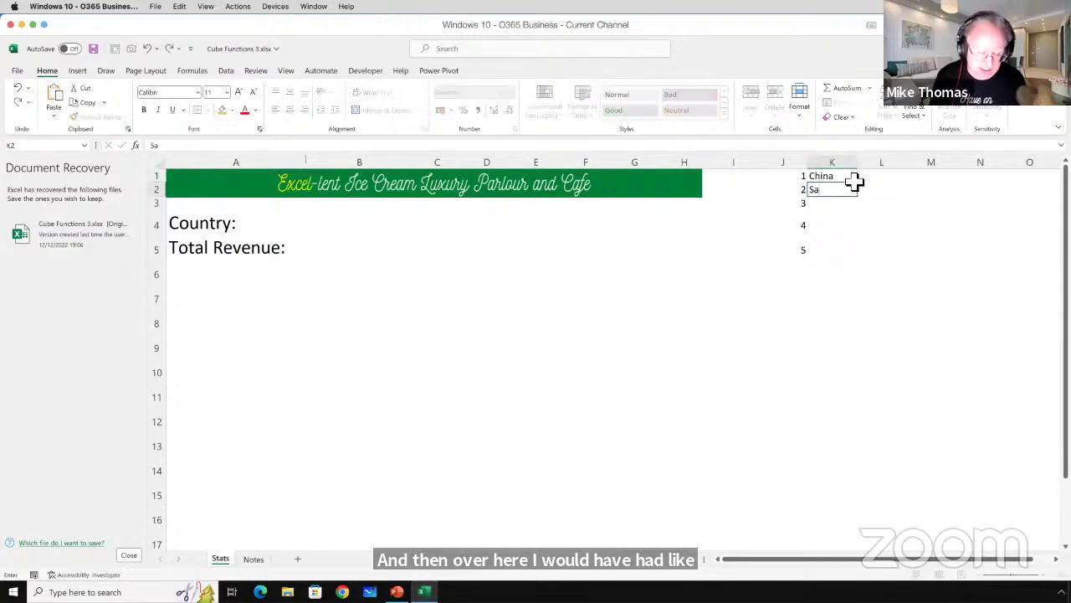
text(udi)
key(Return)
text(Japan)
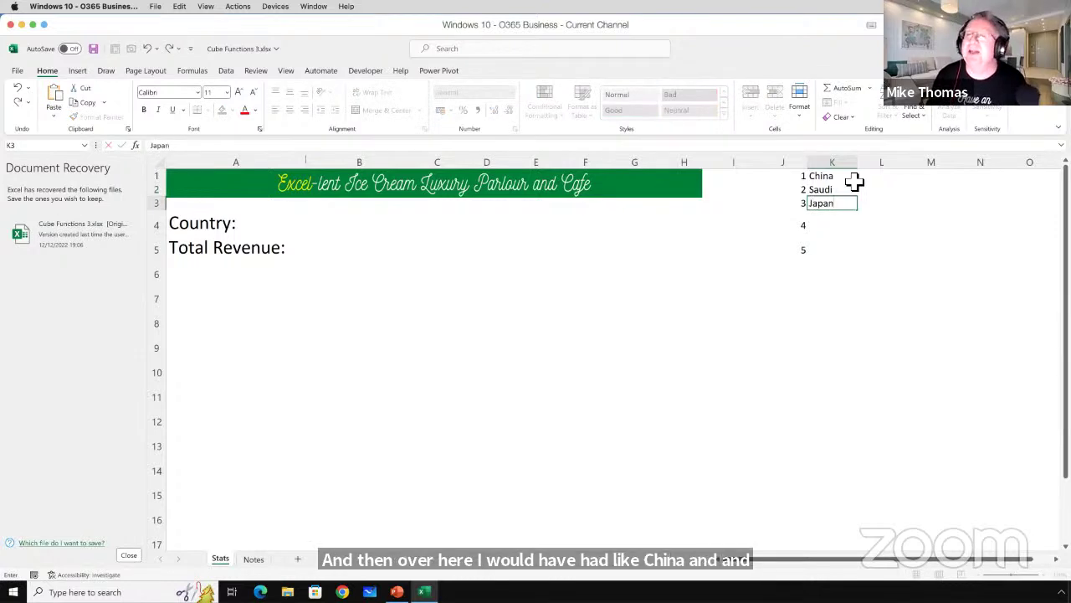
key(Return)
Select the country list in column K down to K5, then deselect by choosing H5.
drag(837, 179, 832, 203)
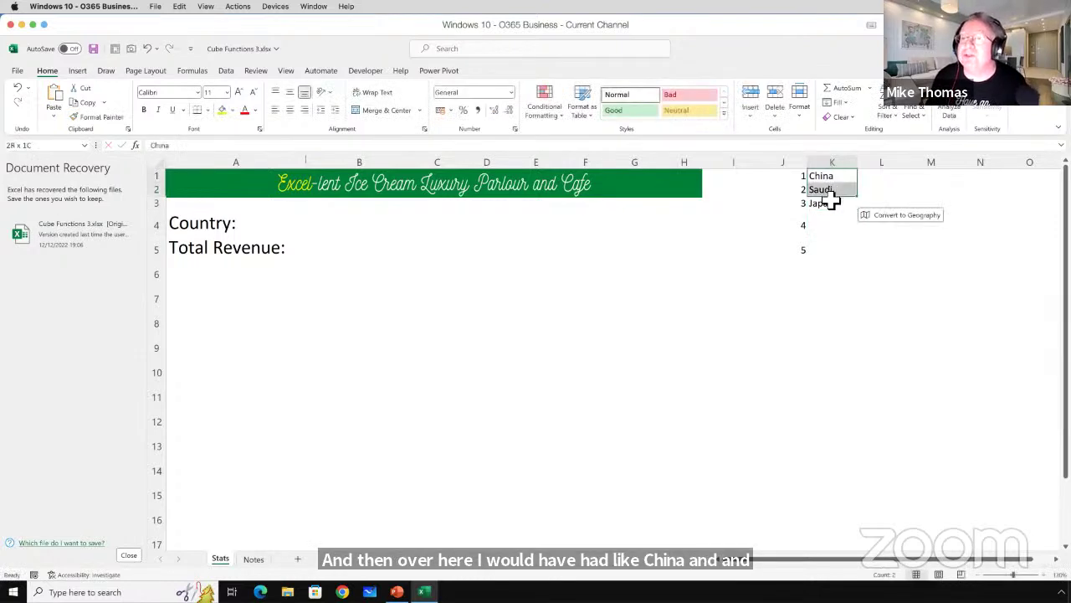
click(318, 223)
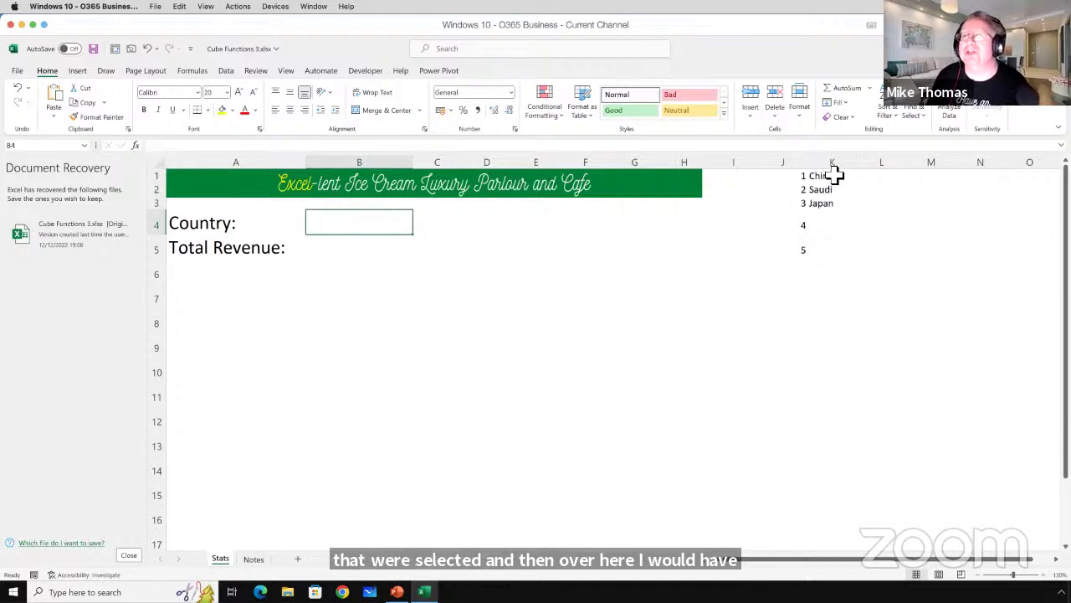
drag(837, 174, 835, 251)
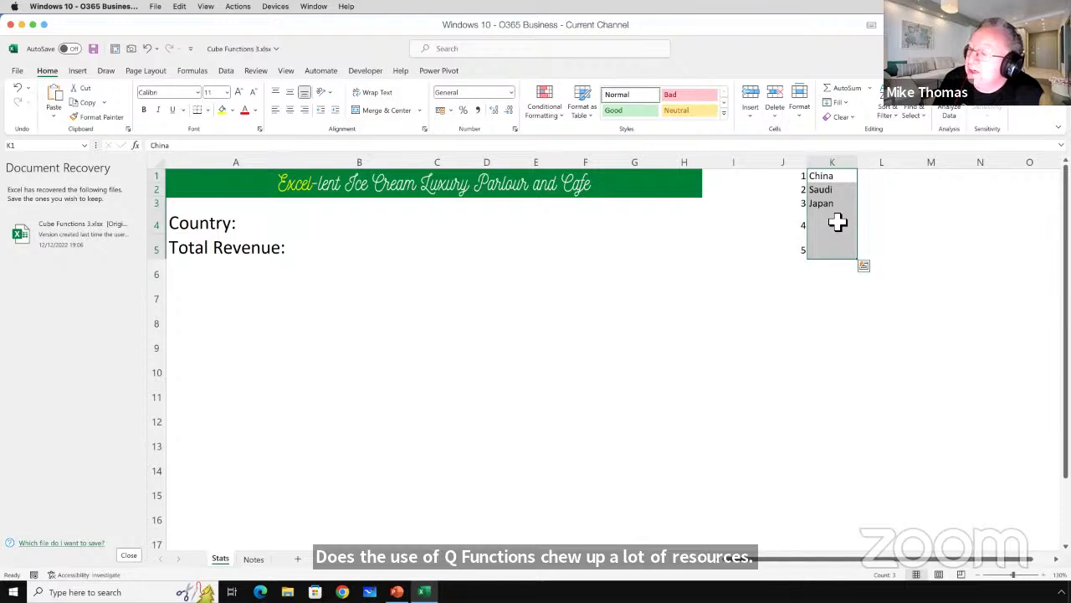
drag(834, 173, 830, 207)
drag(831, 206, 826, 249)
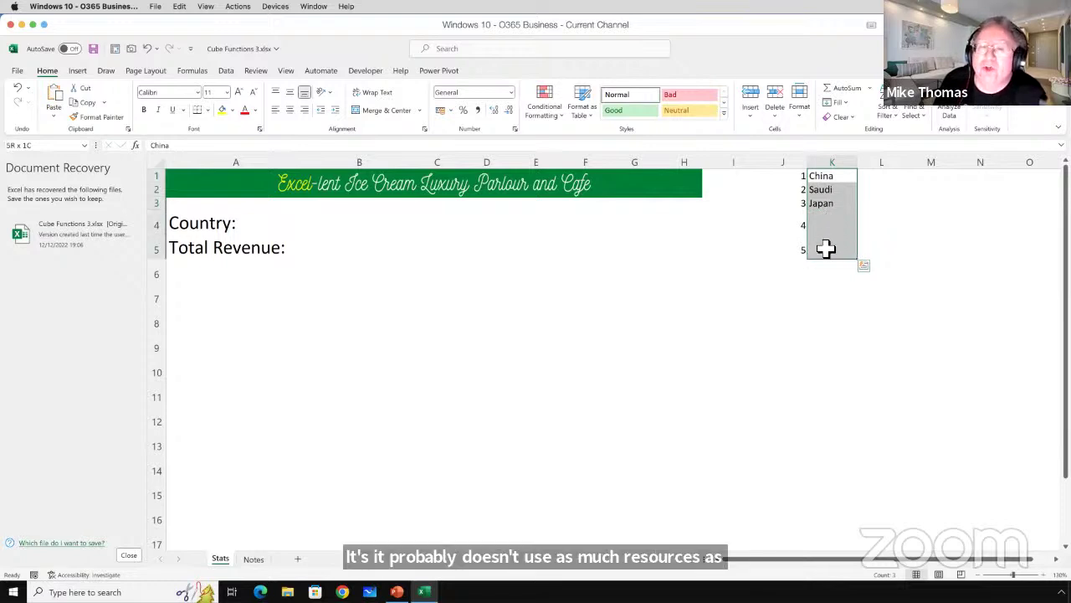
drag(826, 248, 824, 248)
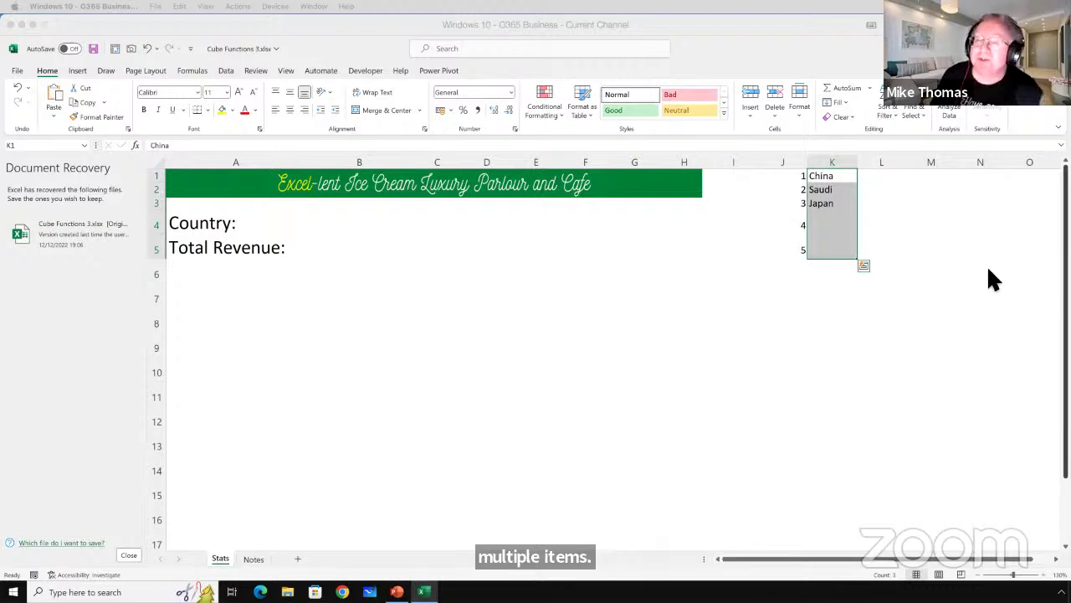
click(703, 247)
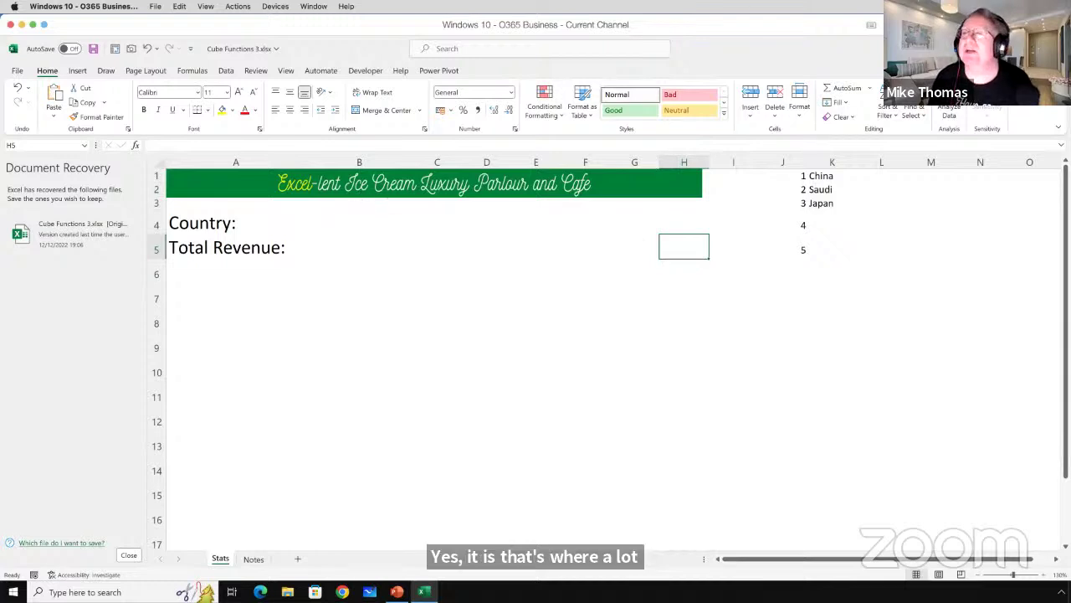
Close Cube Functions 3 after answering the save prompt, and open Cube Functions 1.xlsx.
key(ctrl+w)
click(539, 333)
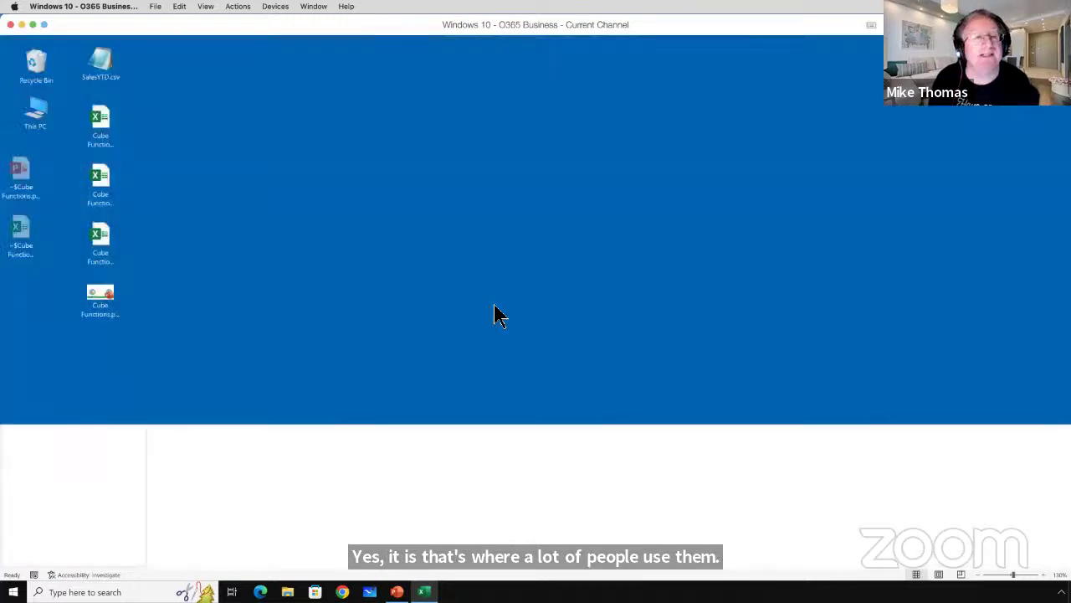
click(96, 134)
double_click(96, 134)
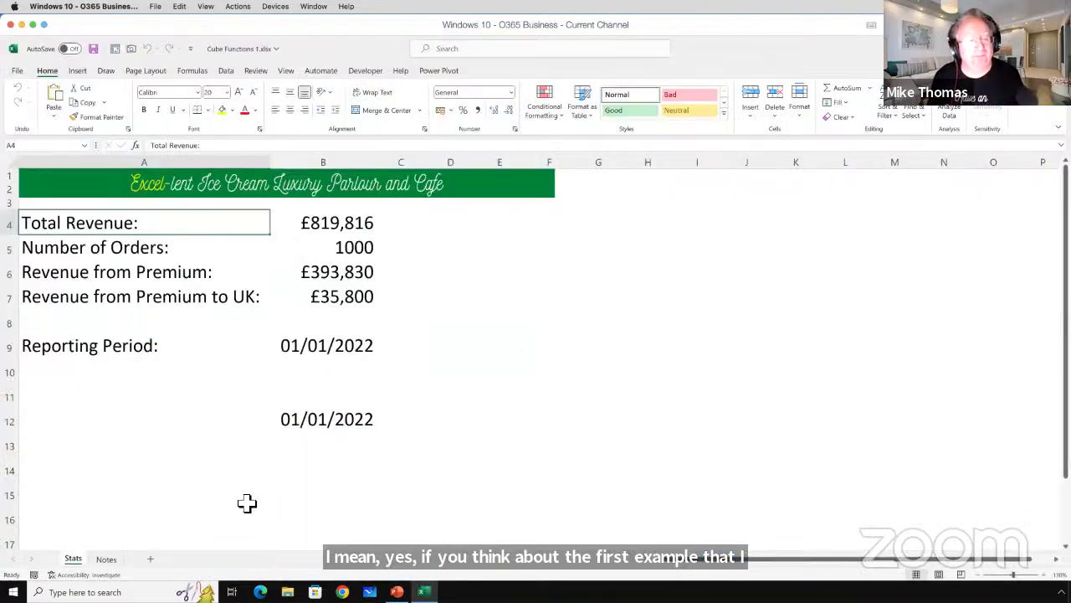
Compare the Notes pivot values (819816 revenue, 33.51 days, 1000 orders) with the Stats column B cube results.
click(110, 559)
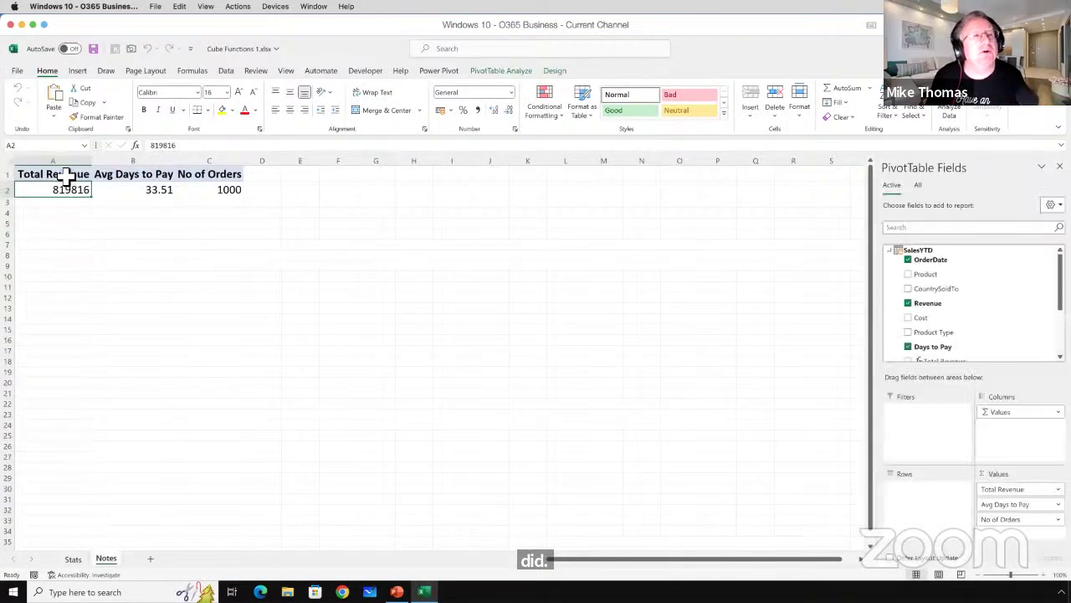
drag(72, 175, 216, 194)
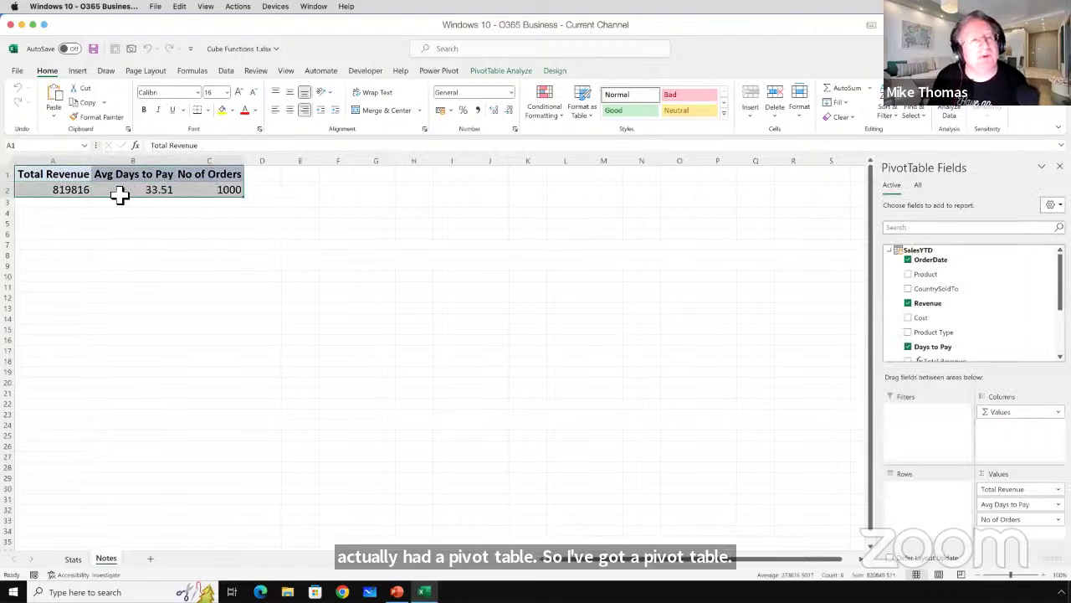
click(76, 558)
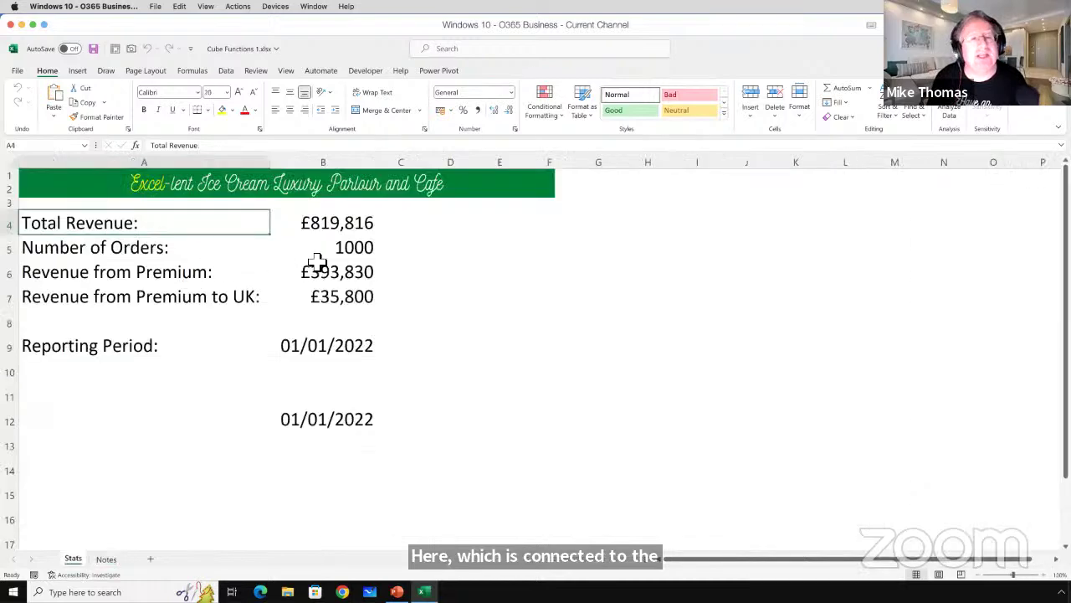
drag(337, 223, 342, 296)
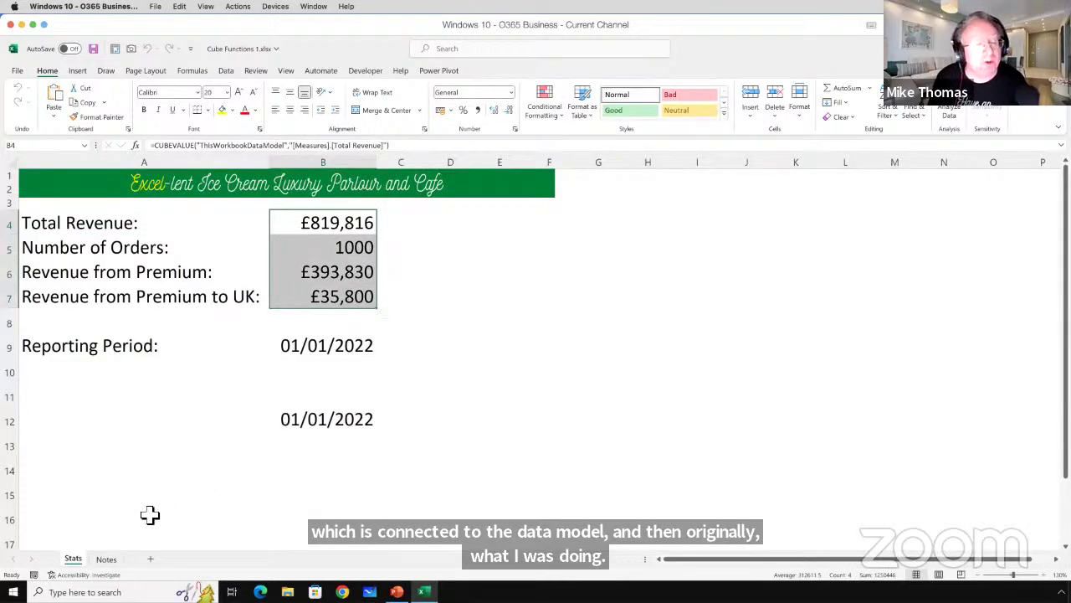
click(108, 559)
drag(76, 191, 223, 192)
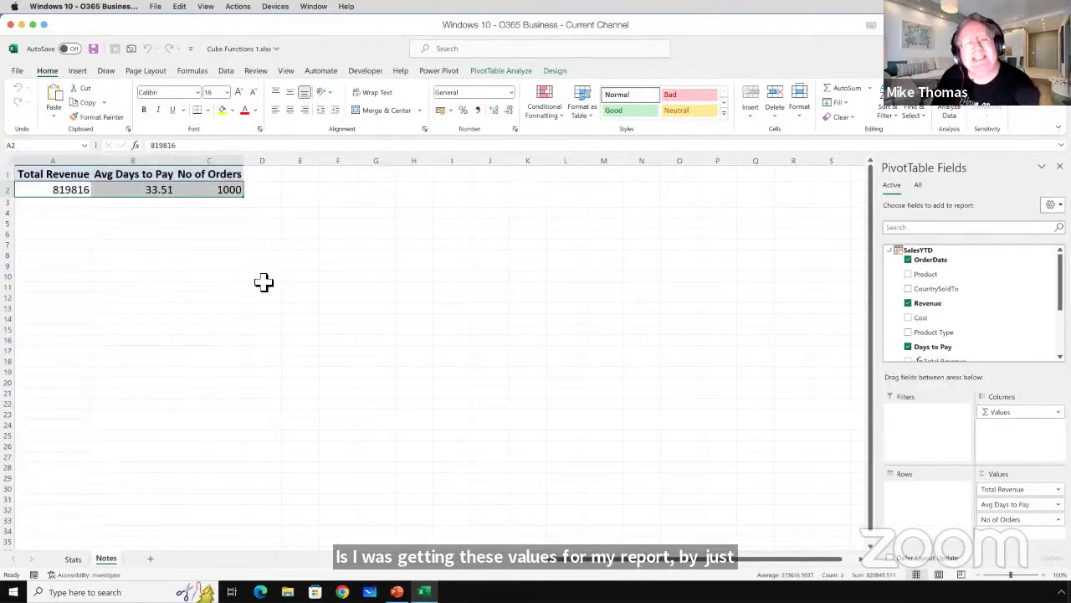
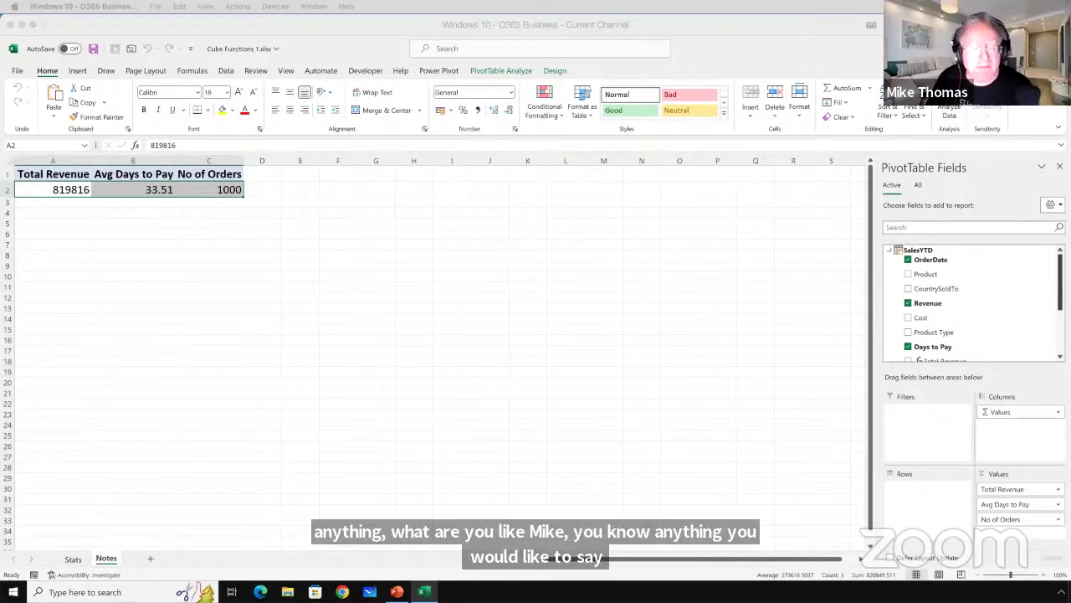
Bring the virtual machine window to the front to leave the Excel pivot summary.
click(352, 53)
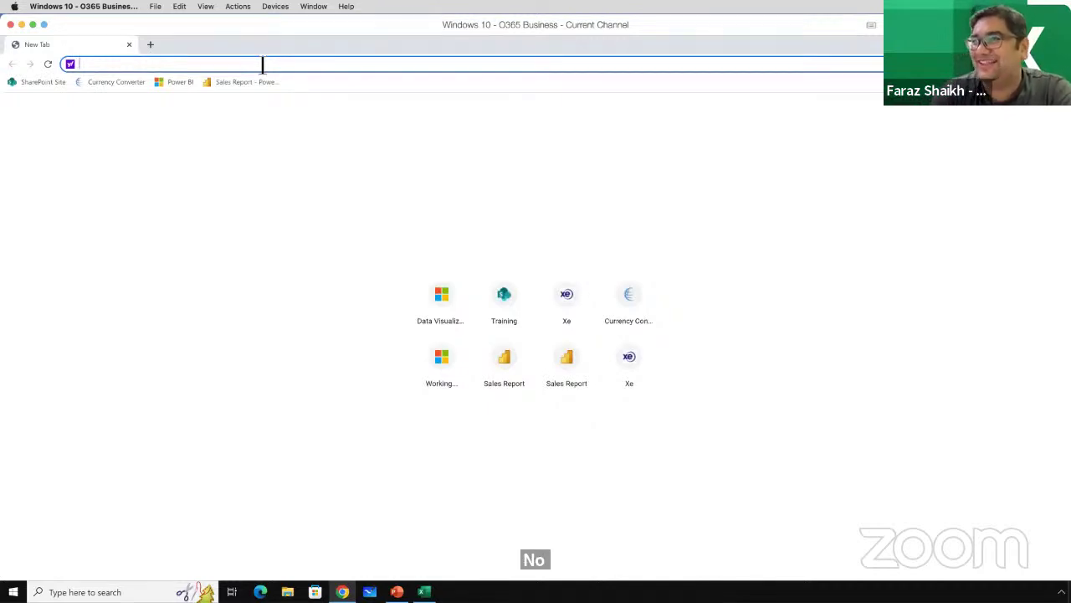
Try loading theexceltrainer.co.uk in Chrome, which fails, then switch back to Excel.
text(theexcel)
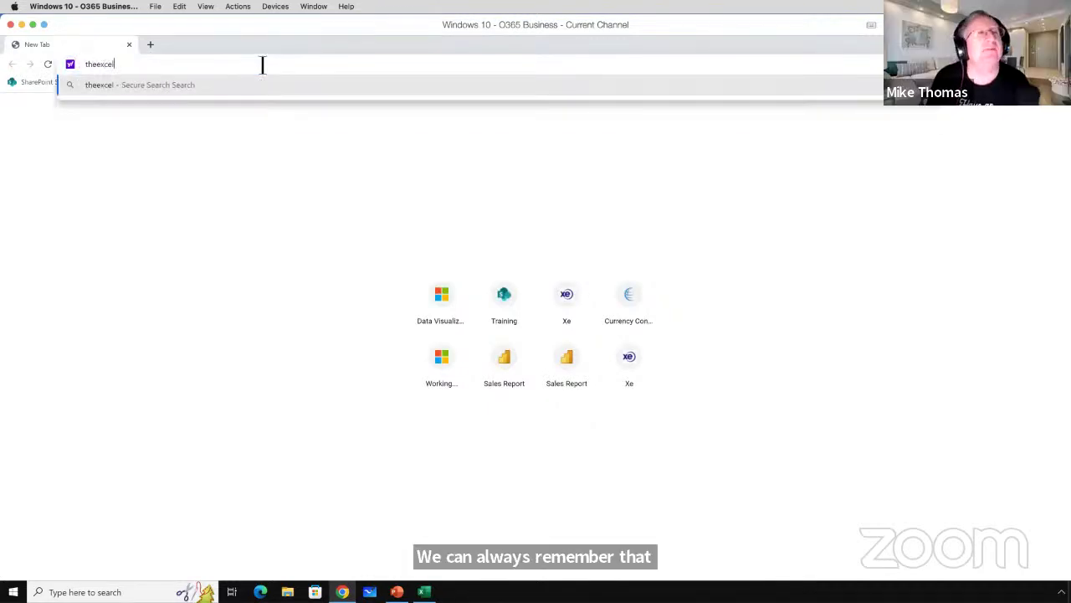
text(trainer)
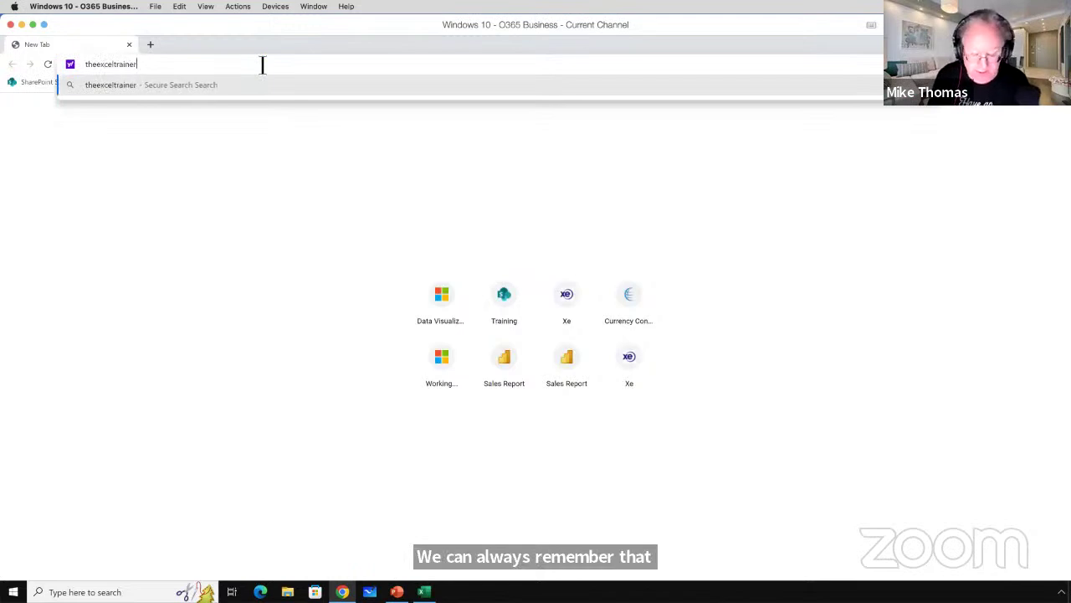
text(.co.uk)
key(Return)
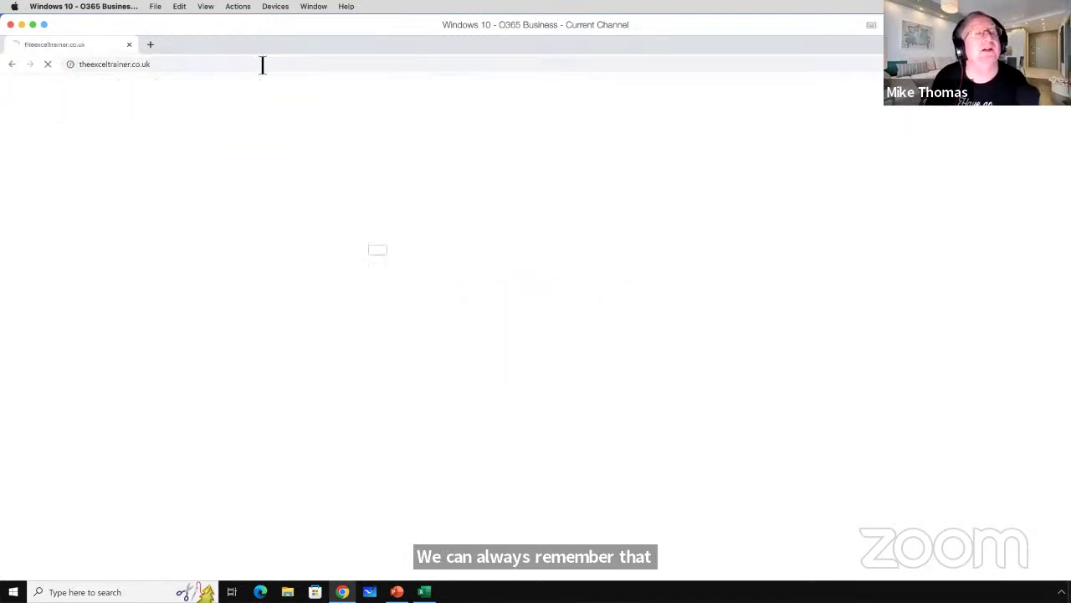
click(164, 65)
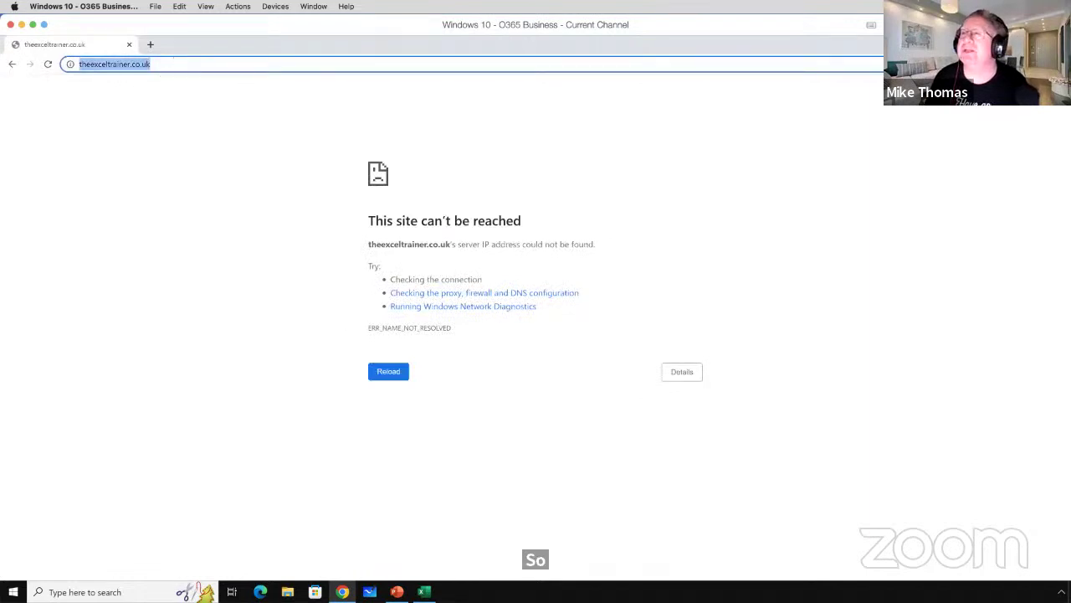
key(alt+Tab)
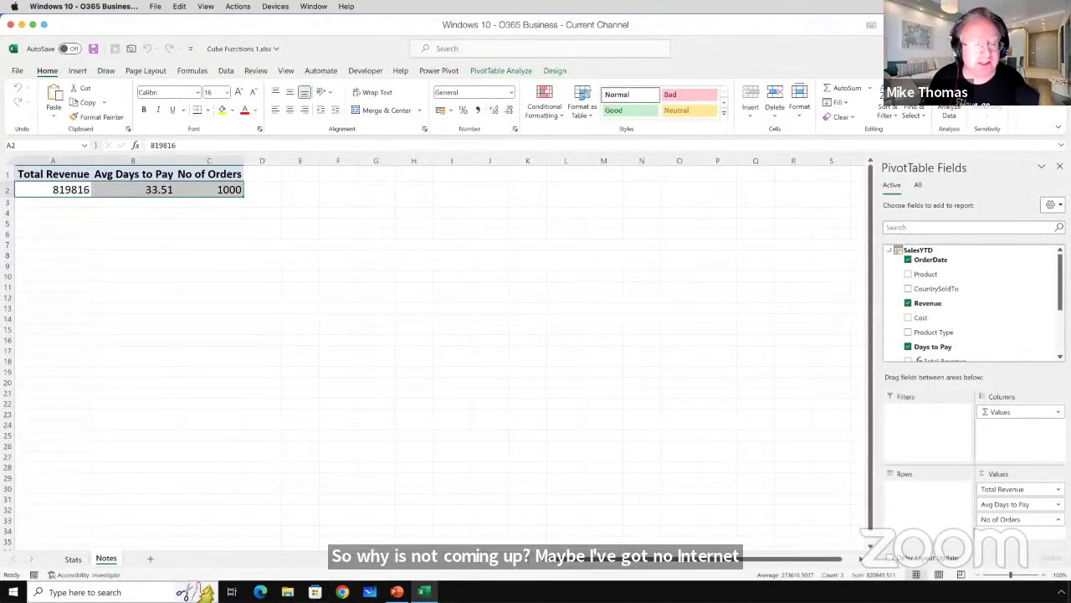
Launch Google Chrome on the host through the quick app launcher using 'chr'.
key(alt+space)
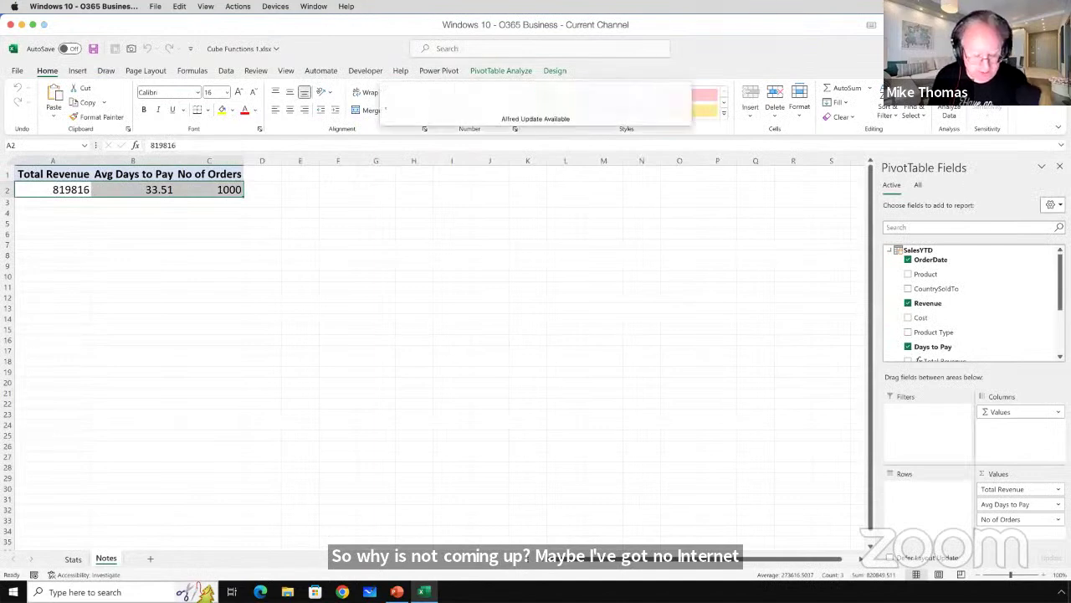
text(chr)
key(Return)
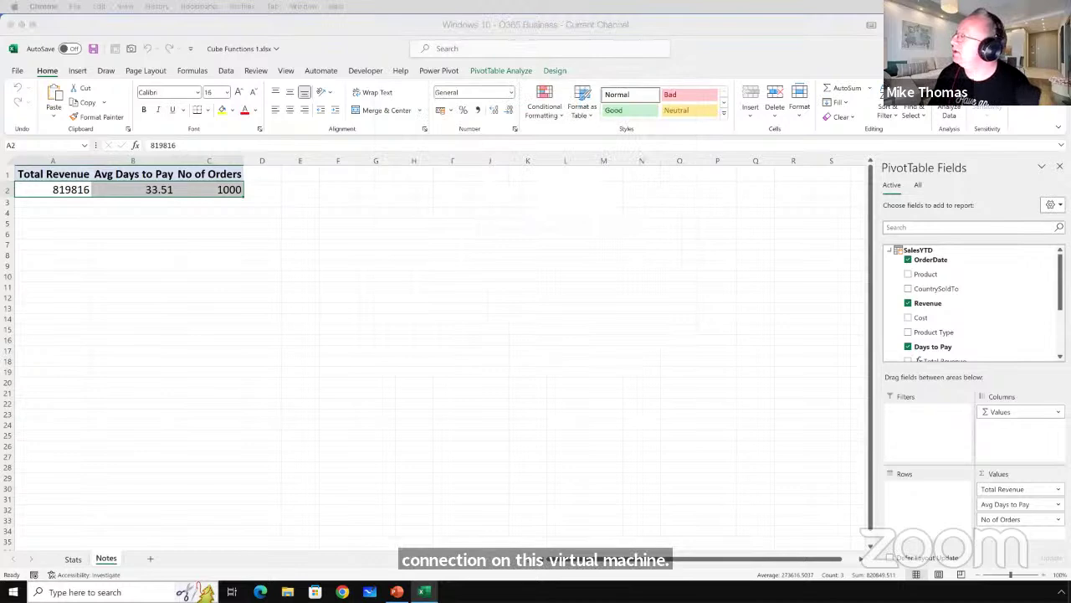
Load theexceltrainer.co.uk and maximise the browser window.
text(th)
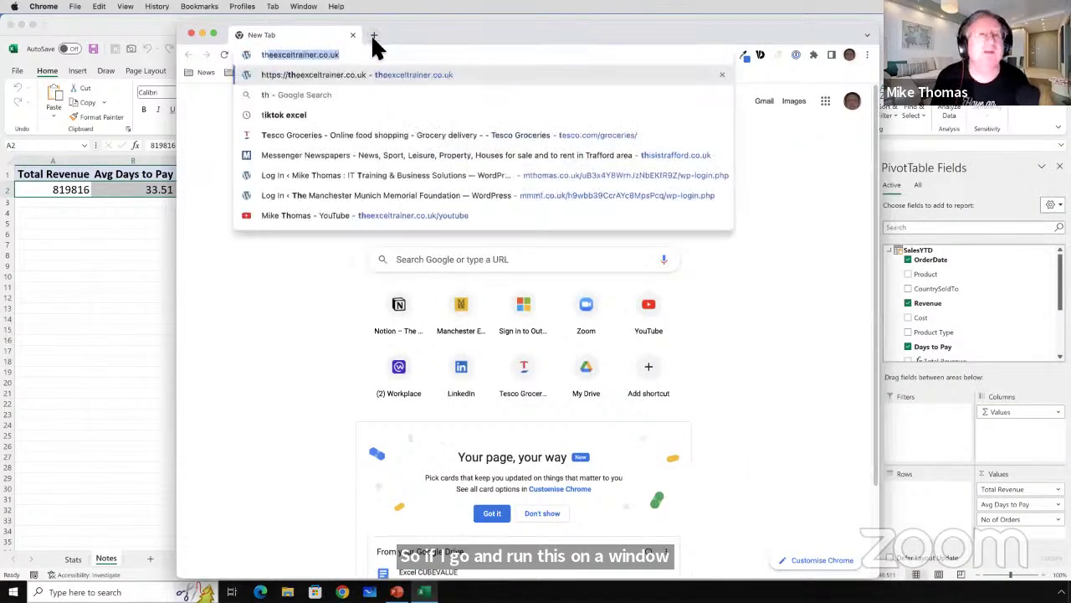
text(e)
key(Delete)
key(Return)
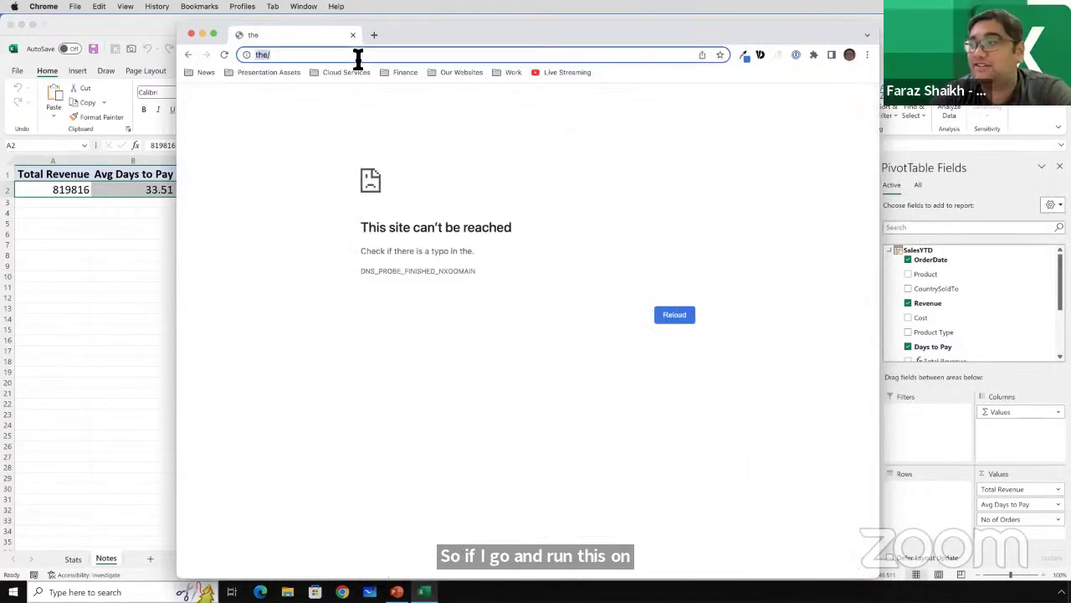
text(the)
key(Return)
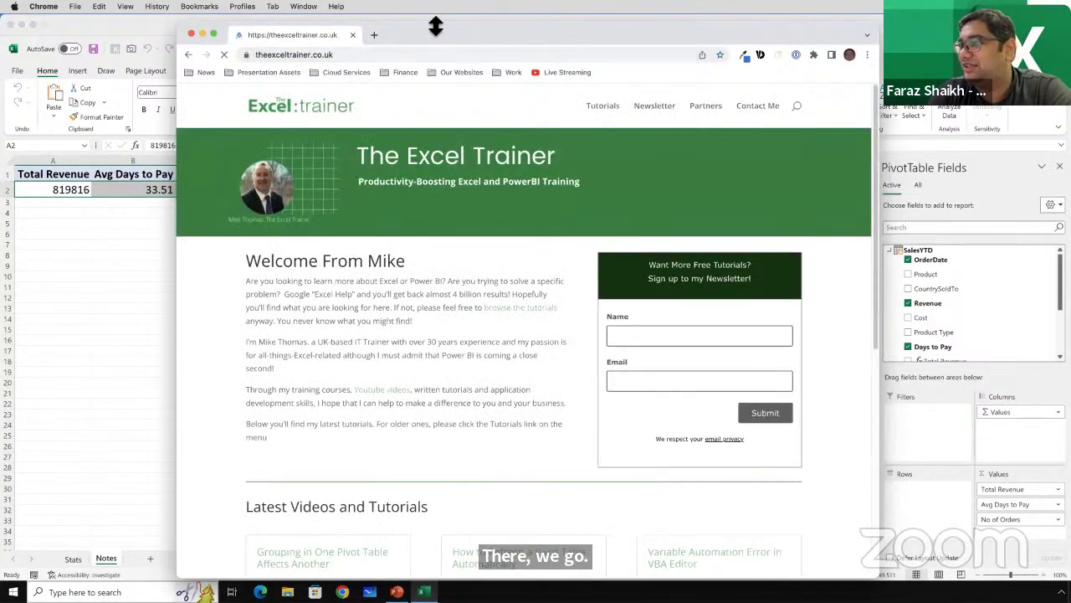
drag(415, 23, 379, 17)
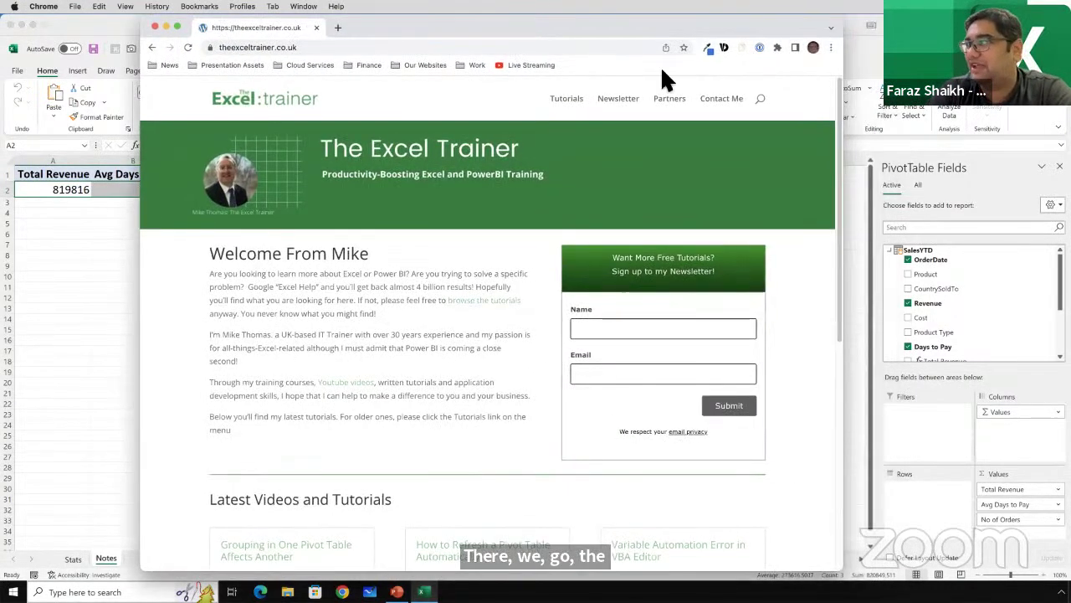
double_click(691, 22)
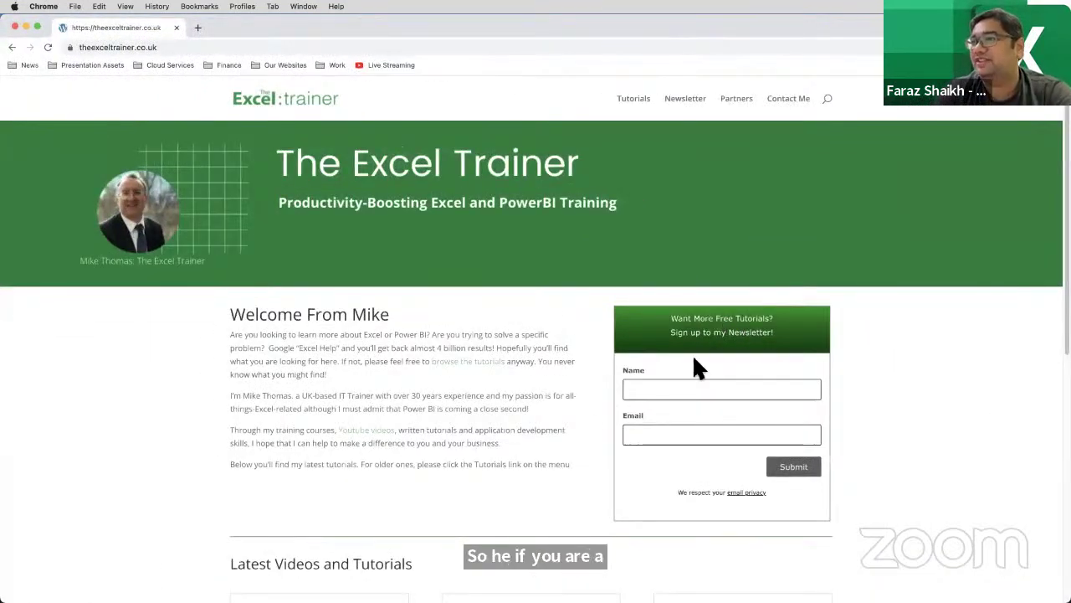
Open the site's Youtube videos link in a new tab, then return to the Excel Trainer tab.
right_click(376, 439)
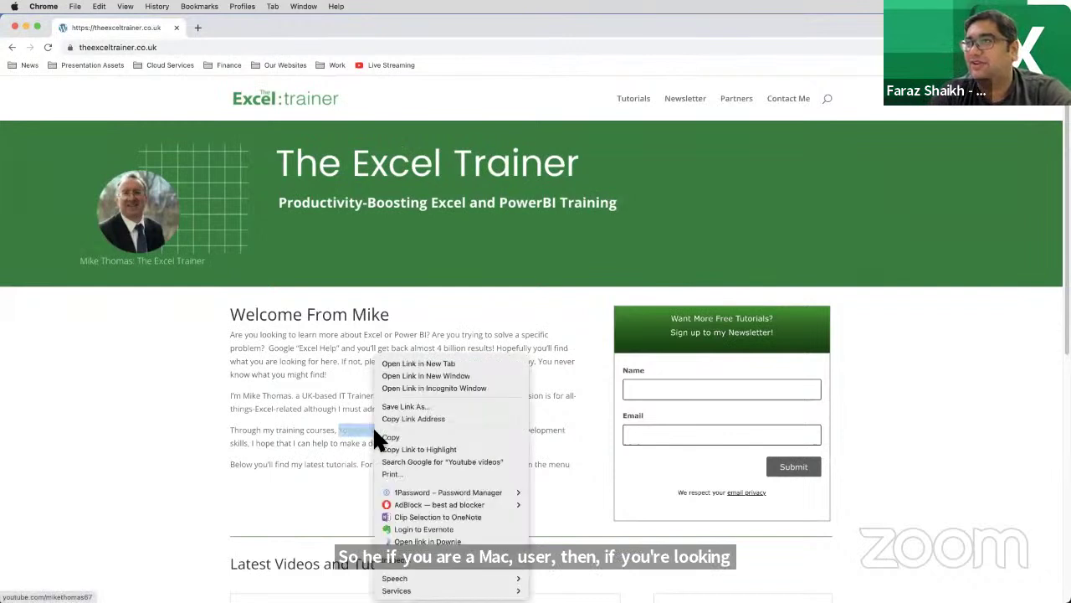
click(415, 363)
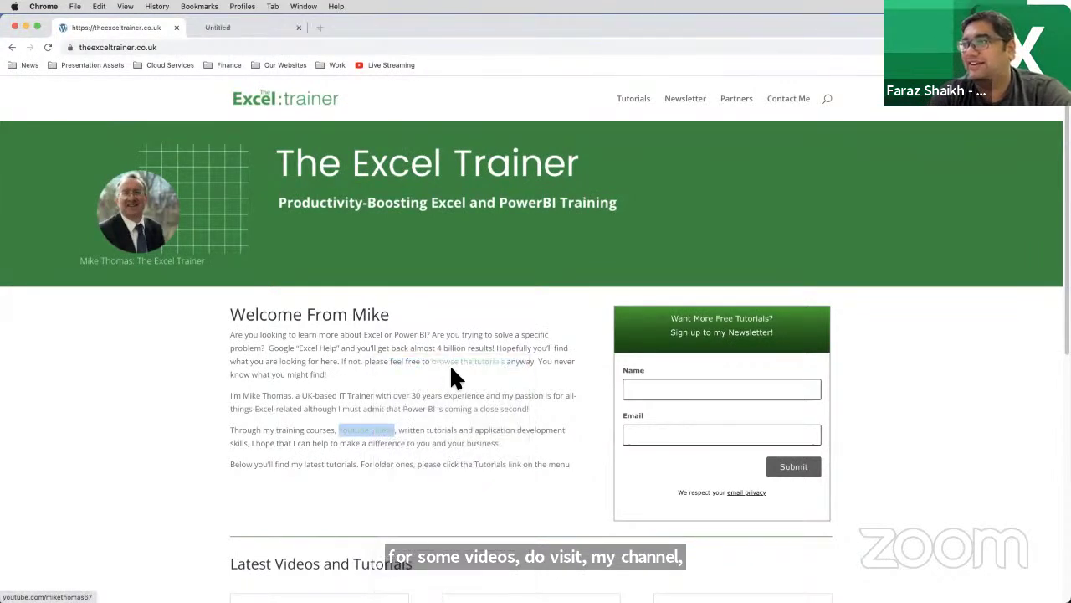
click(293, 27)
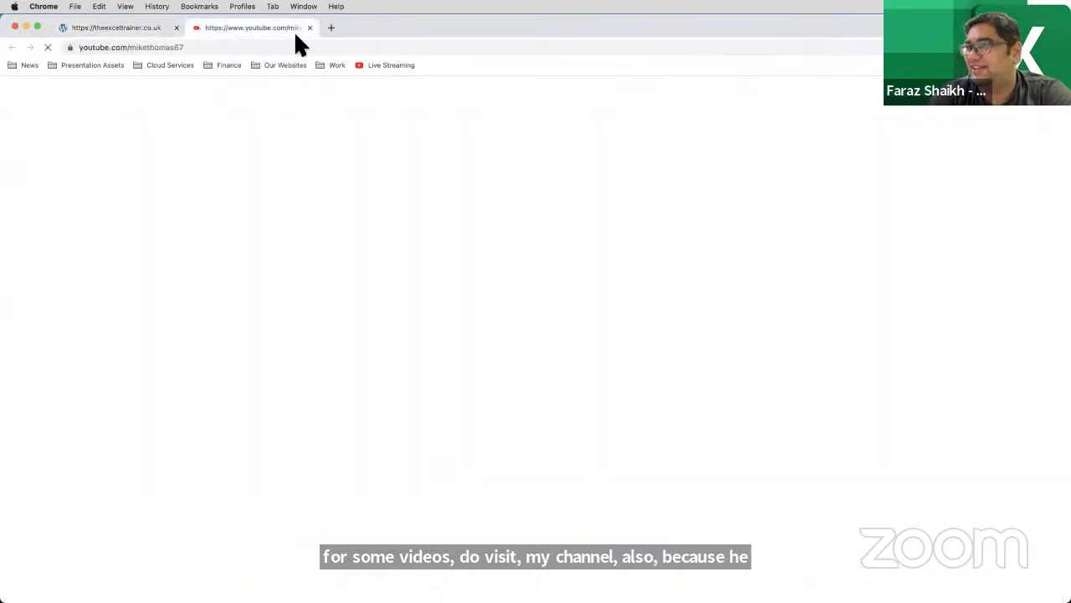
click(135, 29)
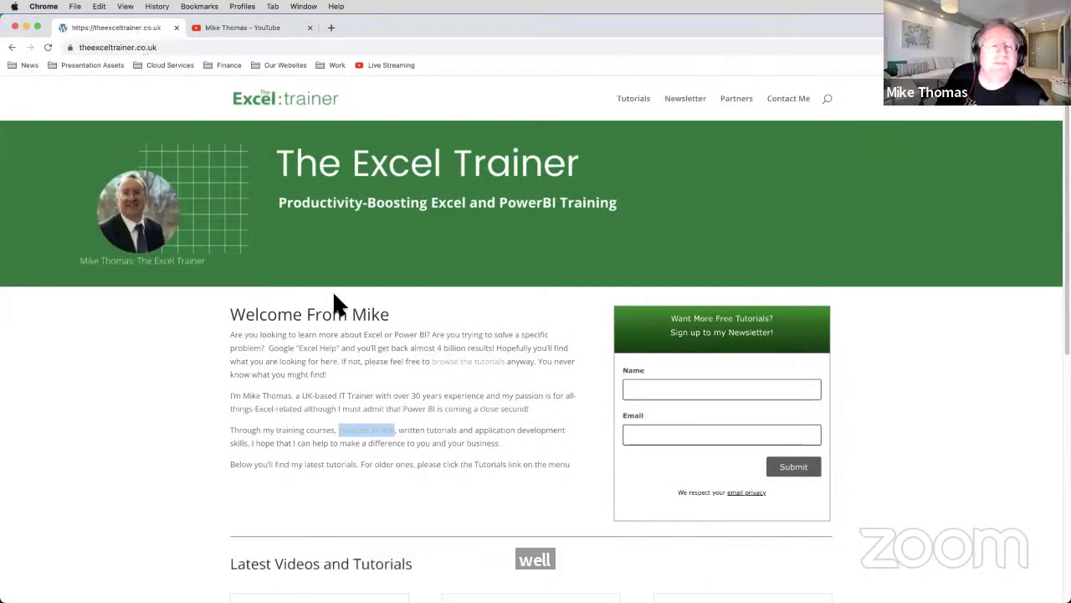
click(385, 342)
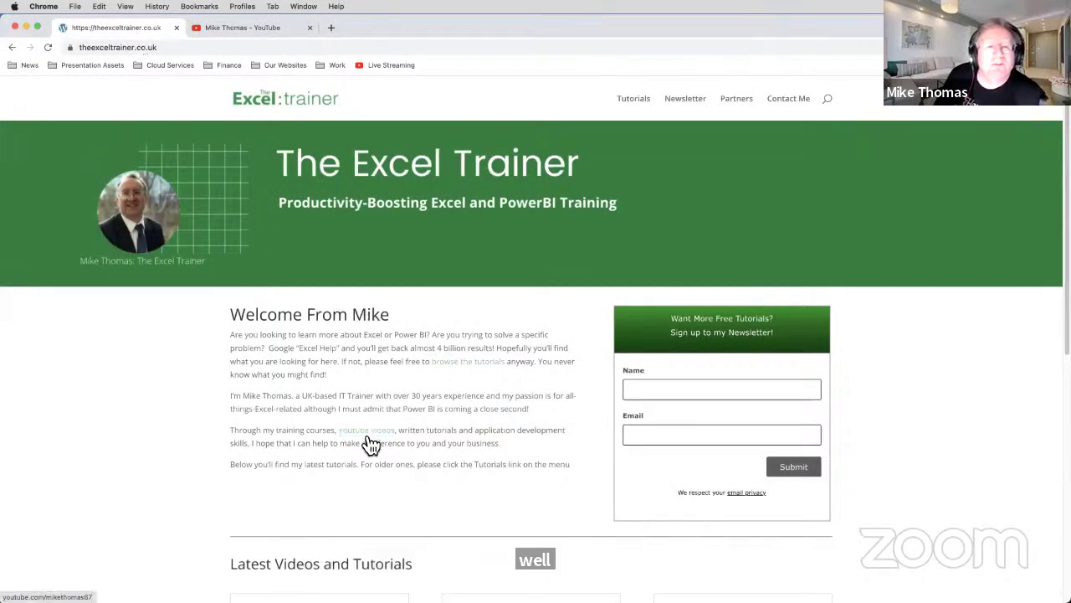
Browse the YouTube channel videos, then minimise Chrome and return to the Excel worksheet.
click(283, 30)
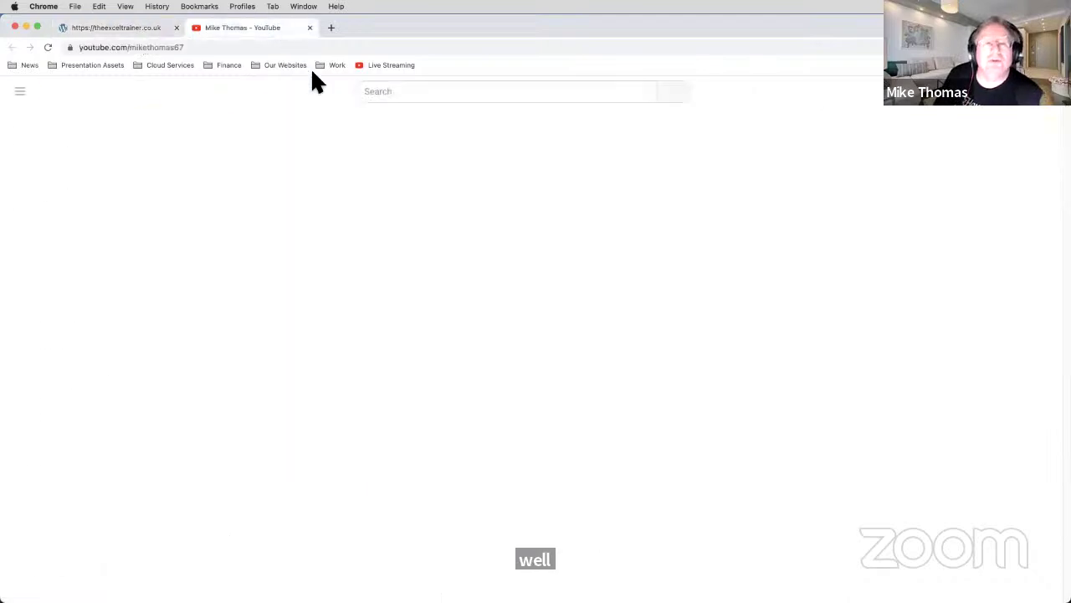
scroll(385, 342, down, 4)
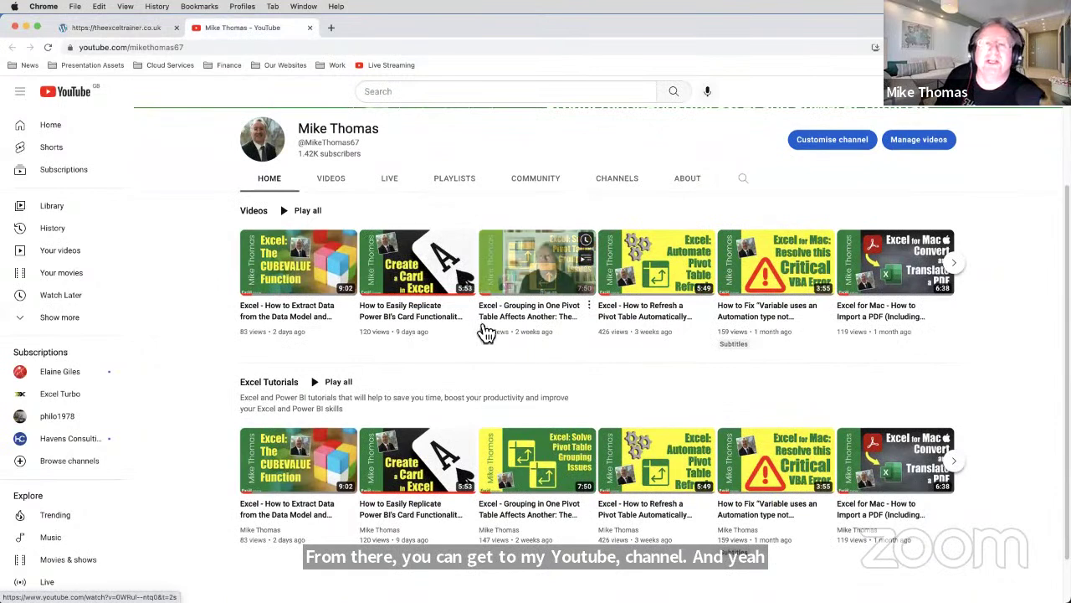
click(125, 27)
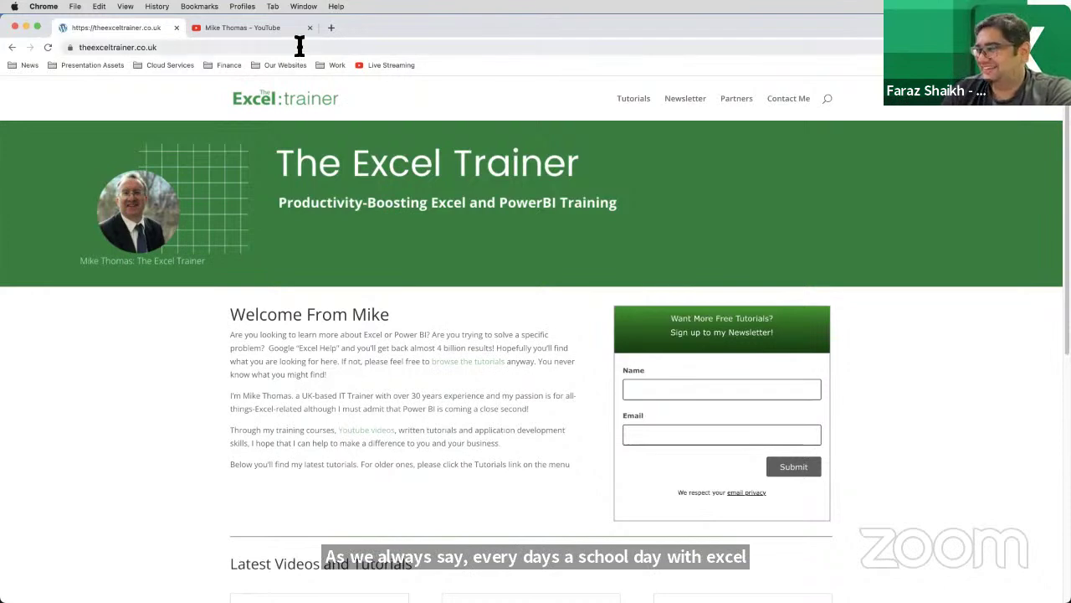
click(26, 25)
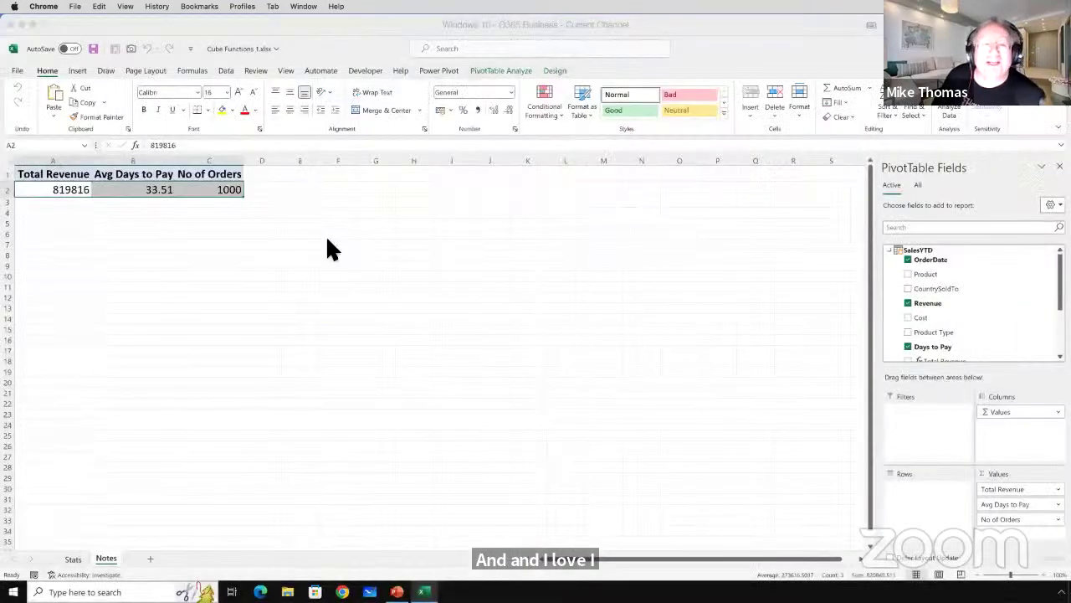
click(326, 244)
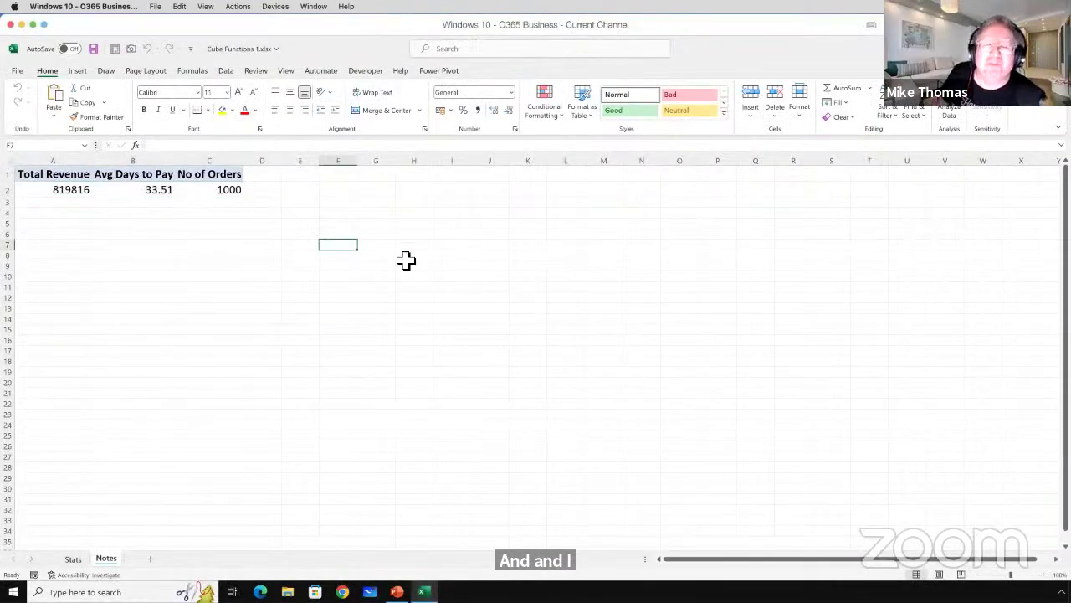